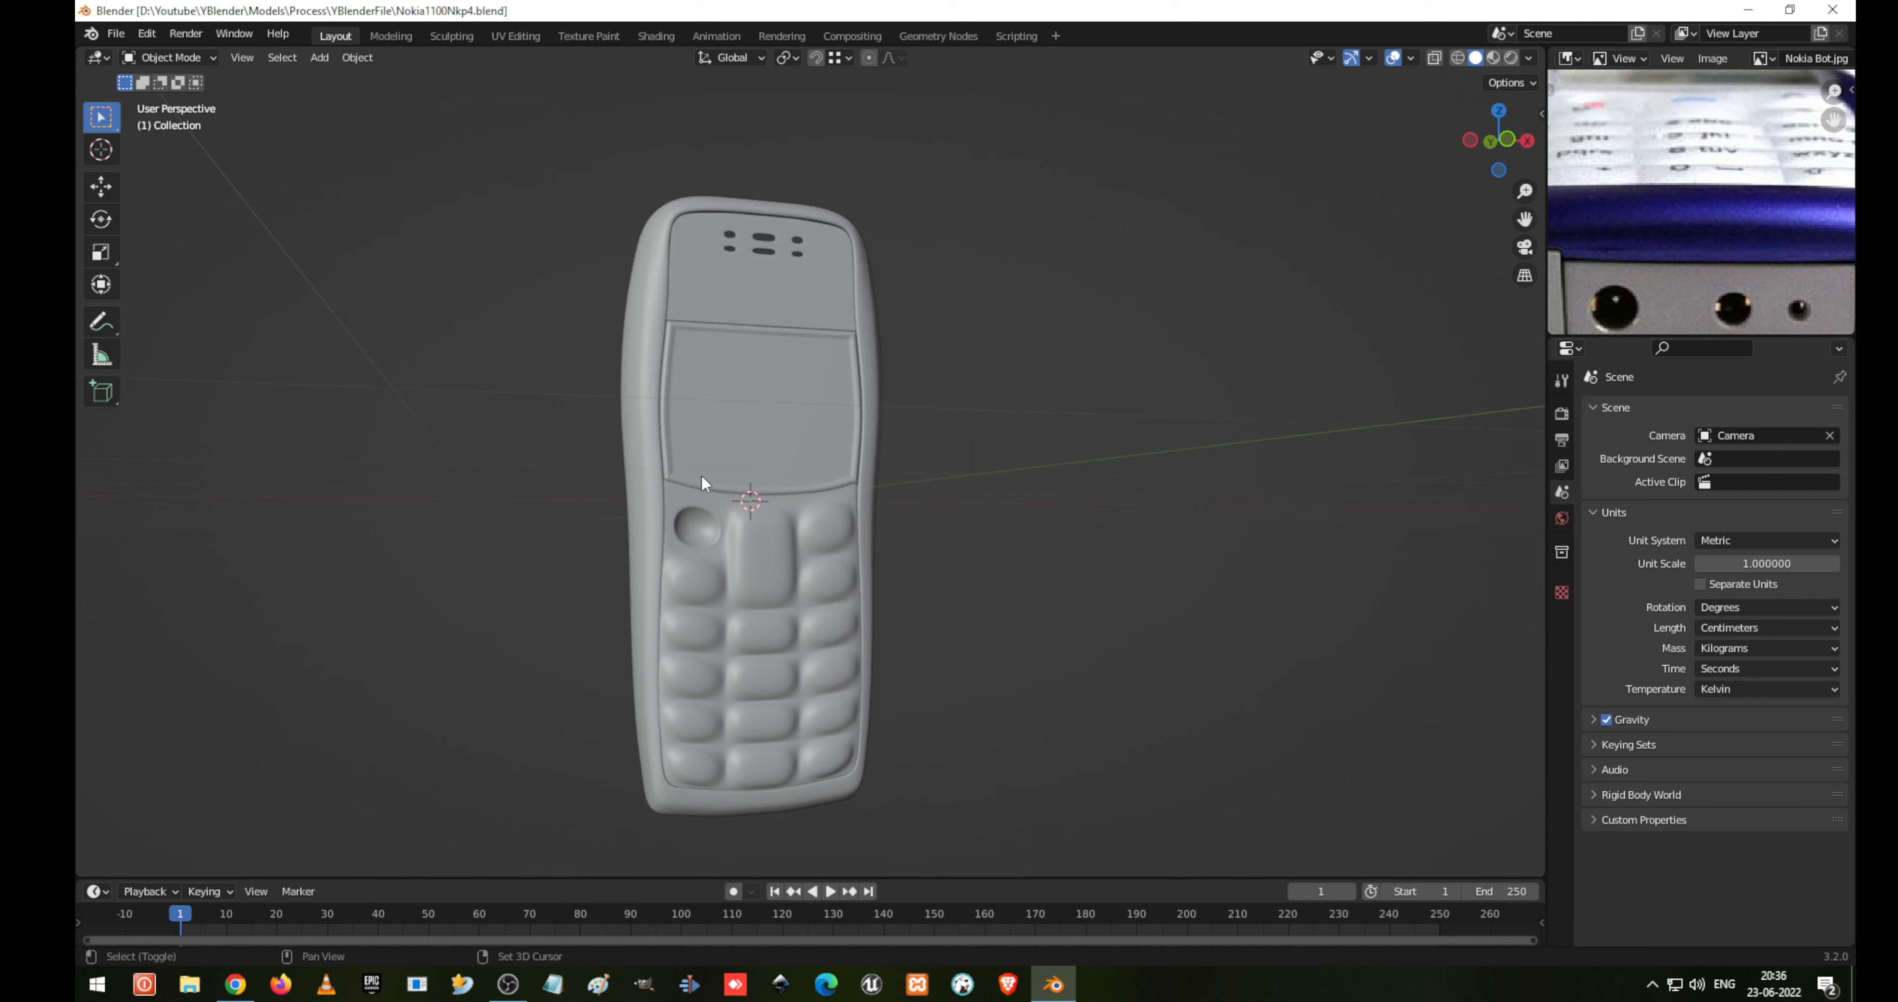
Select the phone's front cover and show the model in Material Preview shading
middle_drag(702, 474, 759, 480)
click(701, 274)
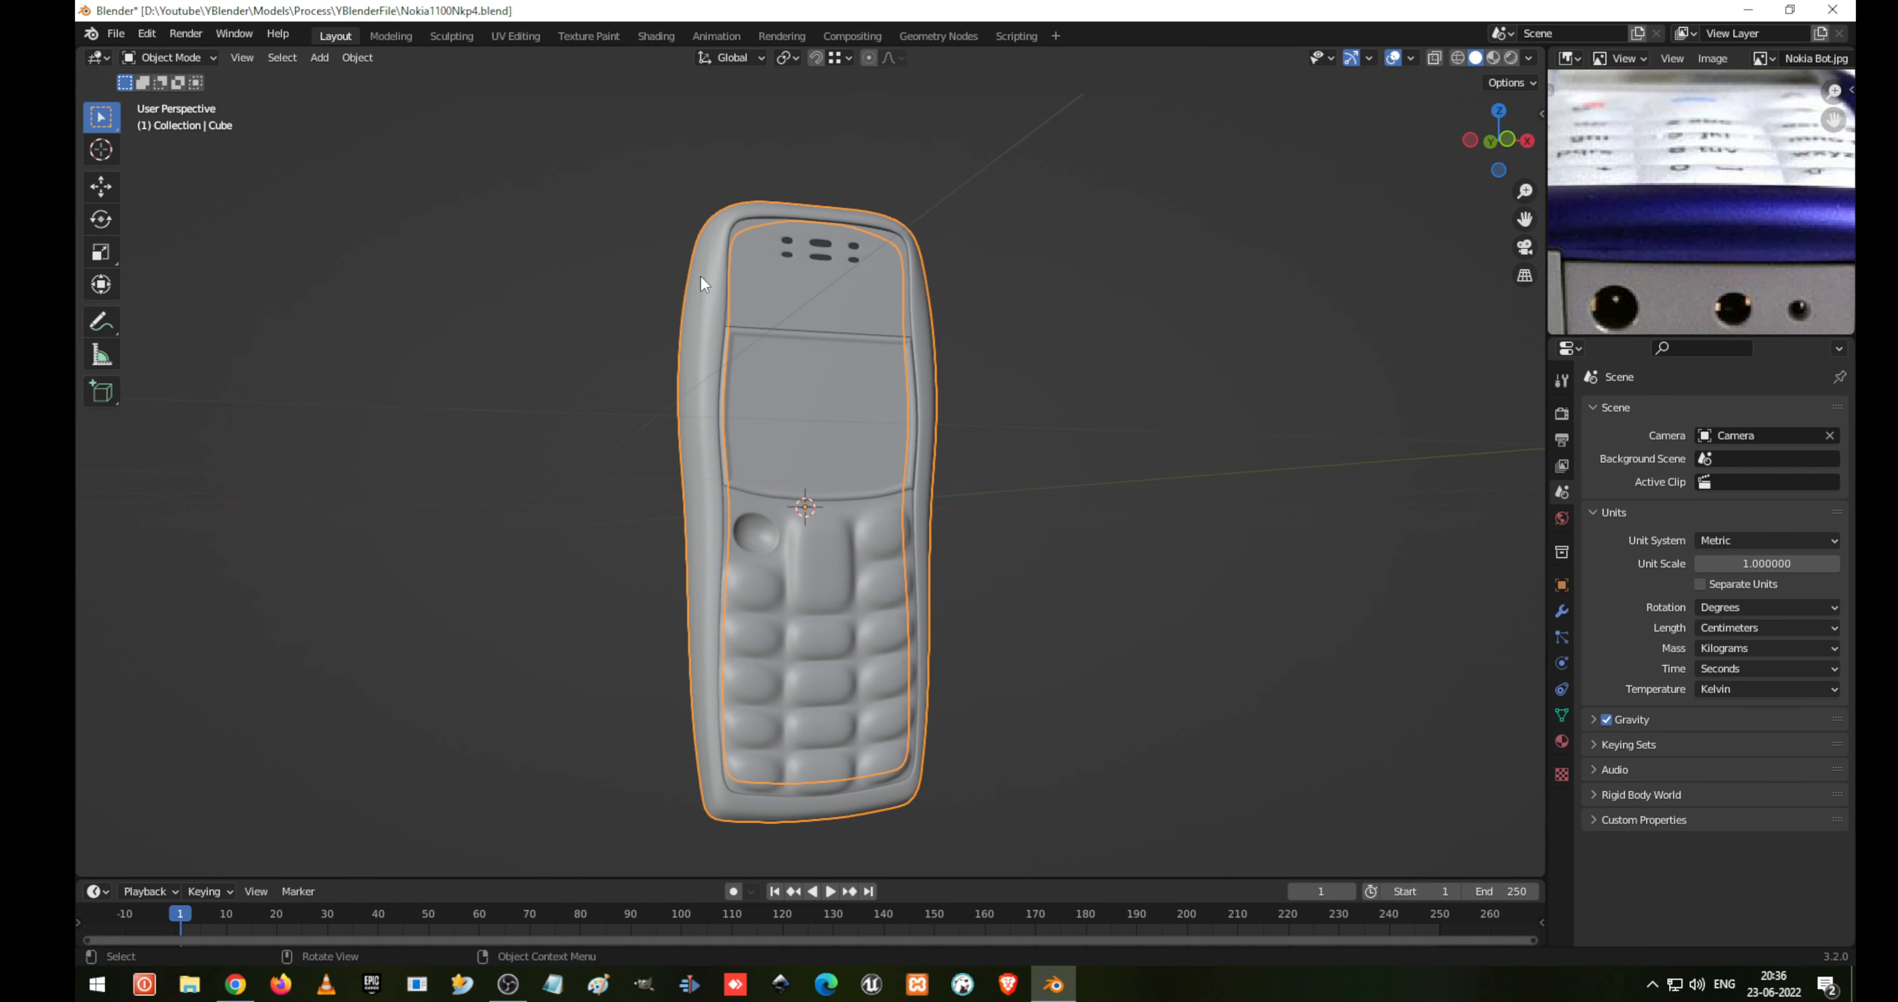
key(z)
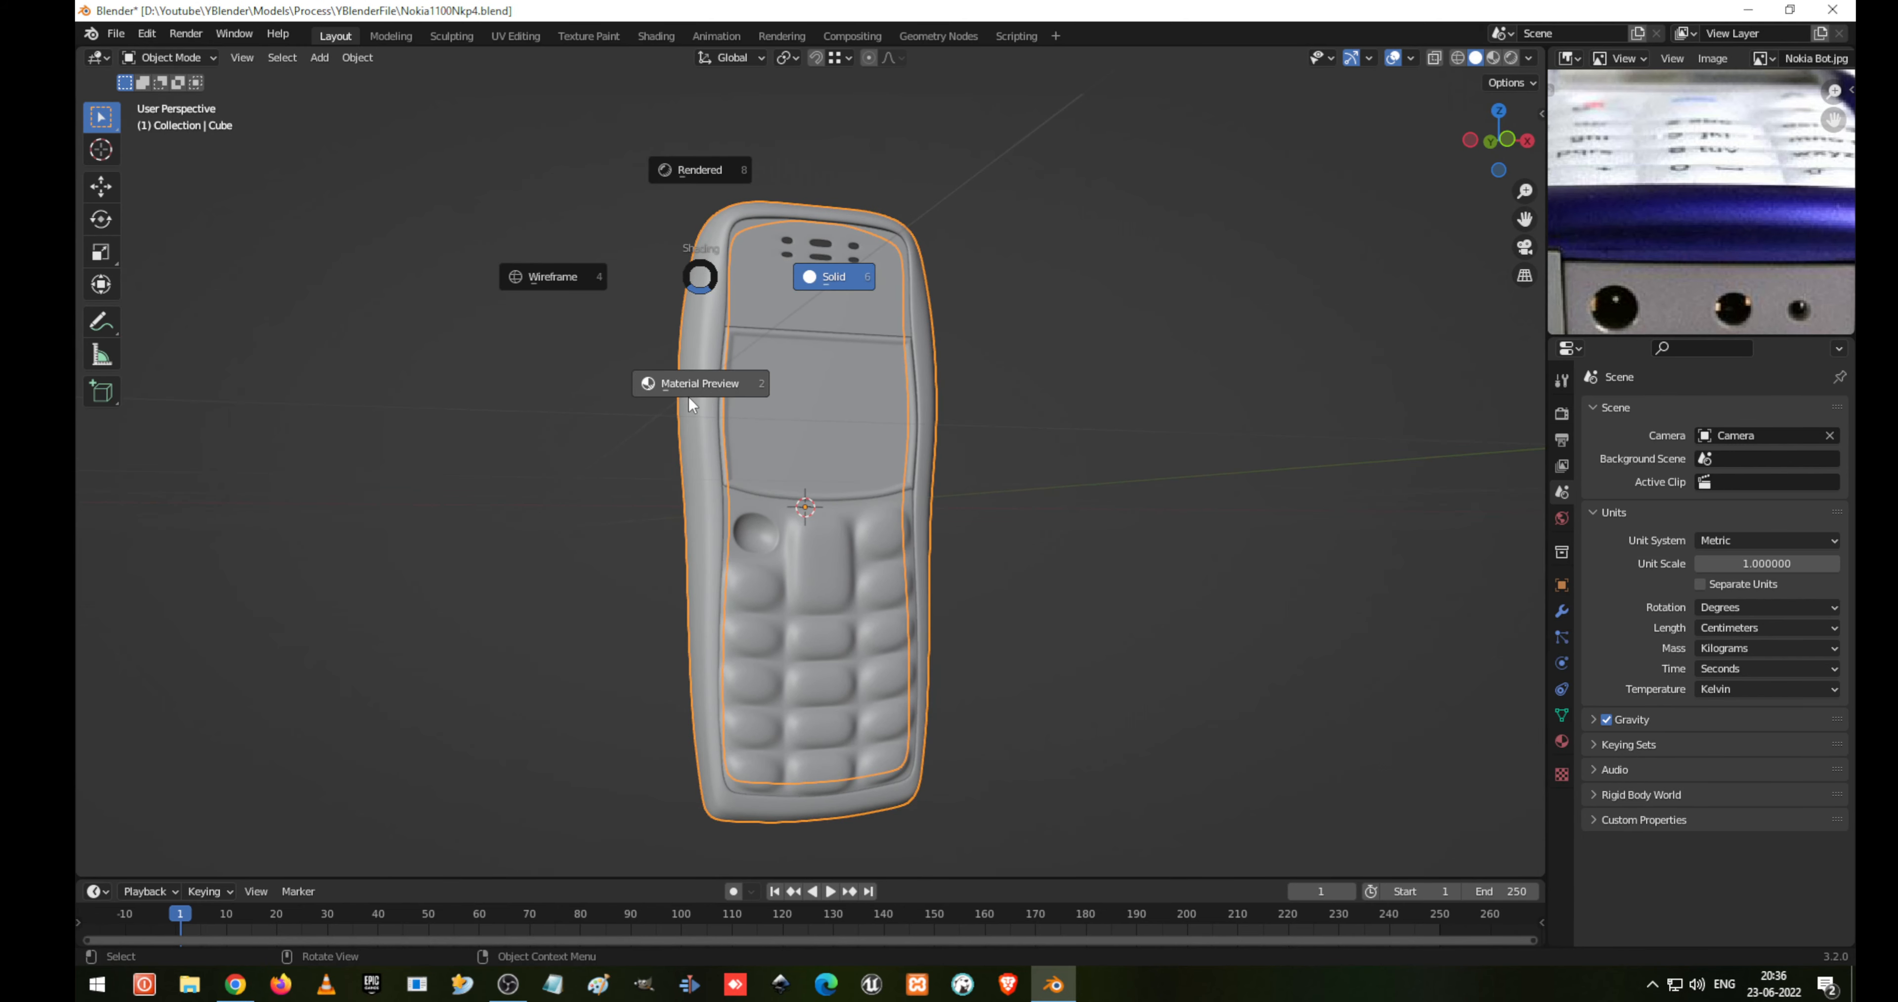
click(688, 392)
Set FrontCoverMat's base color to the dark blue sampled from the phone body in the reference image, and save the file
middle_drag(690, 389, 795, 534)
middle_drag(930, 406, 759, 451)
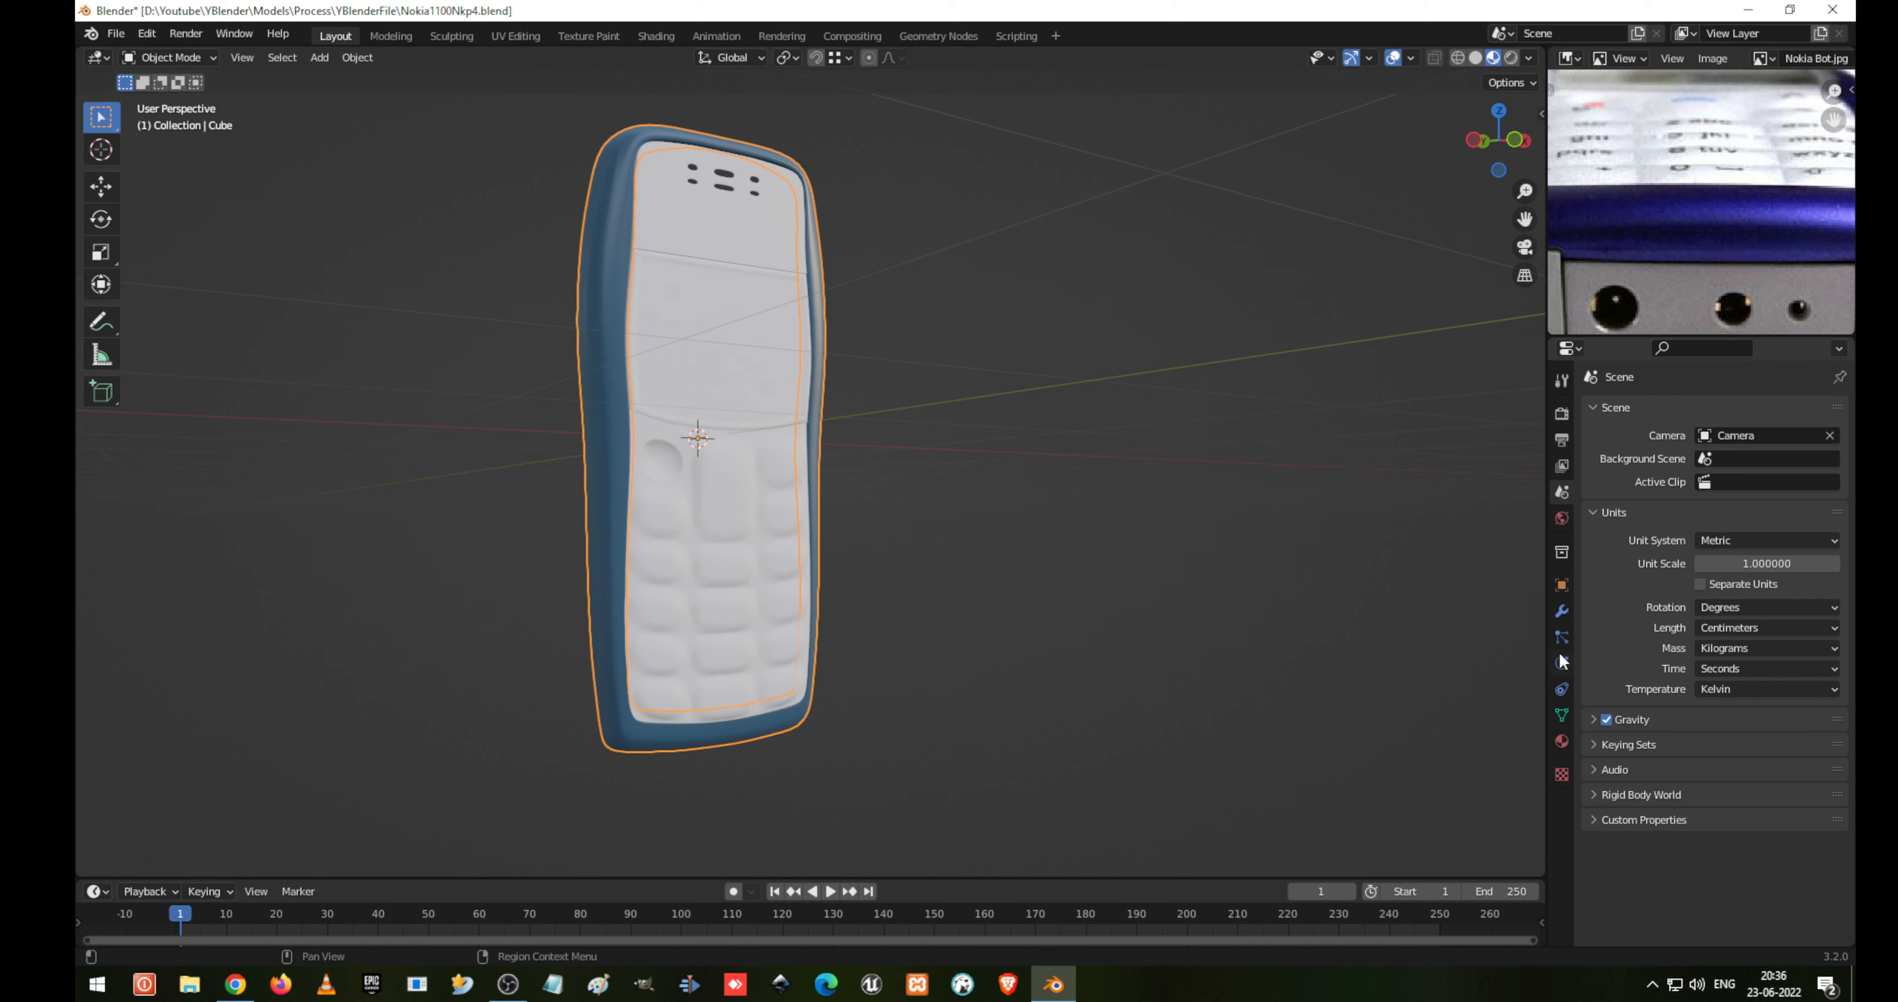
click(1562, 613)
click(1562, 740)
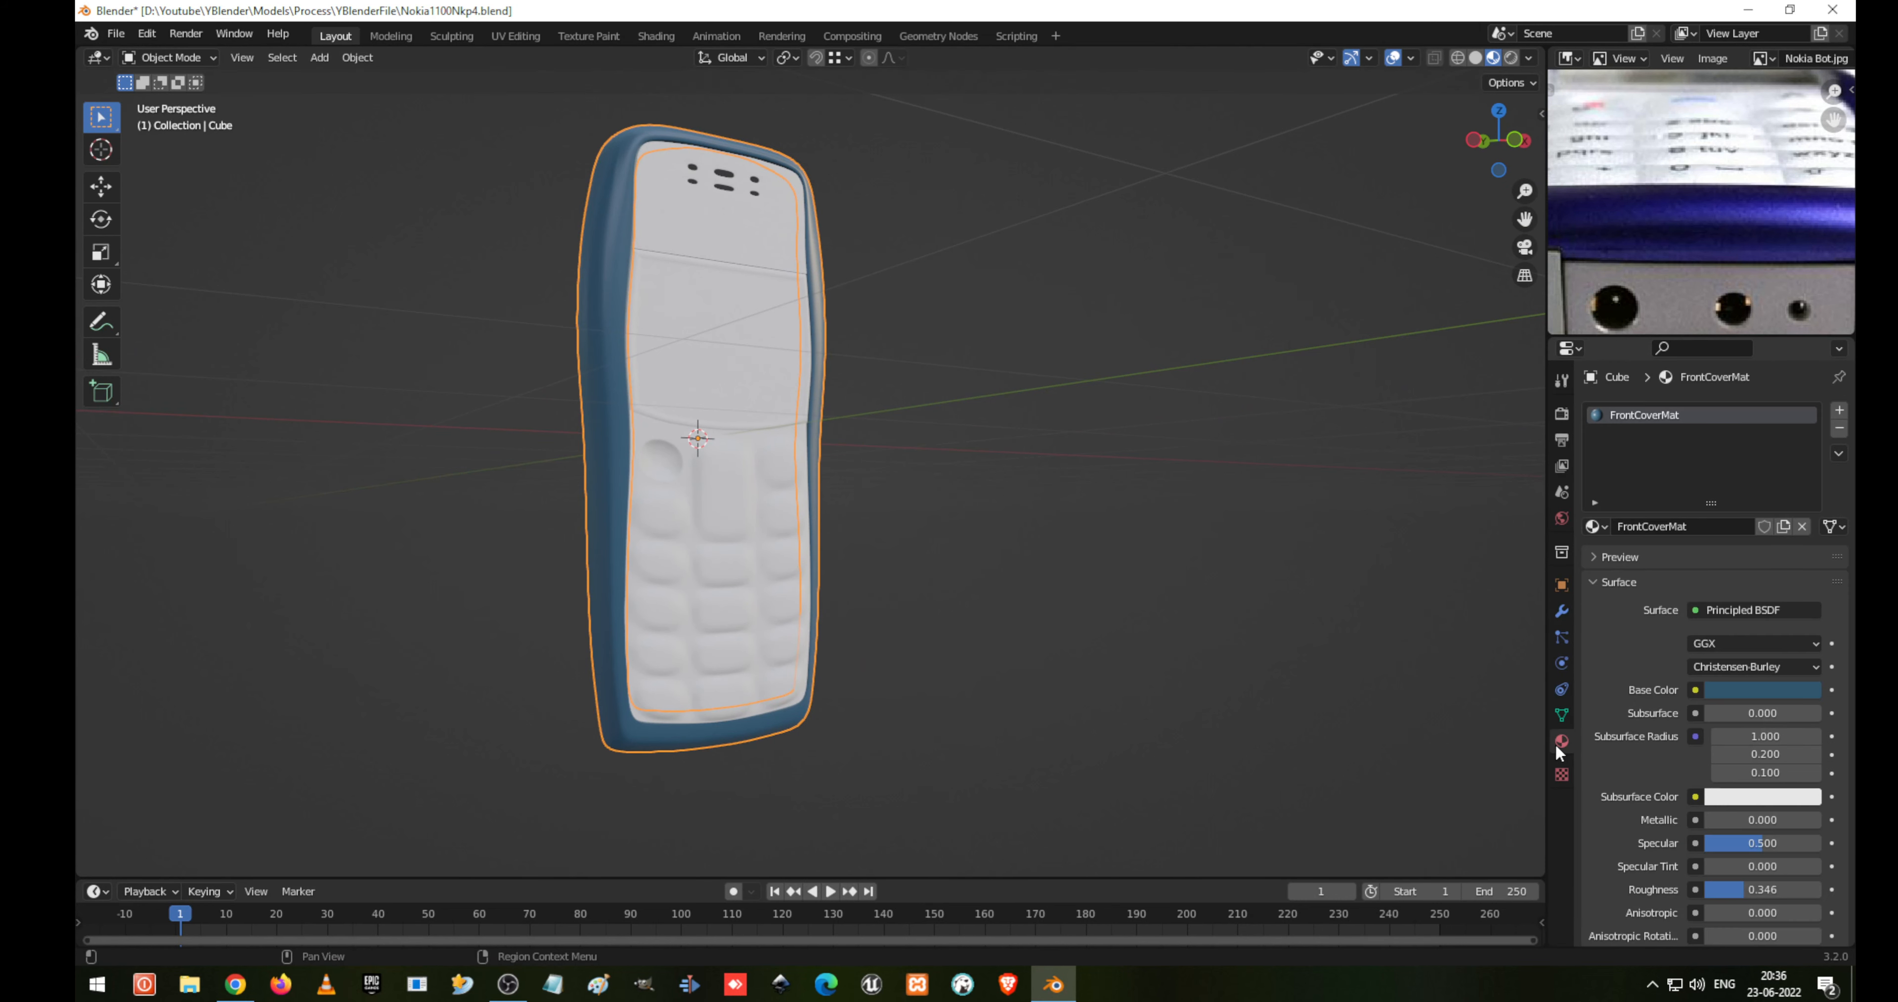
click(1778, 692)
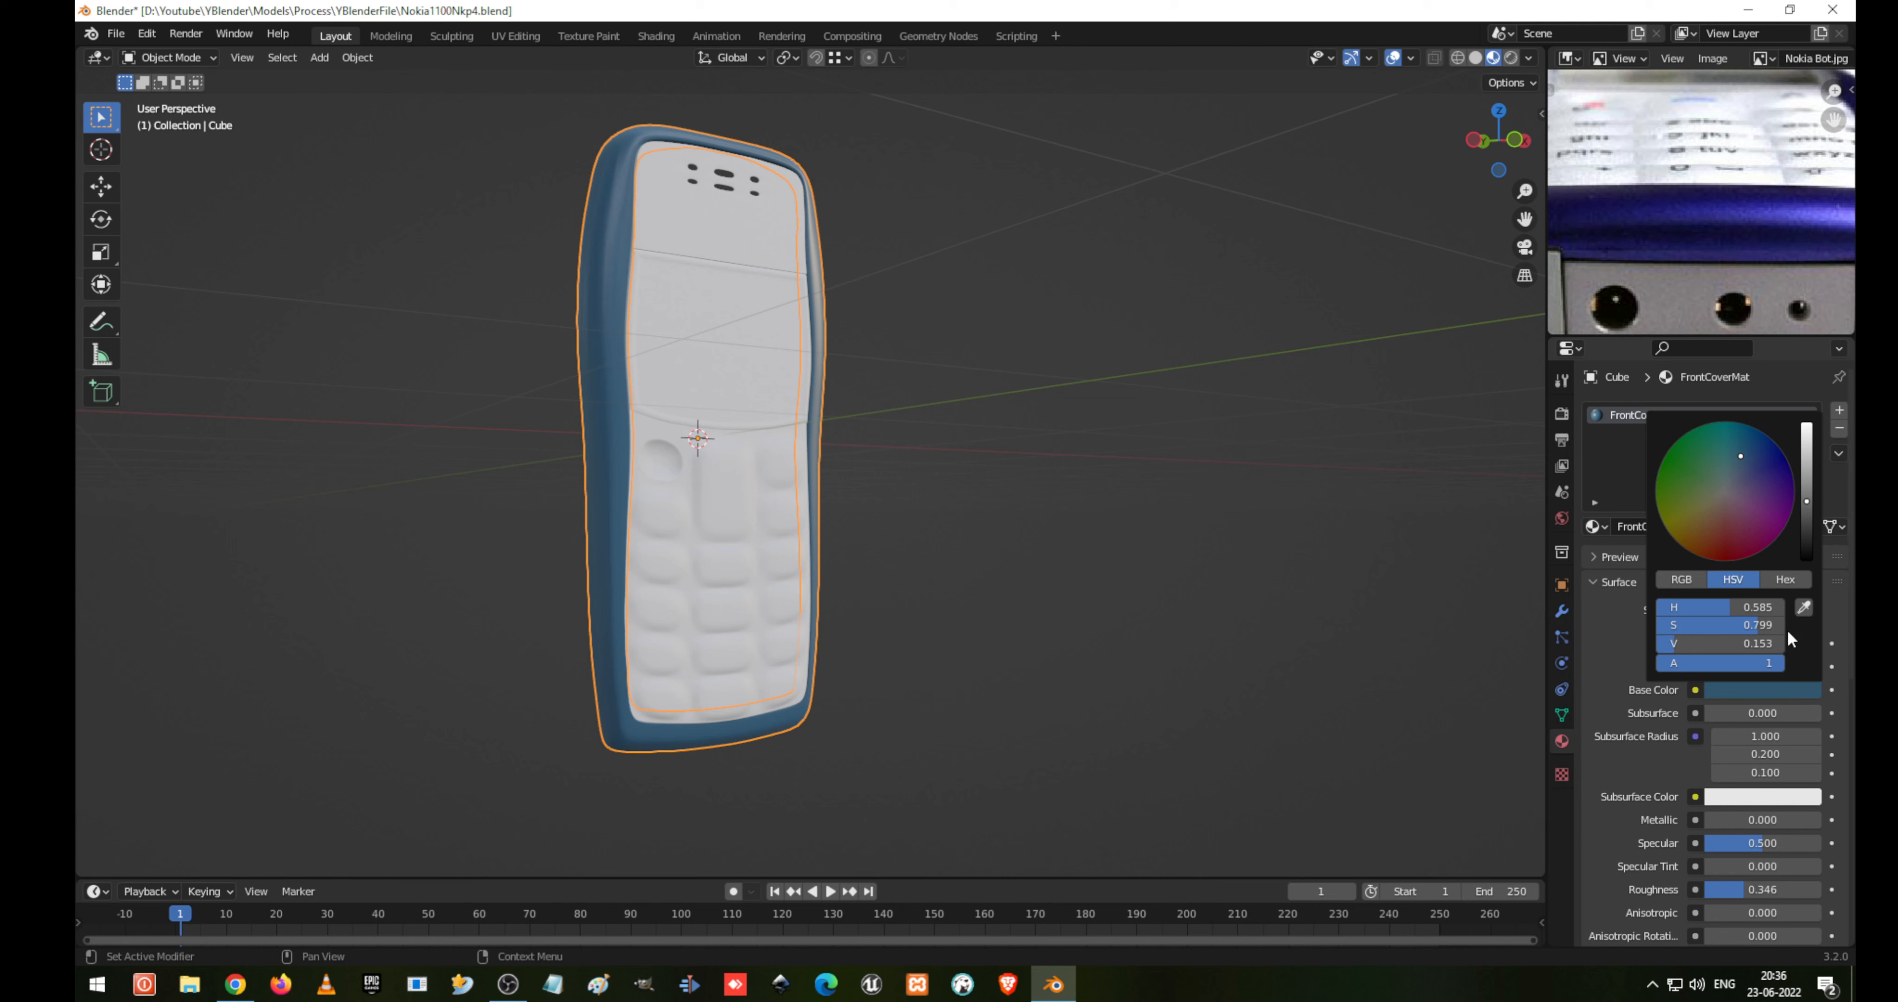
click(1802, 612)
click(1643, 215)
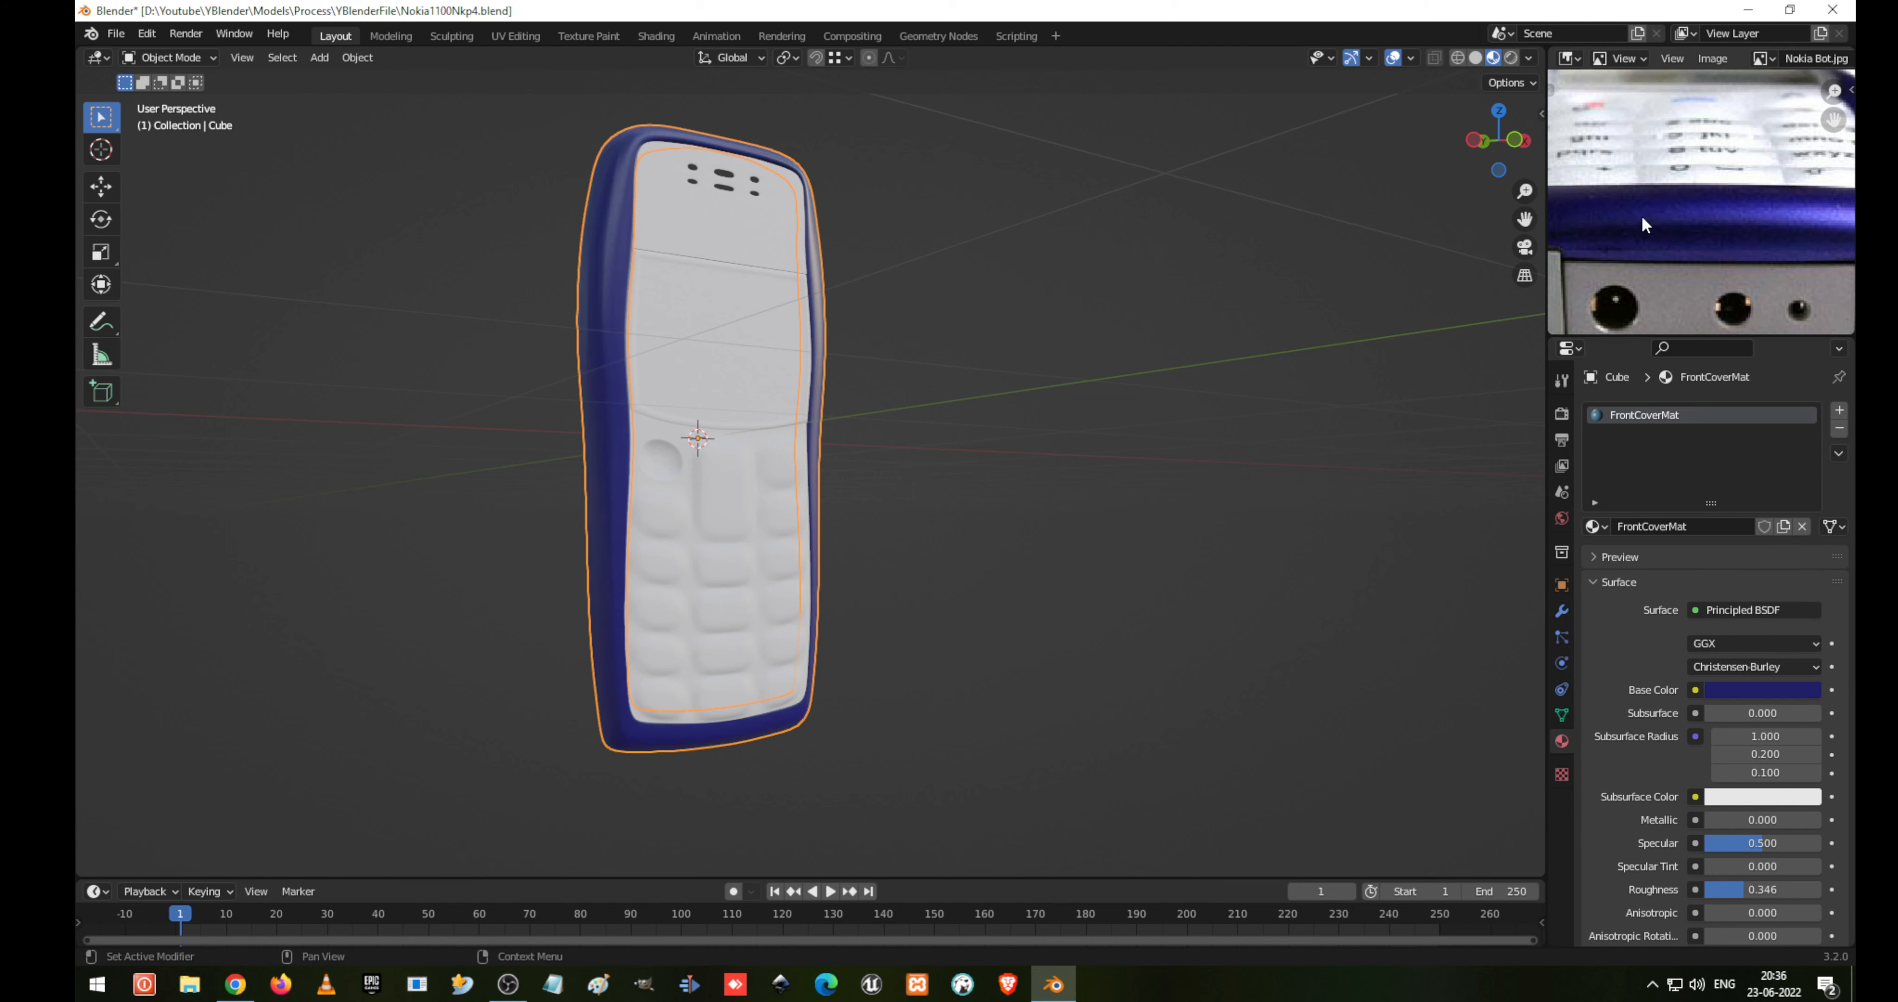
mouse_move(1182, 538)
middle_down()
mouse_move(828, 513)
mouse_move(920, 555)
mouse_move(1191, 538)
middle_up()
key(ctrl+s)
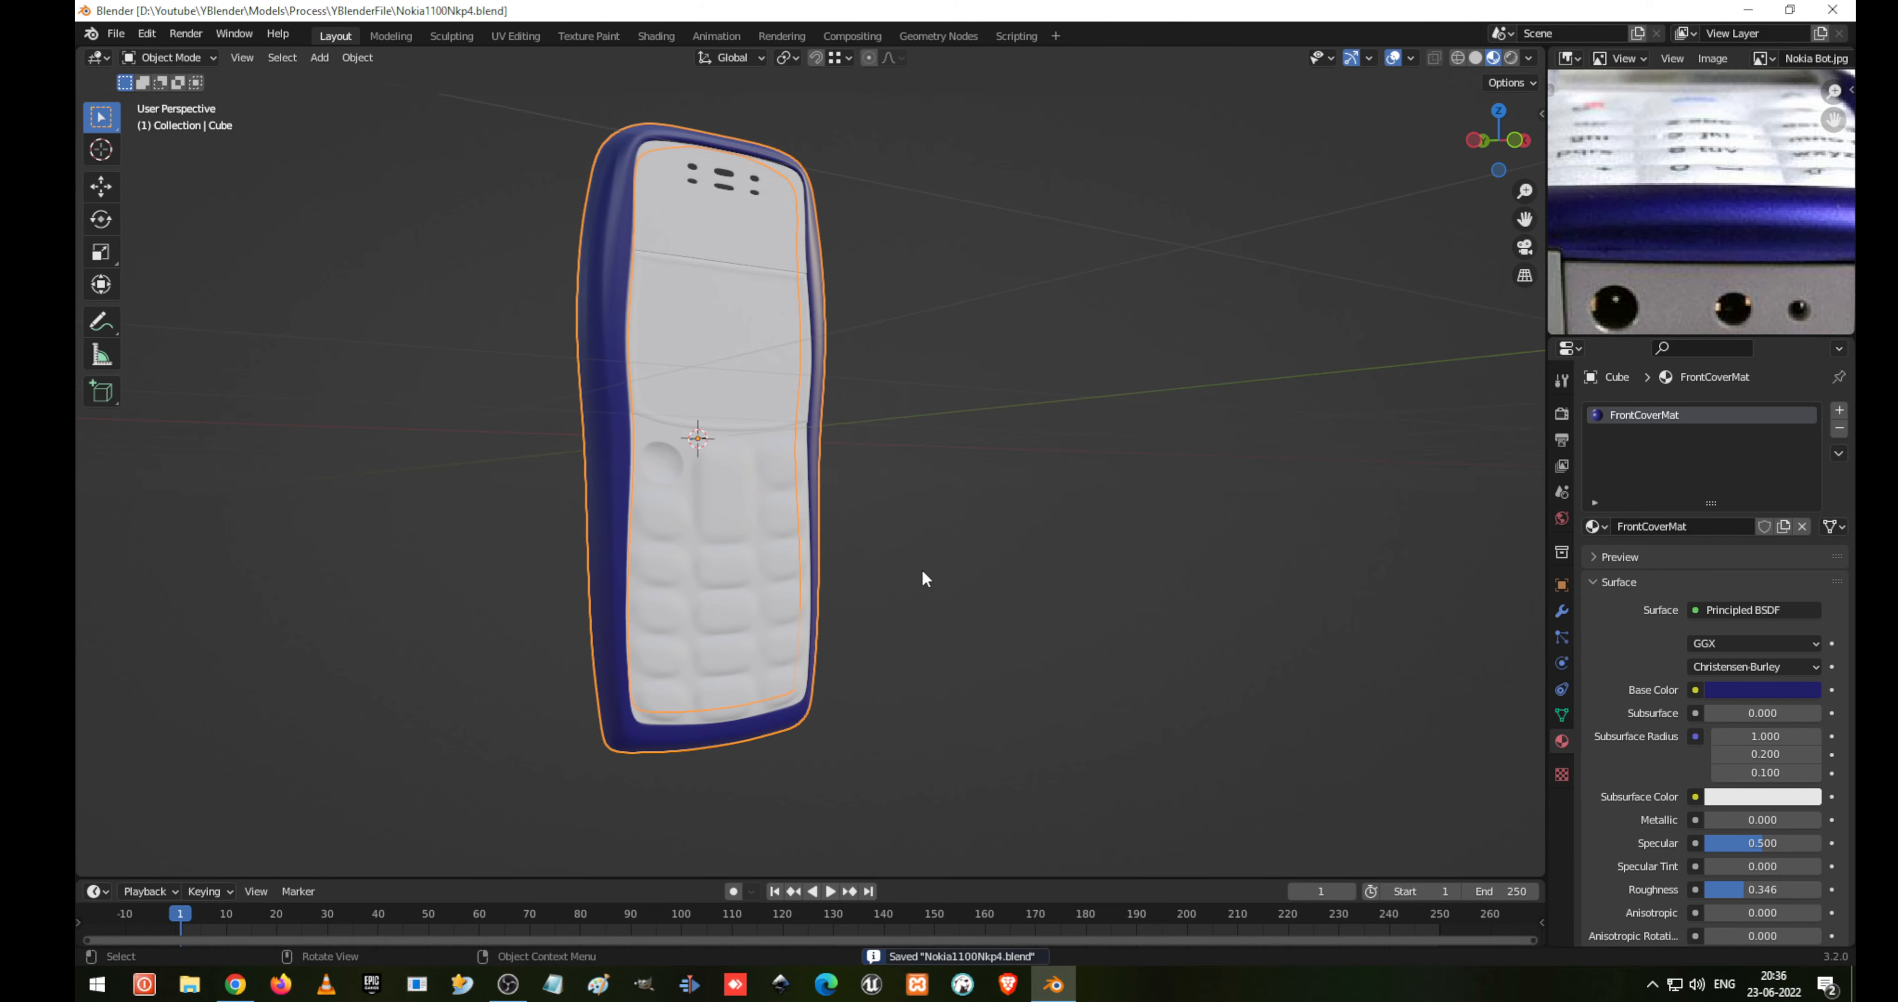
Show the keypad panel's UV layout in the UV Editing workspace and launch GIMP
middle_drag(896, 571, 696, 471)
click(696, 473)
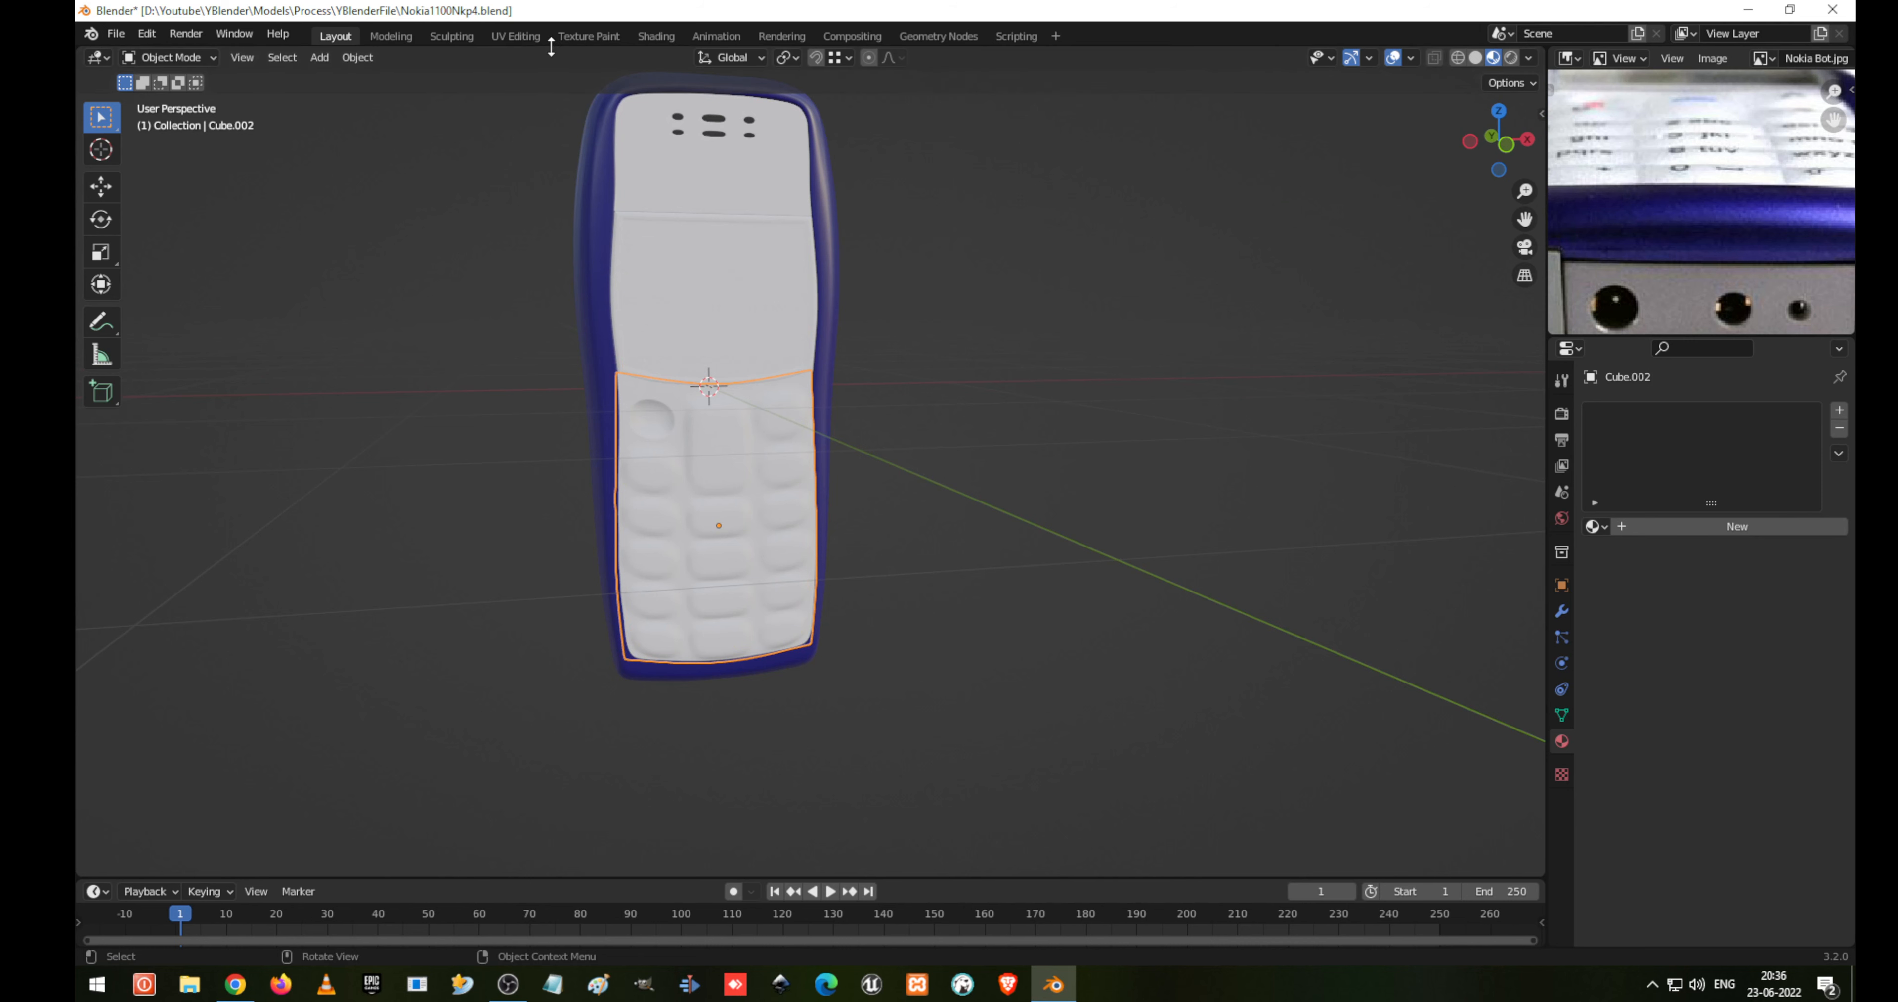
click(525, 37)
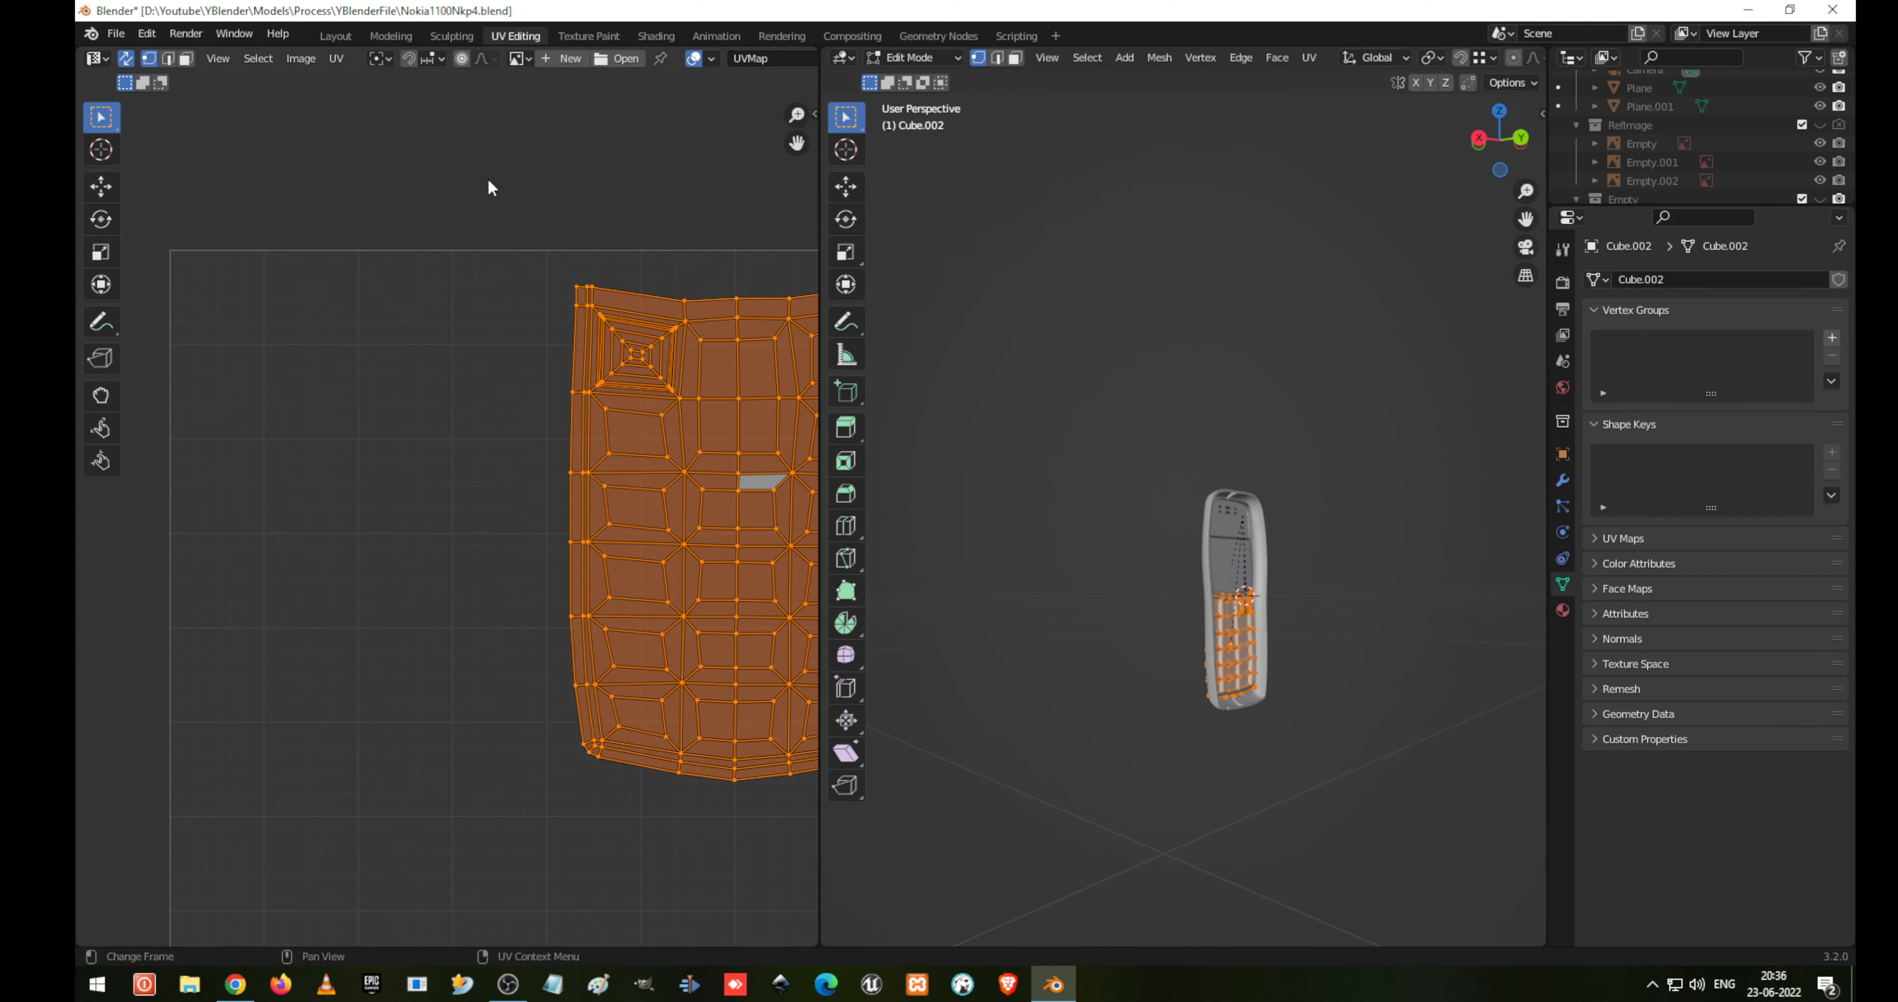
scroll(669, 564, down, 3)
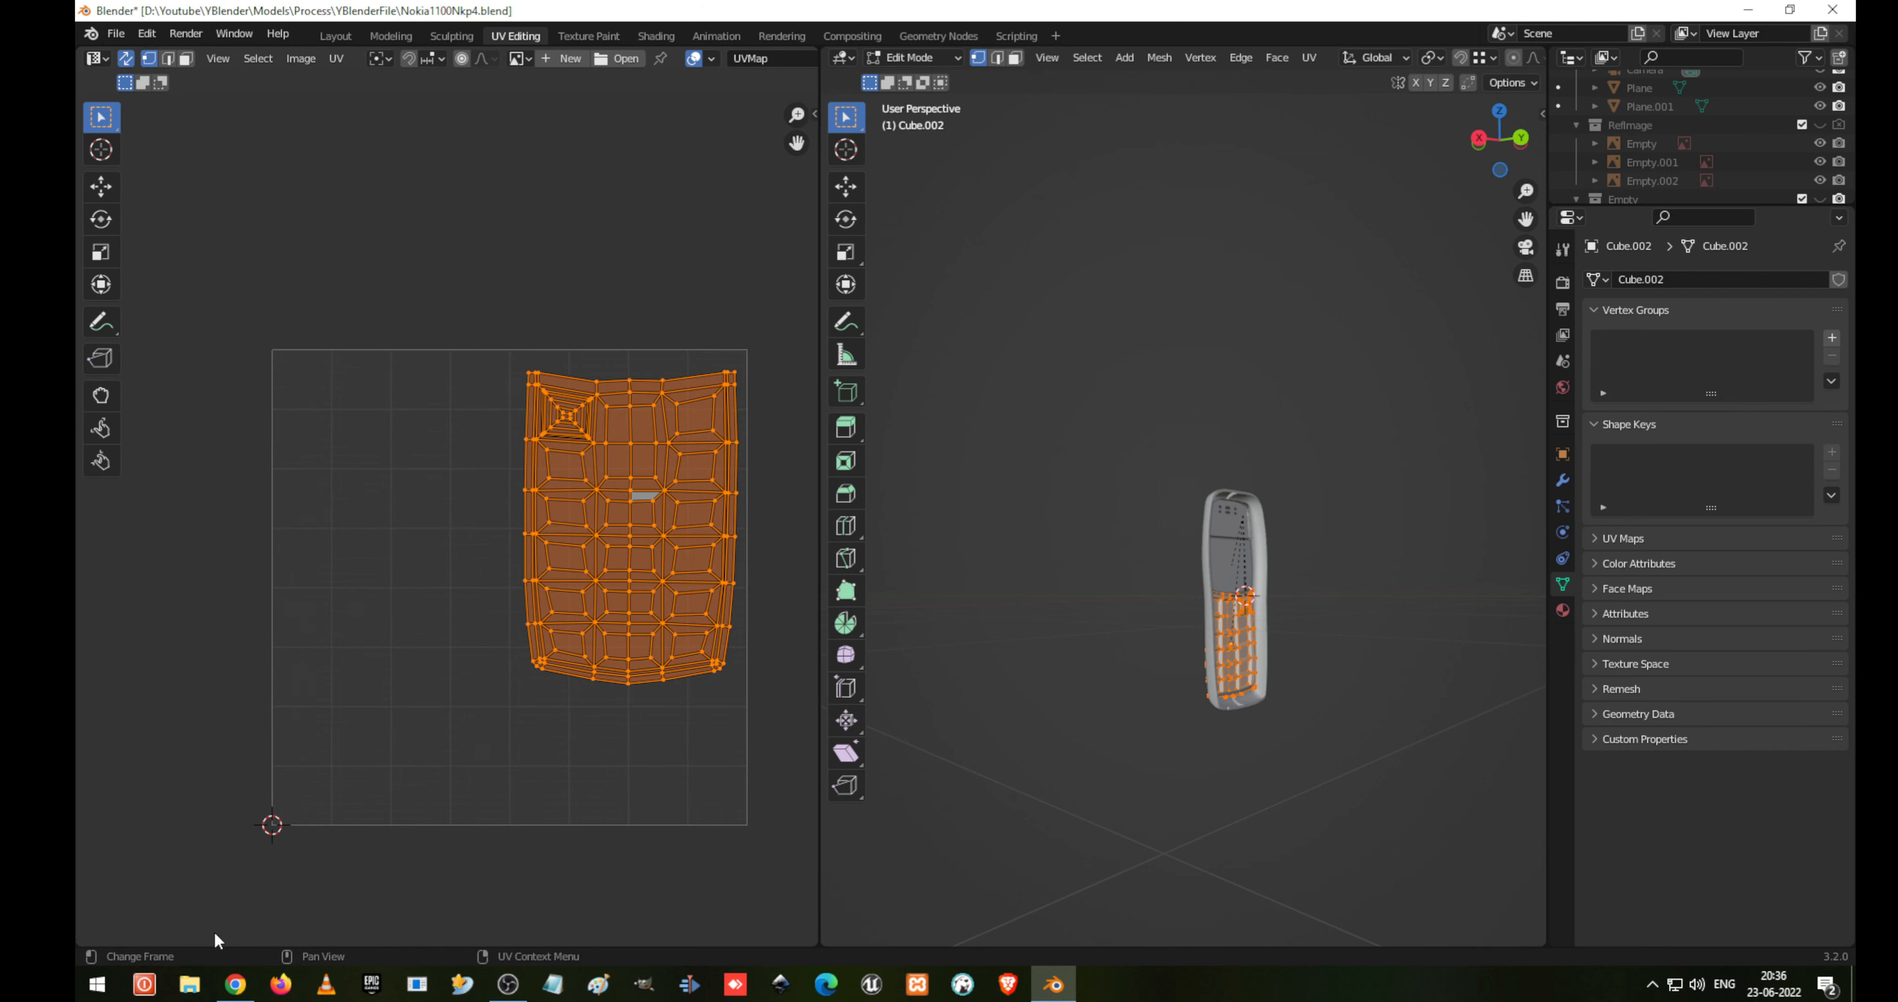
click(633, 993)
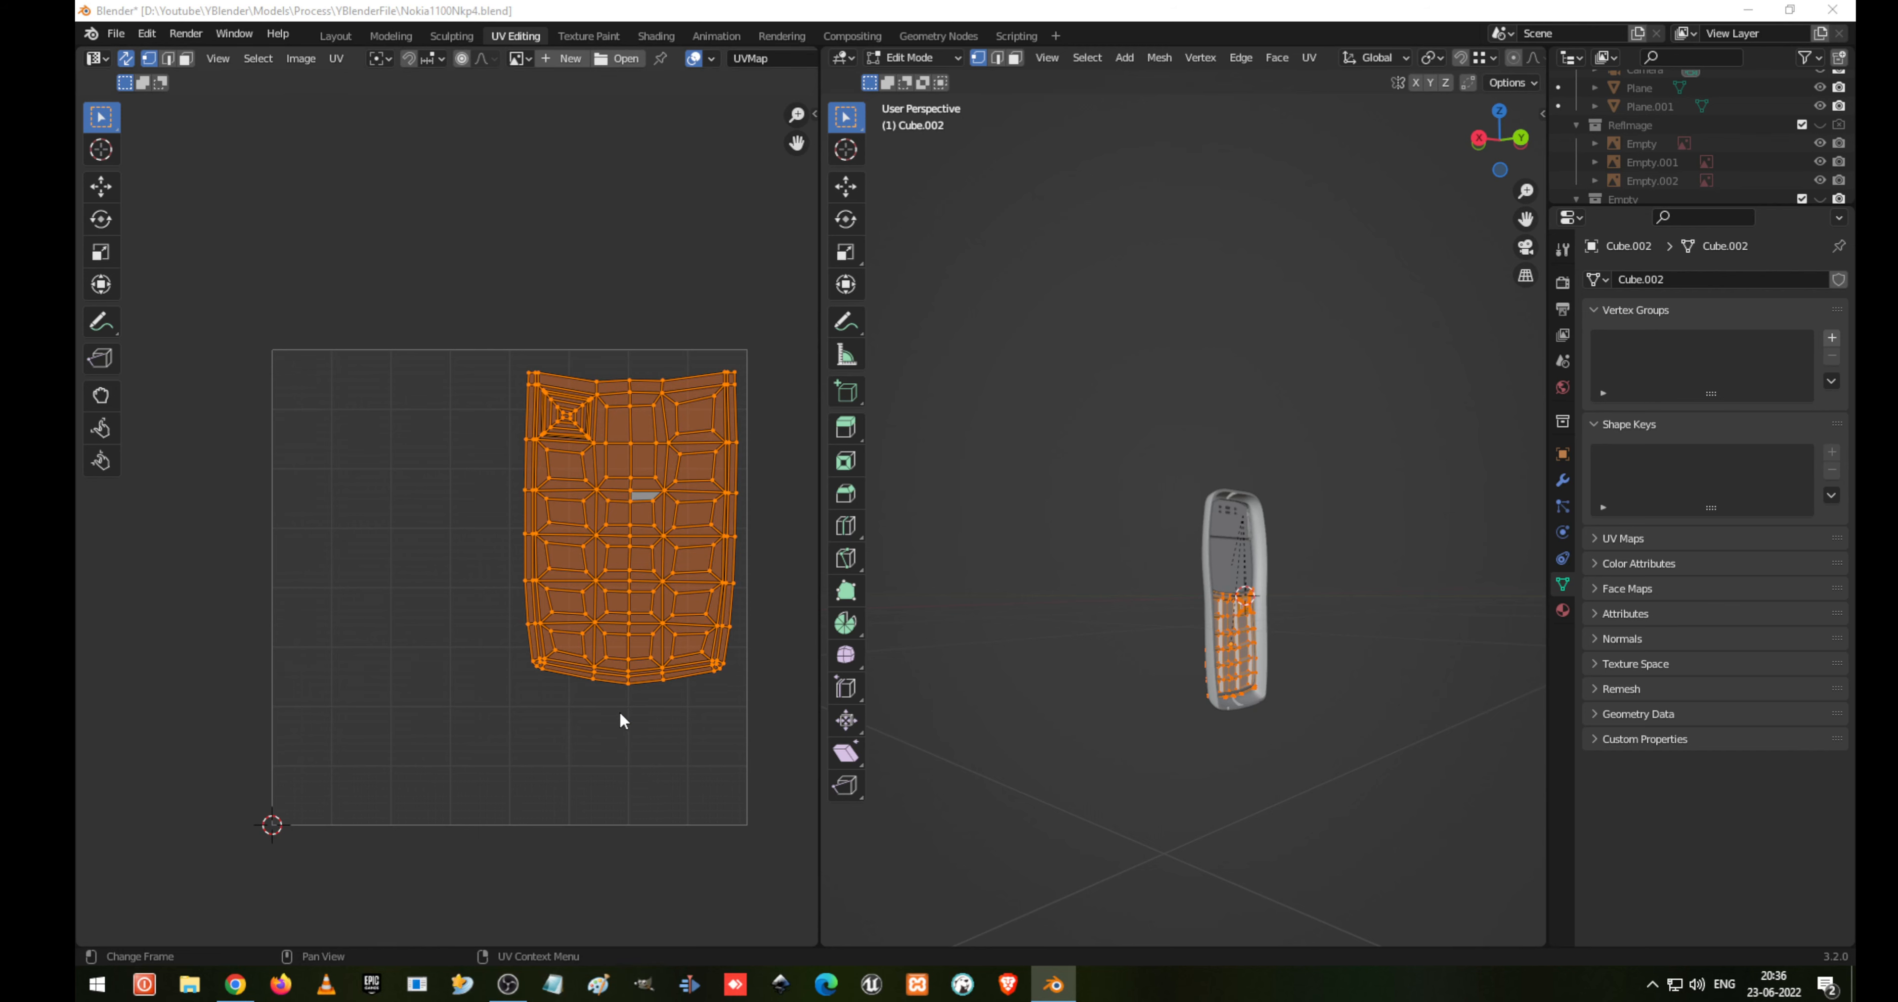
Switch to Chrome, search Google for "nokia 1100" and show the image results
click(250, 995)
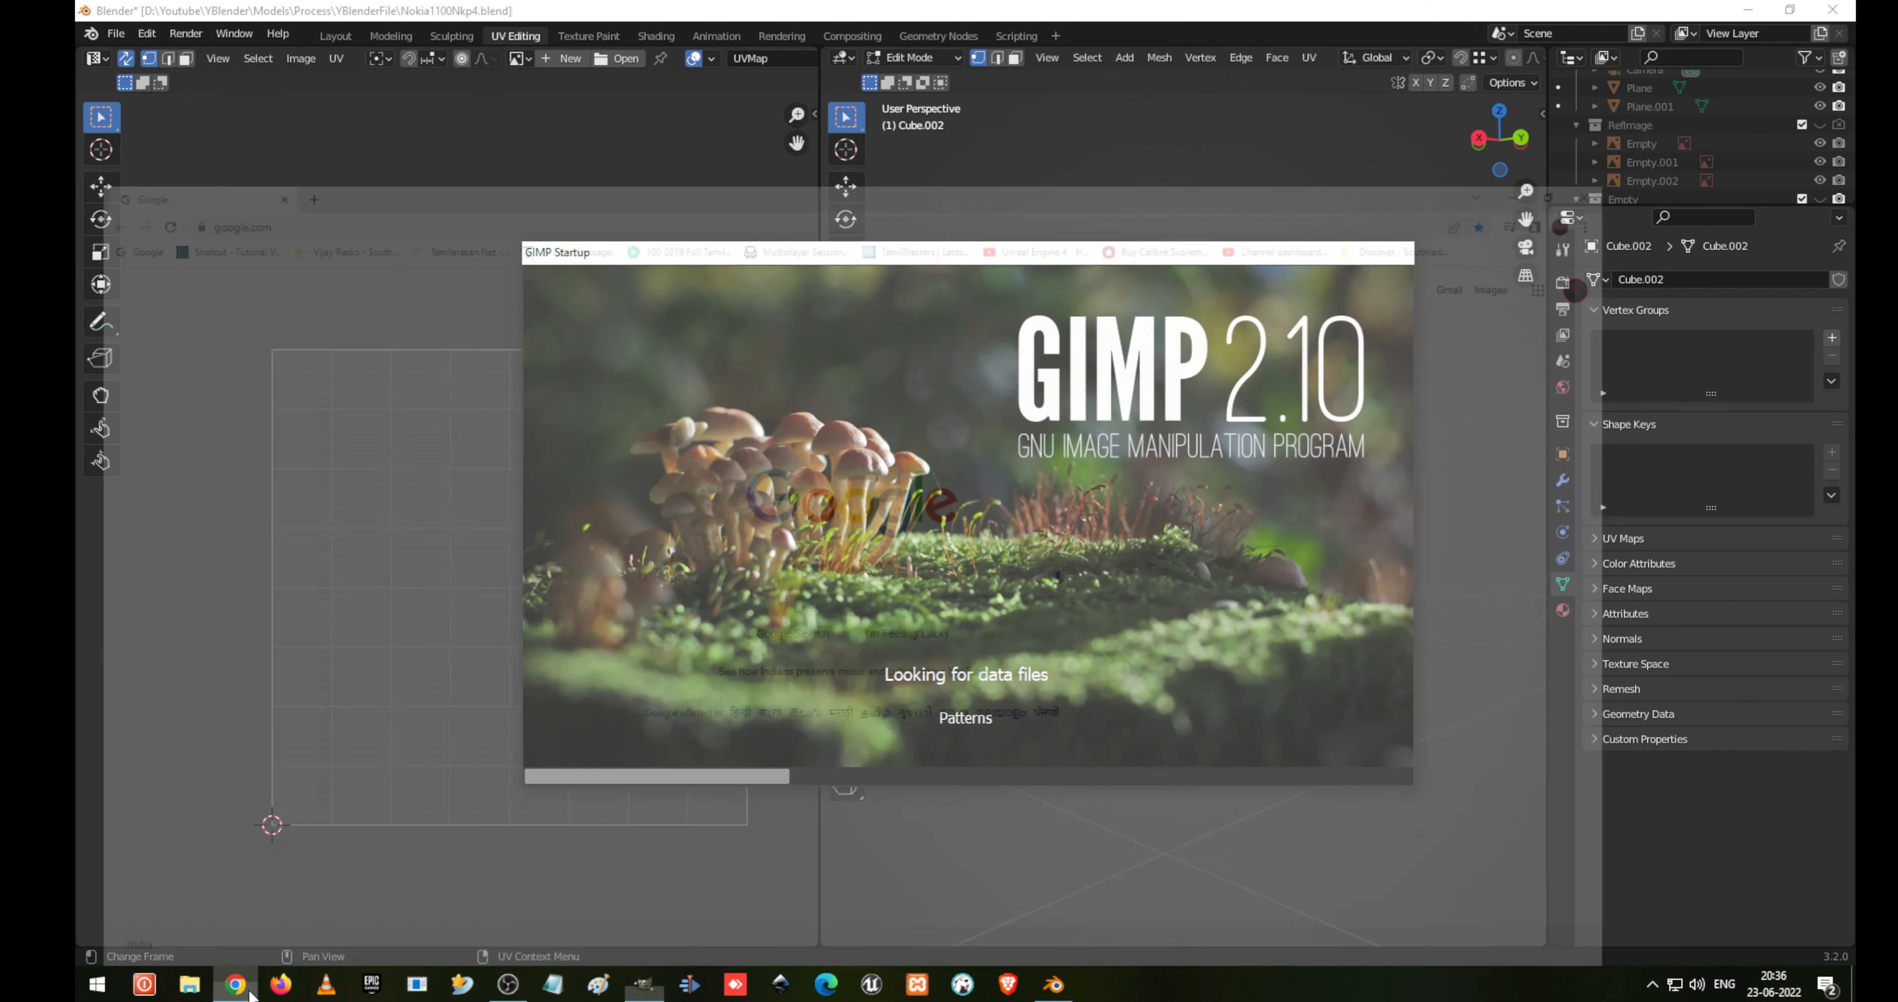
click(787, 474)
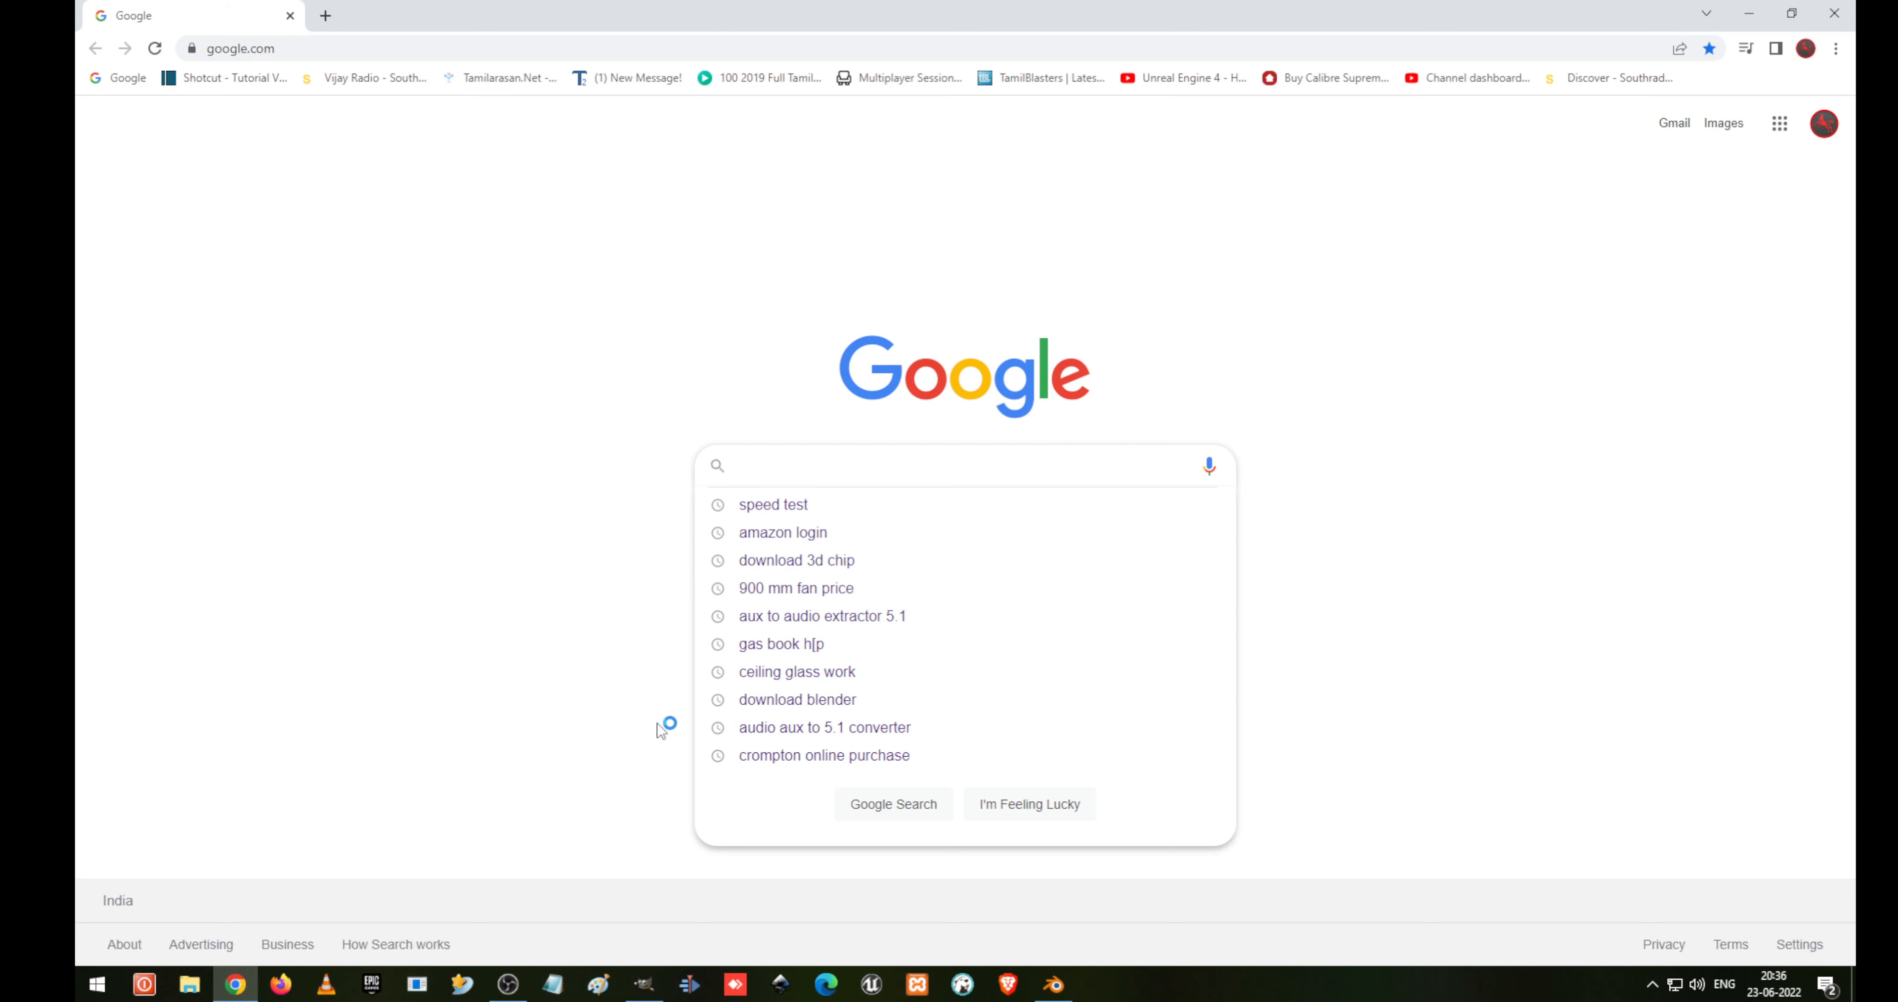
text(n)
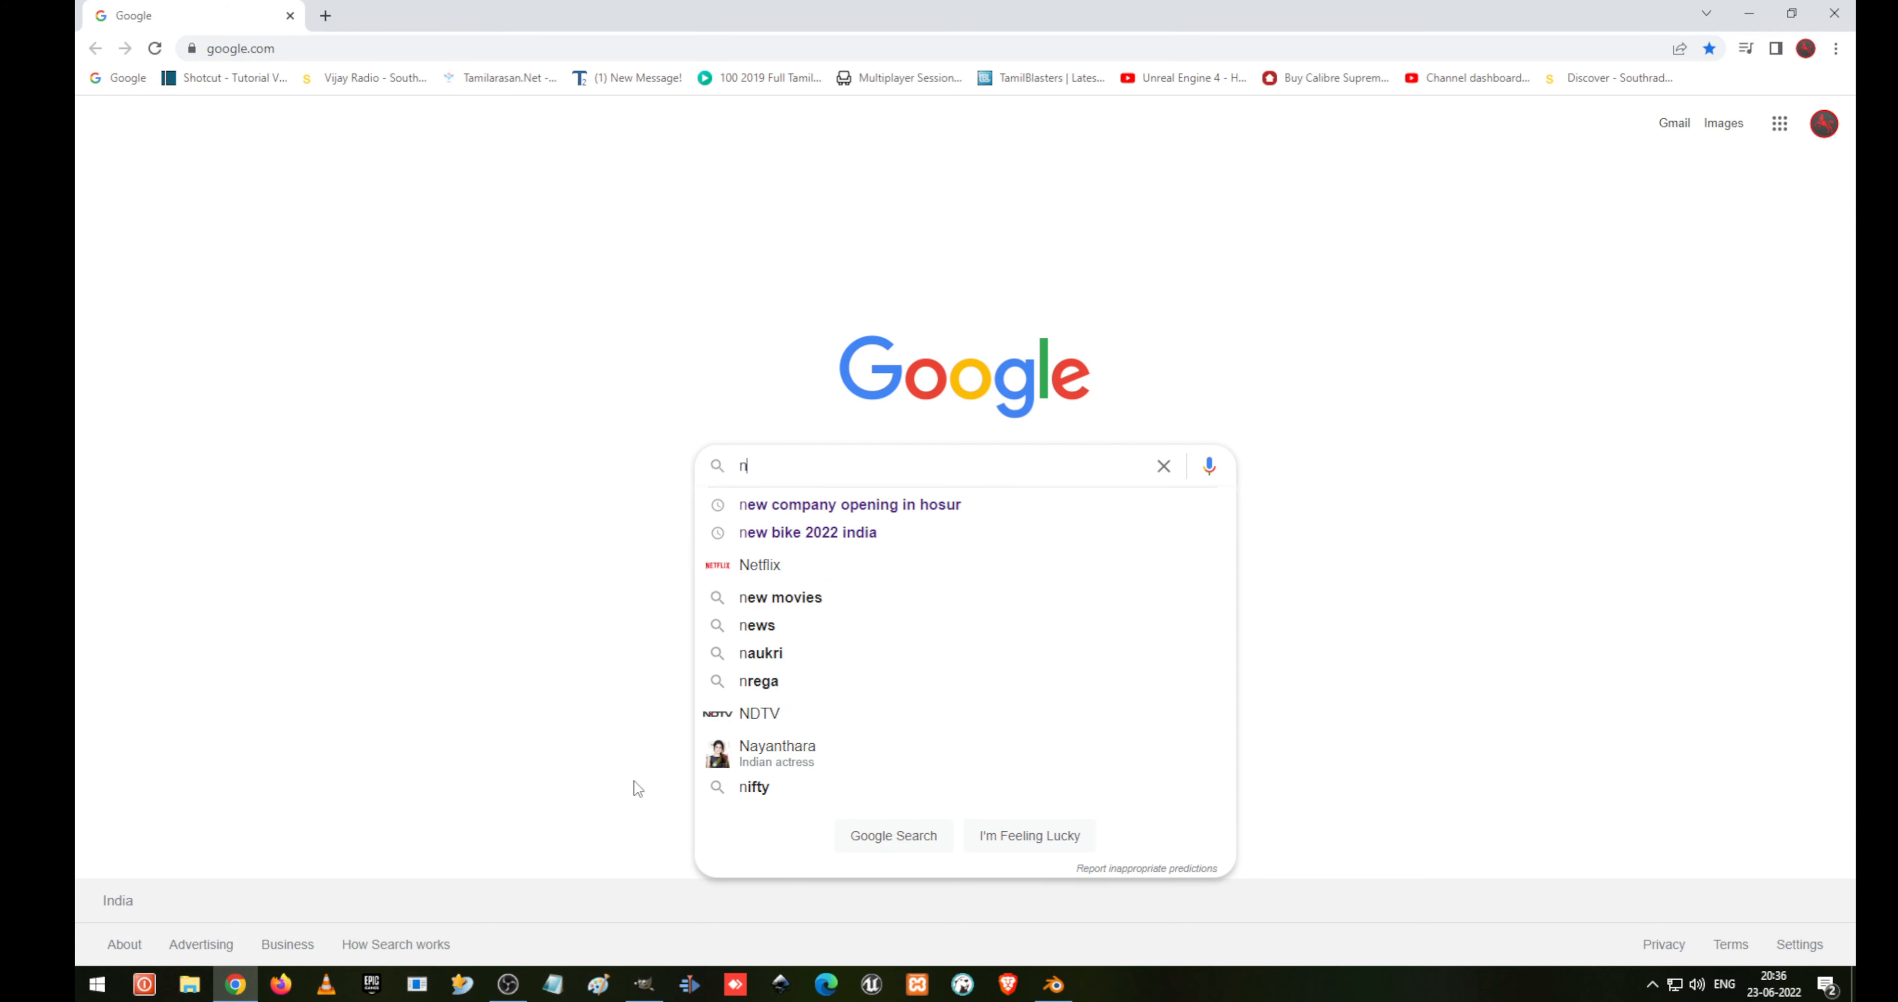
text(okia 1100)
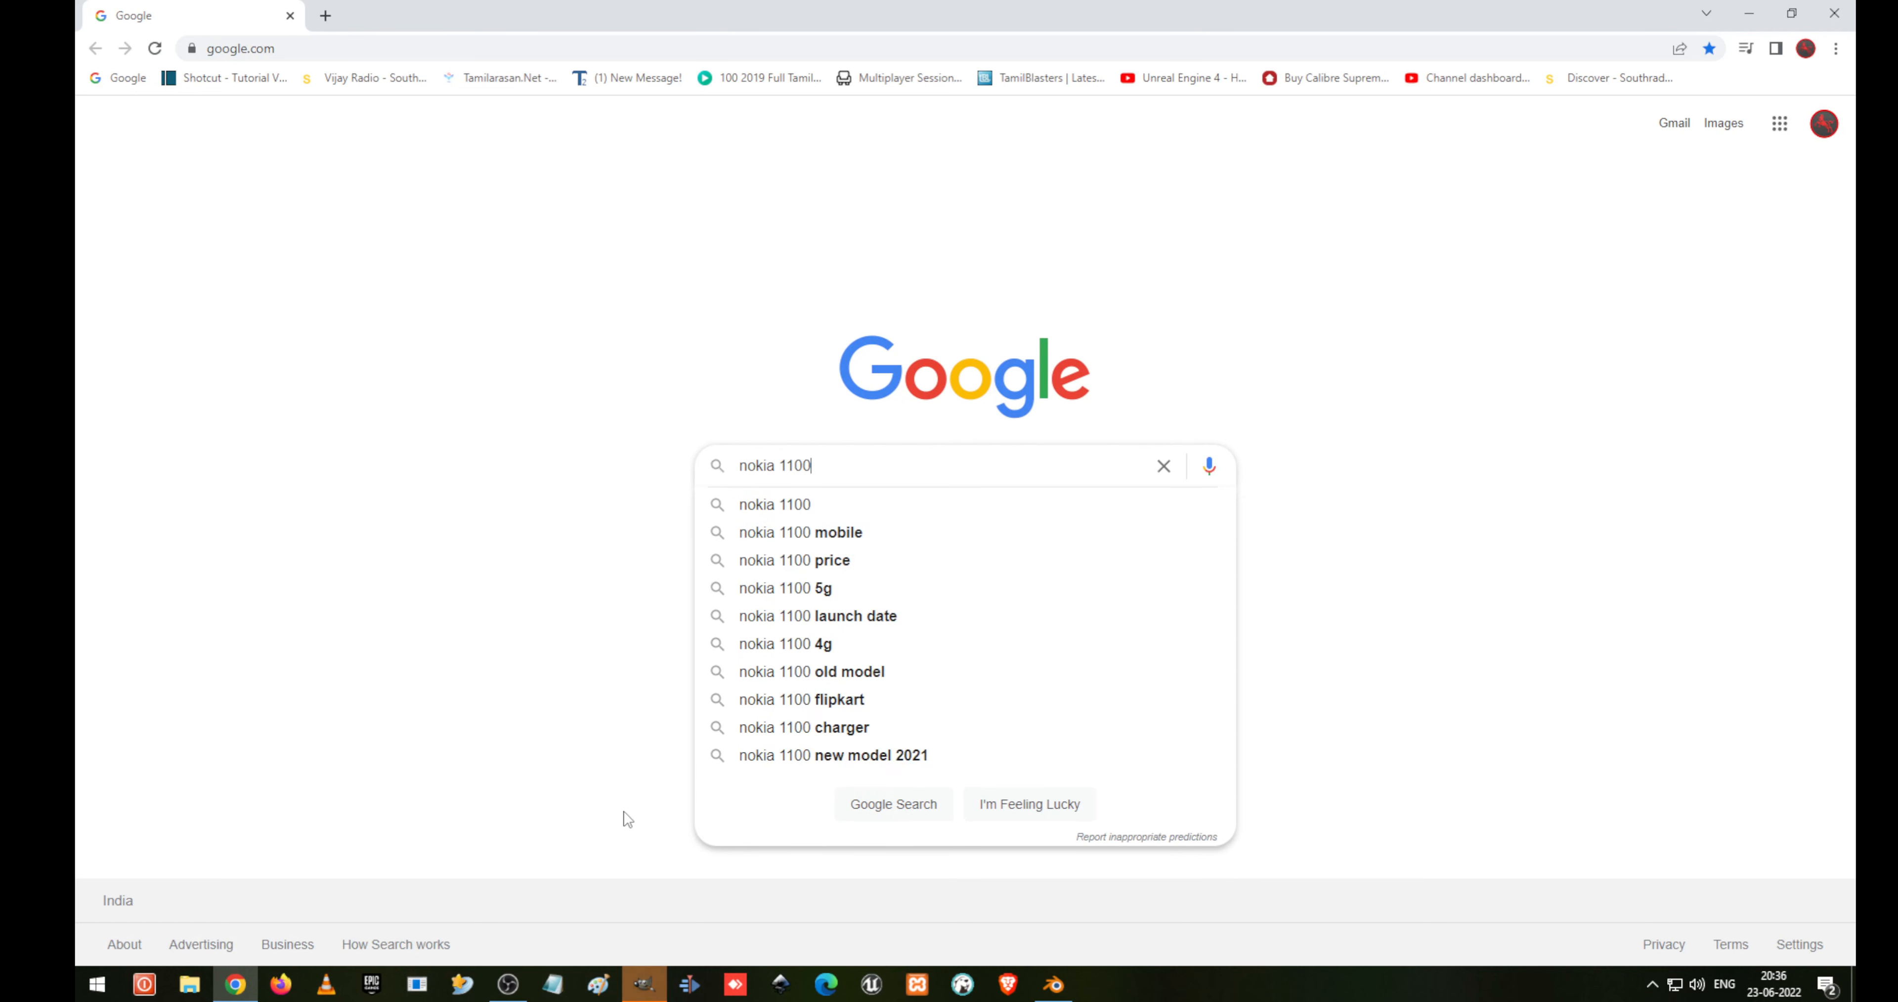
key(Return)
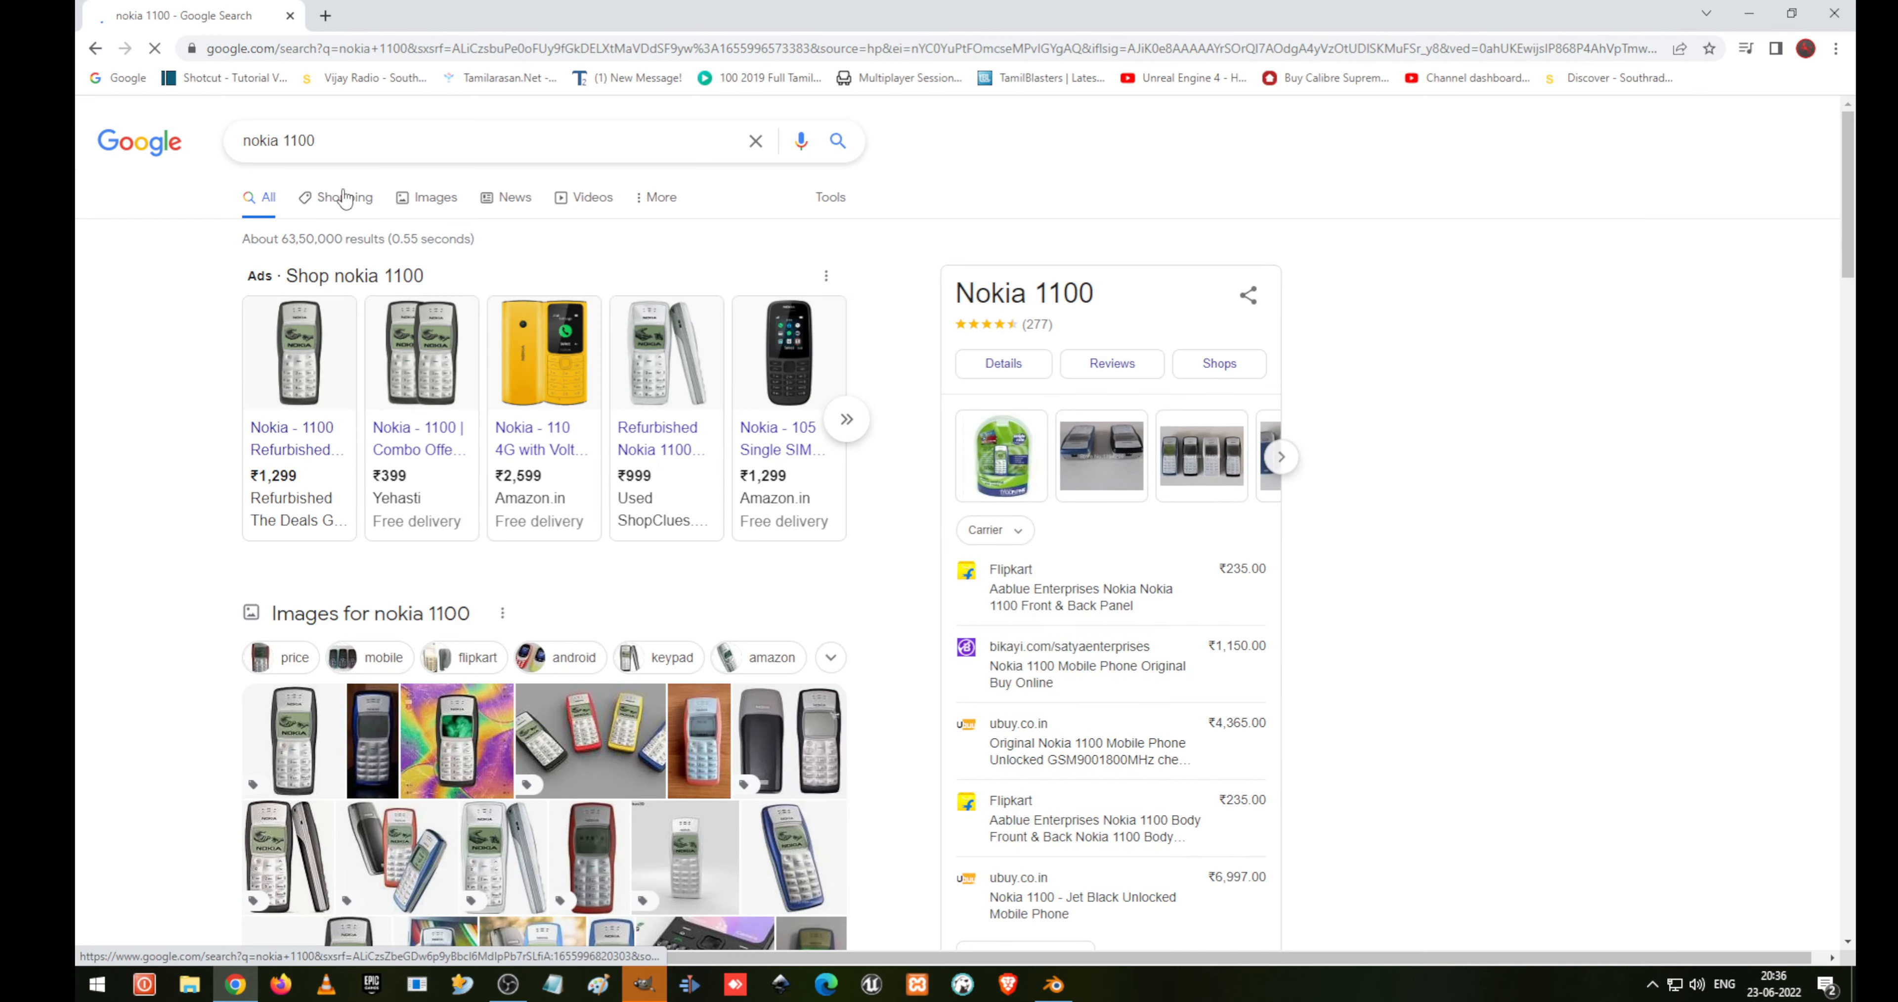
click(445, 199)
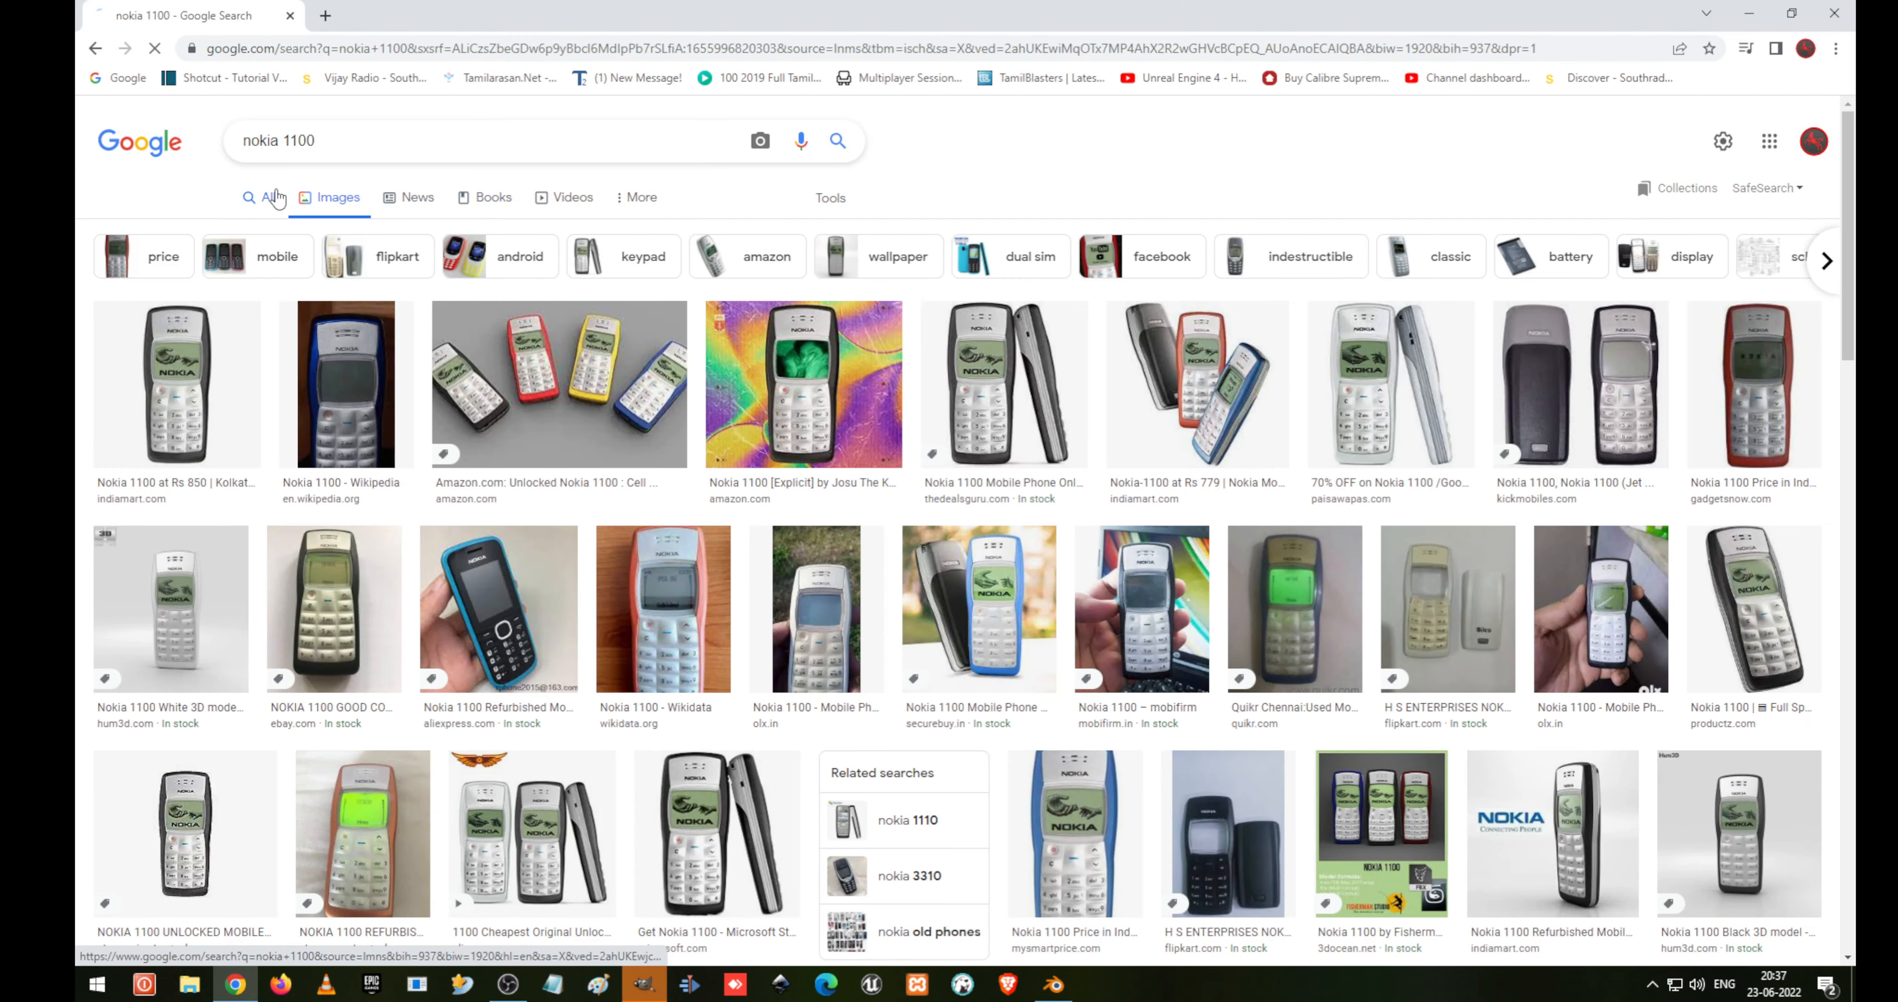
click(278, 195)
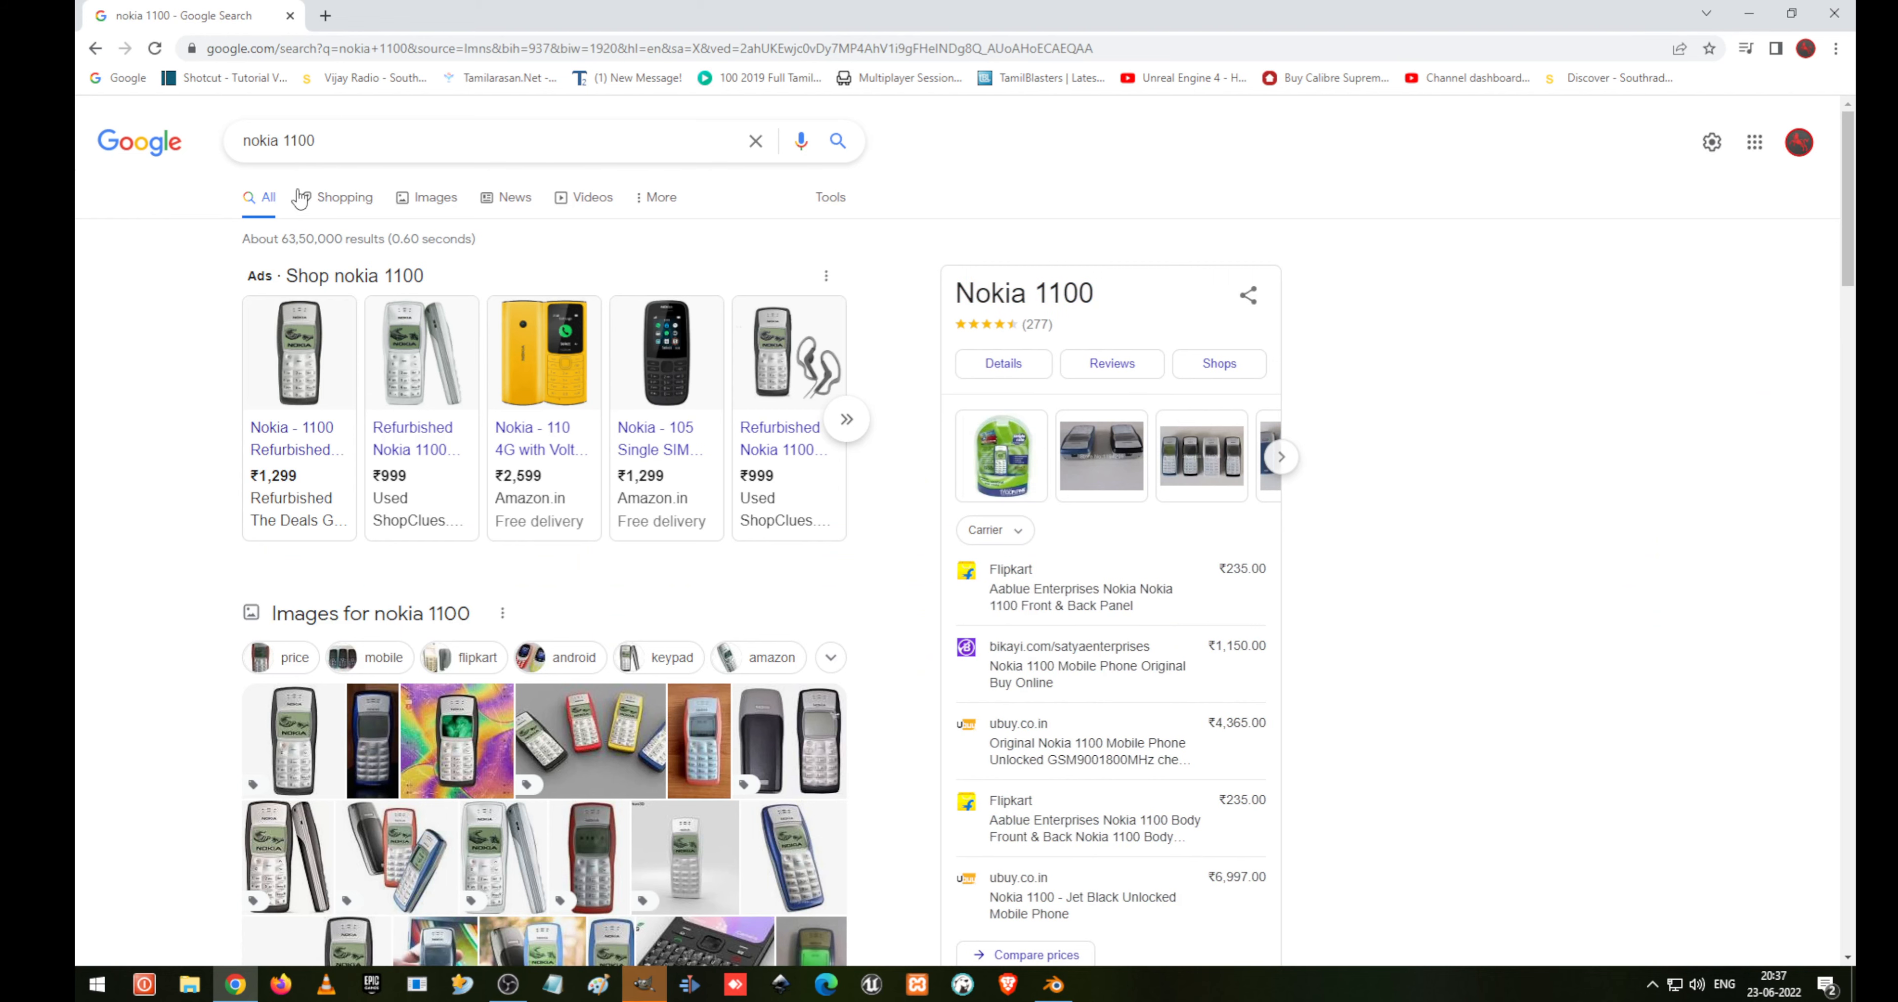
click(341, 197)
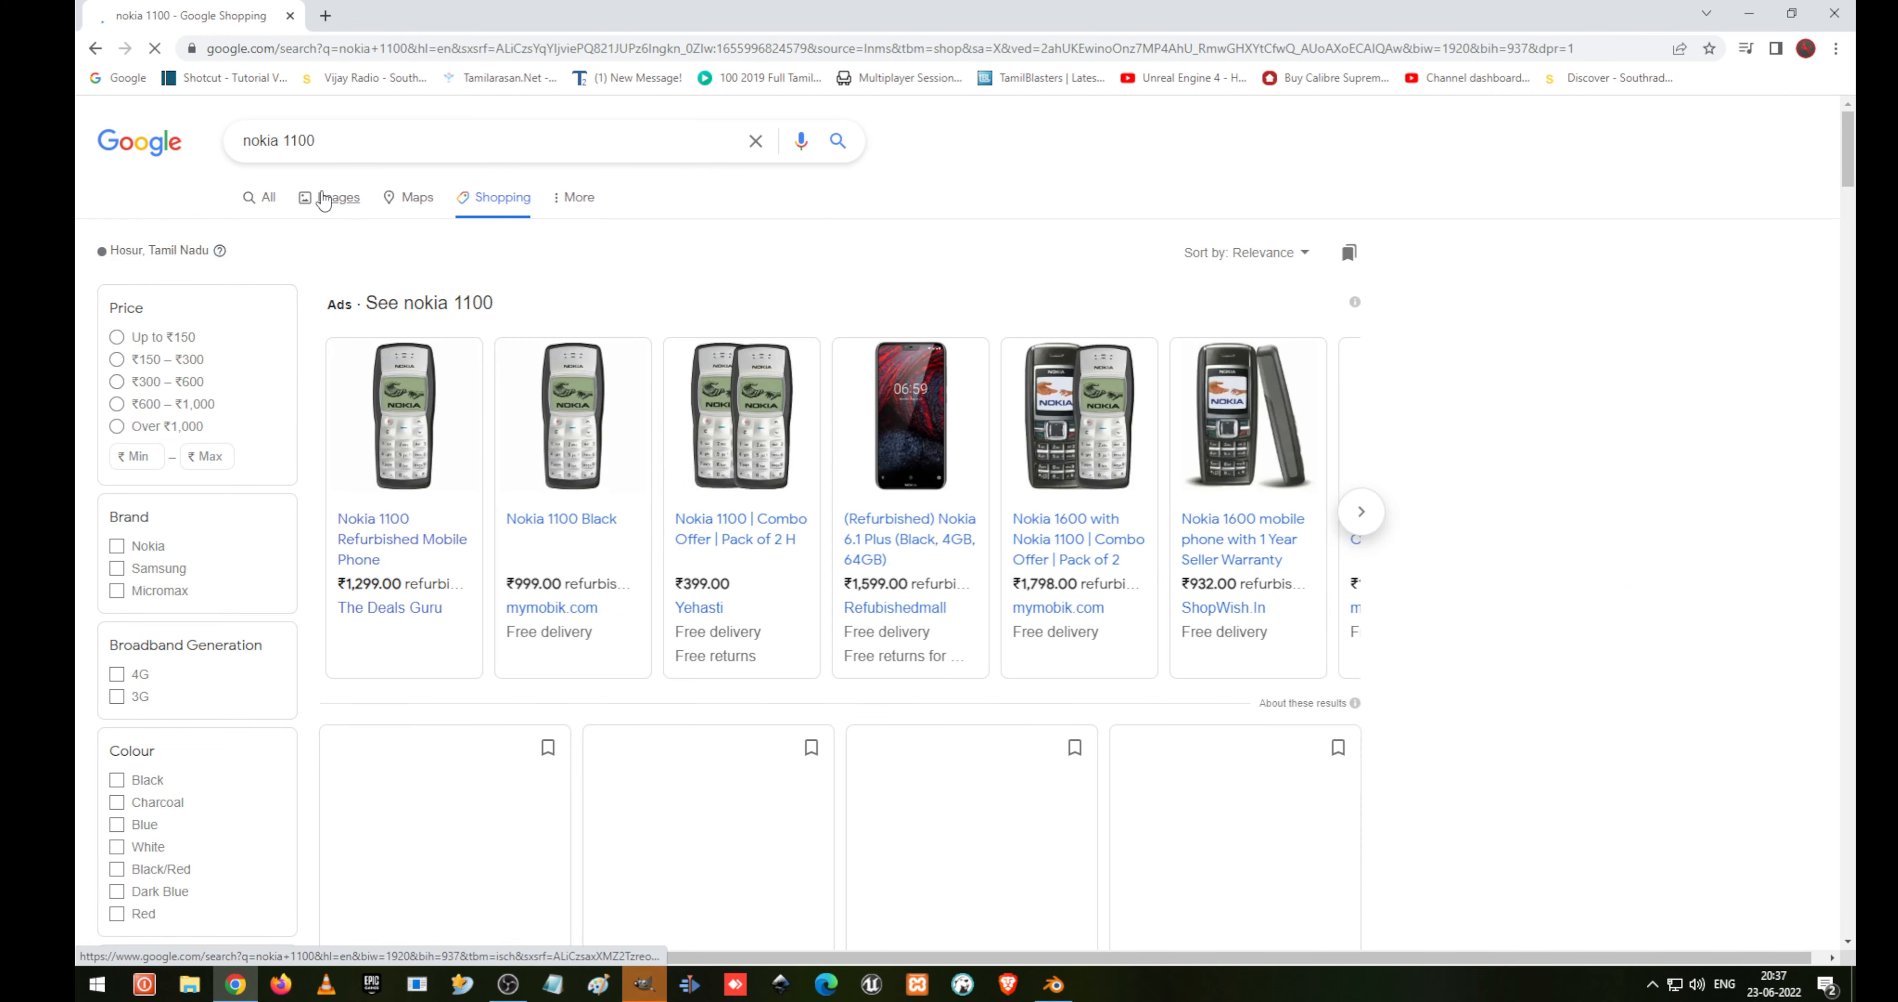
scroll(534, 622, down, 4)
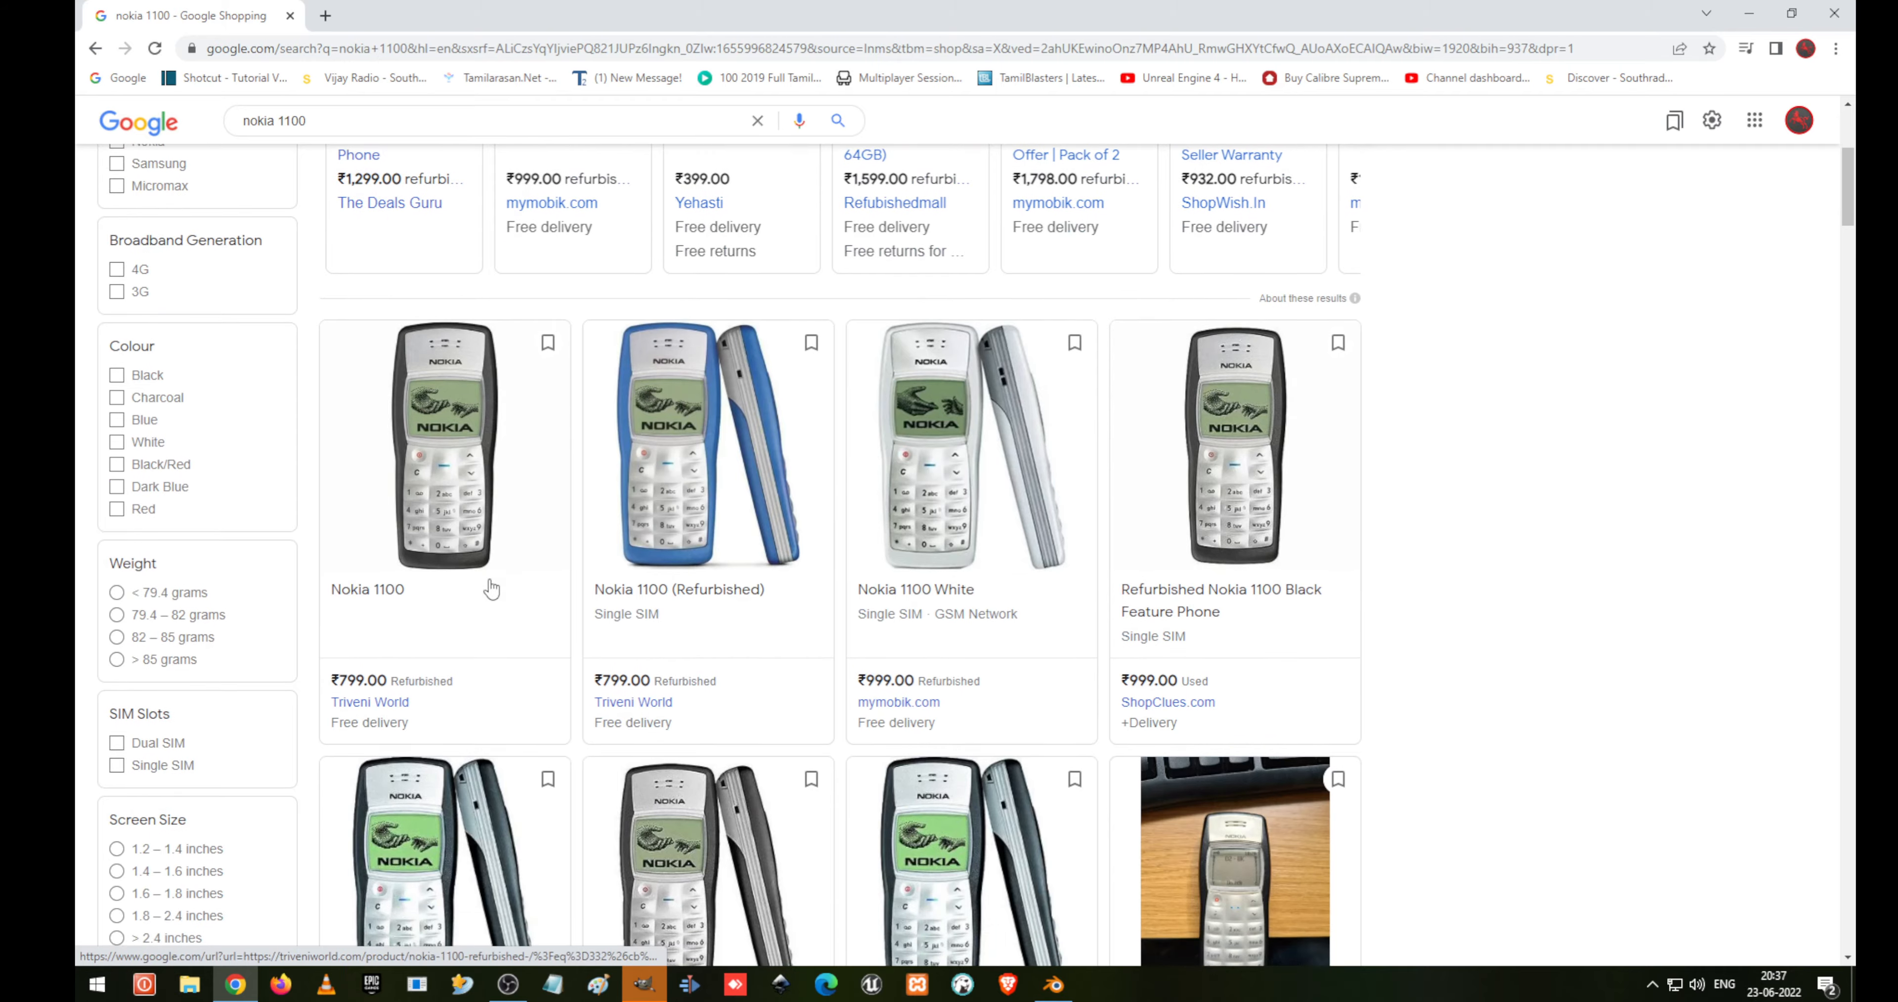
scroll(494, 589, up, 4)
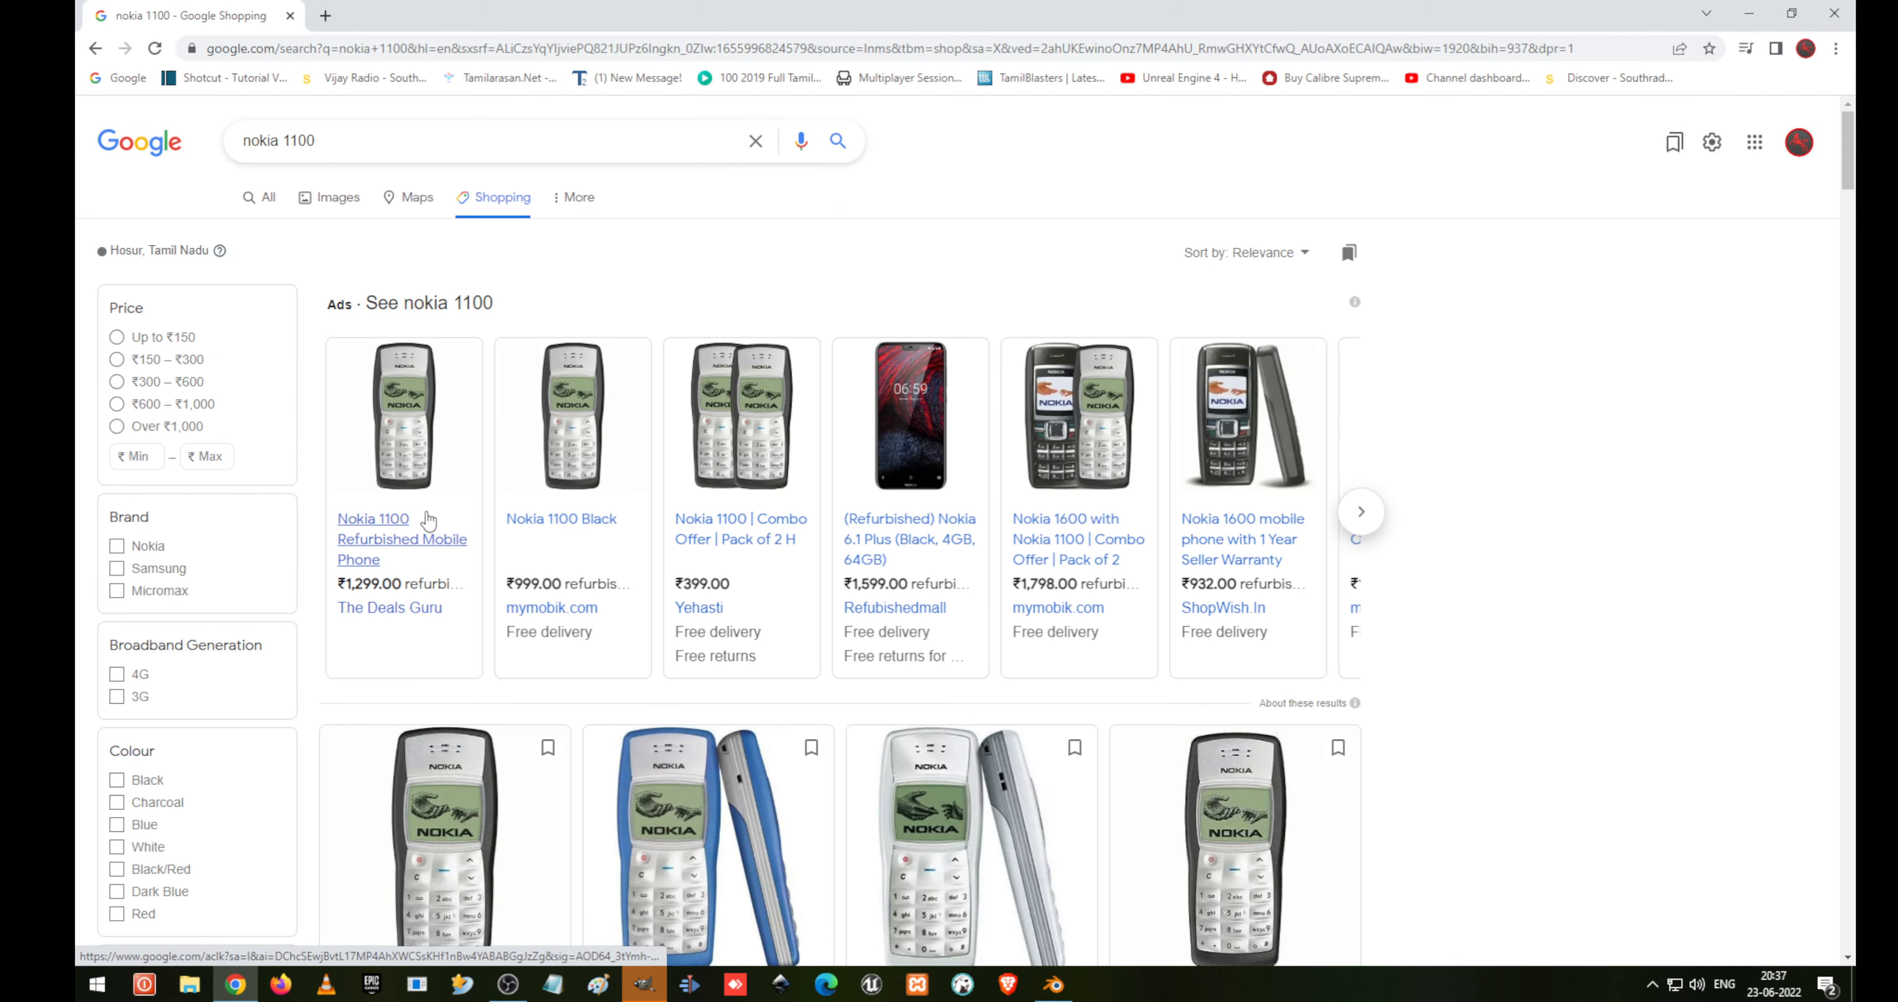
click(329, 199)
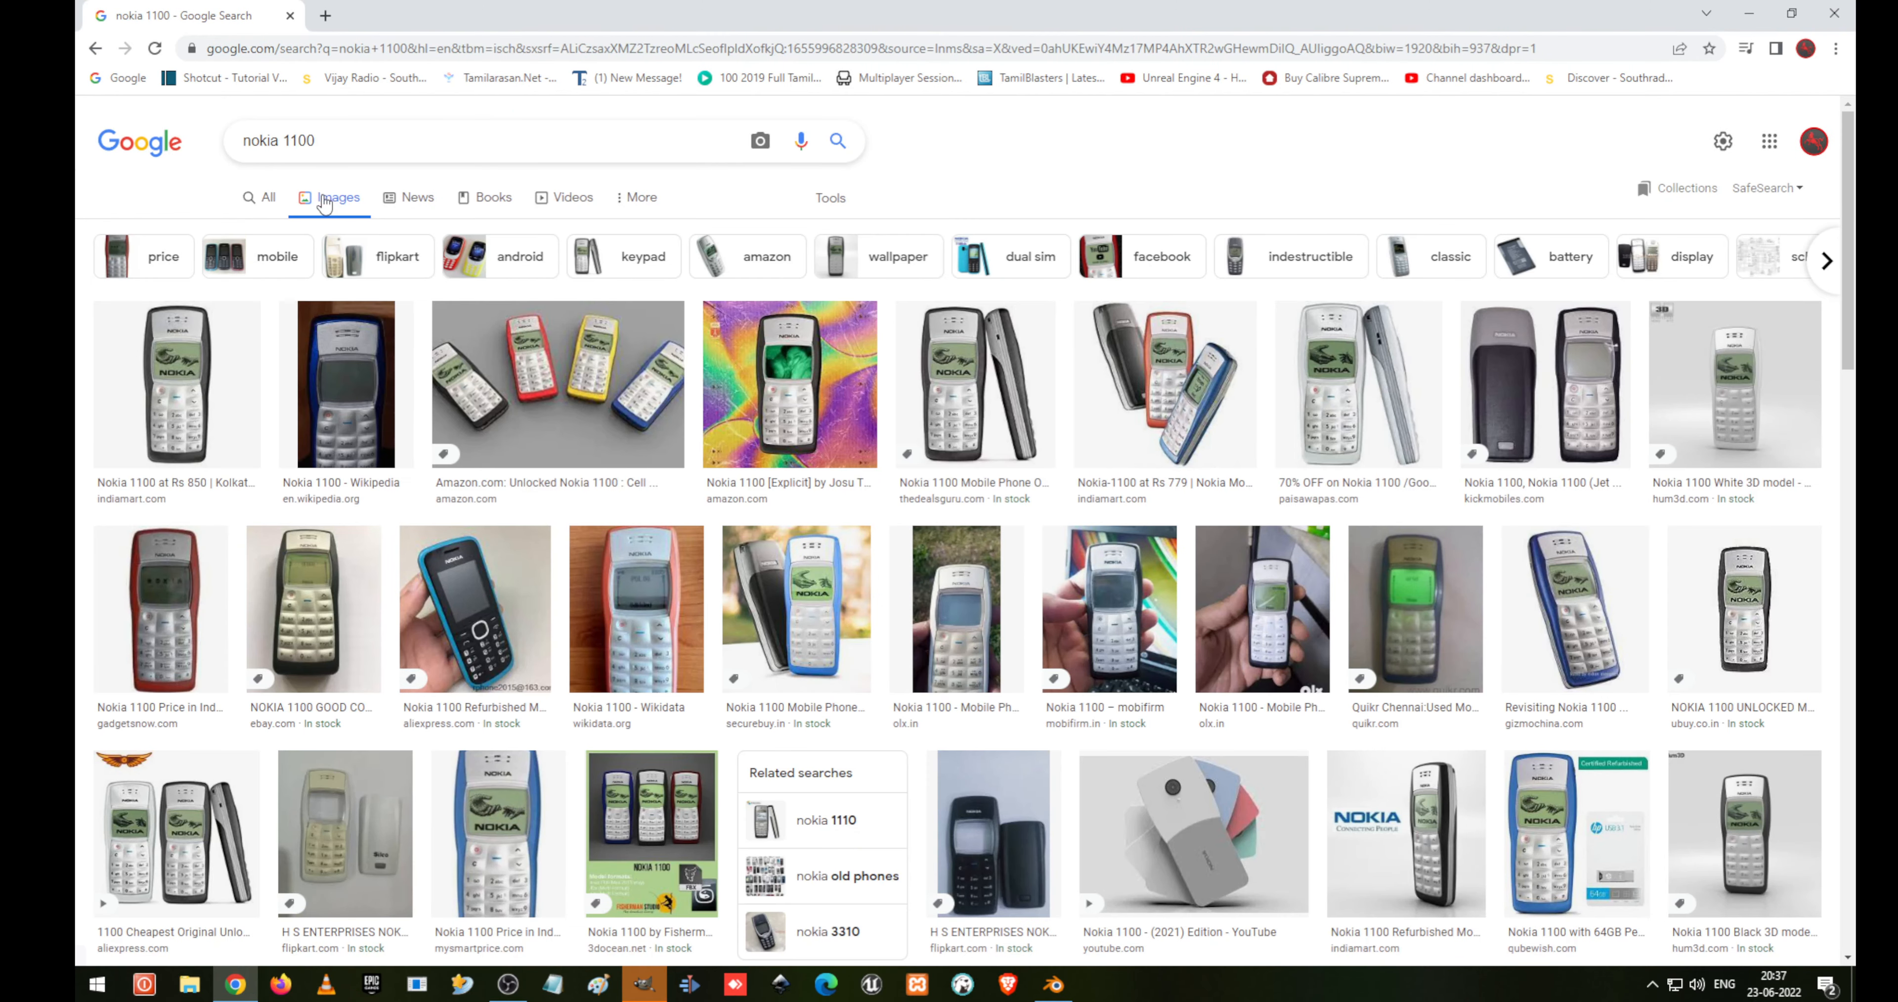
Try to save the "Nokia 1100 with 64GB Pendrive" picture from the image results to the Desktop
click(173, 372)
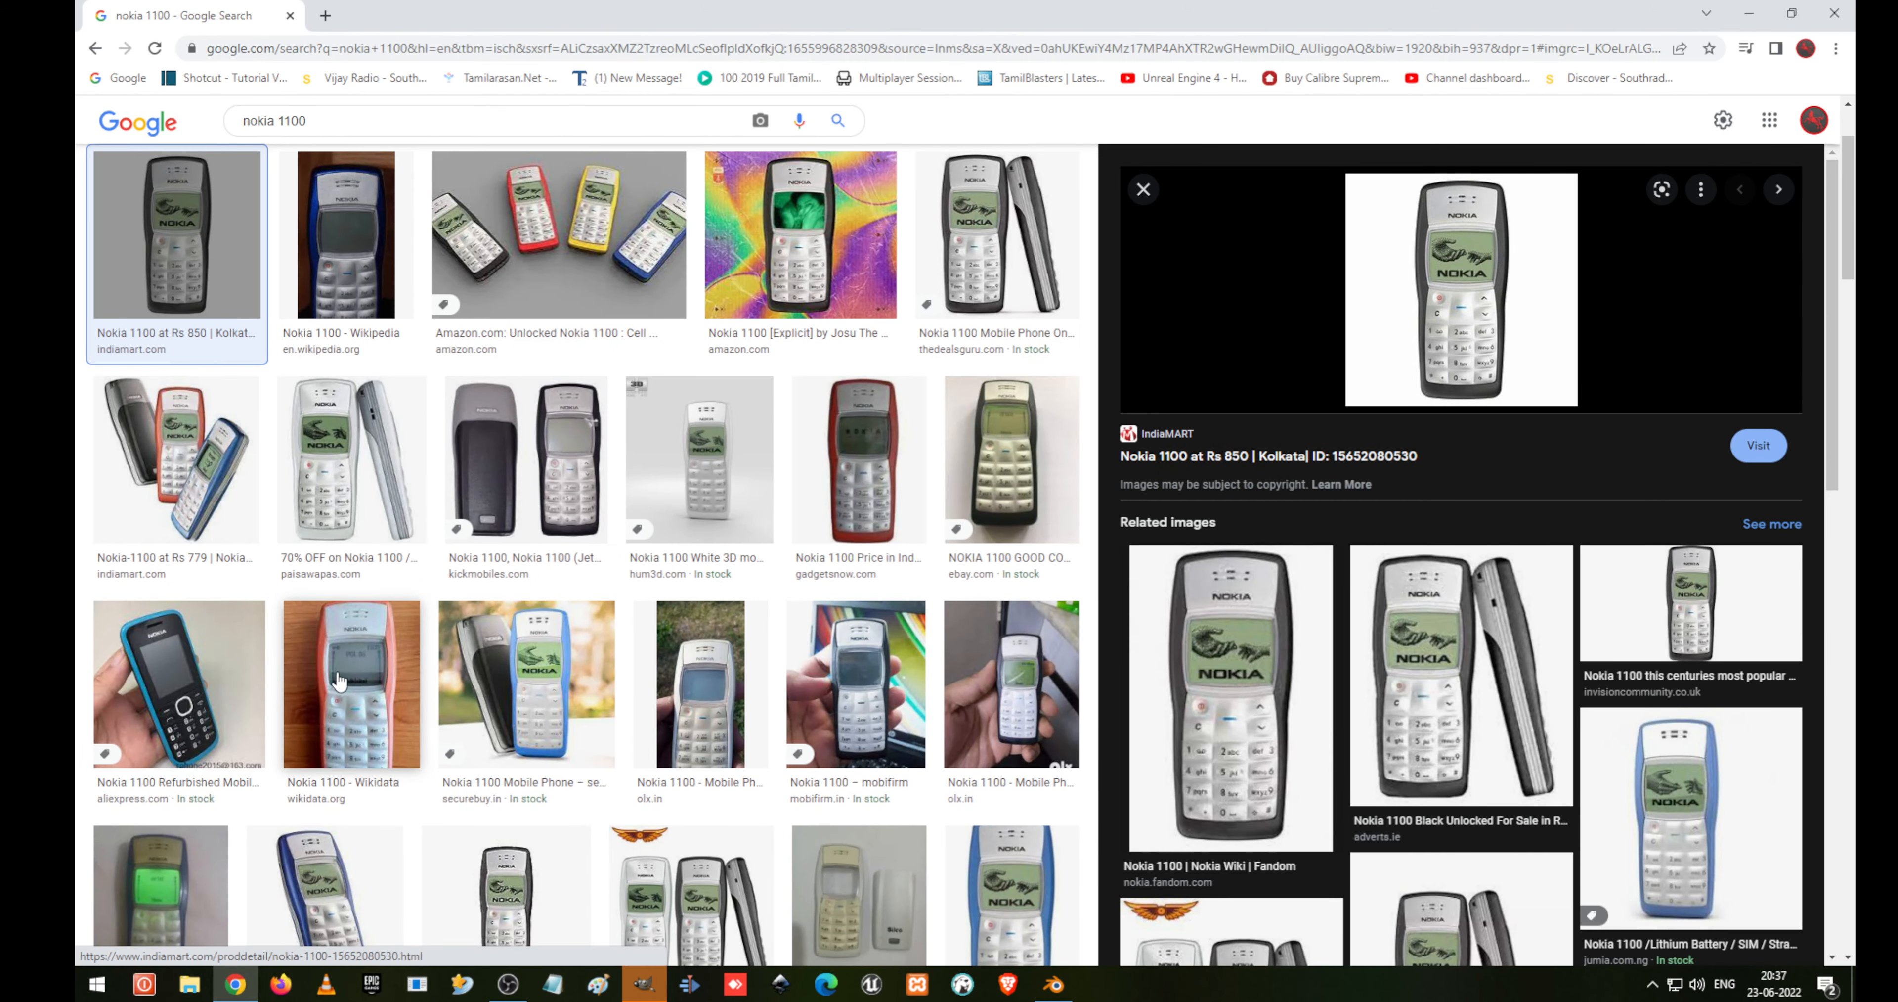
scroll(336, 680, down, 8)
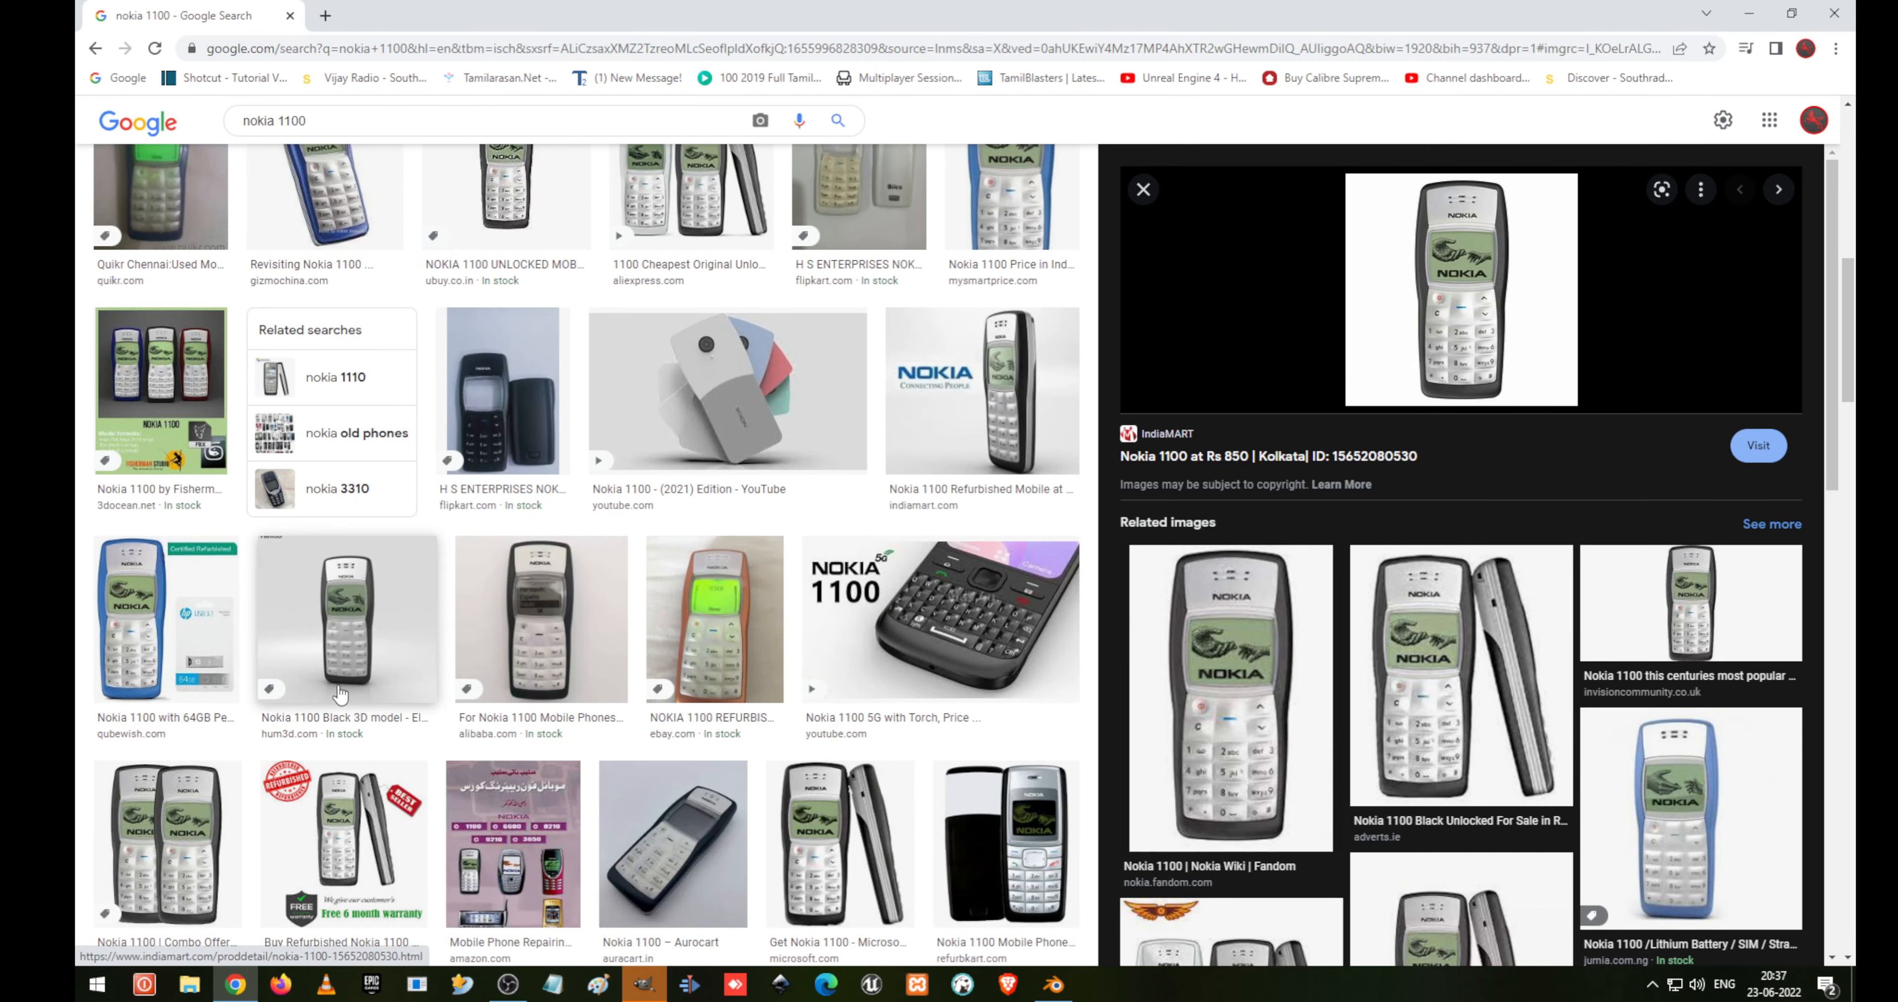
click(142, 637)
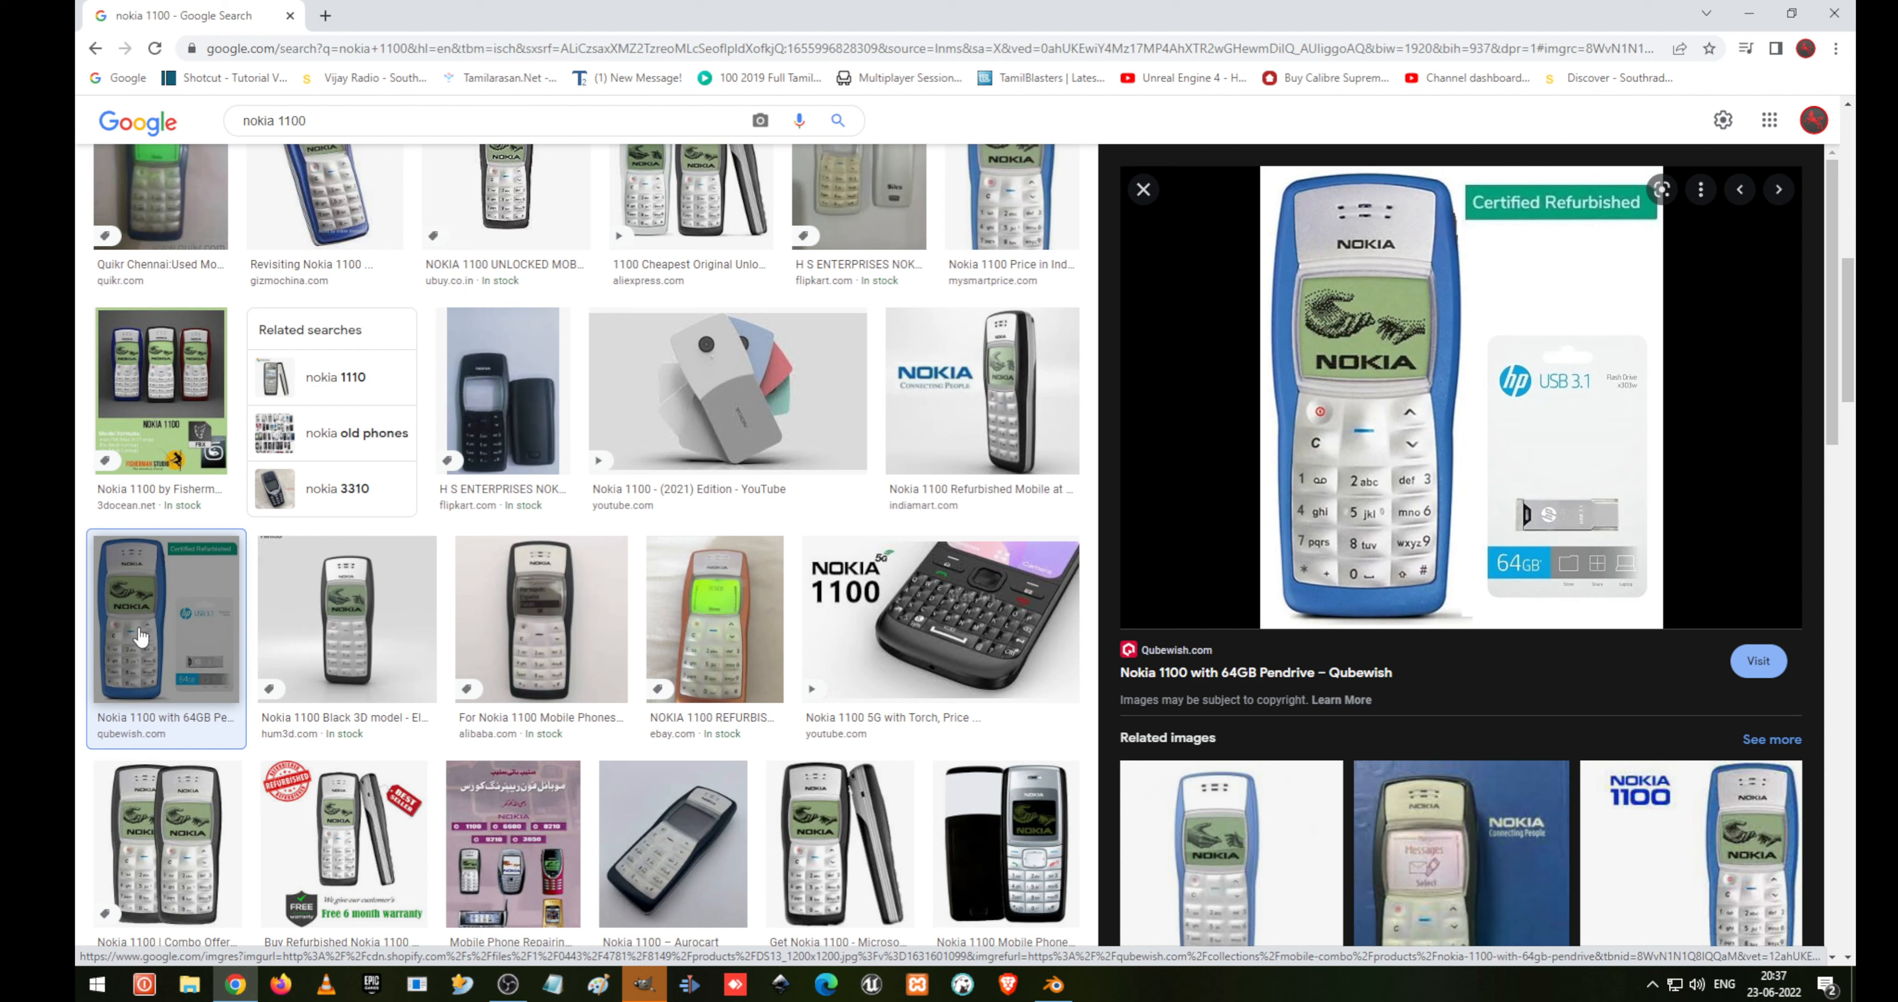
right_click(1430, 376)
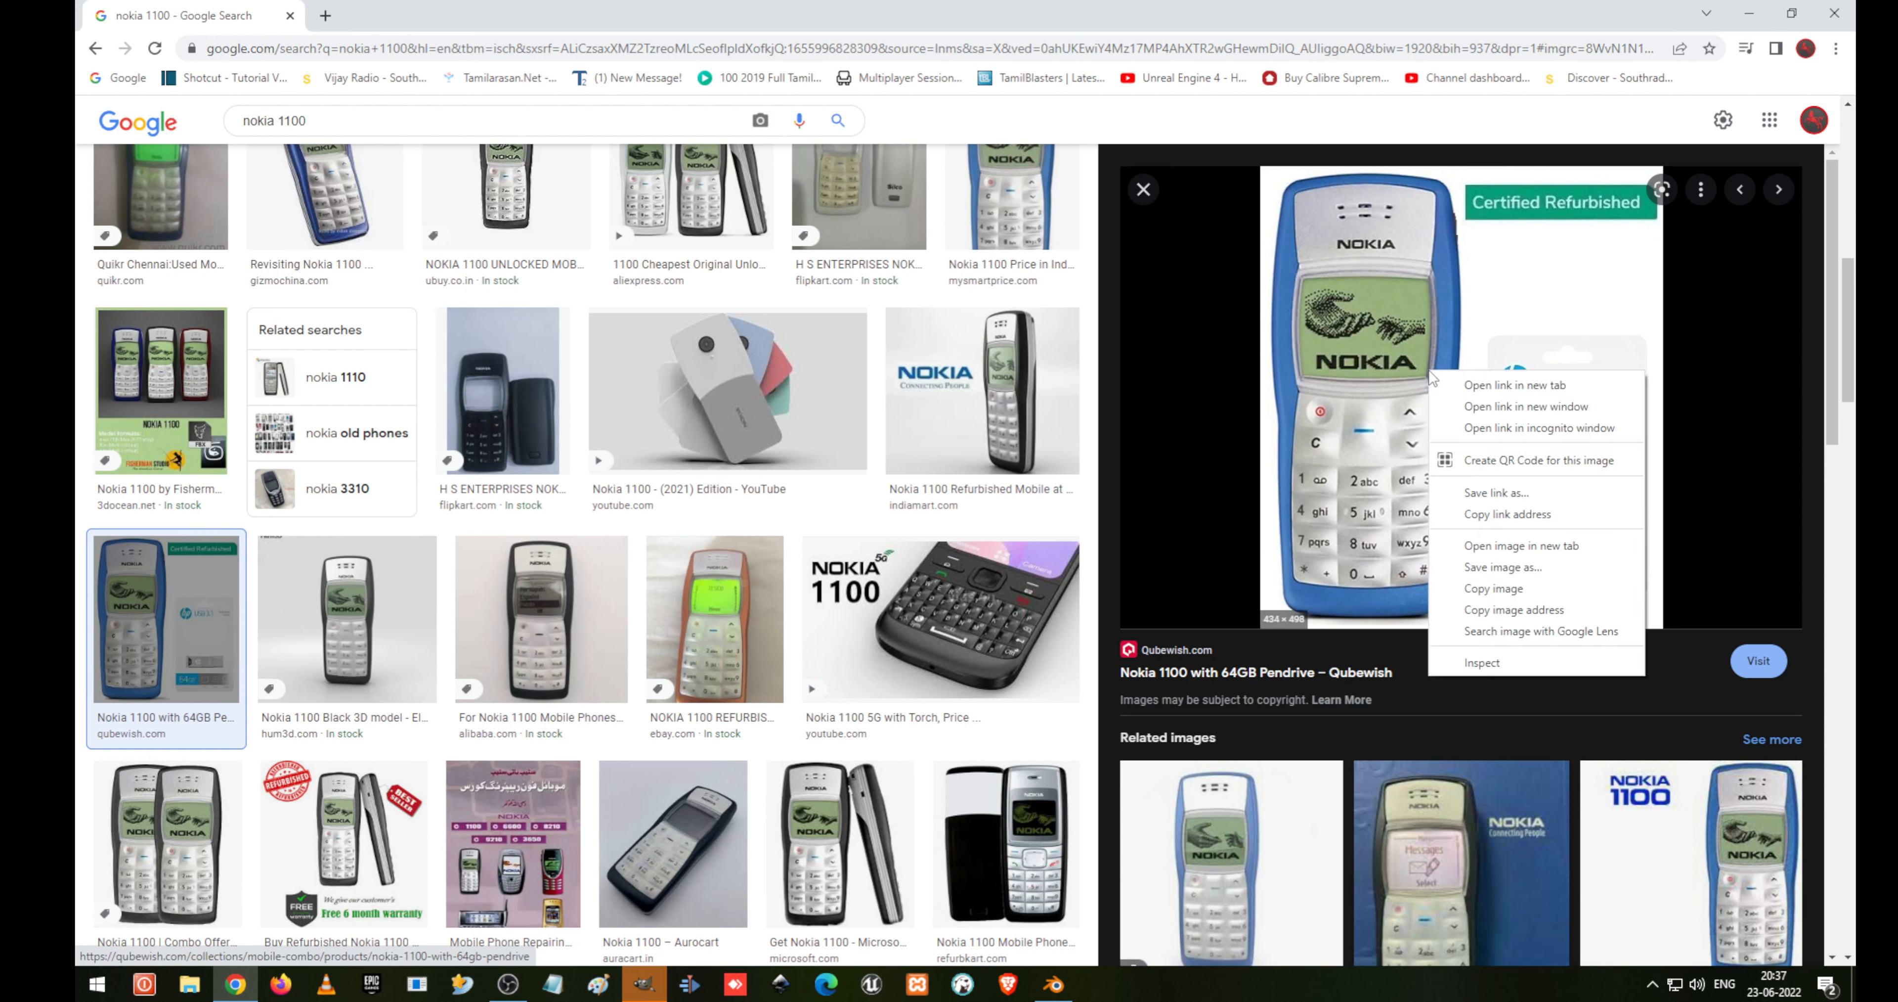
click(1543, 565)
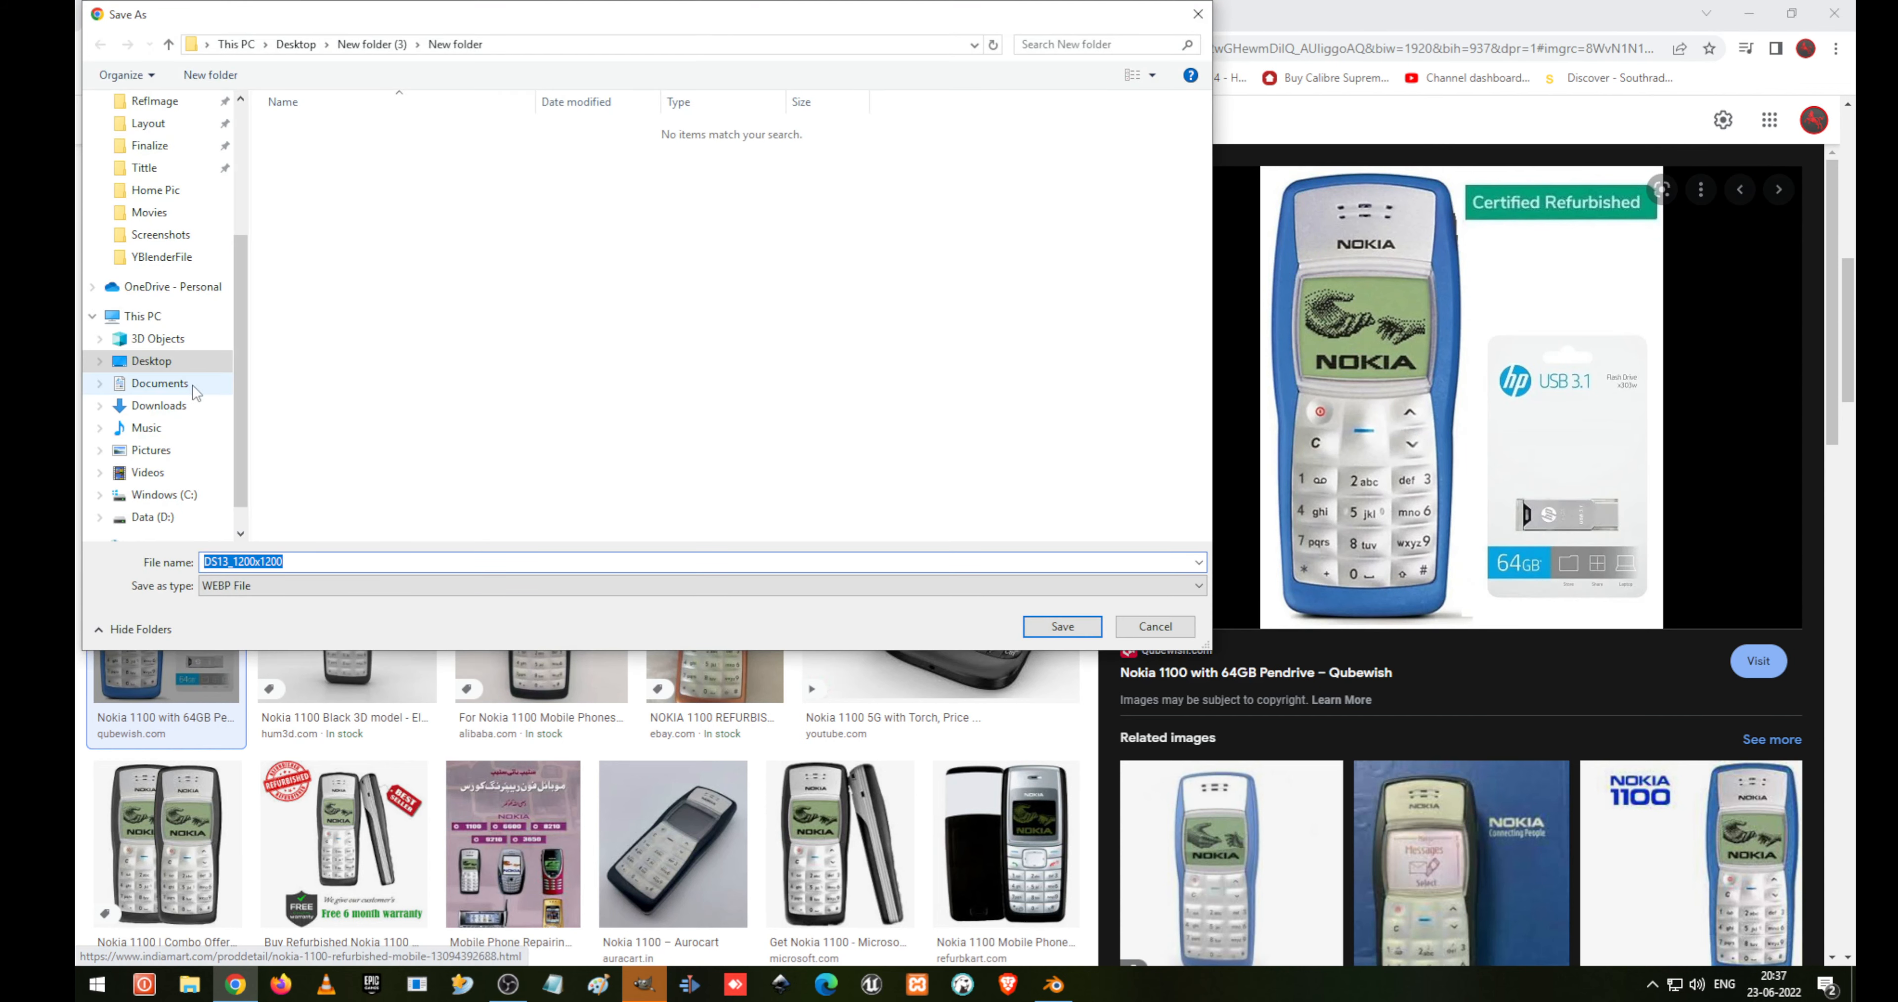
click(151, 361)
click(285, 588)
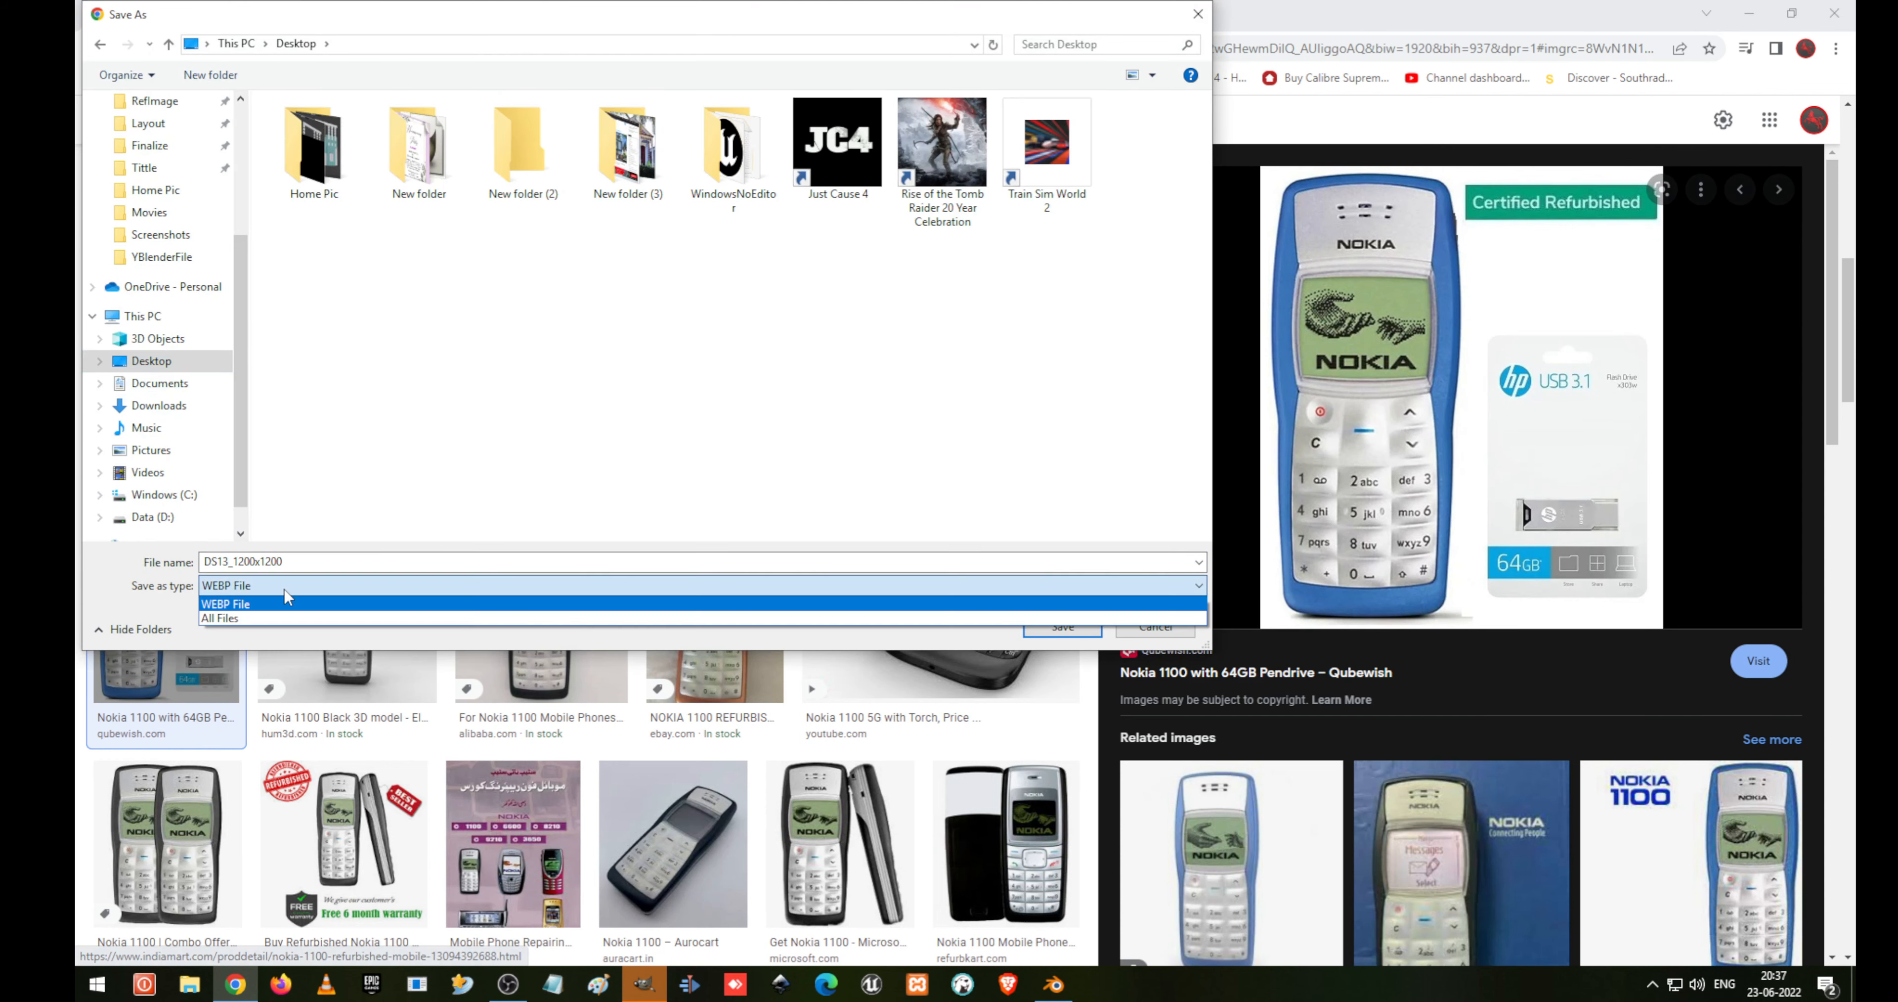
key(Escape)
key(Escape)
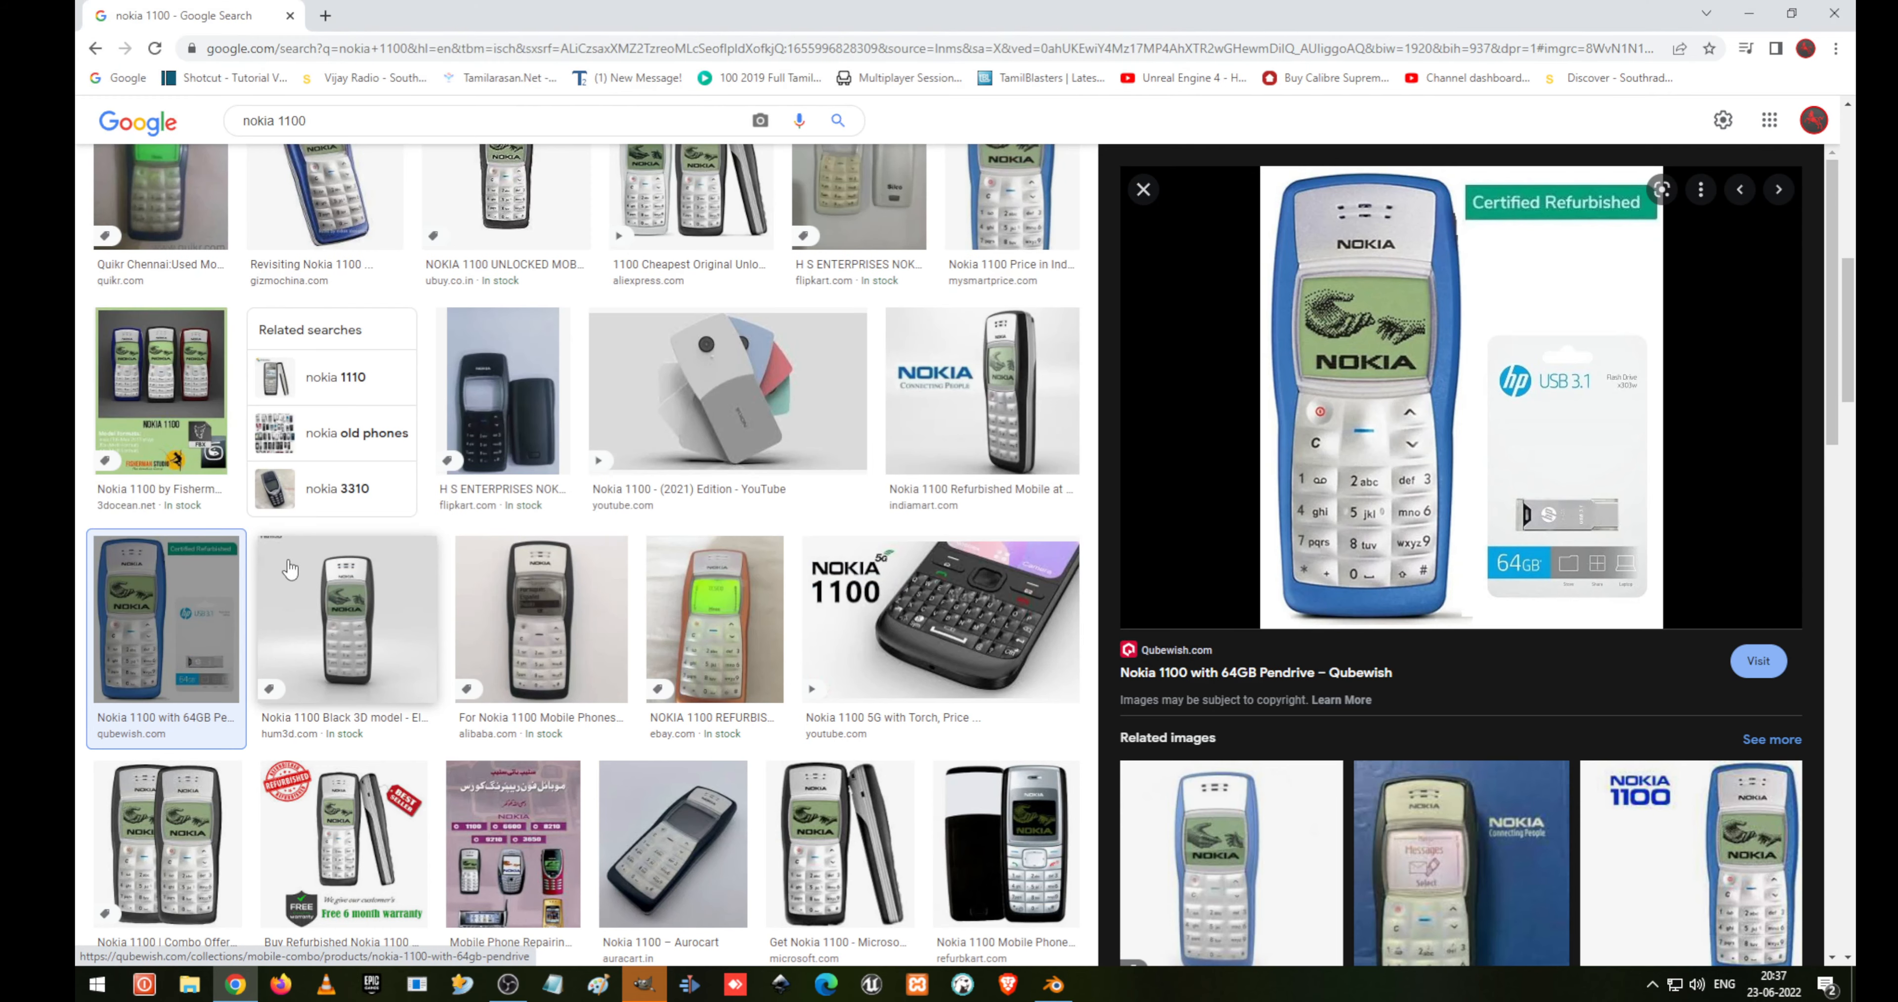
Save the Shopclues picture of the blue refurbished Nokia 1100 to the Desktop as a JPEG named Nokia
scroll(290, 569, down, 2)
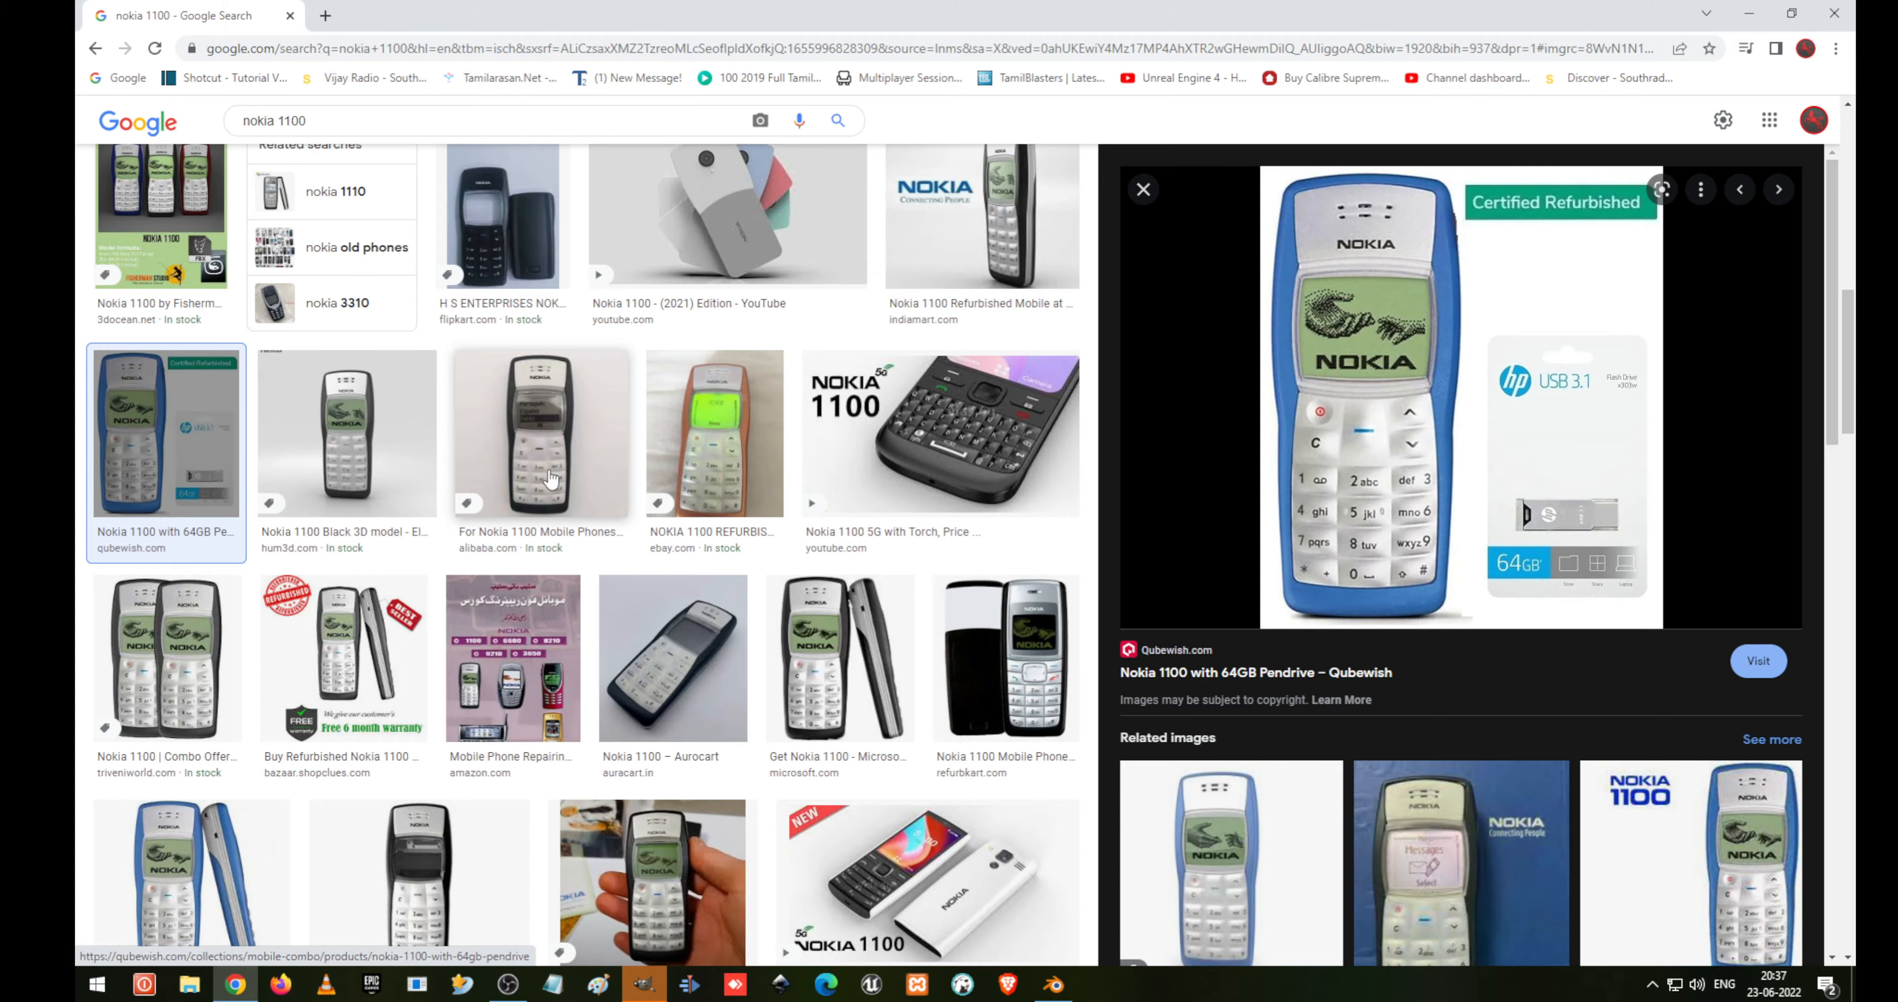
scroll(551, 479, down, 3)
click(192, 604)
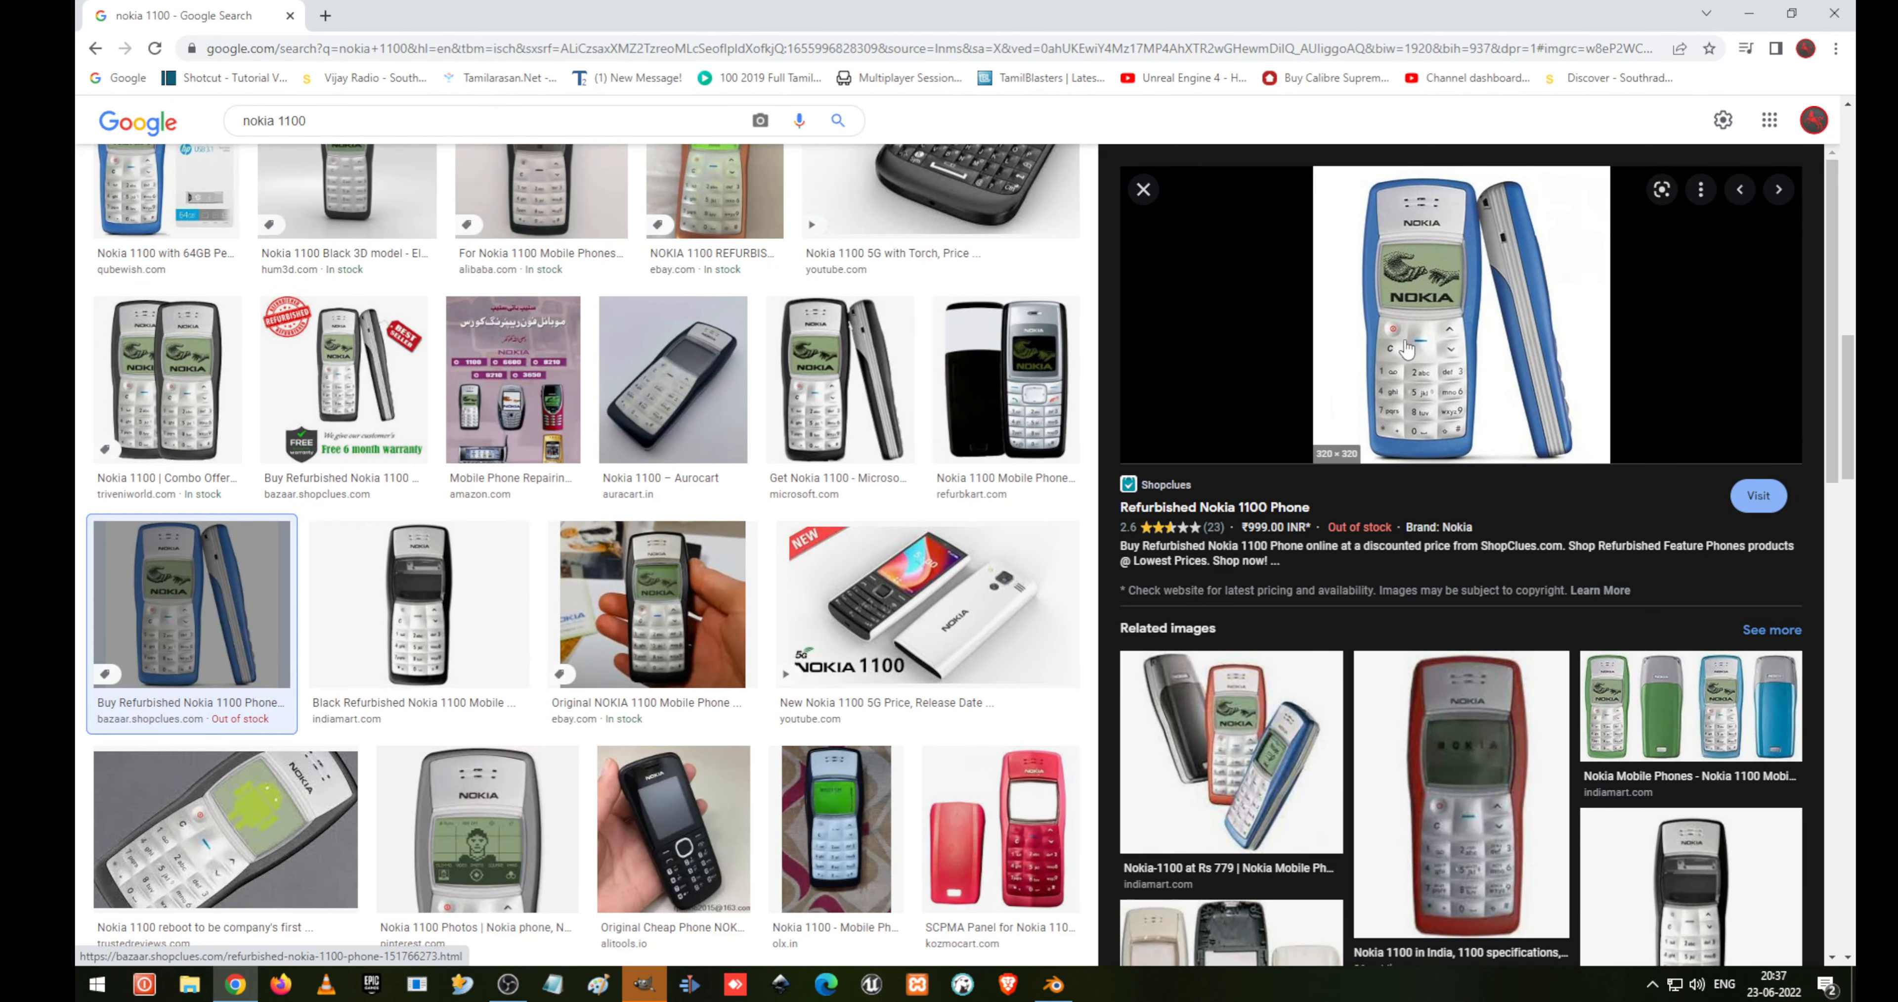
right_click(1443, 281)
click(1515, 469)
click(151, 360)
double_click(400, 561)
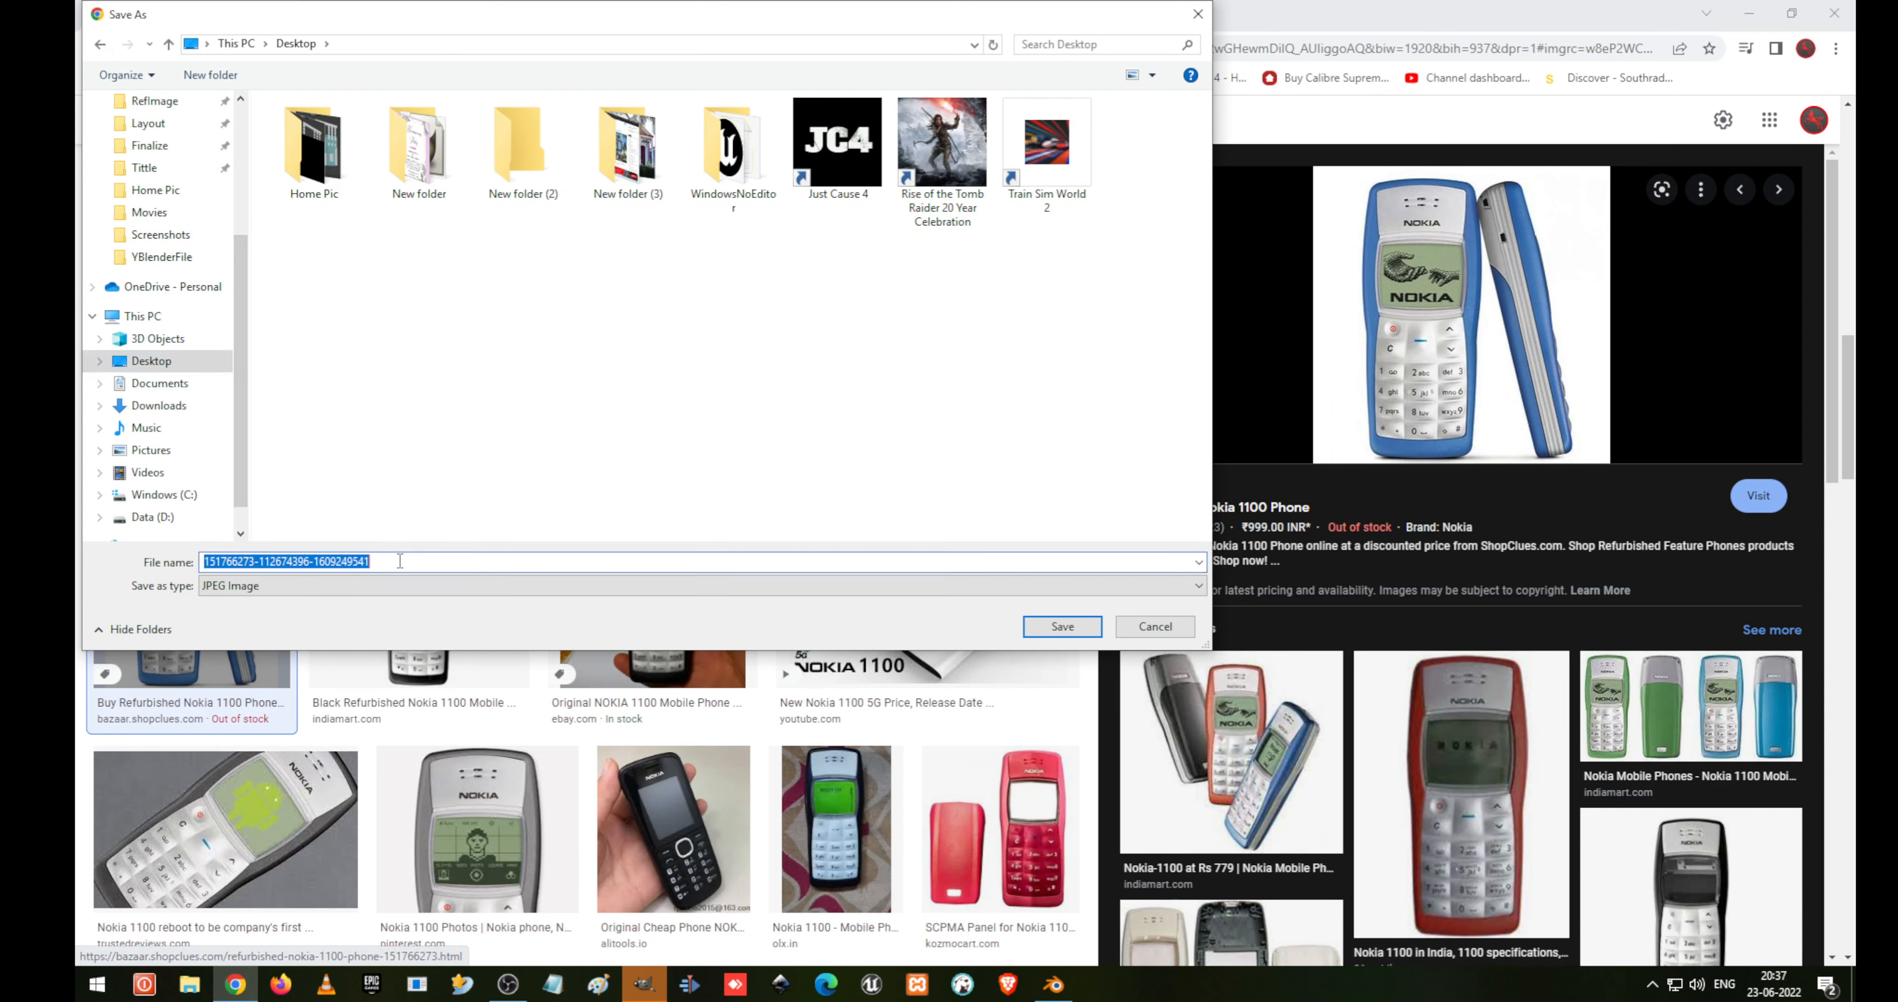
text(Nokia)
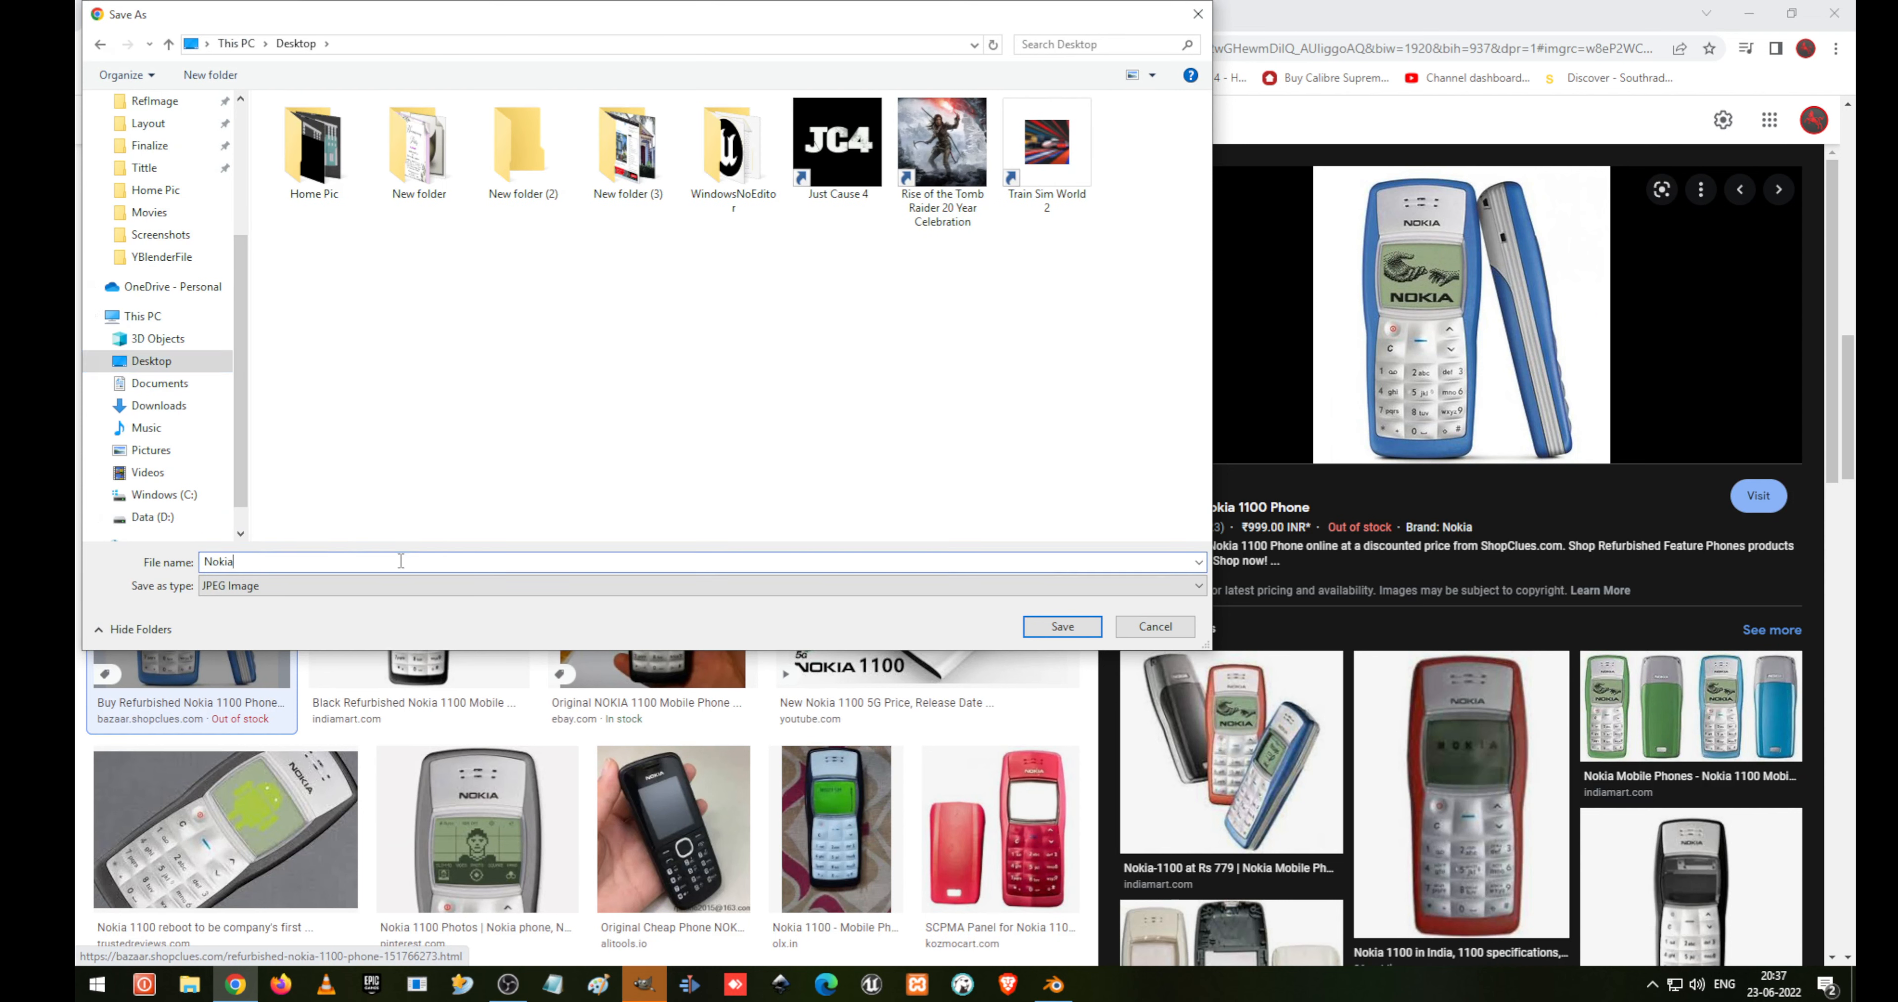
click(1059, 632)
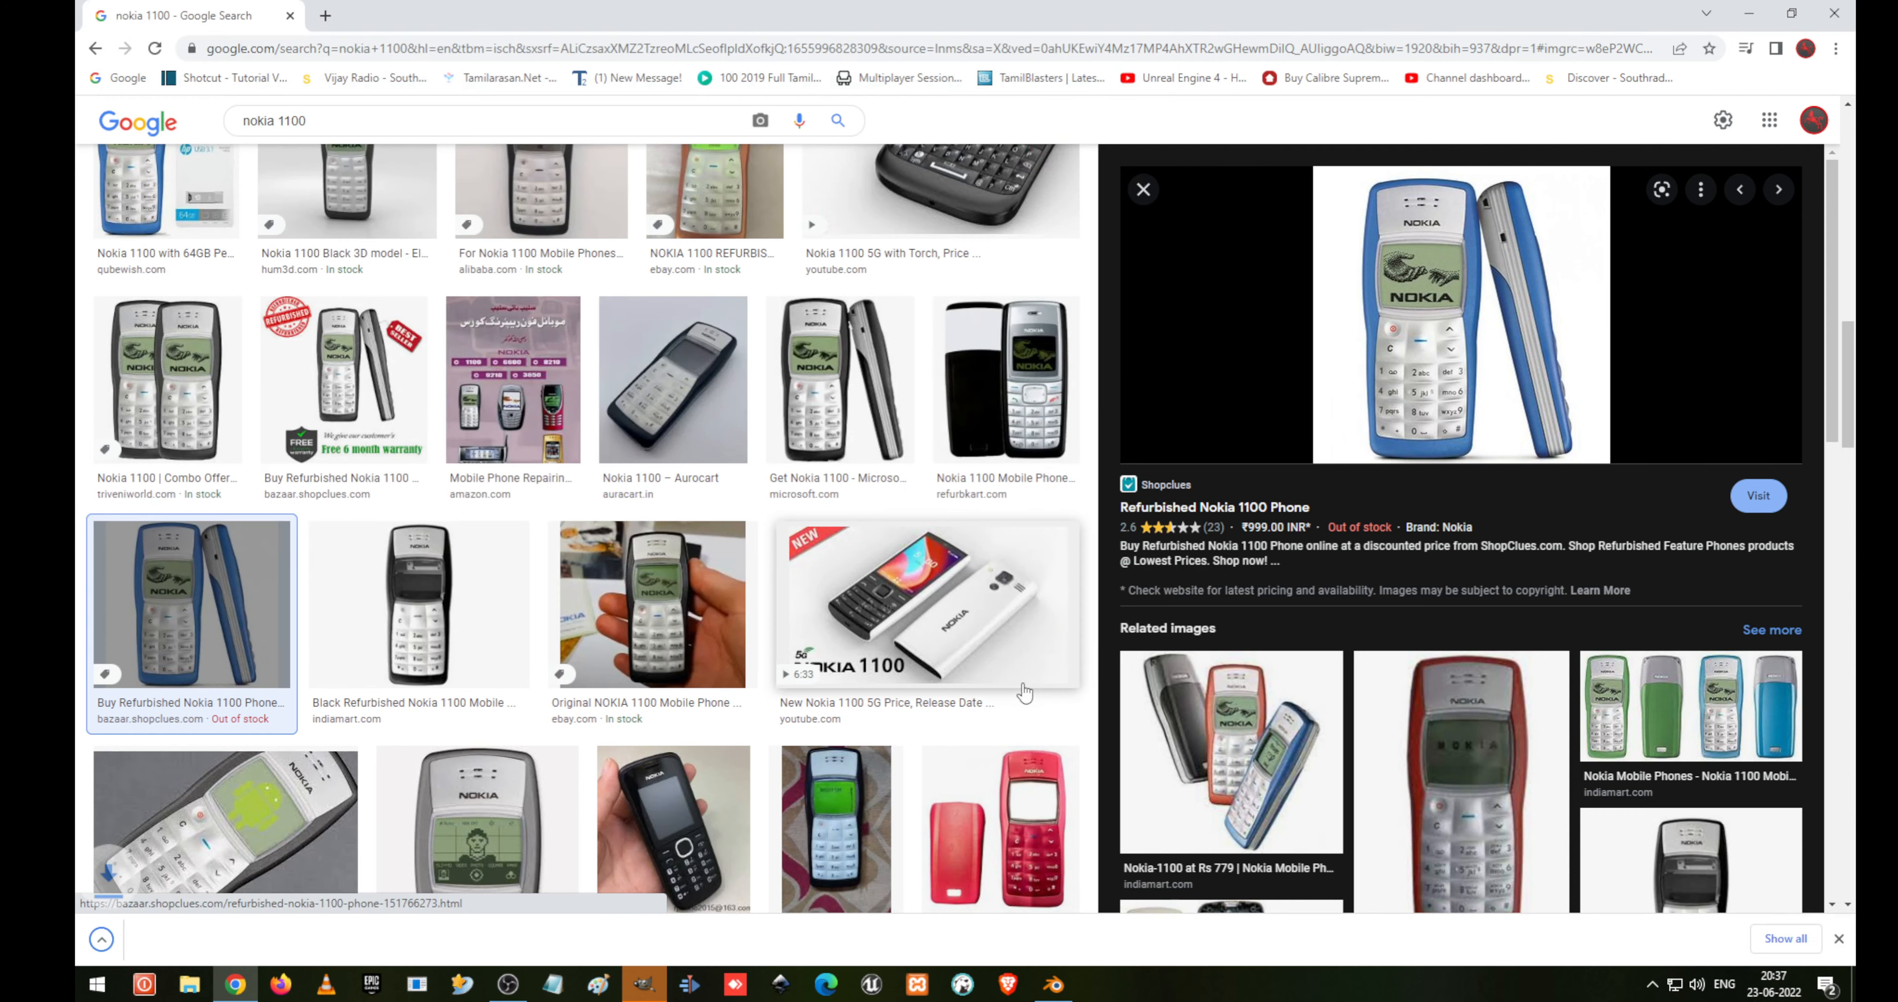
Switch to GIMP and create a new image 1080 px wide and 1080 px high
click(653, 971)
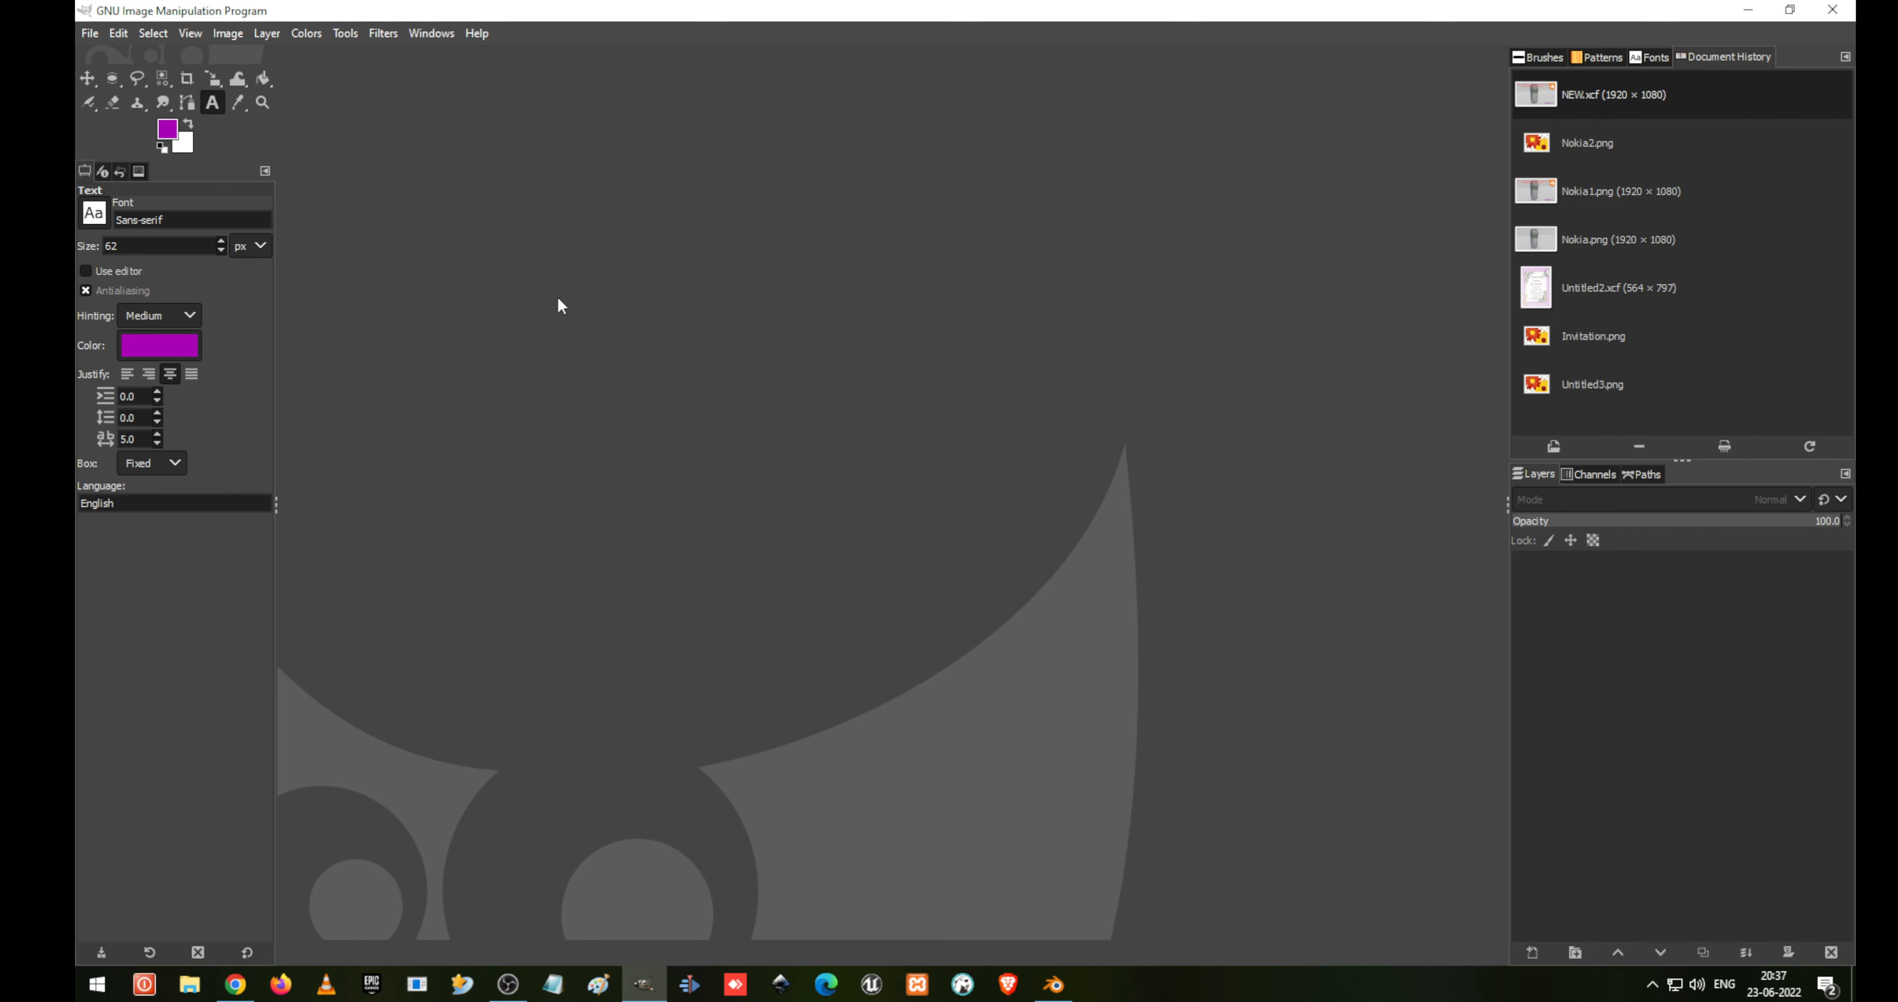
key(ctrl+n)
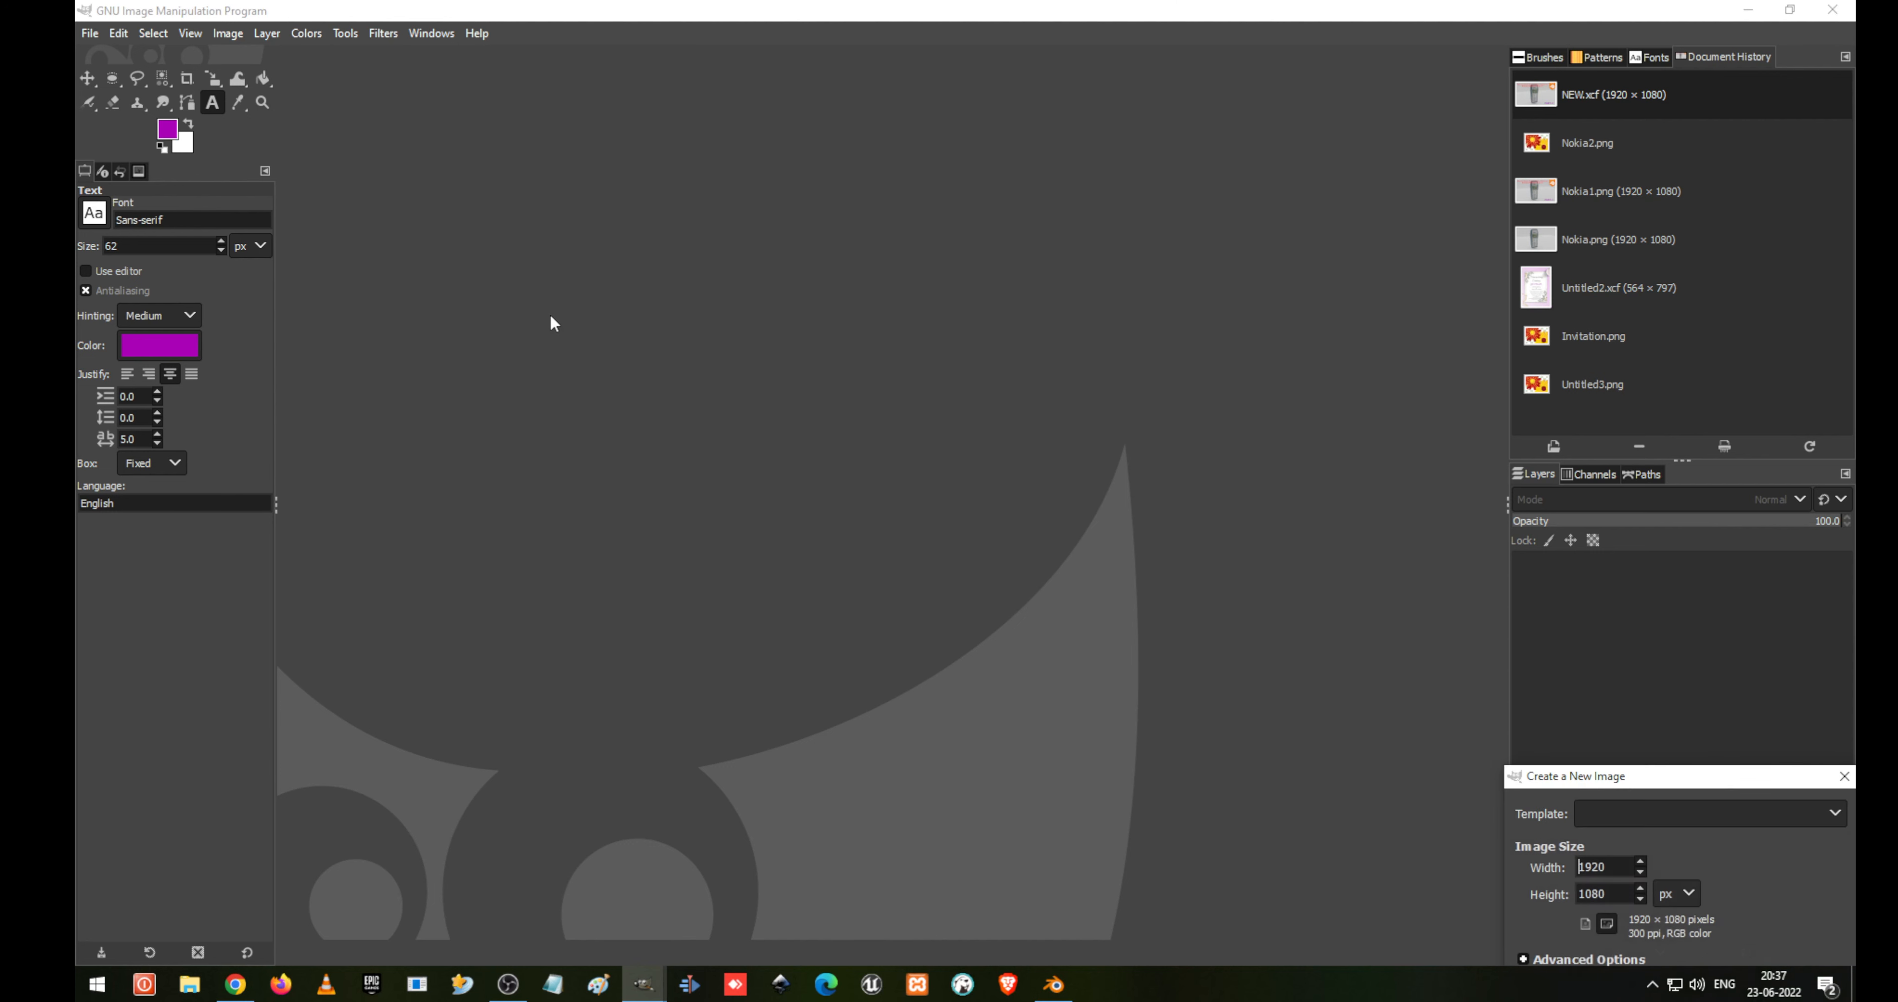
drag(1634, 785, 894, 389)
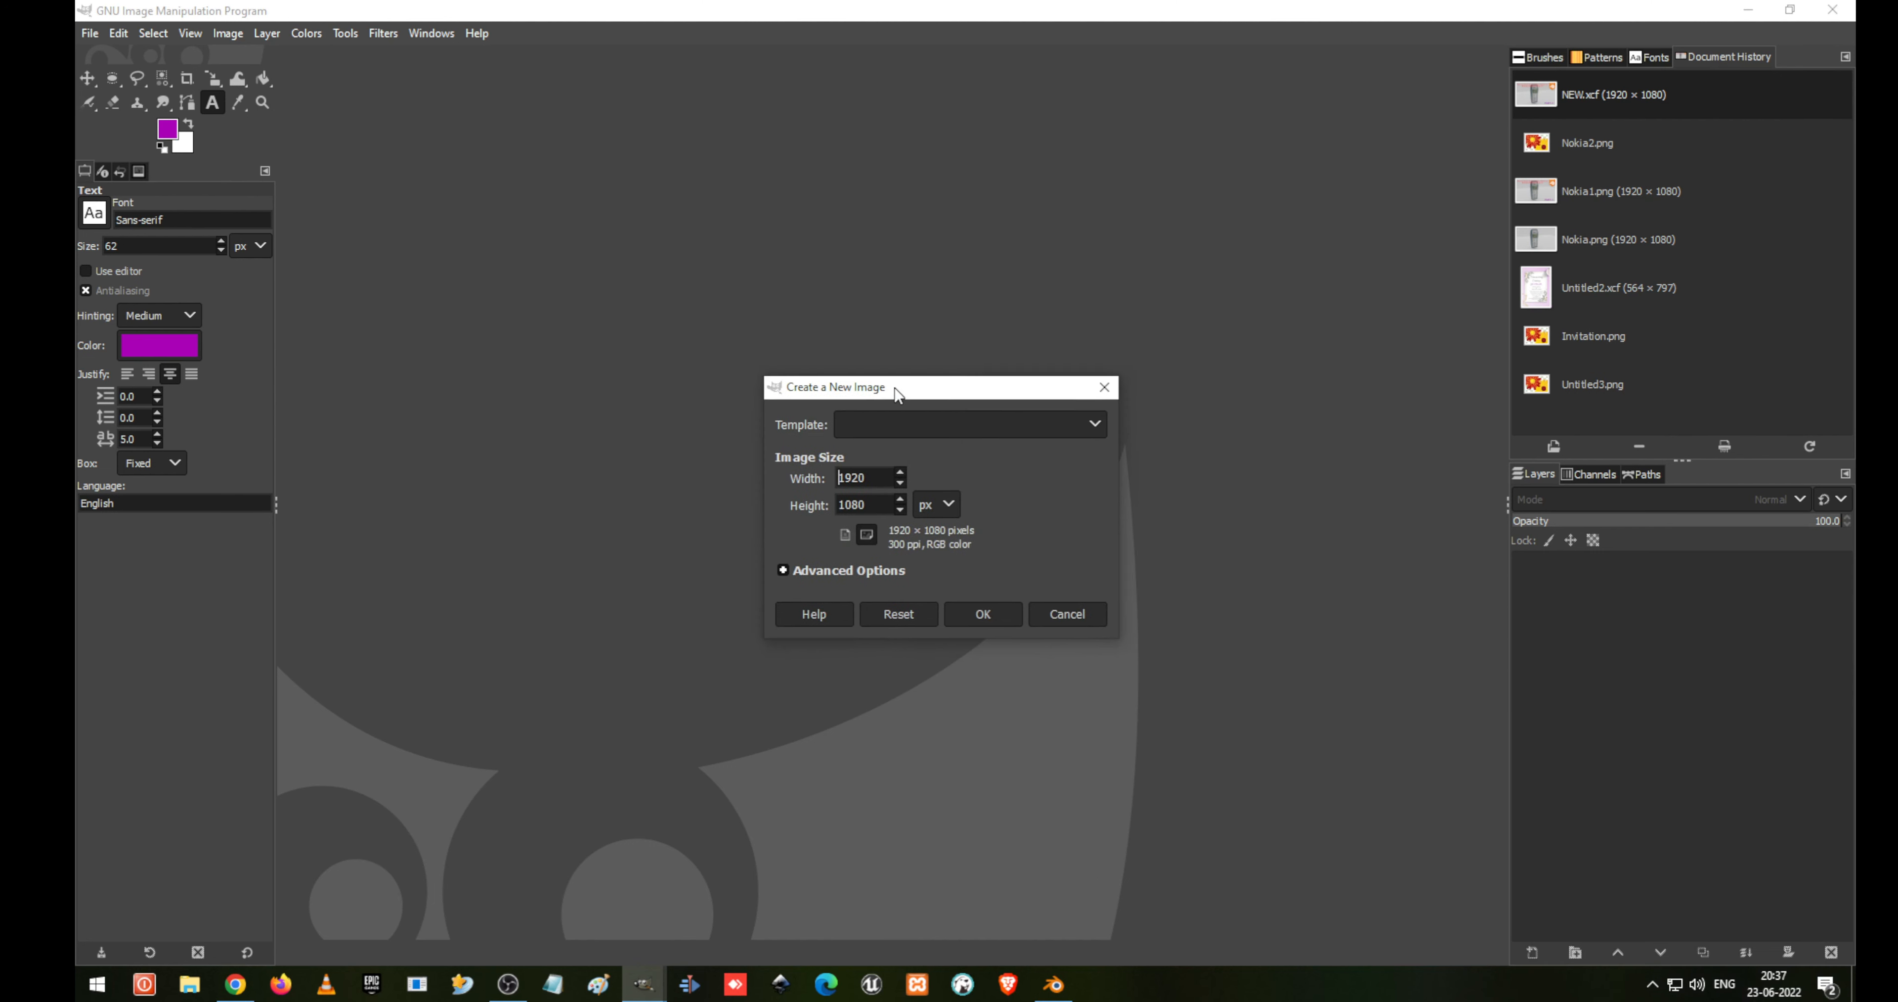
text(1080)
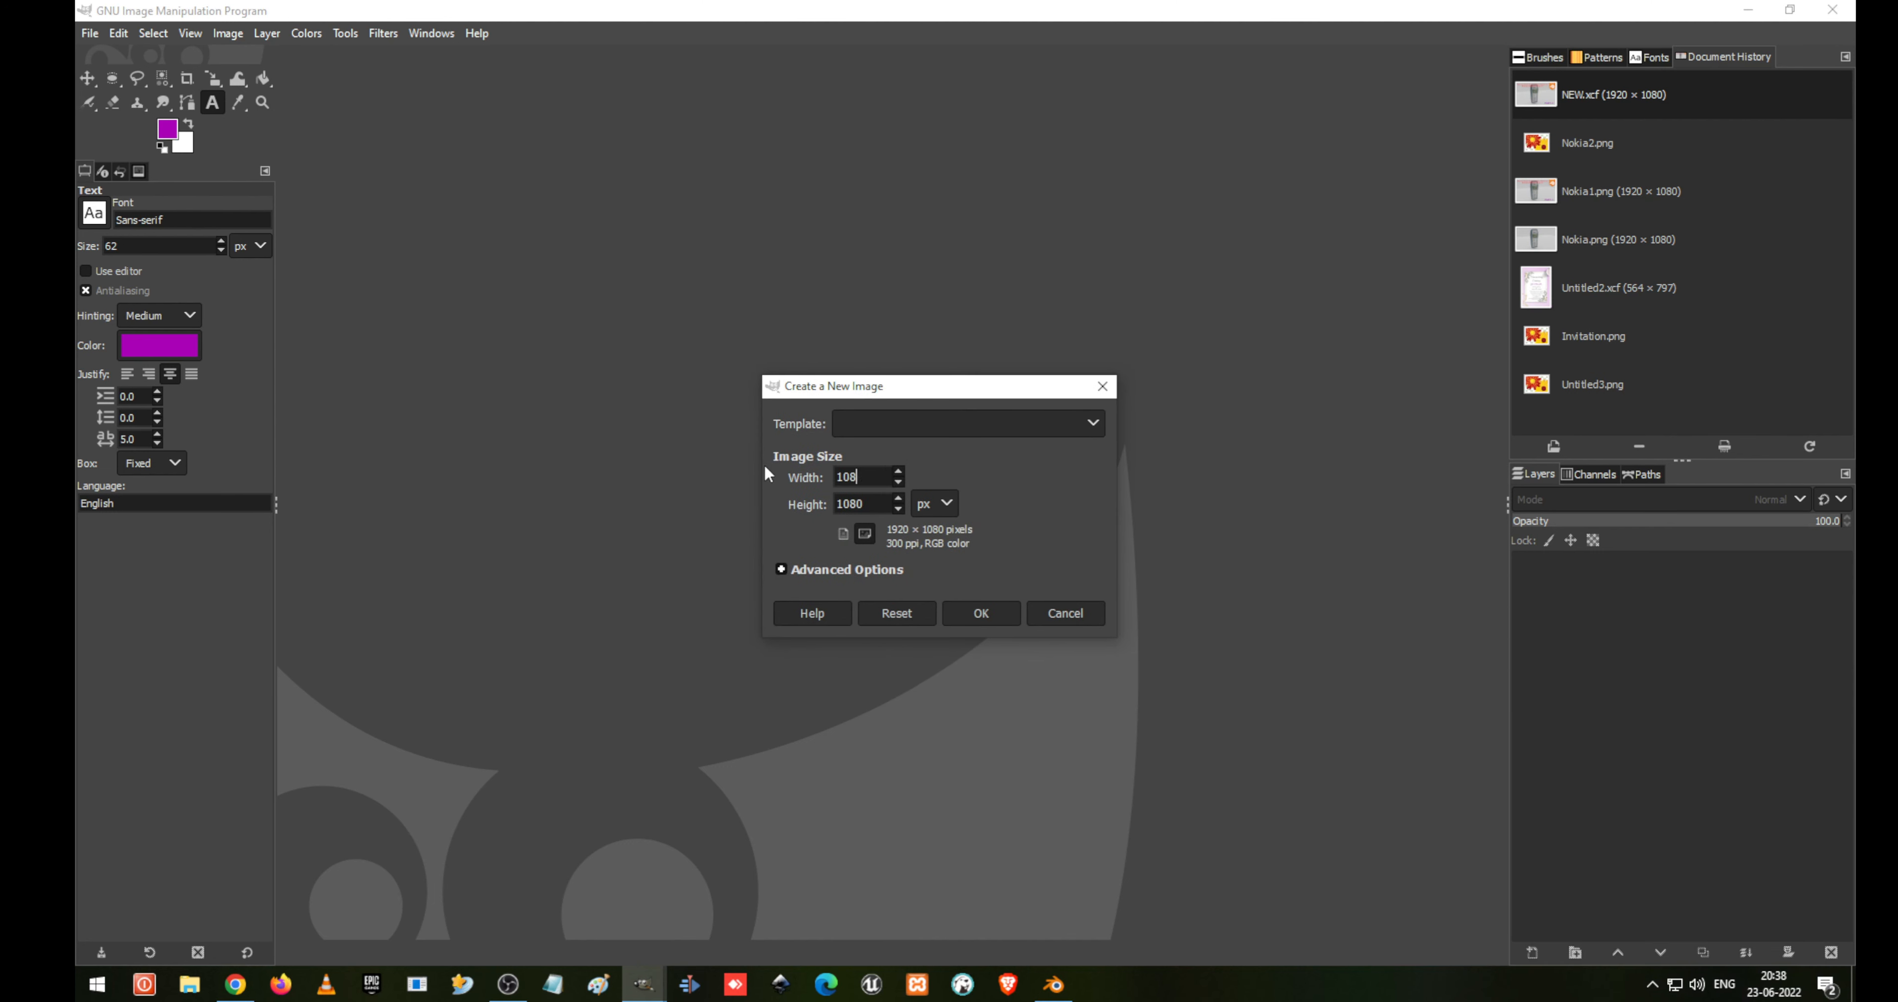
key(Tab)
text(4)
key(BackSpace)
text(1080)
key(Return)
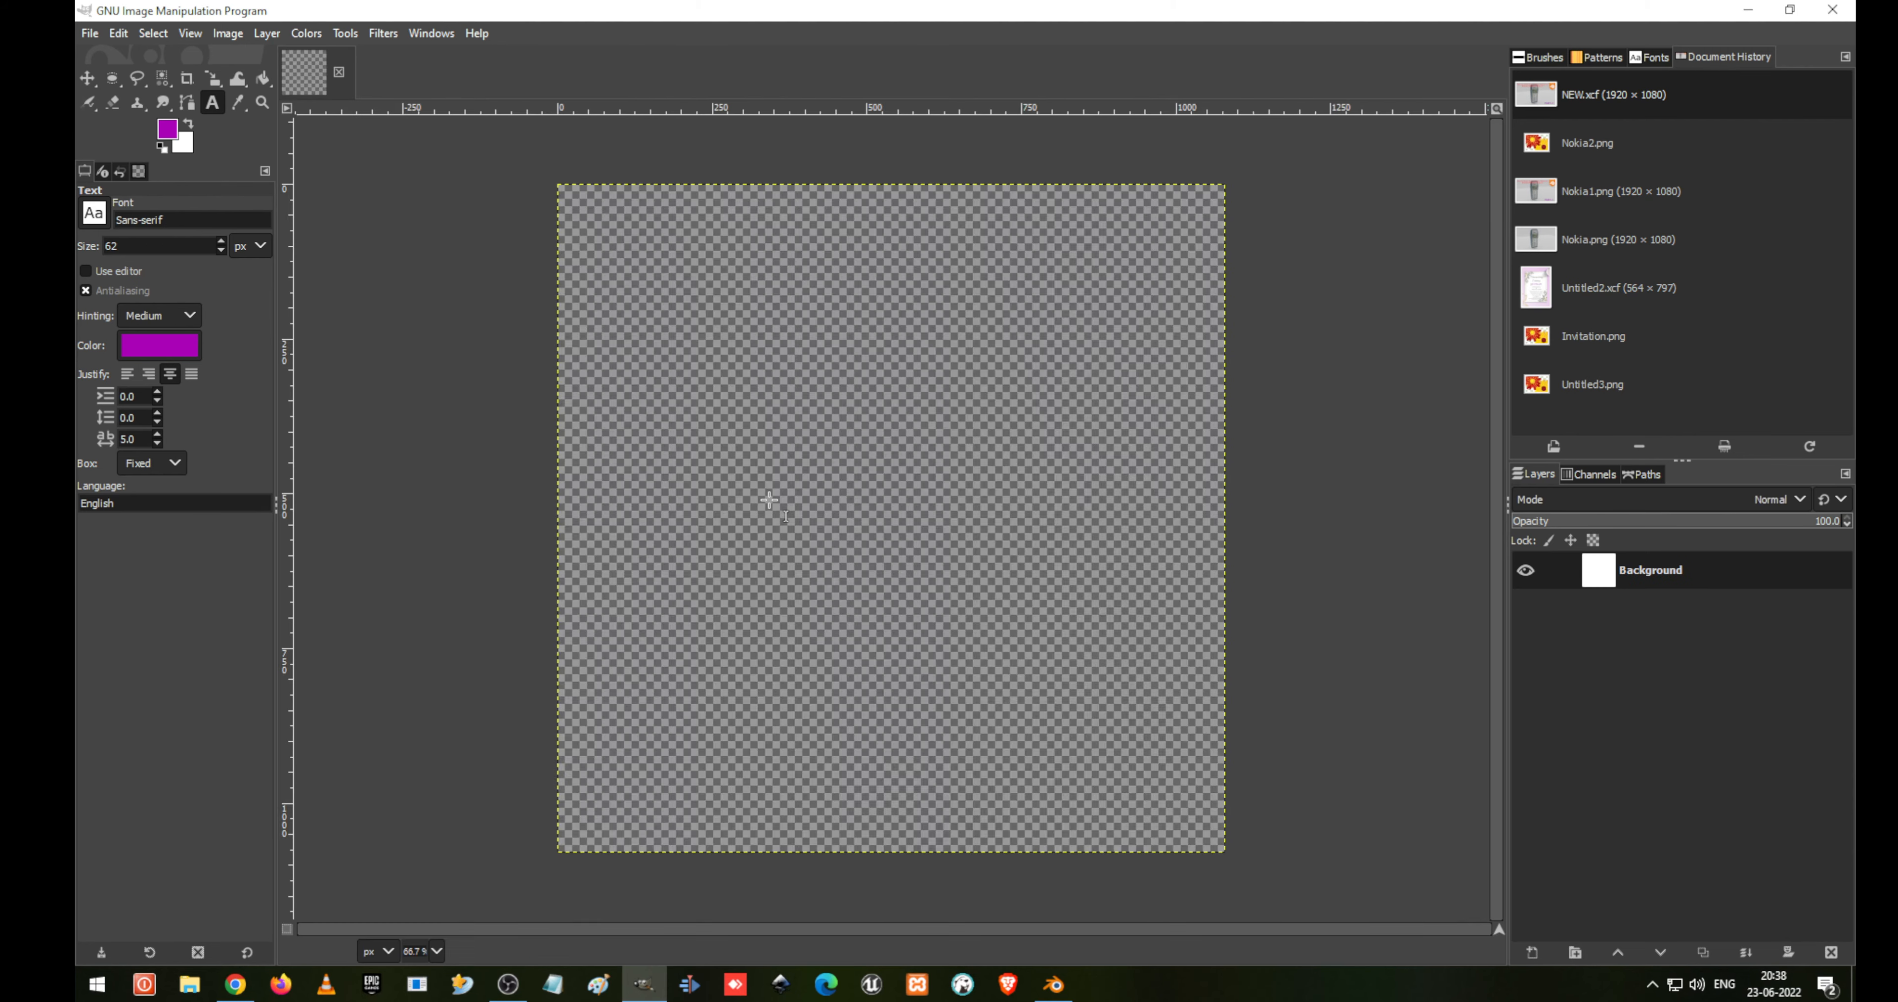
Open Nokia.jpg from the Desktop as a new layer in the blank image
click(82, 34)
click(132, 129)
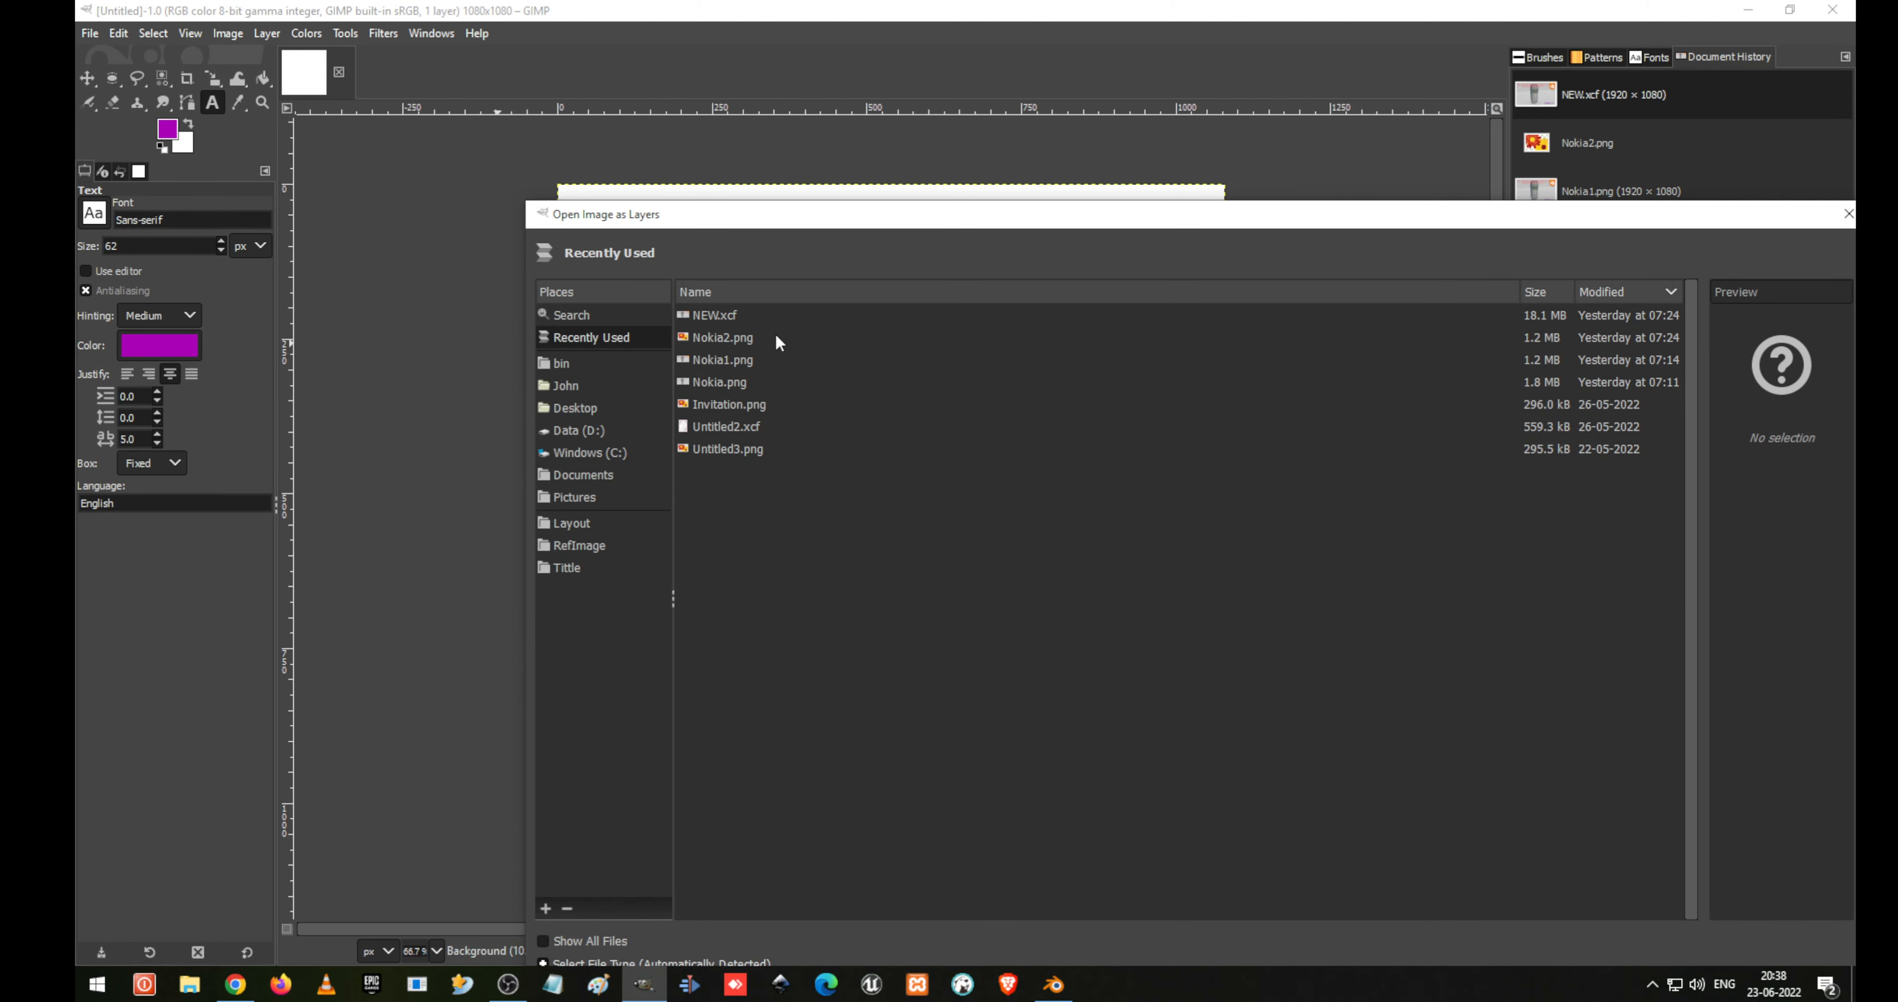
click(583, 409)
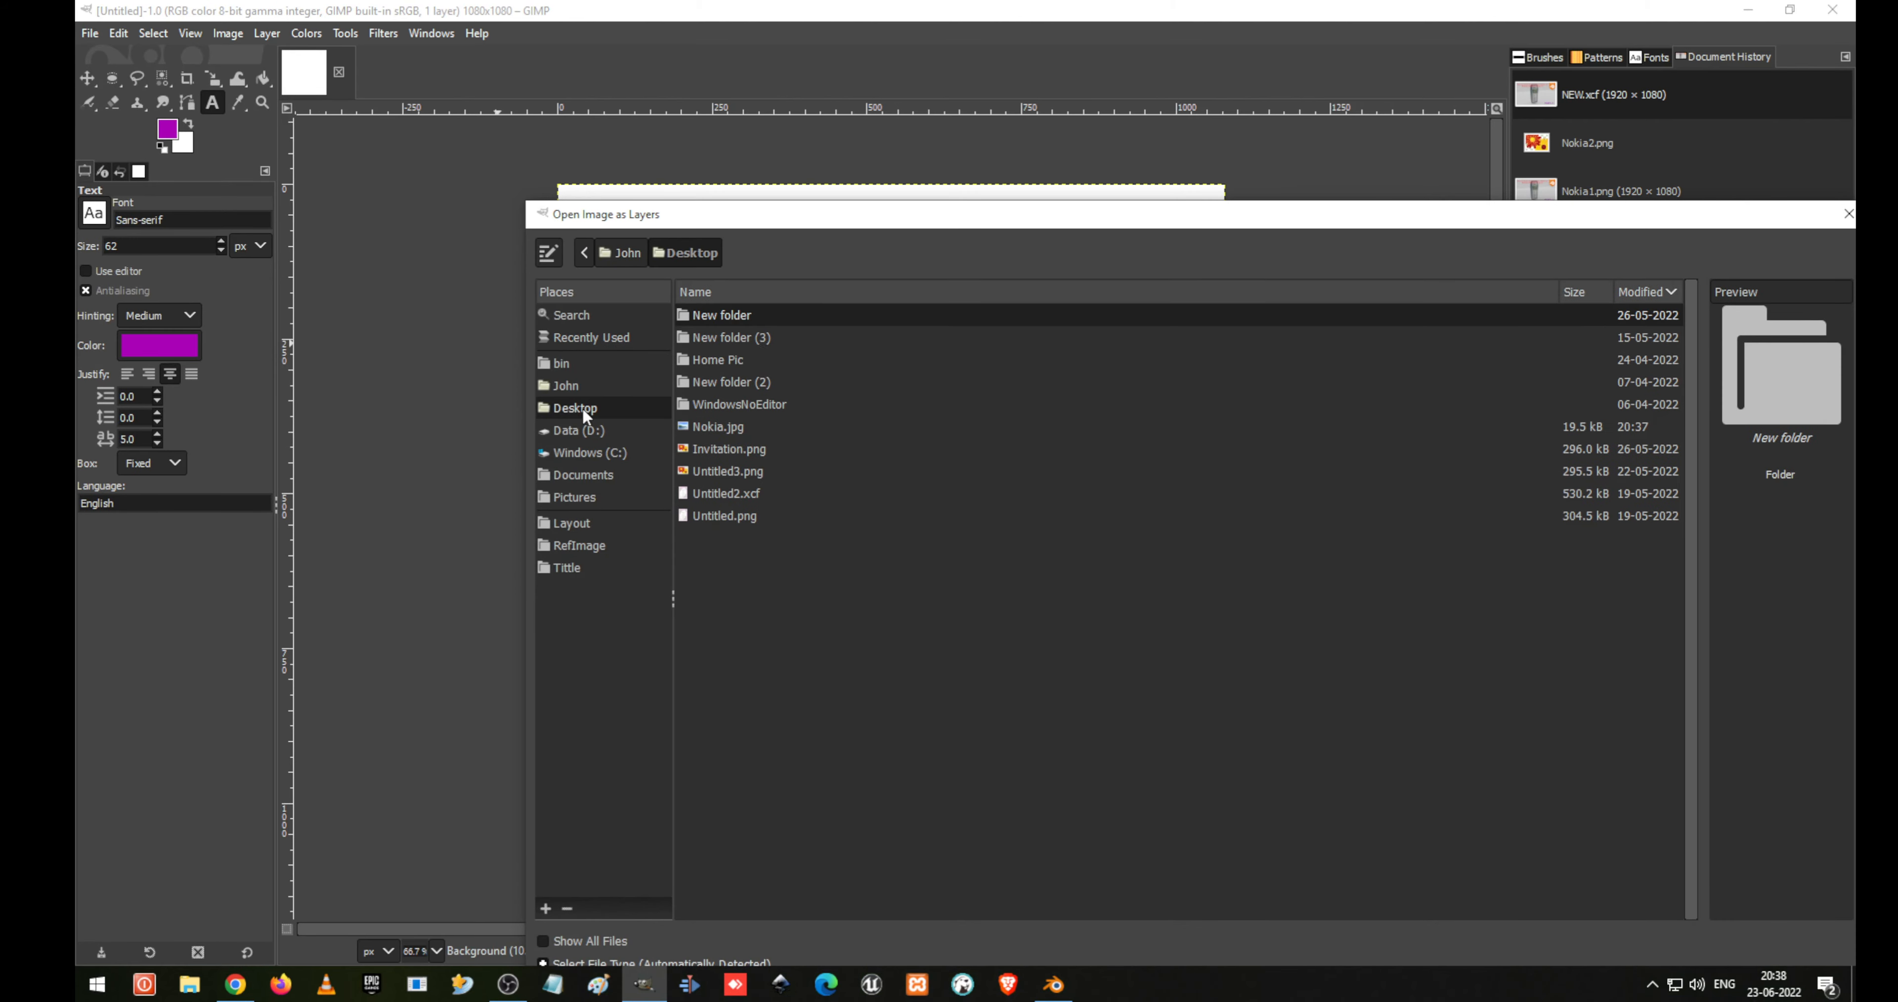
double_click(724, 430)
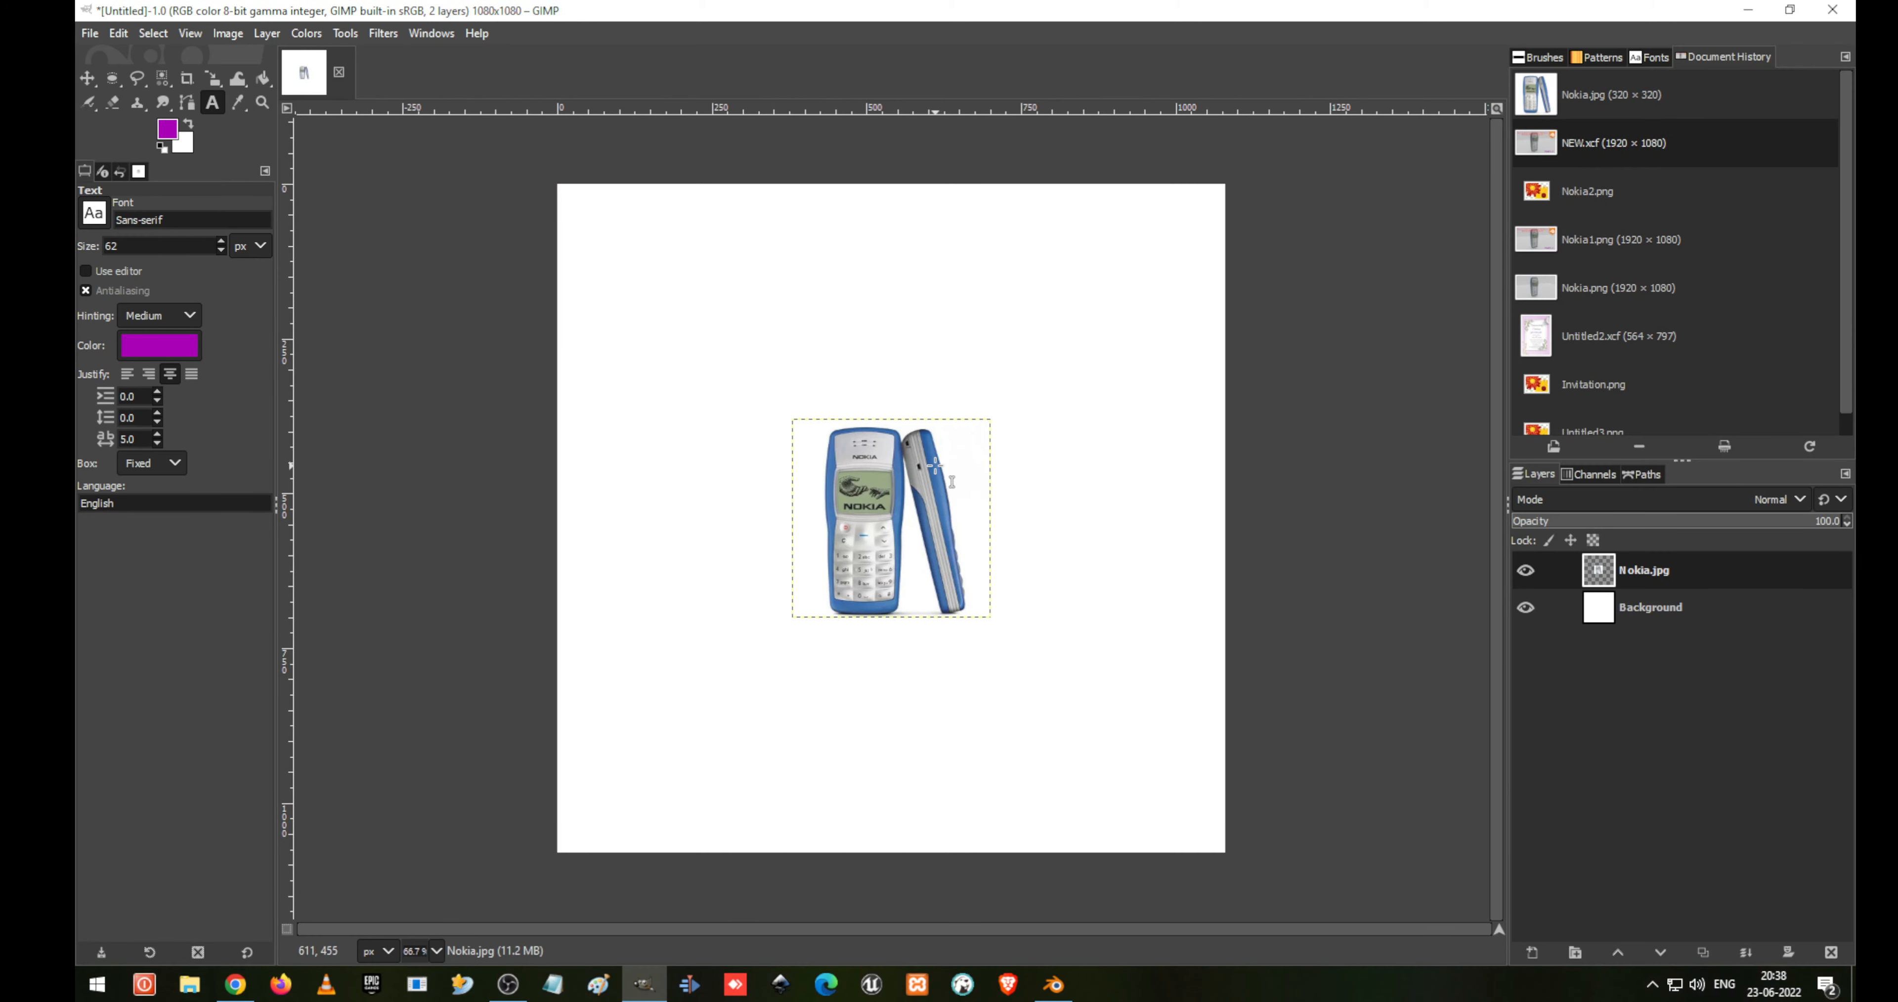
click(952, 482)
key(Escape)
key(ctrl+s)
key(Escape)
key(s)
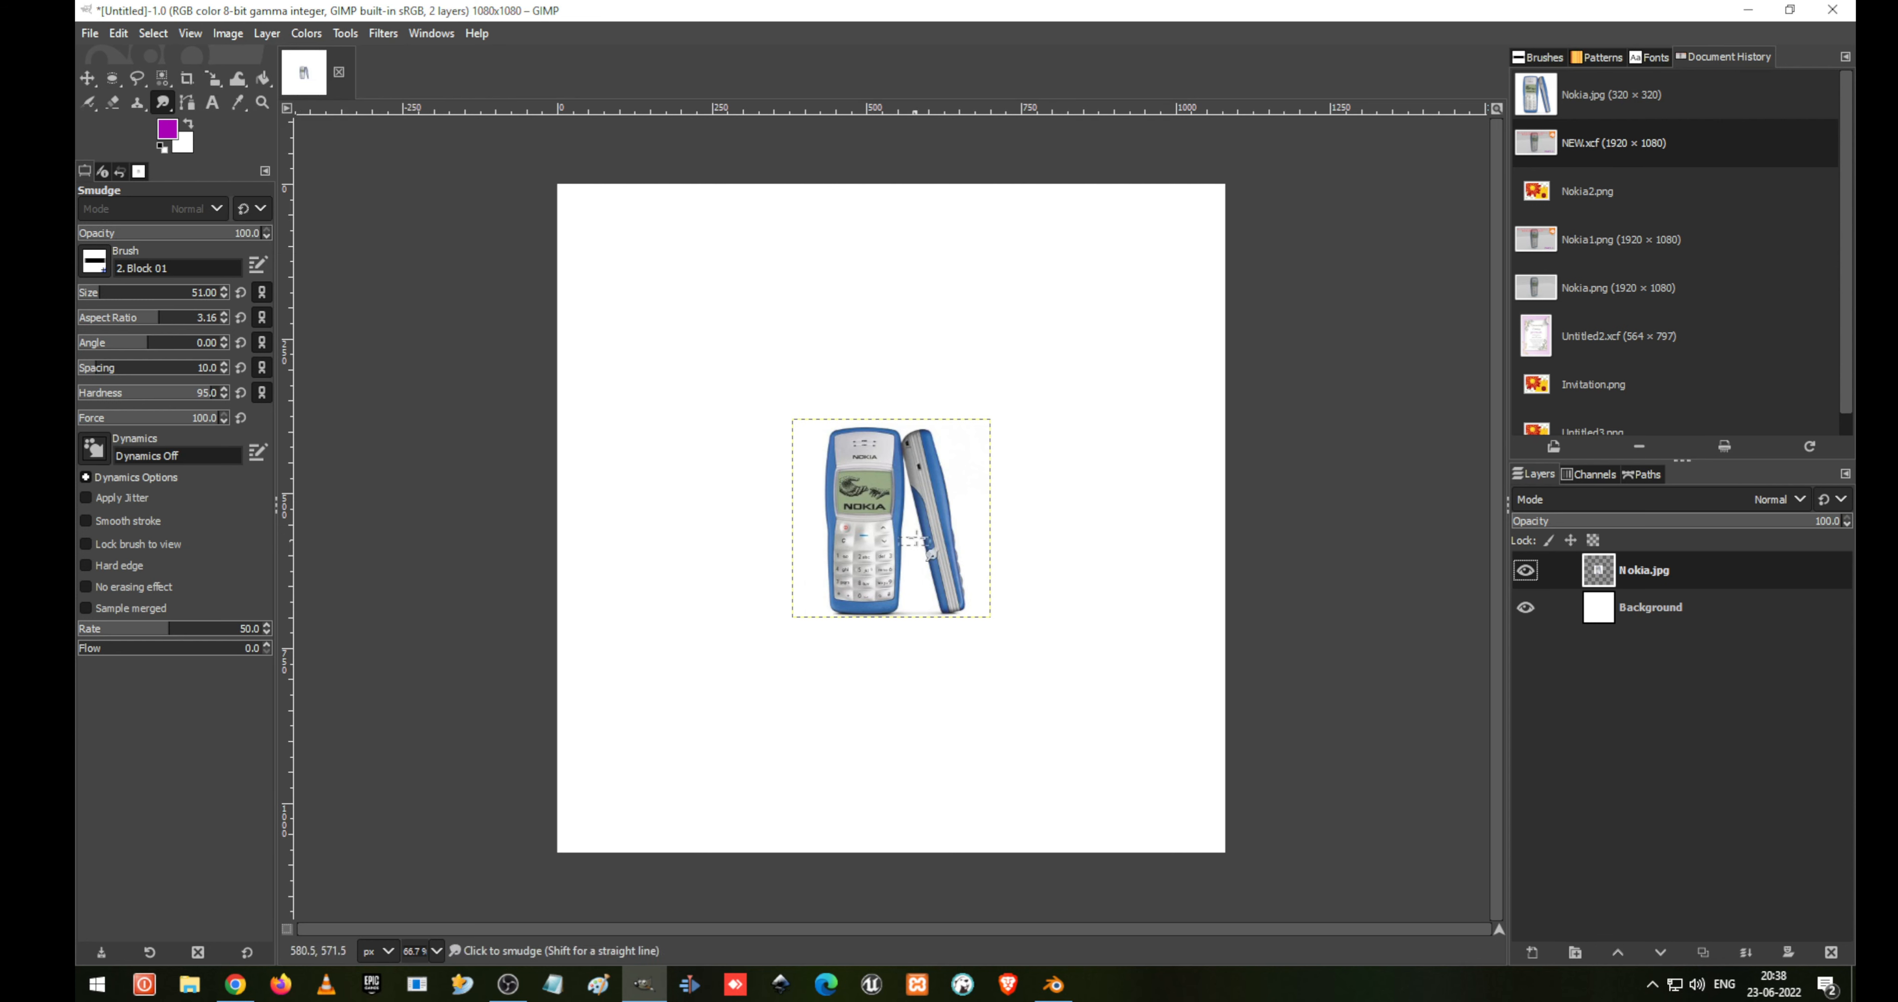
drag(939, 558, 976, 605)
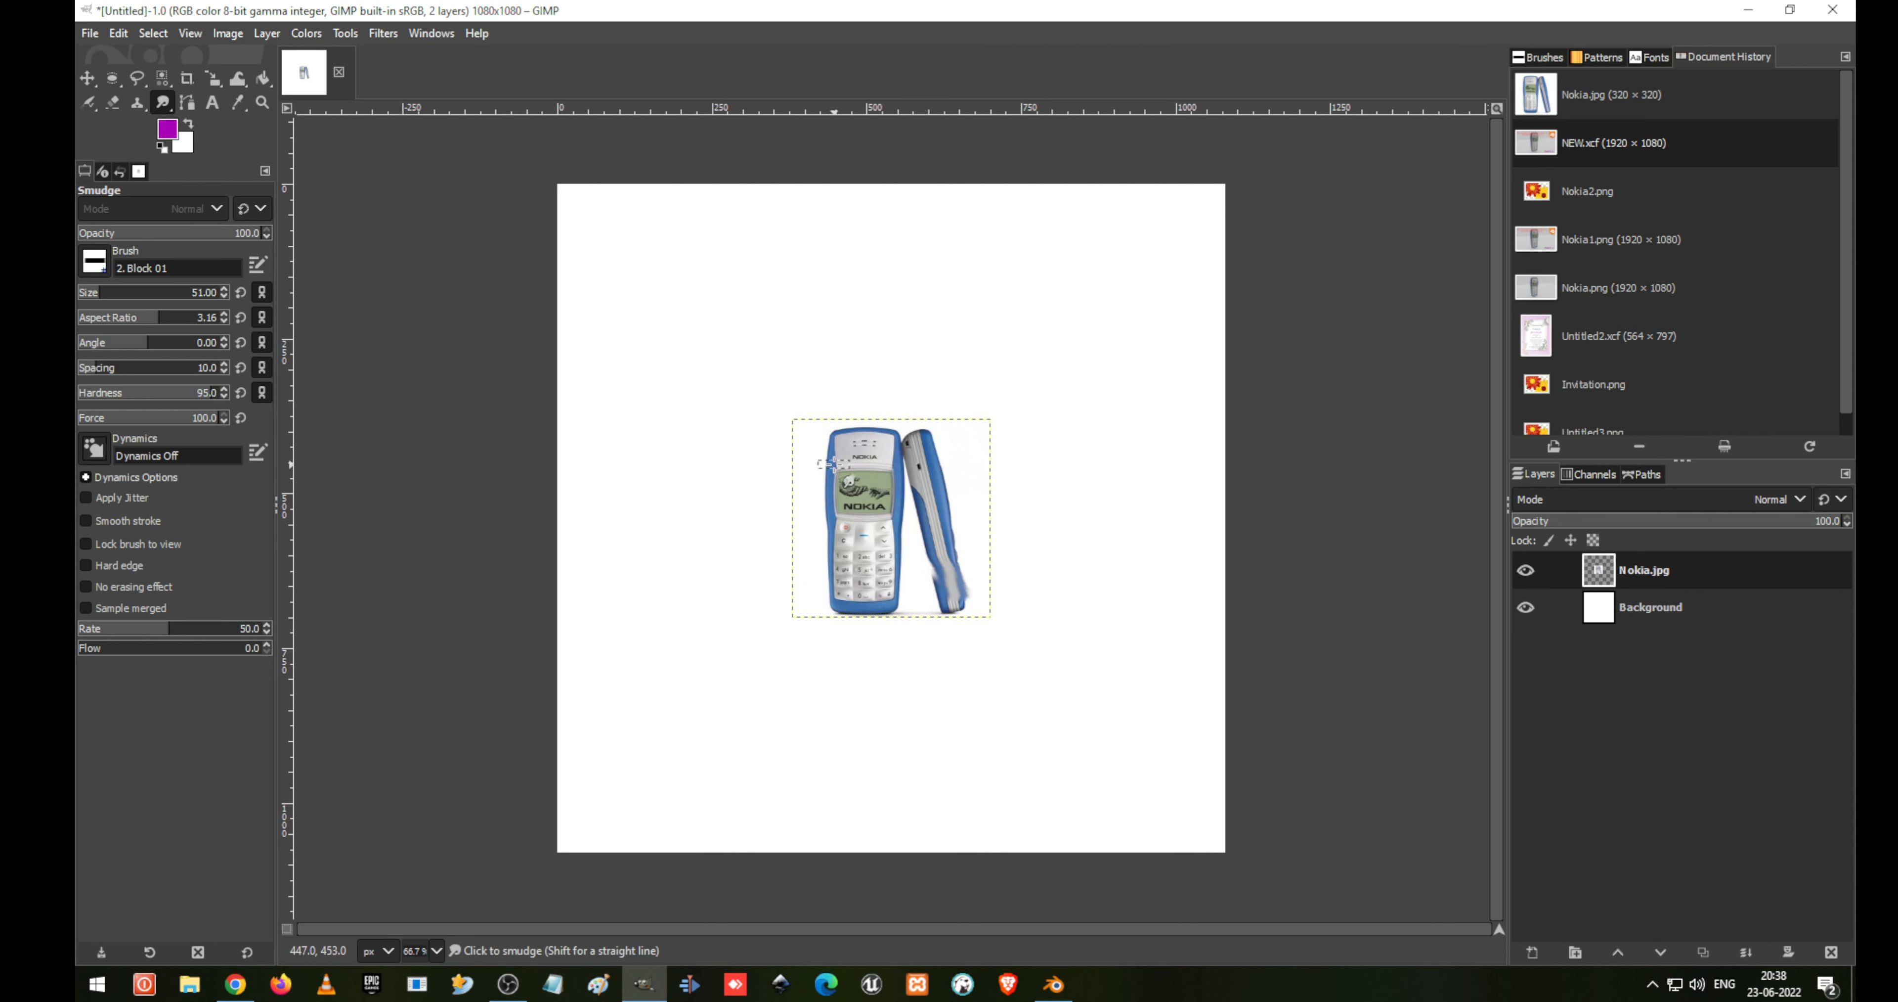
drag(846, 468, 714, 366)
drag(840, 461, 899, 531)
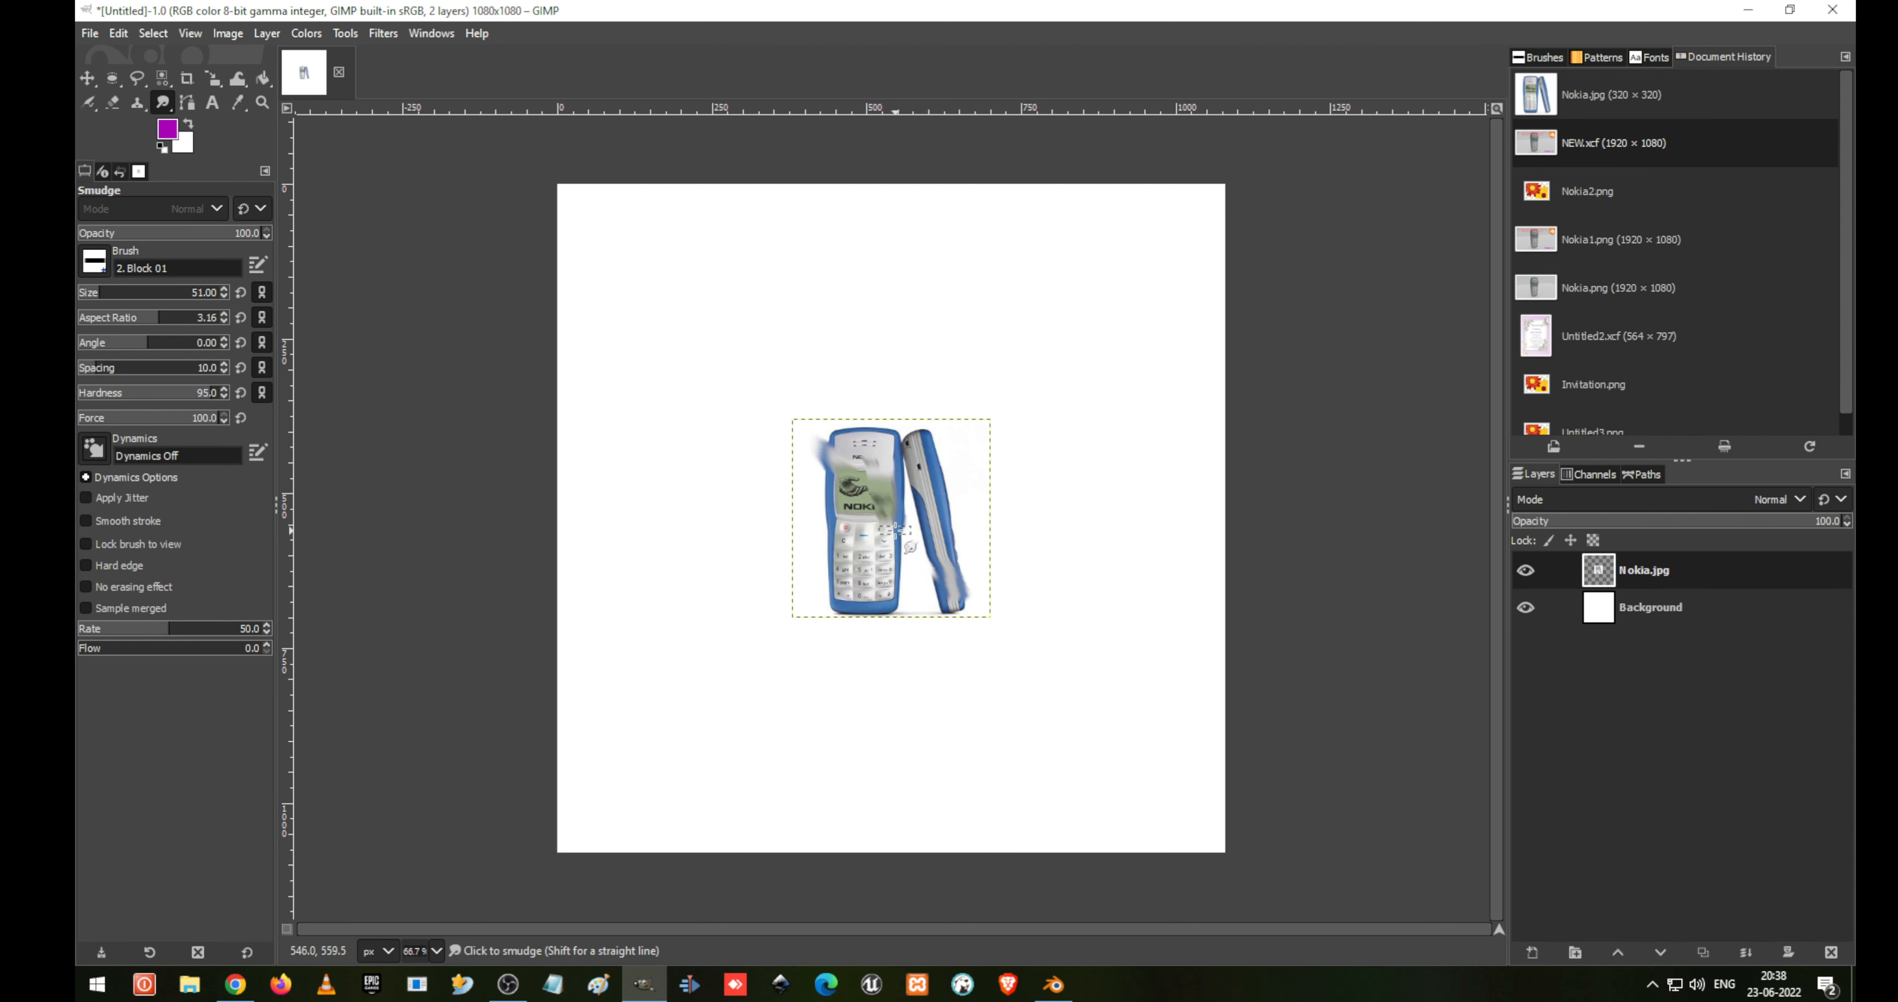
key(ctrl+z)
key(ctrl+z)
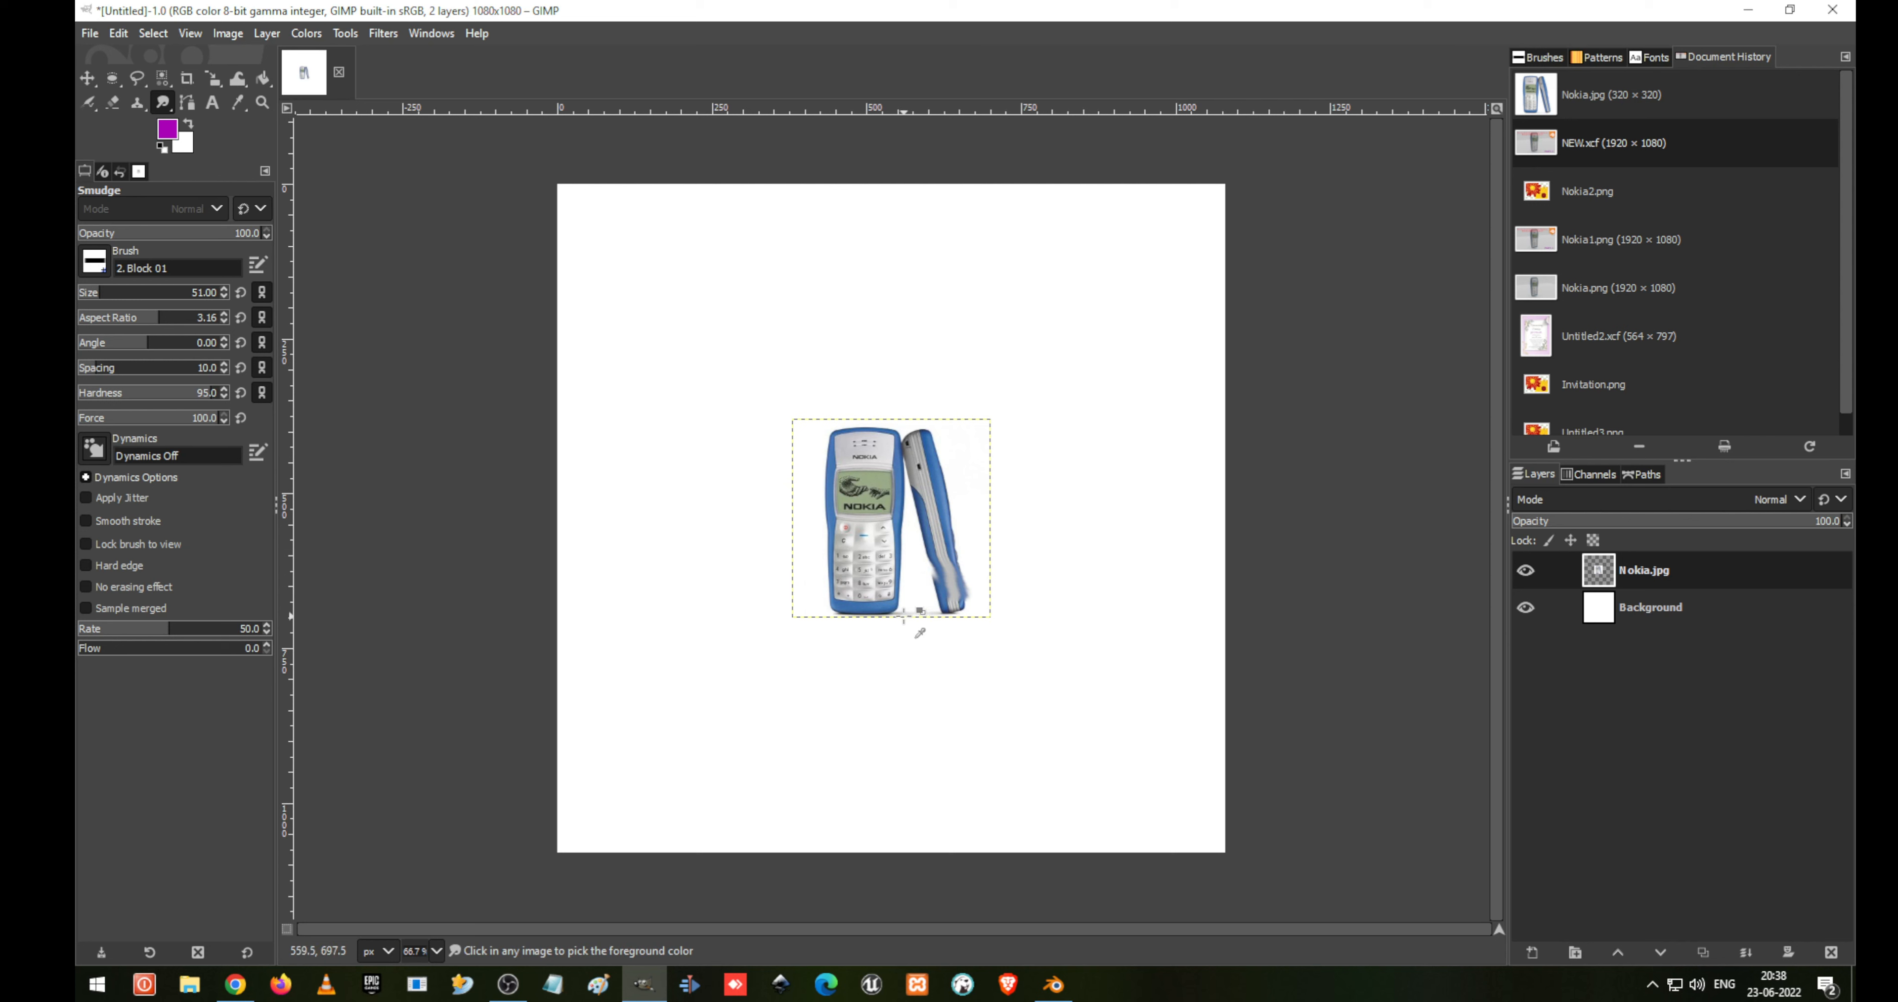
key(ctrl+z)
key(ctrl+z)
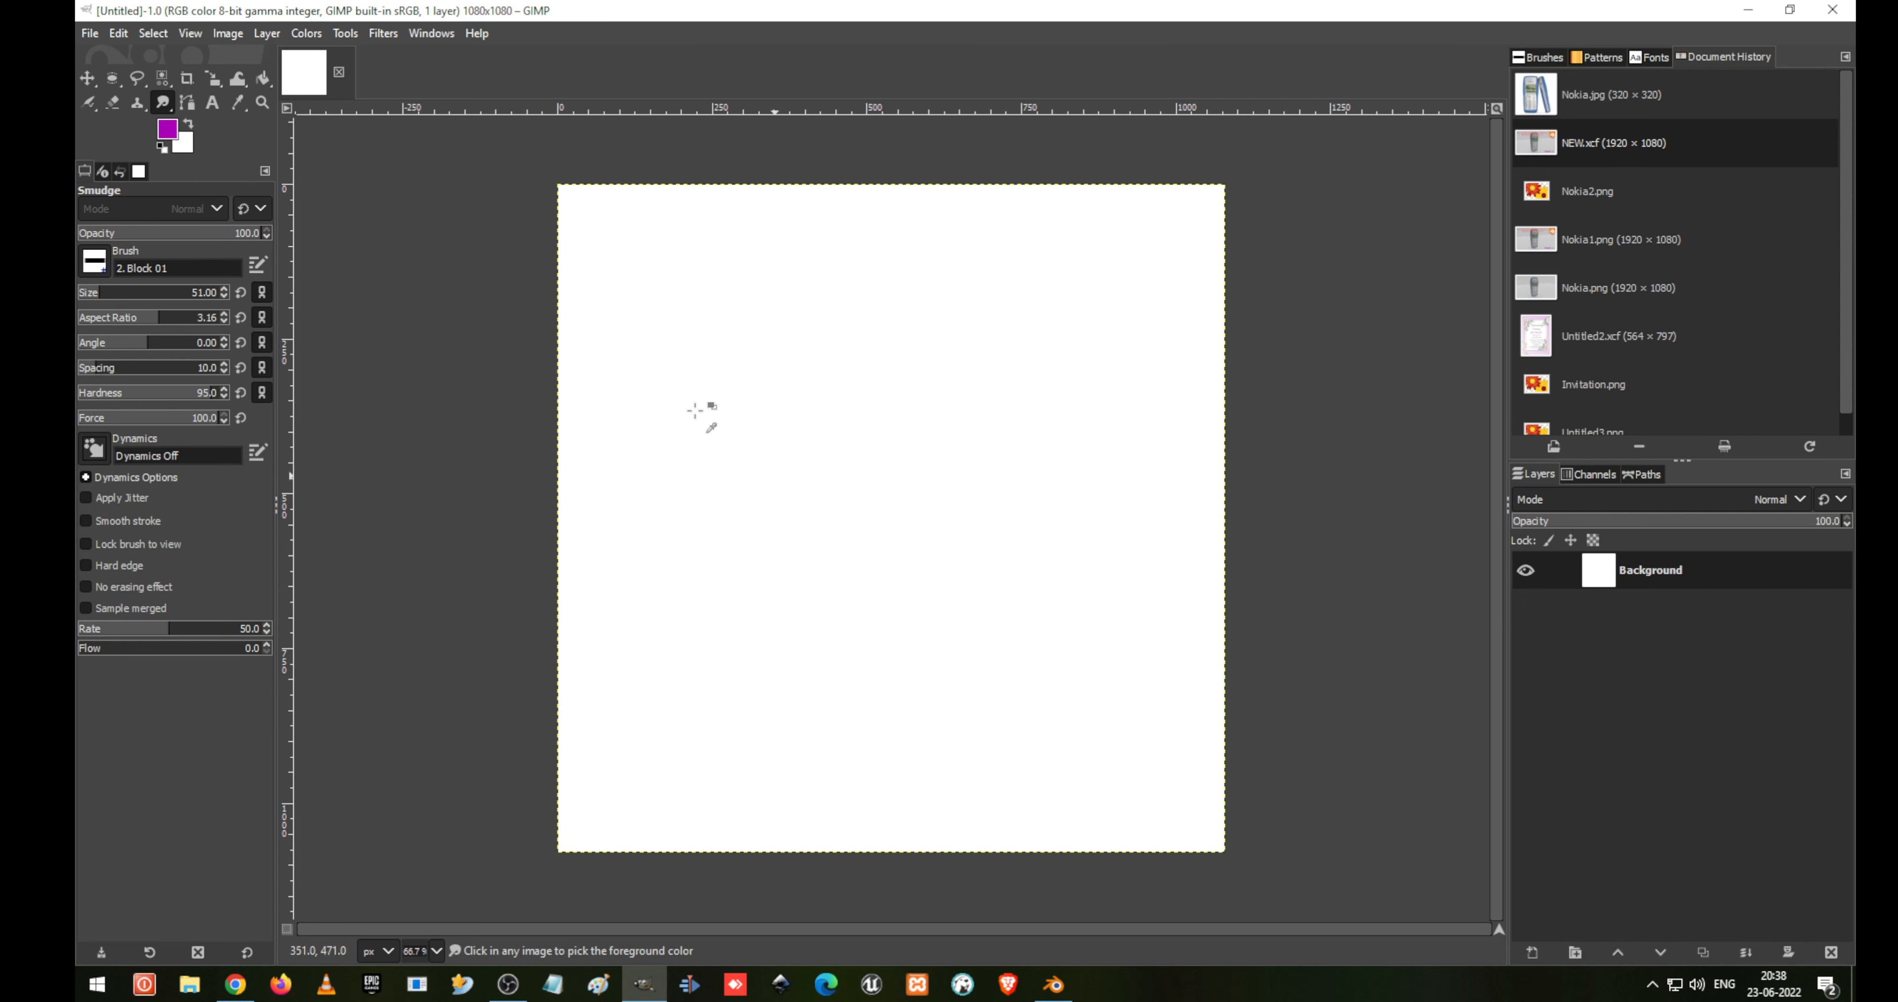
Activate the Scale tool and redo the opening of the Nokia.jpg layer
key(shift+s)
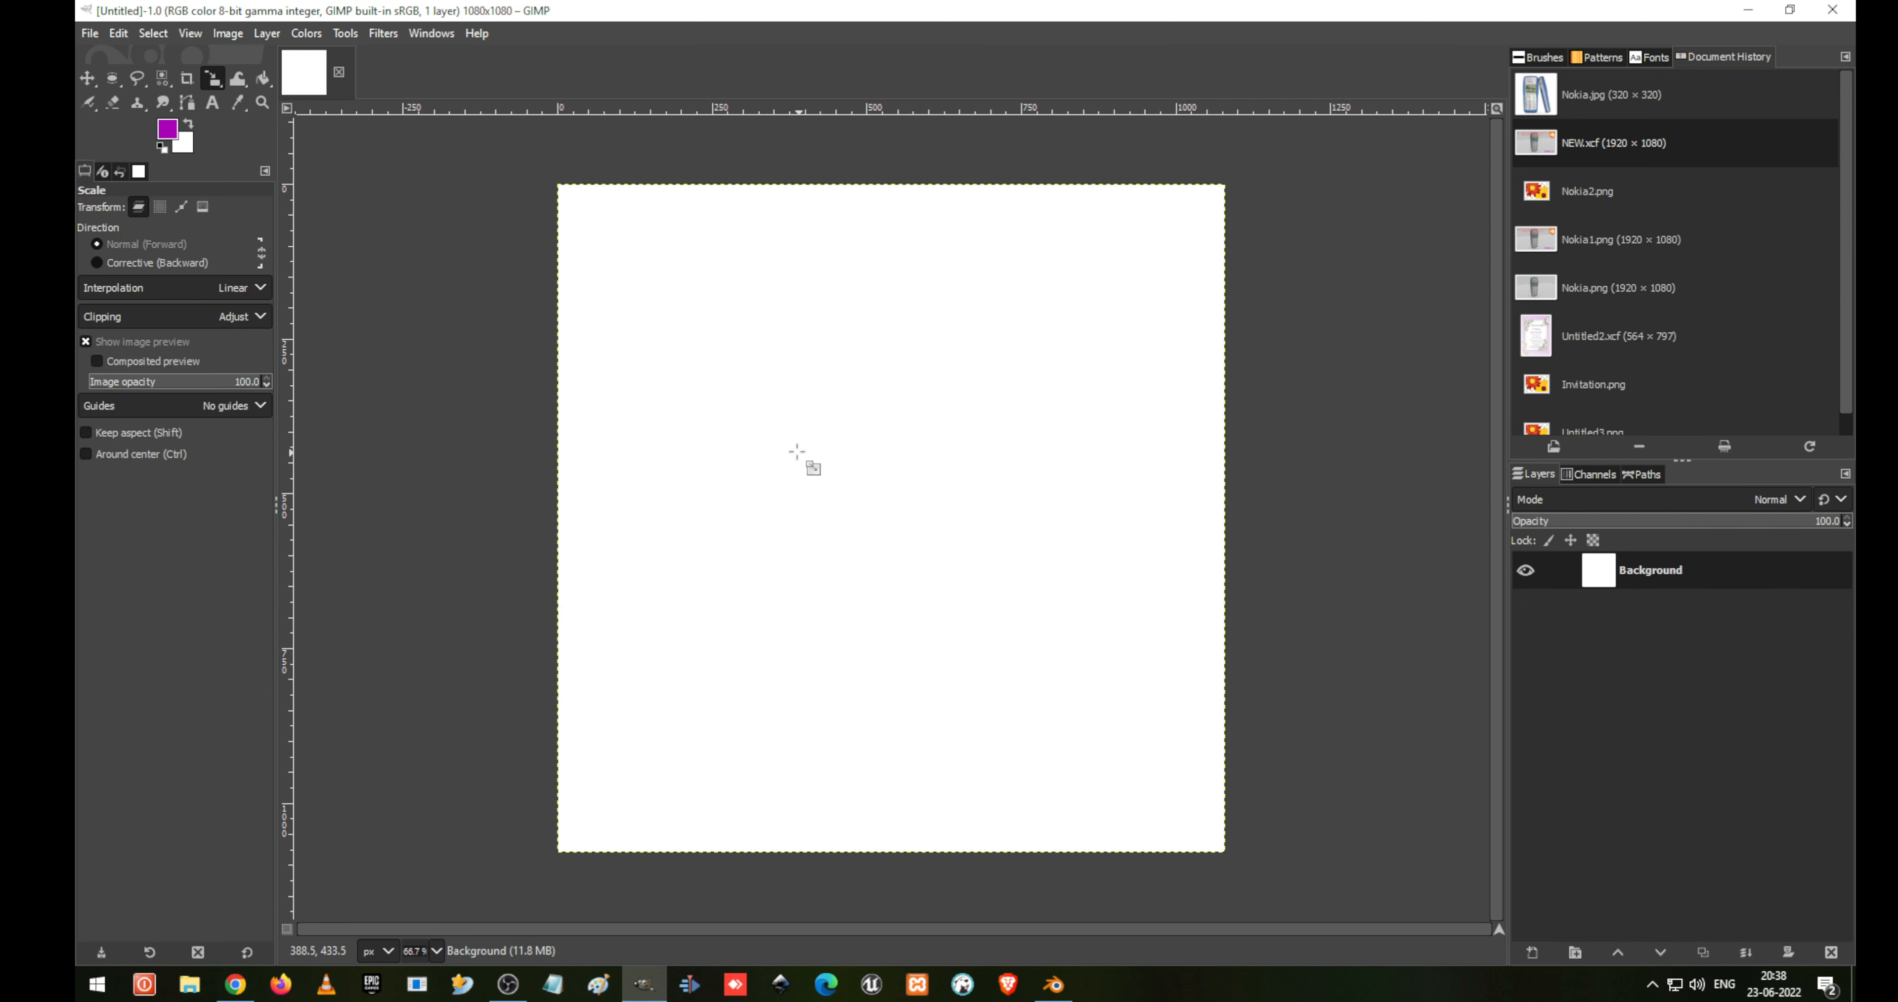
key(ctrl)
key(alt+r)
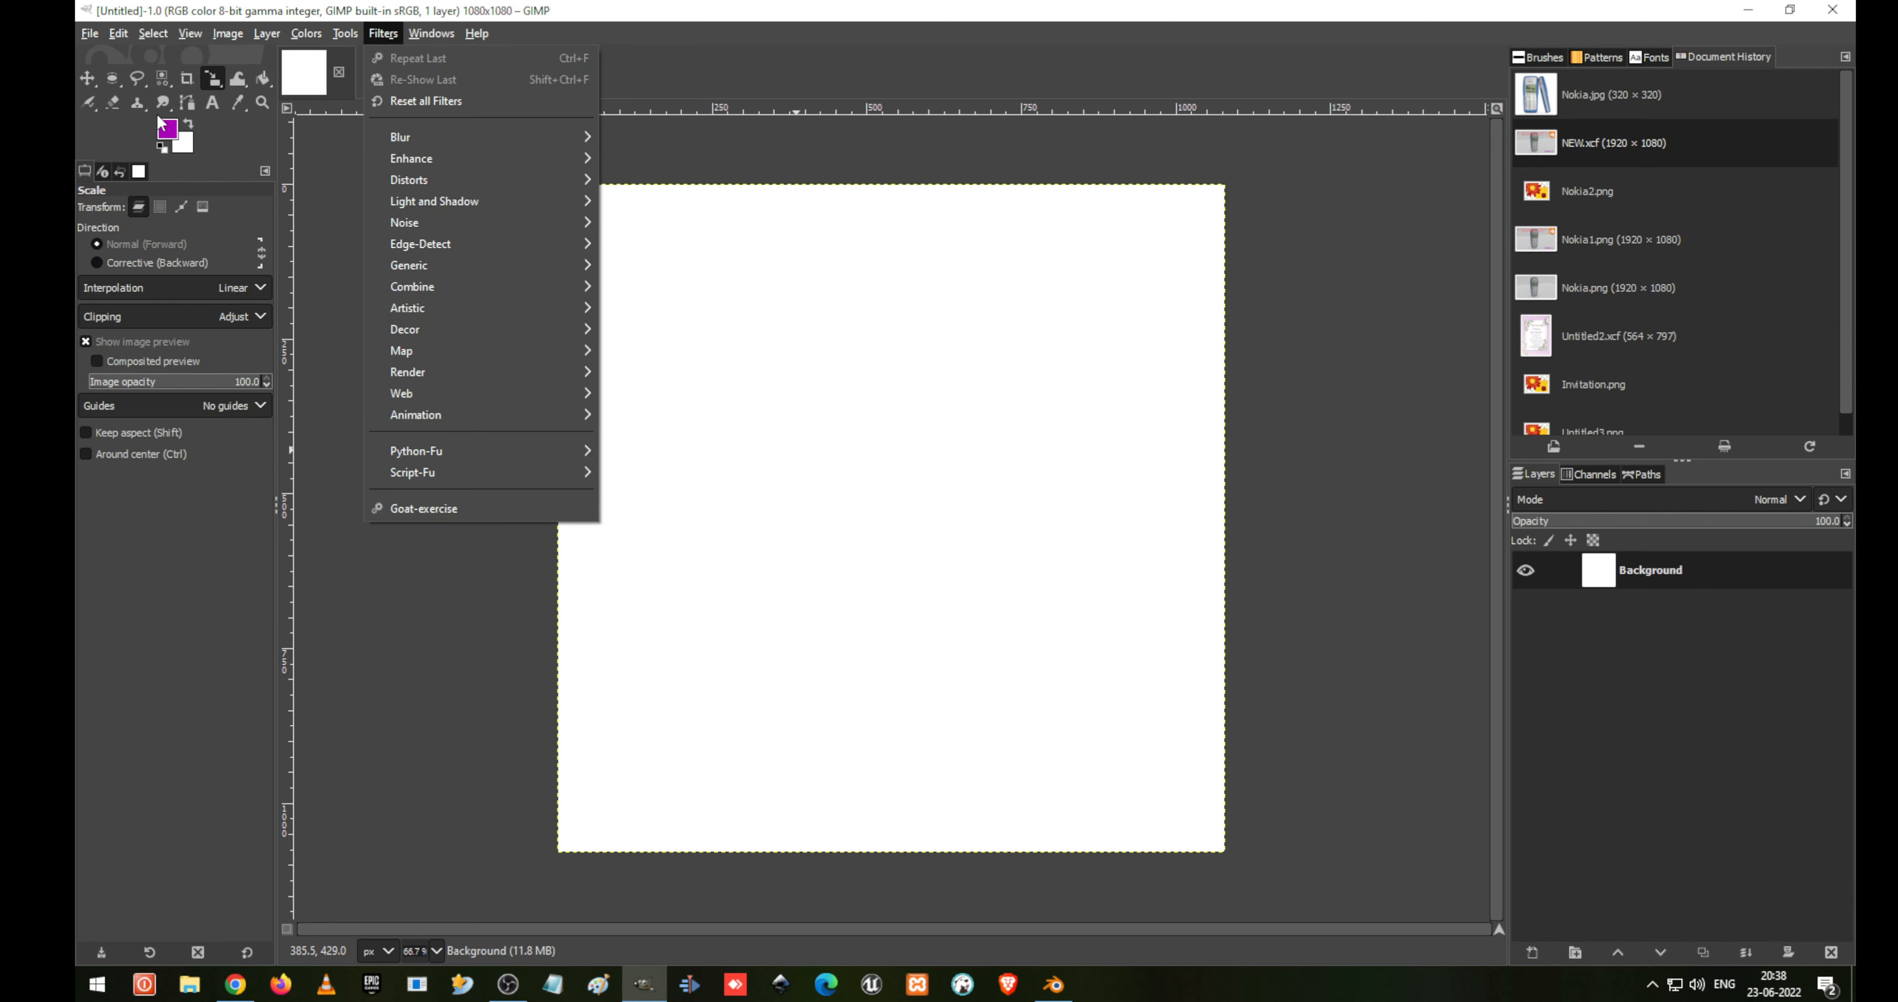
key(Escape)
click(140, 34)
click(140, 35)
click(123, 34)
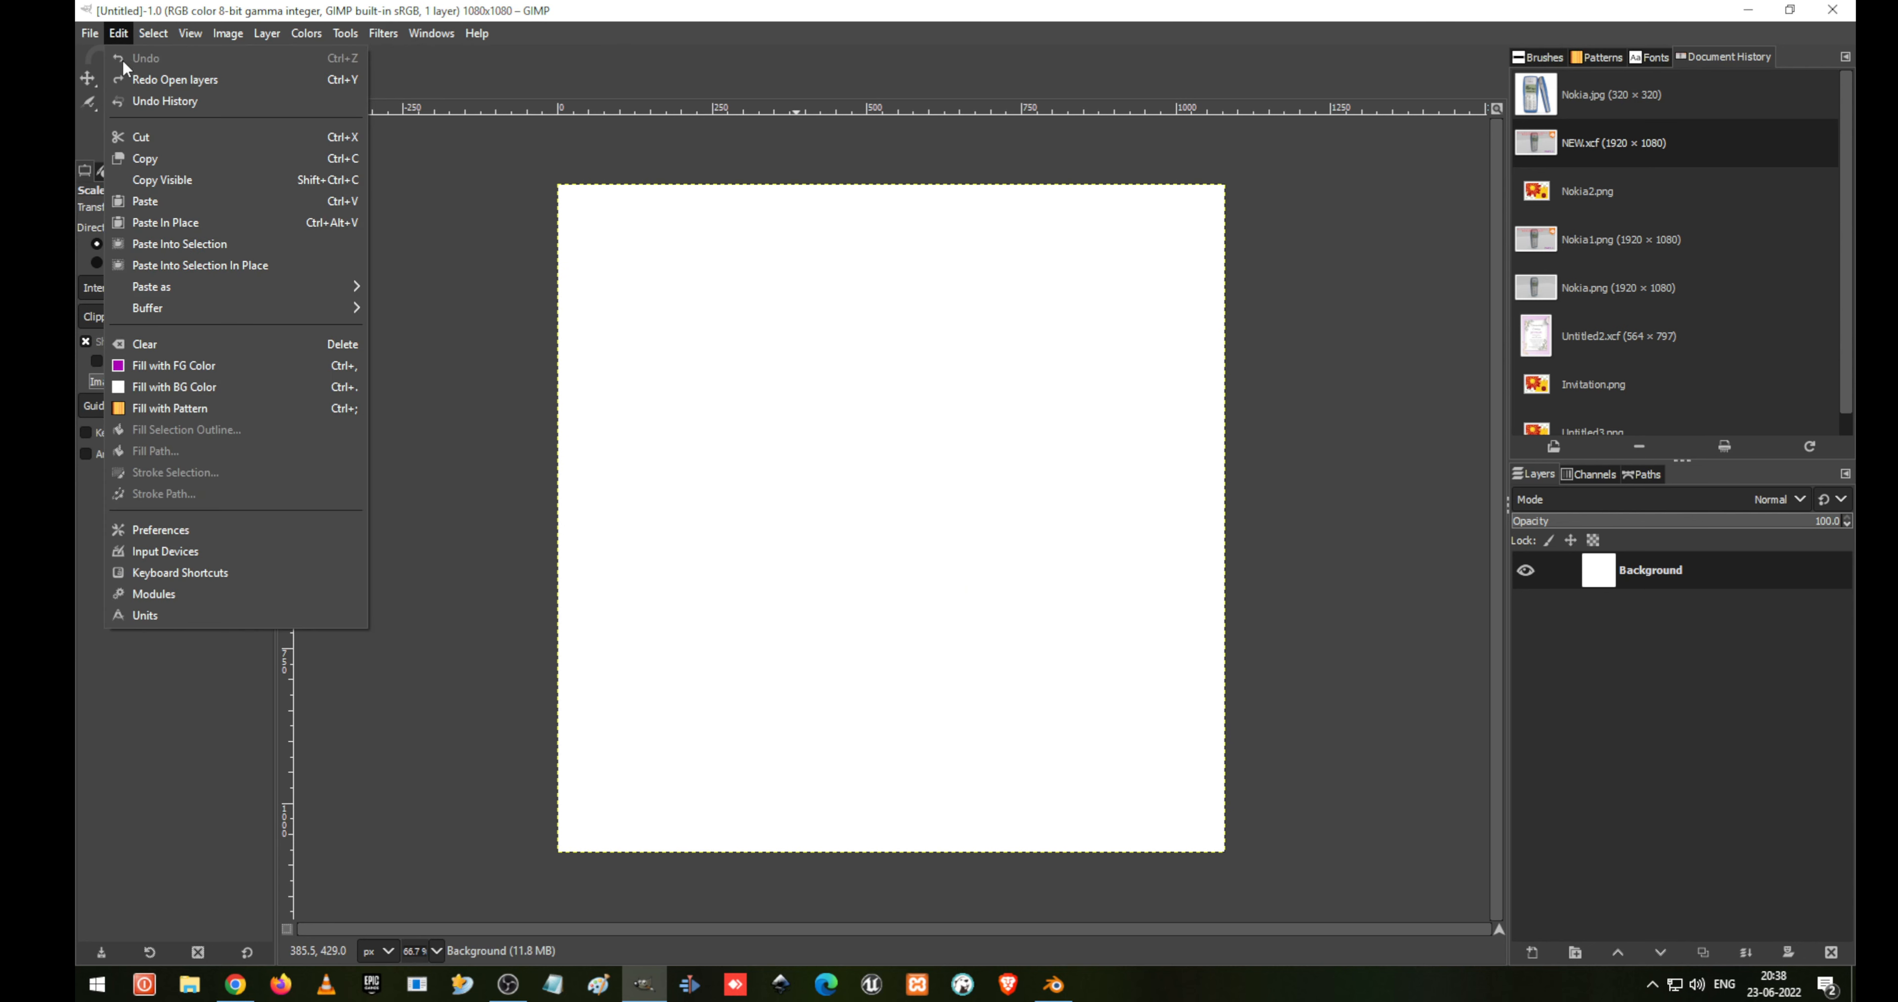
click(131, 82)
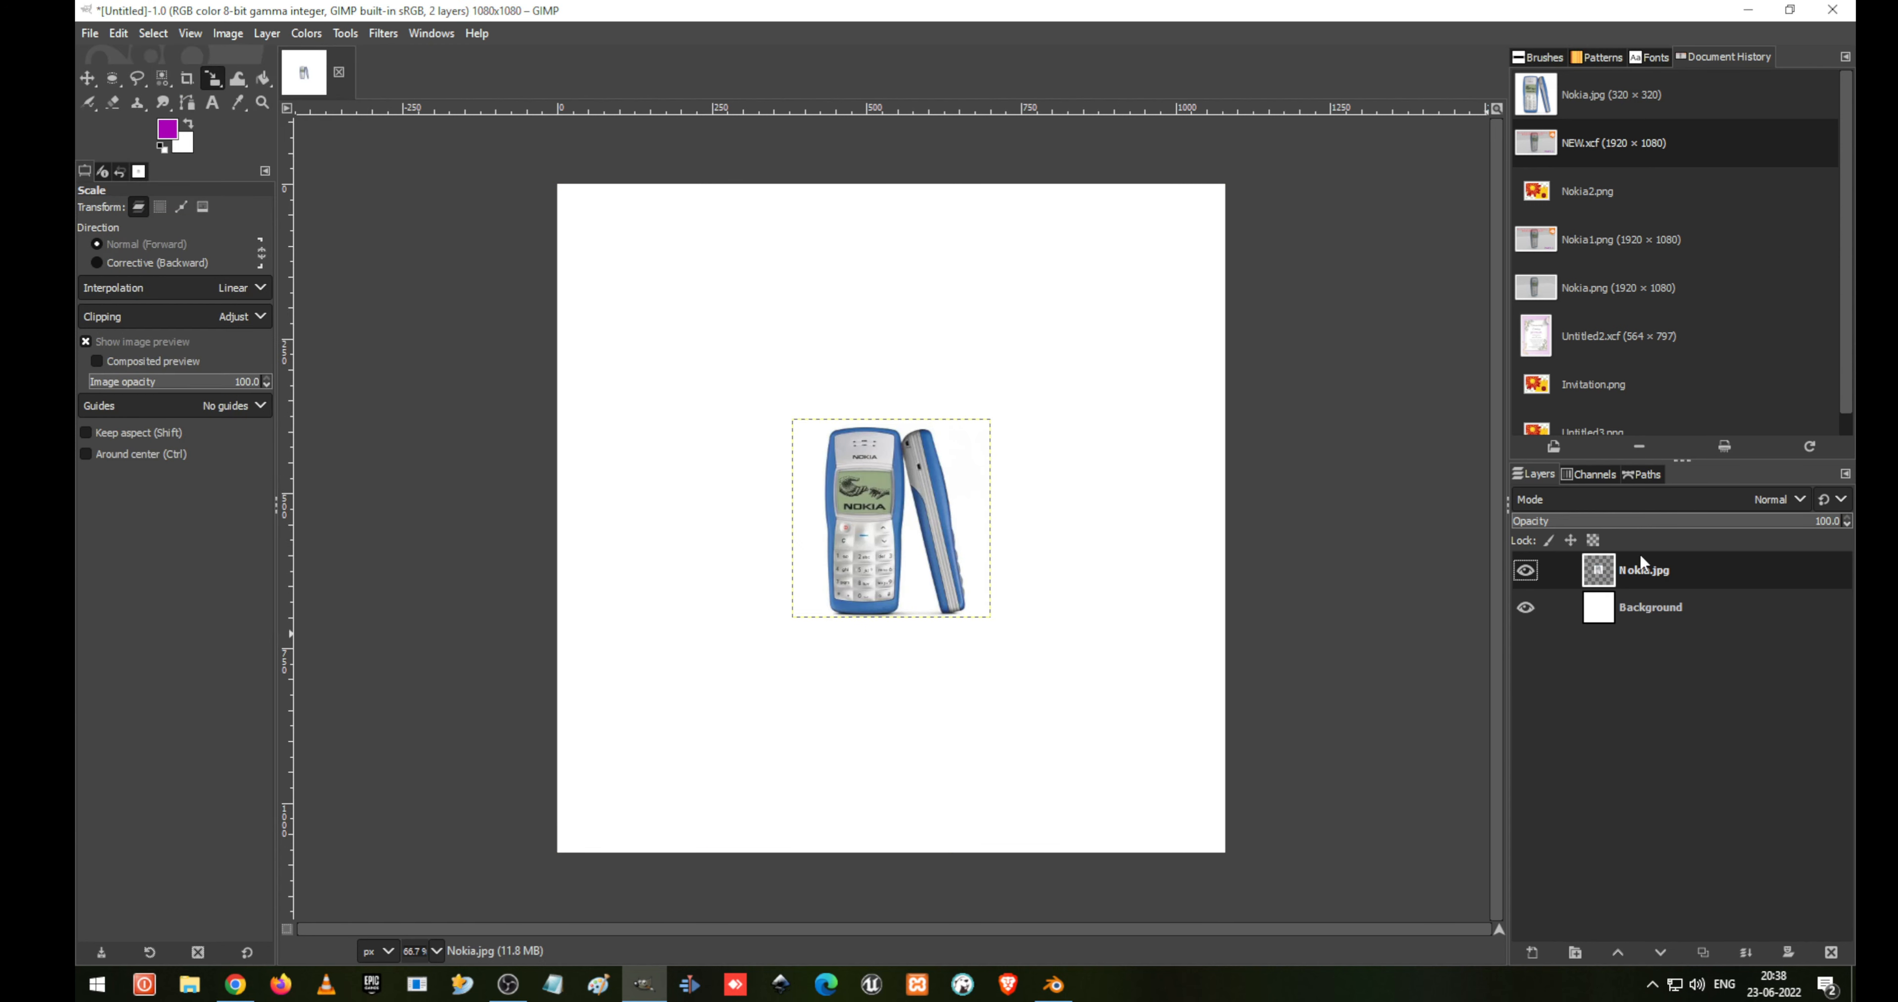
Scale the Nokia.jpg layer to about 1079 × 1081 px so it fills the canvas
click(883, 517)
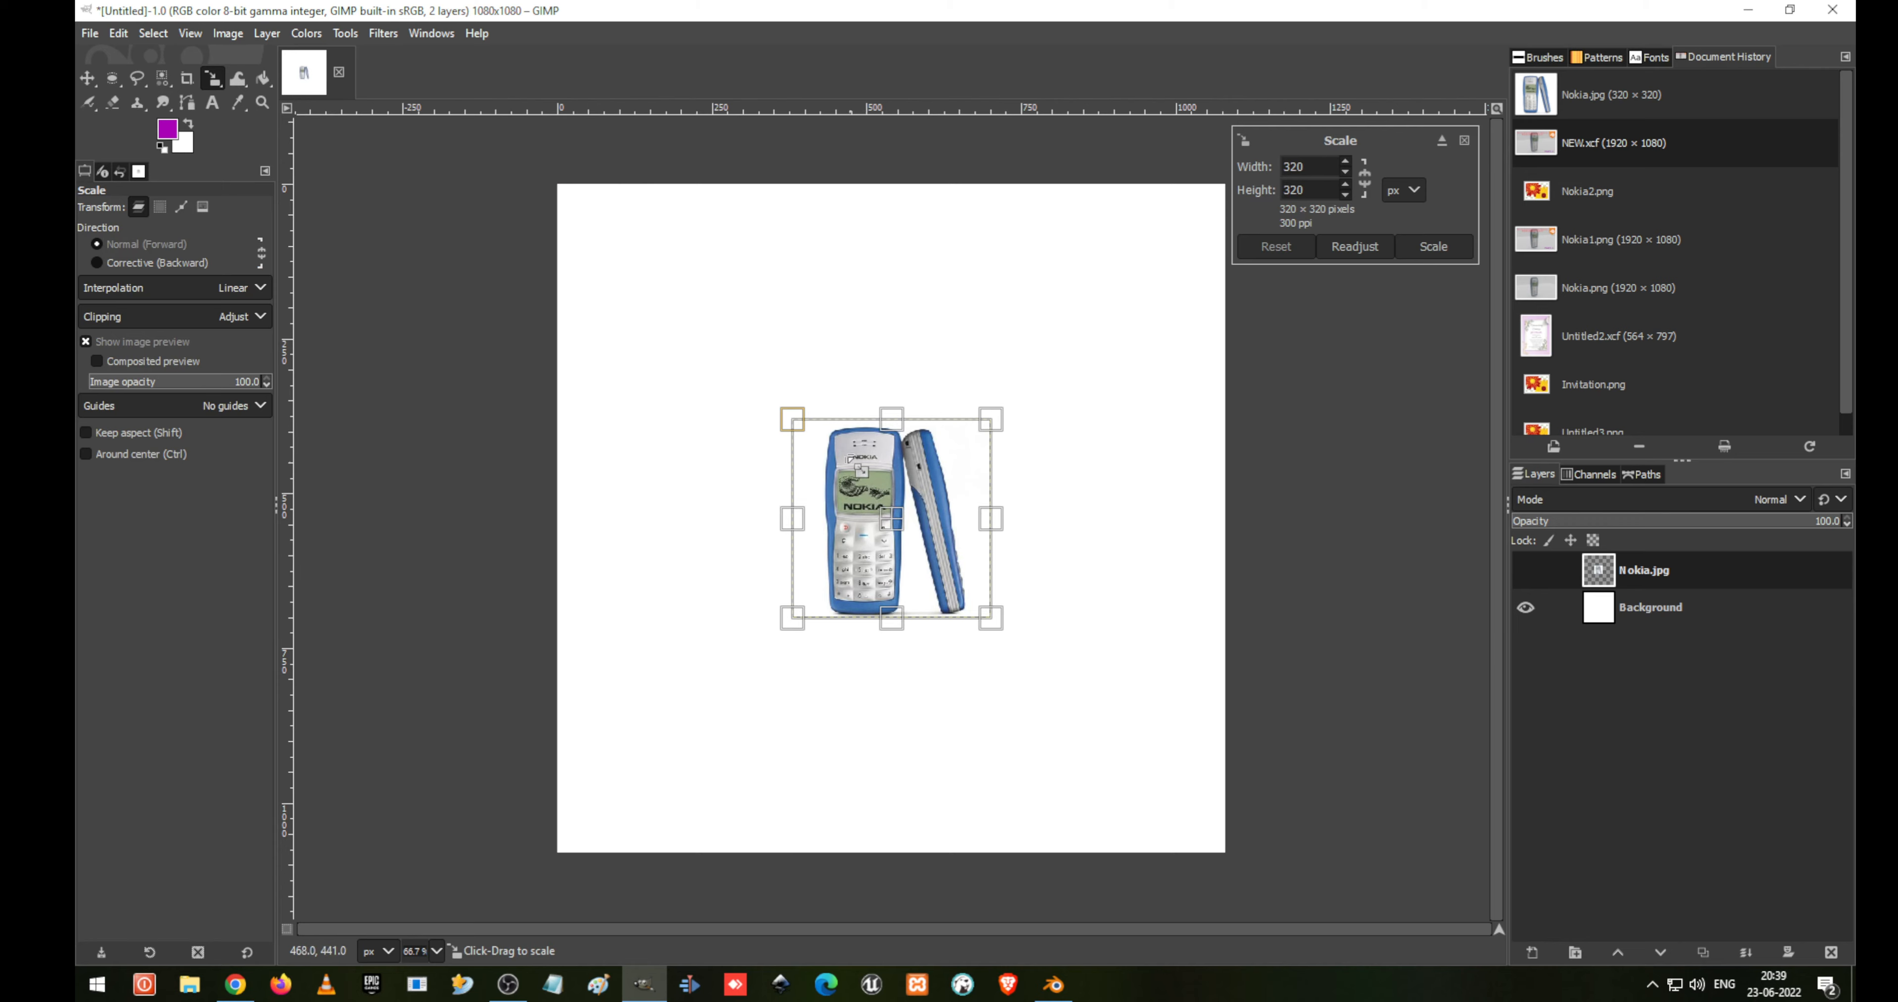
drag(790, 425, 554, 189)
drag(991, 617, 1231, 850)
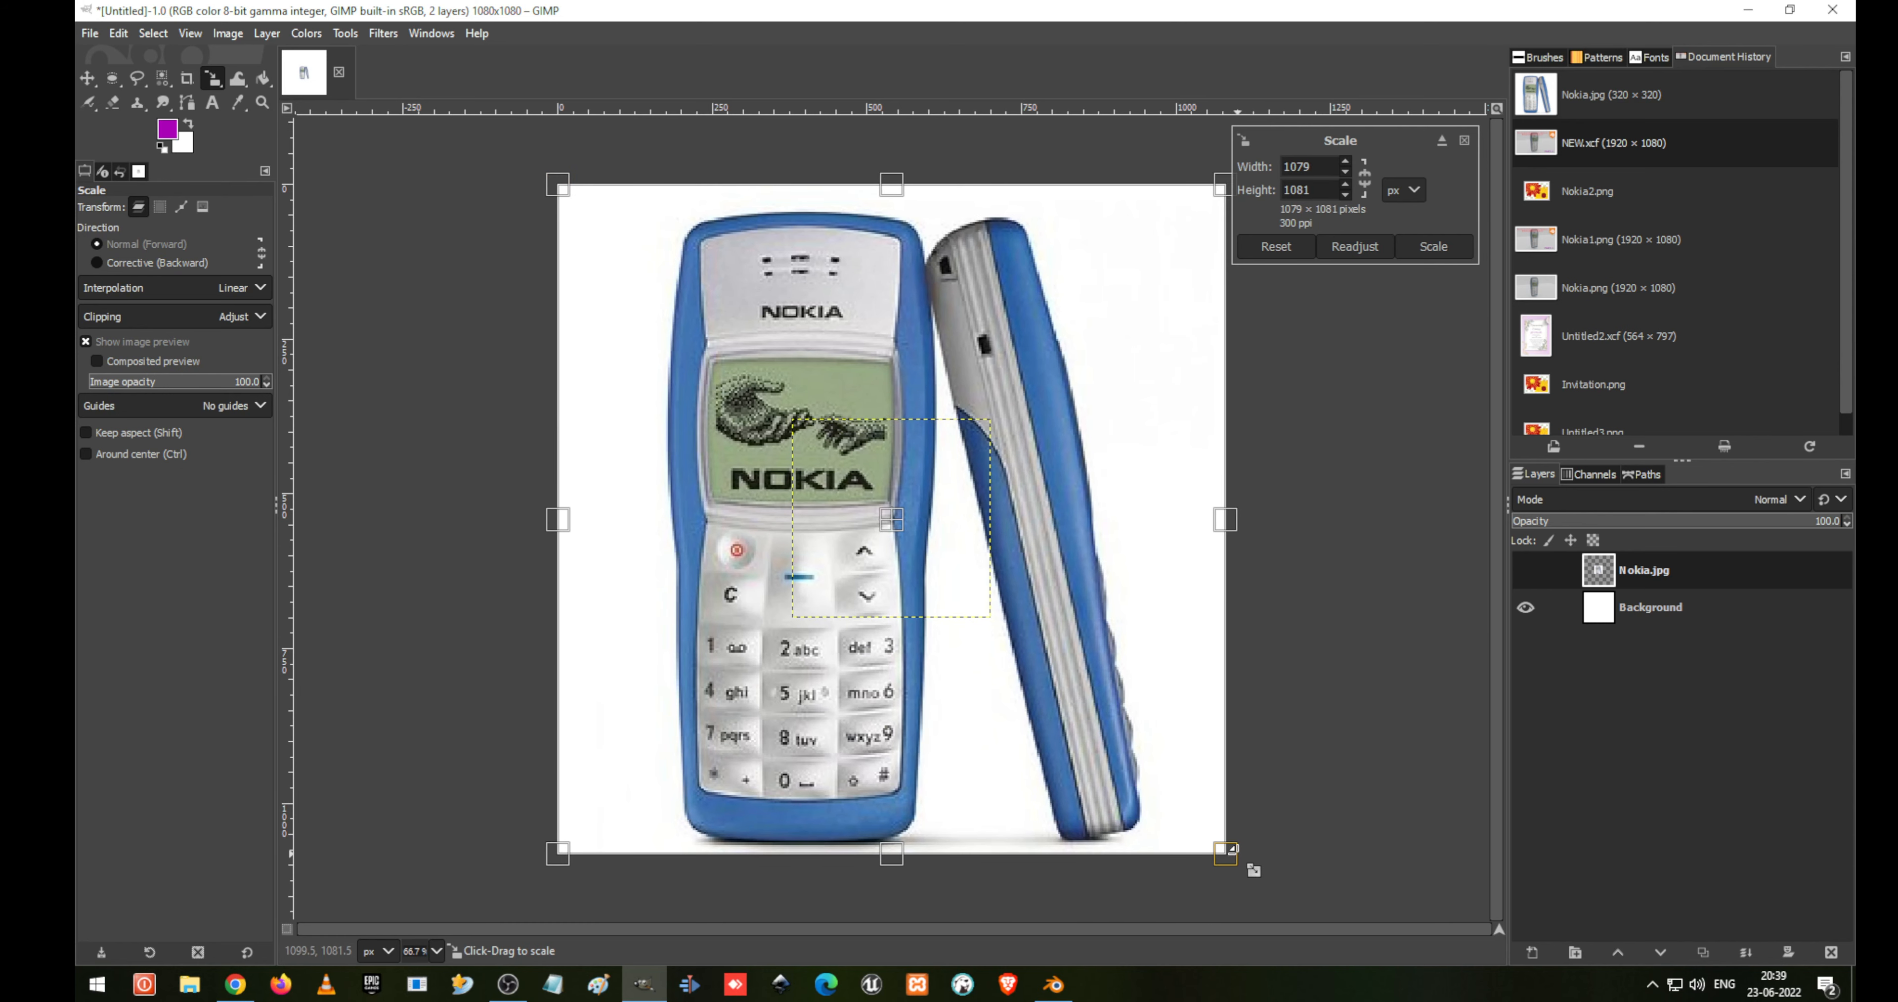
click(1433, 246)
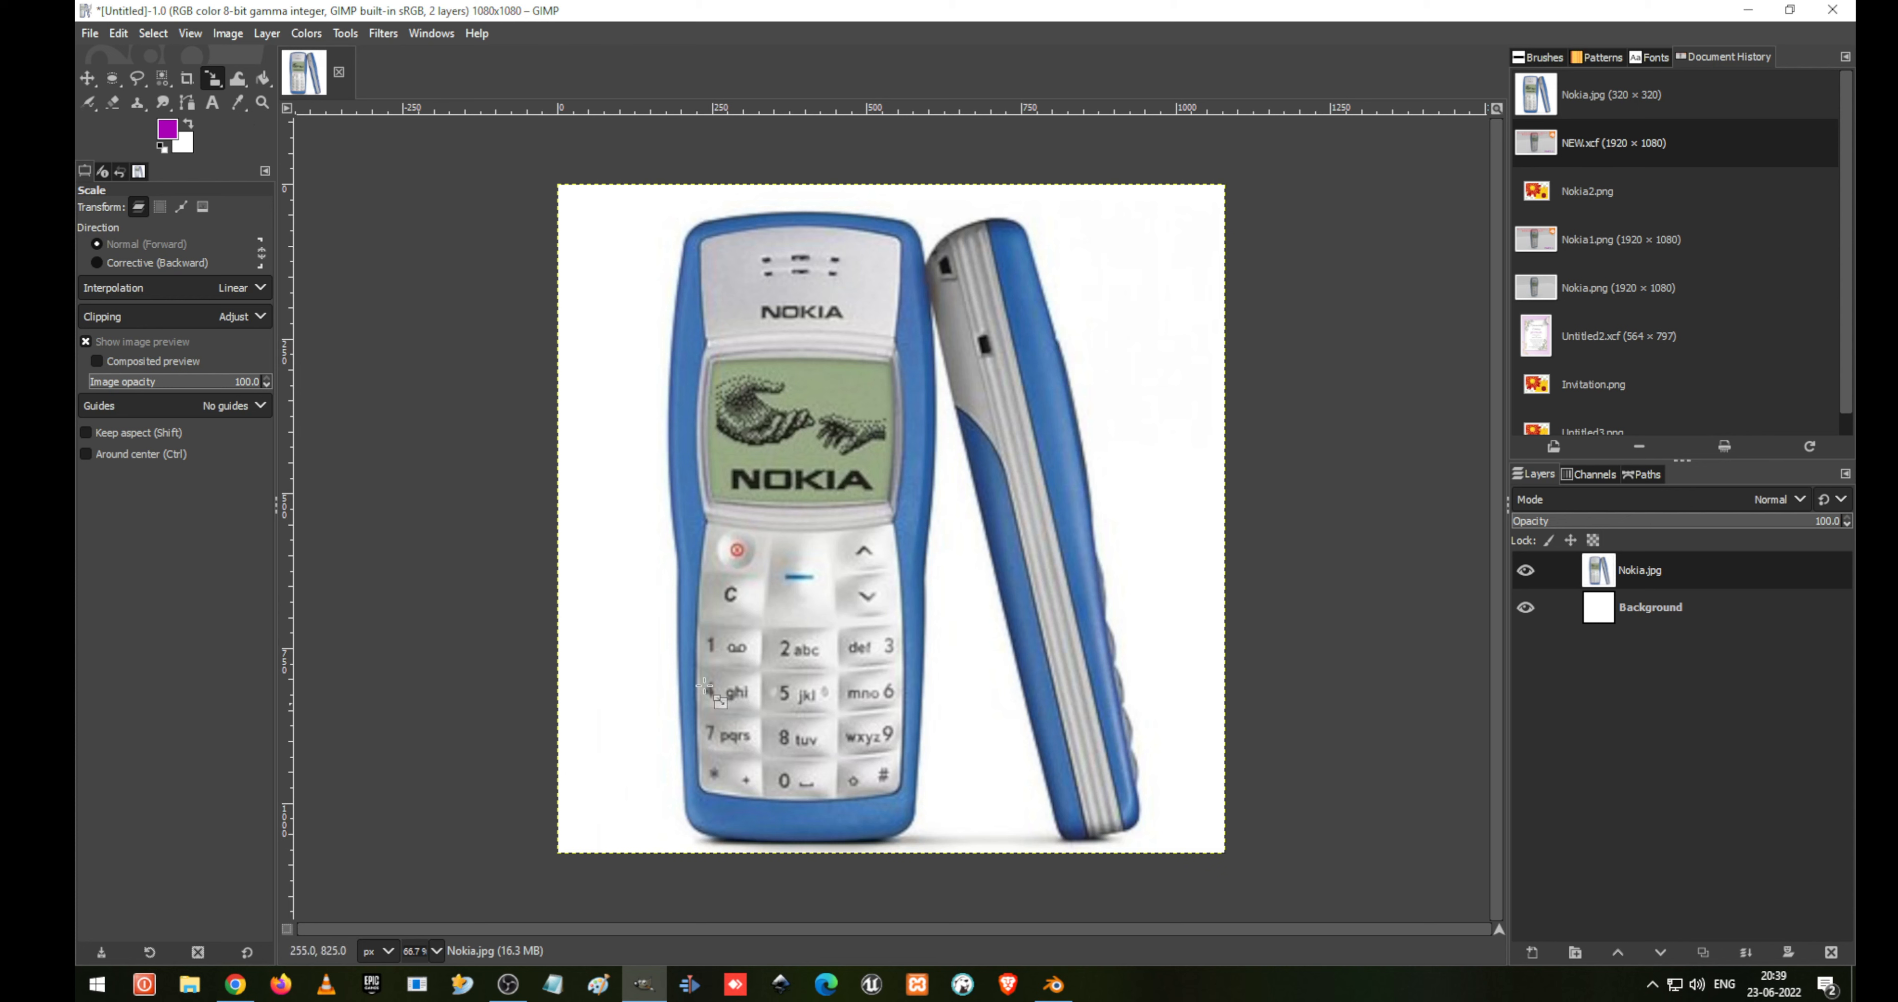
Rotate the Nokia.jpg layer by about -1.17 degrees around its center to straighten the front-facing phone
click(213, 78)
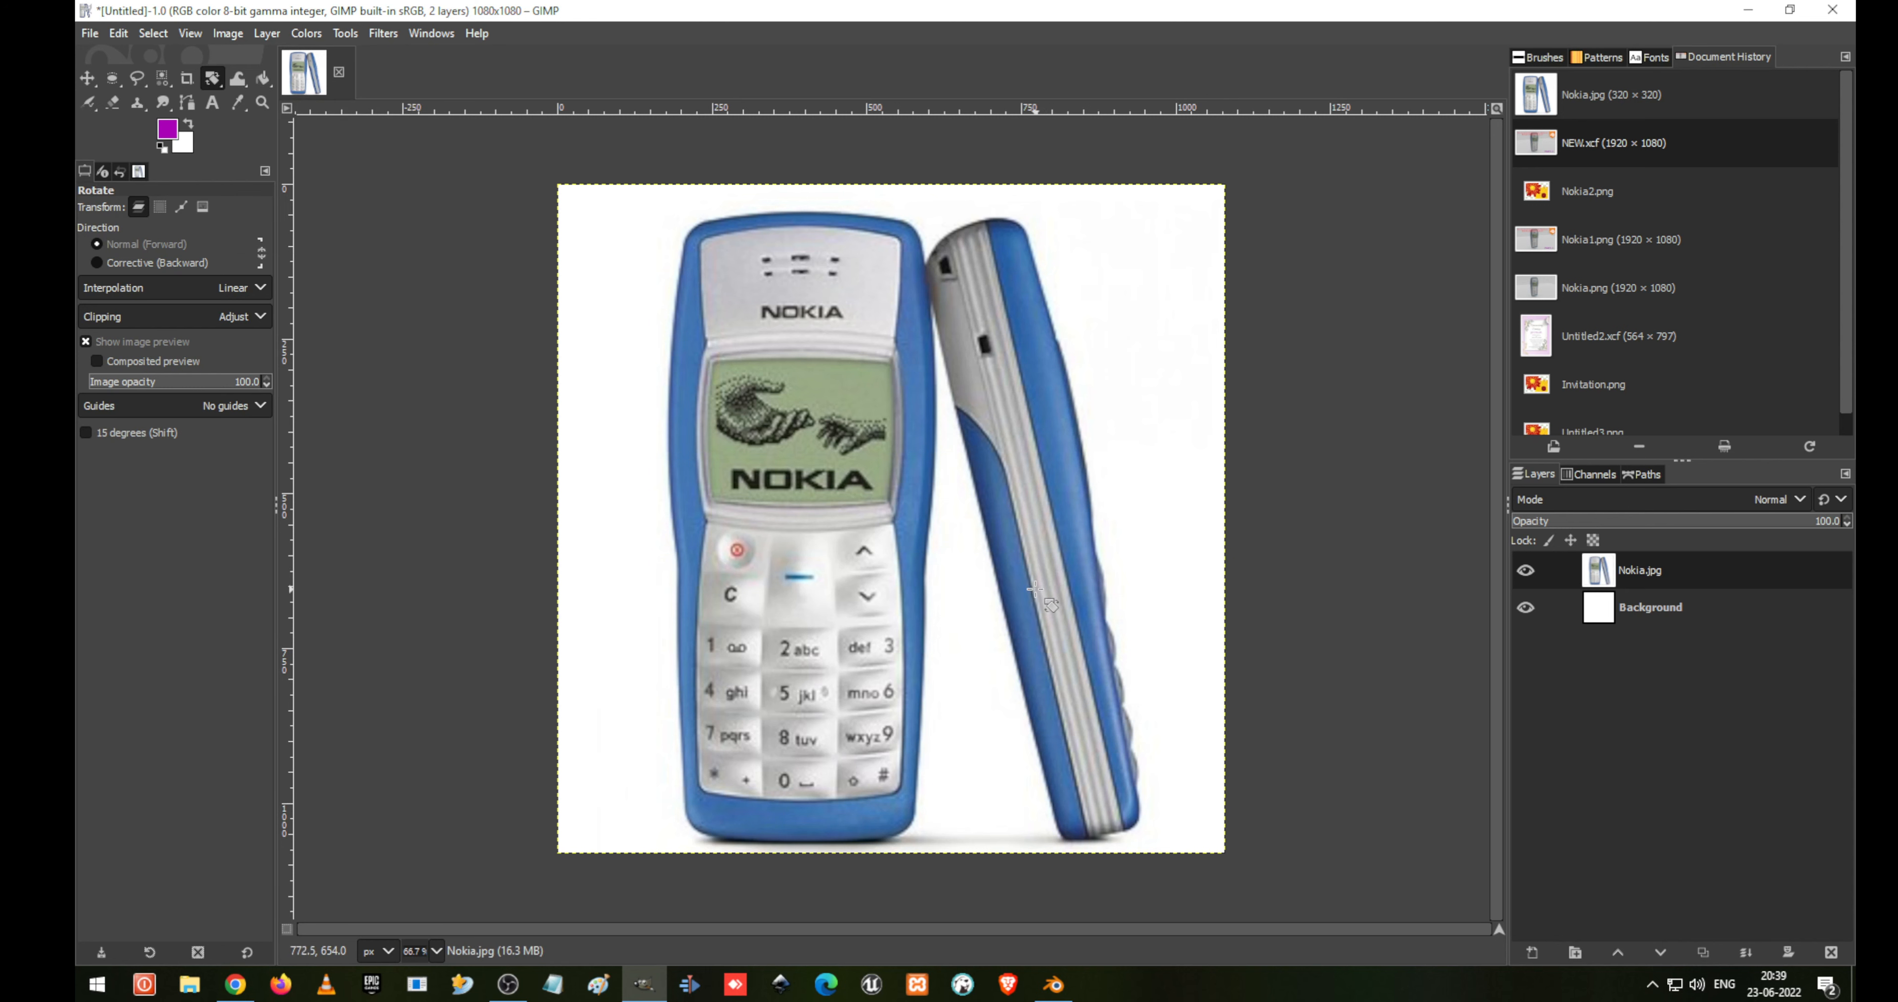
click(1052, 605)
drag(1148, 741, 1157, 743)
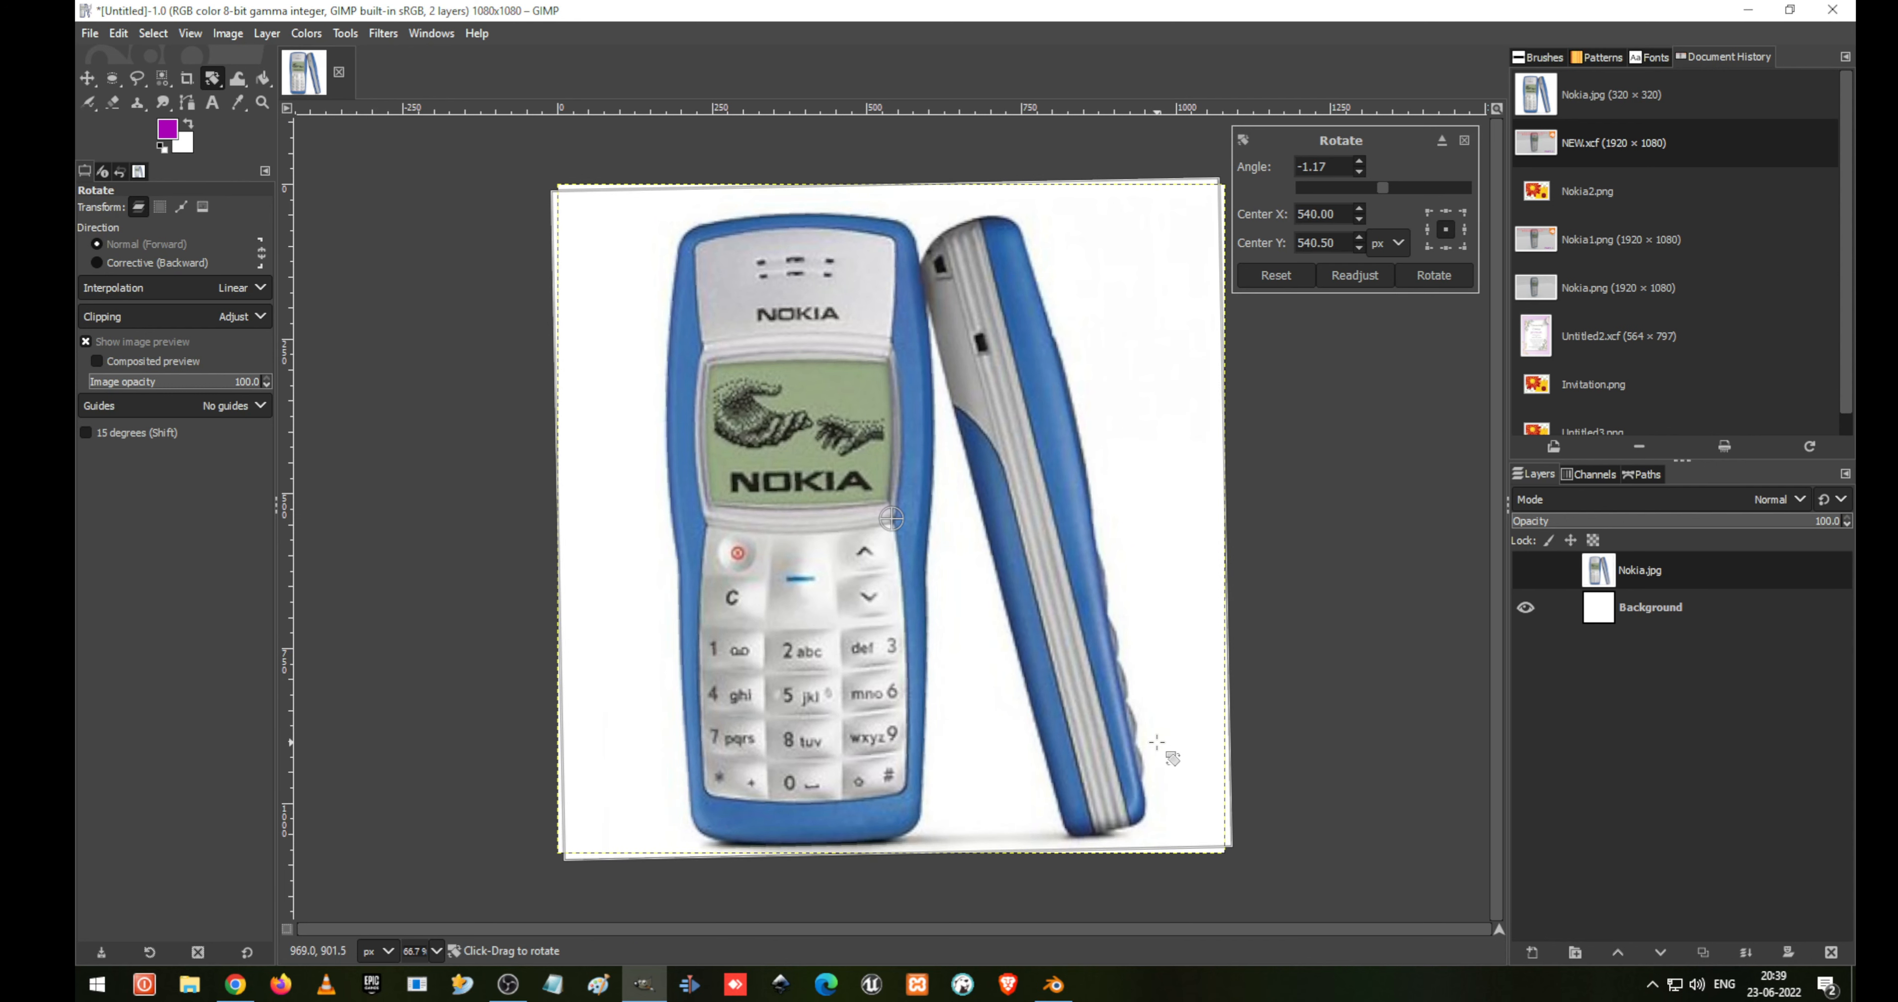
click(1435, 275)
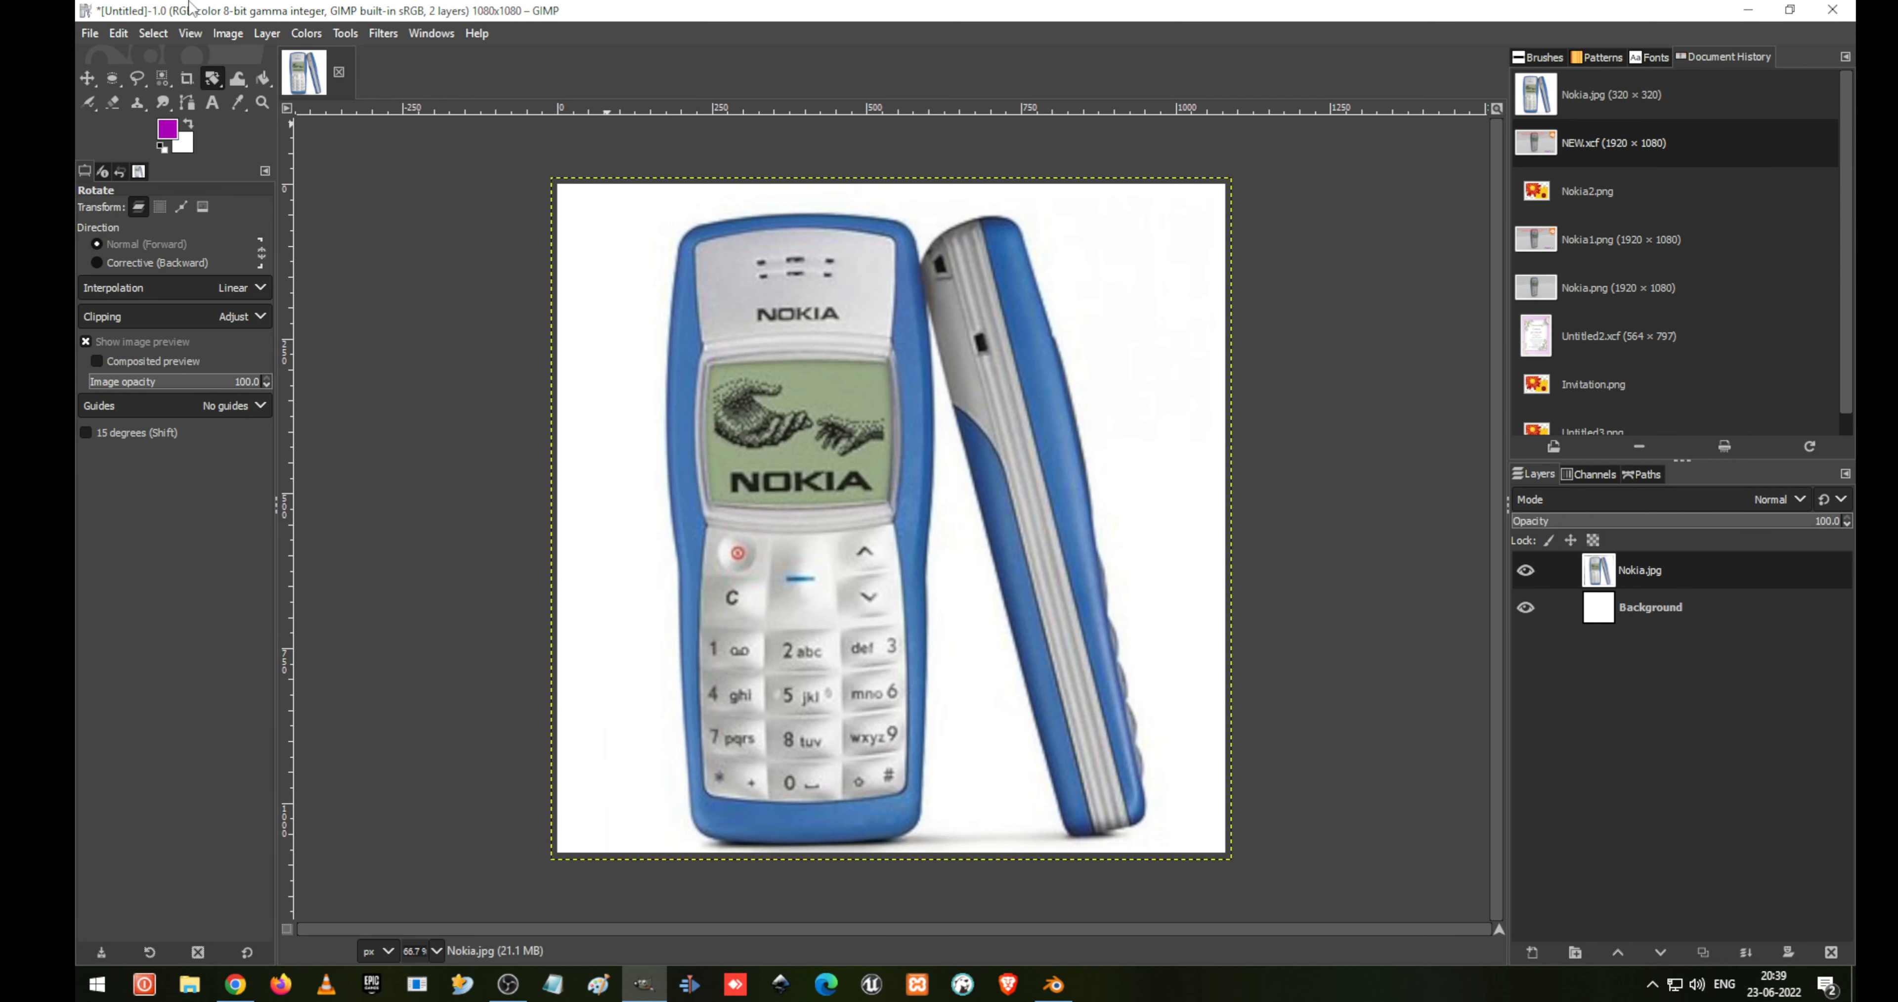
Export the image to the Desktop as Untitled.png, replacing the existing file and keeping the default PNG options
double_click(80, 20)
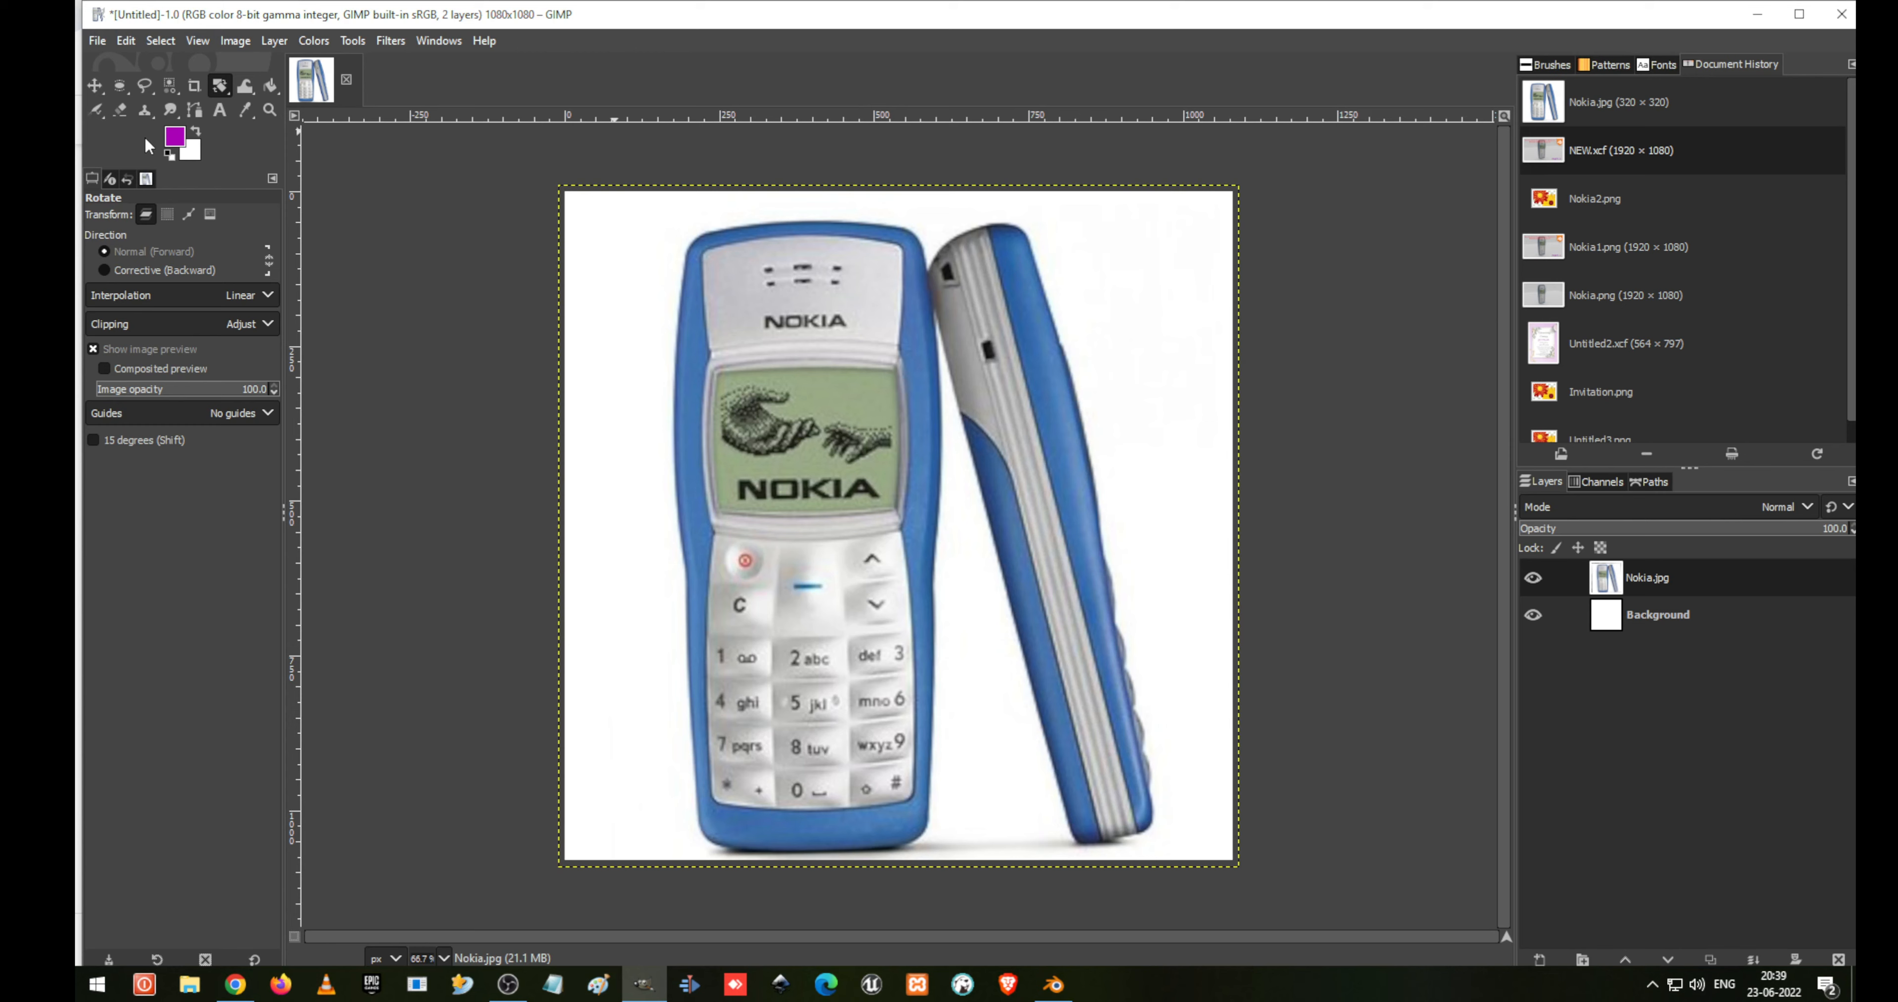
click(96, 41)
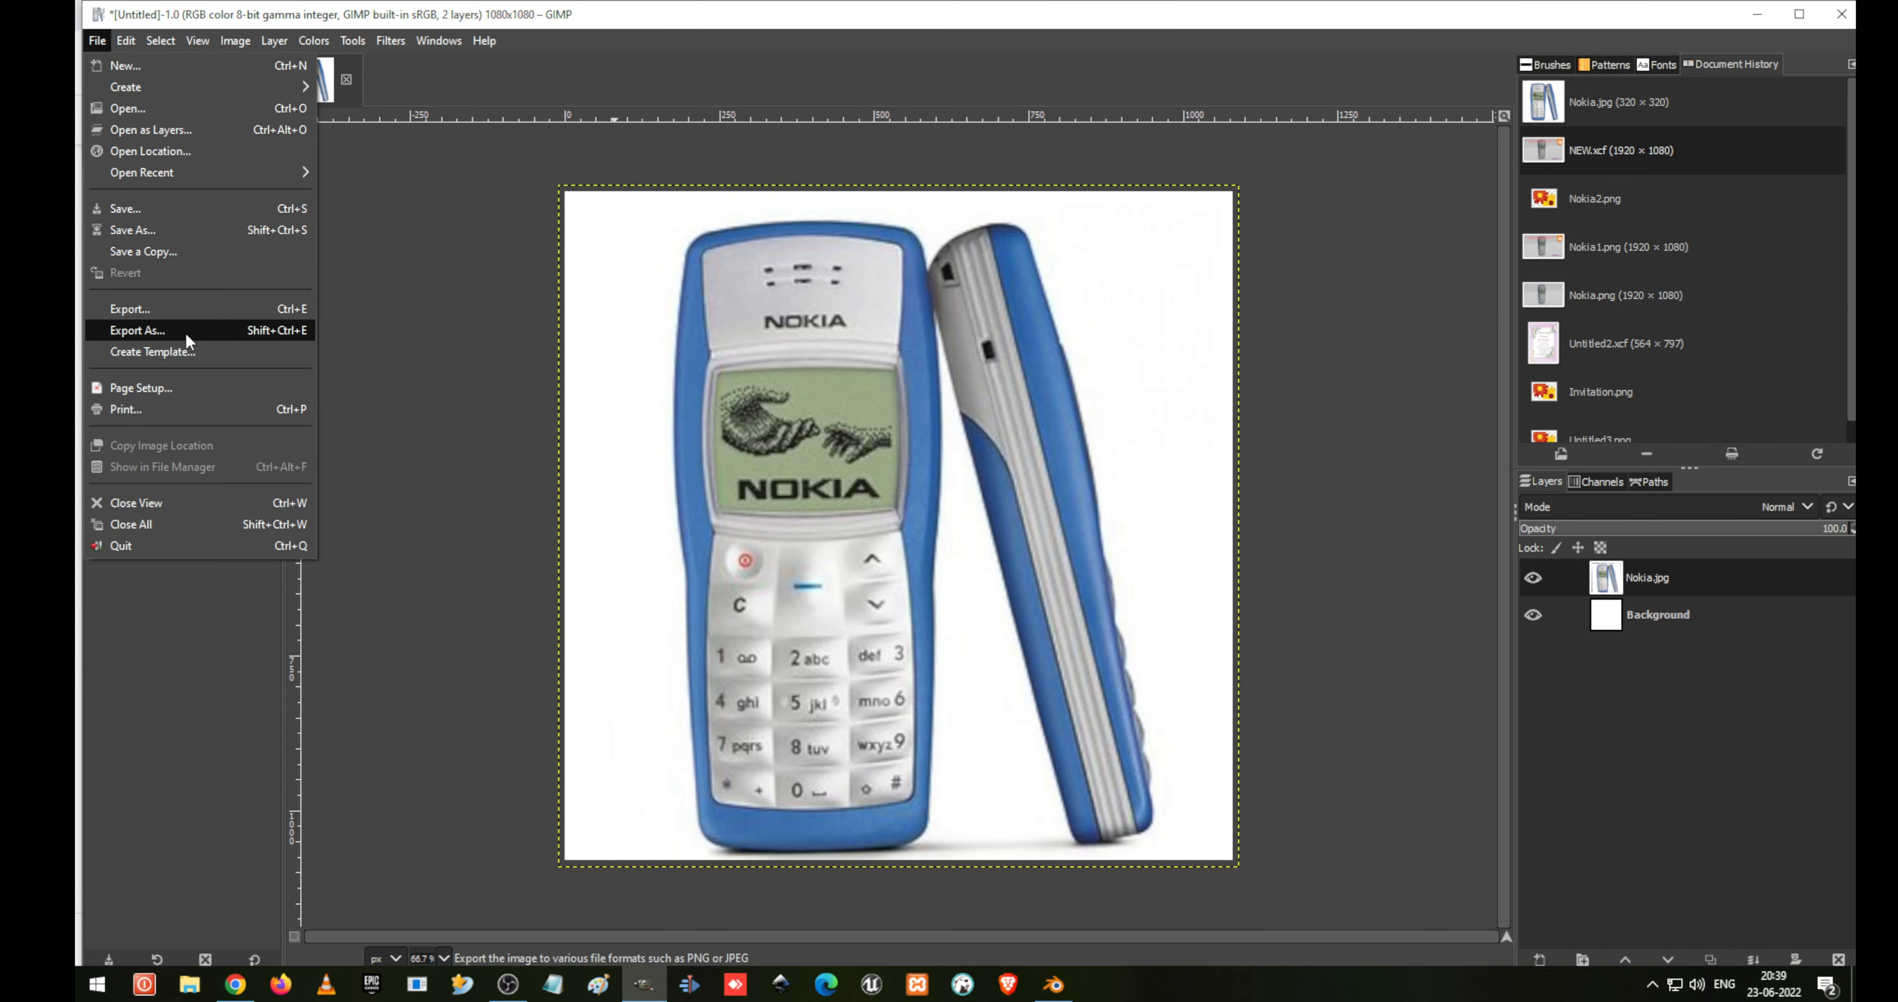
click(138, 330)
click(402, 315)
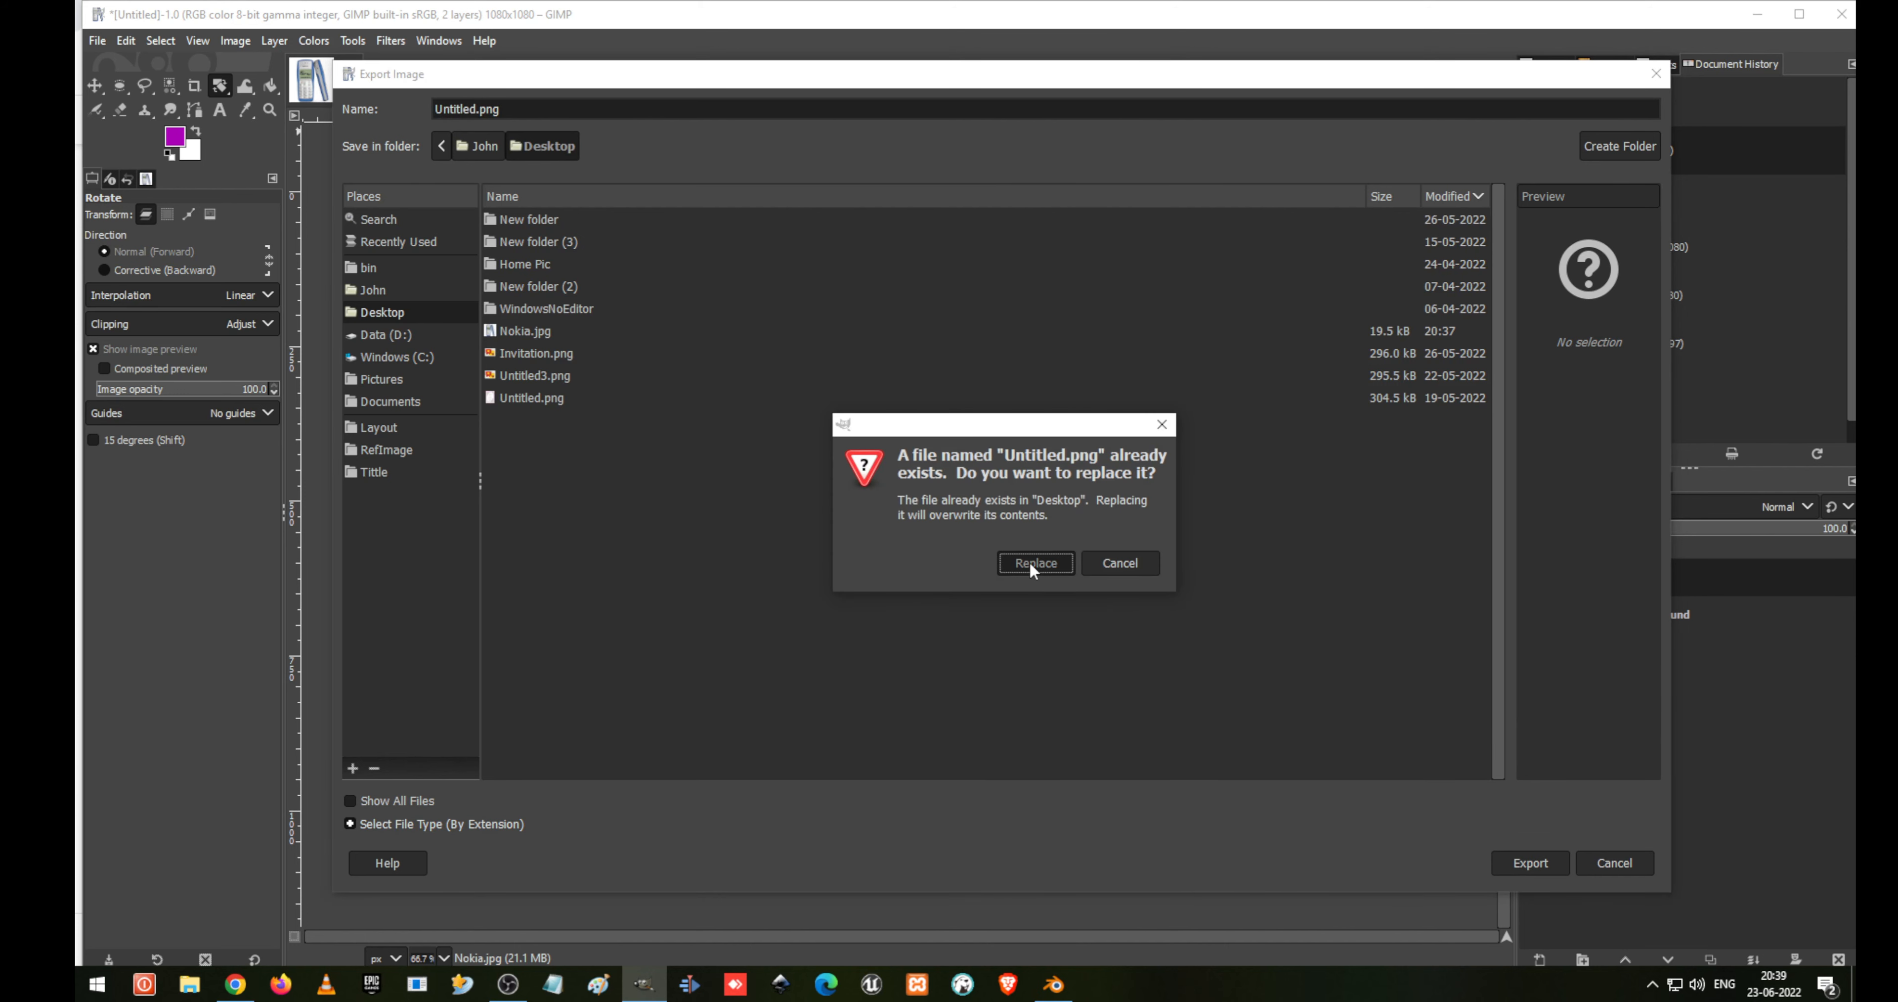
click(1034, 562)
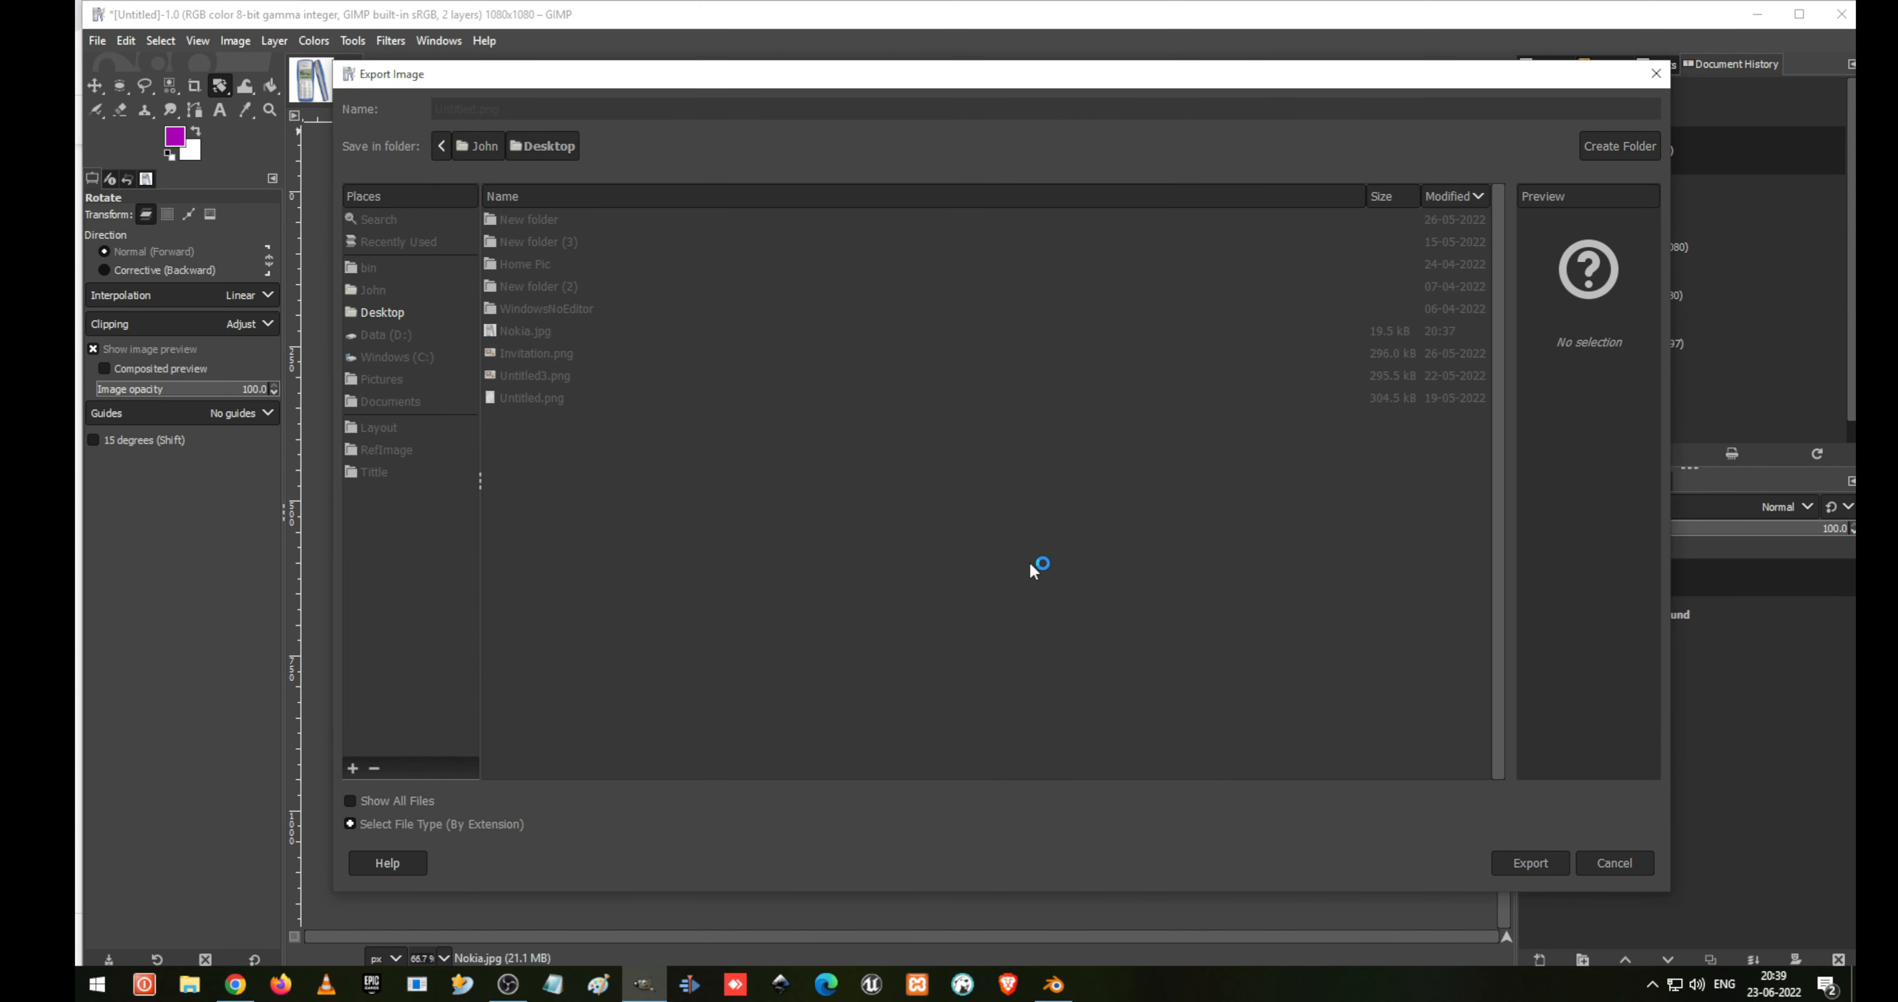
click(989, 719)
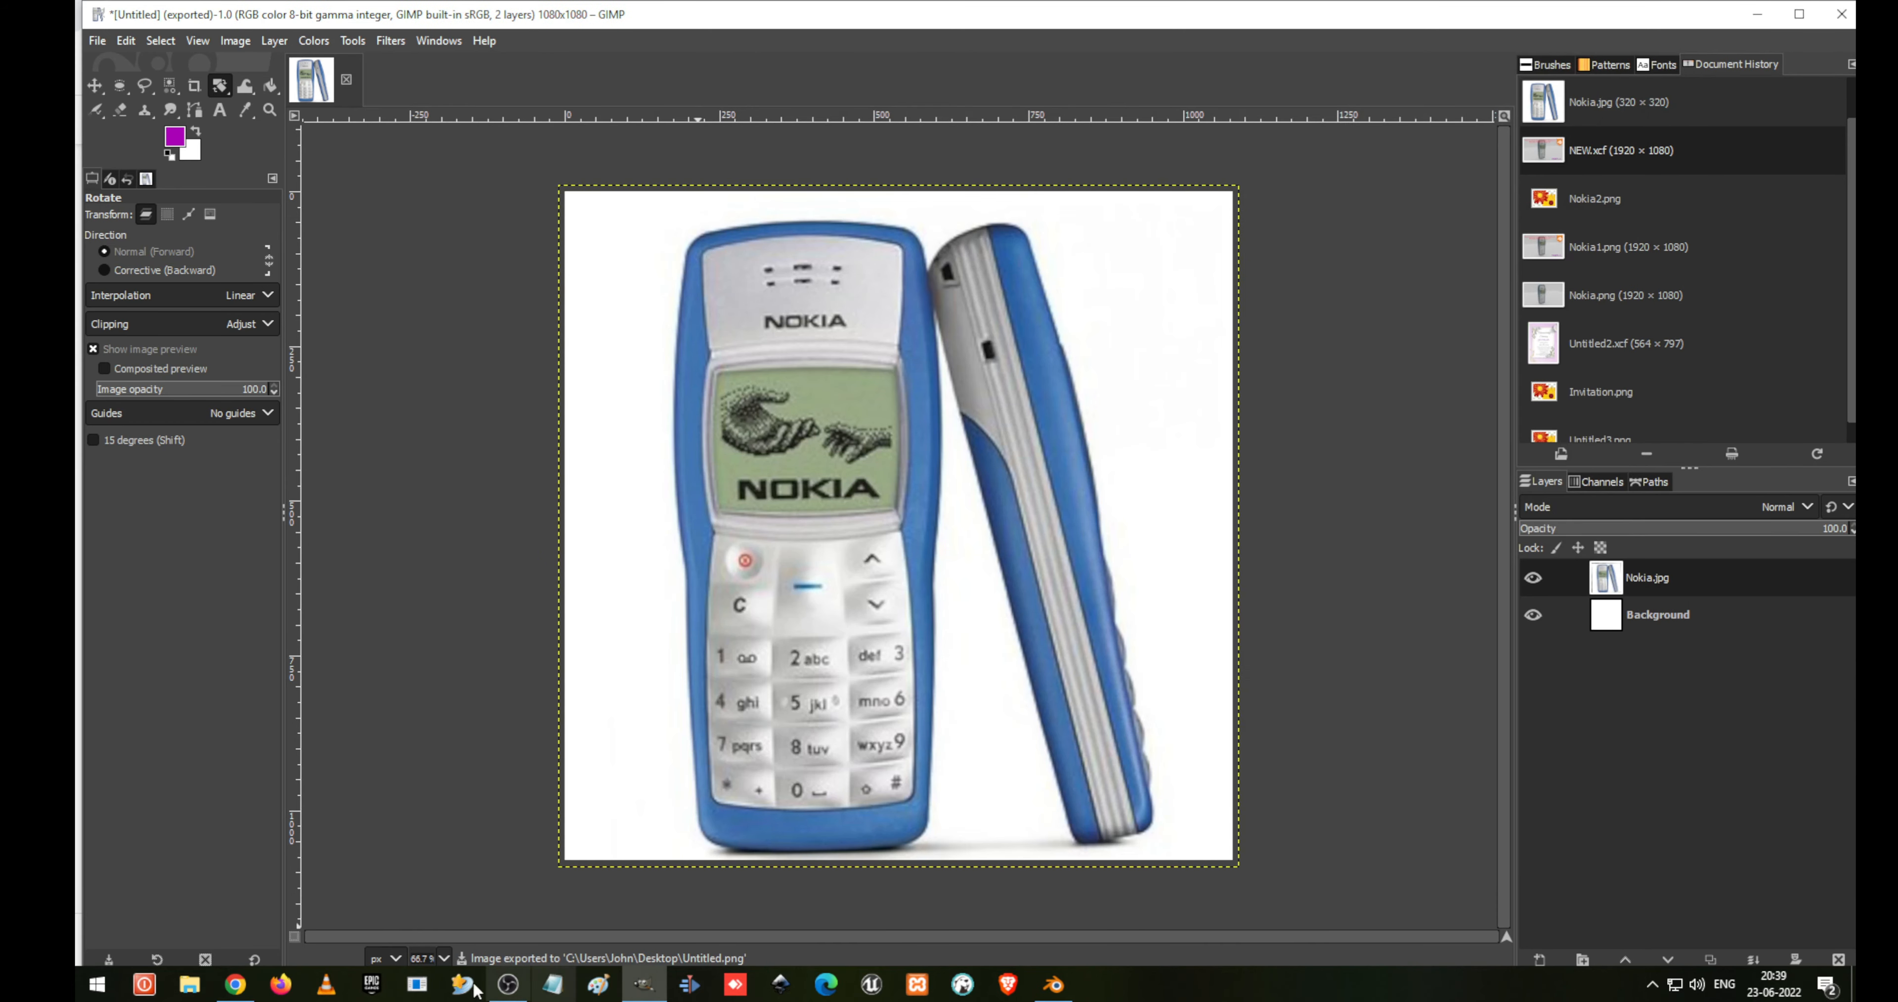
Switch to Blender and create a new material named NokiaTex on the keypad object
click(1056, 987)
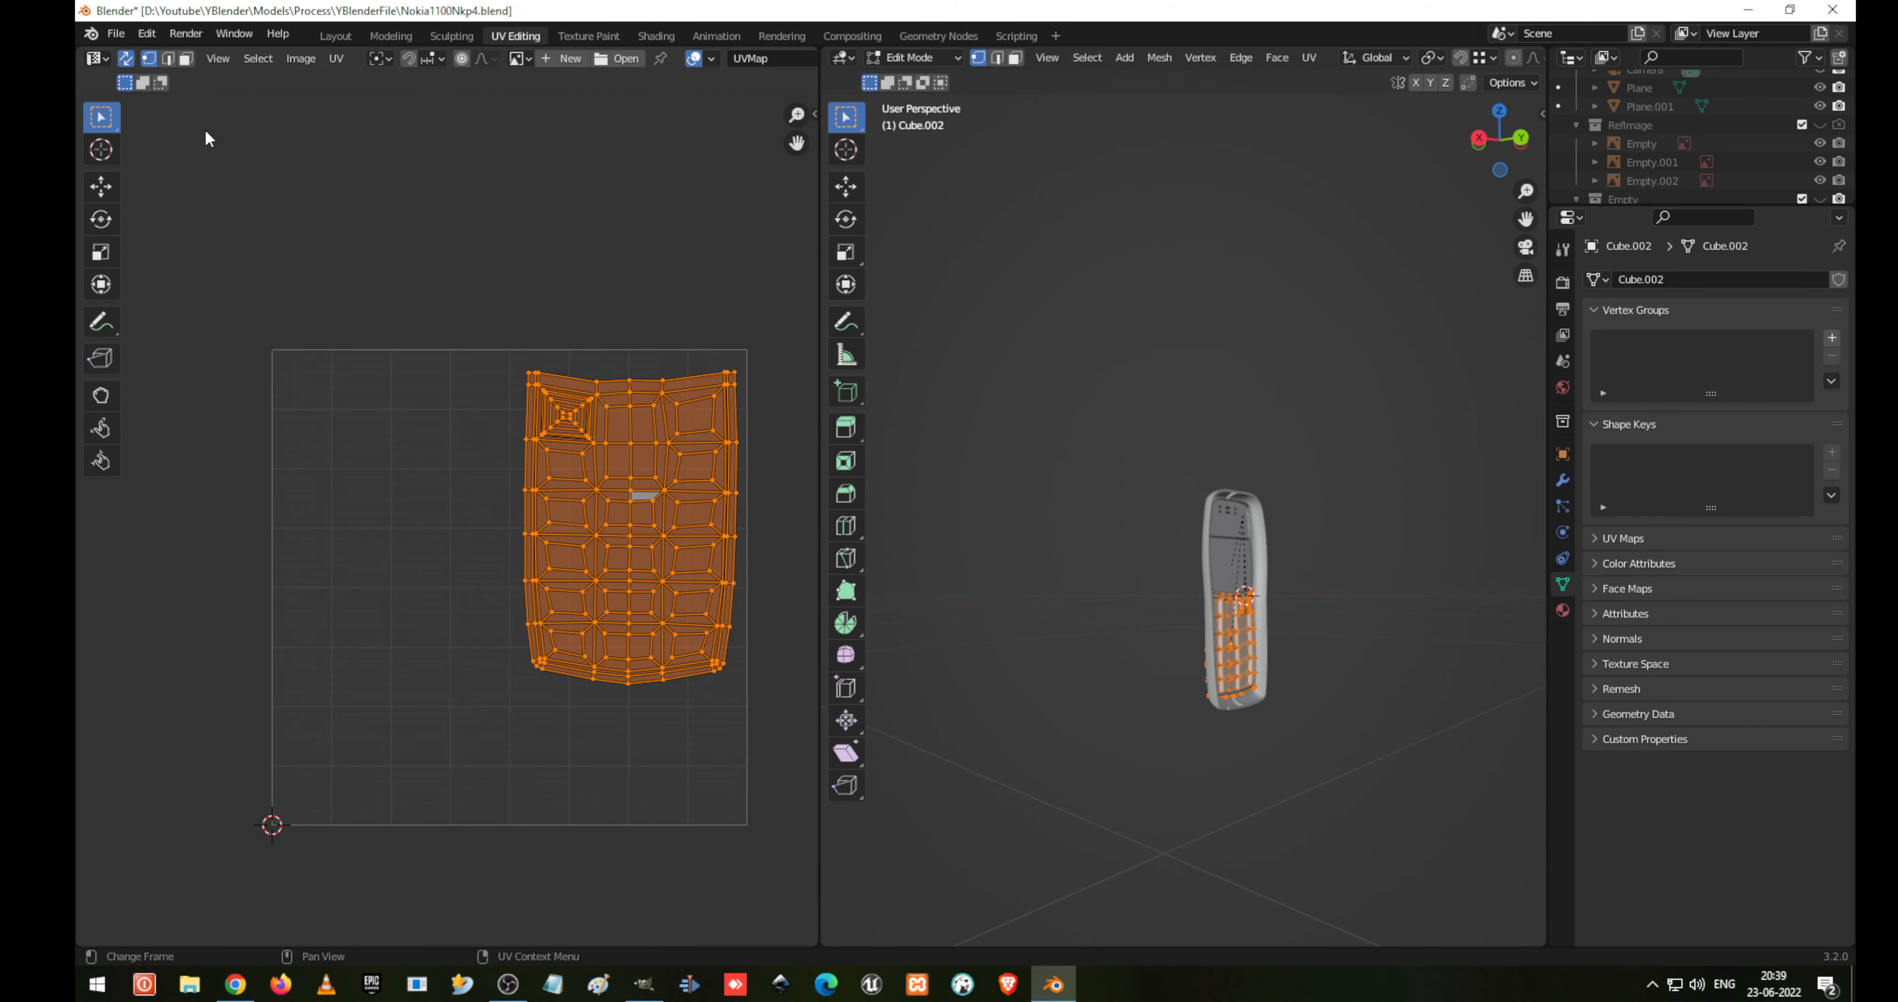
click(1562, 609)
middle_drag(1114, 585, 1056, 659)
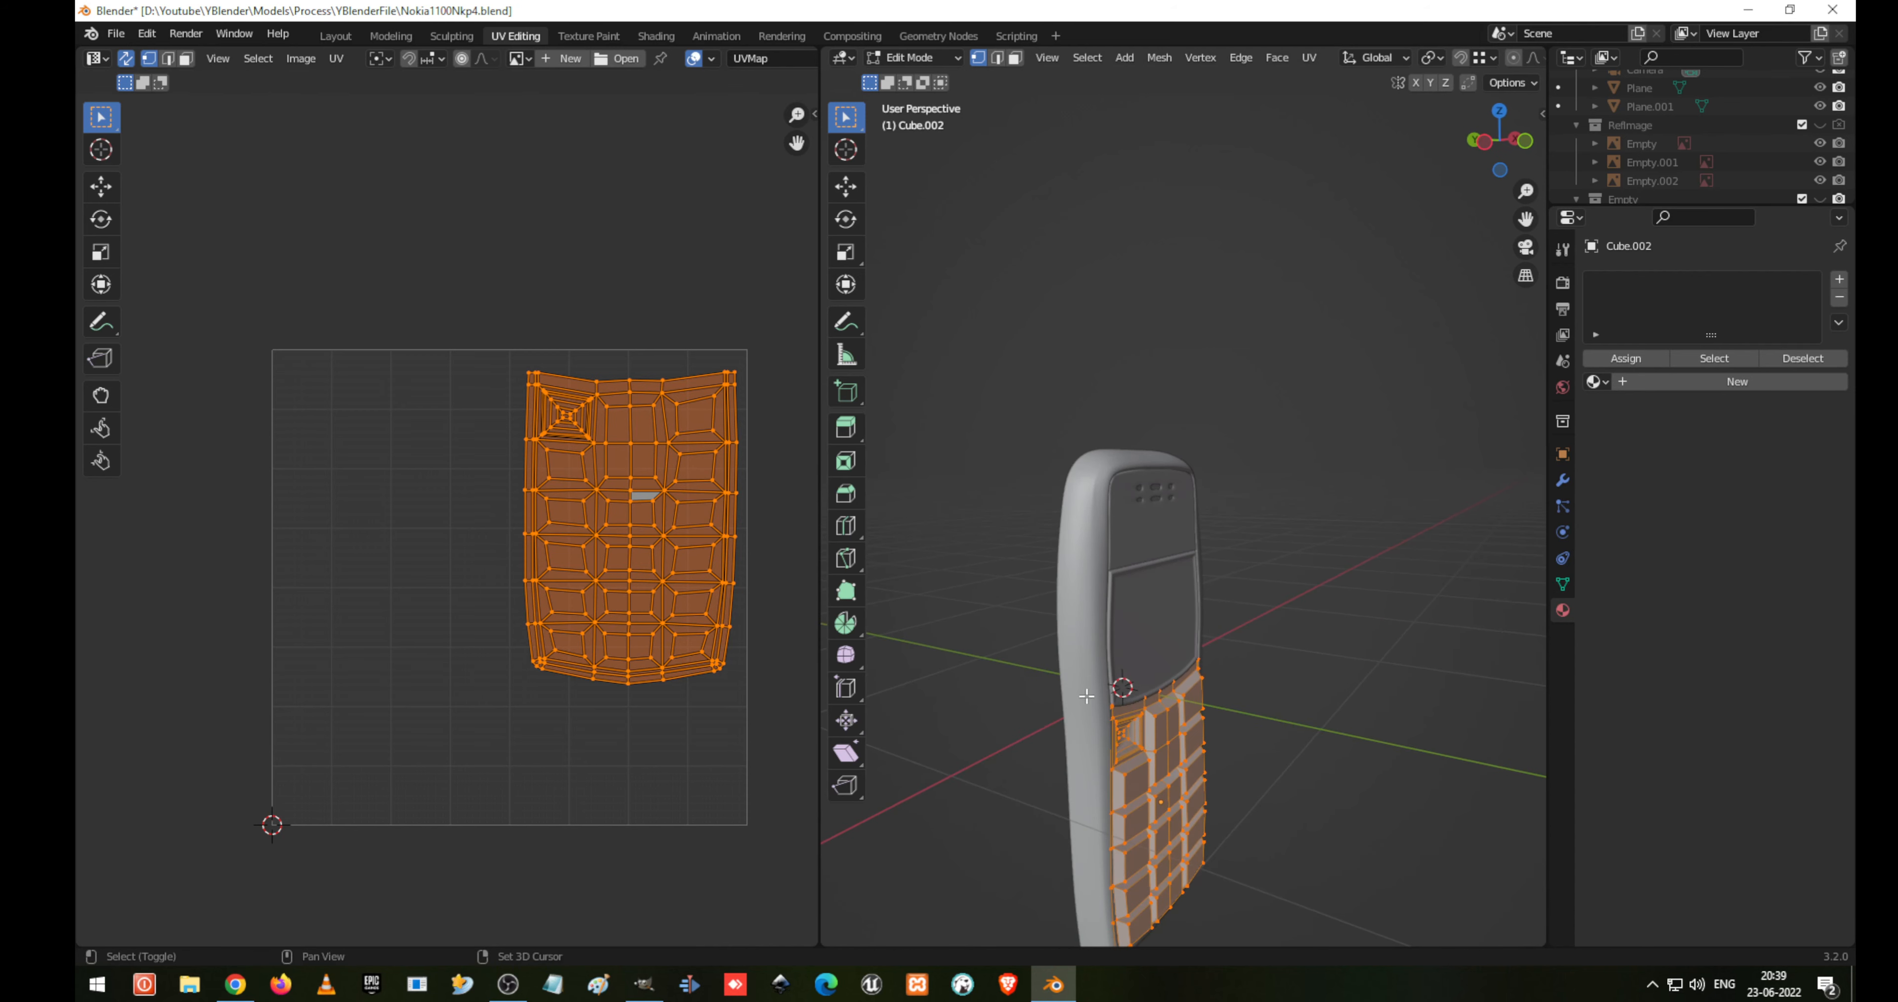
shift+middle_drag(1121, 777, 1030, 559)
scroll(1029, 557, up, 2)
shift+middle_drag(989, 457, 1124, 582)
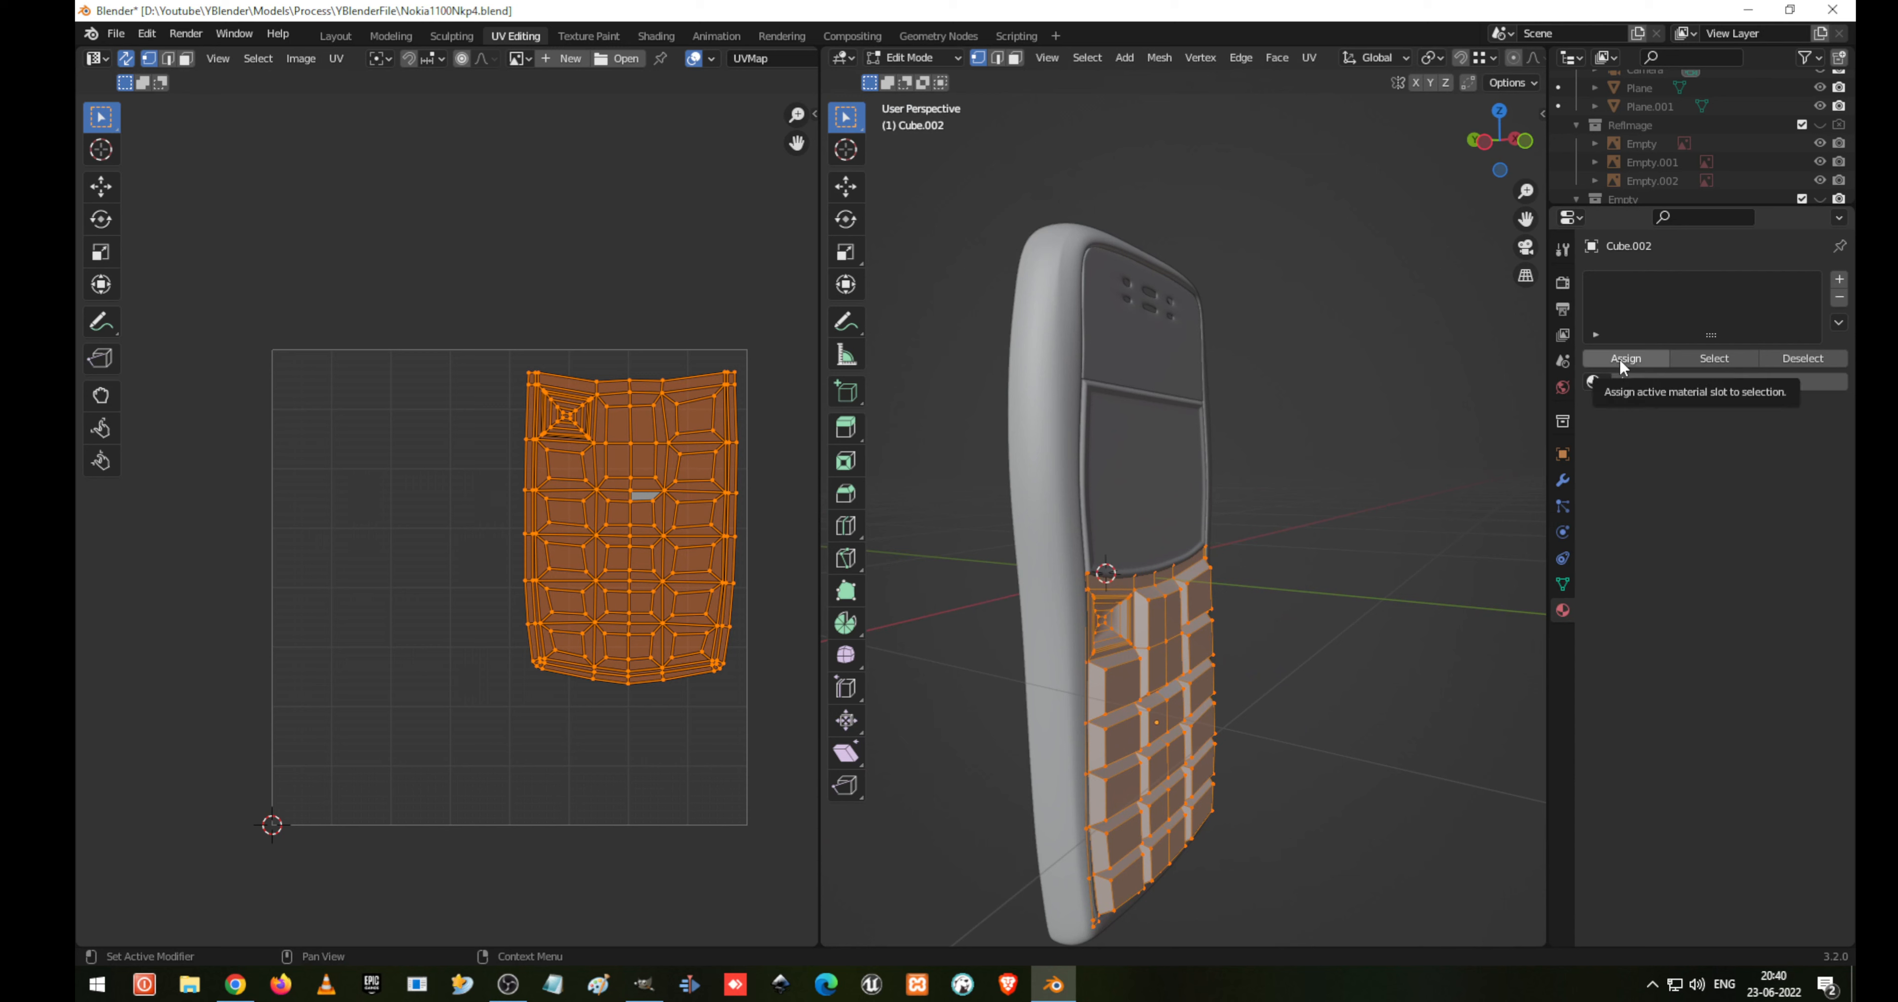
click(1633, 383)
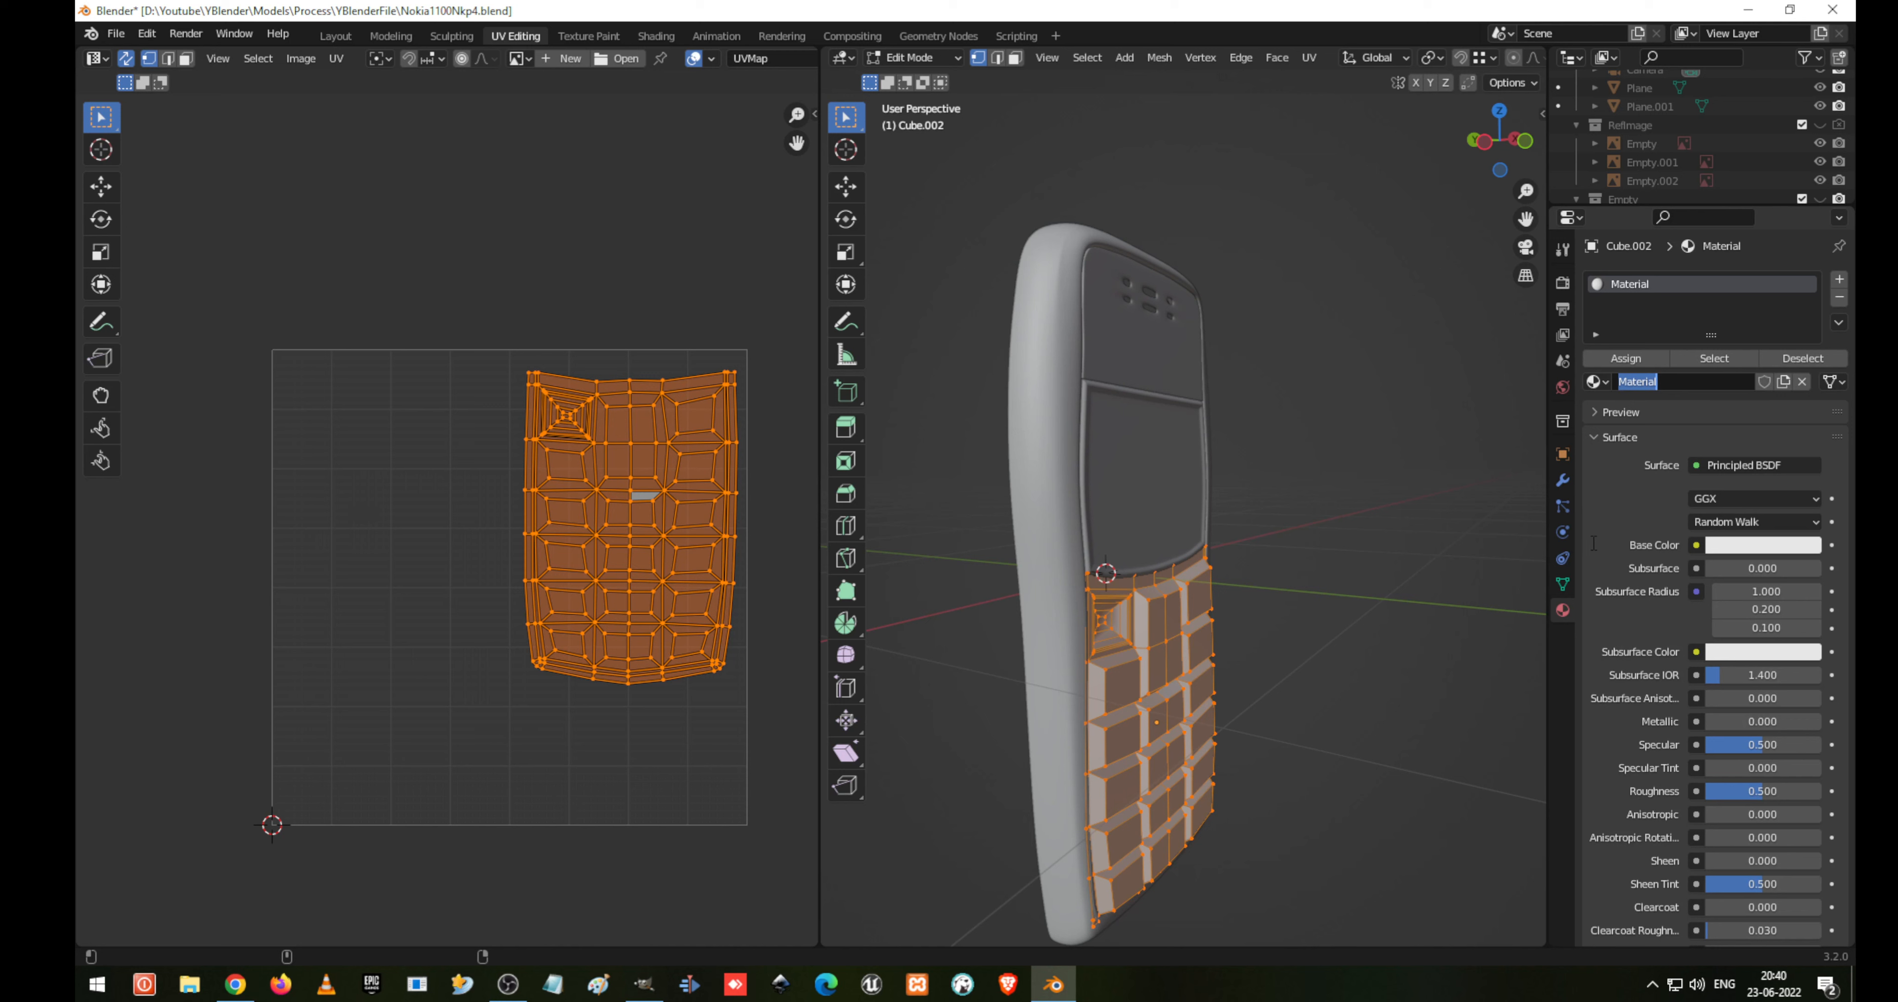
text(NokiaTex)
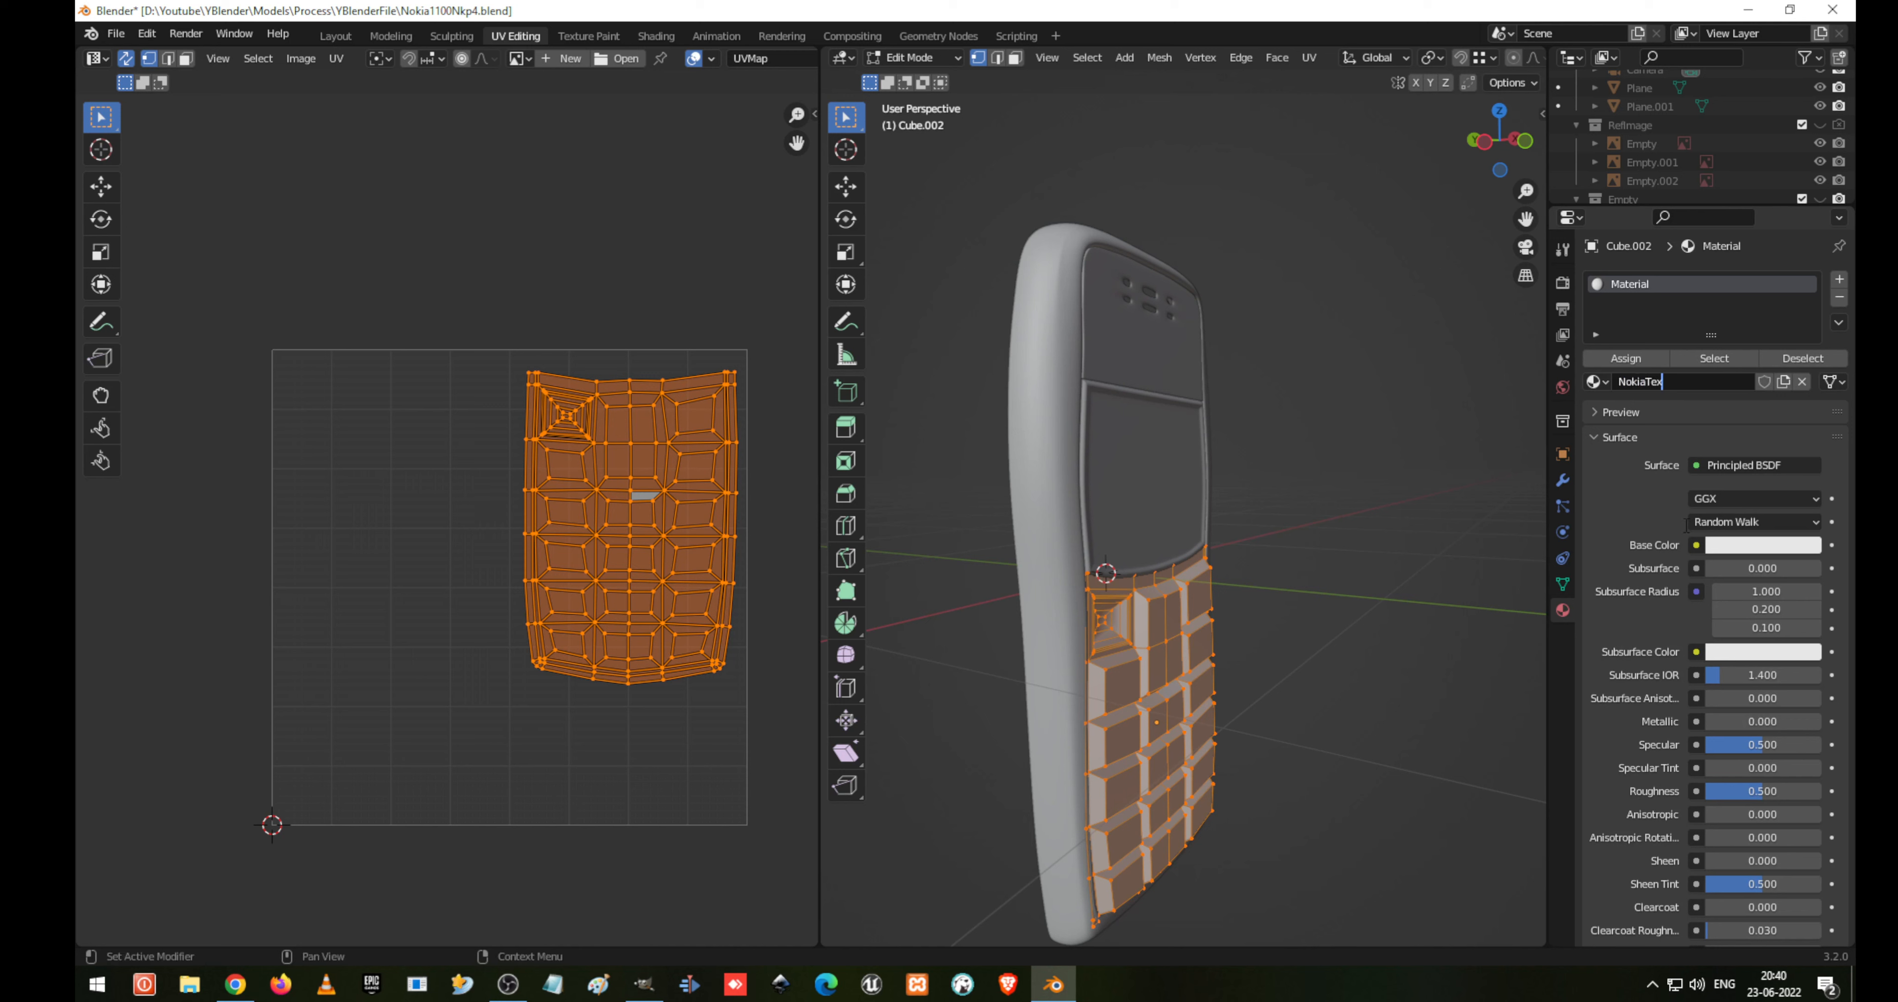
key(Return)
Show the NokiaTex material's nodes in the Shading workspace and enlarge the node editor area
click(653, 36)
middle_drag(728, 700, 825, 688)
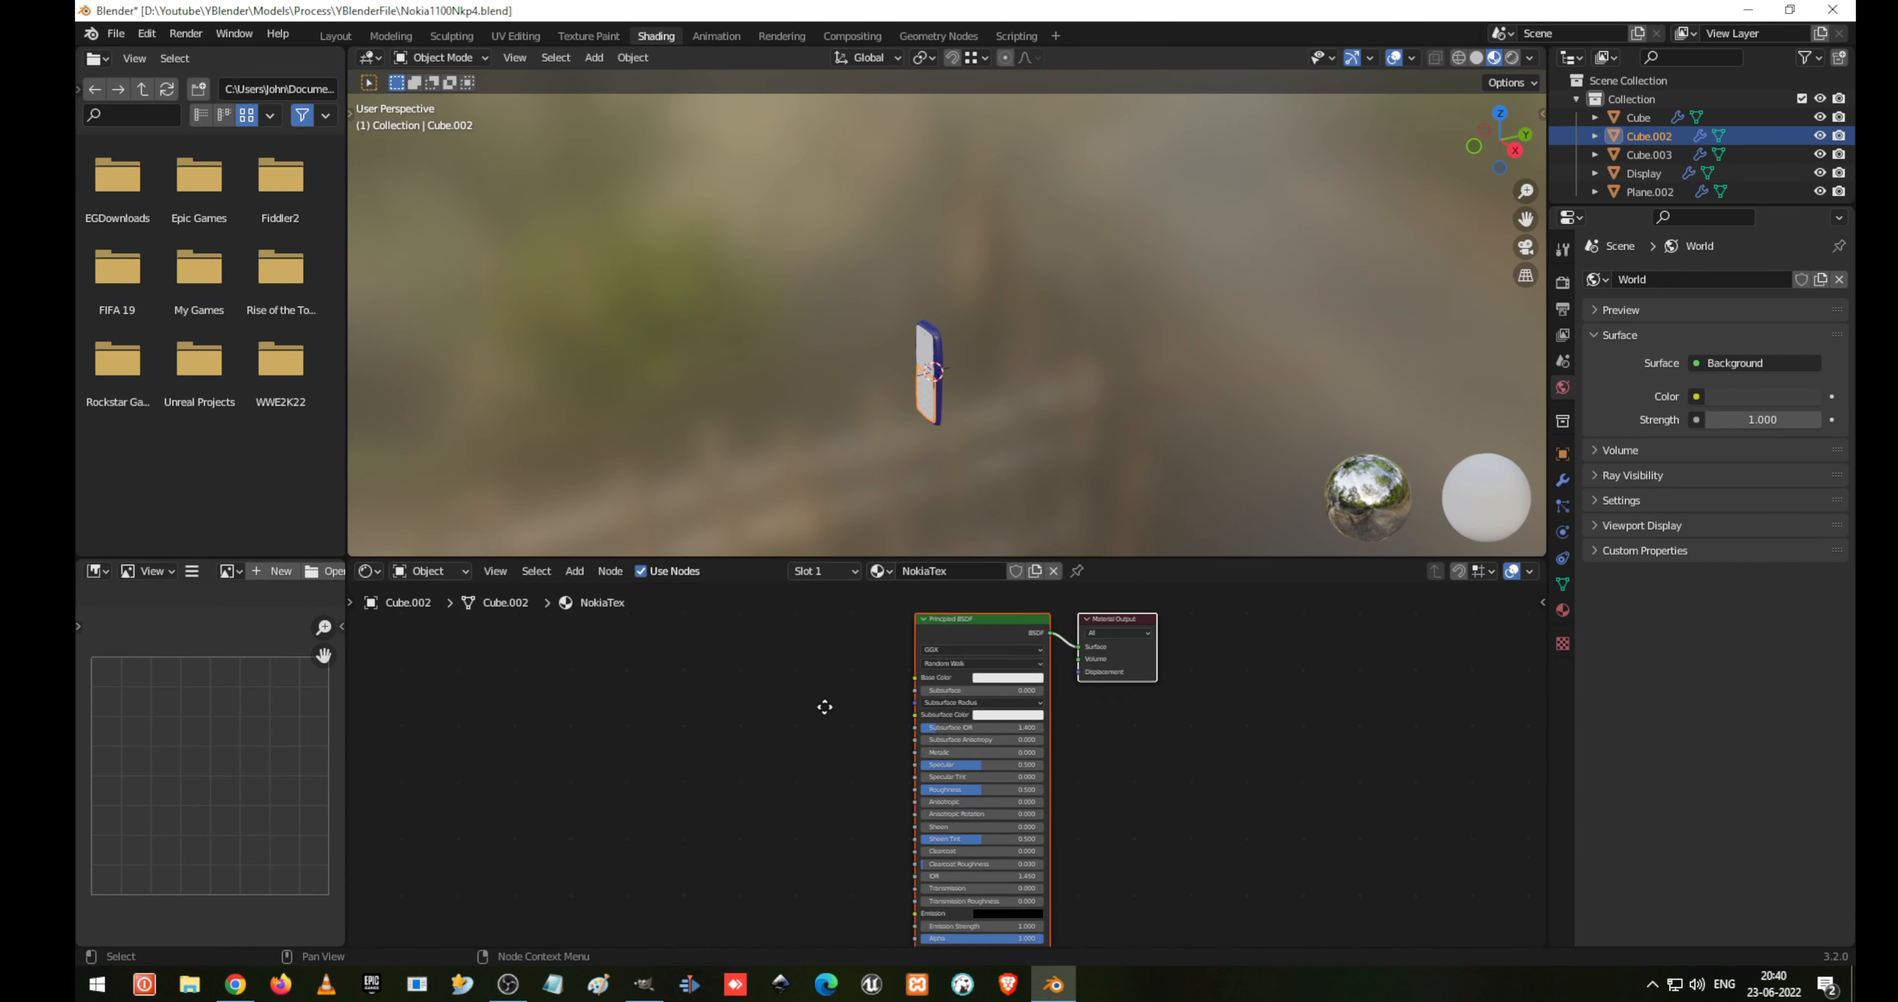
drag(1012, 556, 1020, 254)
scroll(825, 557, up, 2)
scroll(946, 576, up, 3)
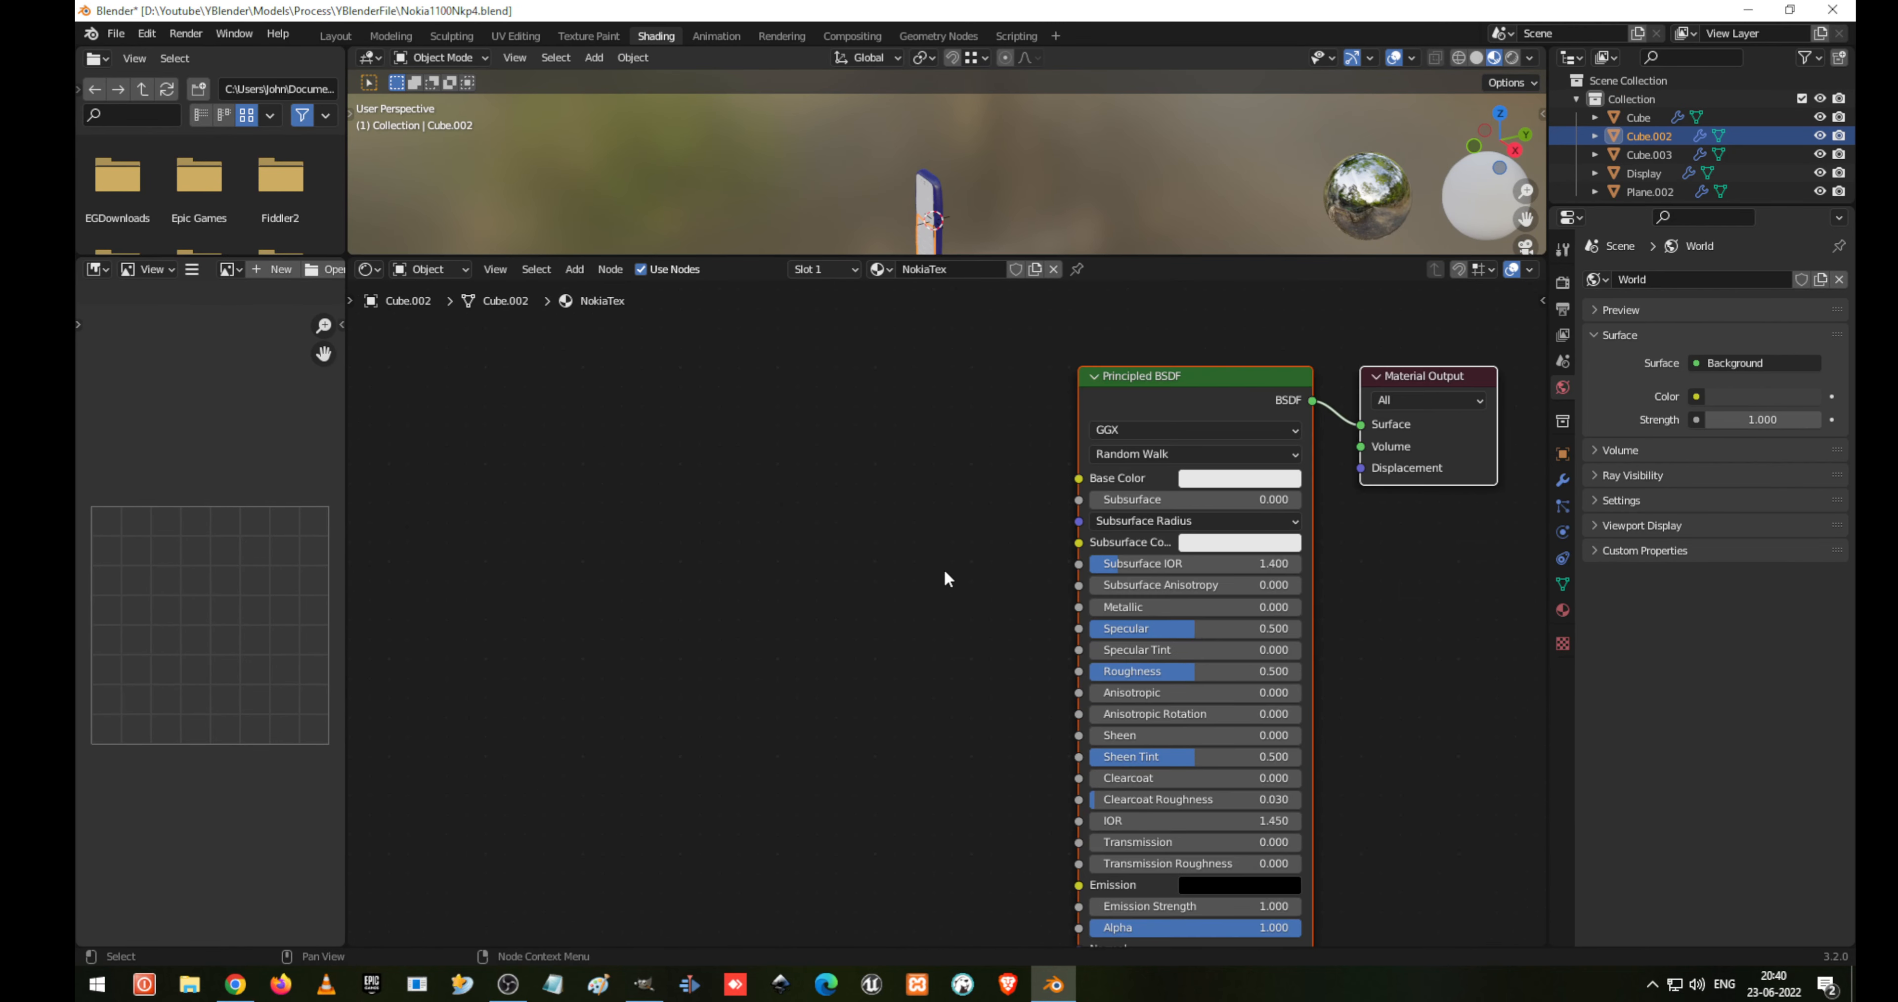
Add an Image Texture node beside the Principled BSDF in the NokiaTex material
middle_drag(879, 543, 813, 502)
scroll(839, 525, up, 2)
middle_drag(854, 605, 864, 670)
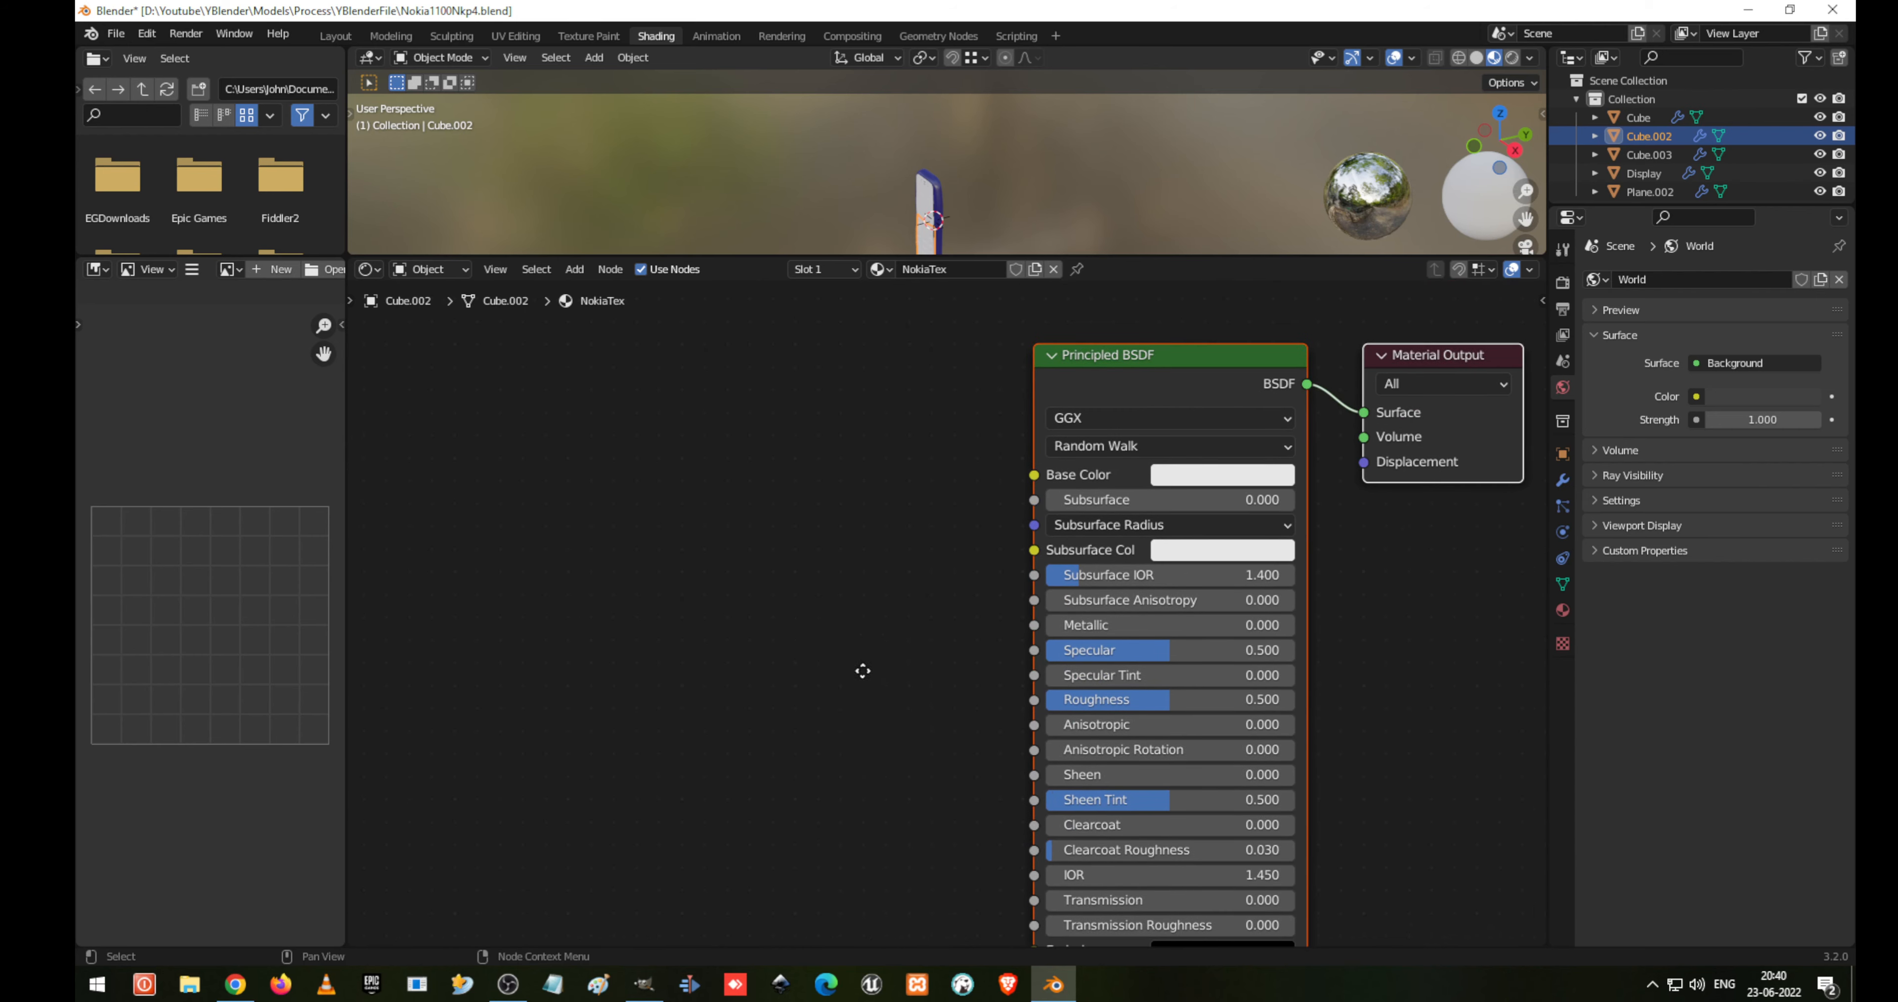
click(609, 558)
key(shift+a)
click(511, 473)
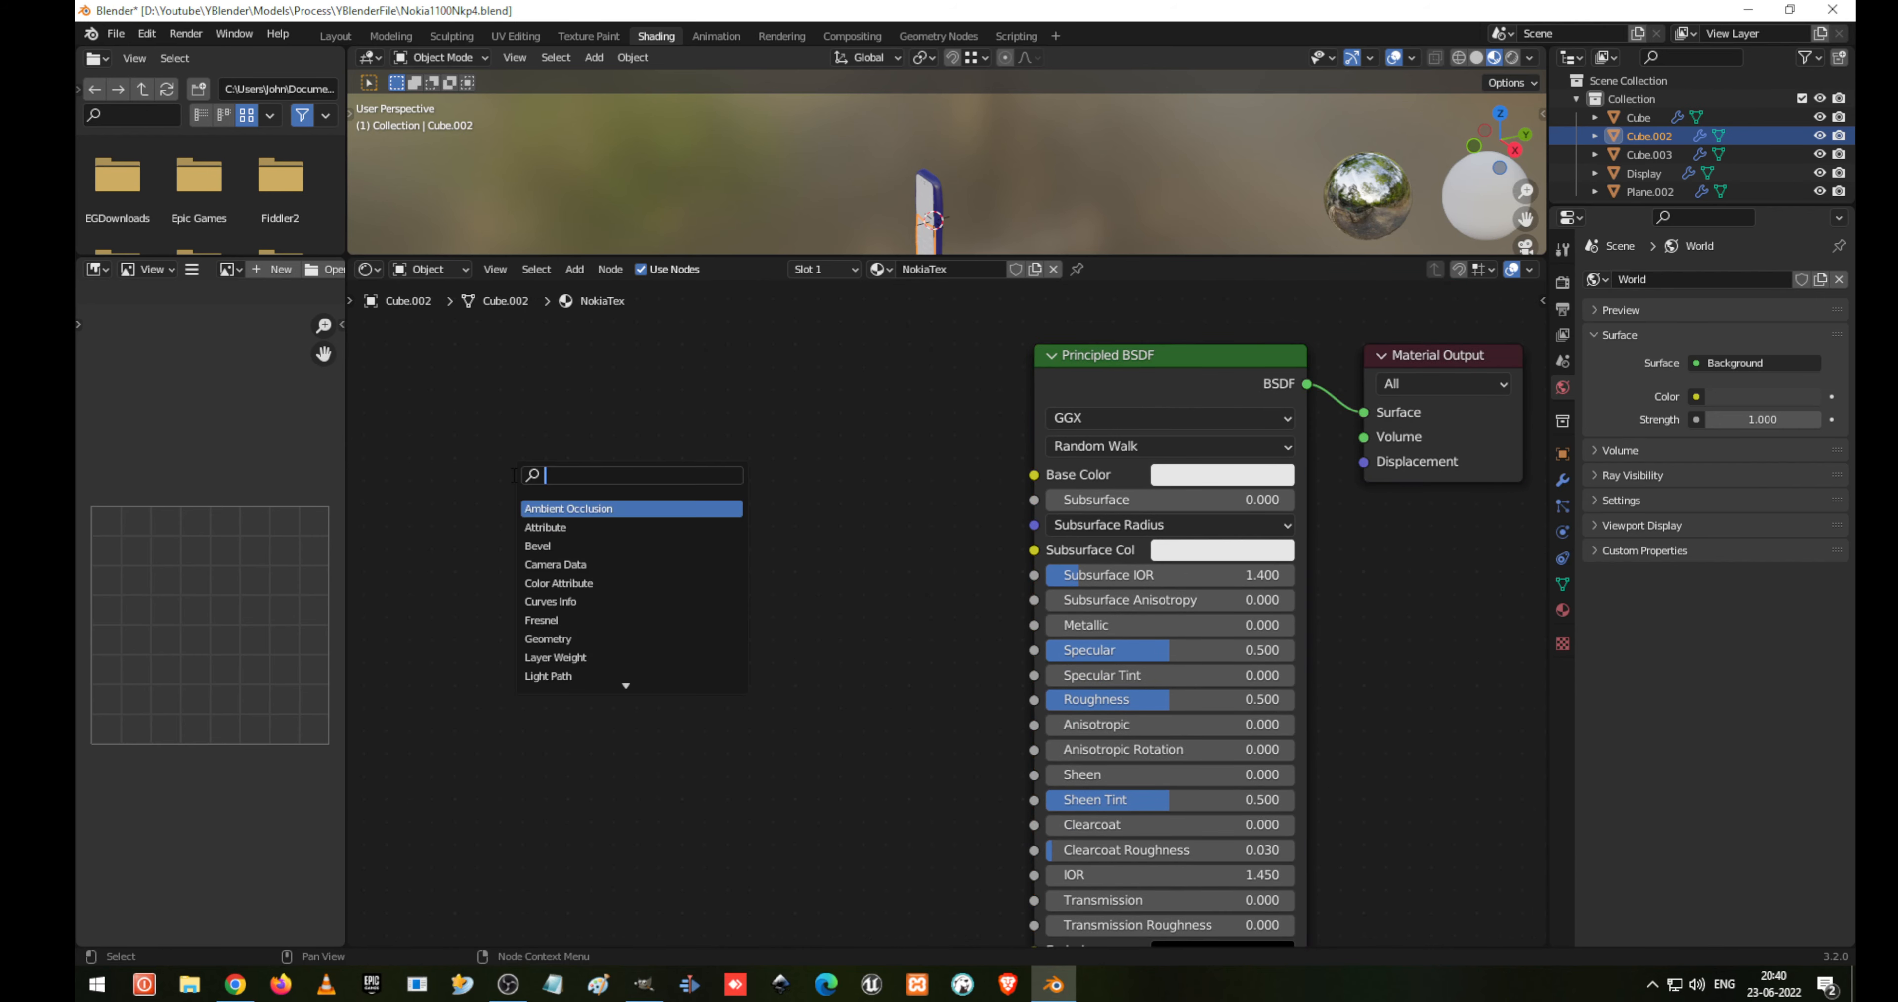
text(image)
key(Return)
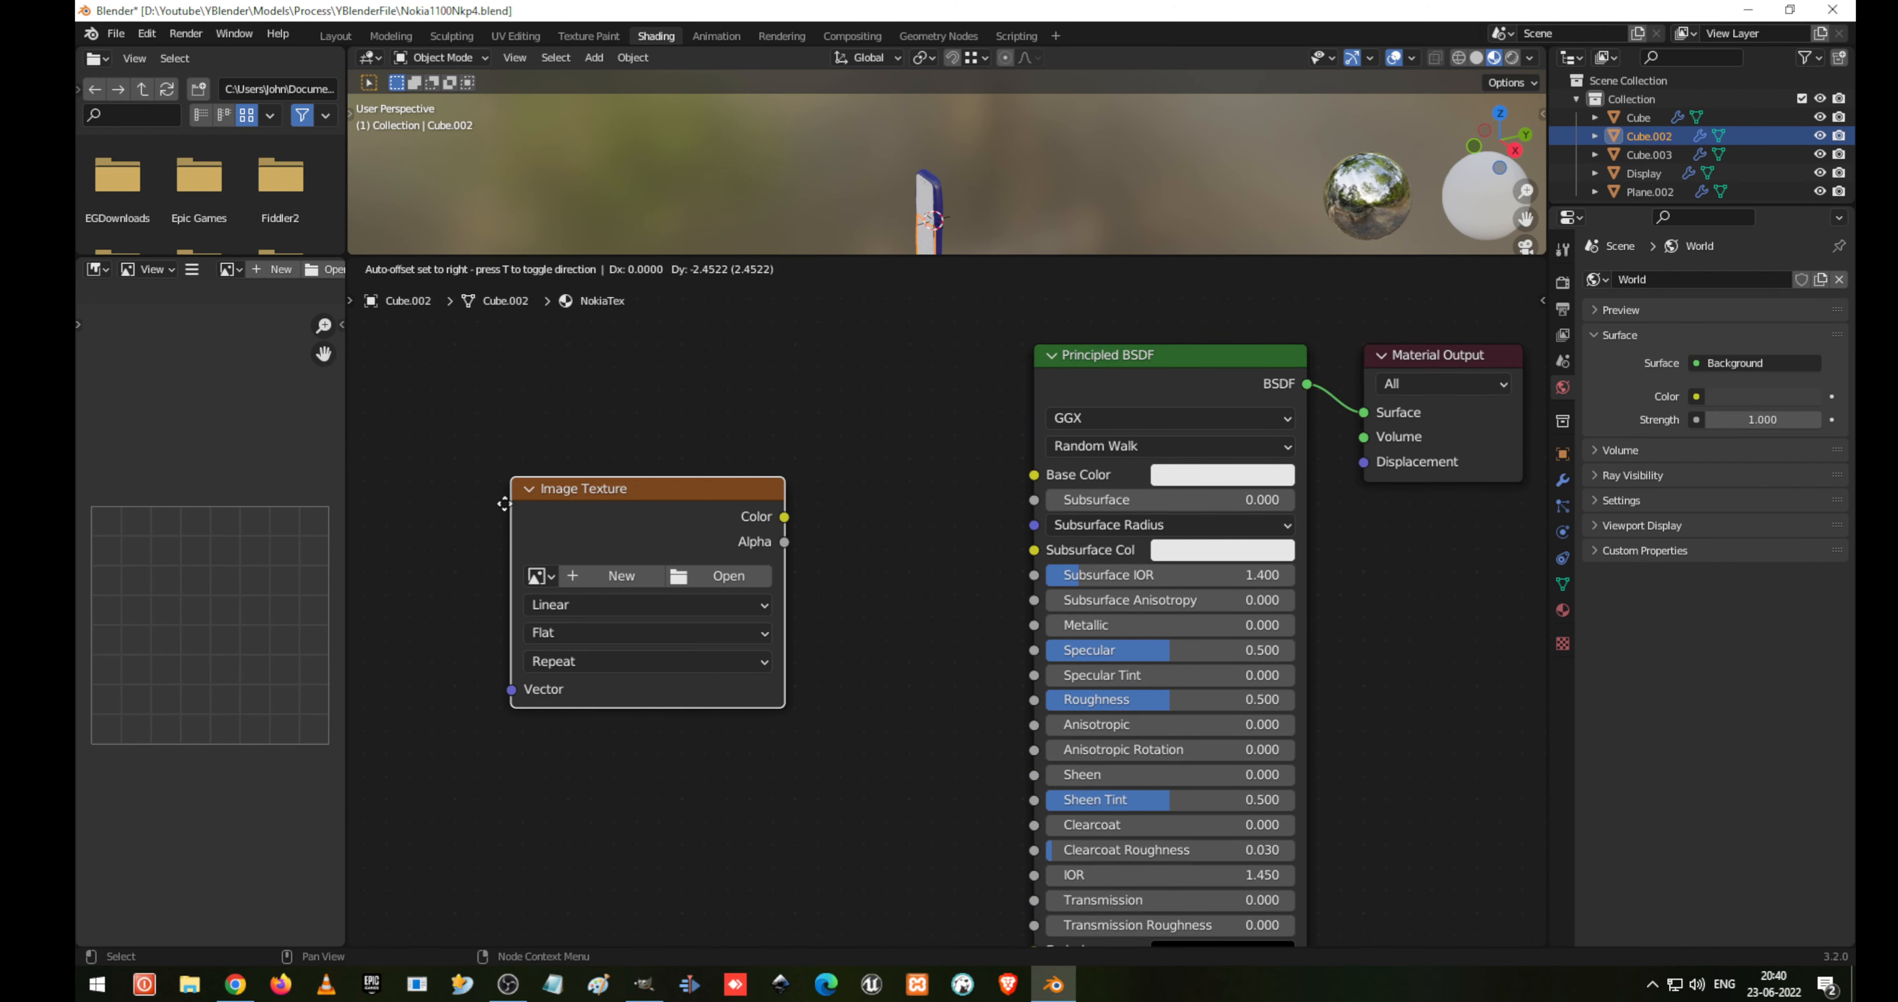
click(495, 492)
Load Untitled.png from the Desktop into the Image Texture node and connect its Color output to the Principled BSDF's Base Color
click(706, 549)
click(559, 376)
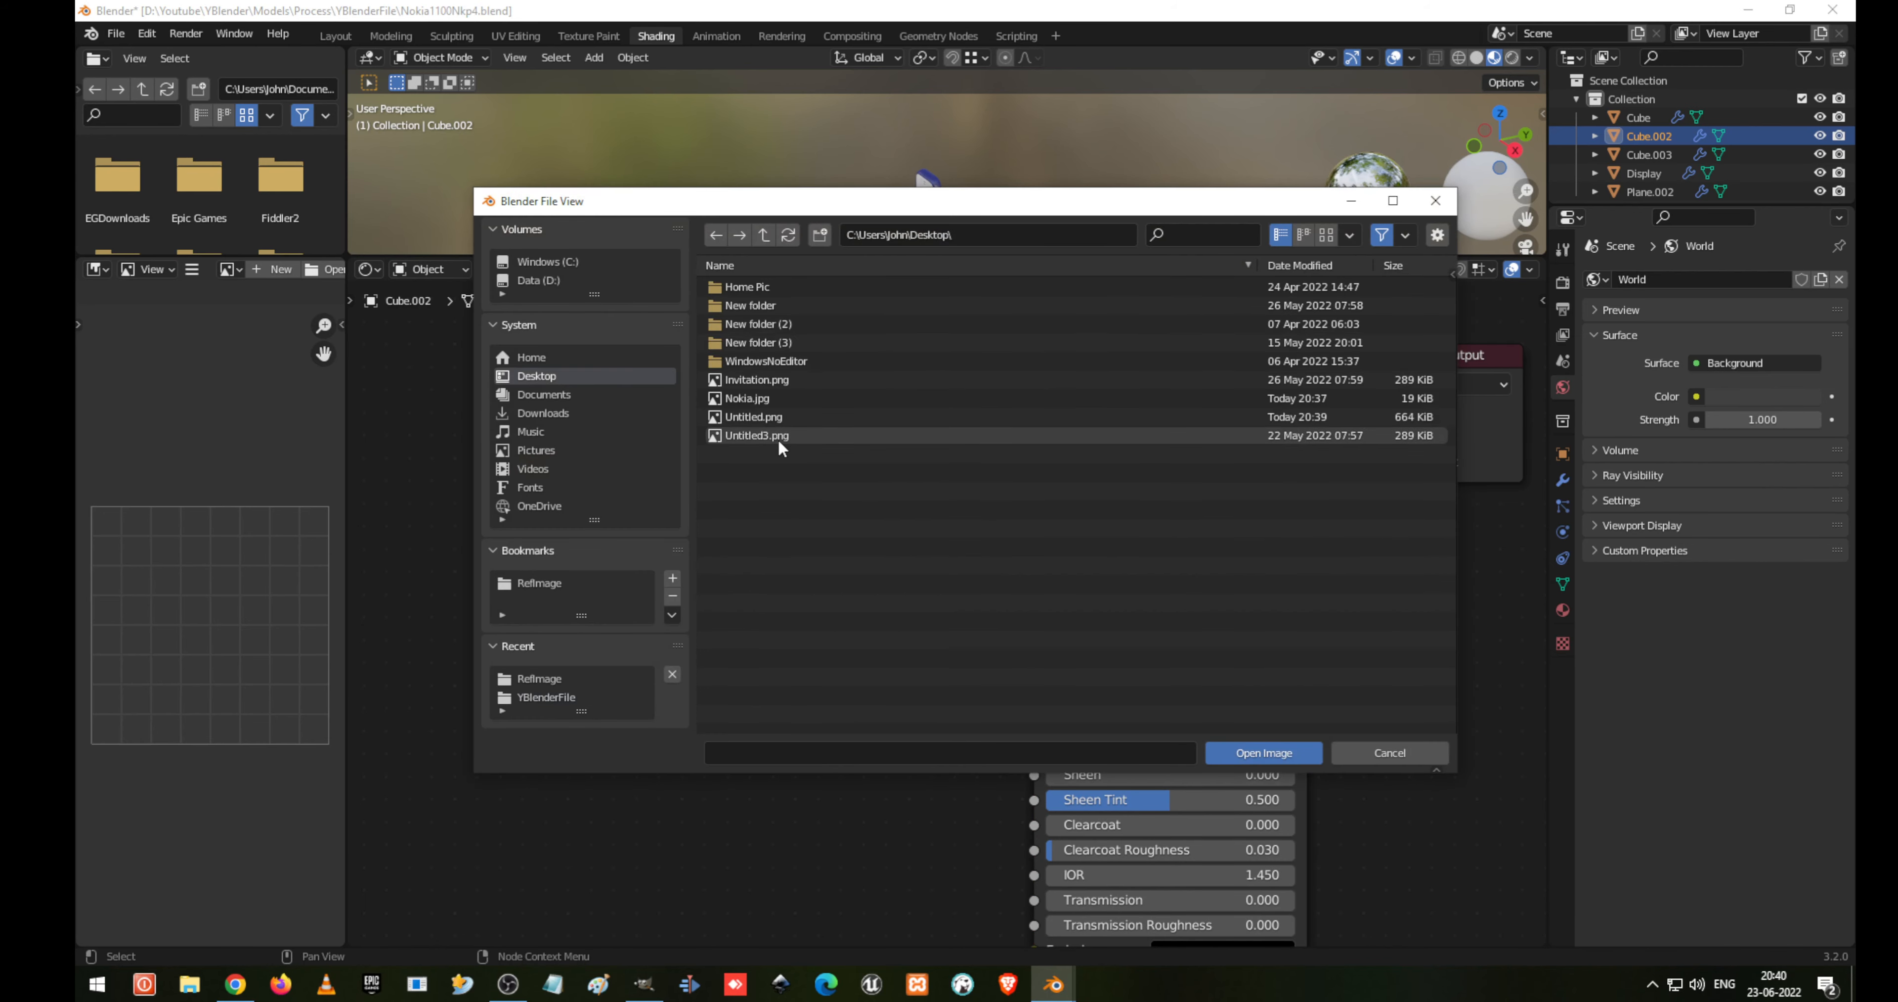
double_click(781, 416)
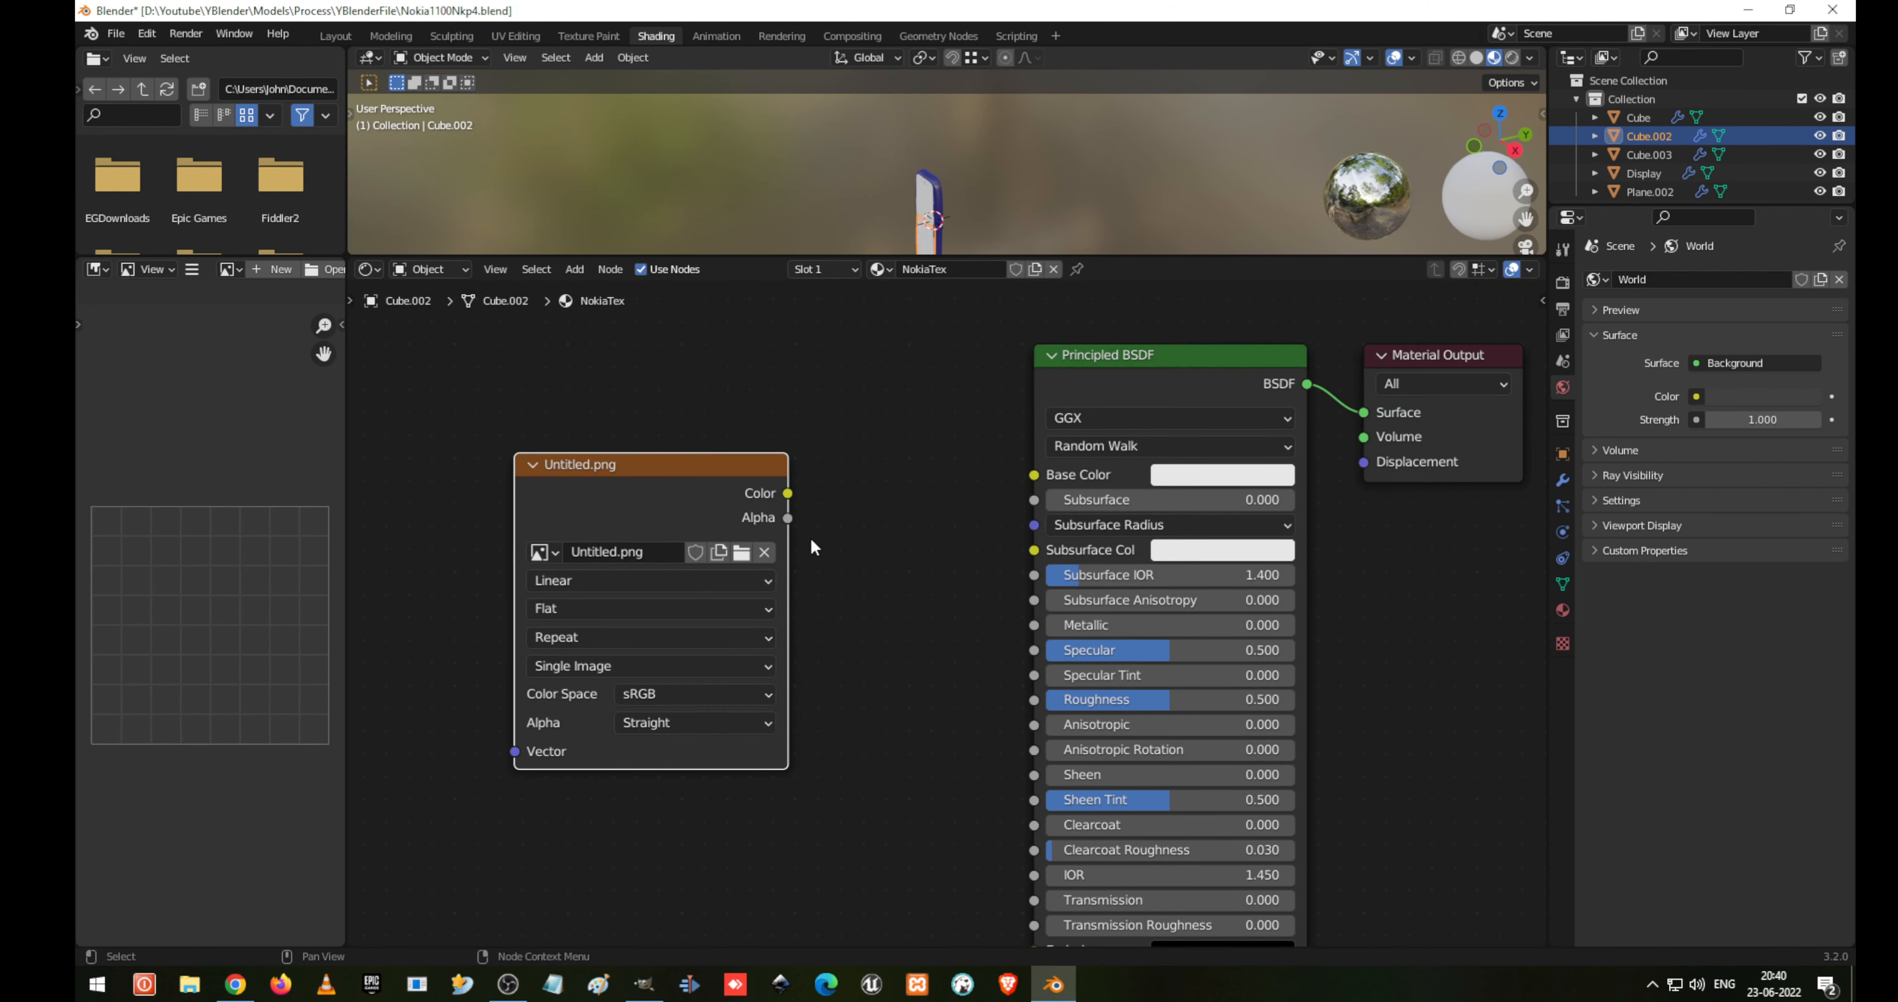
drag(788, 493, 1034, 481)
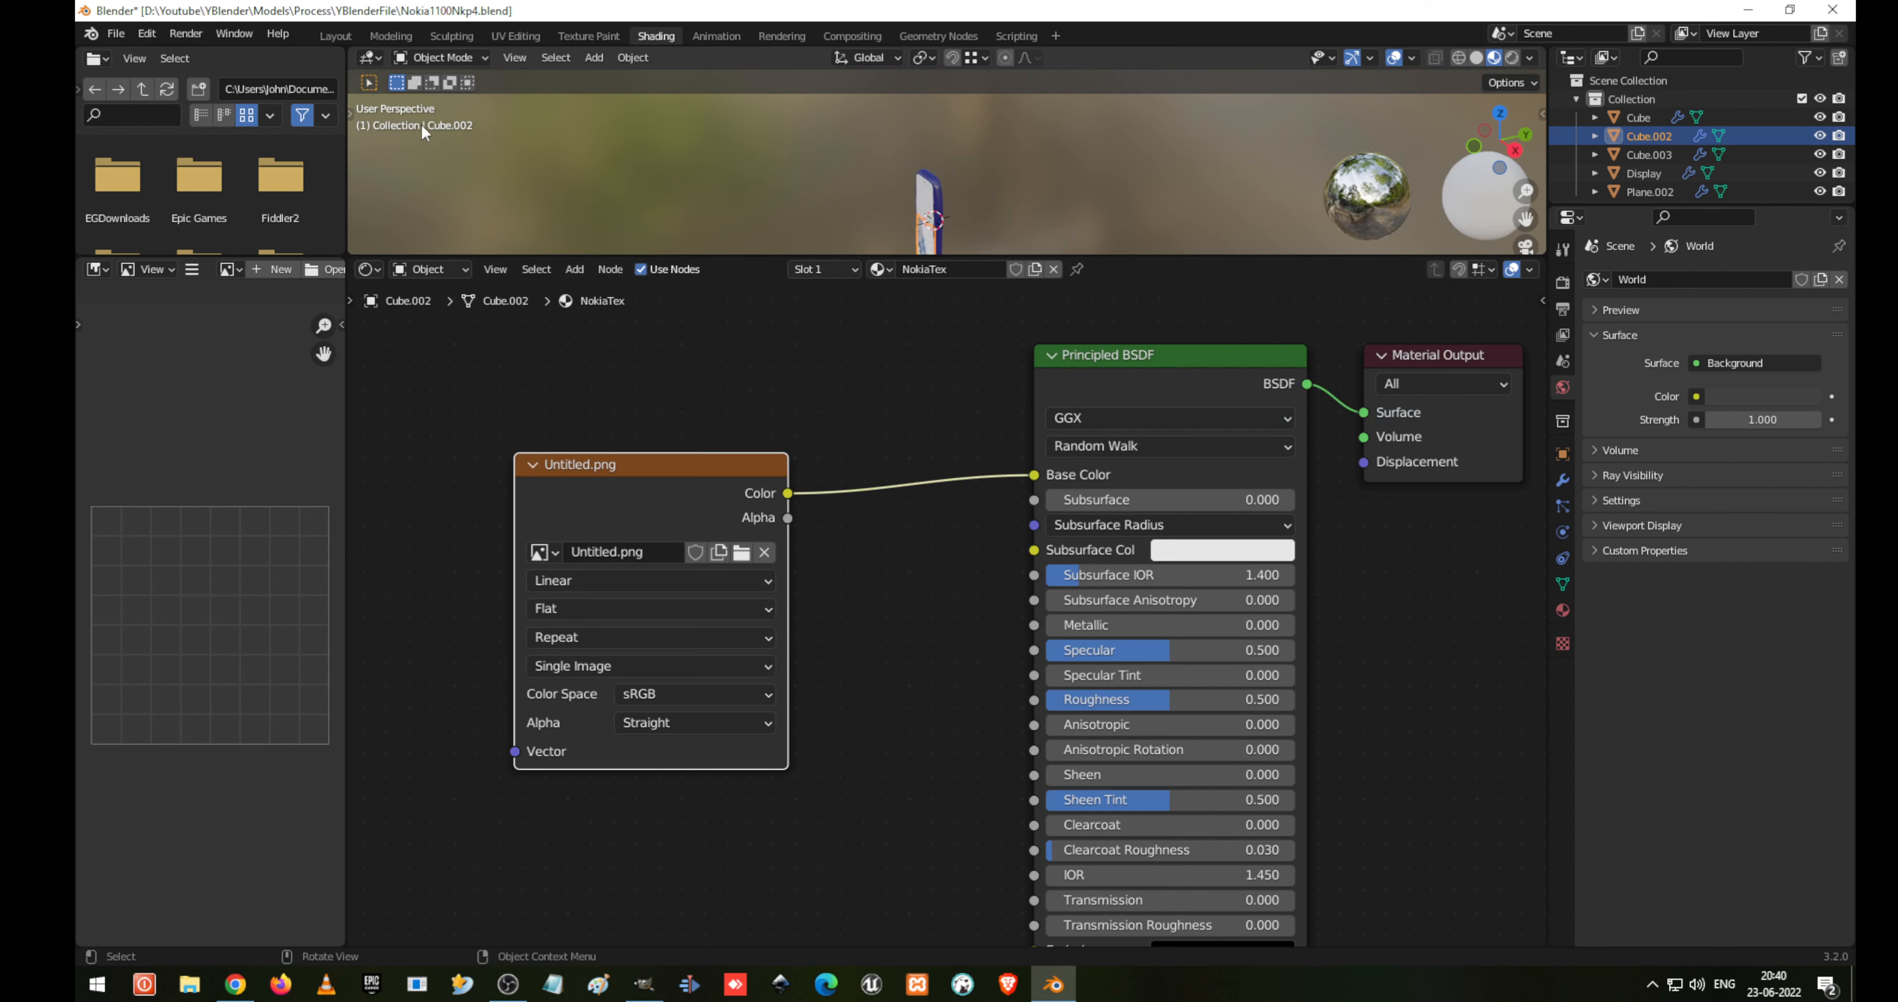
In the UV Editing workspace, move the keypad's UVs over the front-facing phone picture and show the model with material preview shading
click(519, 35)
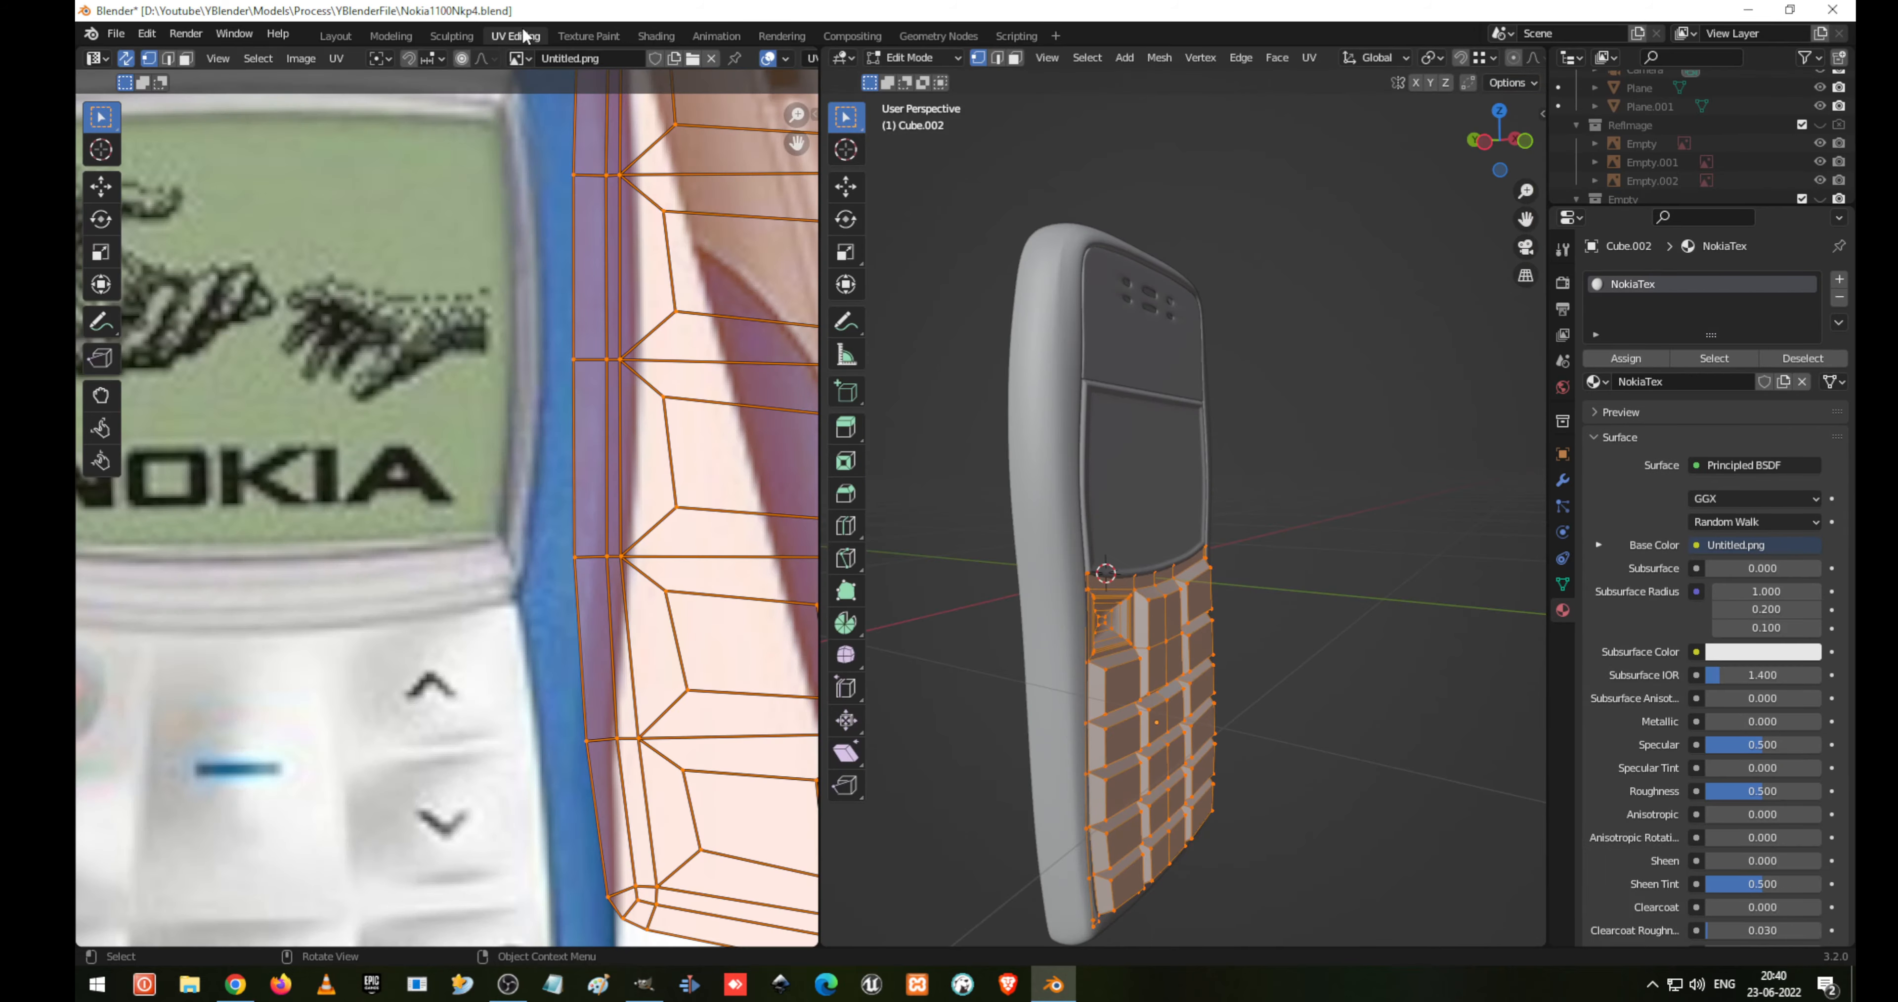
scroll(469, 627, down, 5)
scroll(473, 560, up, 1)
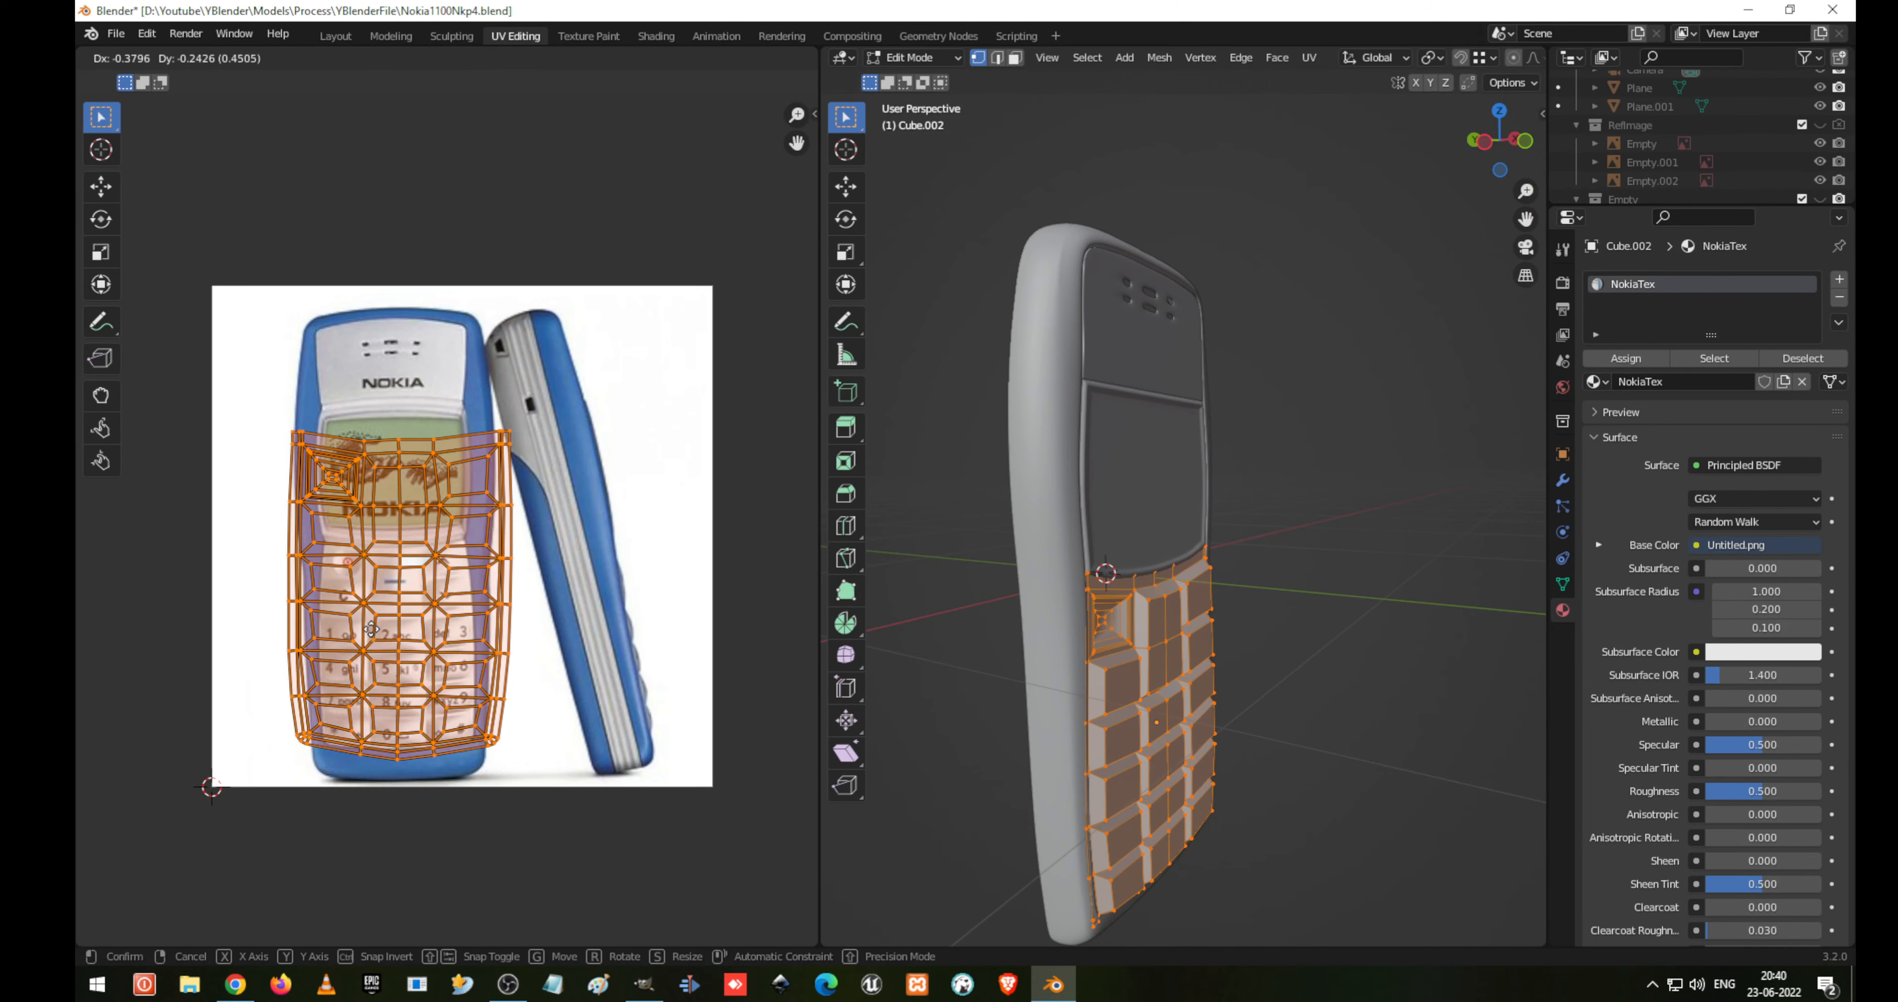
click(359, 654)
key(z)
click(1153, 607)
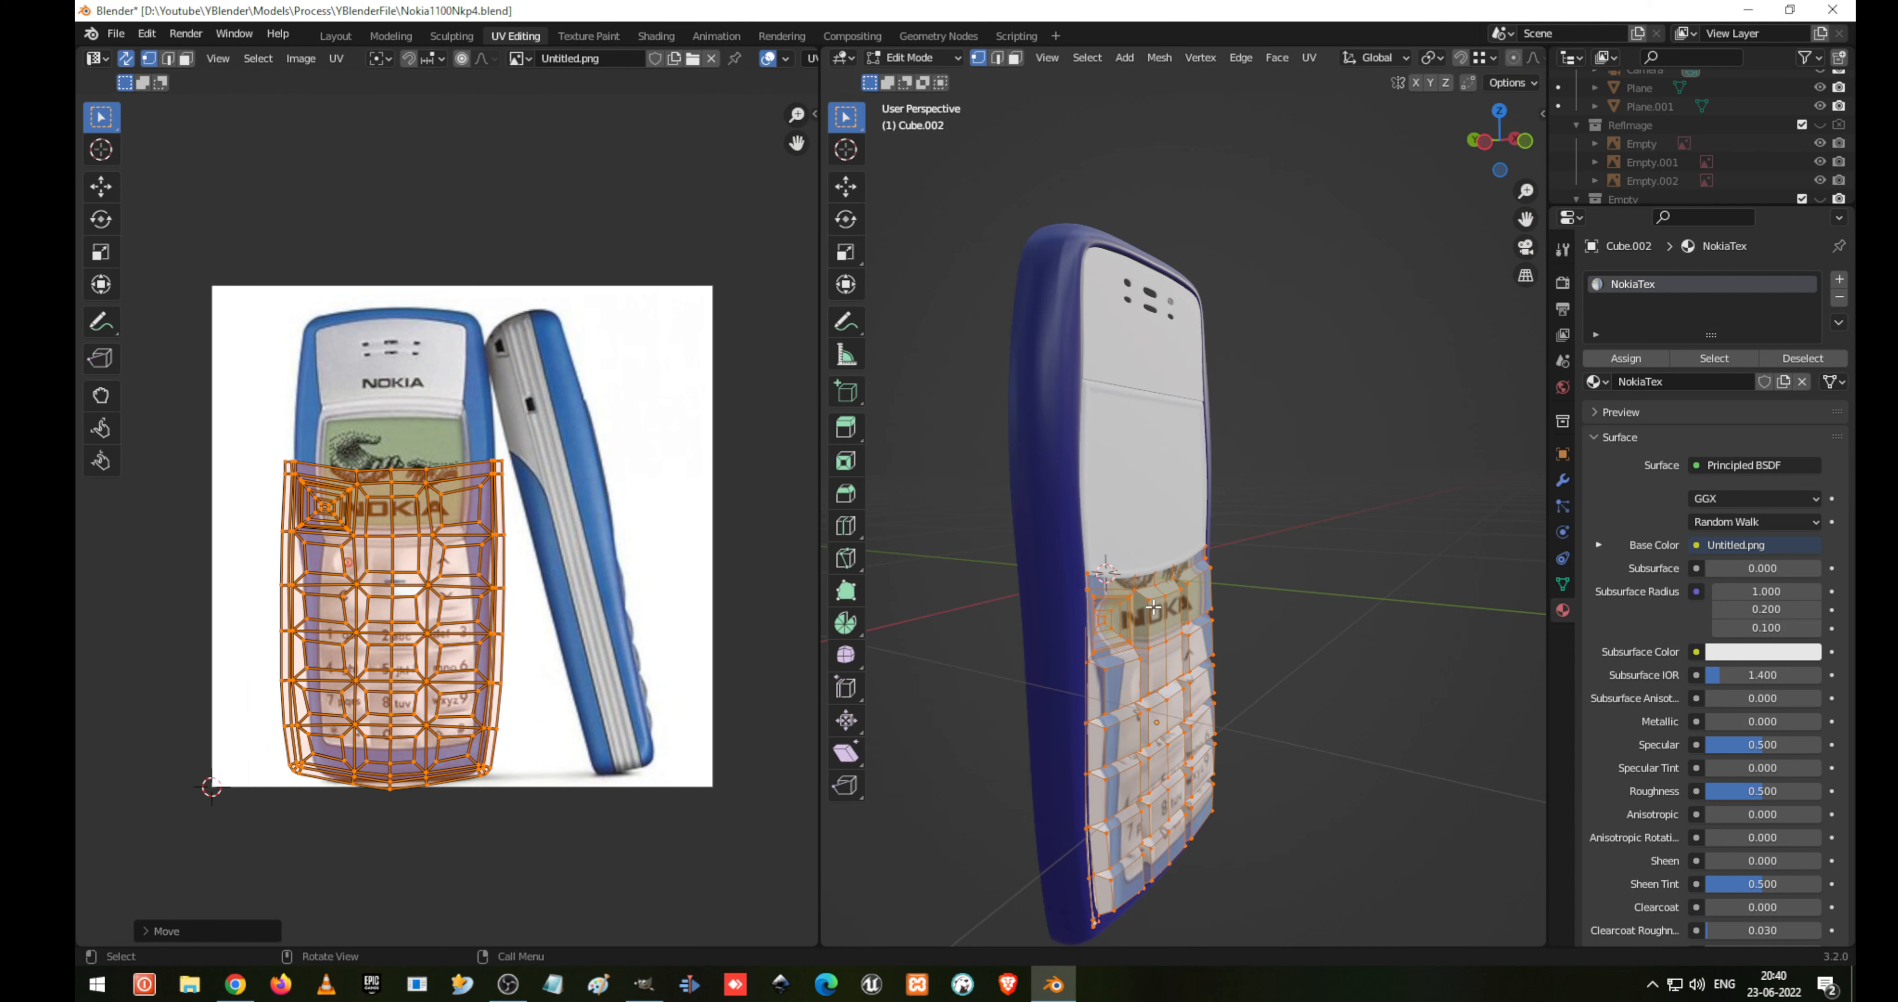
middle_drag(1272, 545, 1280, 499)
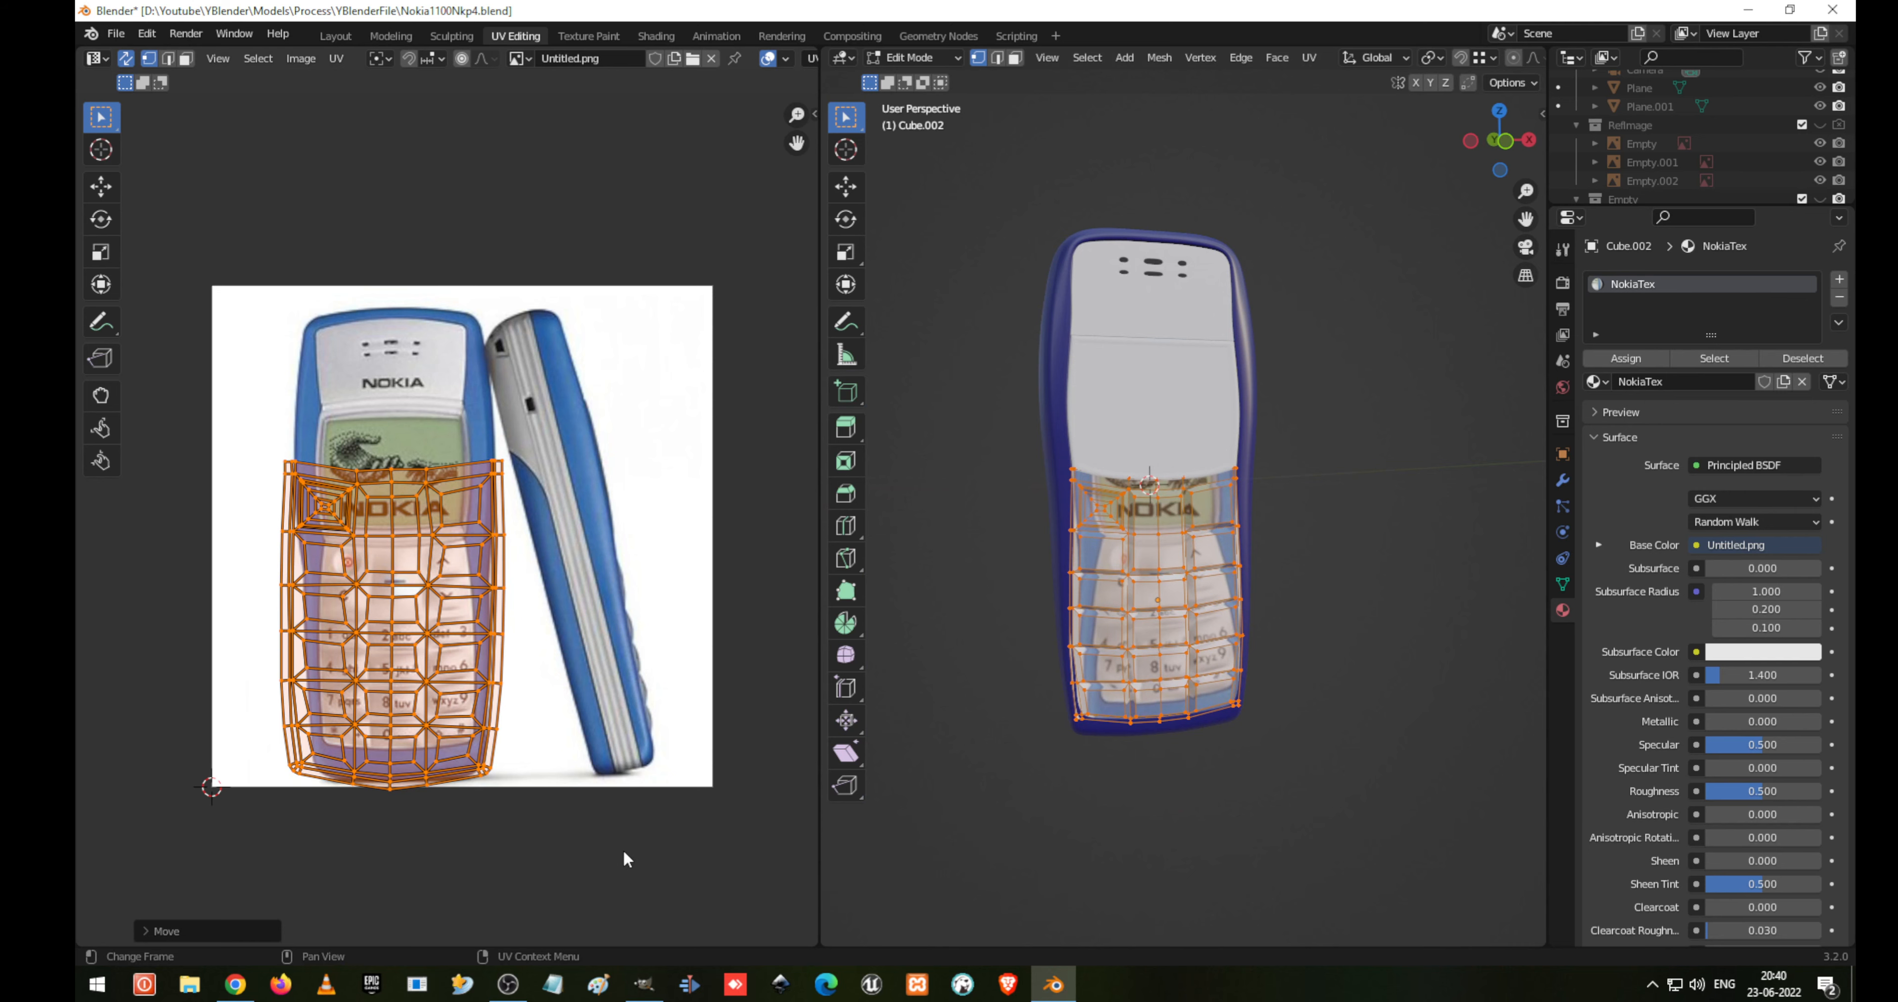
Scale down the keypad's UVs and shift them about 0.01 in X and -0.04 in Y onto the pictured keys
key(s)
click(554, 801)
scroll(441, 685, up, 3)
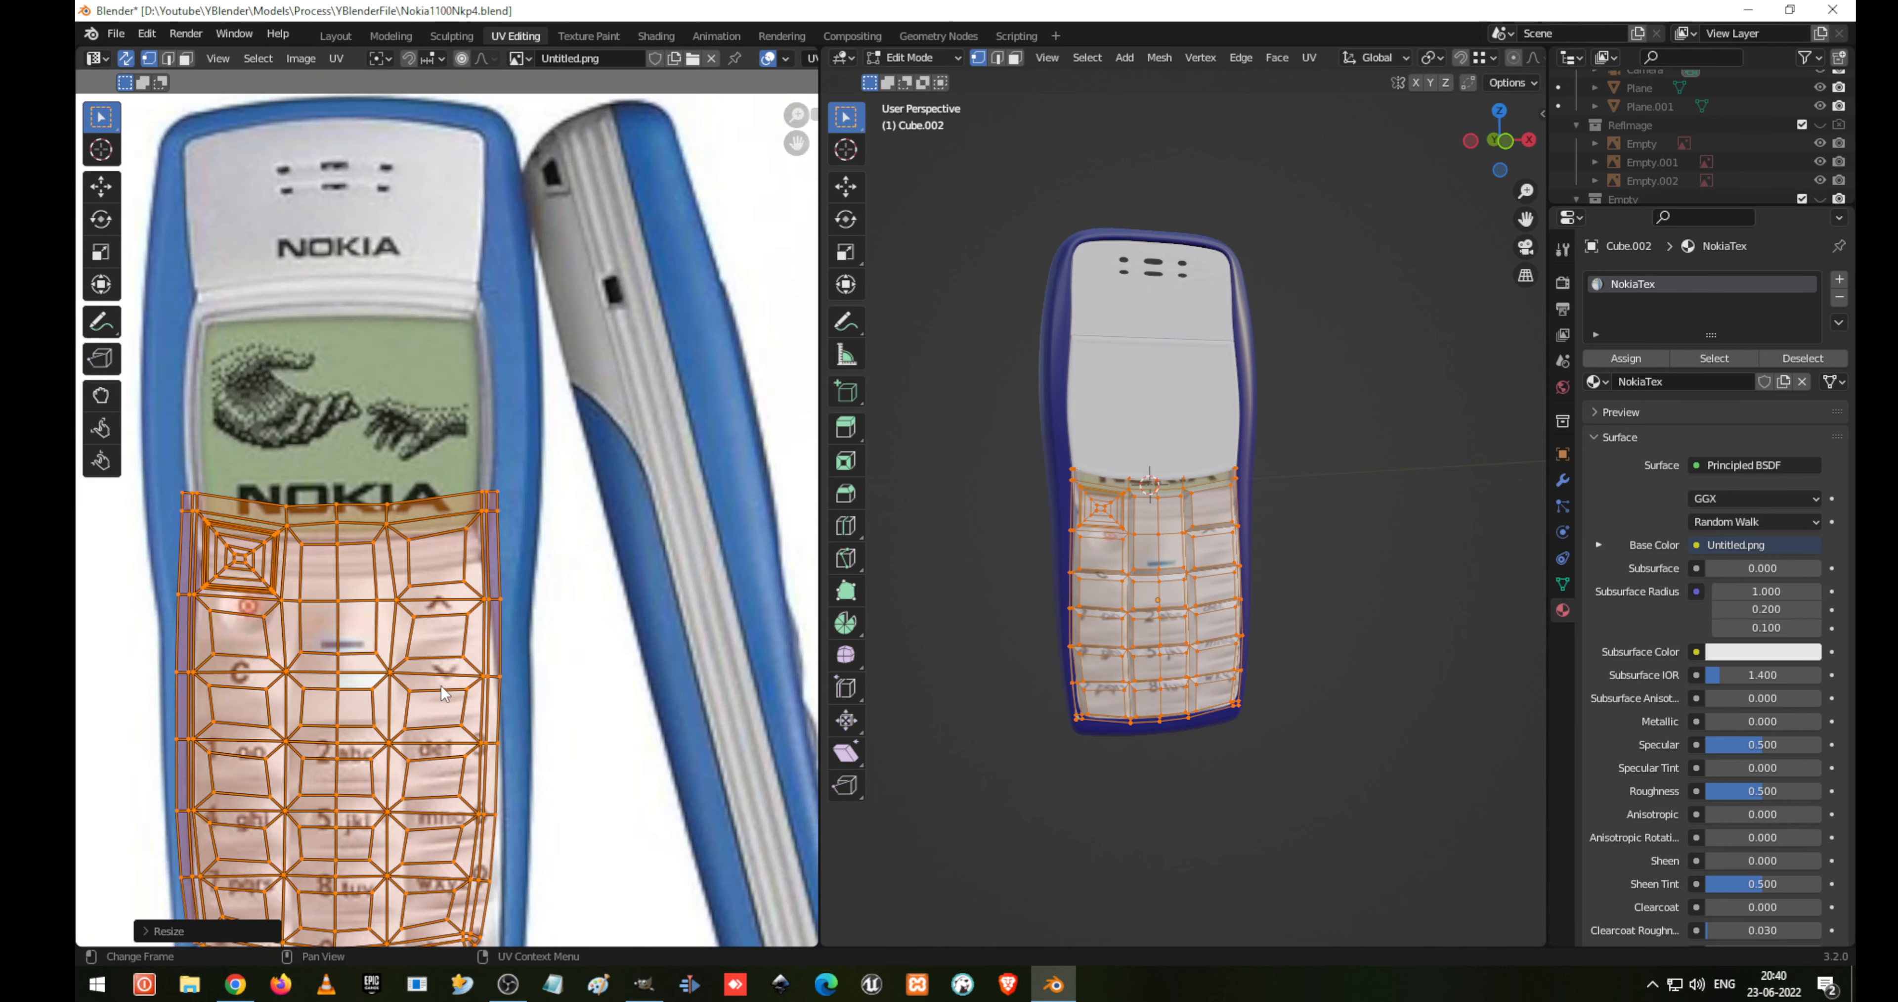
scroll(440, 685, up, 2)
shift+middle_drag(441, 685, 658, 389)
scroll(590, 527, down, 1)
shift+middle_drag(585, 529, 540, 488)
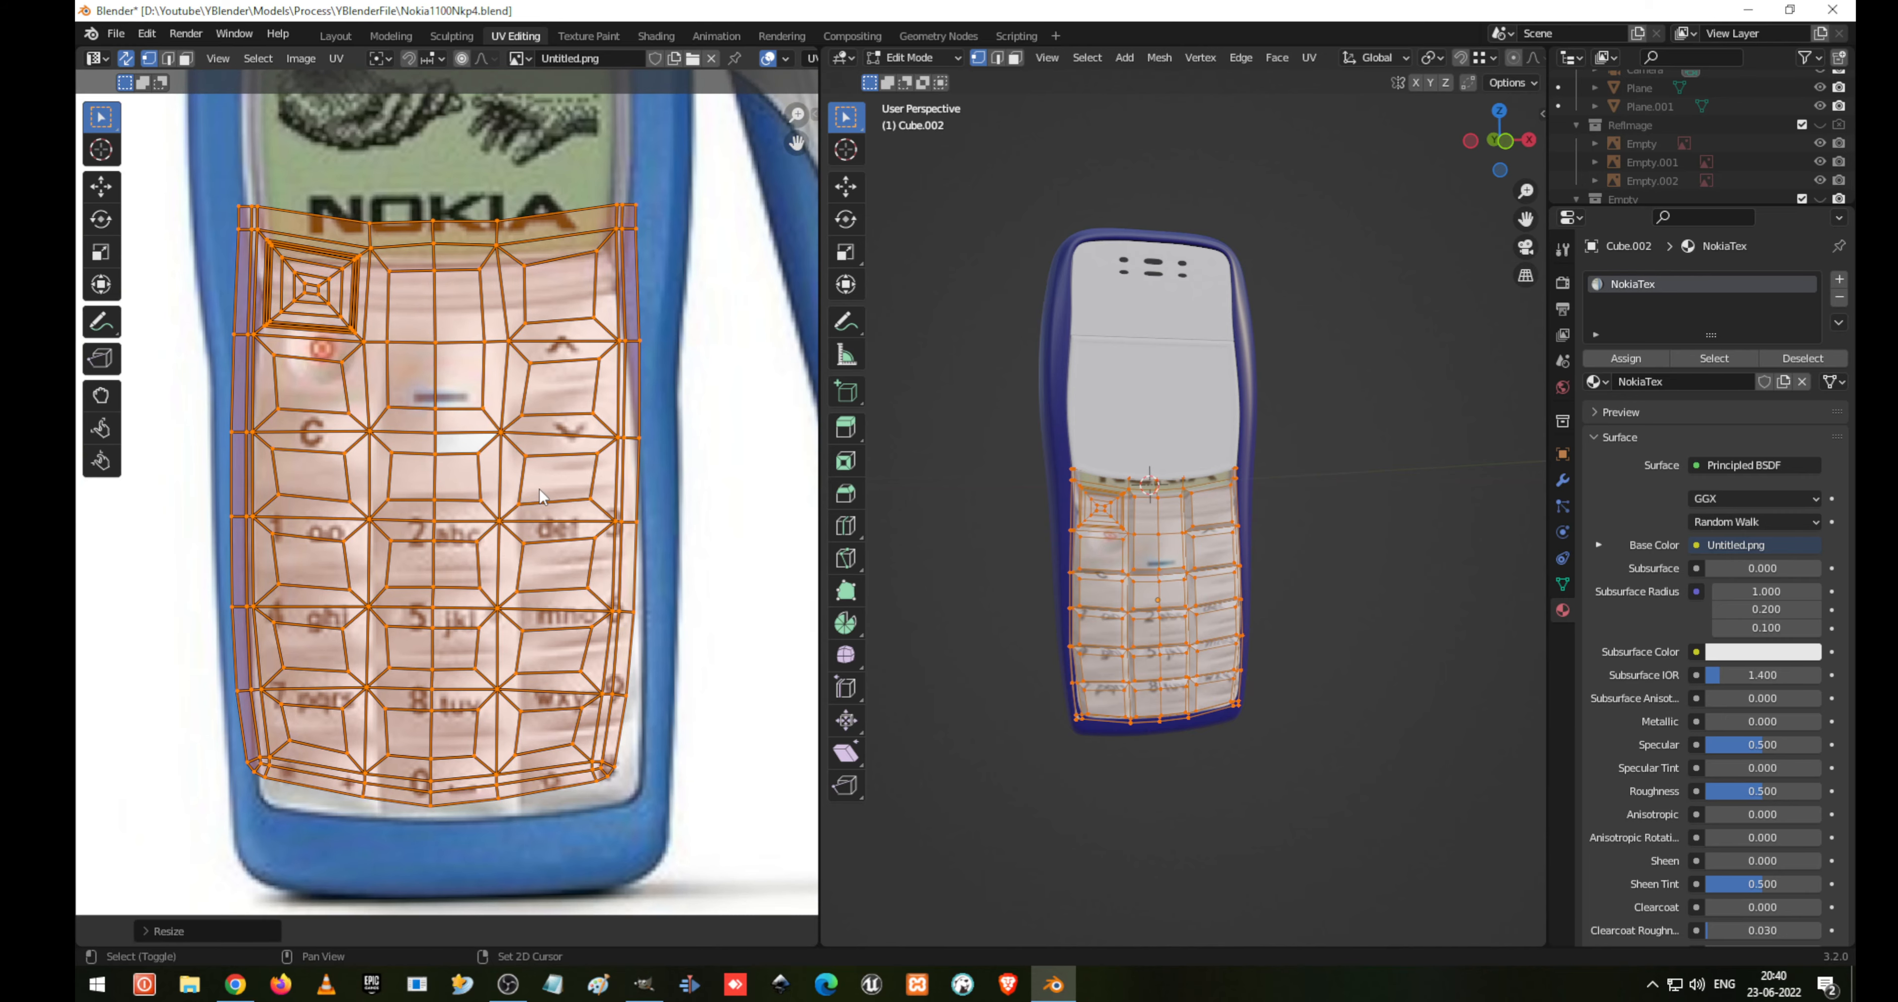
key(g)
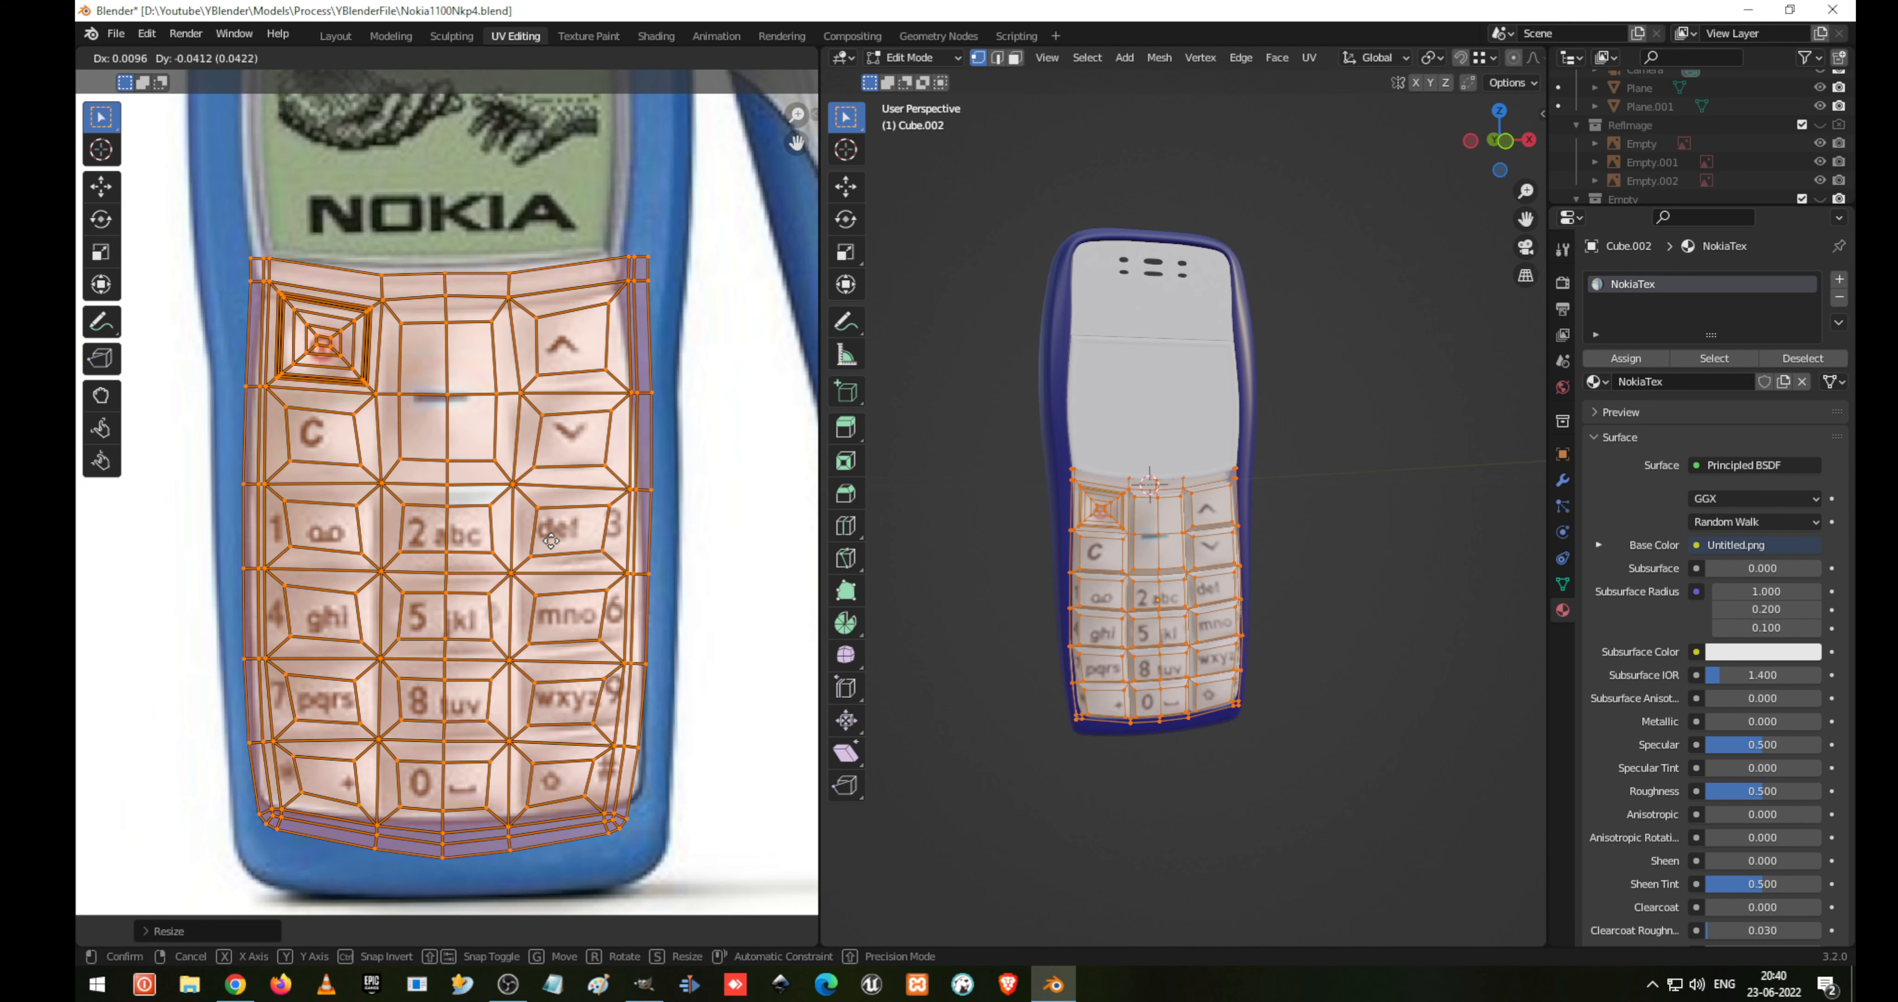
click(552, 541)
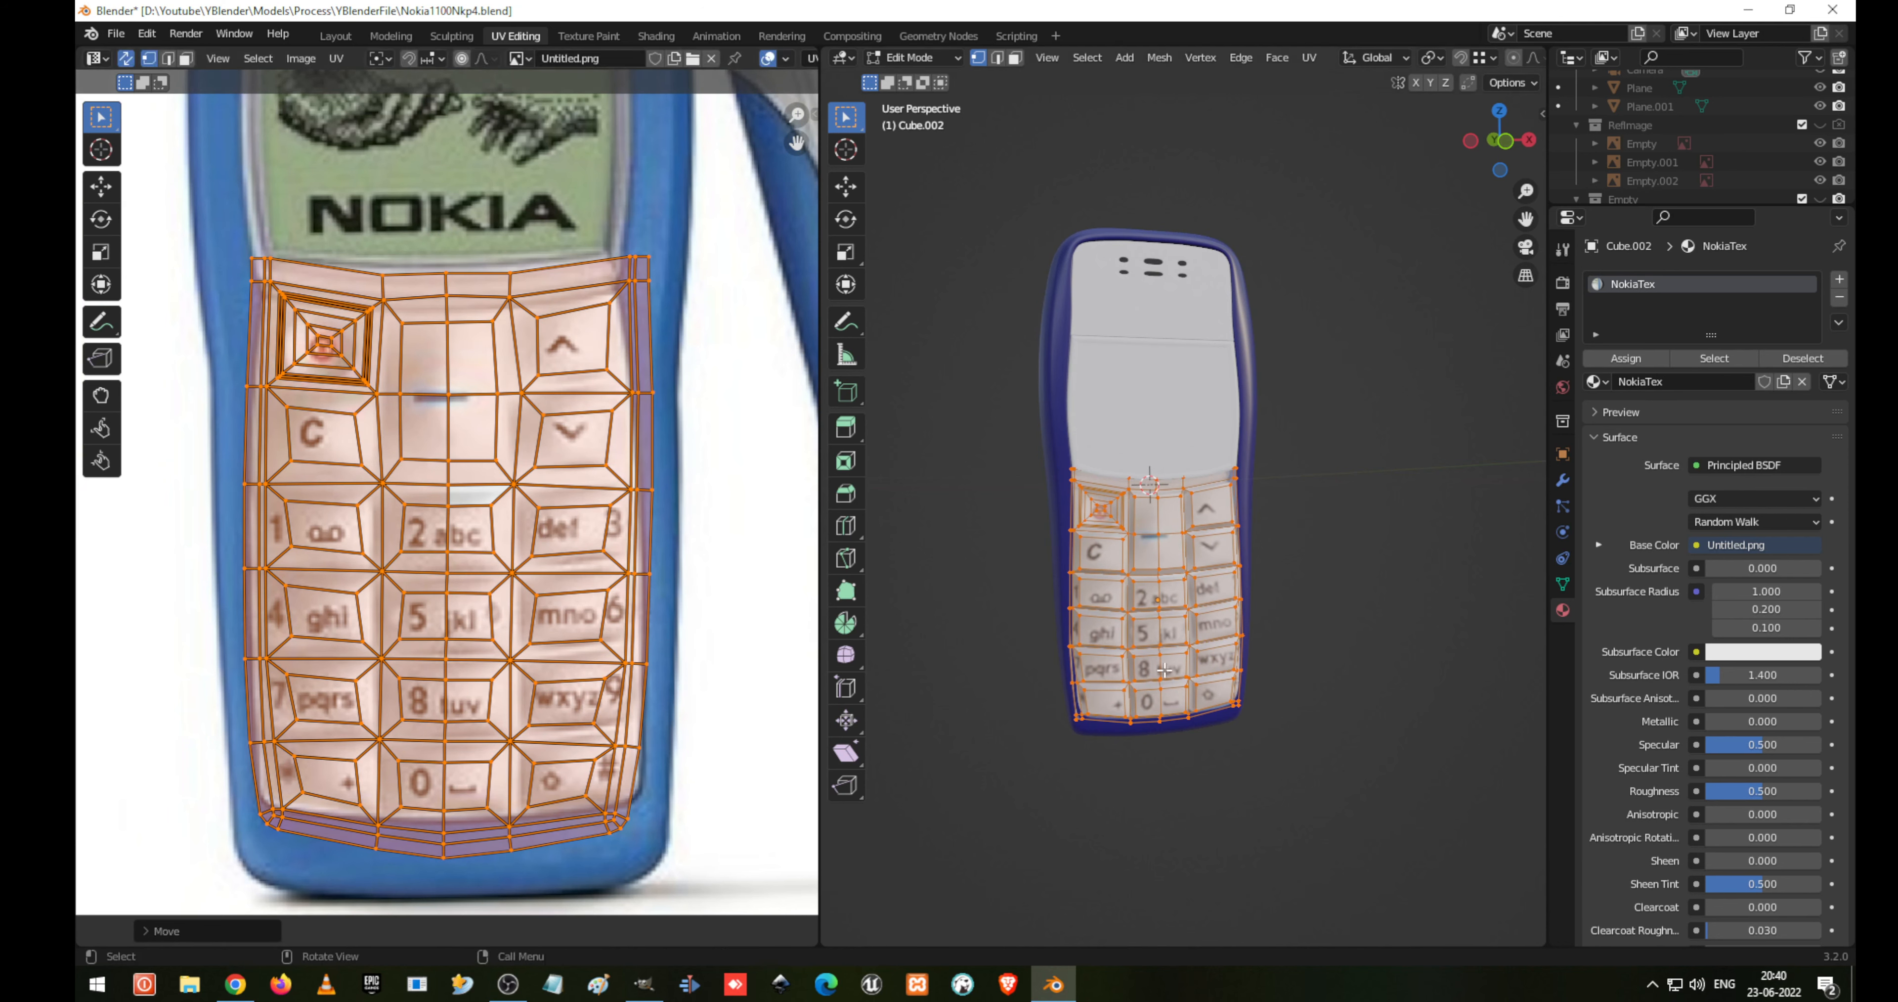
Deselect the mesh, return to Object Mode and examine how the key picture fits the keypad from the front
click(1402, 637)
key(z)
key(Escape)
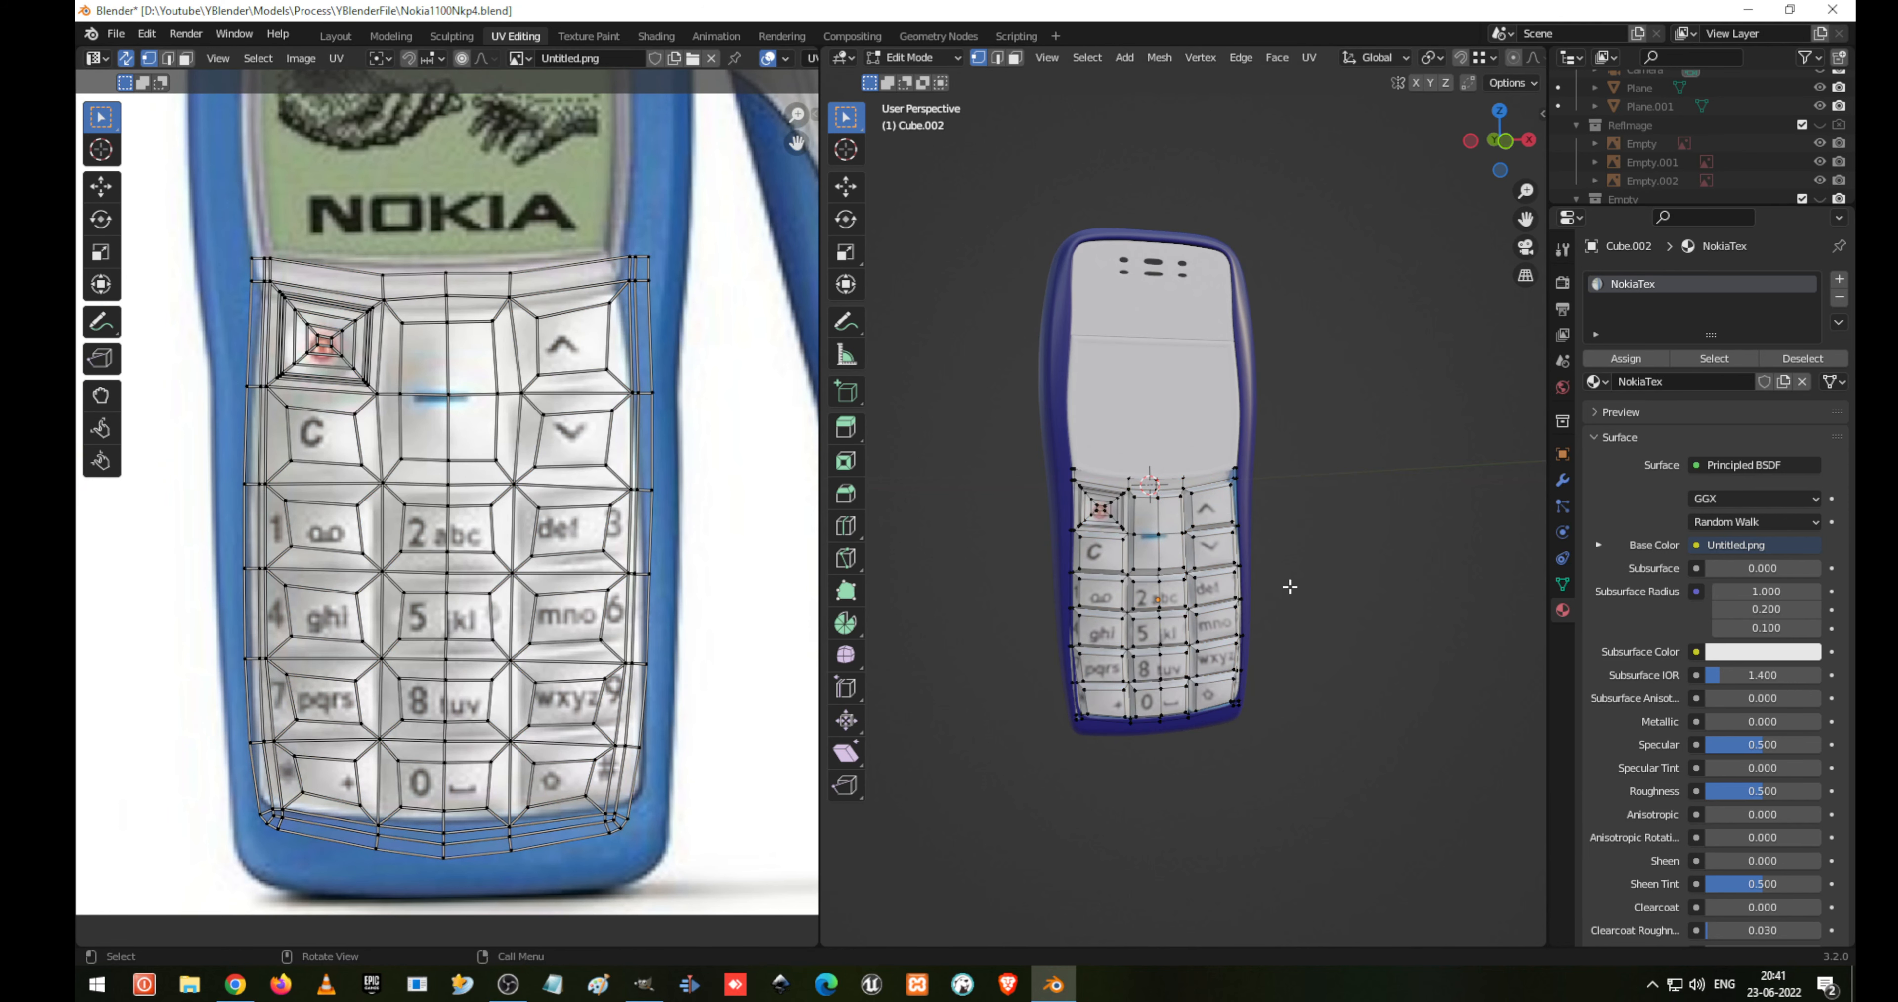
key(Tab)
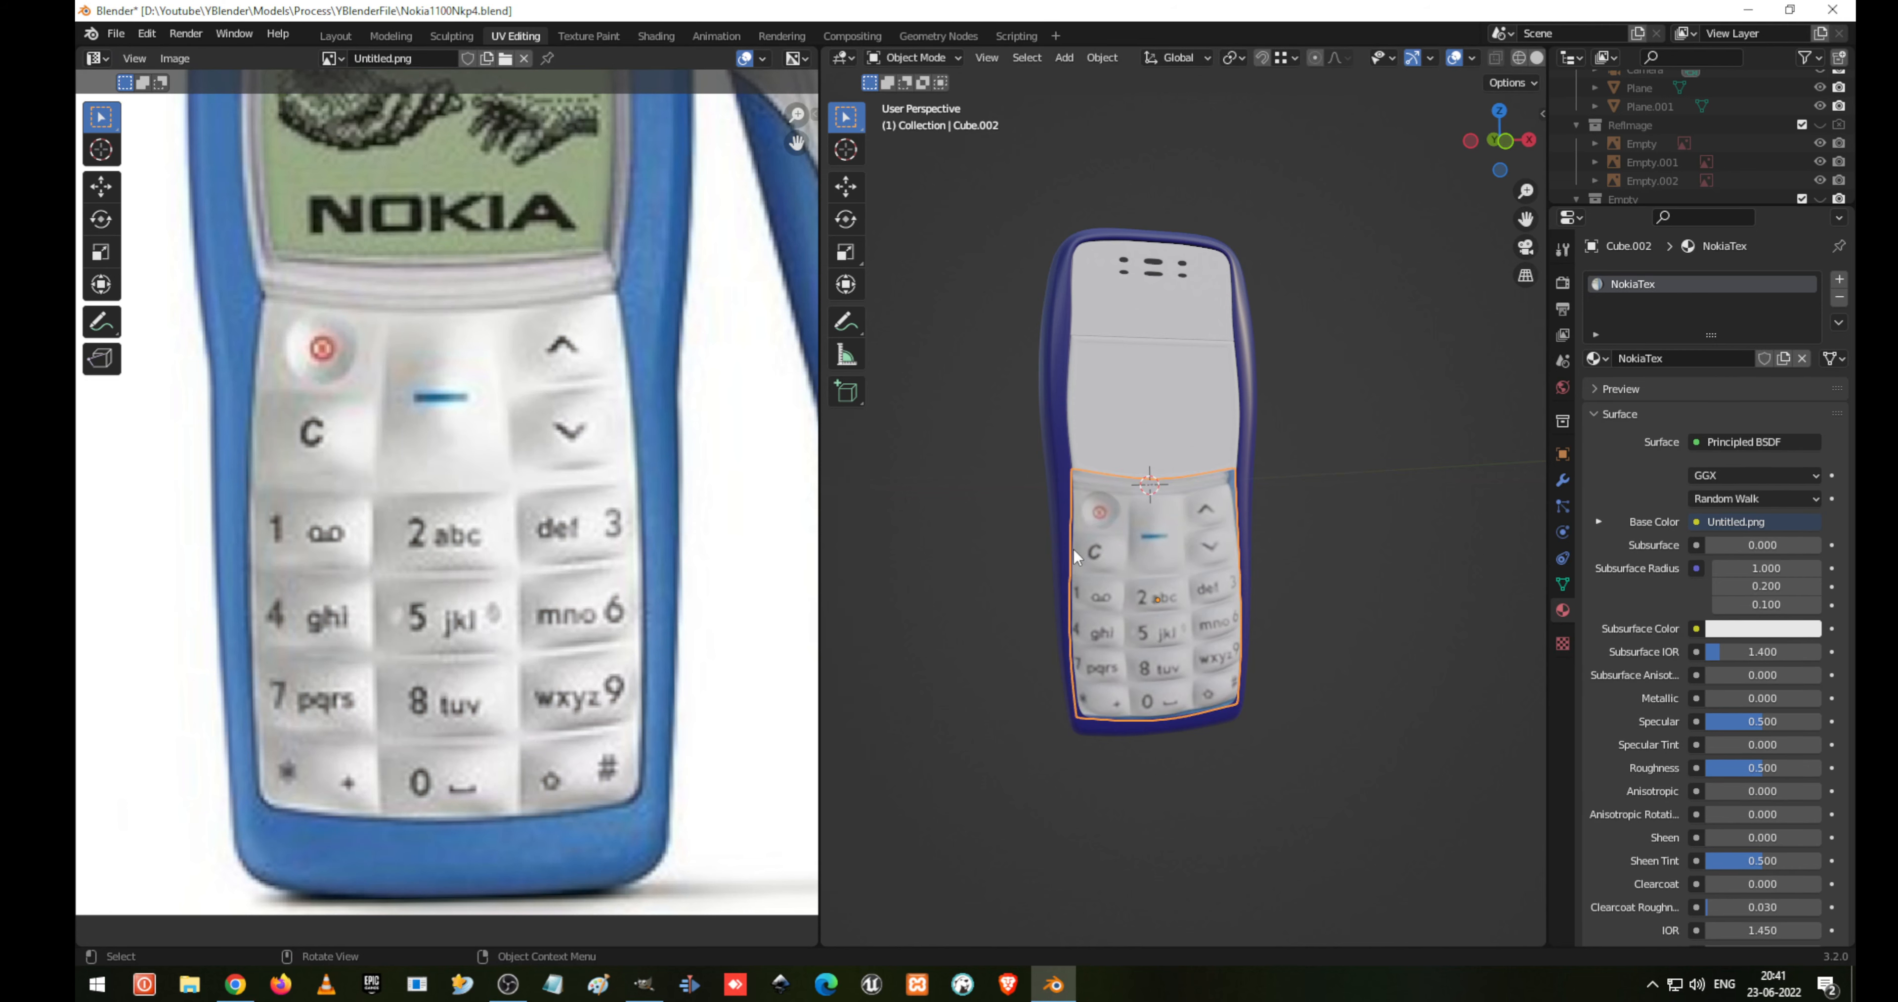
scroll(1066, 549, up, 1)
middle_drag(1066, 549, 1174, 537)
scroll(1063, 552, up, 3)
scroll(1176, 507, down, 2)
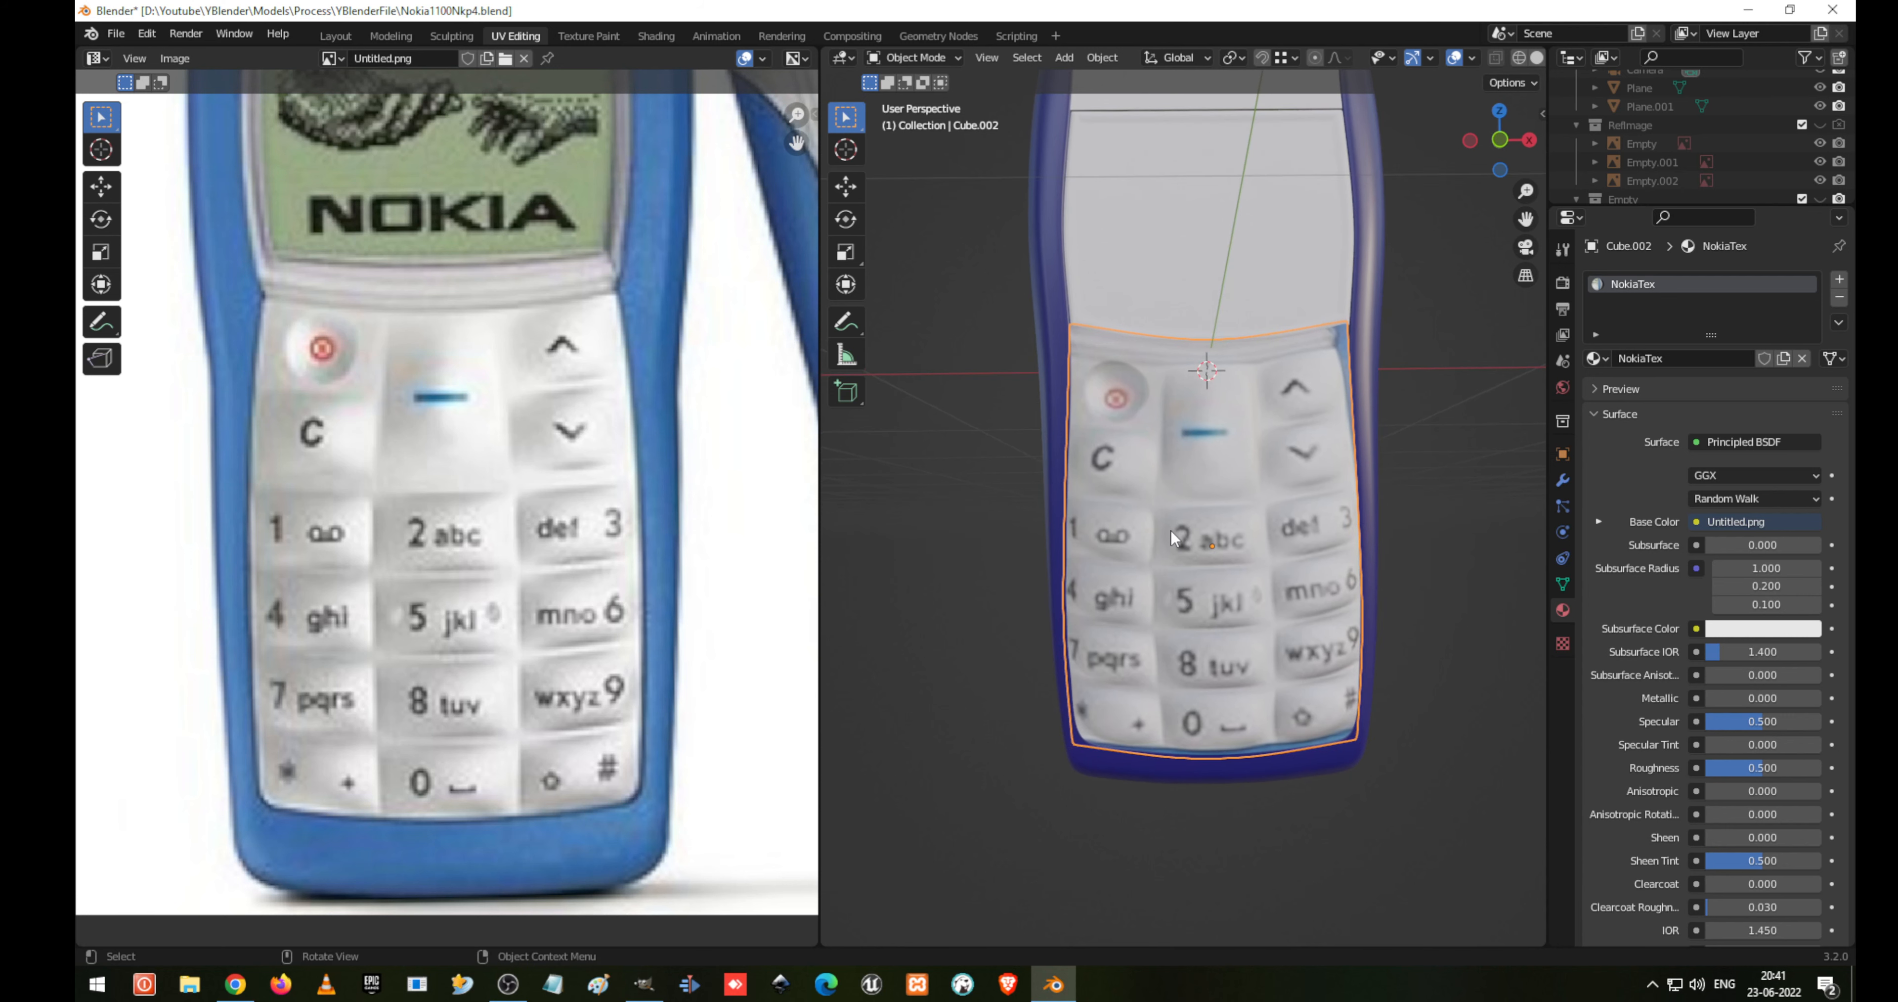
Widen all of the keypad's UVs along X by a factor of about 1.092, plus a further factor of about 1.043
key(Tab)
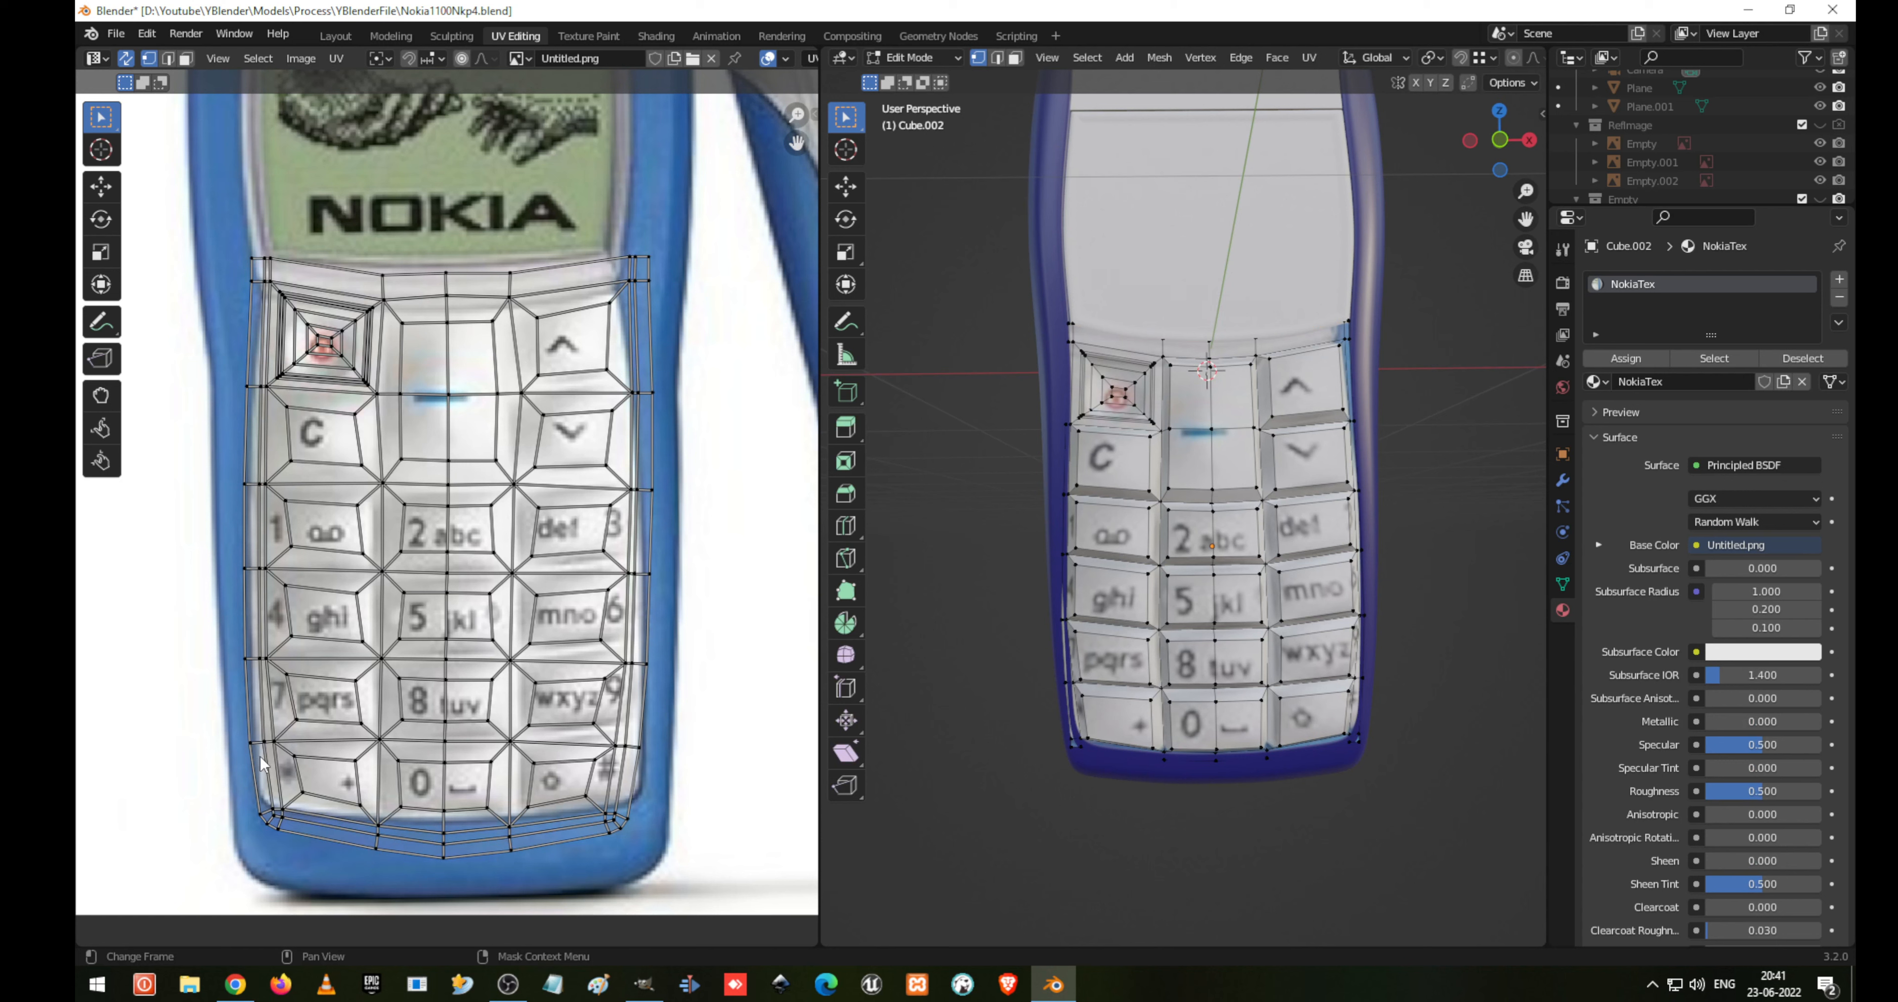
key(a)
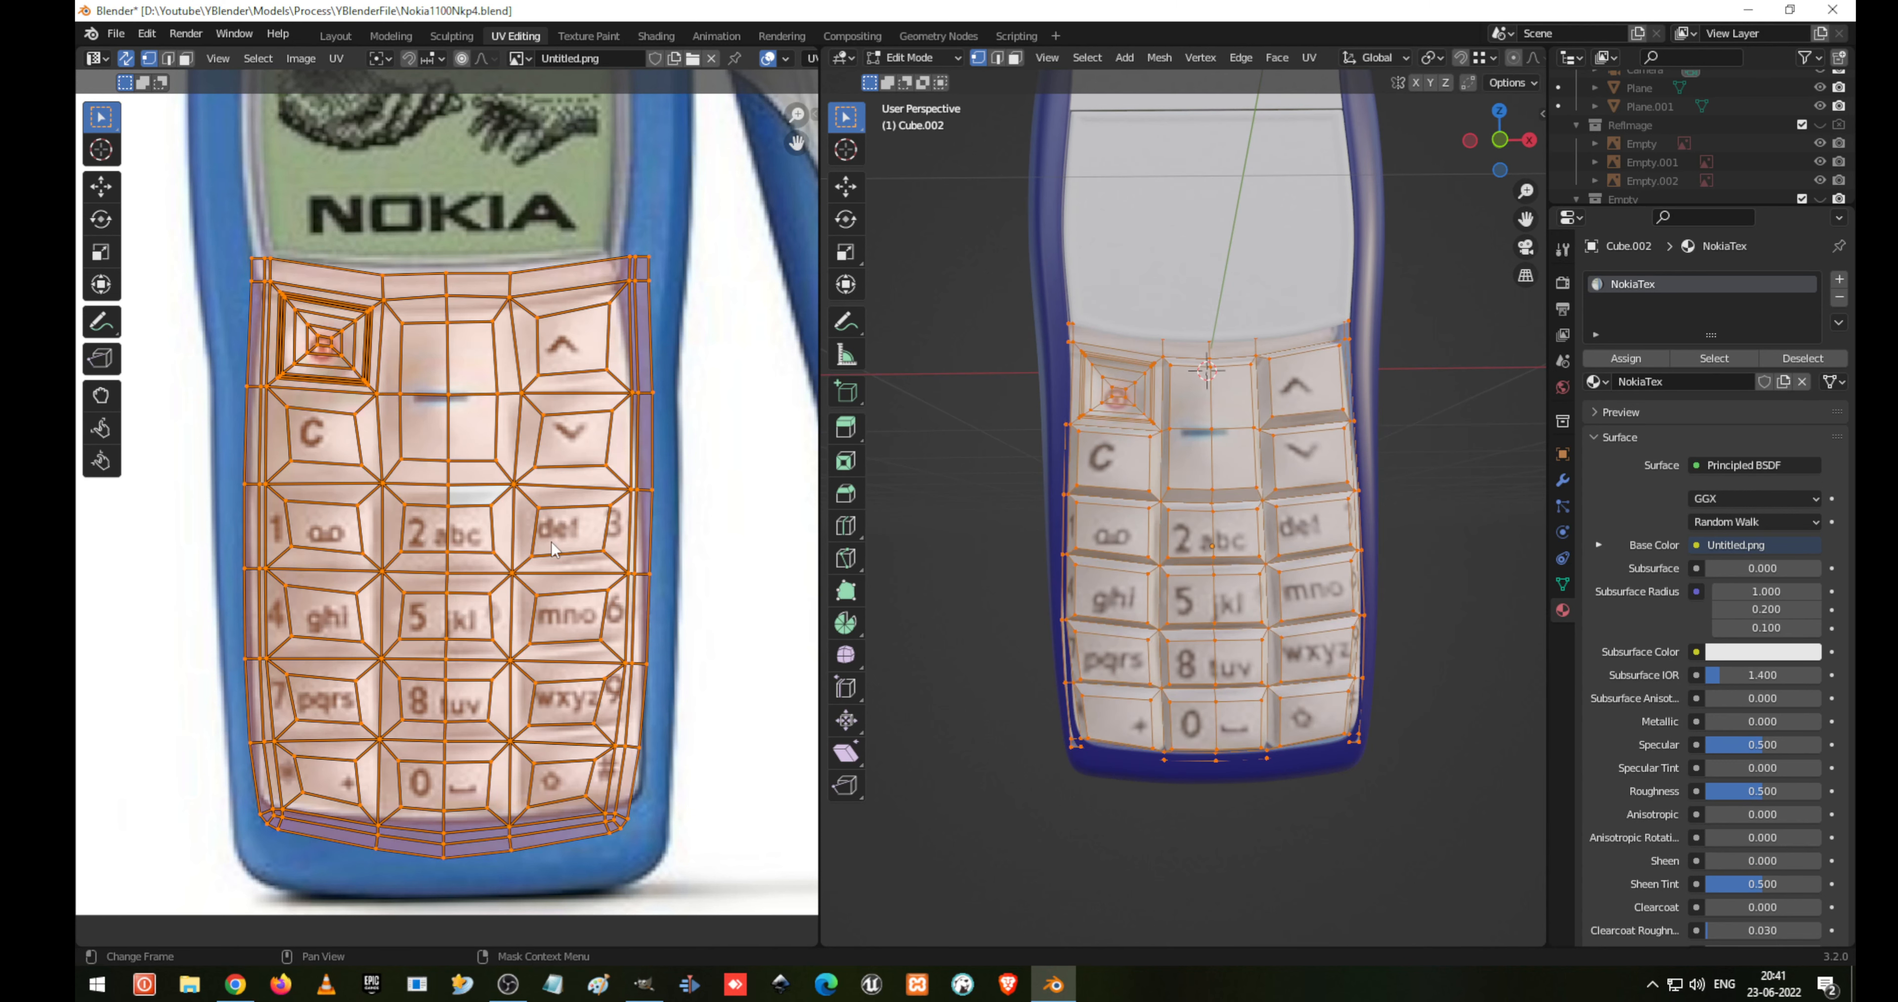
key(s)
key(x)
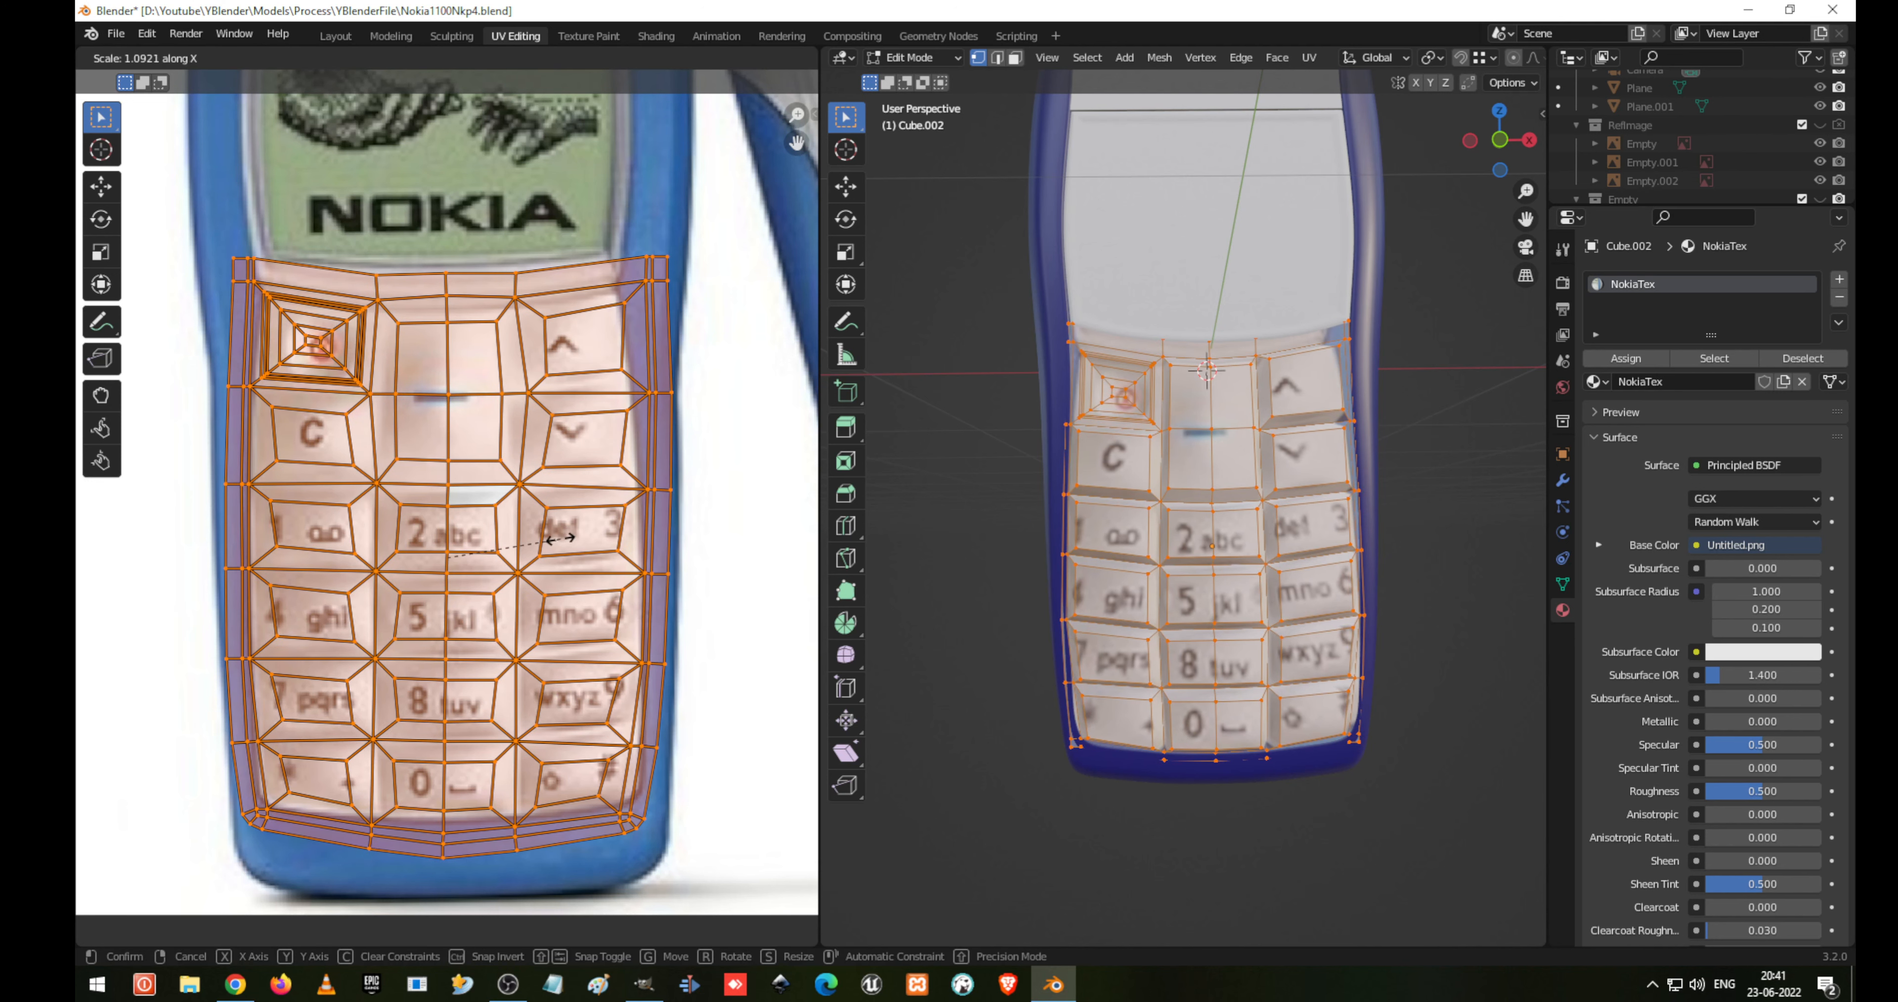
click(561, 542)
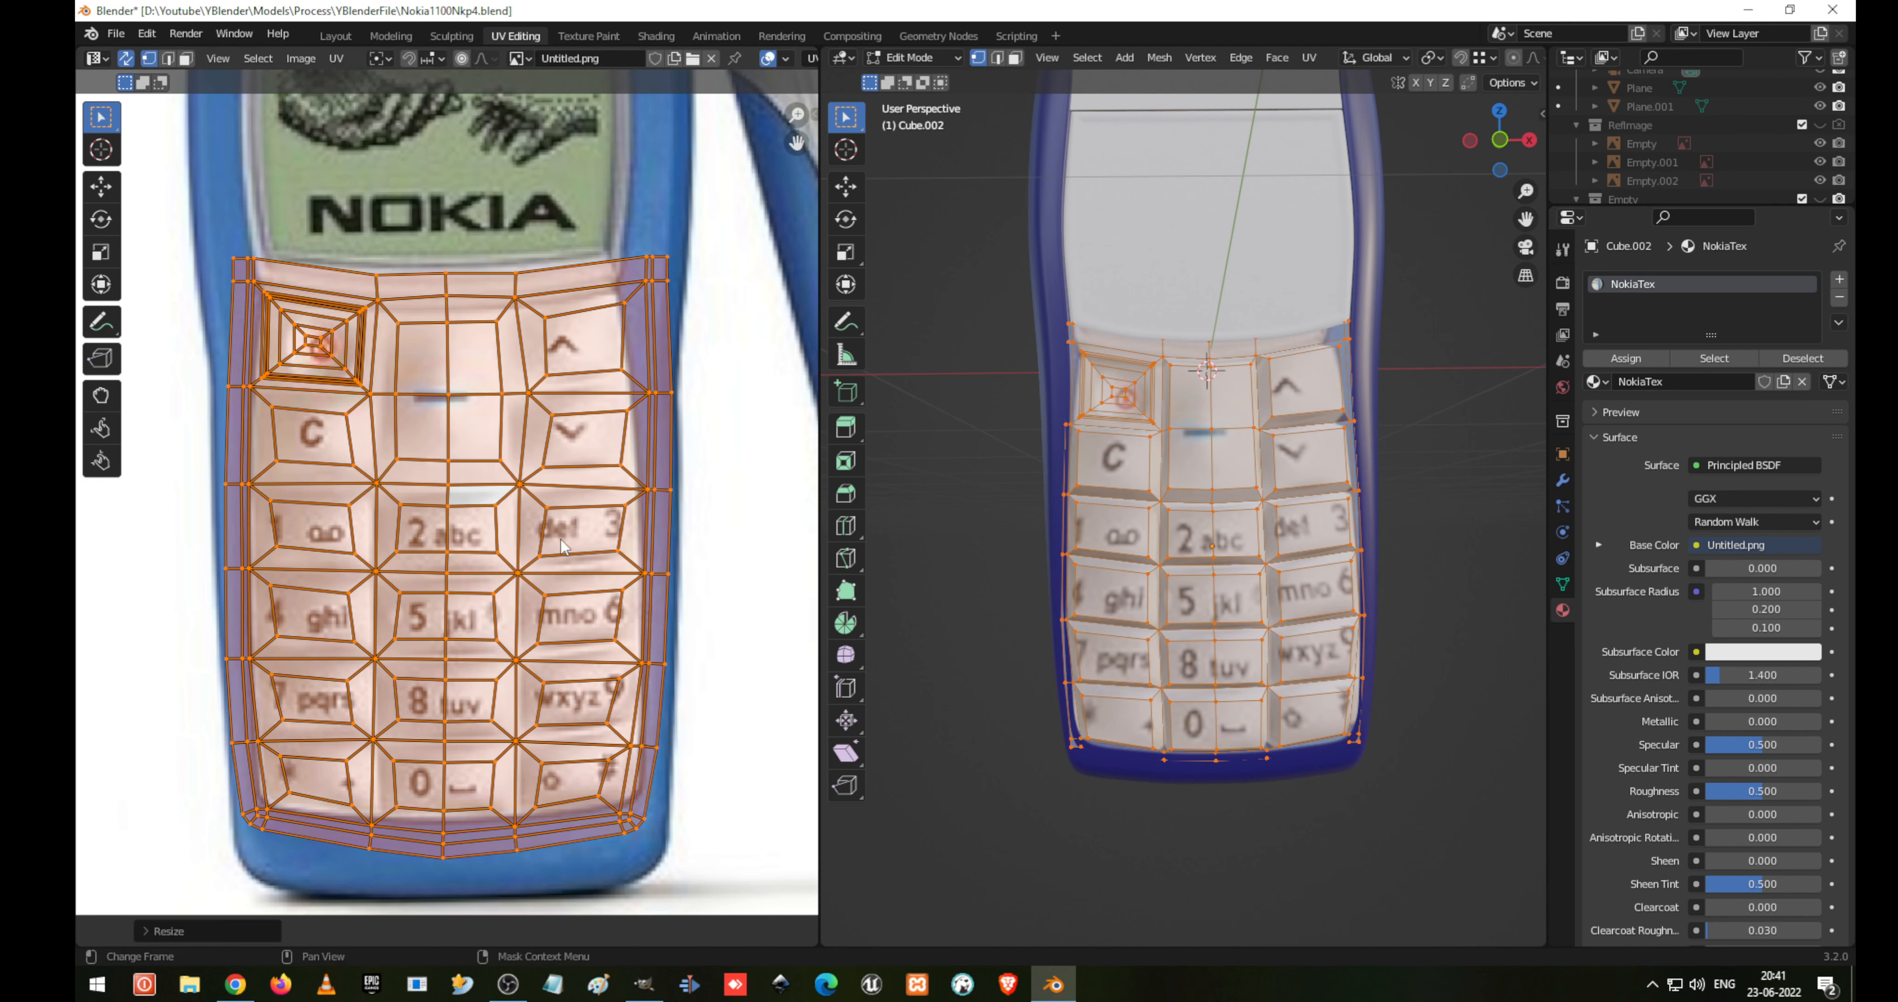
key(s)
key(x)
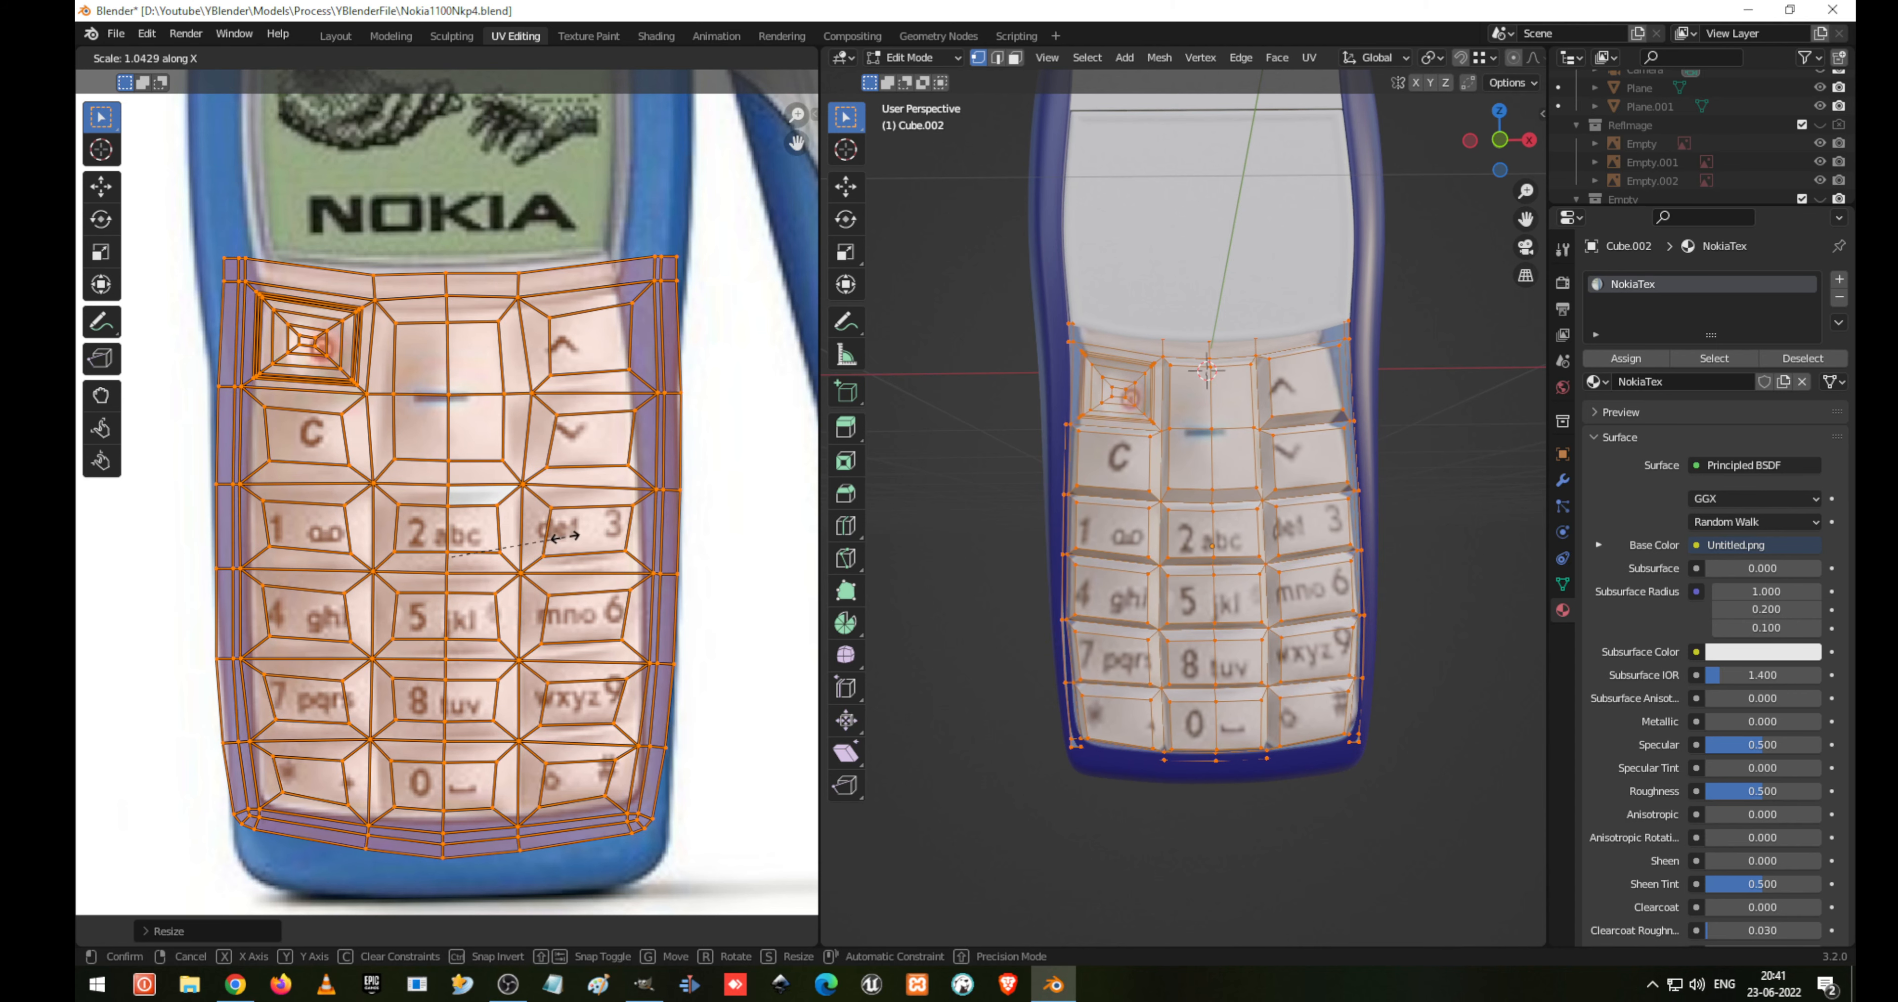
click(566, 536)
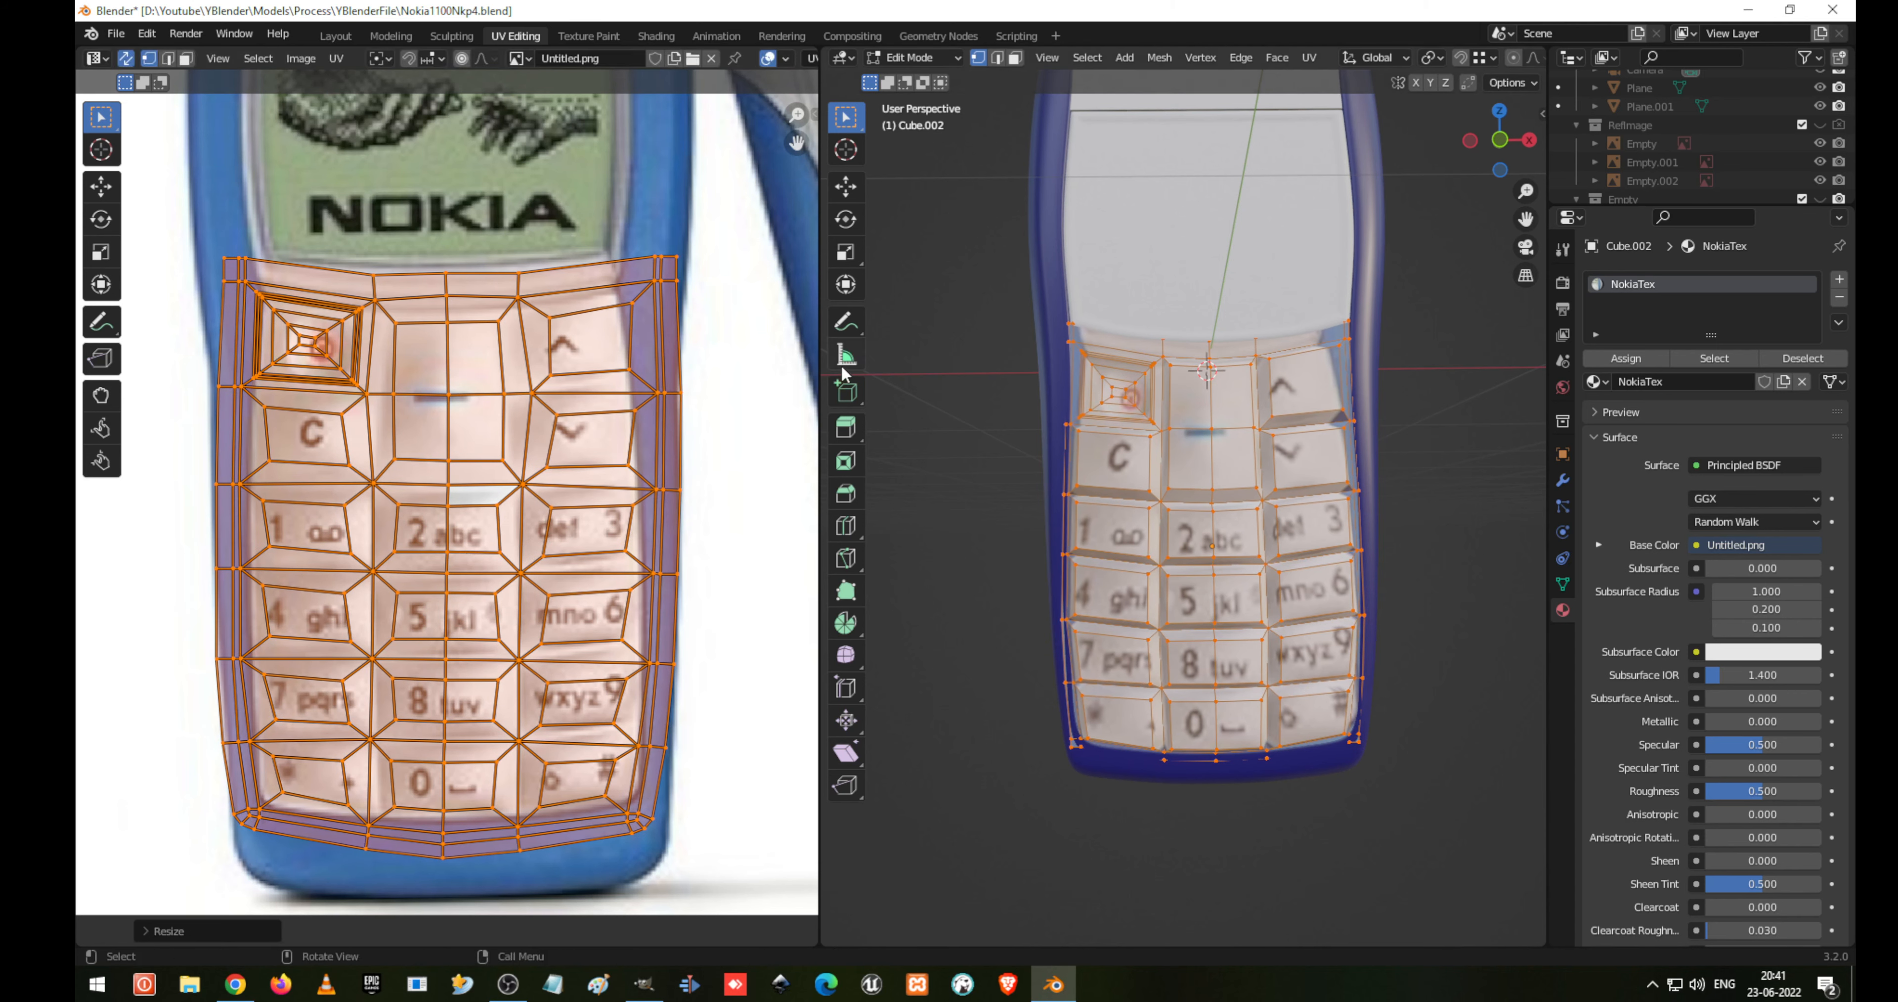
Select the outermost vertices around the keypad's UV layout and try to split them from the rest
click(360, 246)
drag(136, 204, 706, 269)
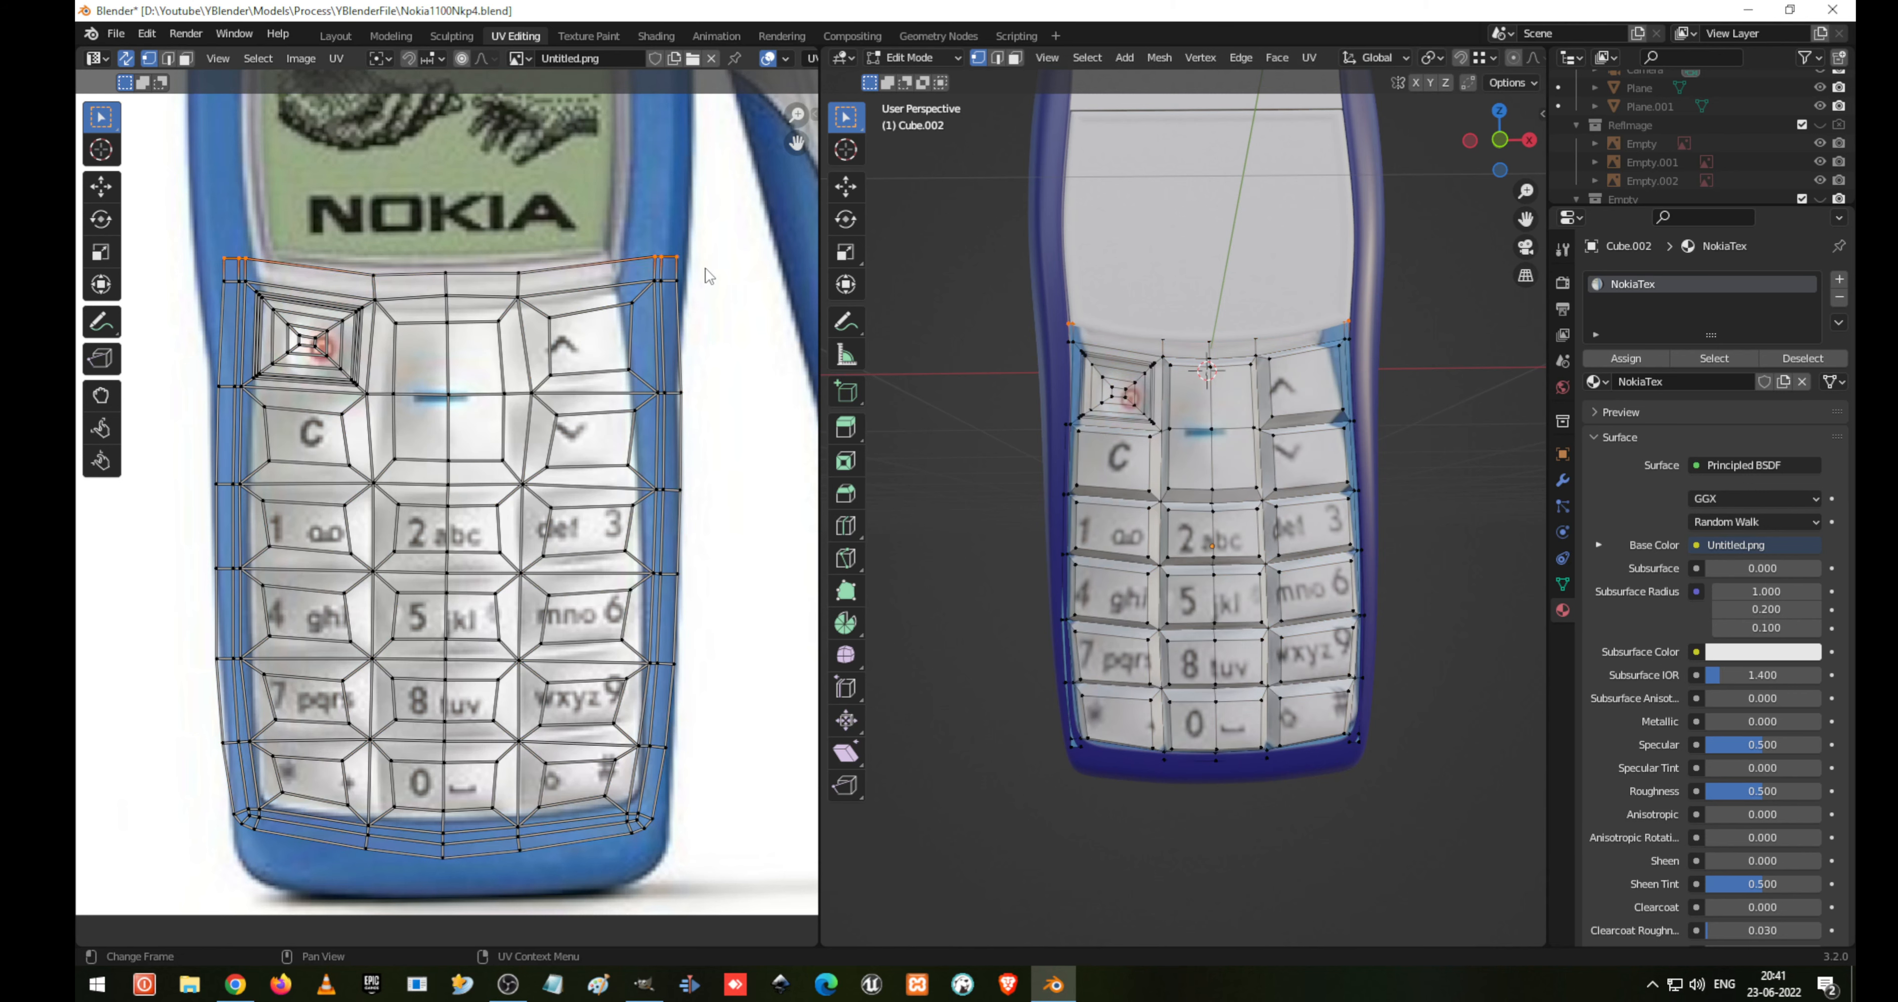
right_click(372, 266)
drag(186, 219, 728, 284)
key(c)
click(676, 287)
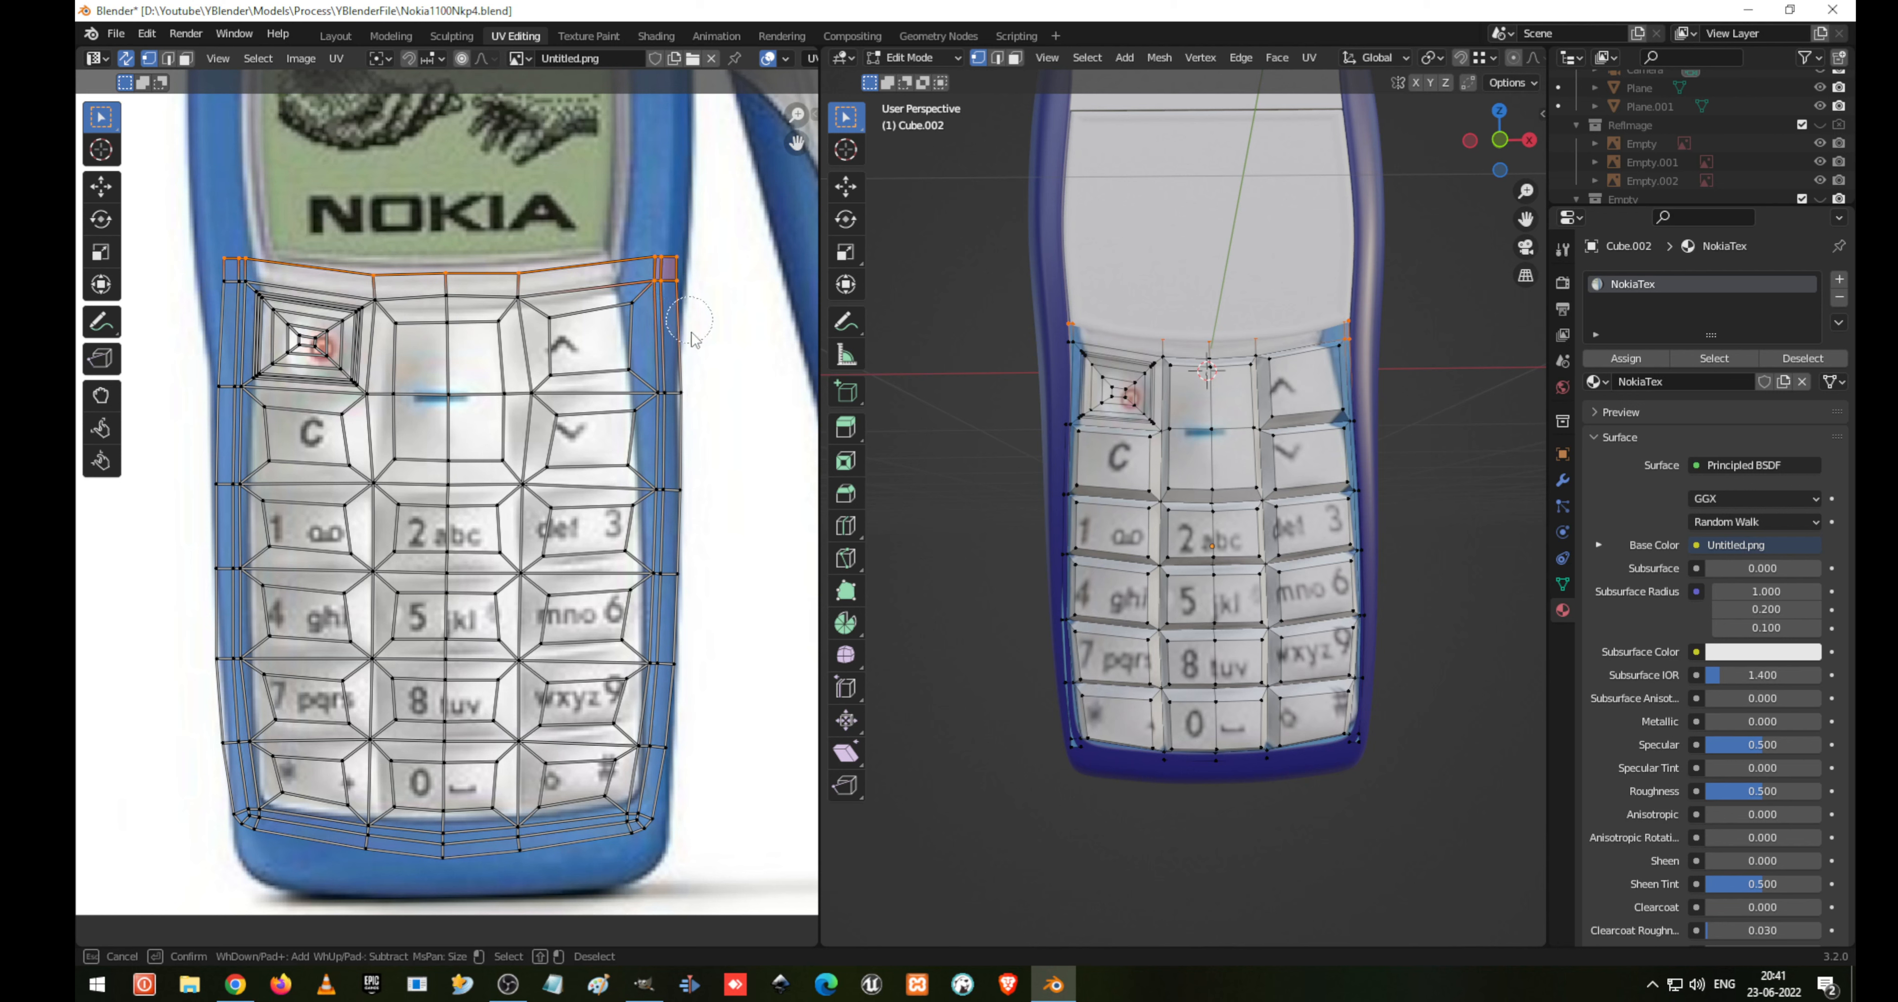
click(700, 376)
drag(691, 400, 704, 566)
mouse_move(233, 853)
mouse_down()
mouse_move(656, 858)
mouse_move(678, 806)
mouse_move(693, 538)
mouse_up()
mouse_move(182, 237)
mouse_down()
mouse_move(207, 294)
mouse_move(193, 599)
mouse_move(218, 831)
mouse_up()
right_click(325, 359)
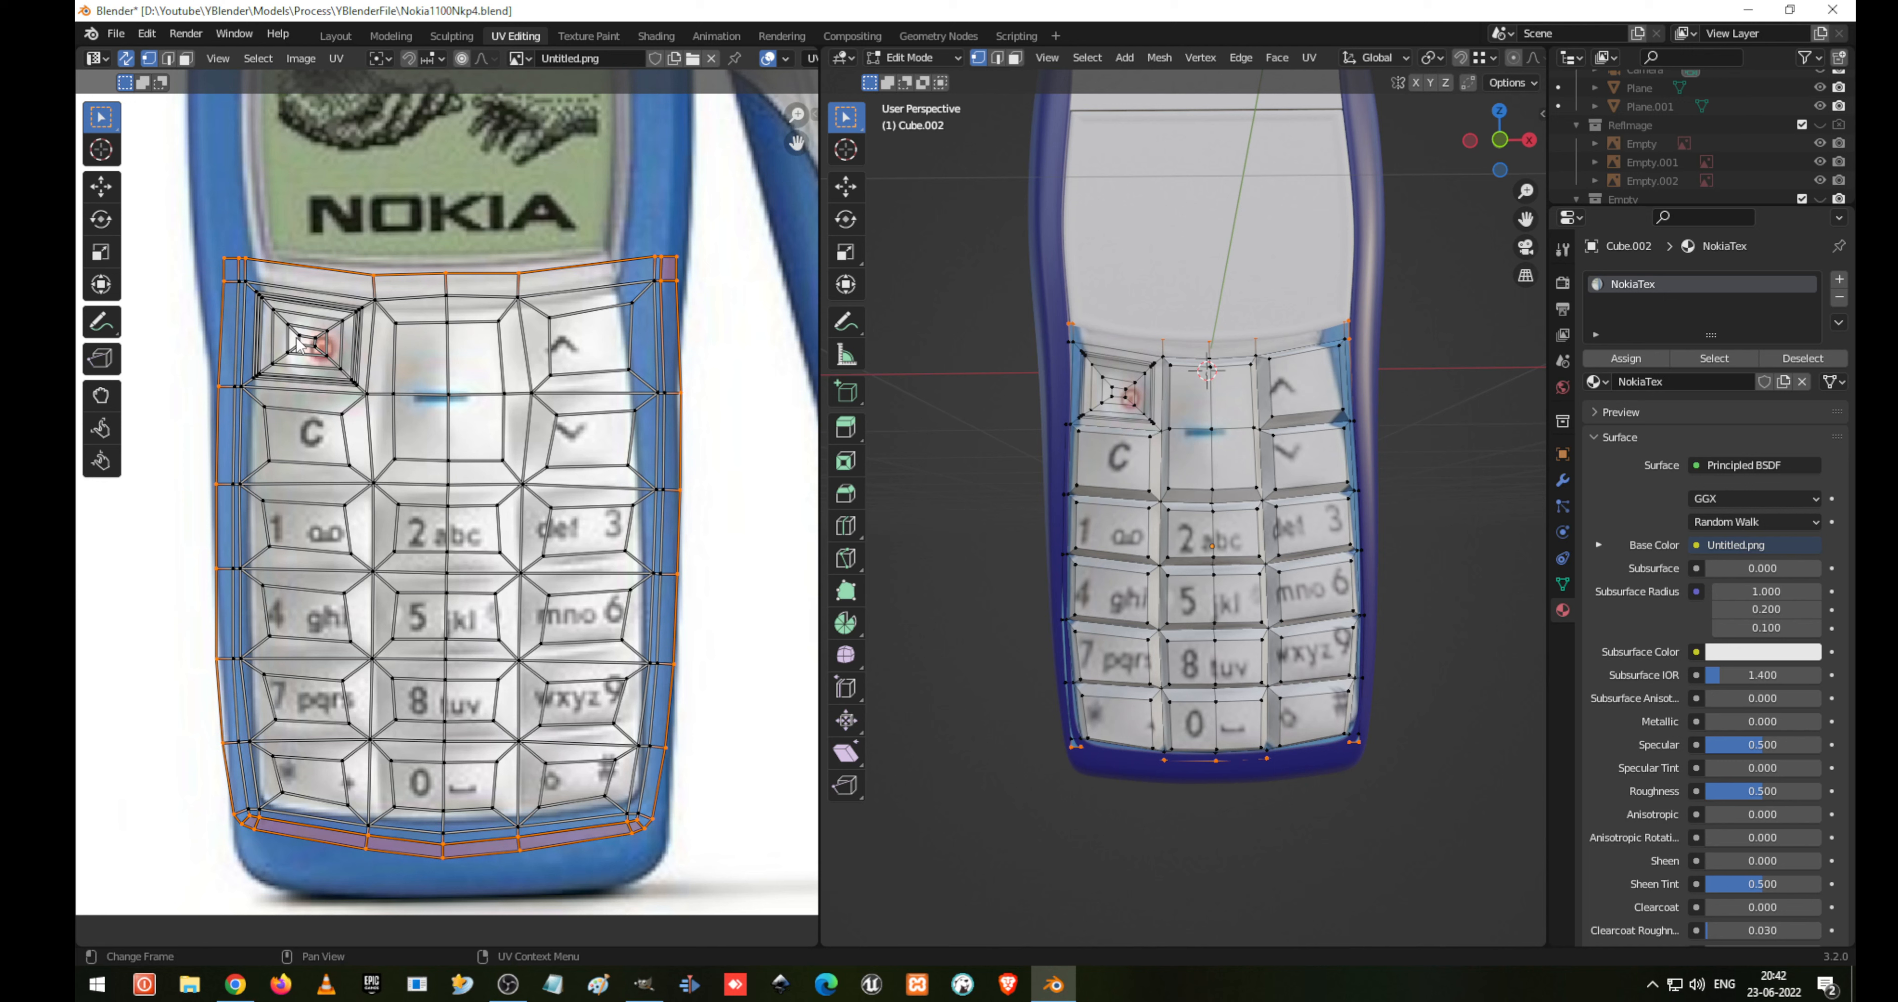
right_click(322, 358)
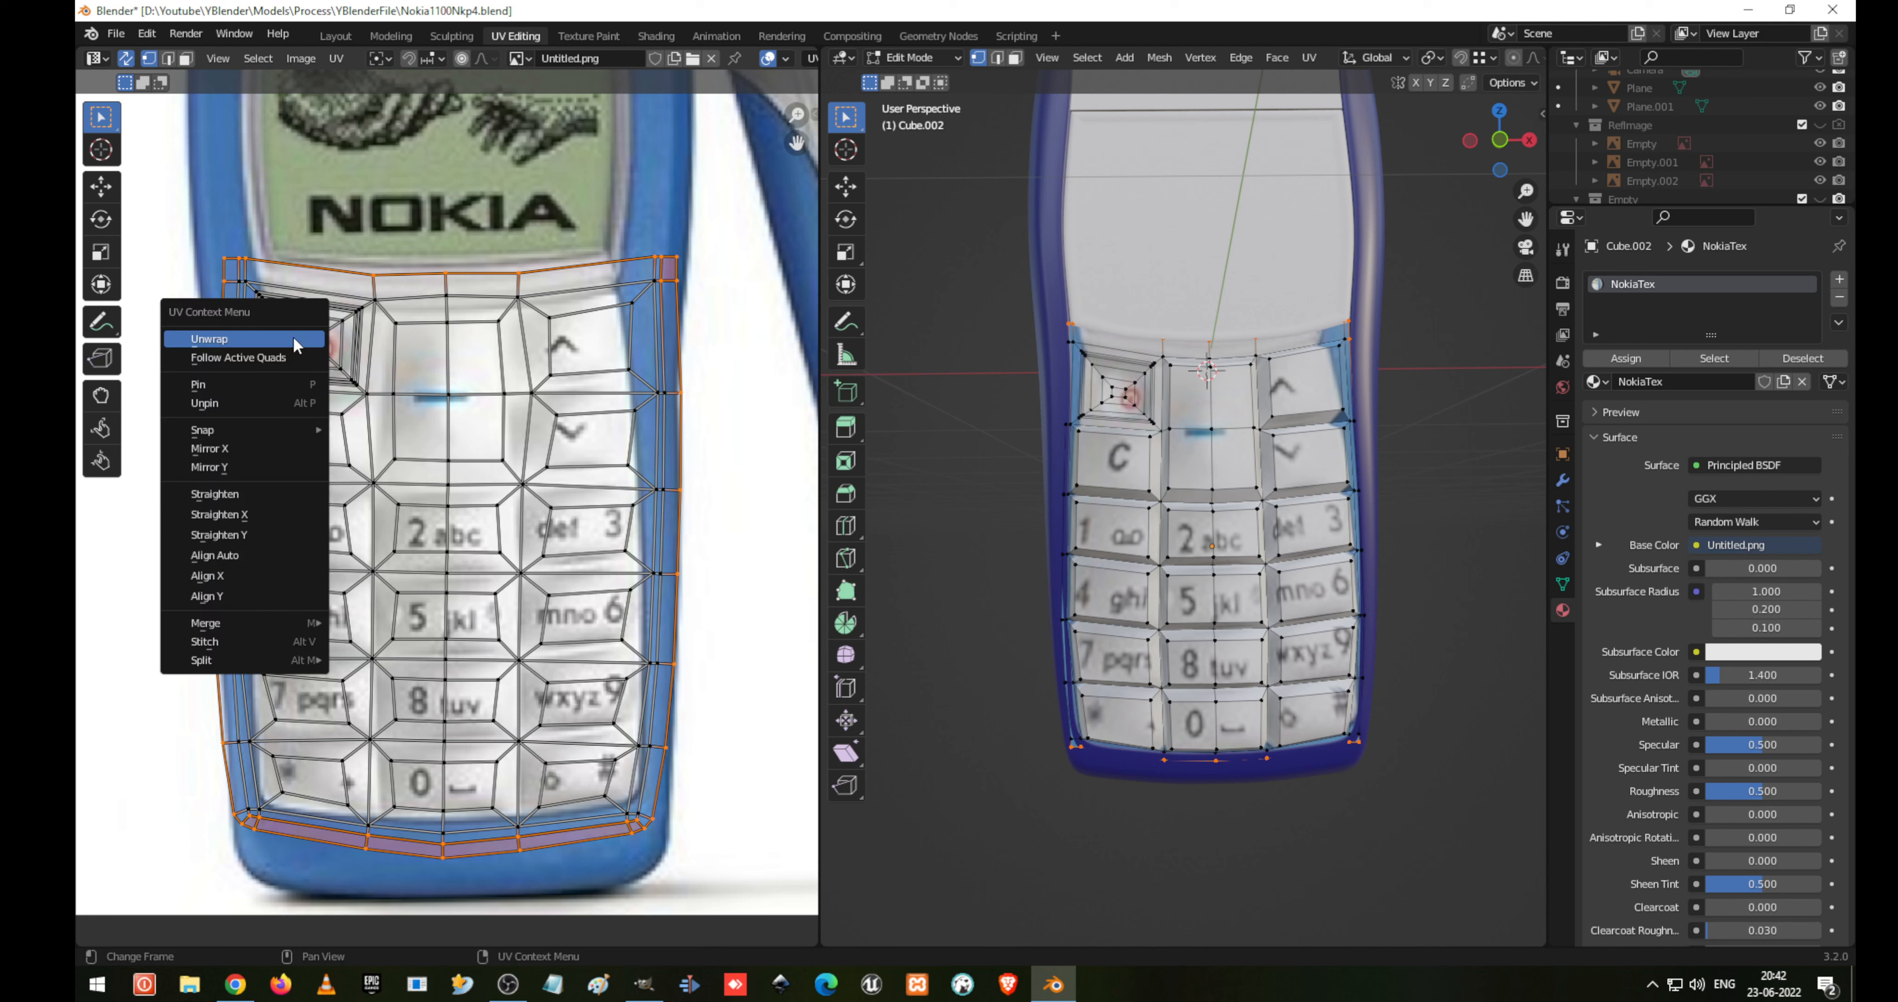
mouse_move(233, 660)
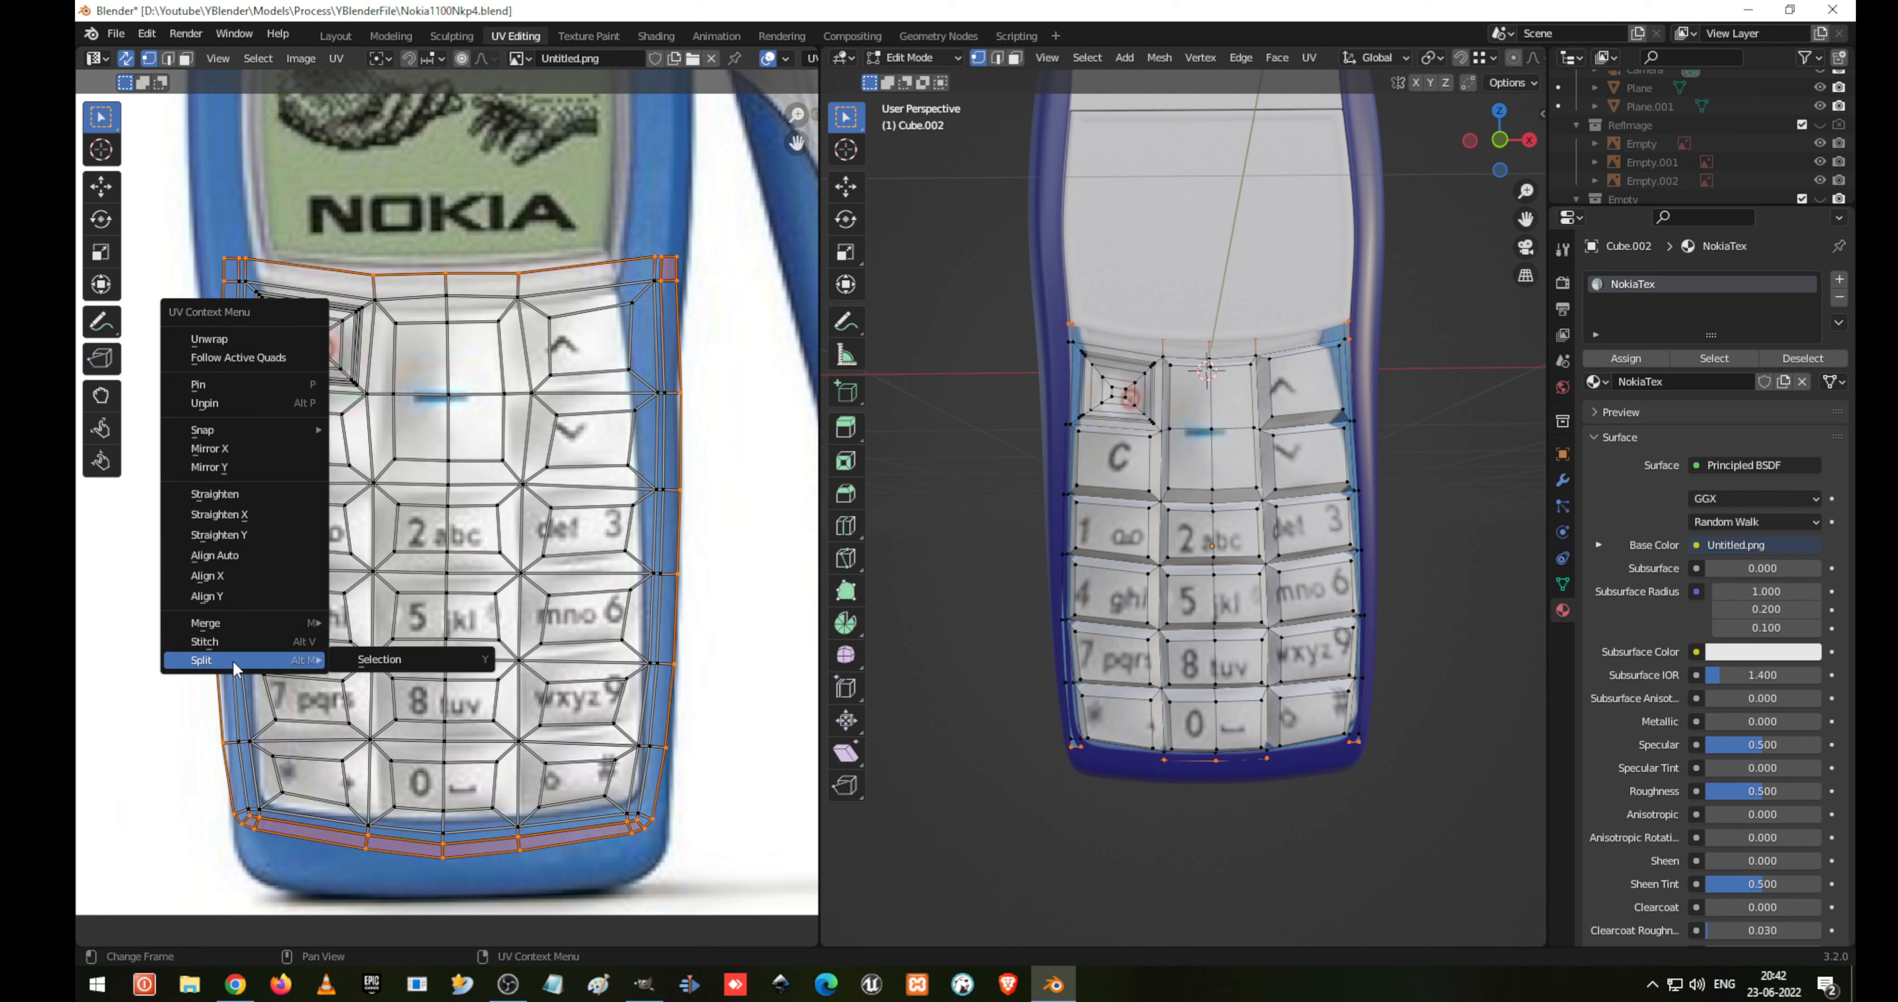
click(395, 658)
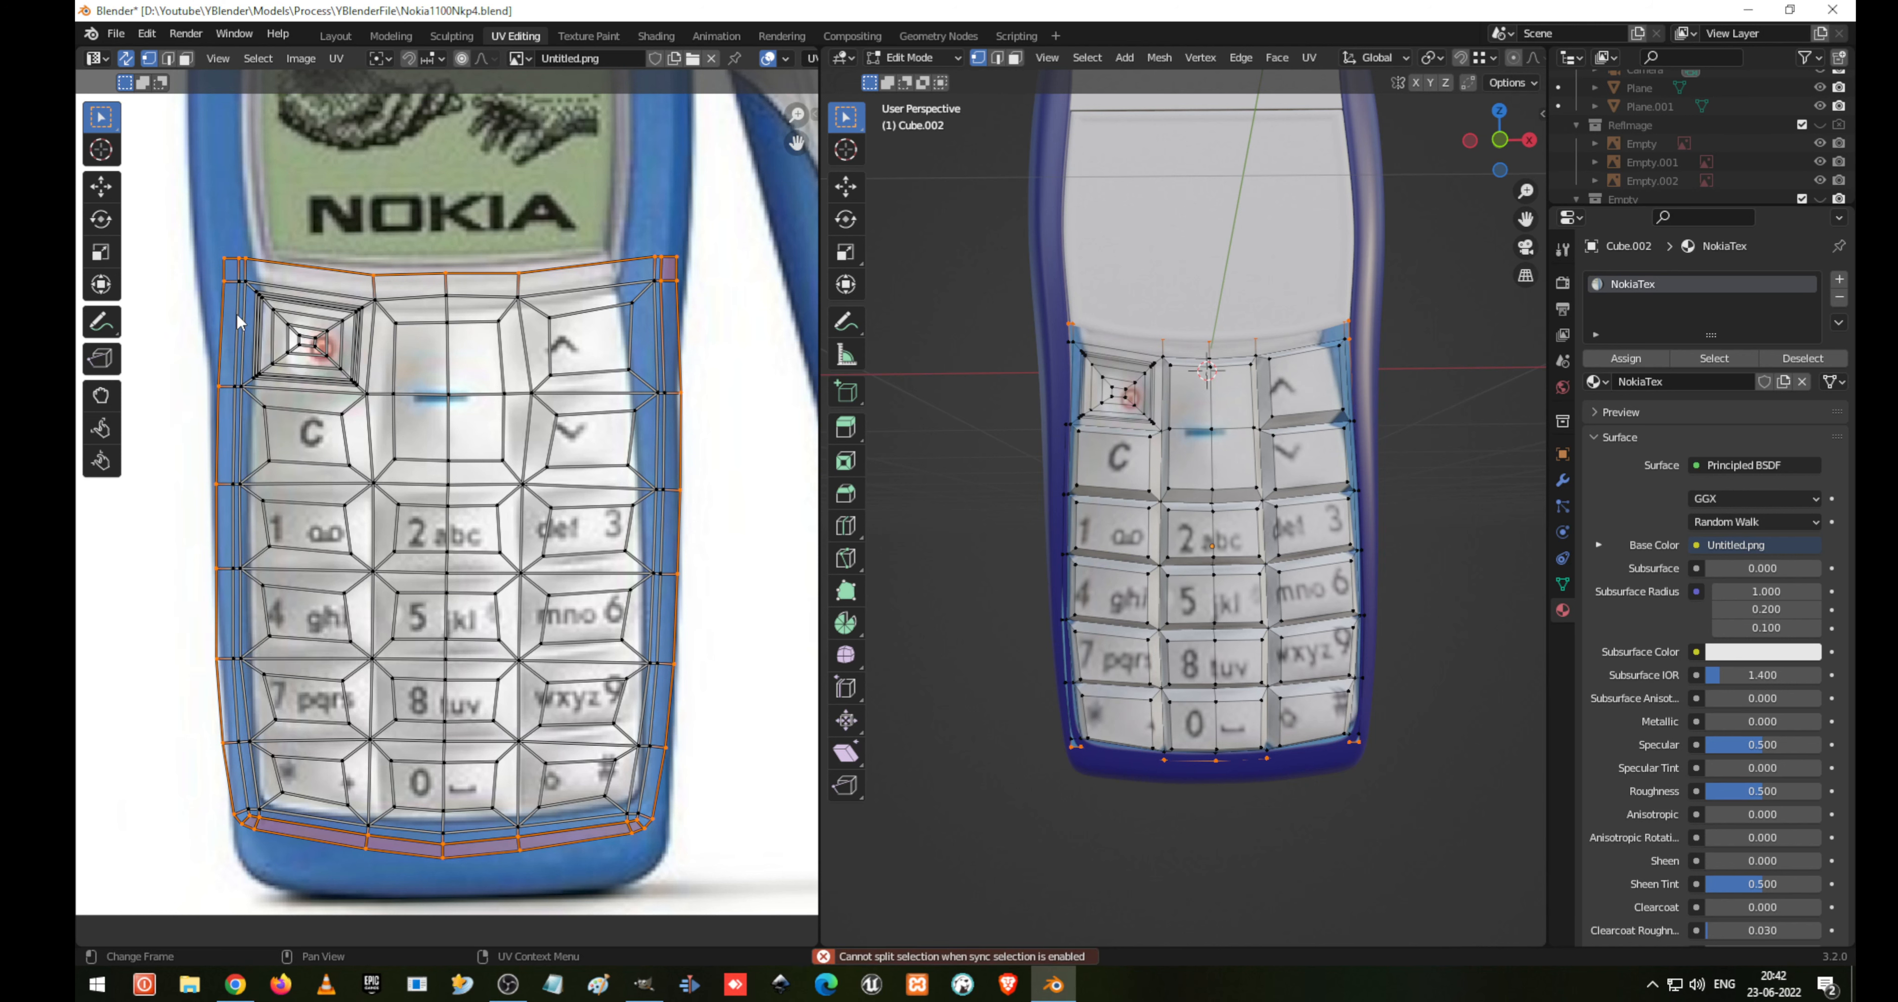
Select the outer border face loops of the keypad's UV layout in face mode and try to split them off
key(3)
click(230, 274)
alt+click(229, 274)
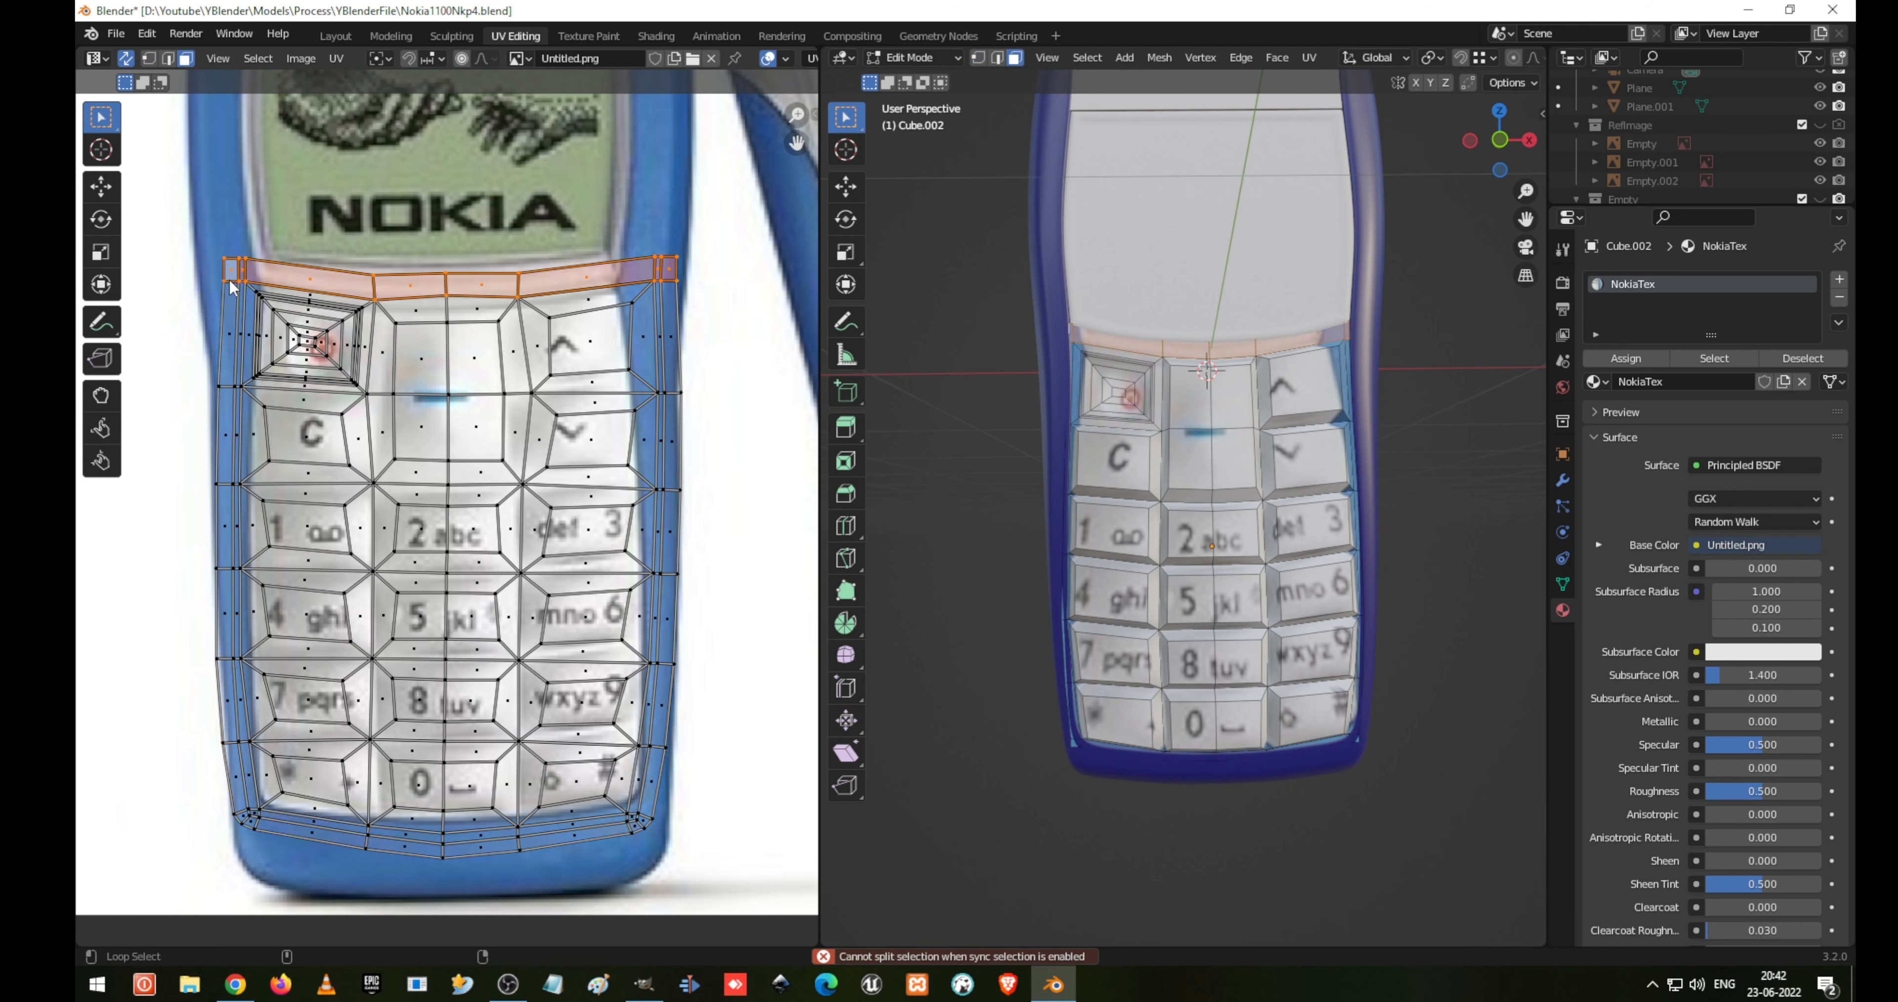
alt+shift+click(231, 298)
click(228, 404)
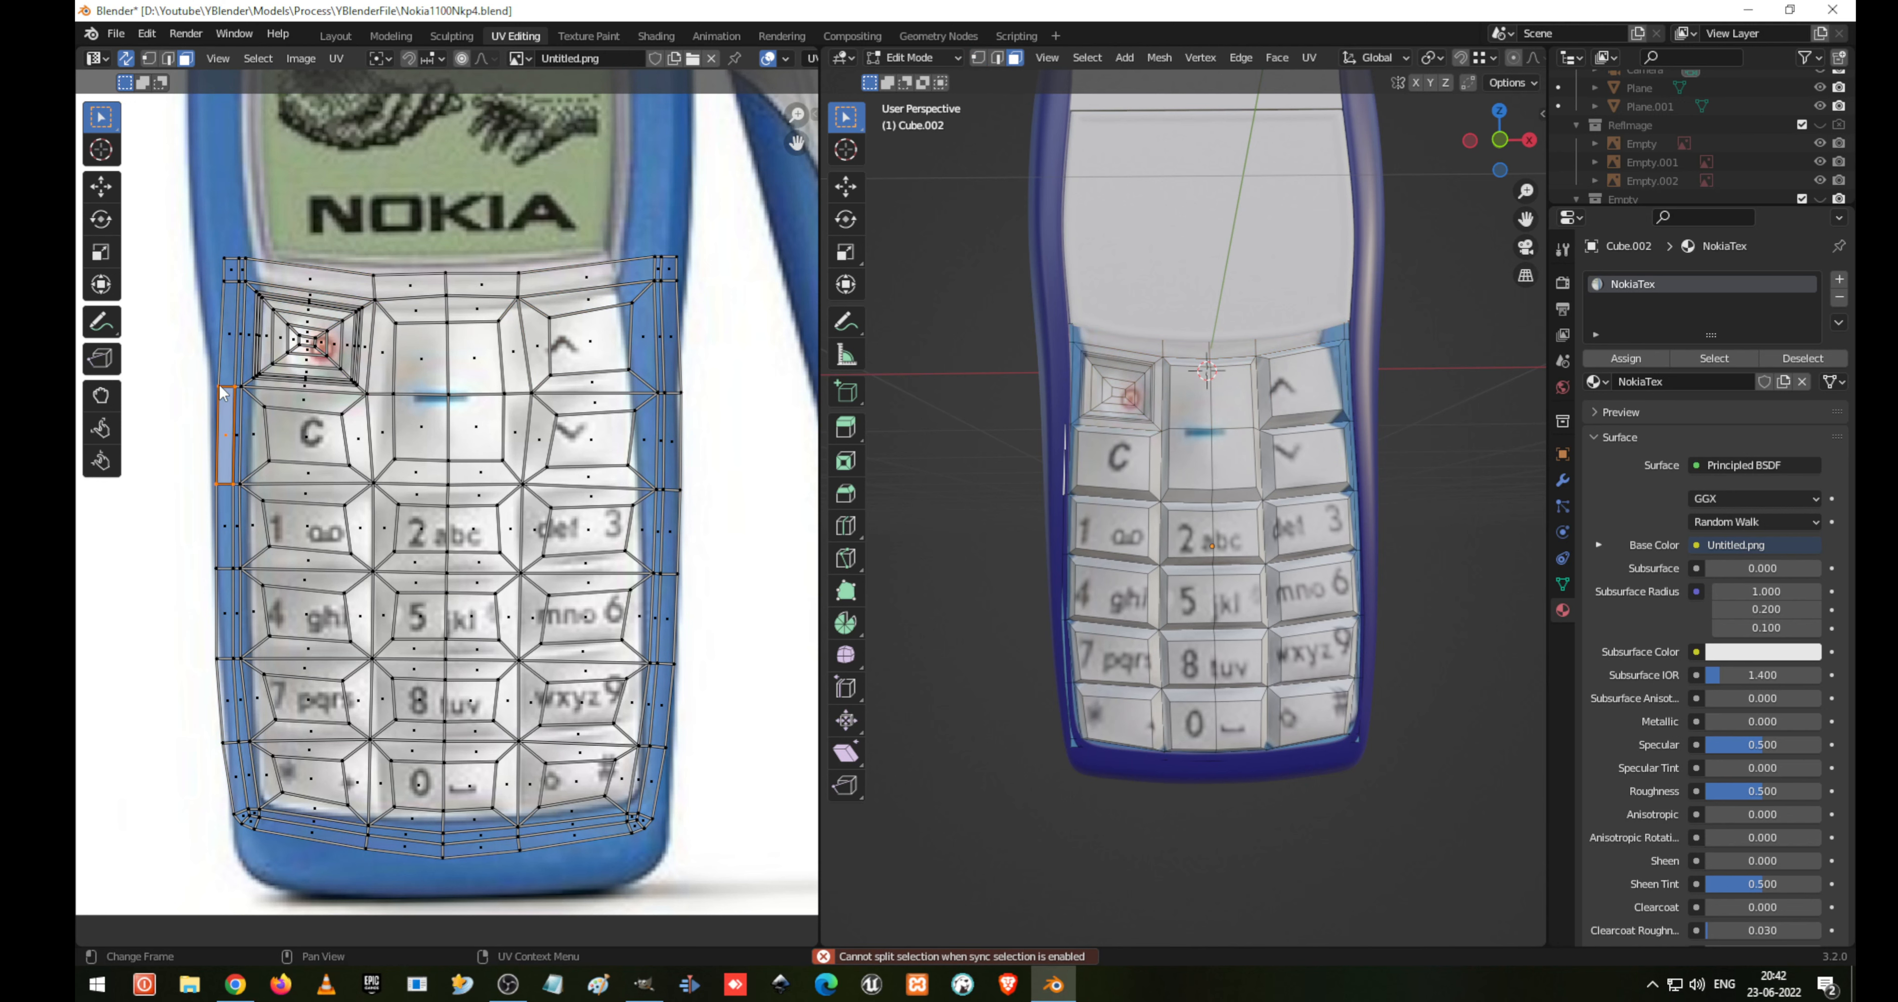
alt+click(229, 384)
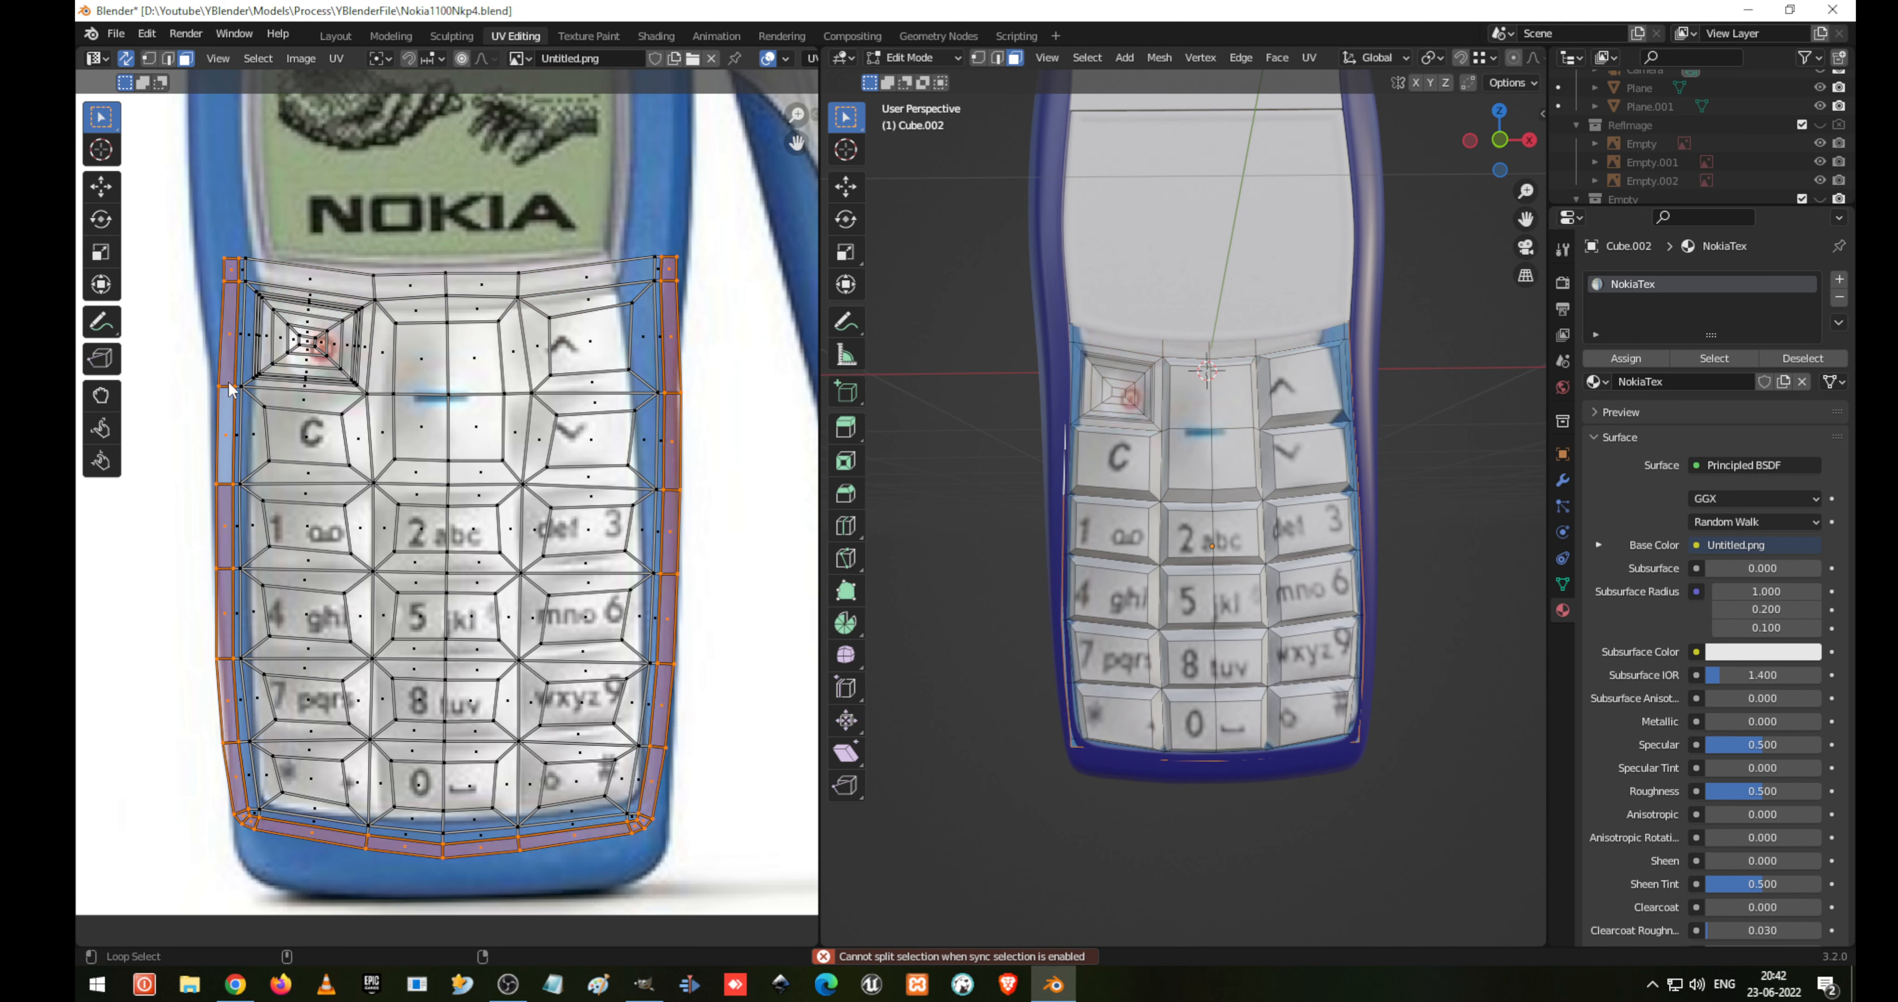
alt+shift+click(248, 278)
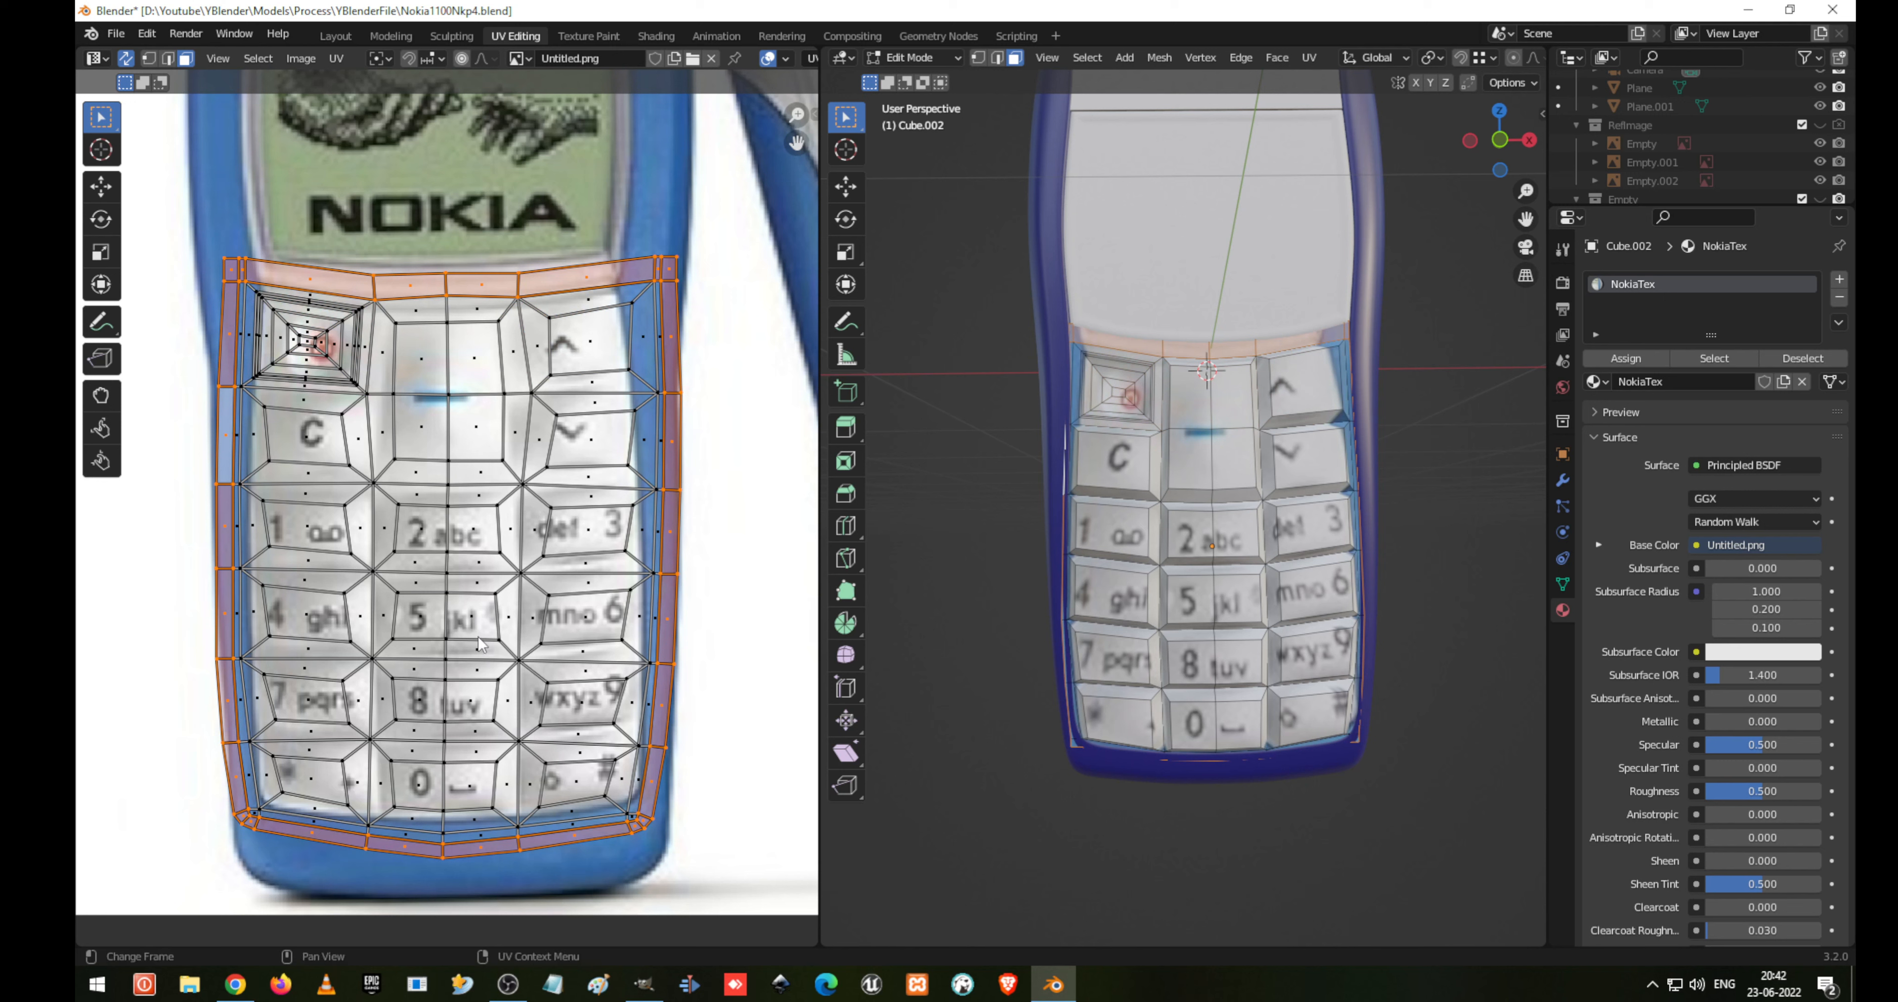
right_click(374, 442)
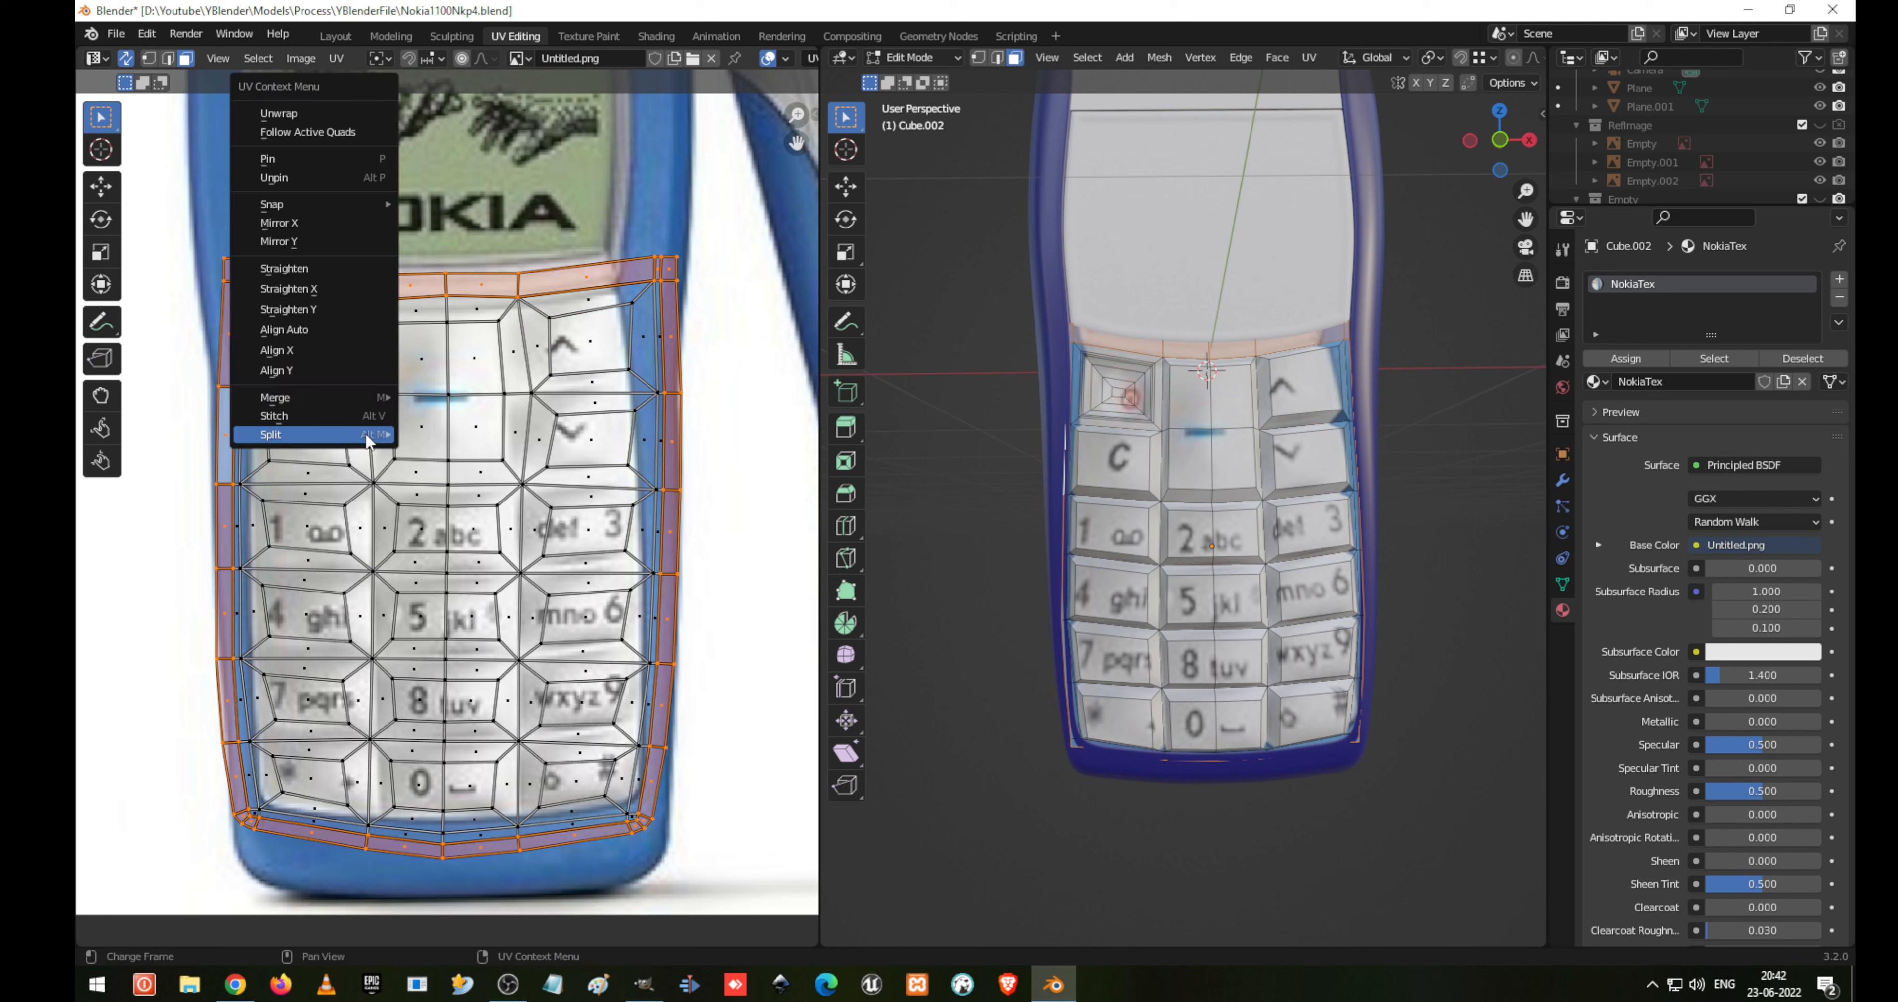
click(429, 433)
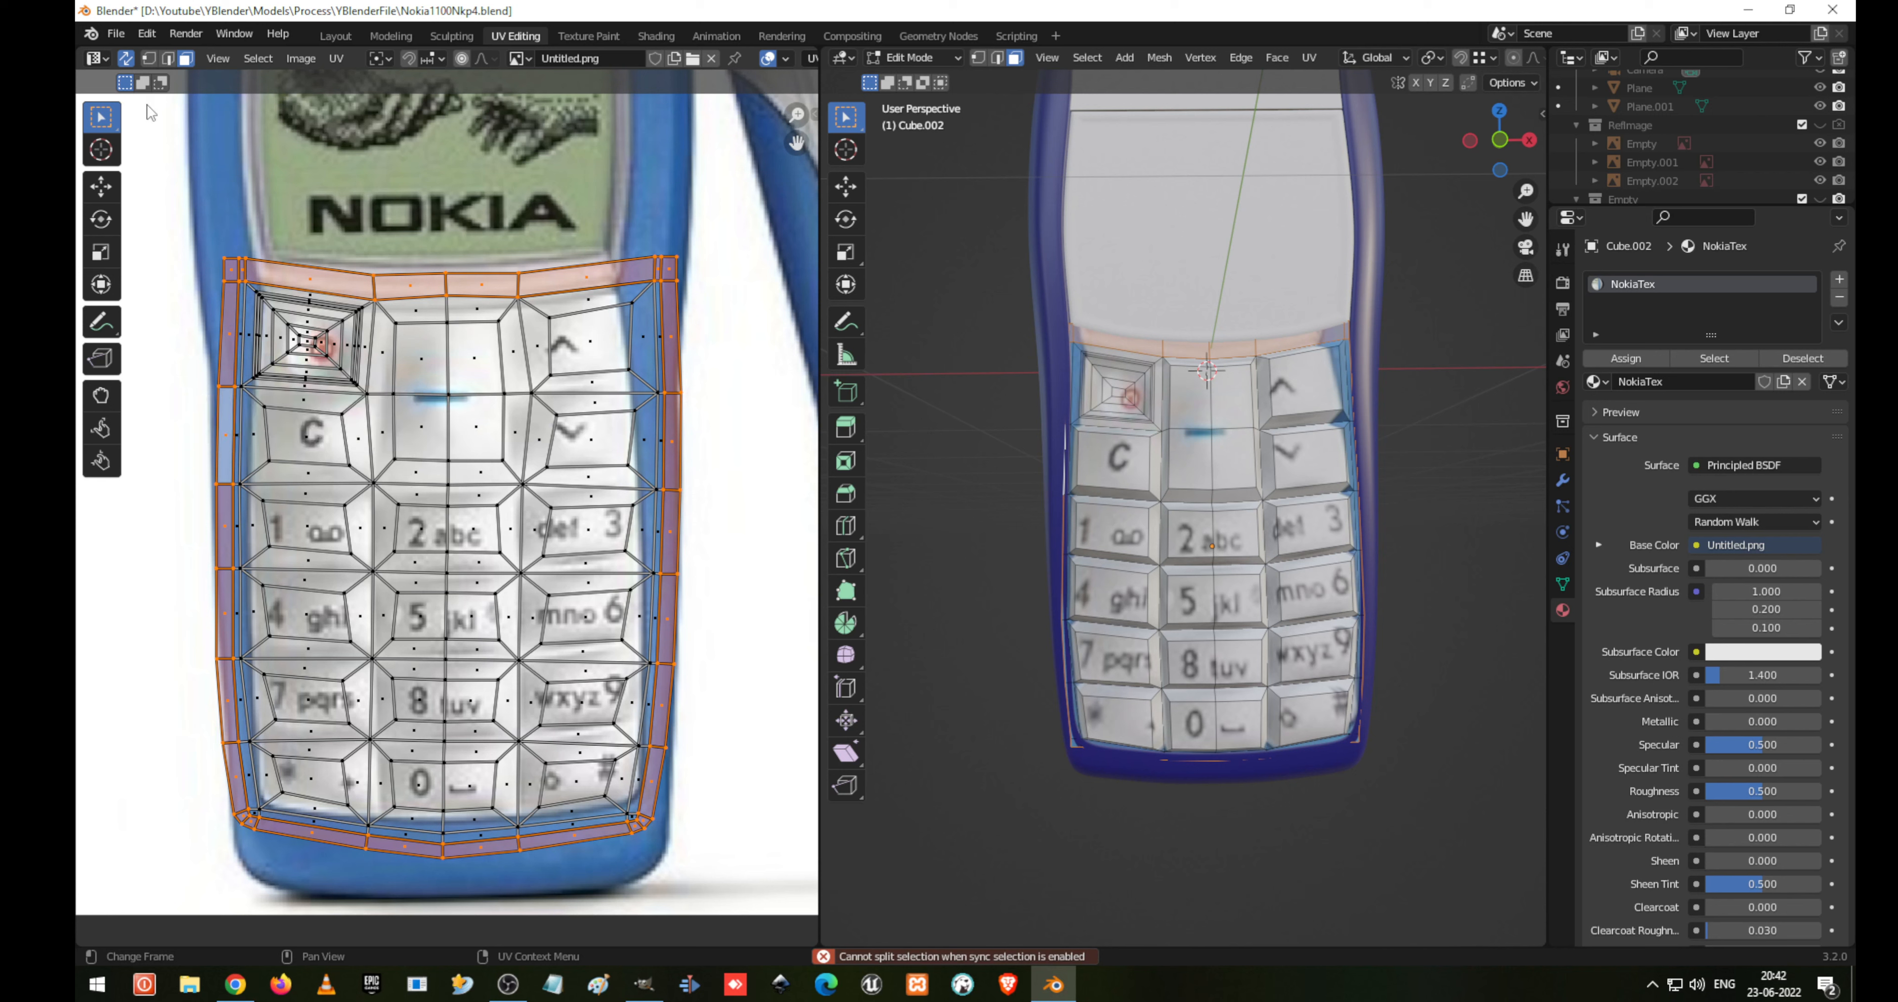
Turn off UV sync selection and move the keypad's outer border UVs off the phone picture into the empty area below it
click(125, 61)
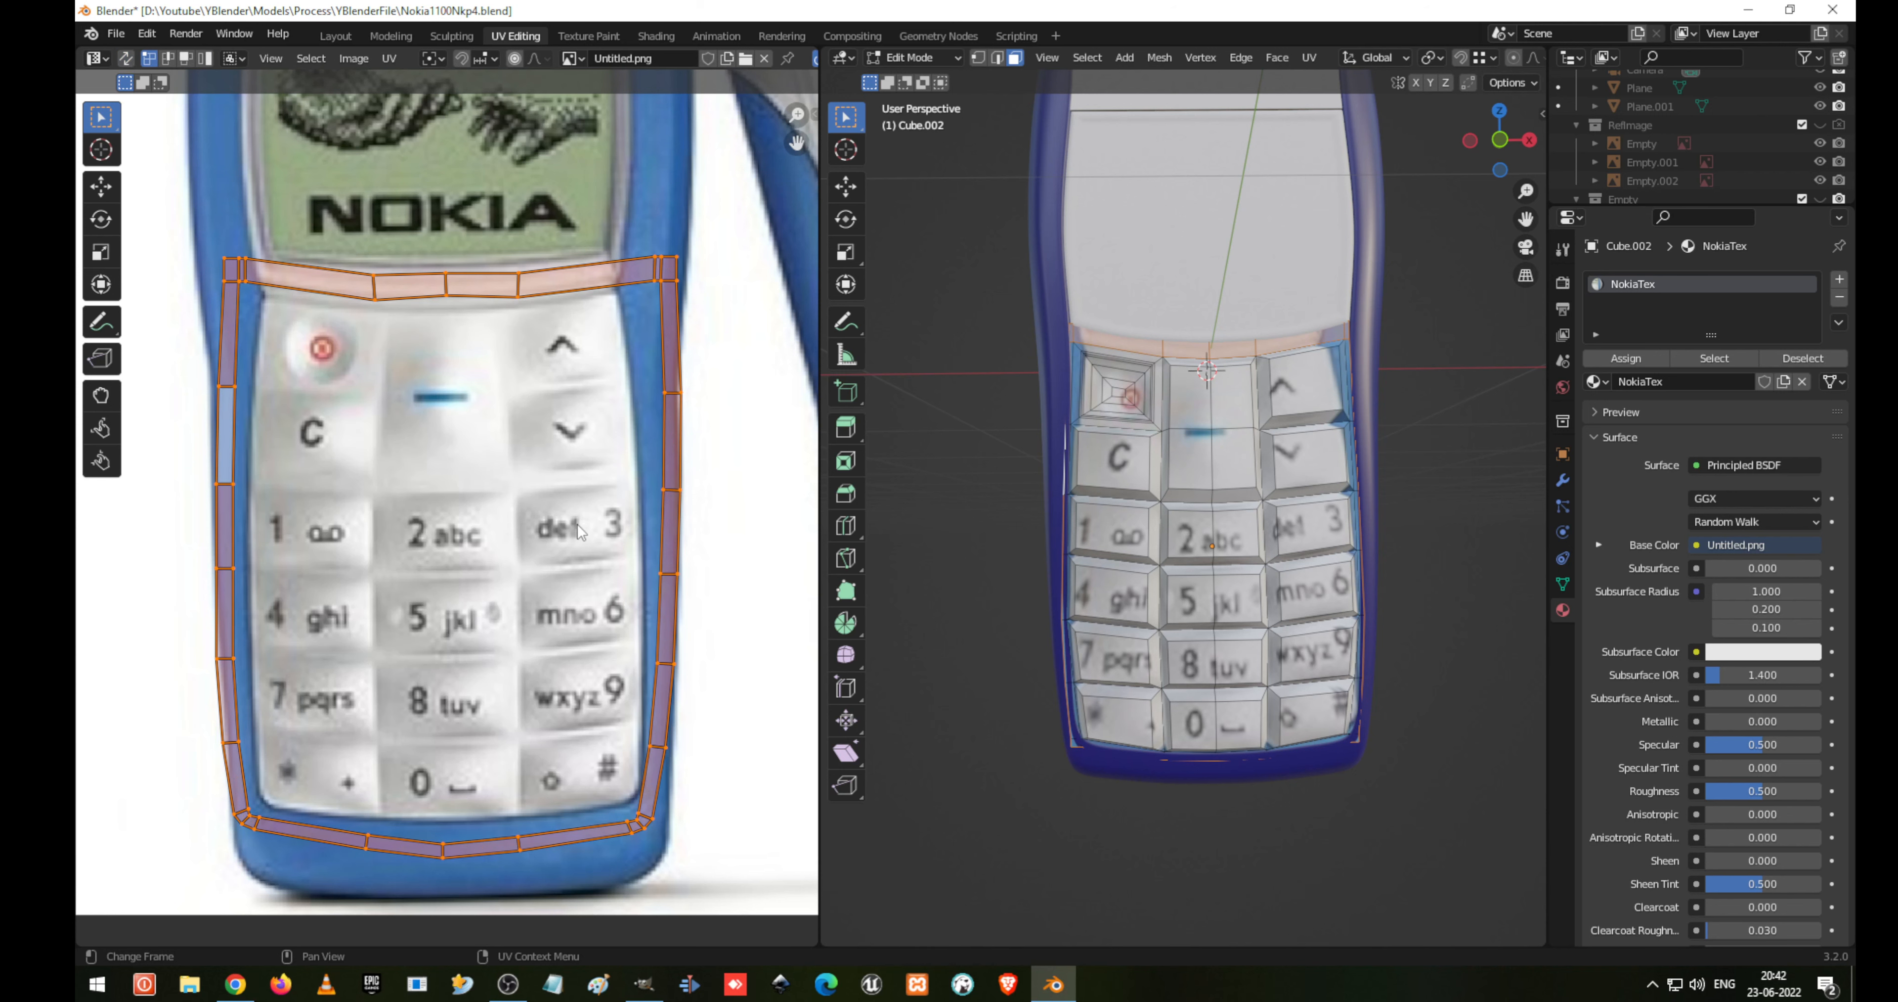
scroll(515, 528, down, 3)
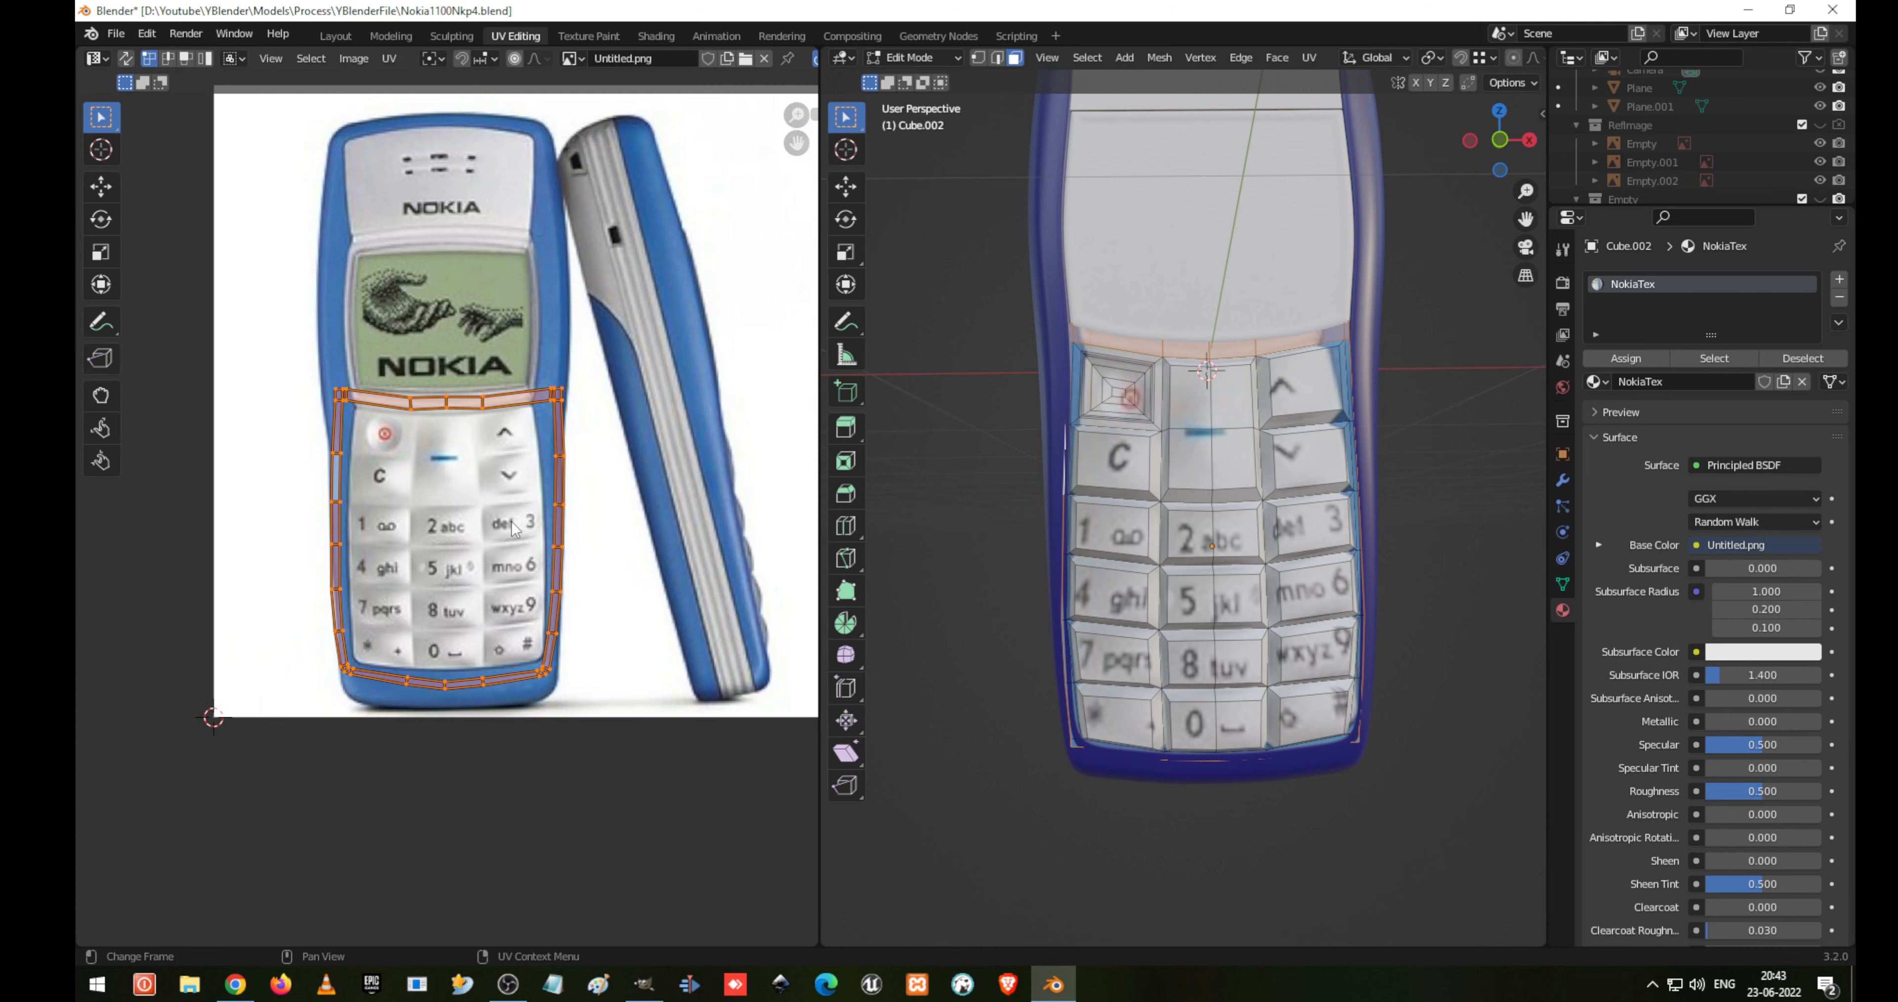
scroll(513, 527, down, 2)
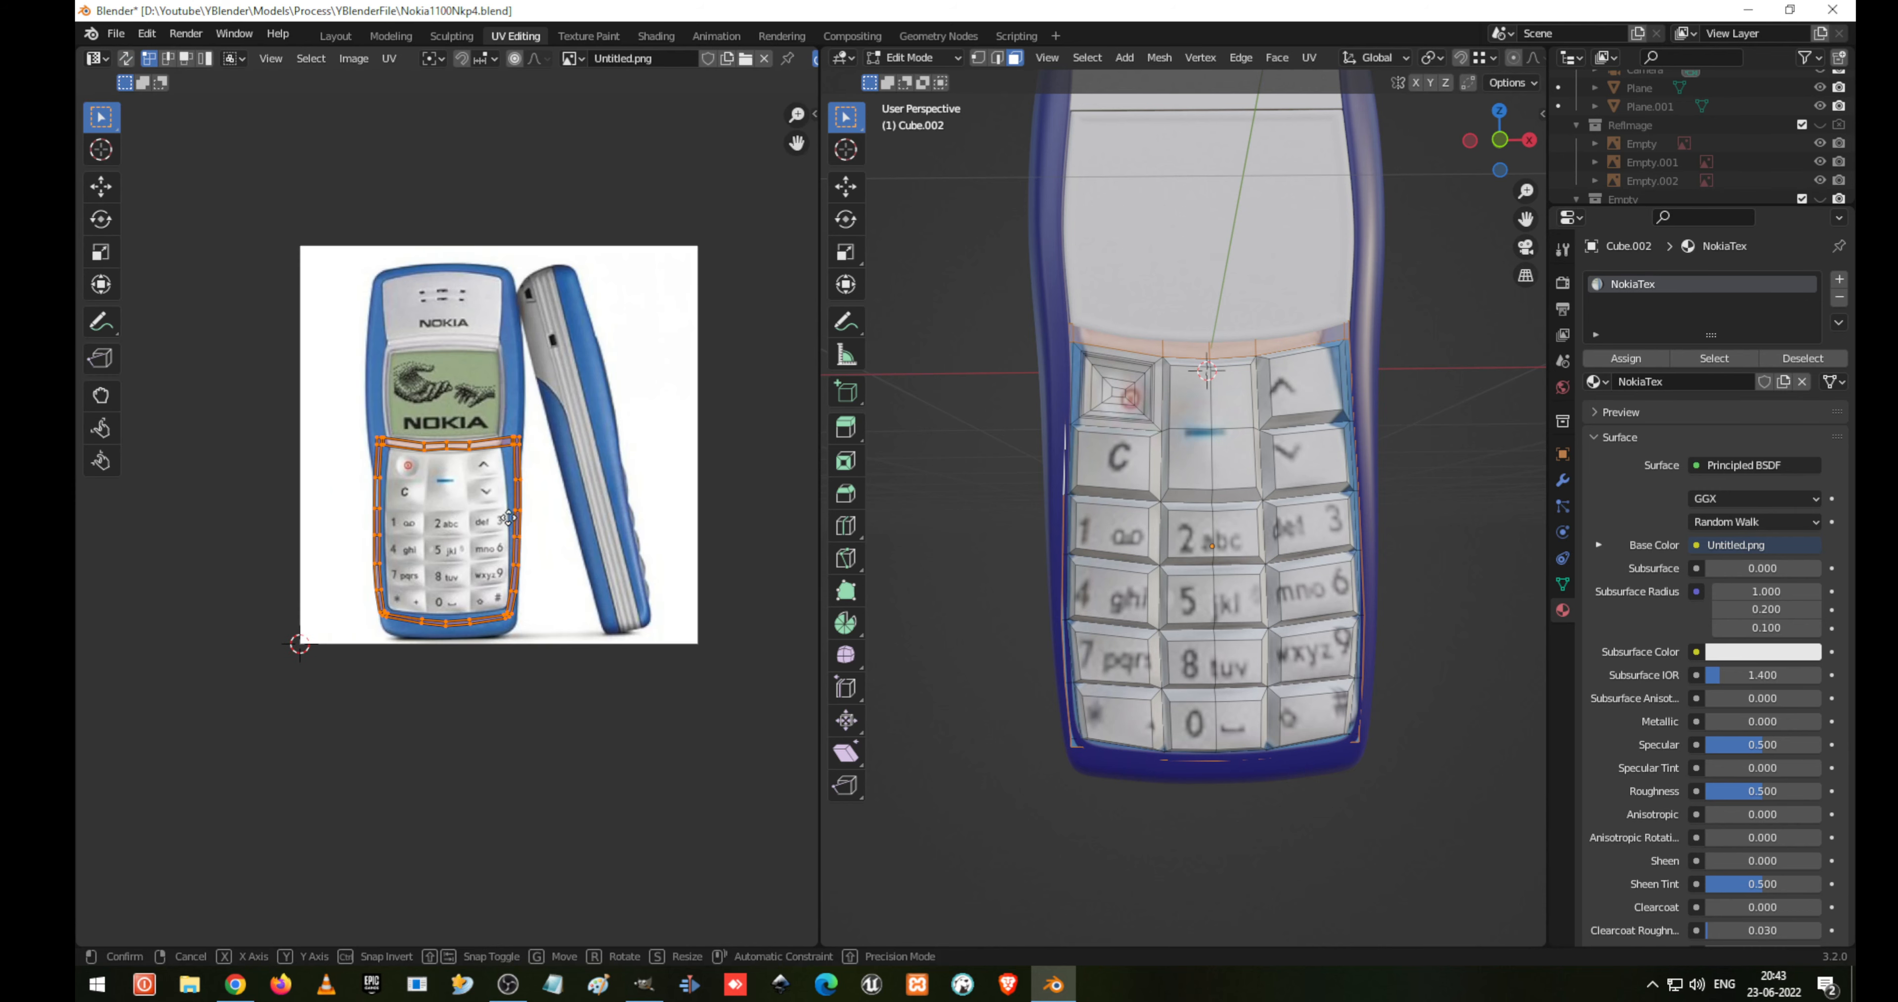
key(g)
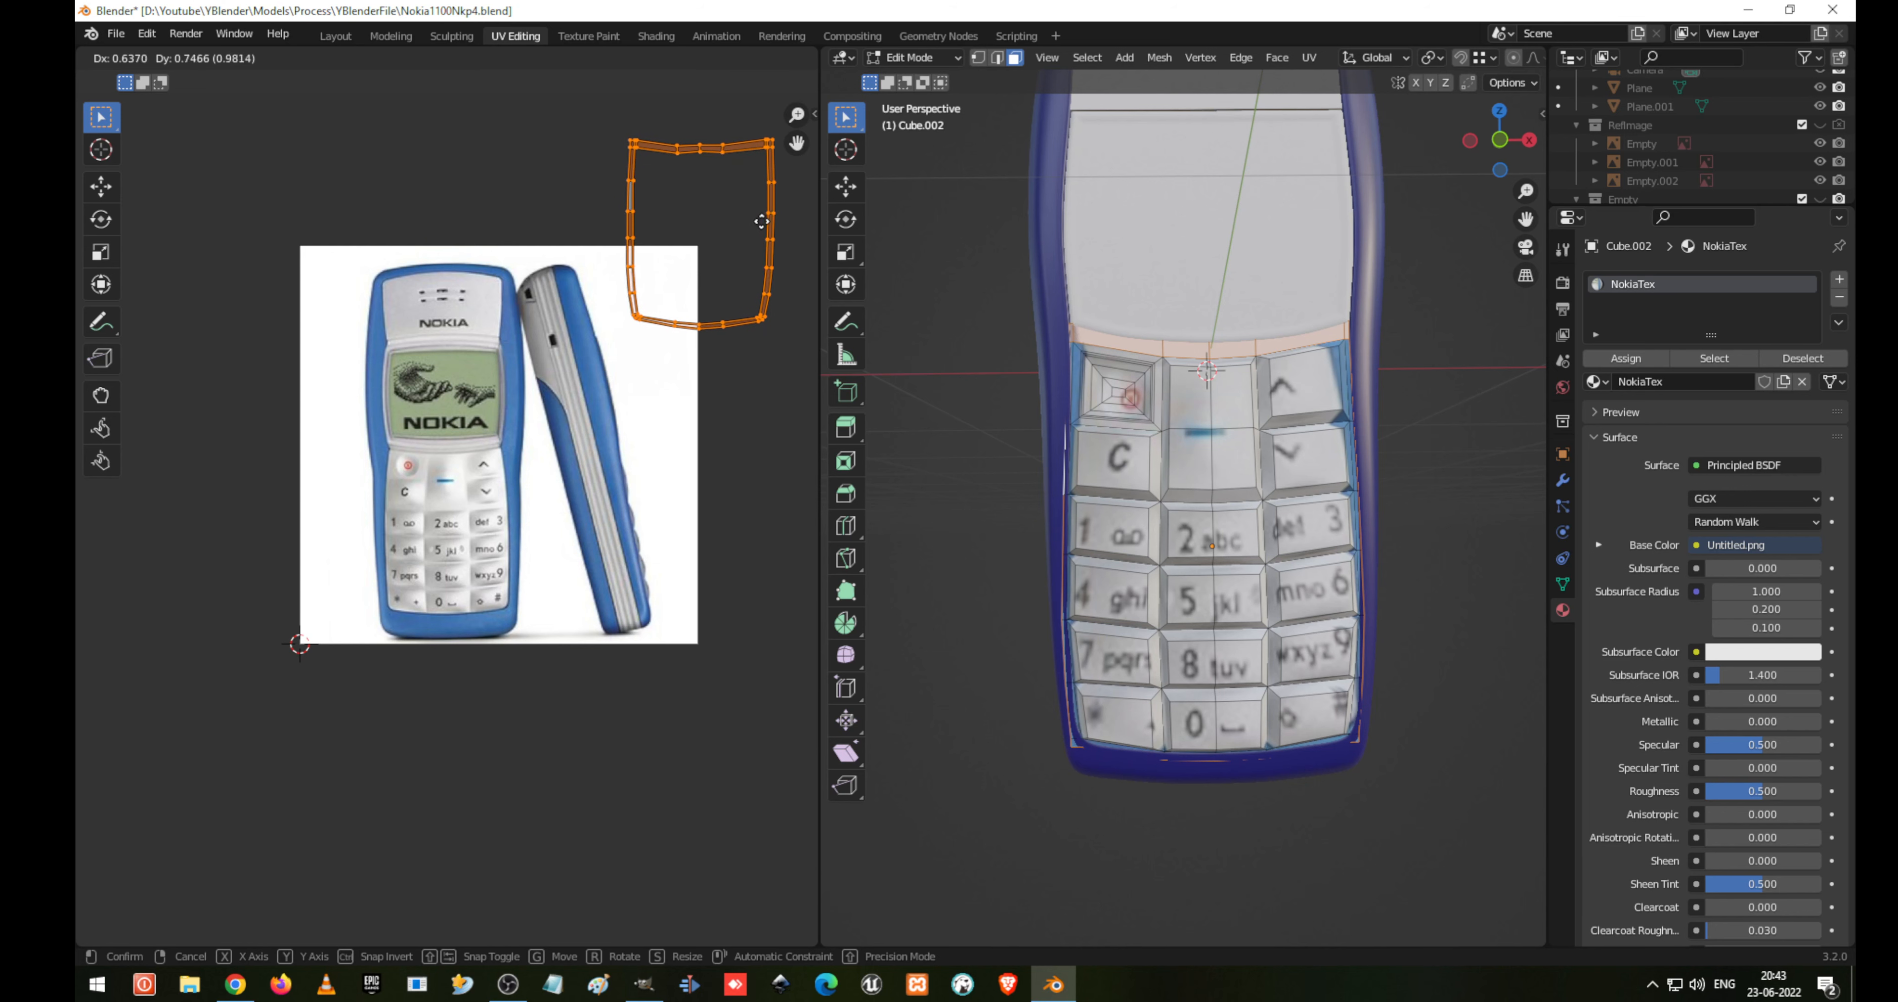
click(674, 840)
middle_drag(1153, 354, 1146, 385)
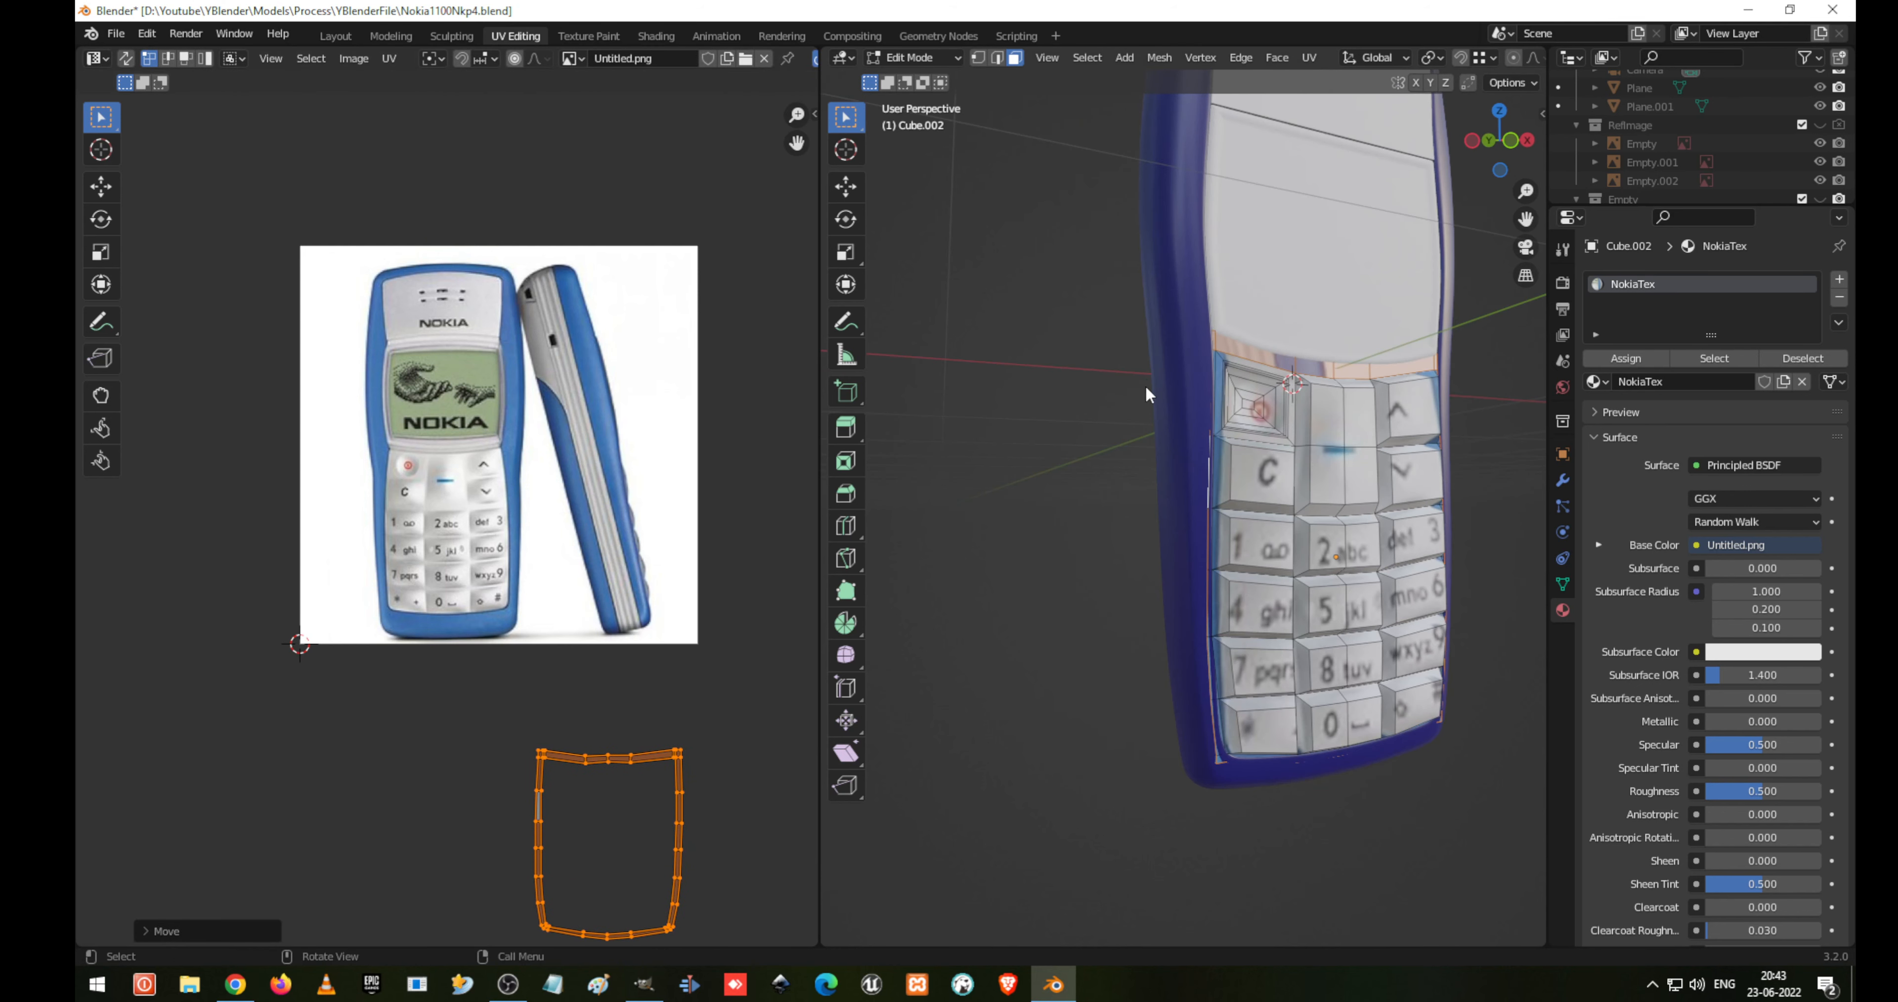
key(Tab)
key(Tab)
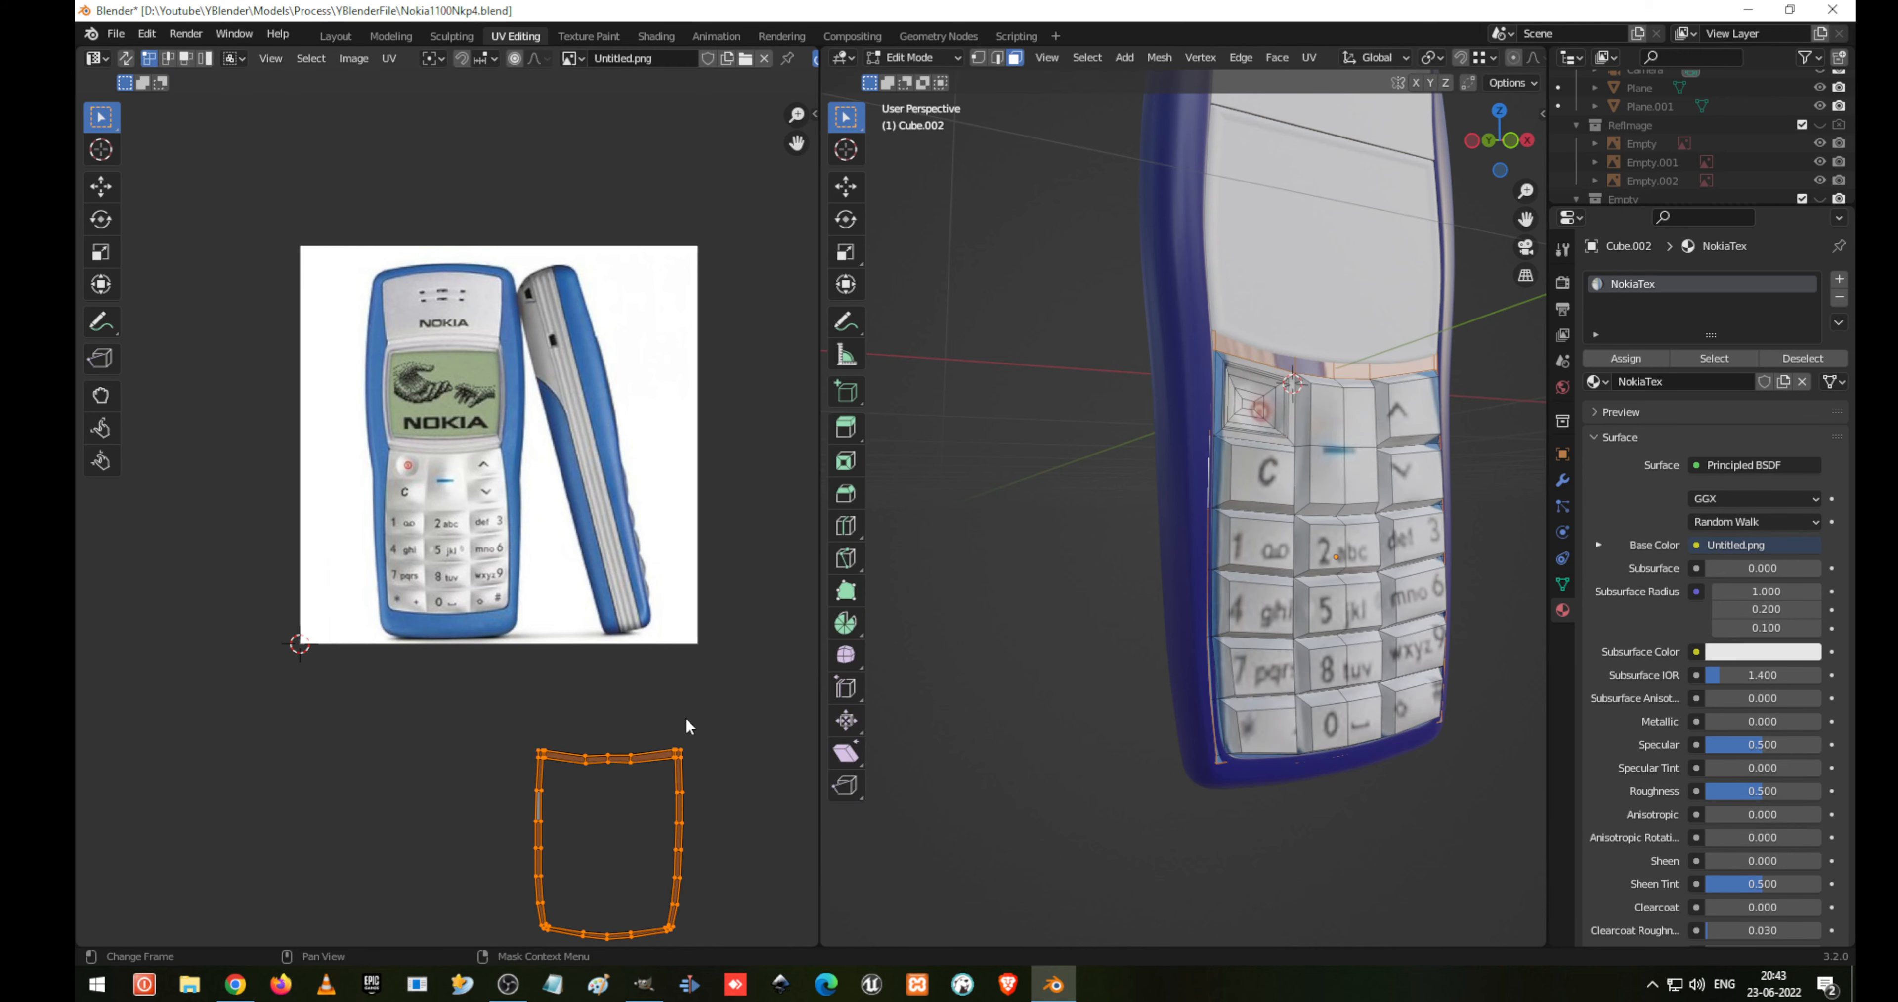
key(g)
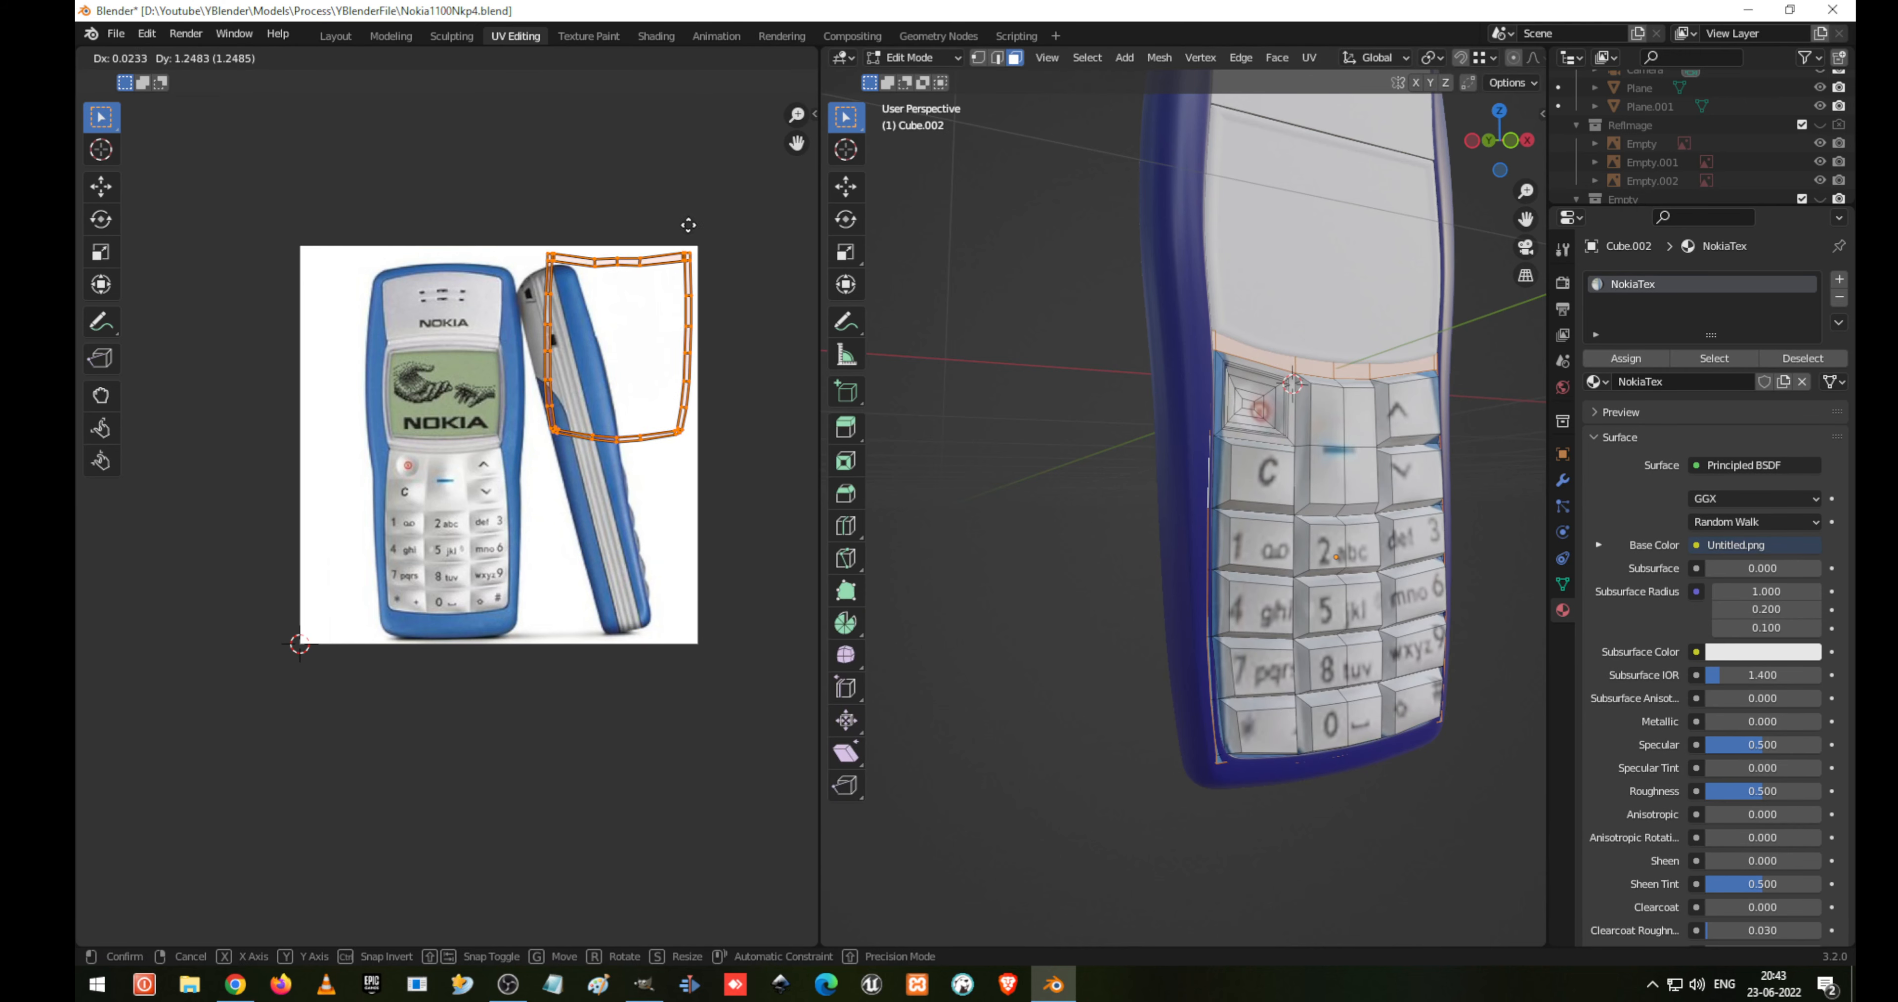
click(623, 667)
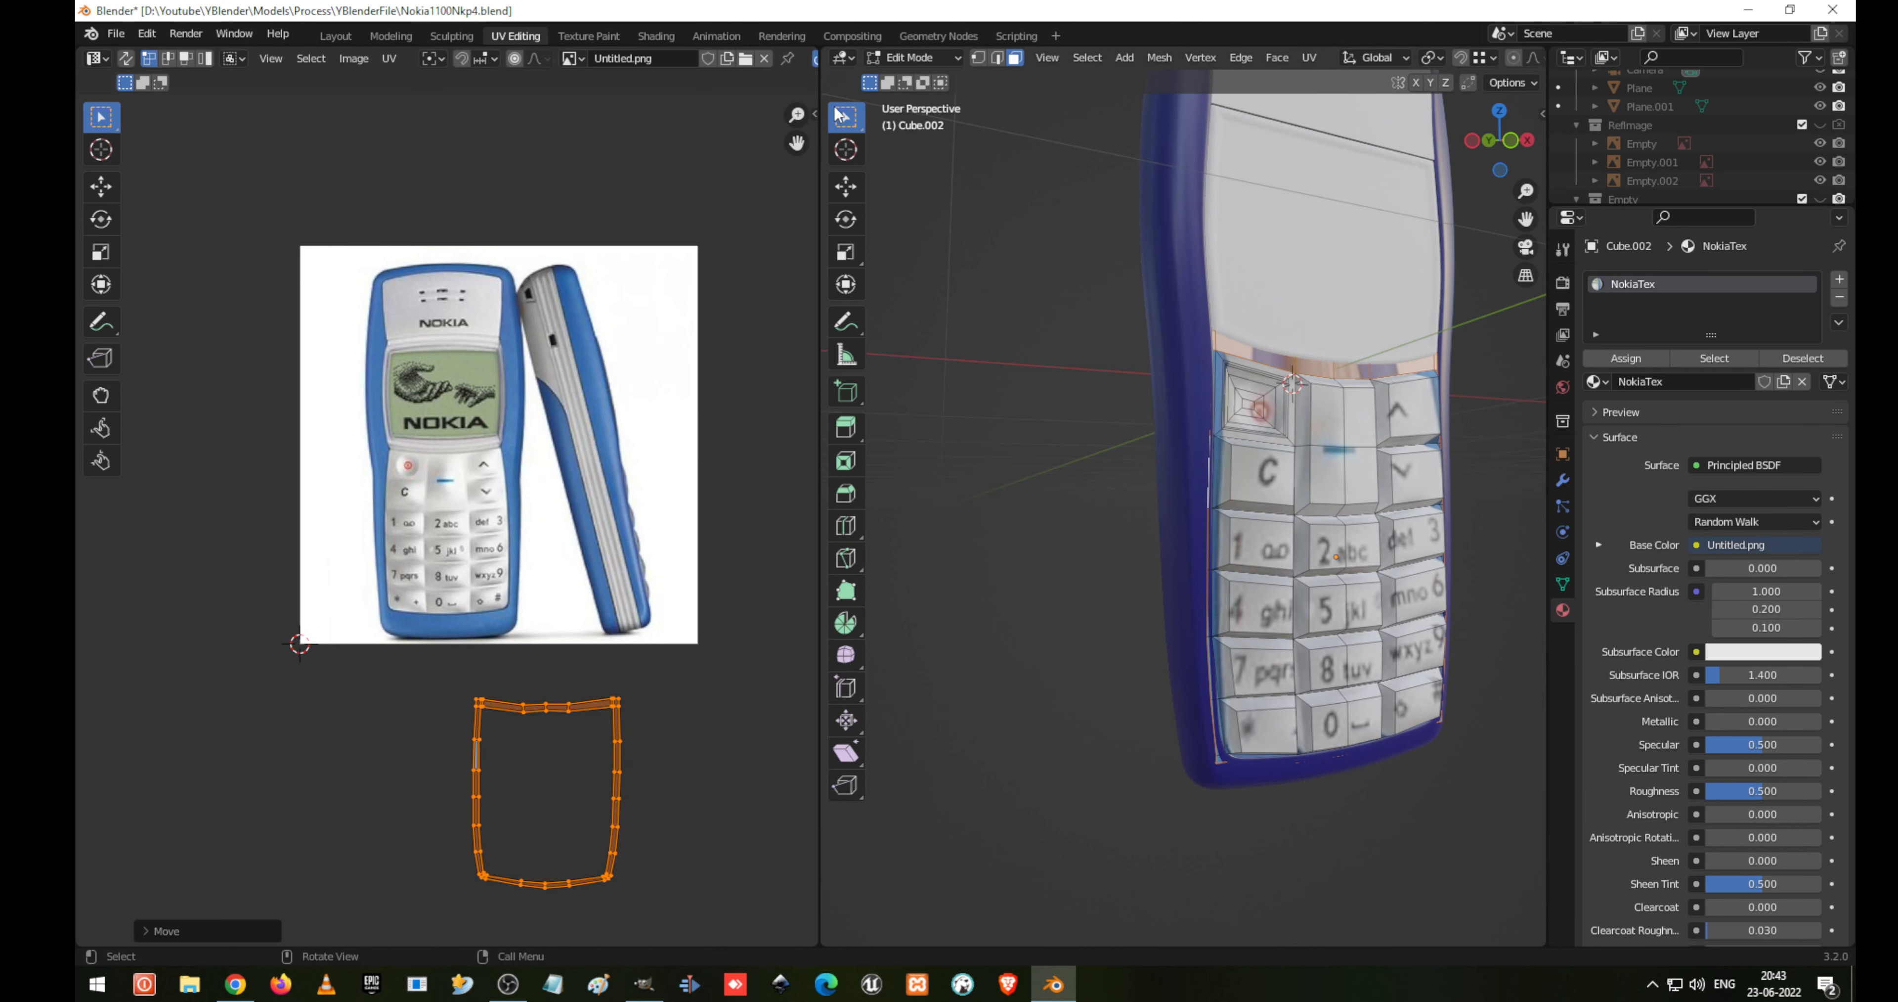
Set the Untitled.png image texture's extension to Extend in the NokiaTex shader, and return to UV editing
click(654, 36)
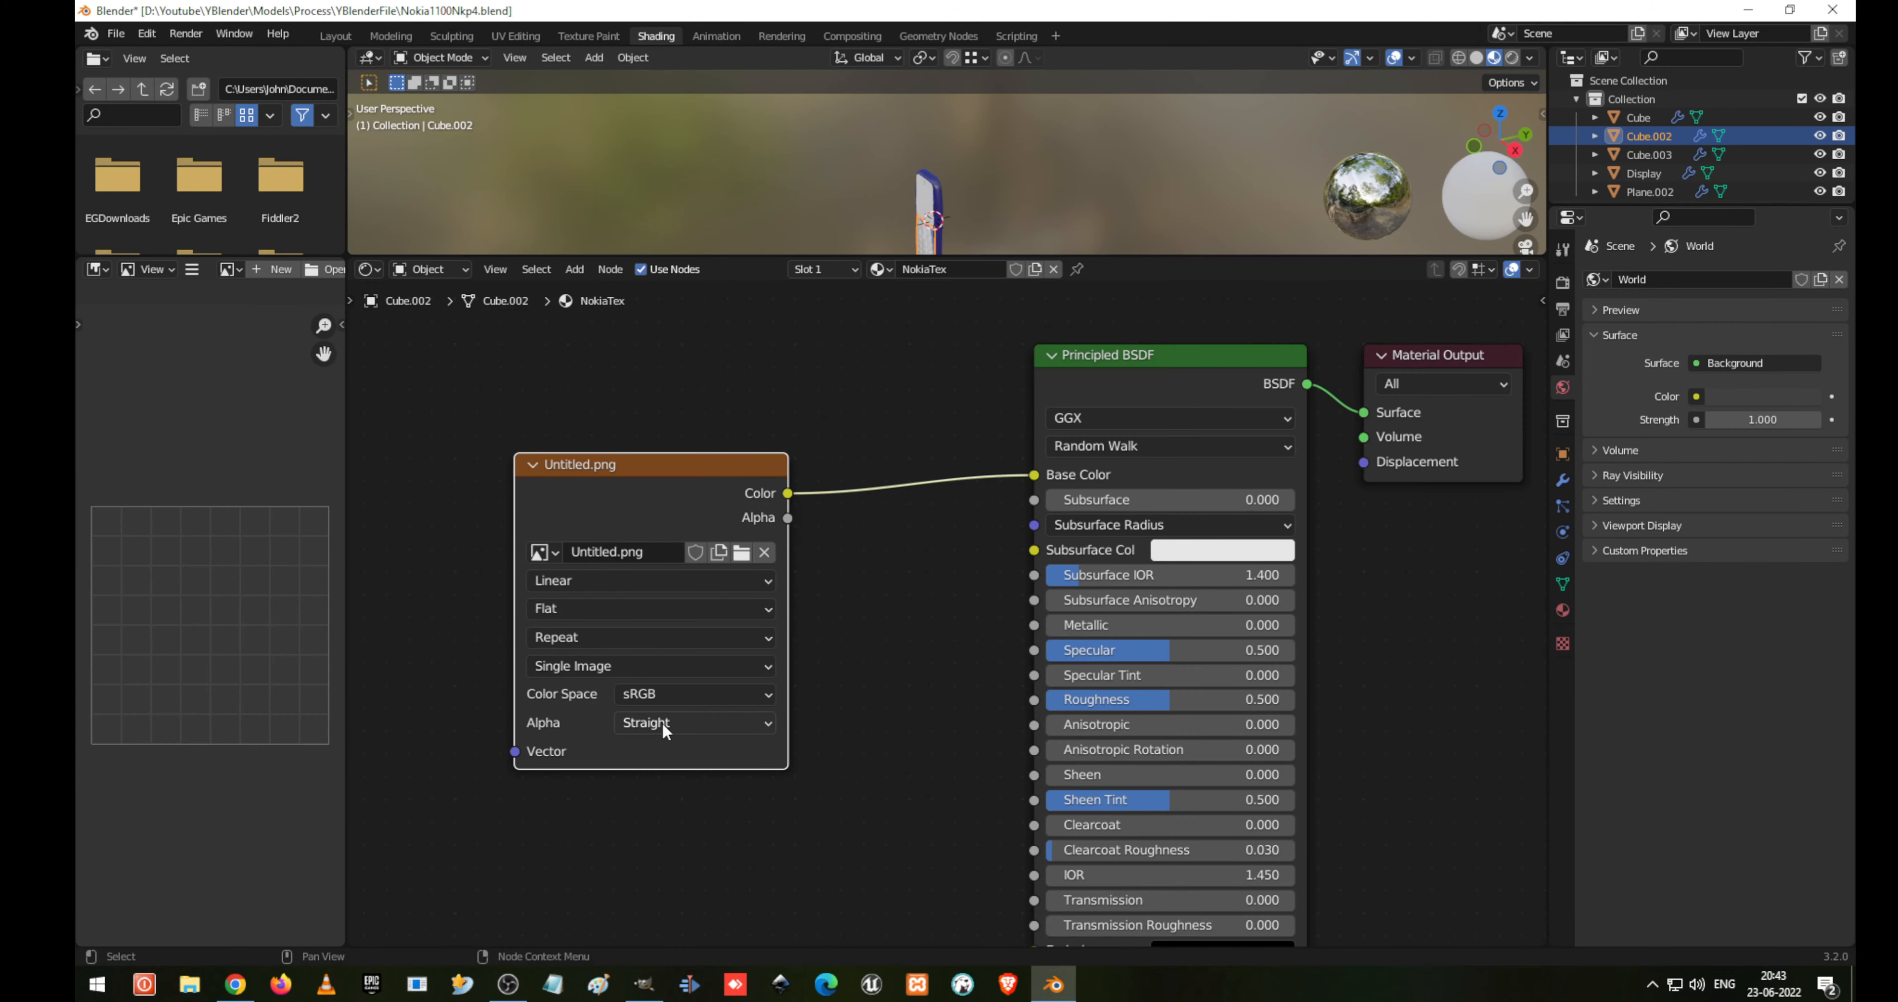
click(594, 667)
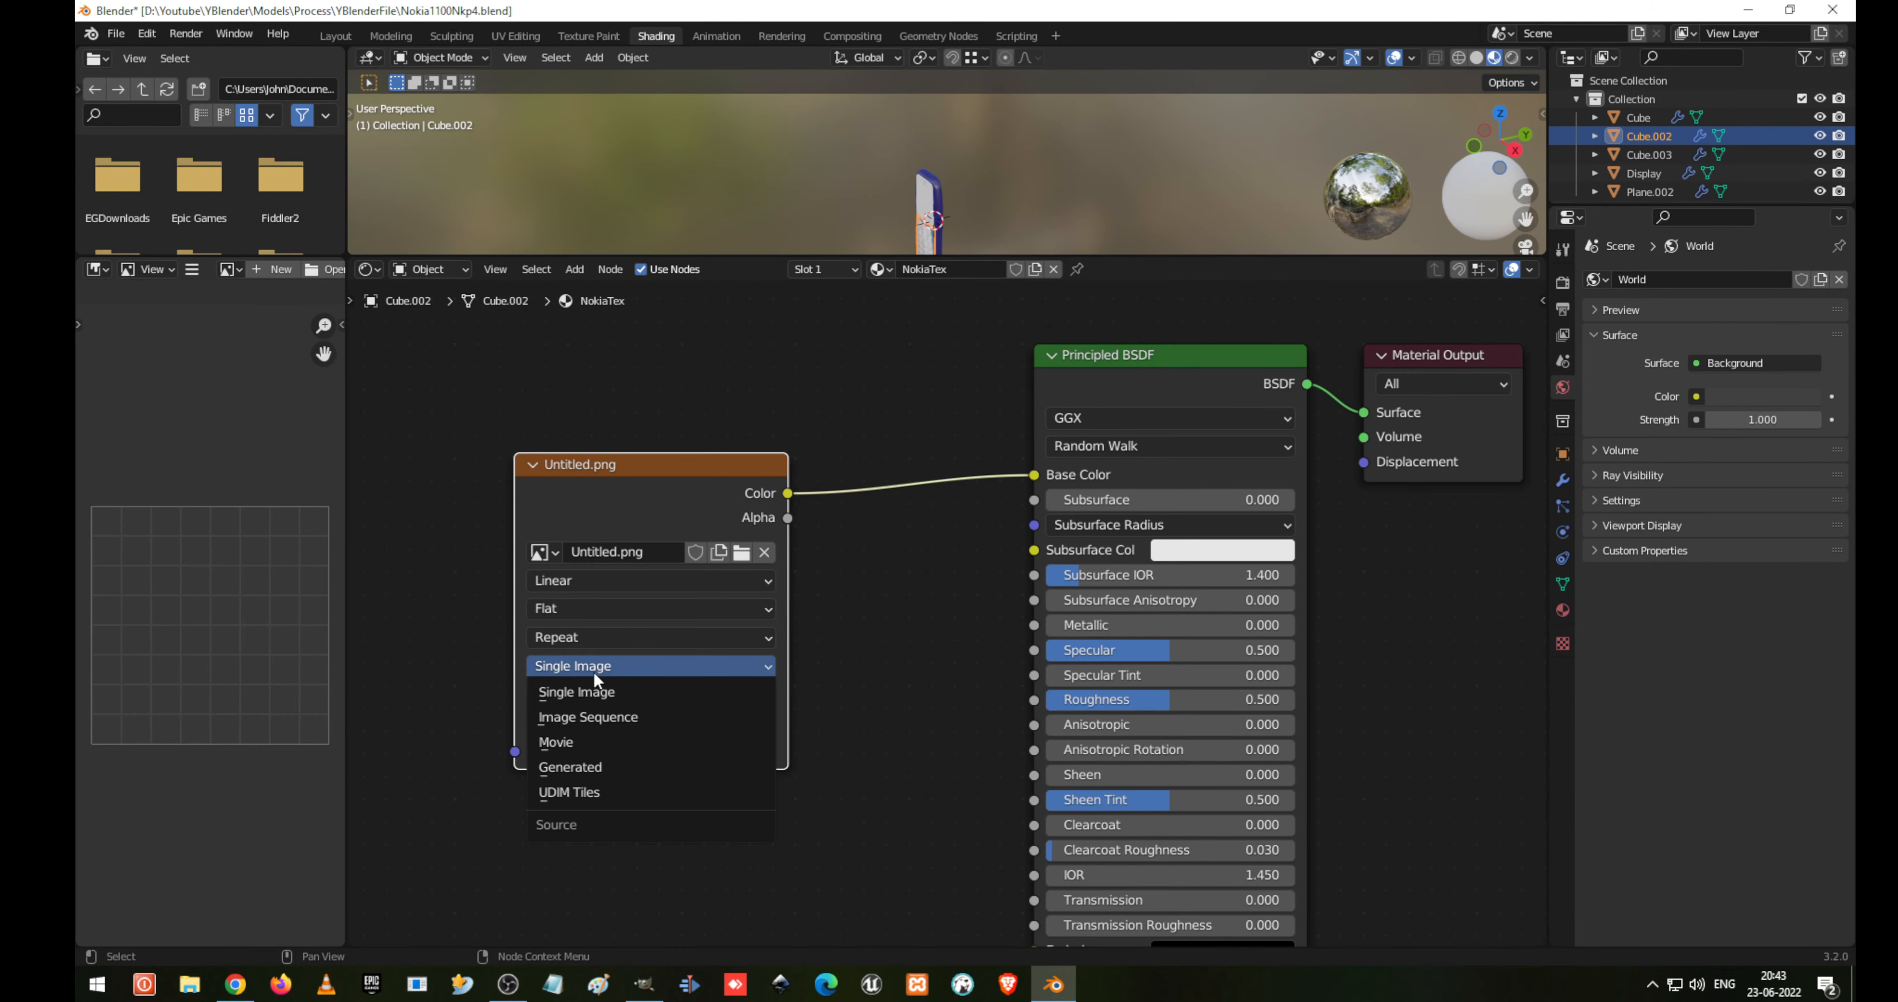
click(593, 670)
click(580, 637)
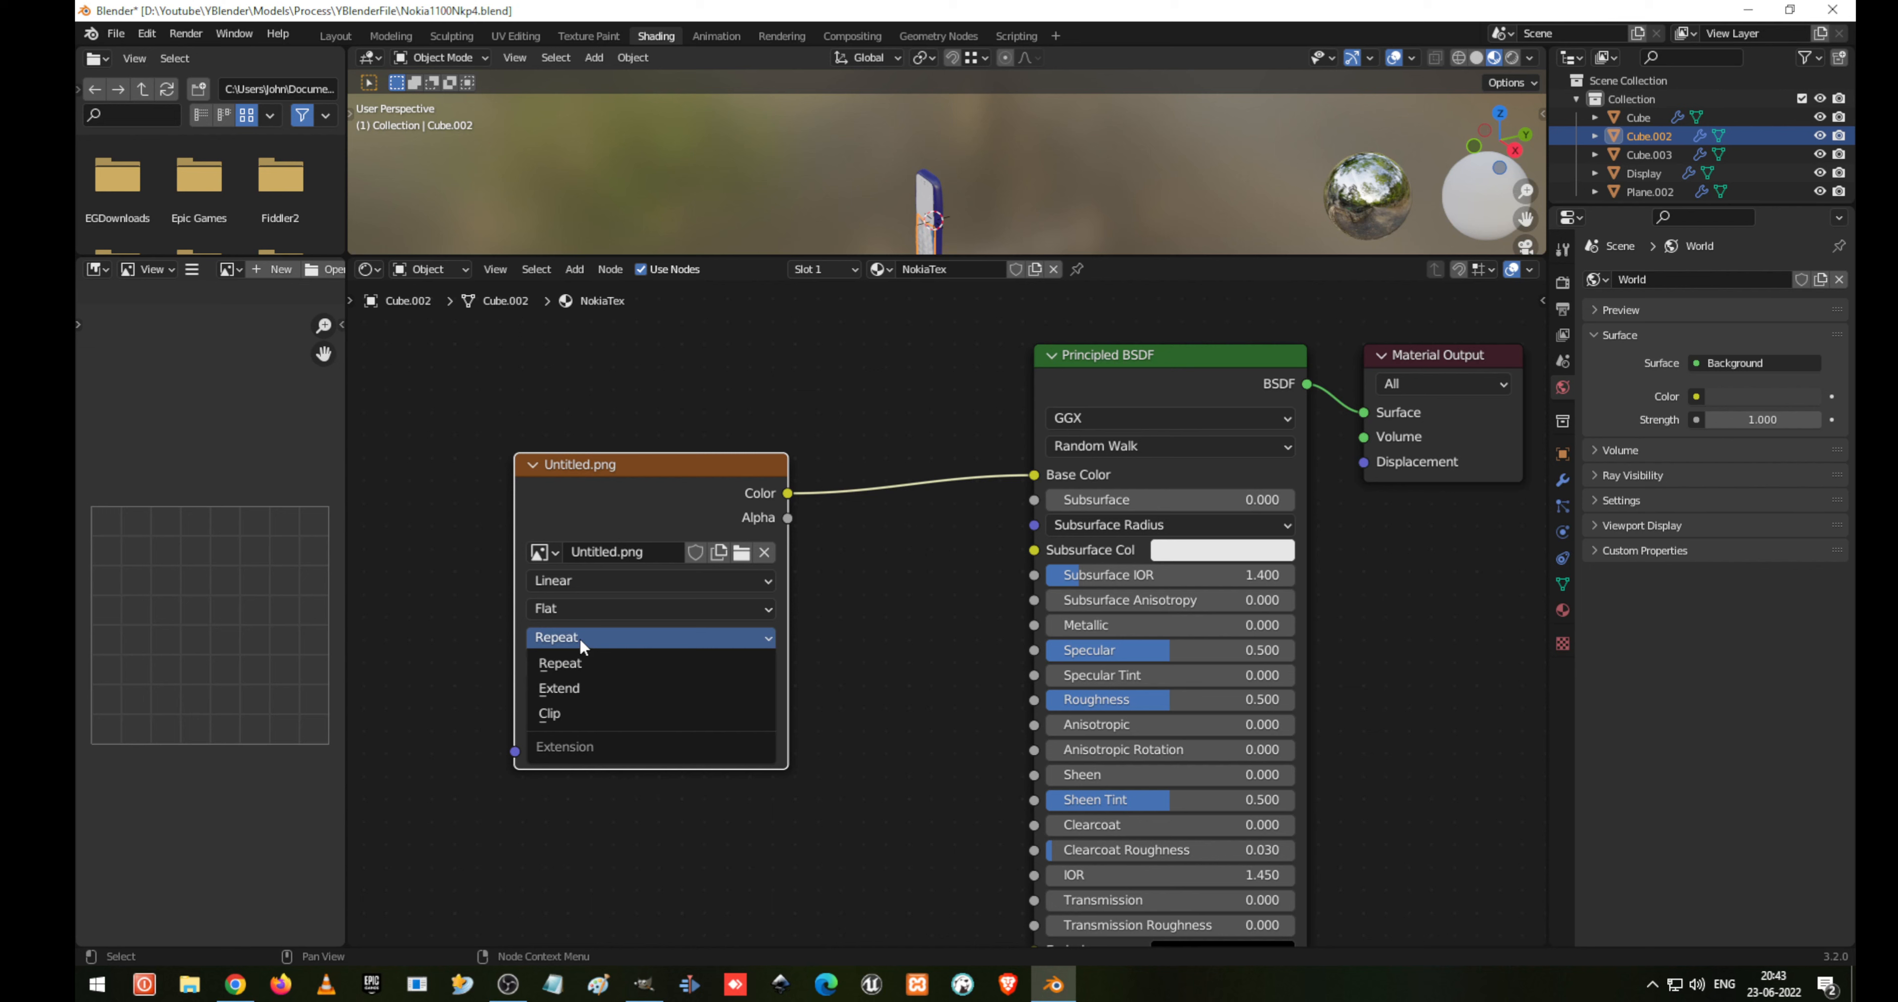
click(582, 691)
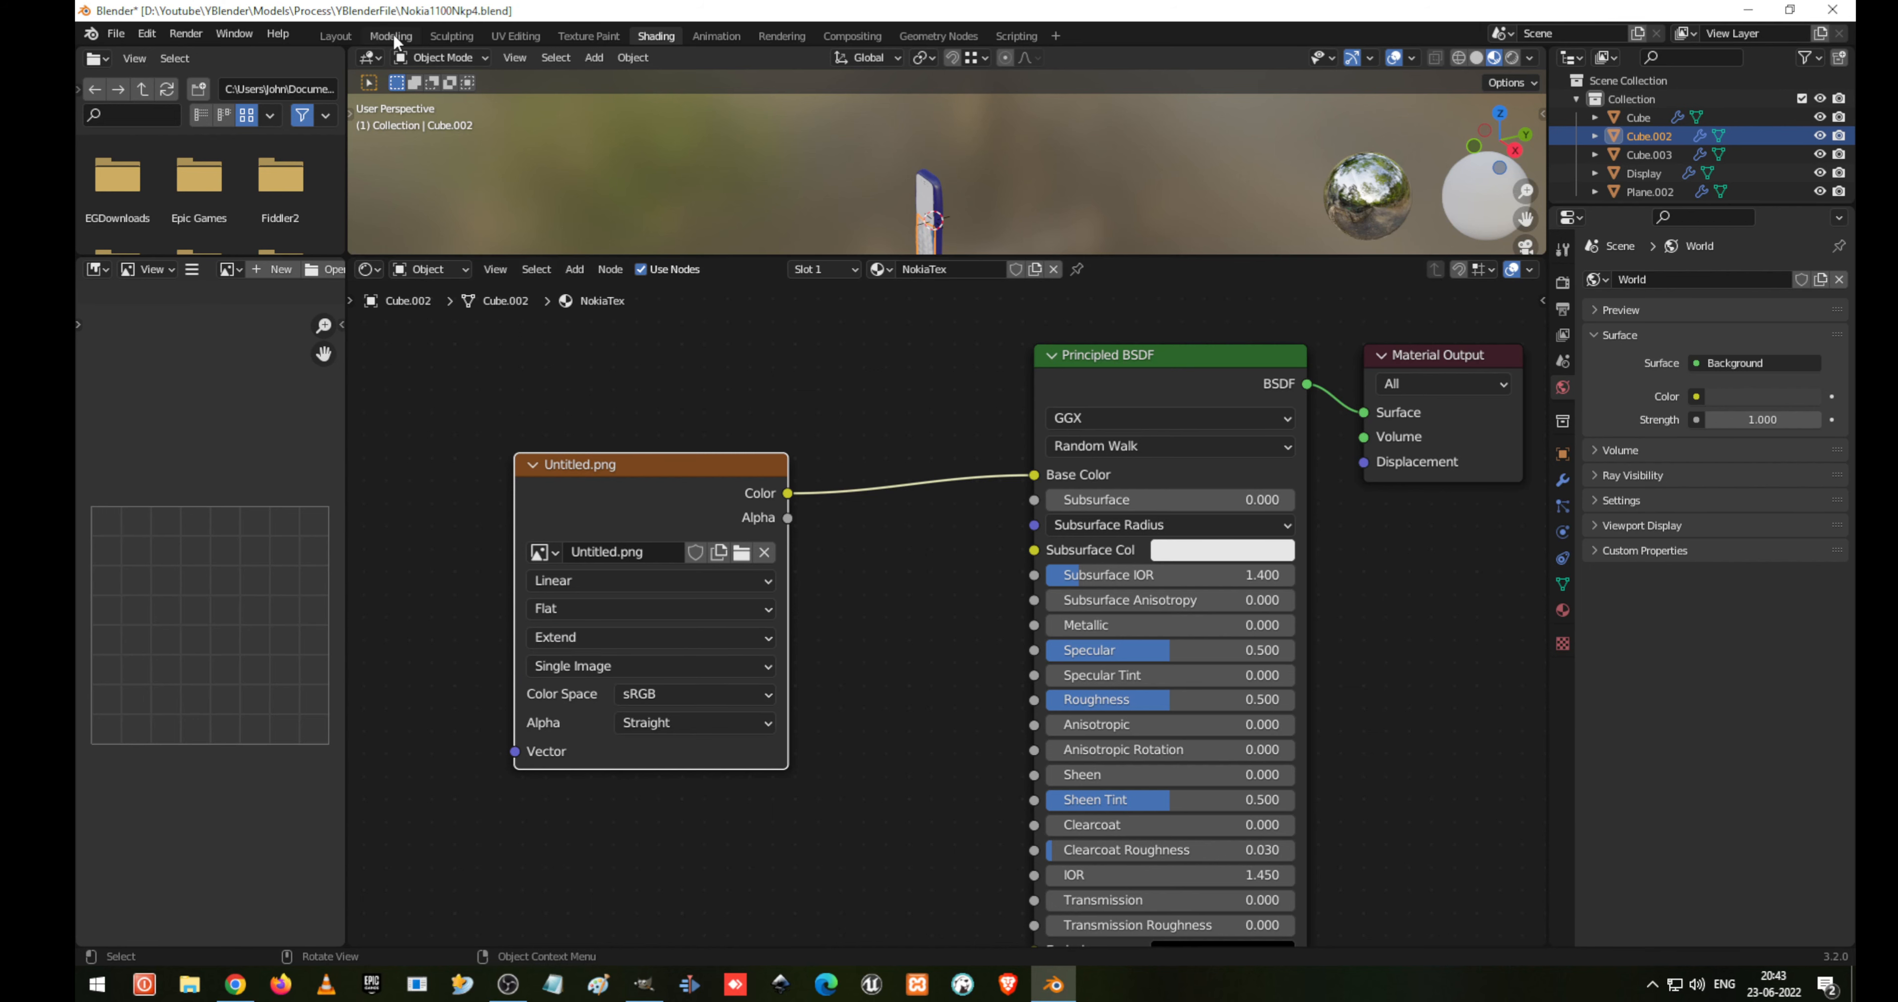
click(515, 36)
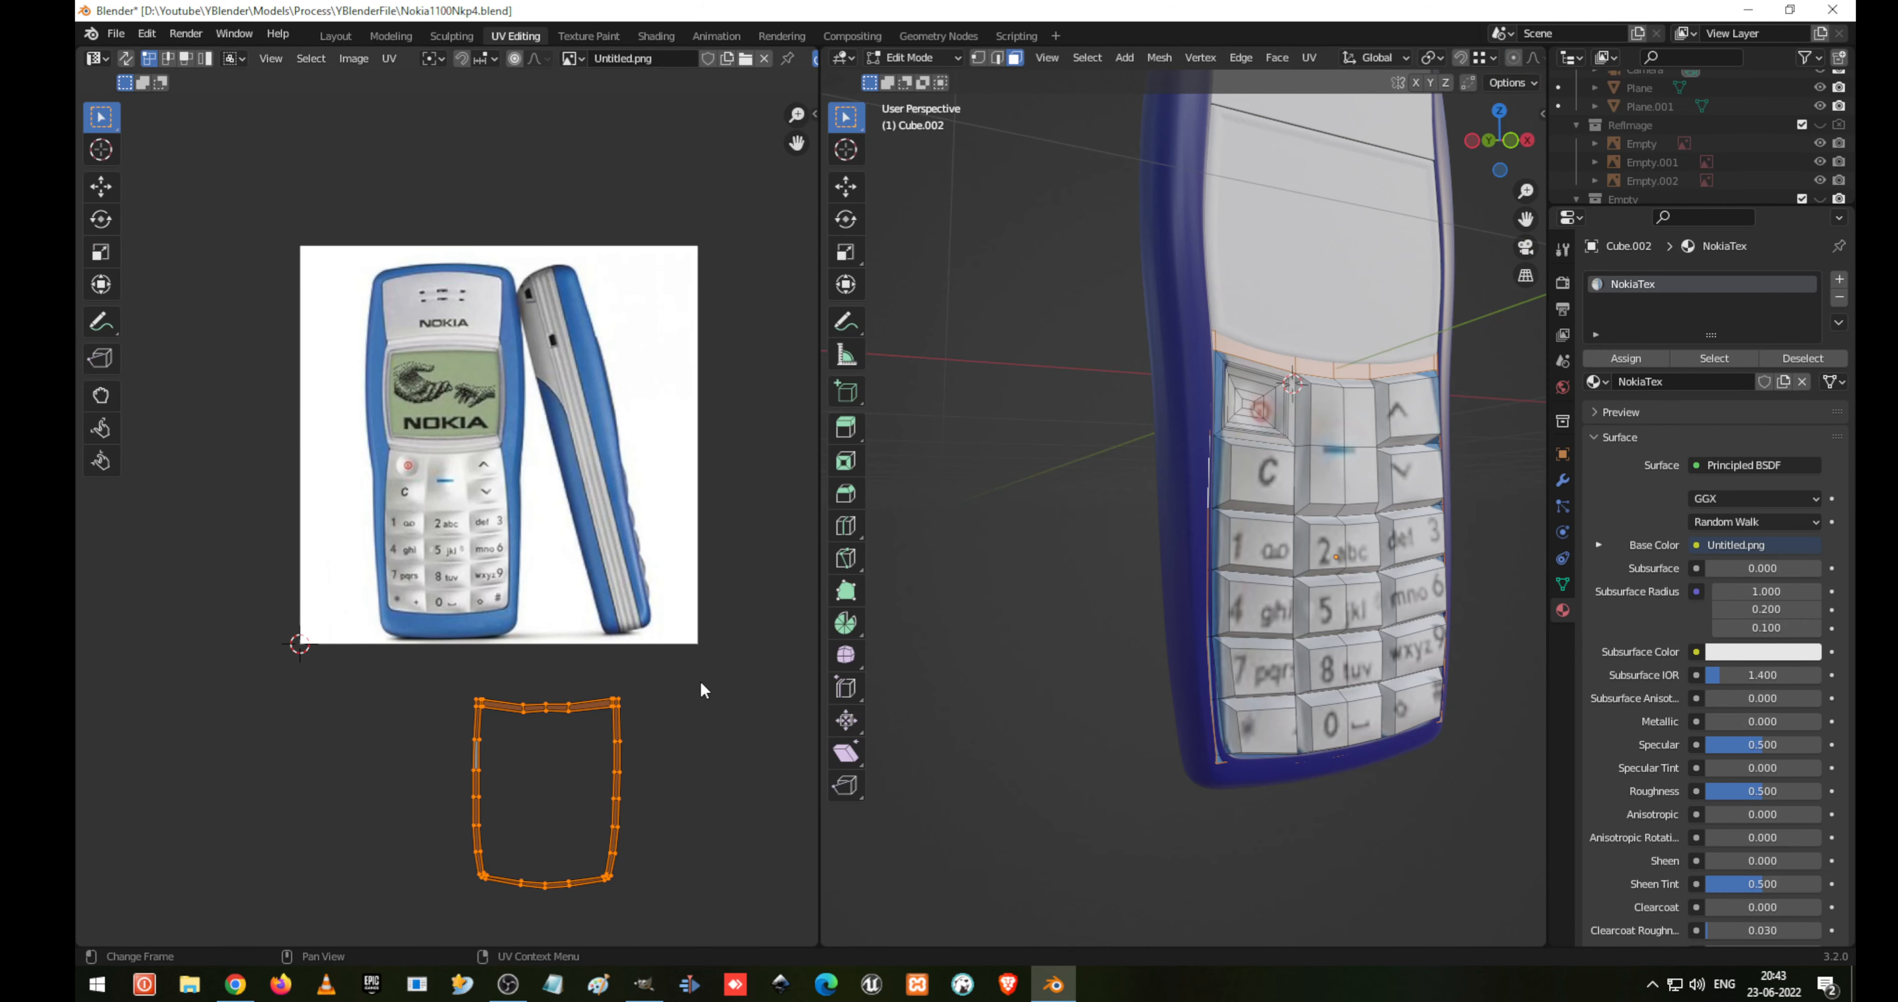
Shrink the keypad's border UVs to a small outline and place it on the picture's white background beside the phone's side view
key(g)
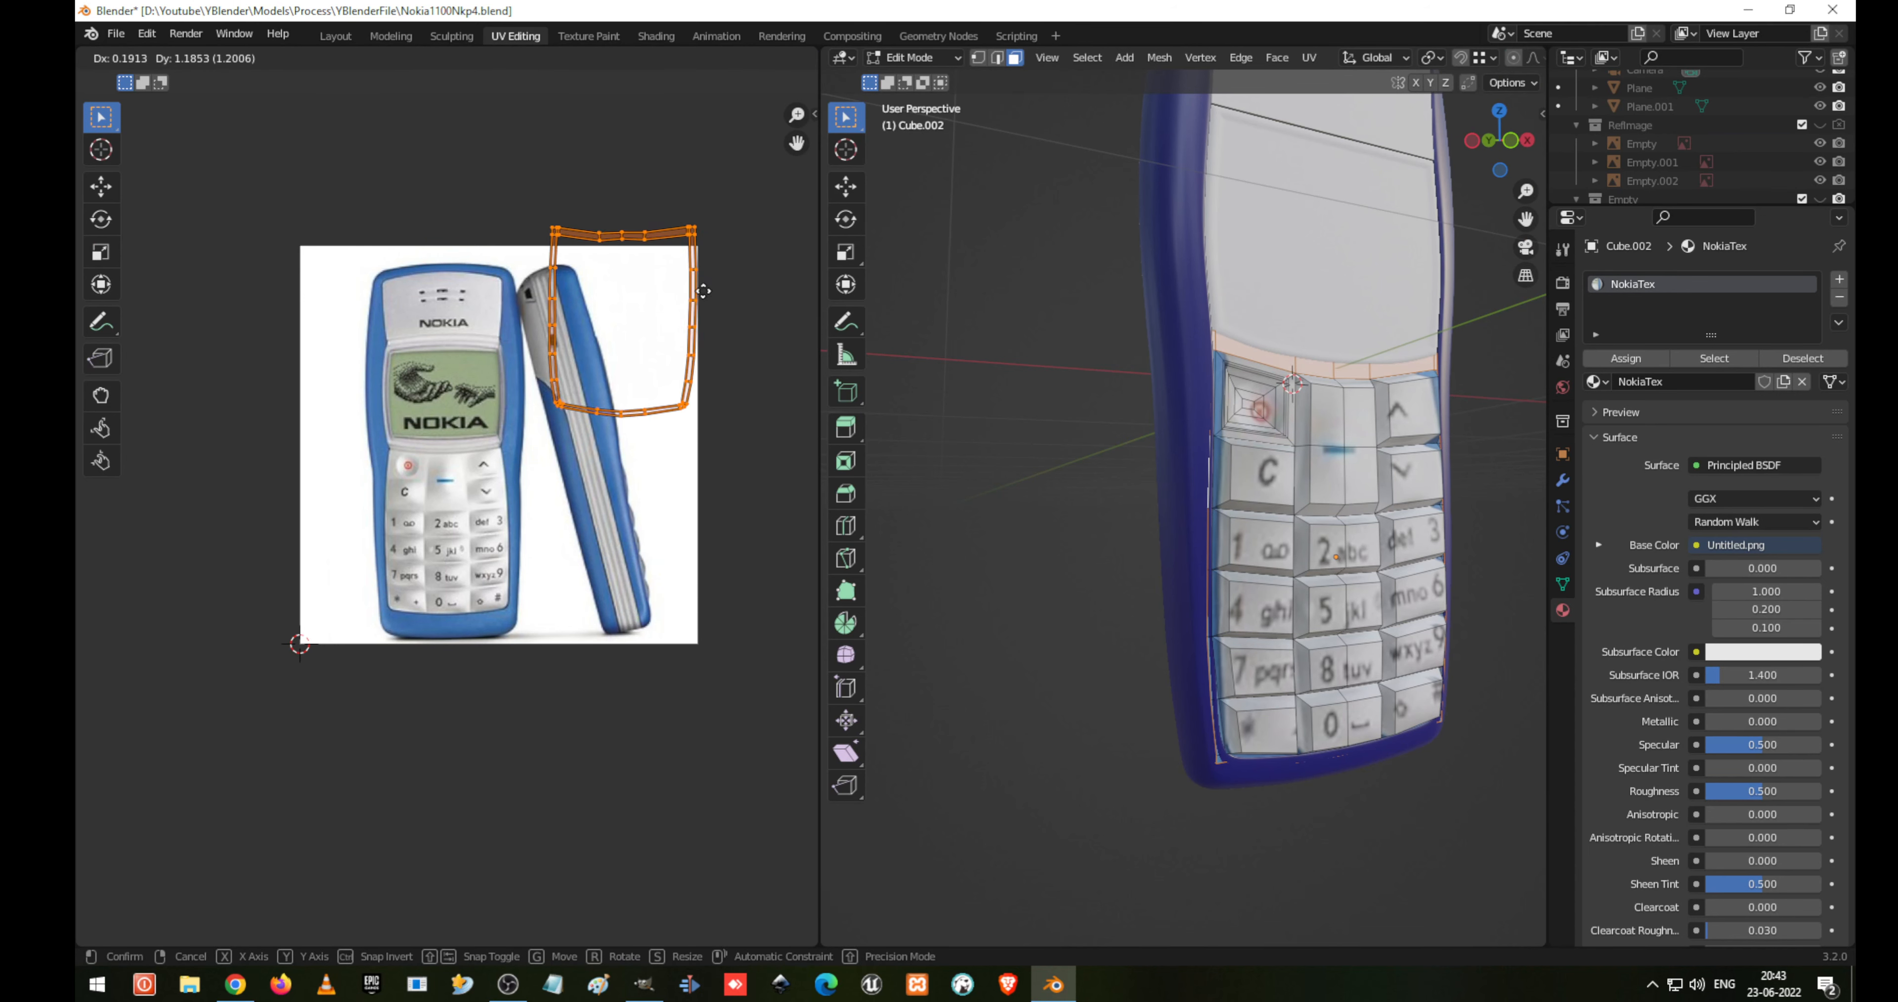
click(715, 331)
key(s)
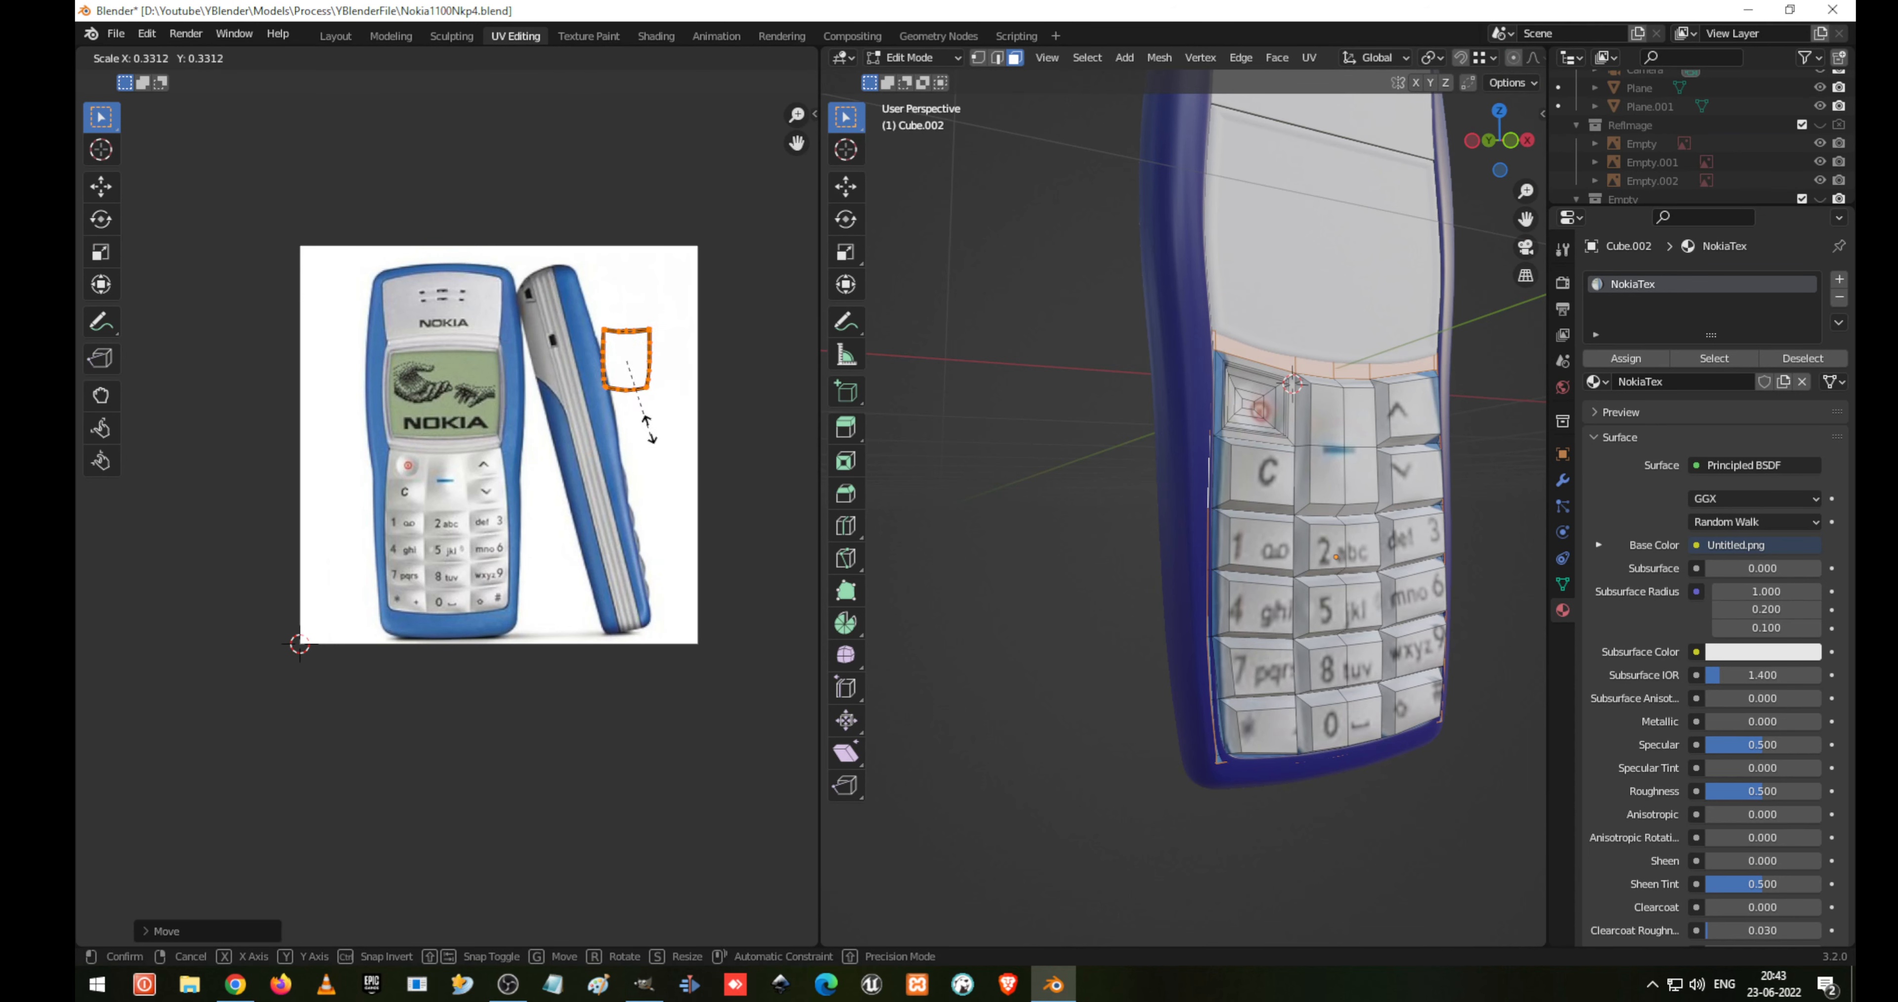
click(656, 402)
key(g)
click(685, 358)
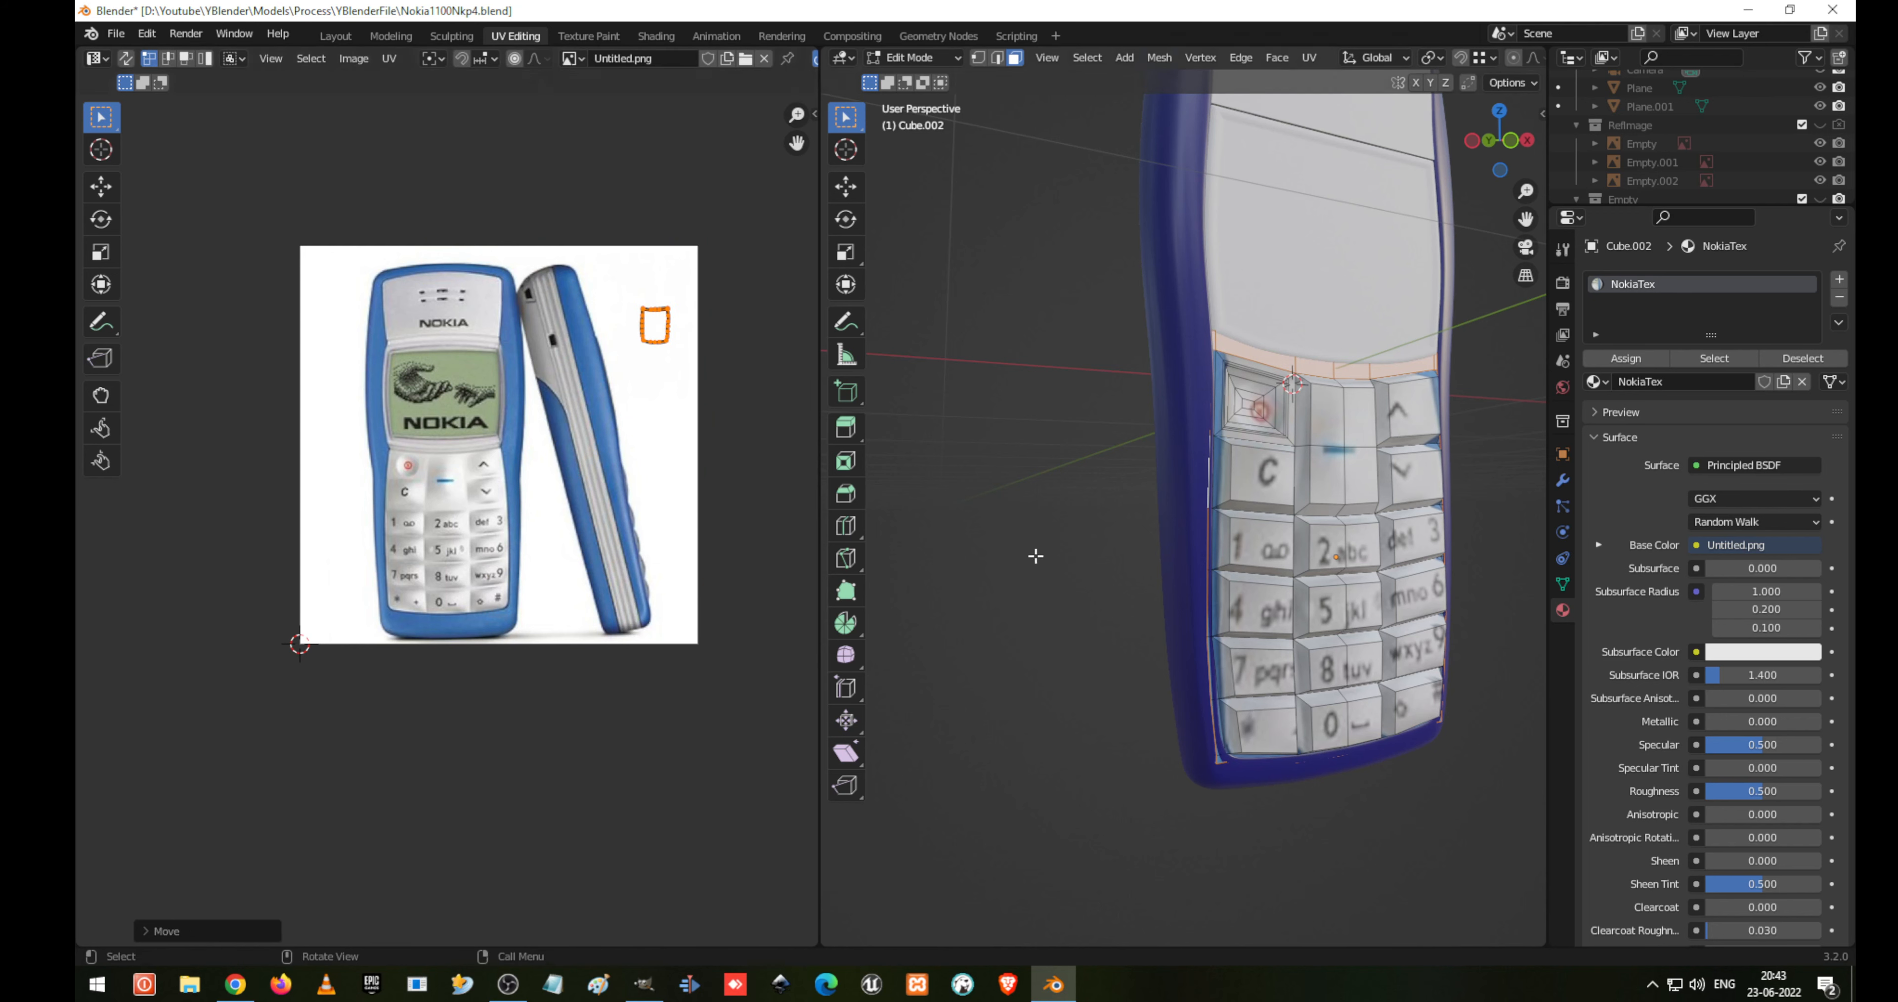
Turn UV sync selection back on and check the keypad's edge texture in Object Mode before resuming mesh editing
click(125, 59)
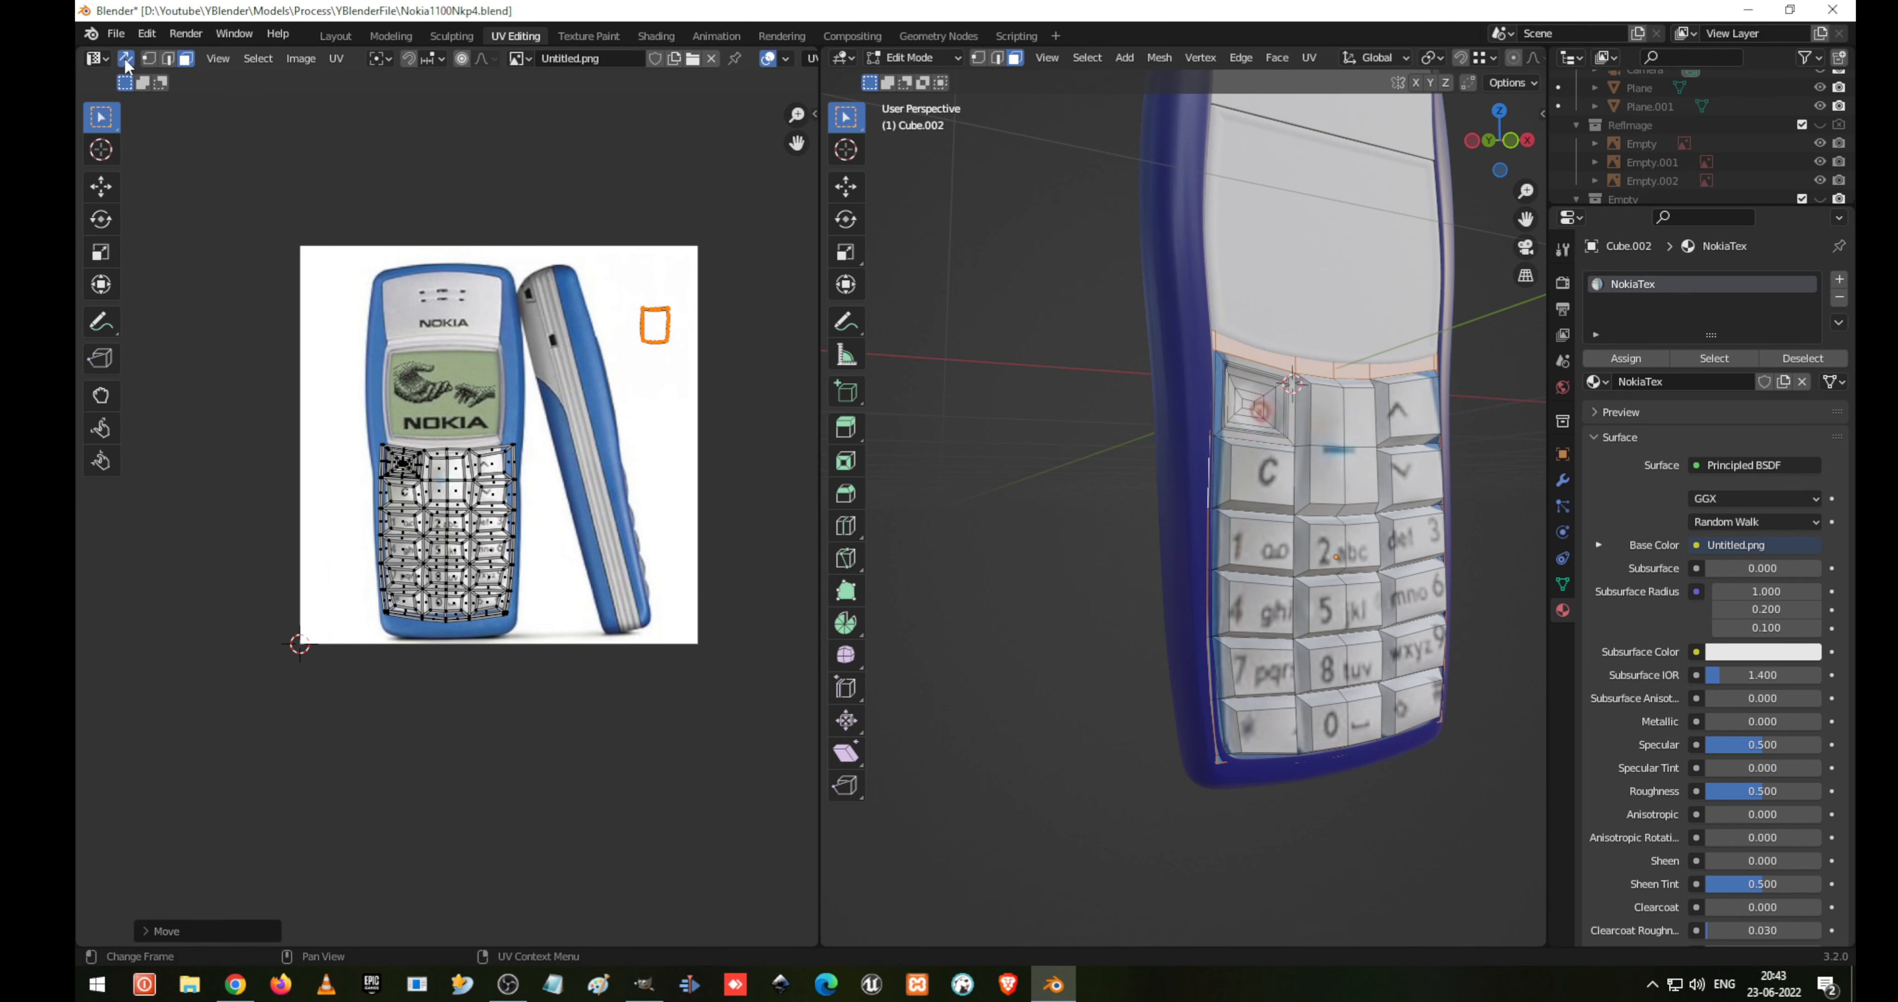
scroll(446, 641, up, 5)
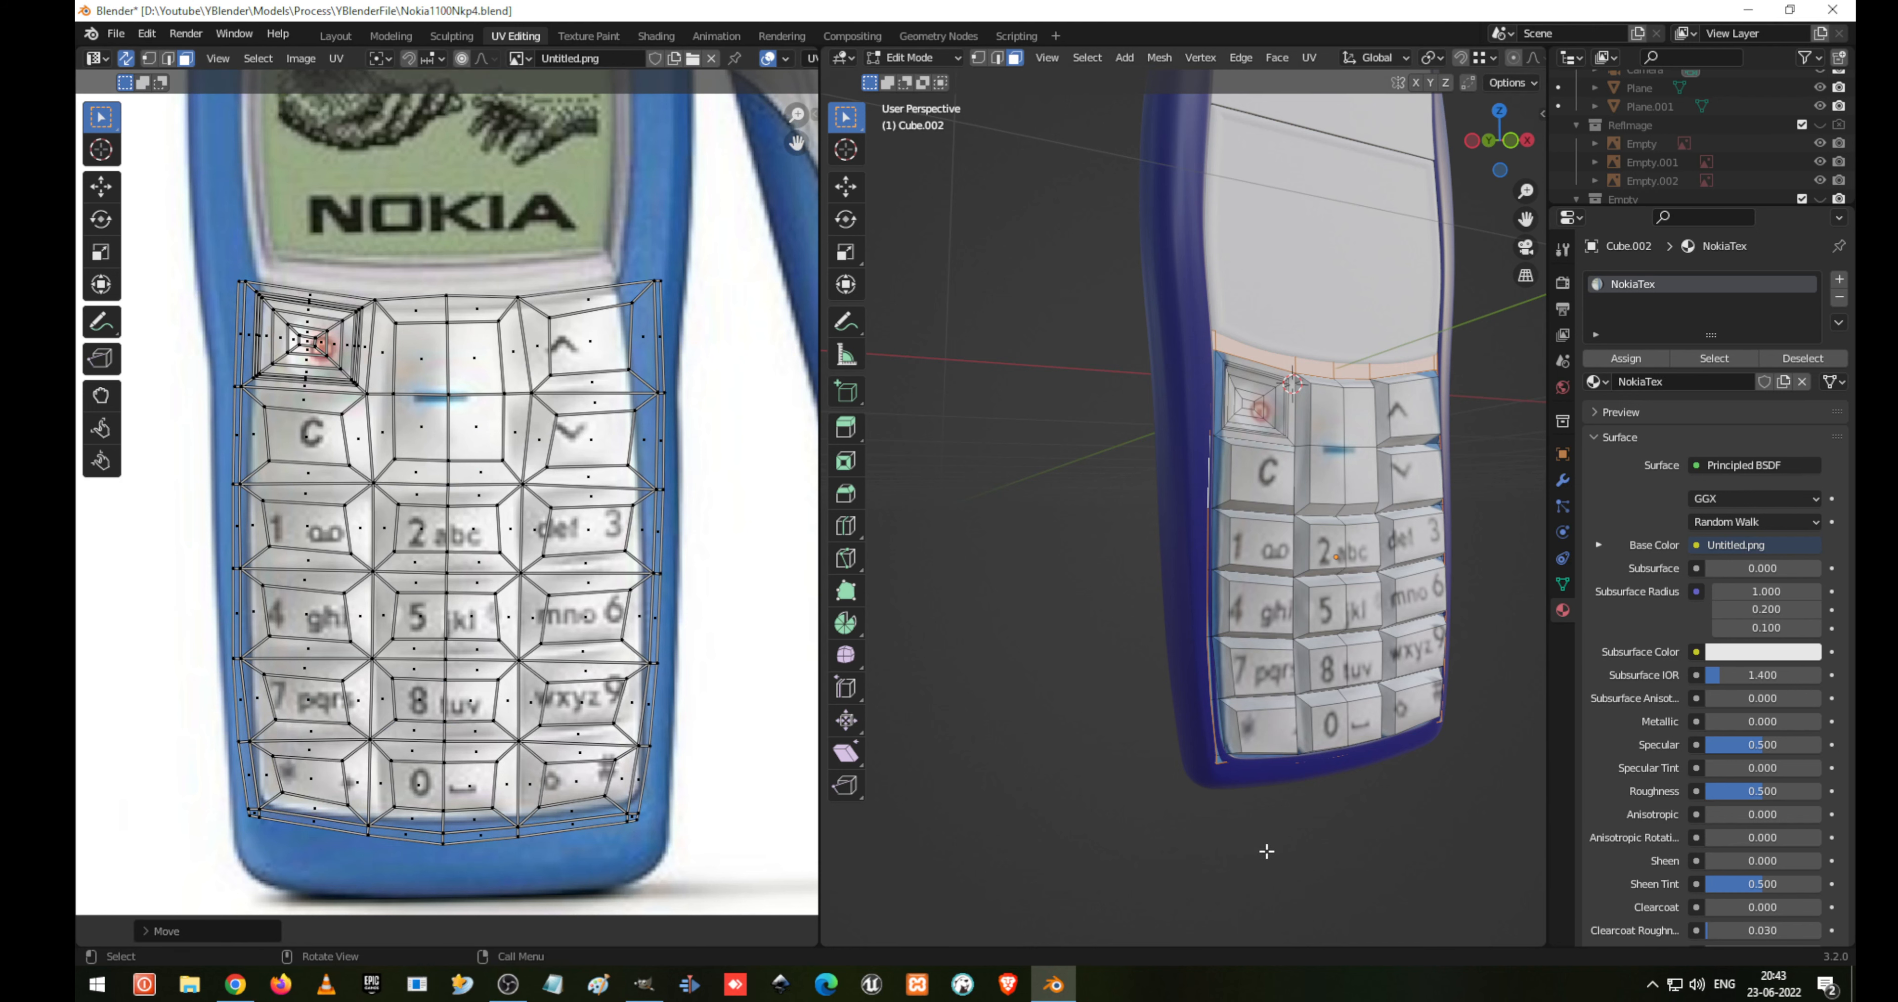
key(Tab)
middle_drag(1050, 647, 982, 493)
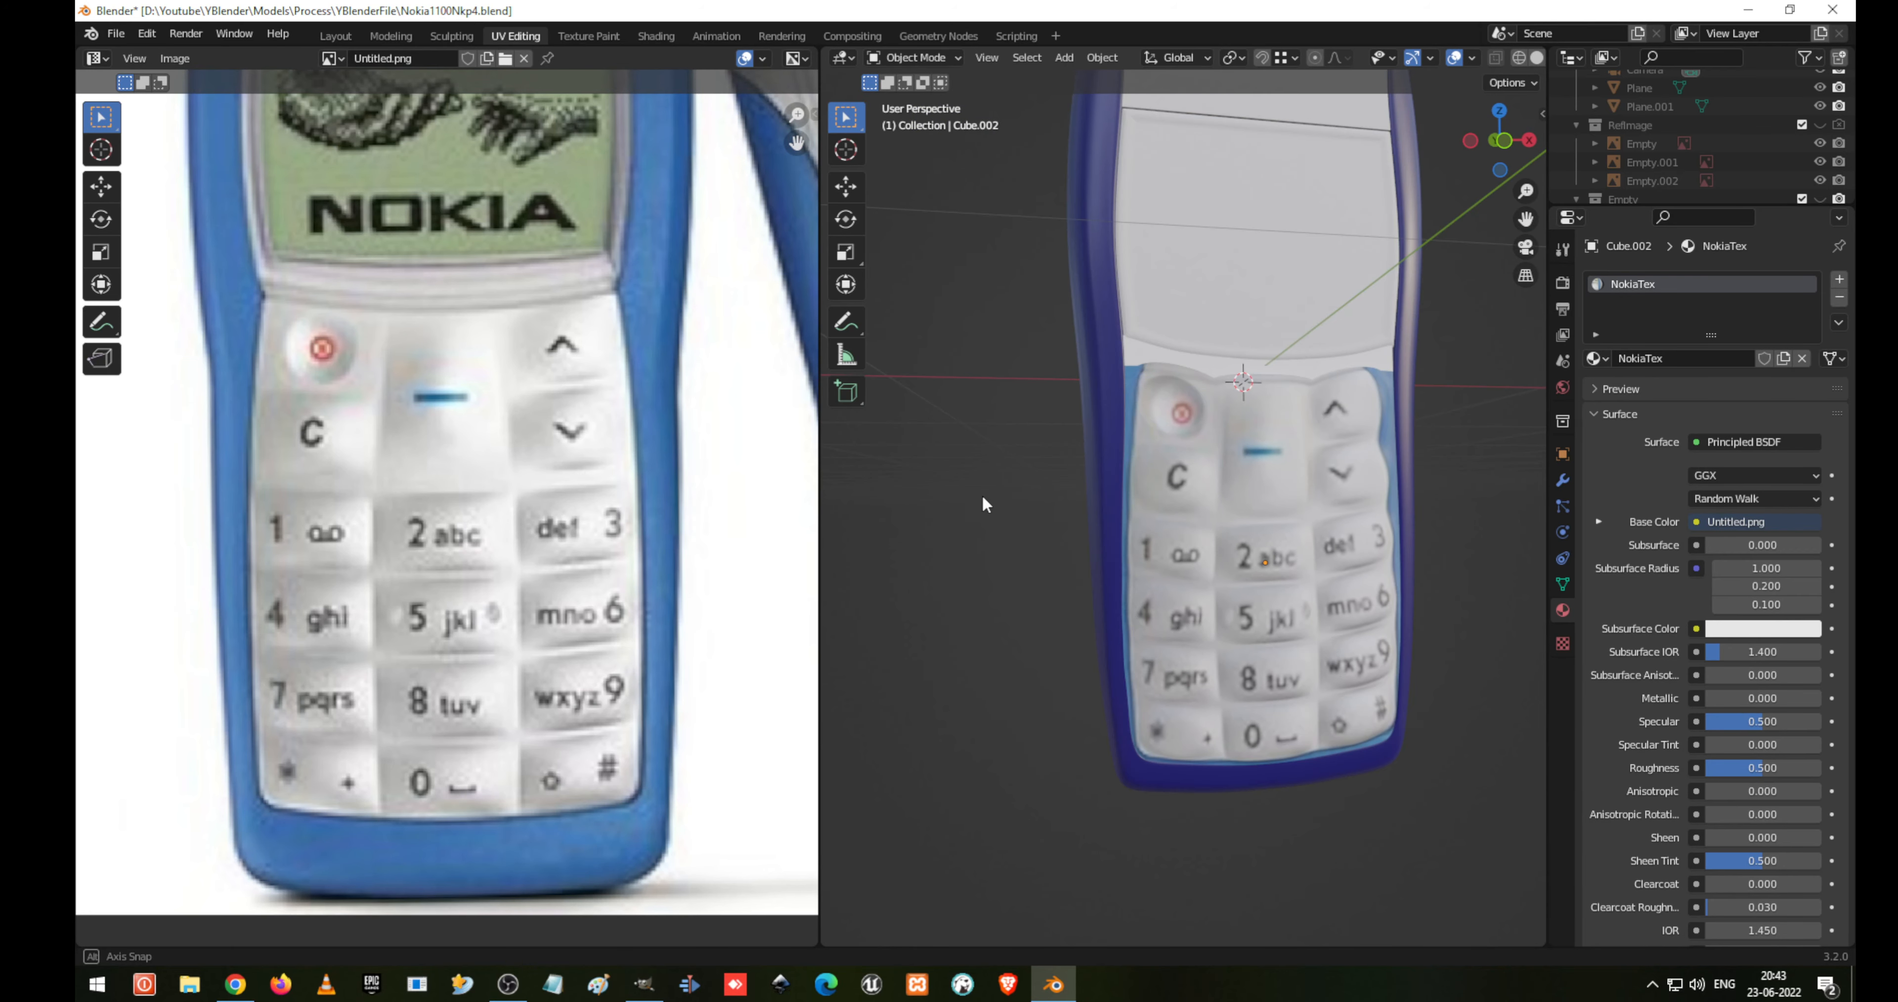
key(Tab)
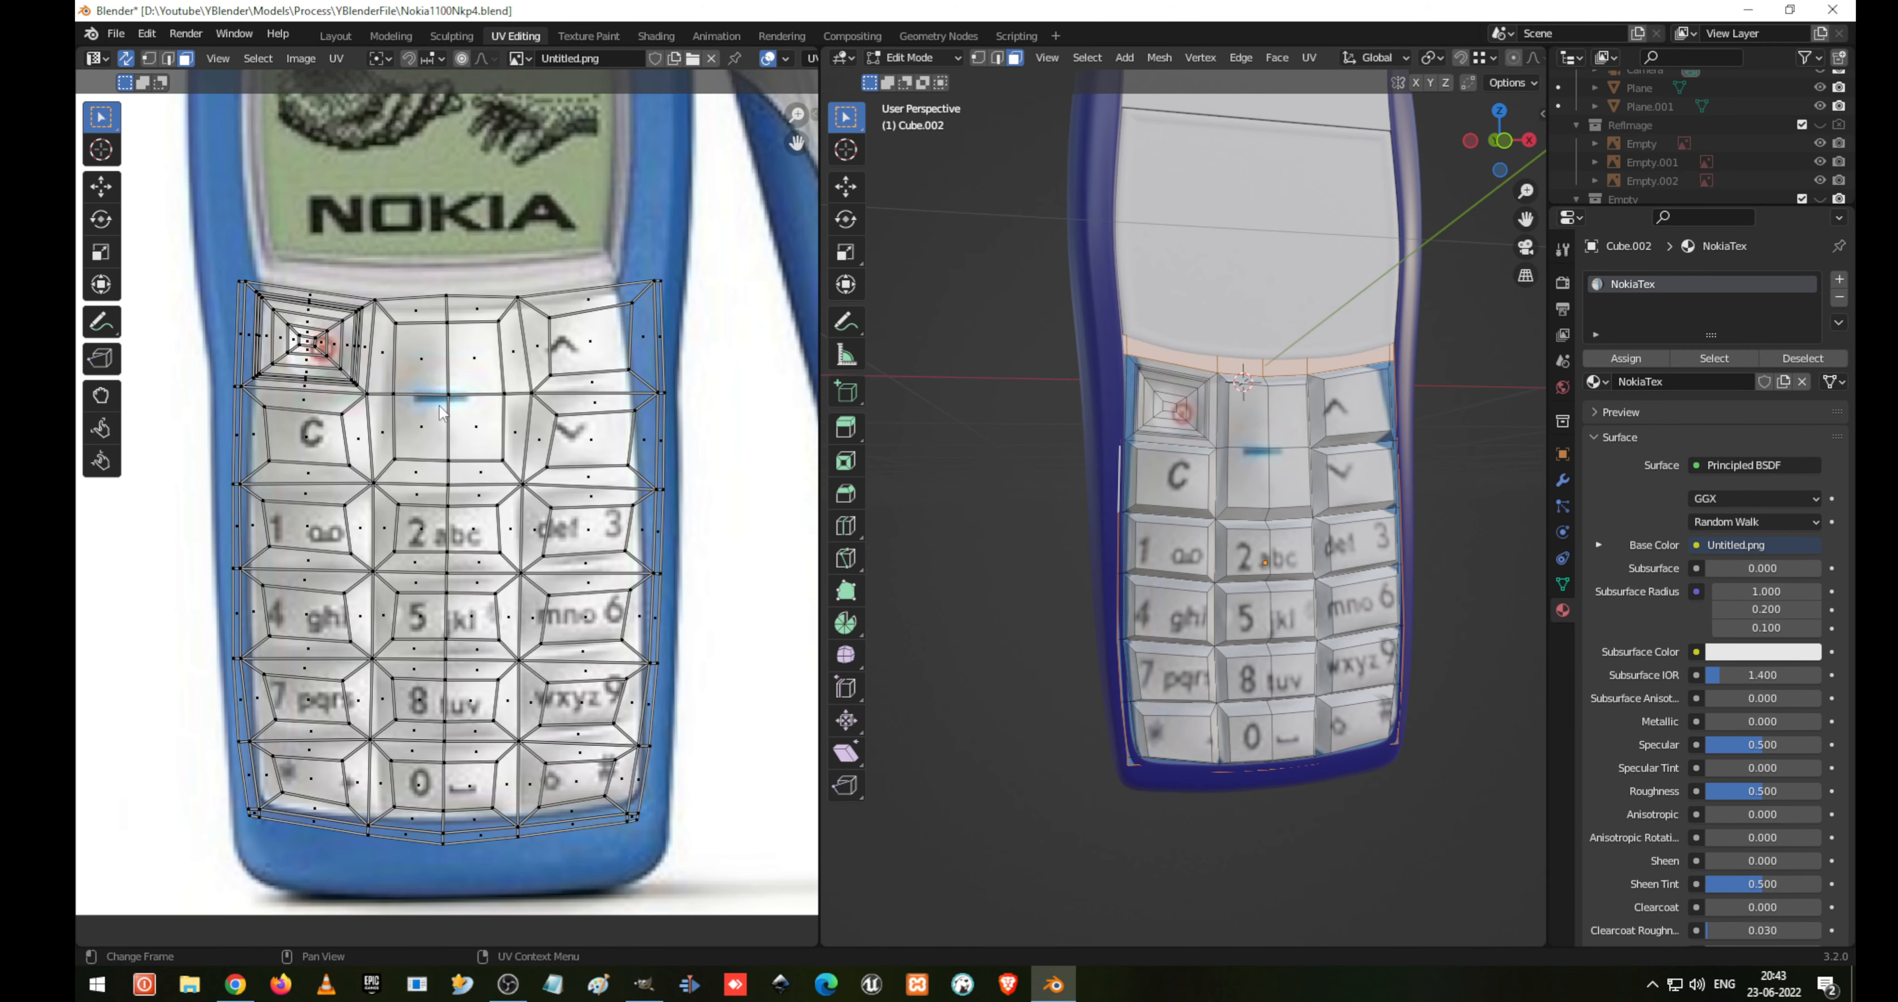
Select all the remaining keypad UVs over the phone picture and scale them by about 0.952 along Y and 0.889 along X
scroll(305, 388, down, 1)
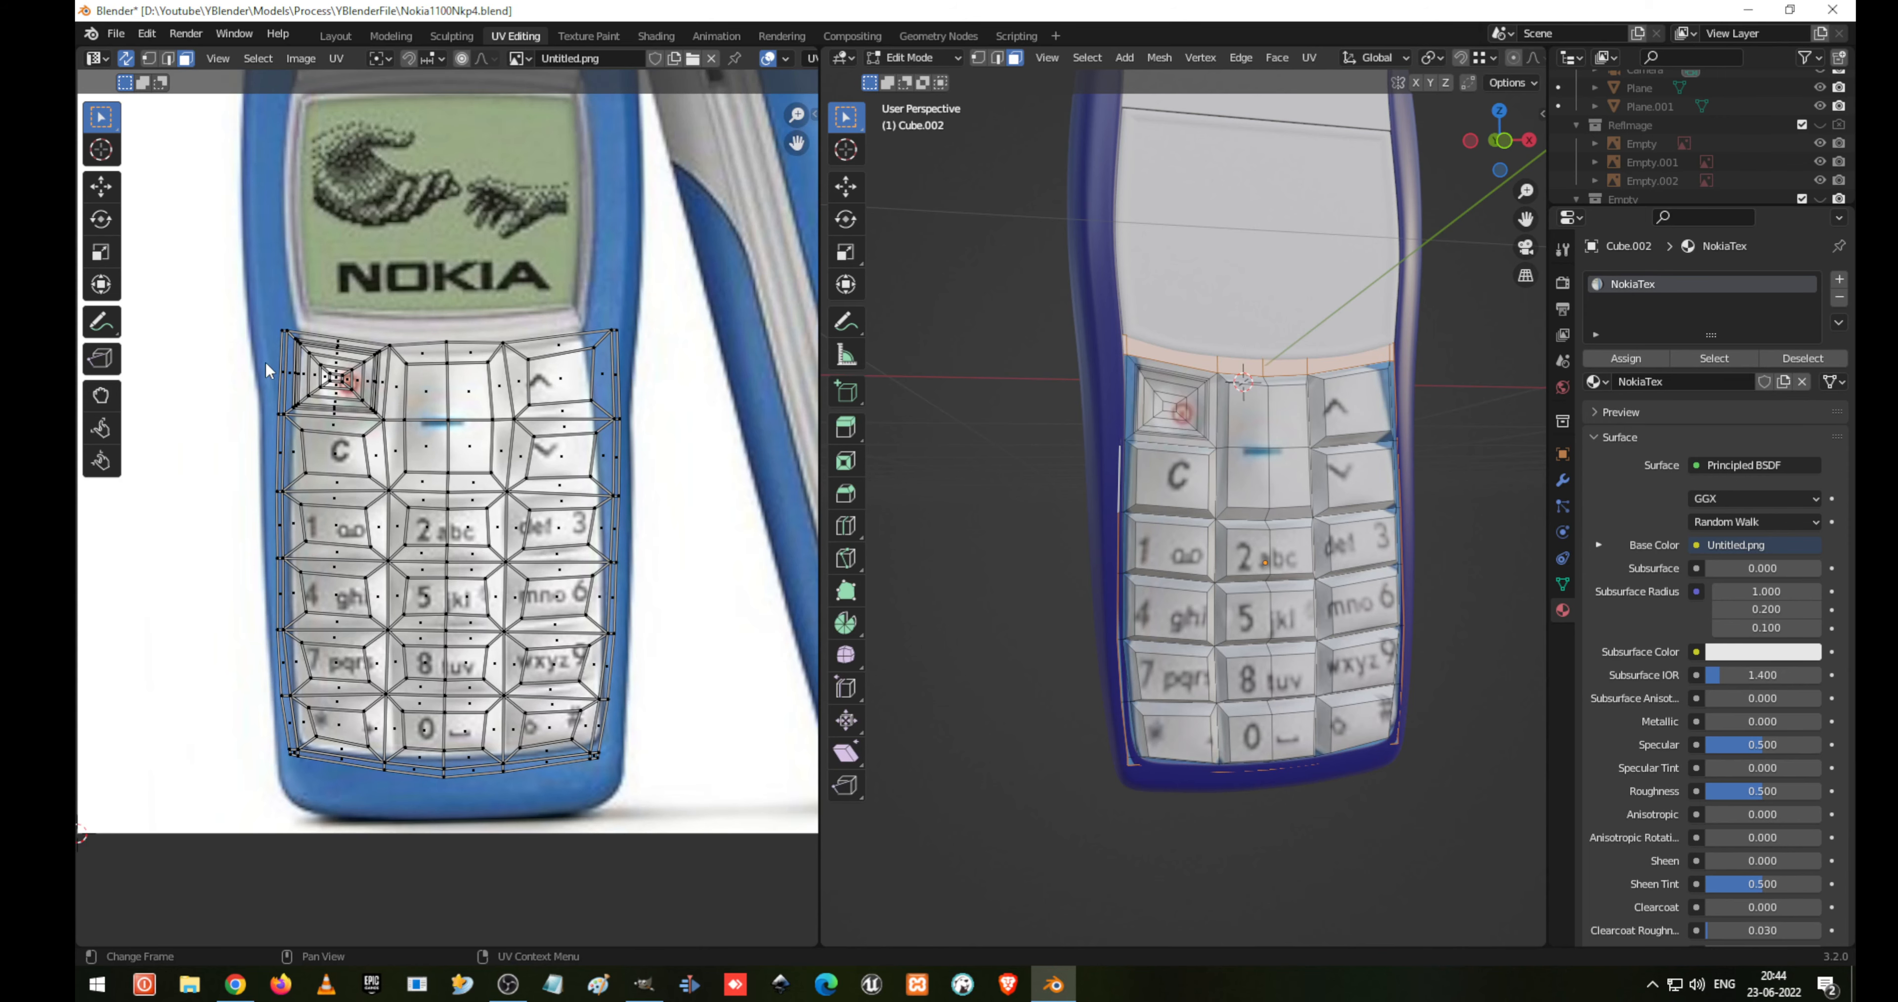
drag(206, 253, 665, 792)
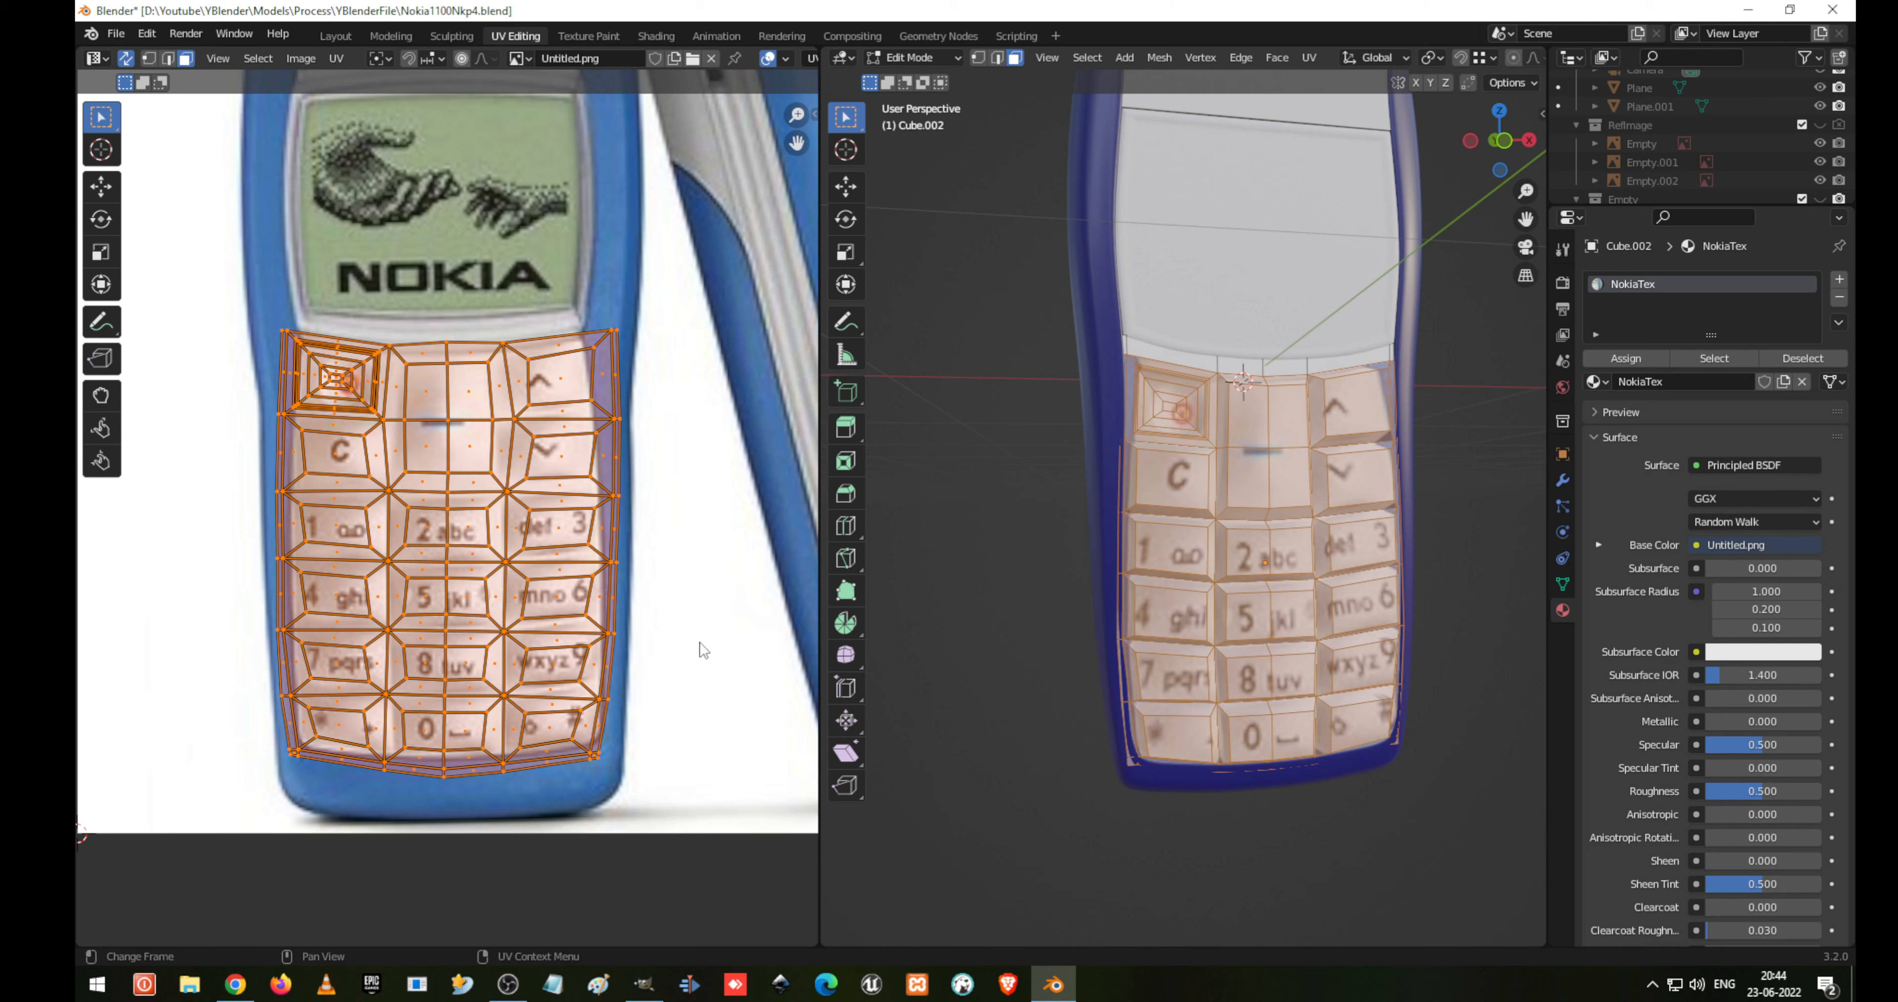
key(s)
key(x)
key(x)
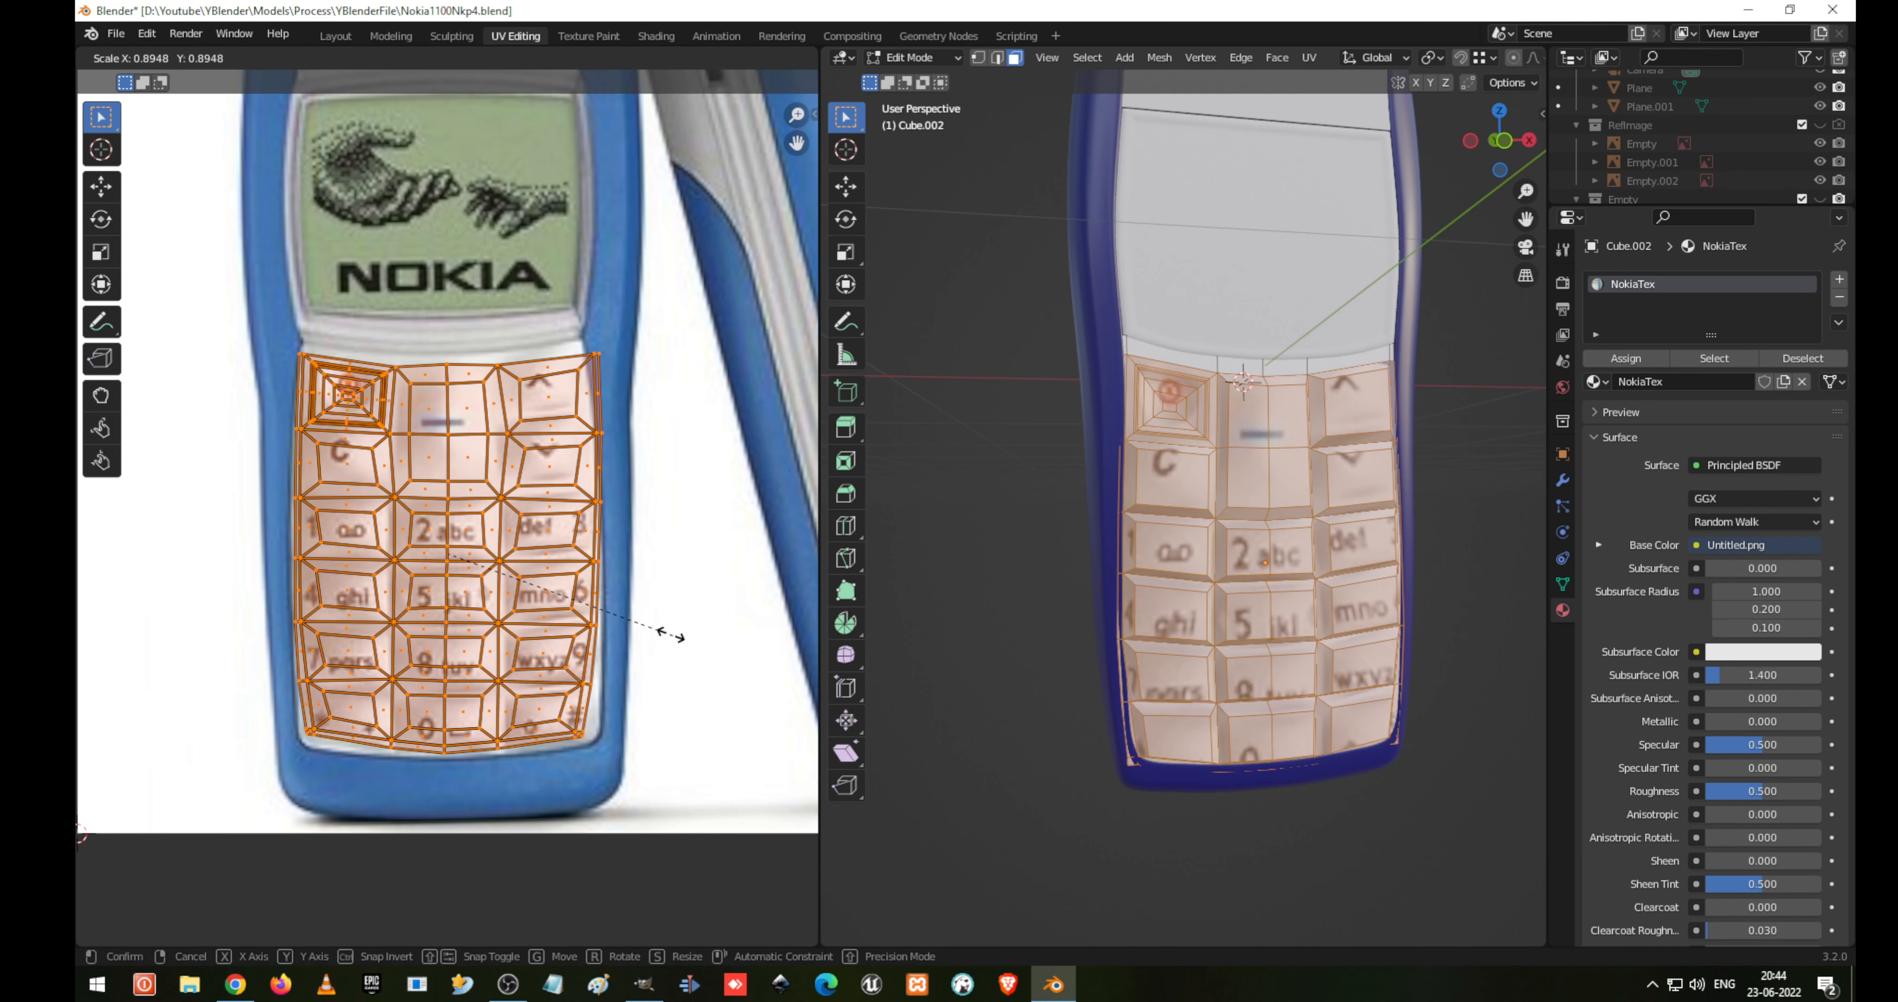
key(y)
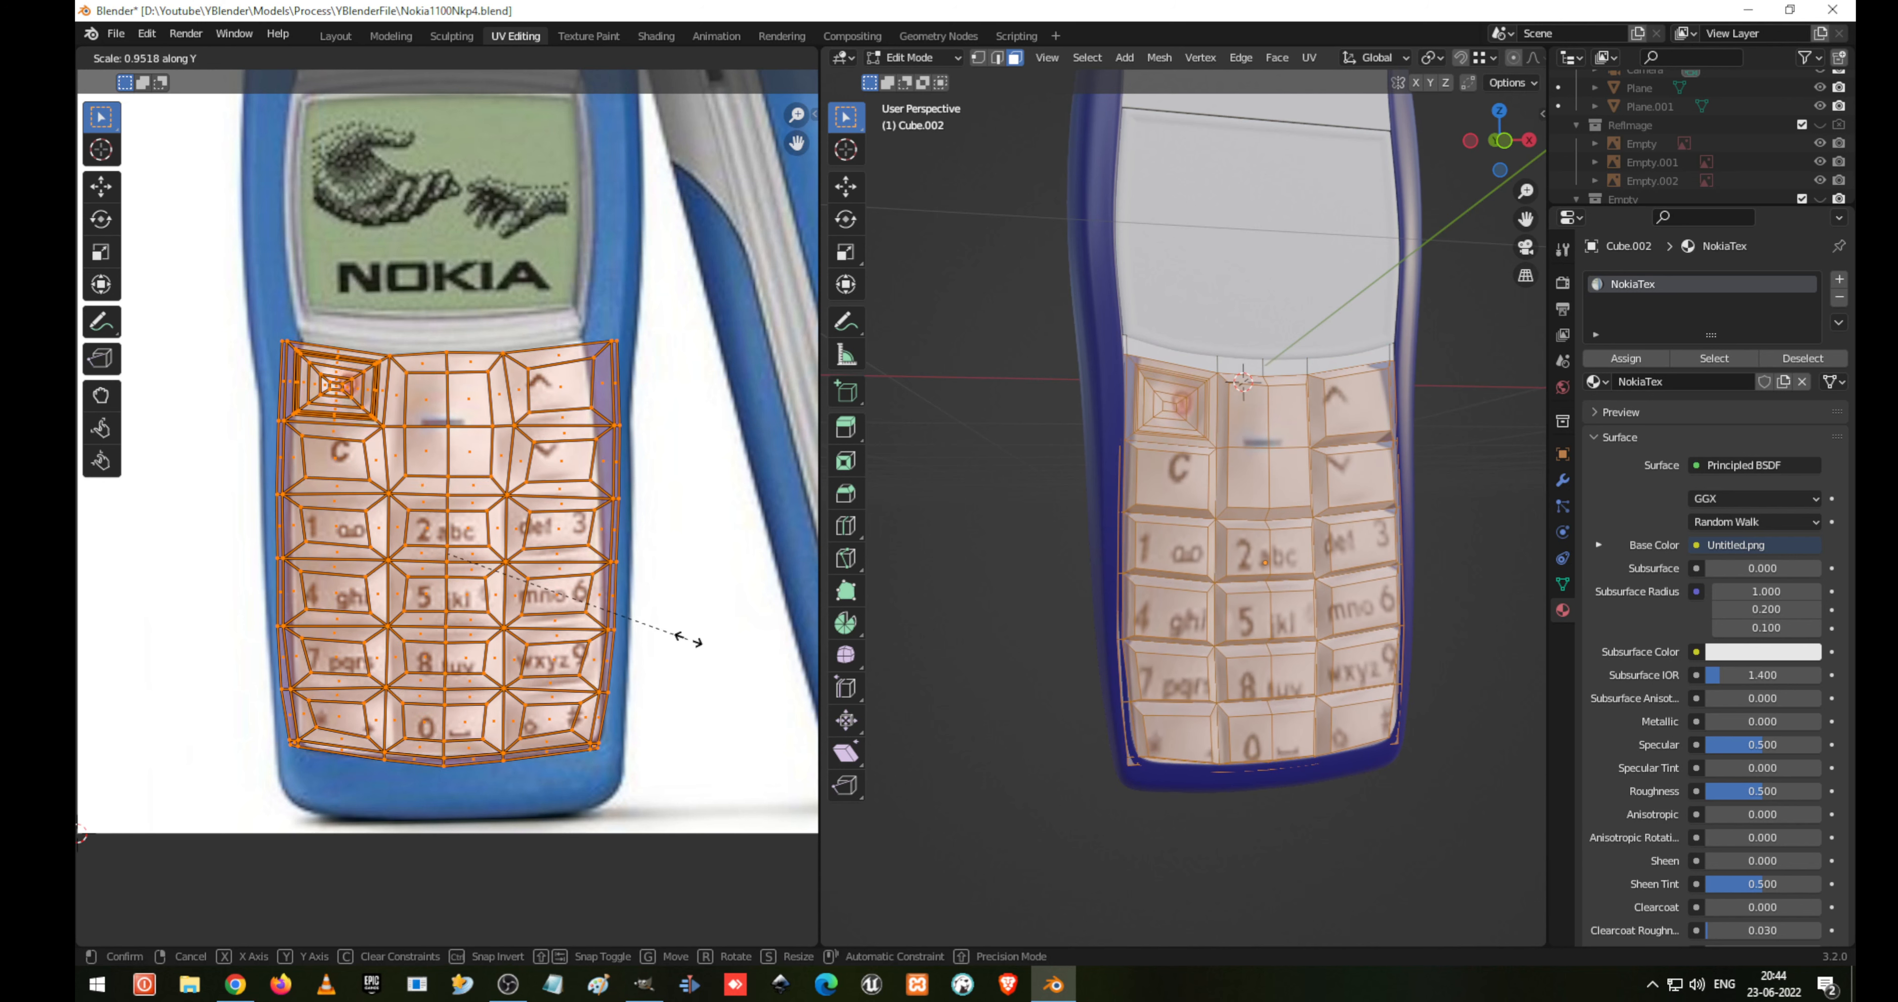
click(690, 640)
key(s)
key(x)
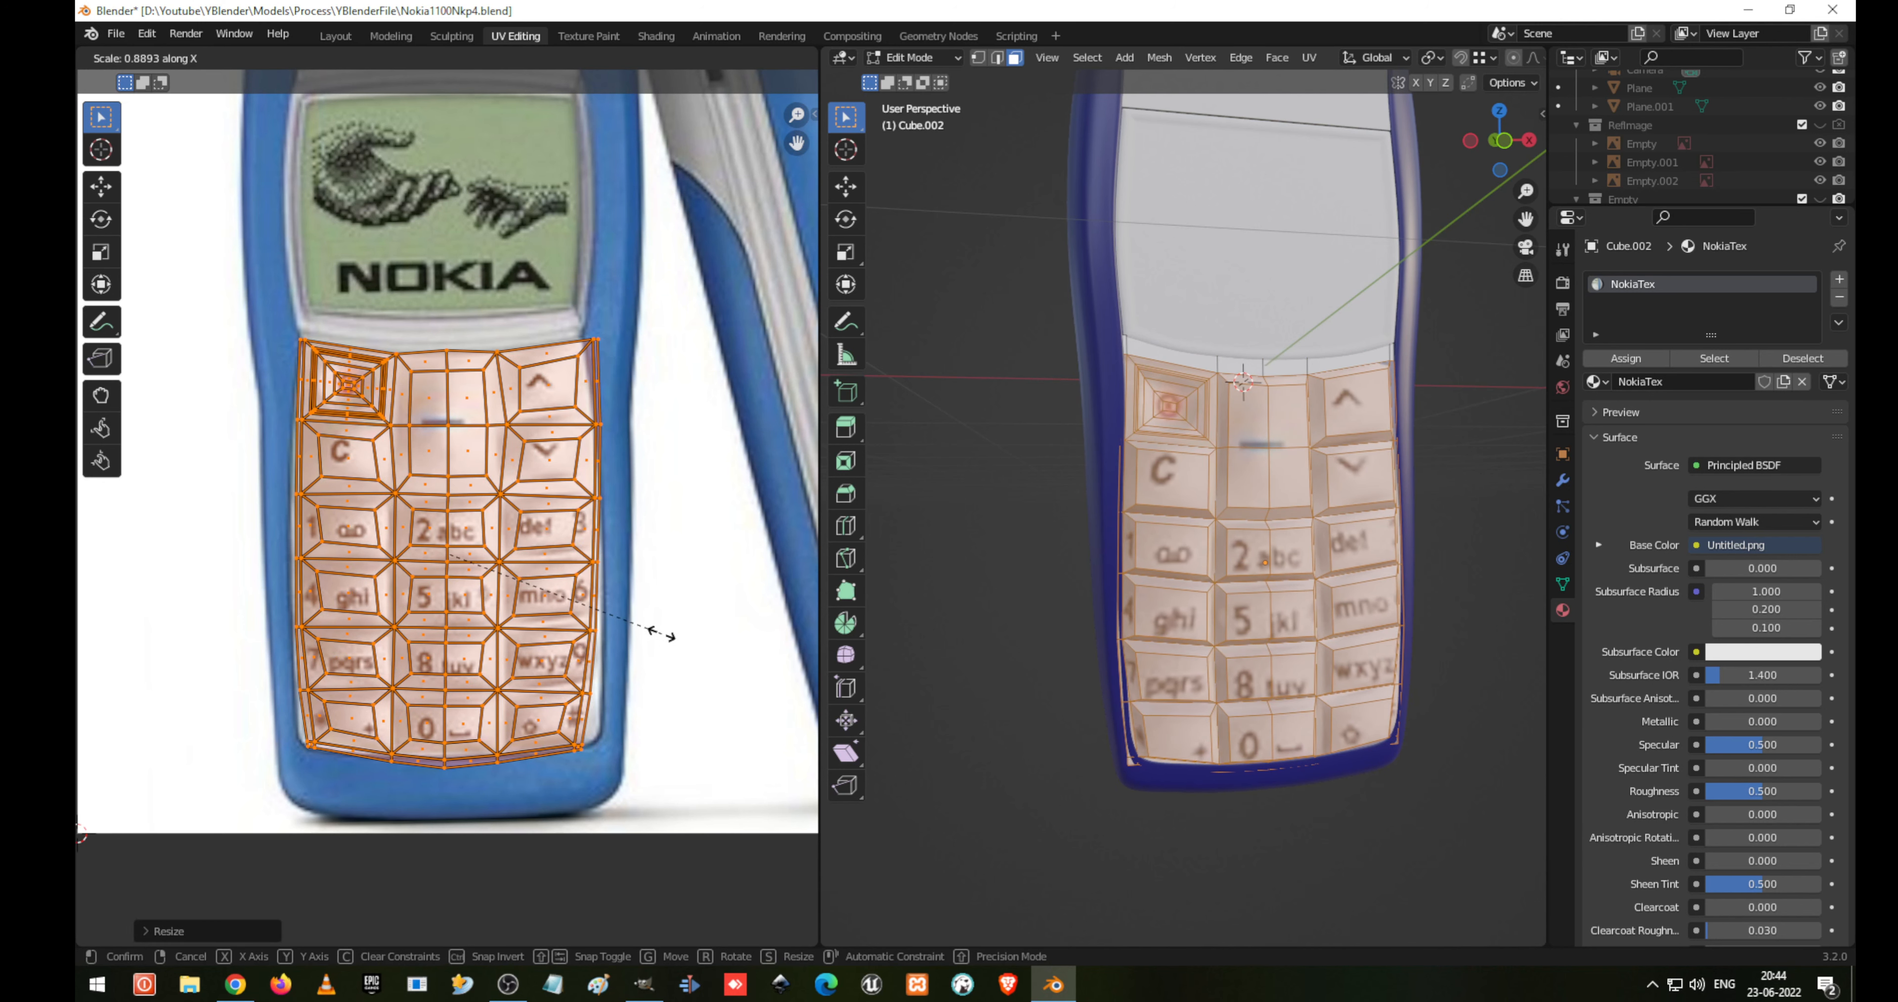
click(662, 635)
Circle-select the UV faces of the 6, 9 and # keys, including the border faces beneath the # key
scroll(605, 675, up, 4)
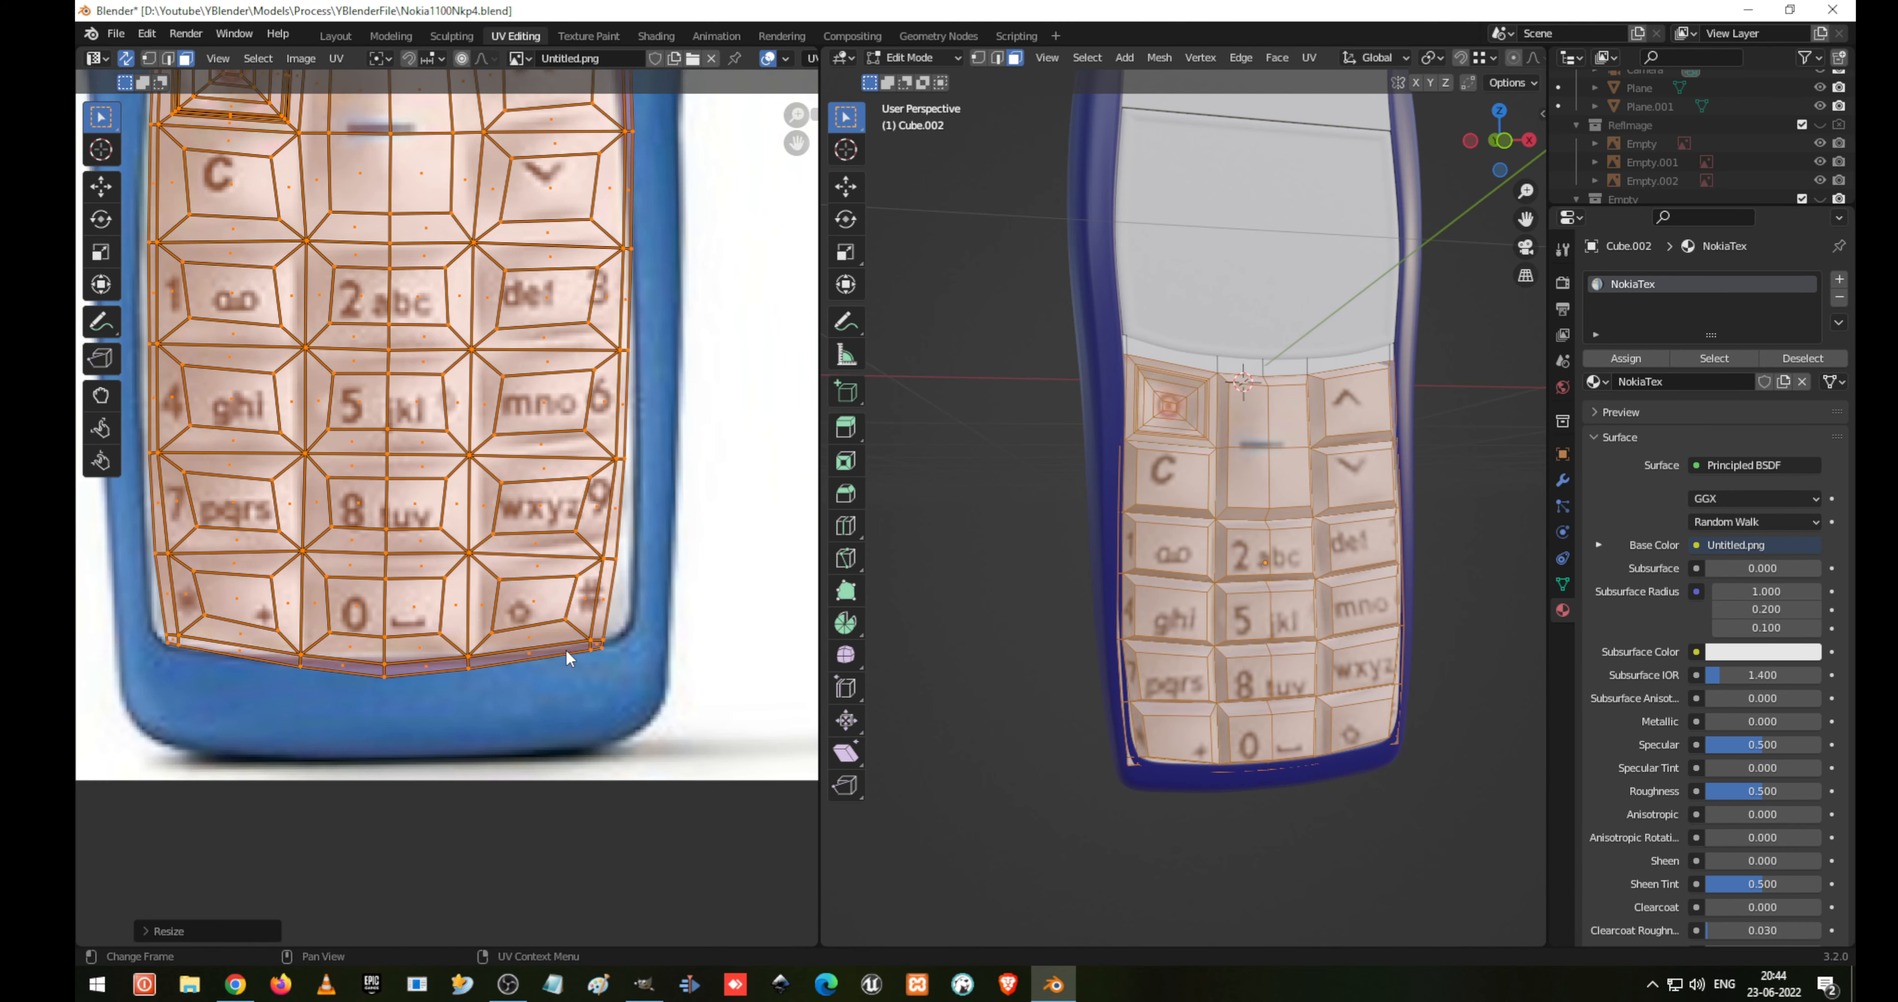
click(597, 644)
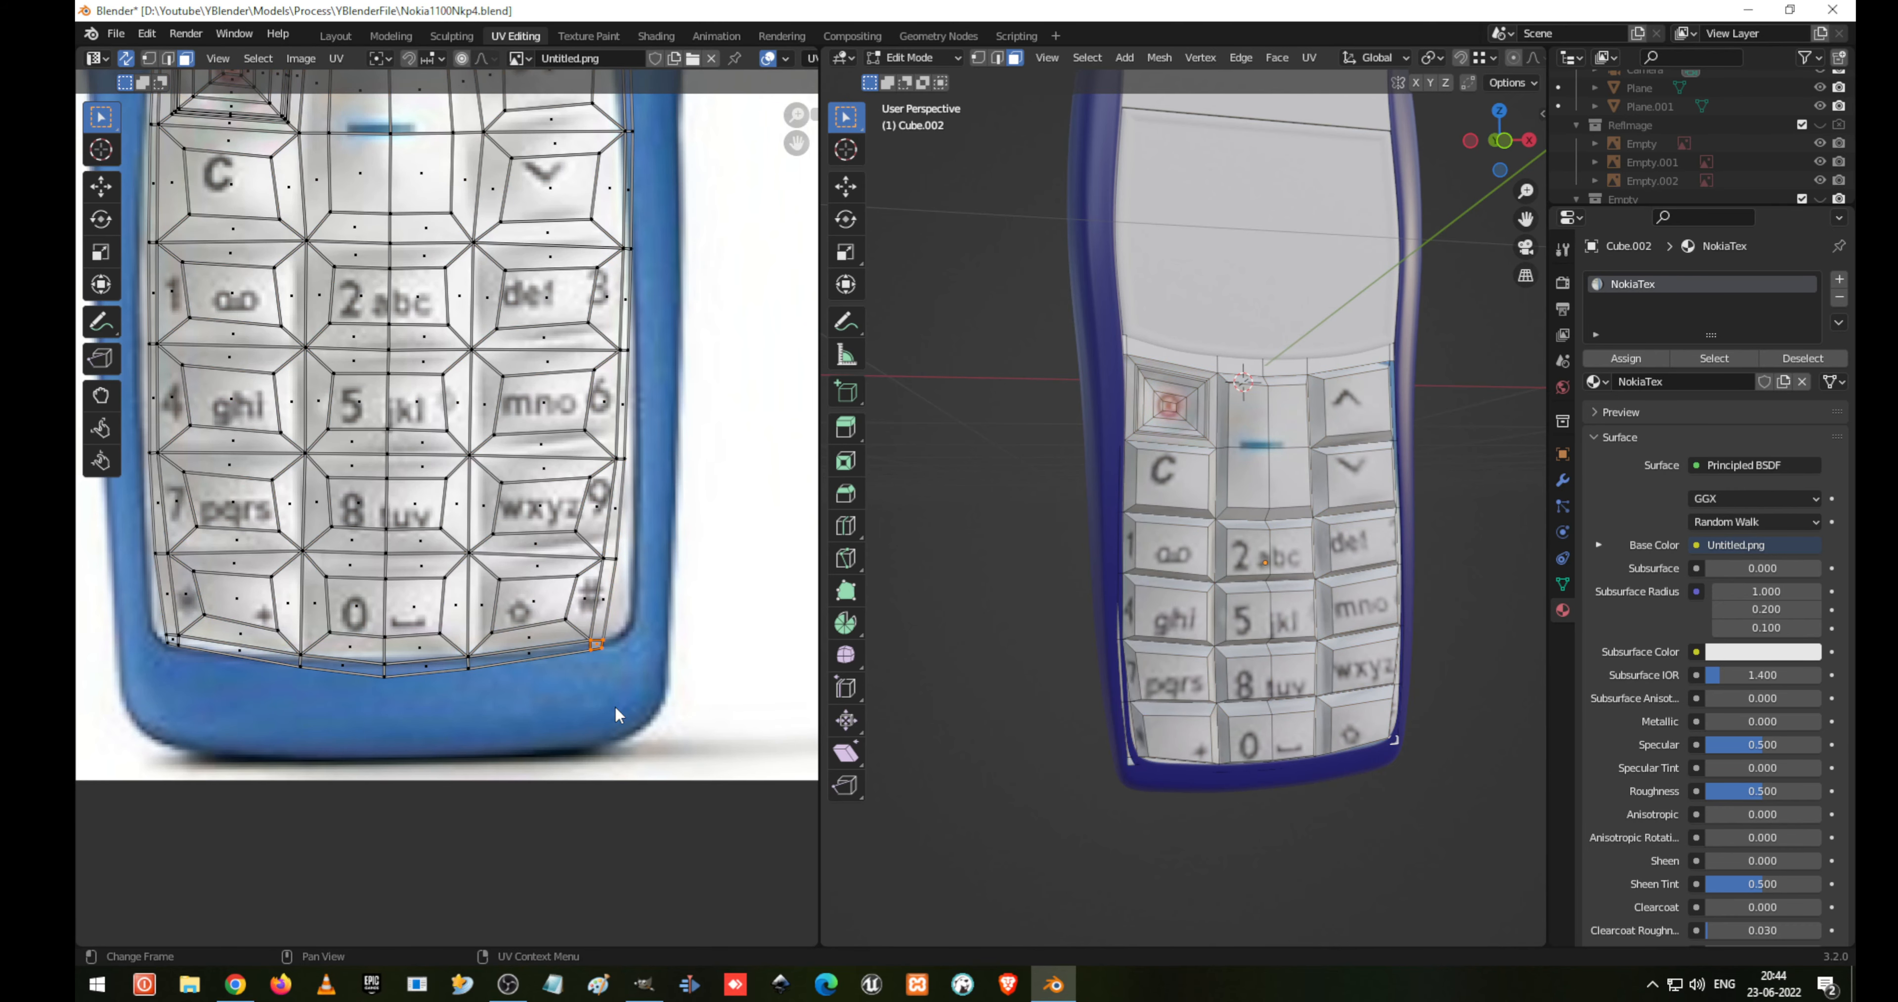
key(c)
mouse_move(582, 657)
mouse_down()
mouse_move(509, 601)
mouse_move(493, 611)
mouse_move(634, 565)
mouse_move(612, 573)
mouse_move(600, 450)
mouse_move(521, 413)
mouse_move(526, 391)
mouse_move(509, 540)
mouse_up()
key(Escape)
key(g)
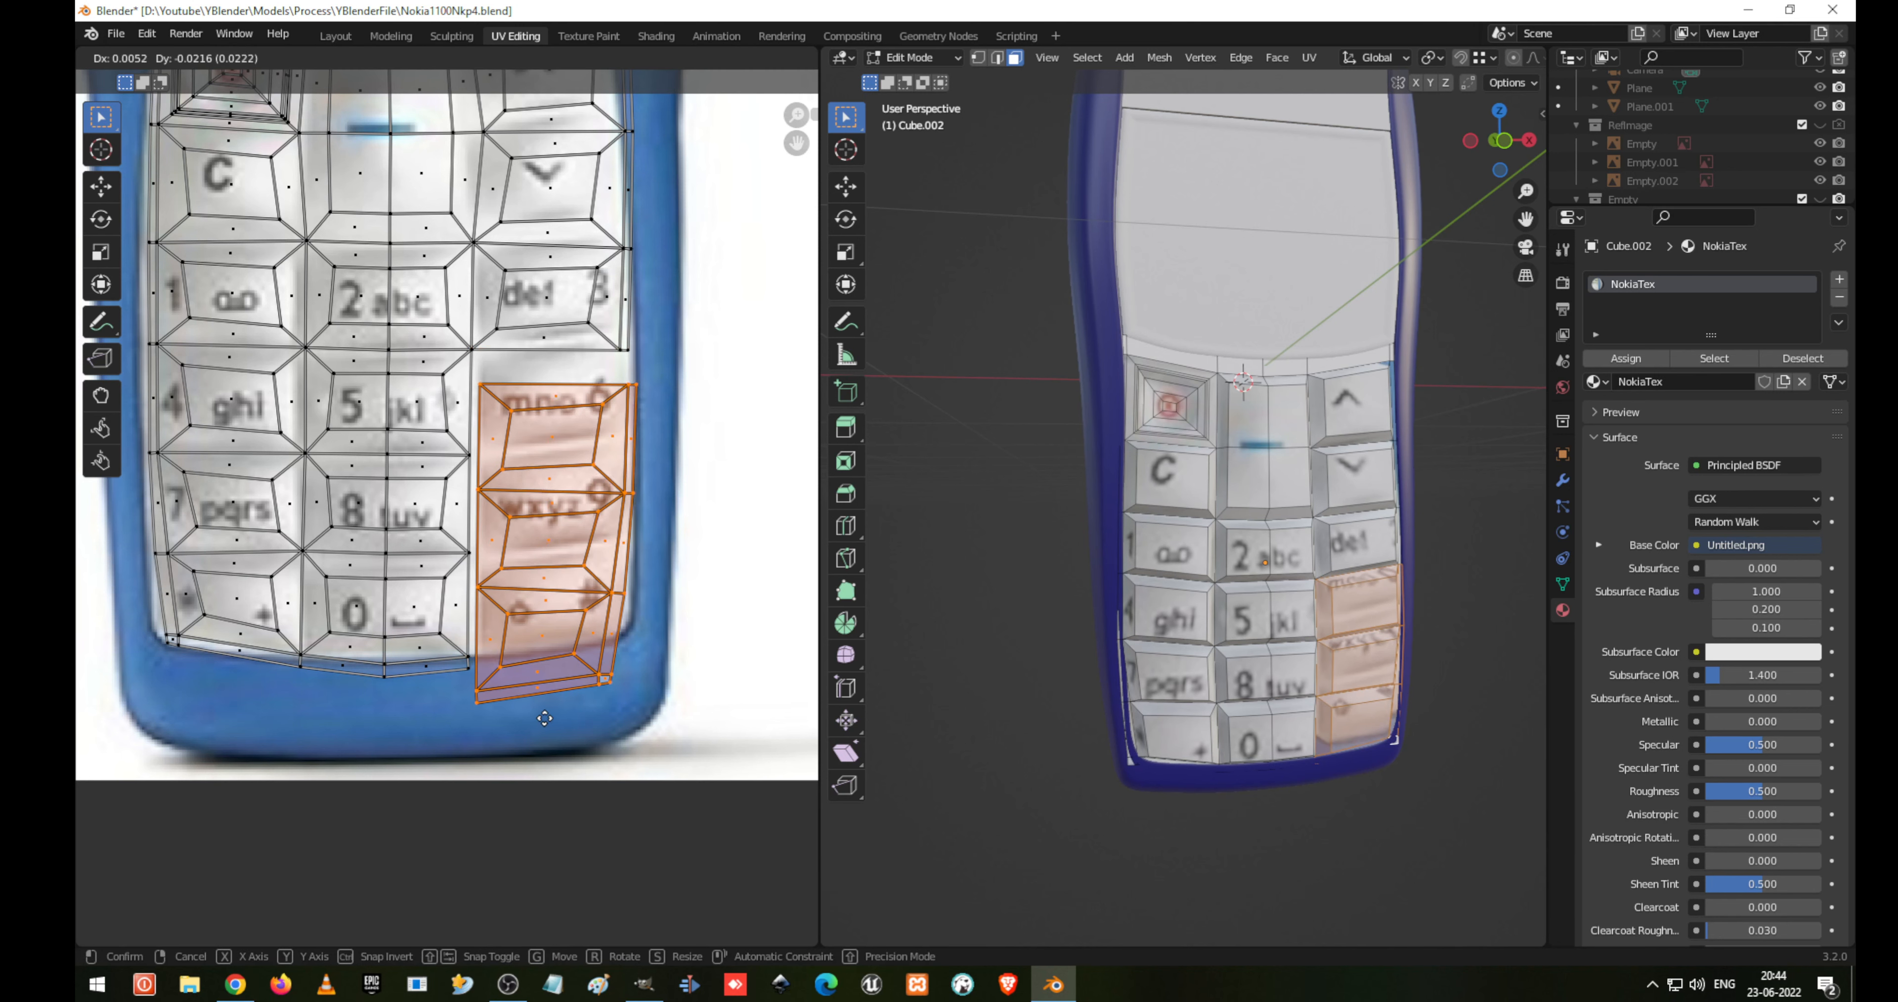
right_click(547, 715)
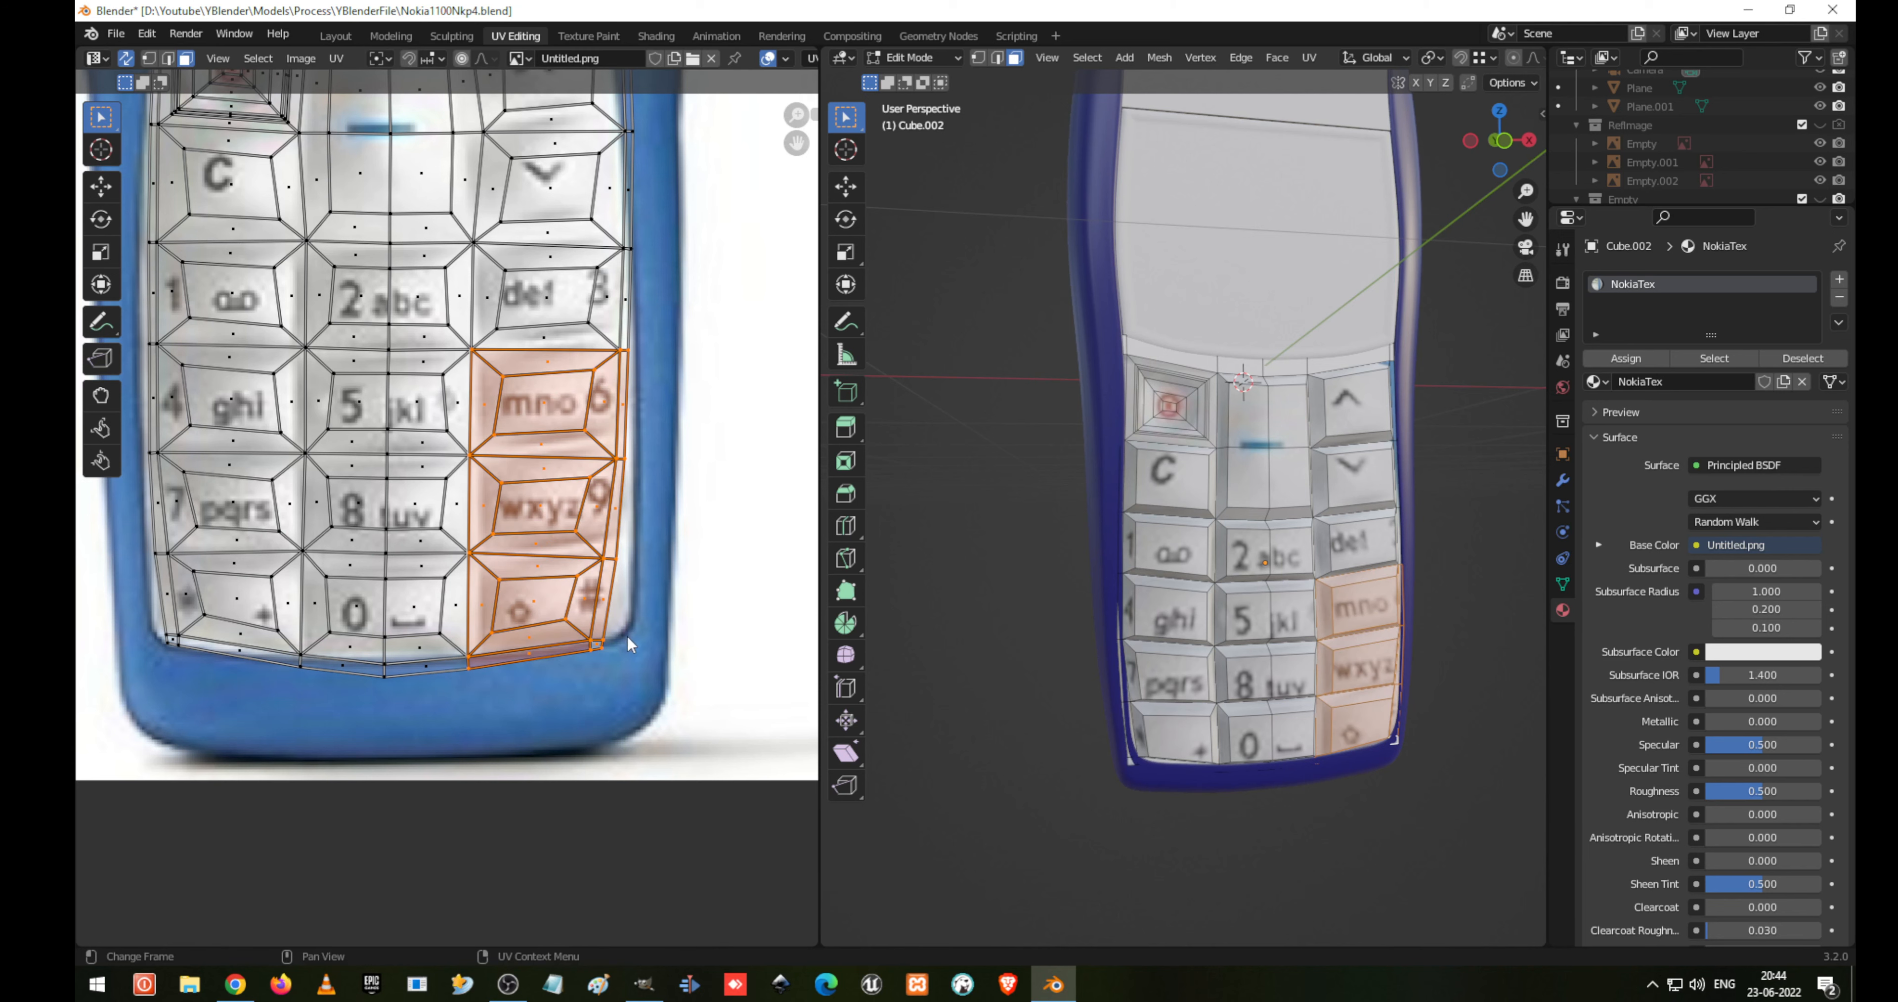
key(r)
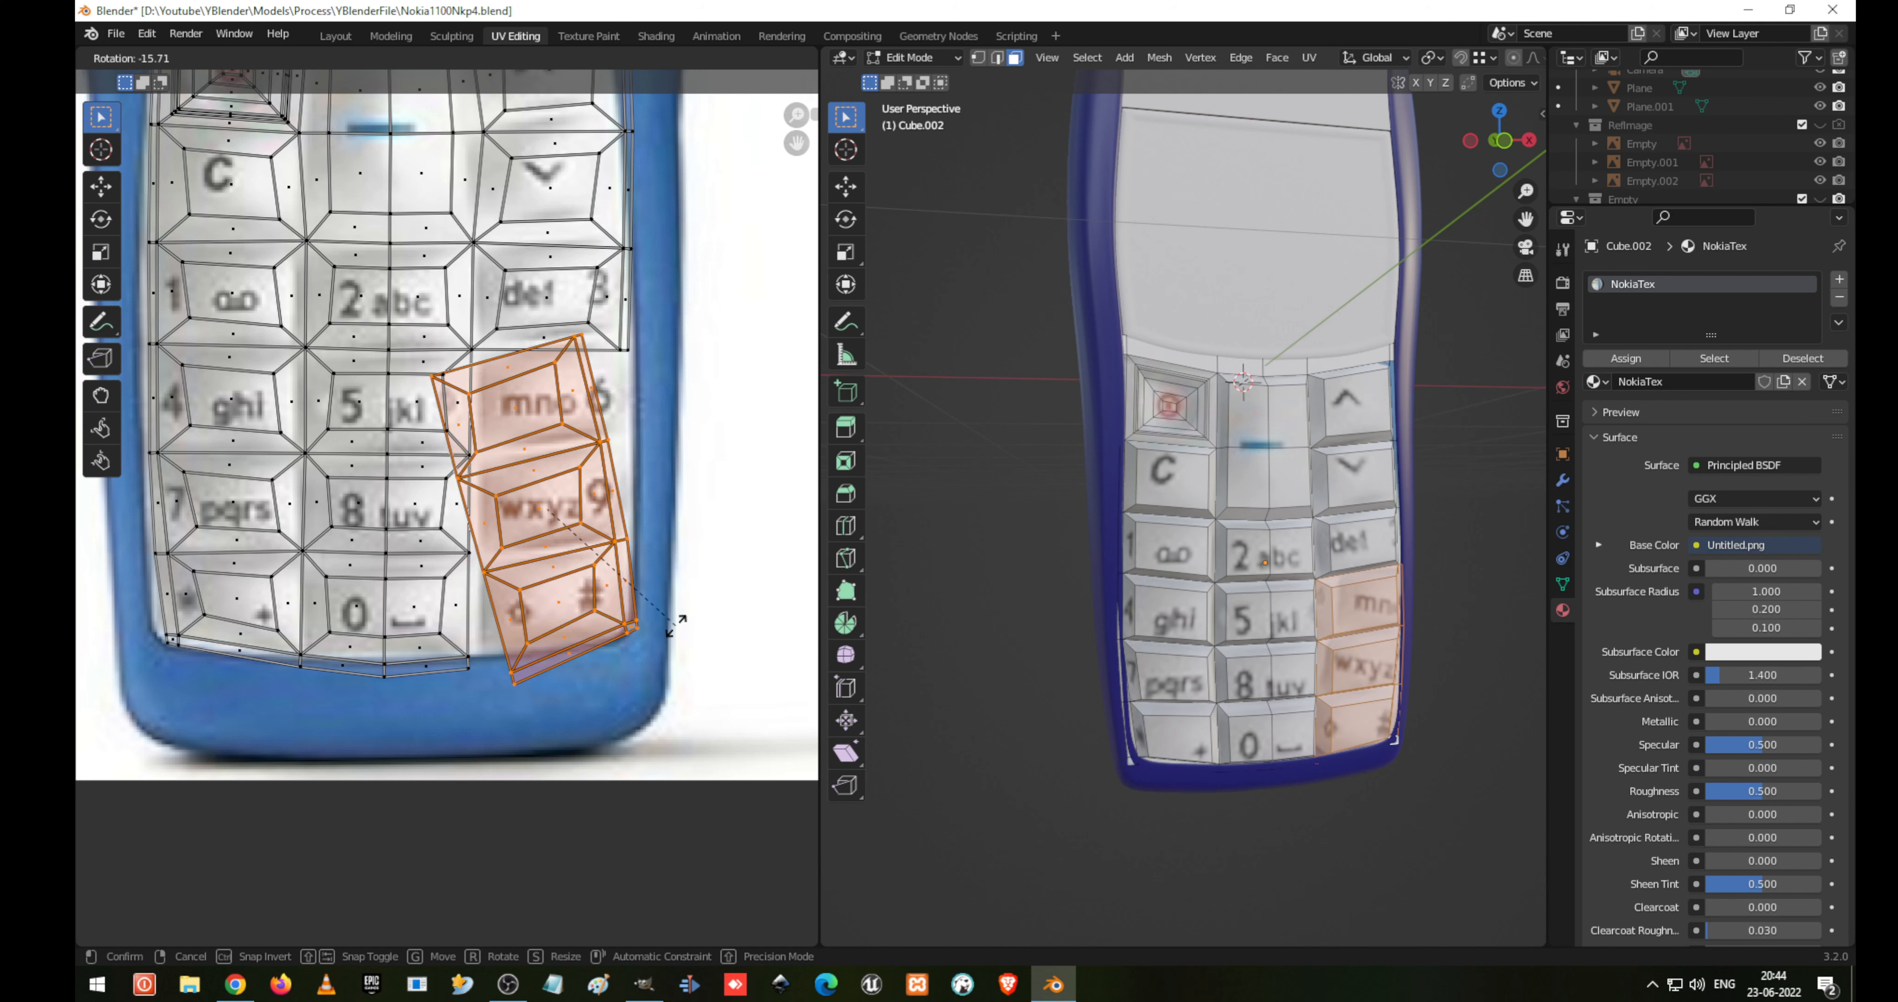
right_click(683, 630)
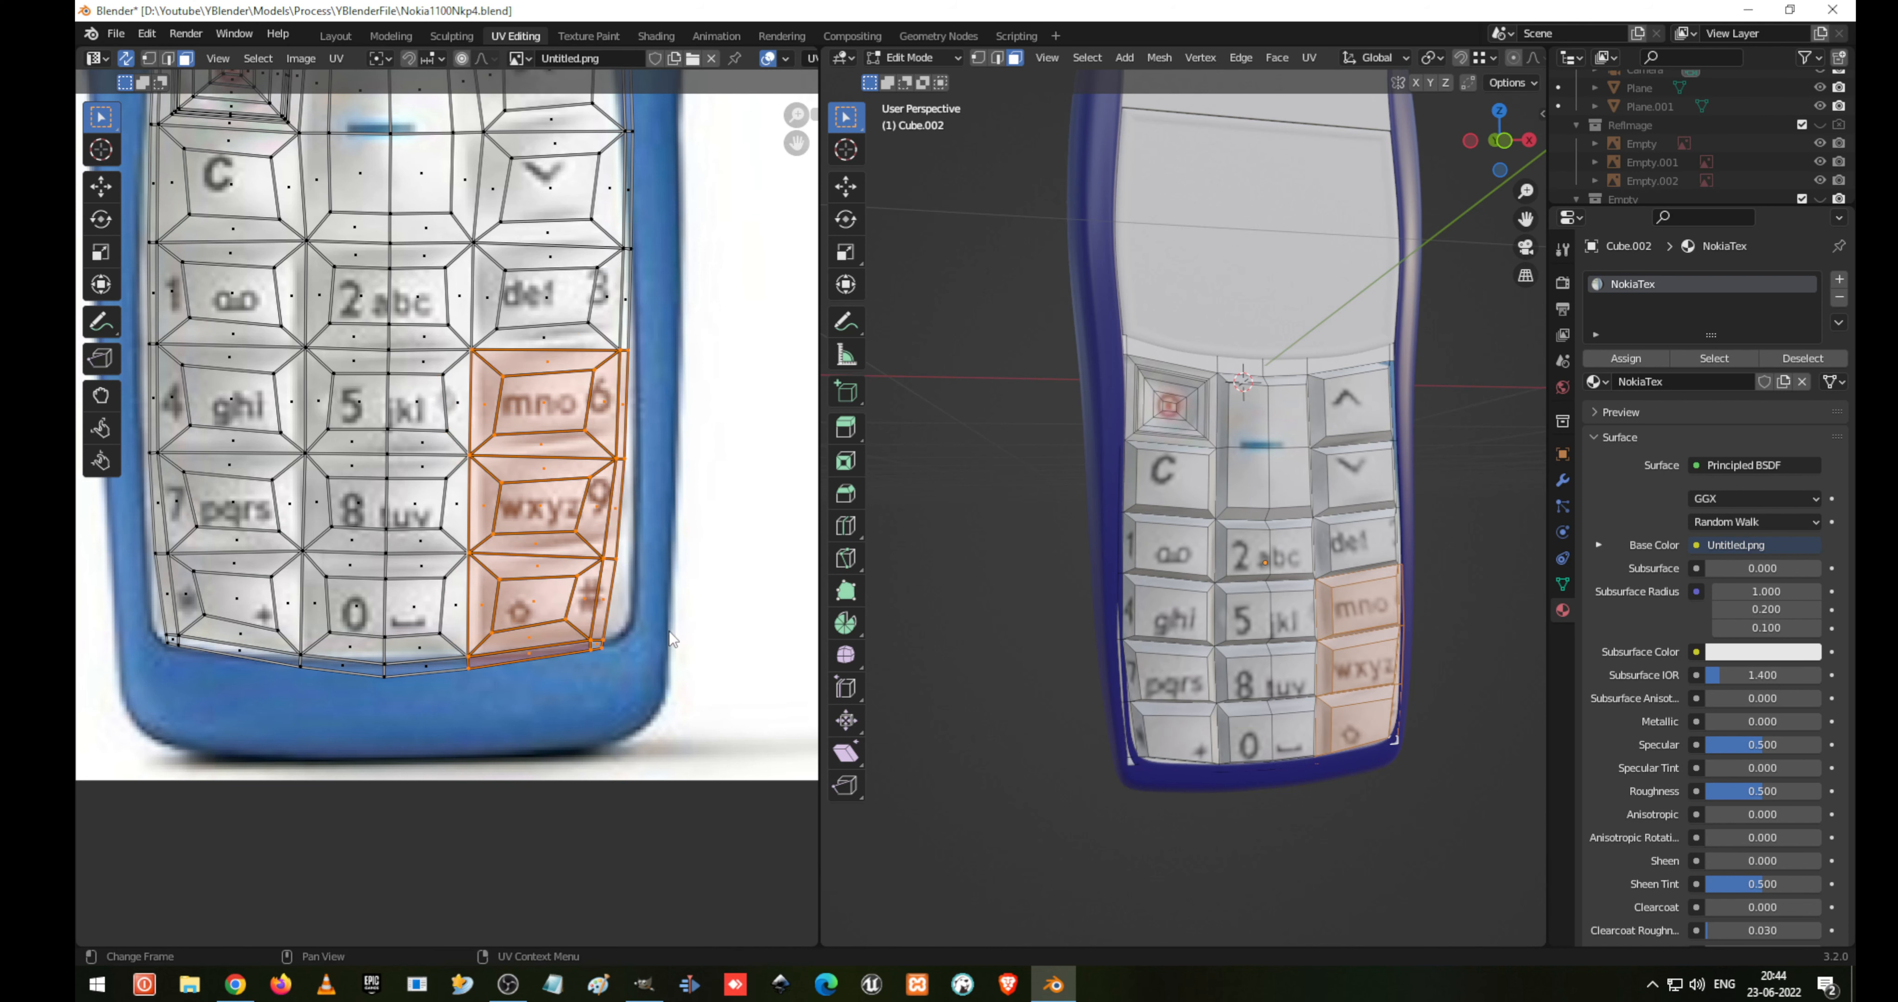
Shift the 6, 9 and # key UVs by about 0.005 along X and rotate them slightly counter-clockwise to fit the picture
key(g)
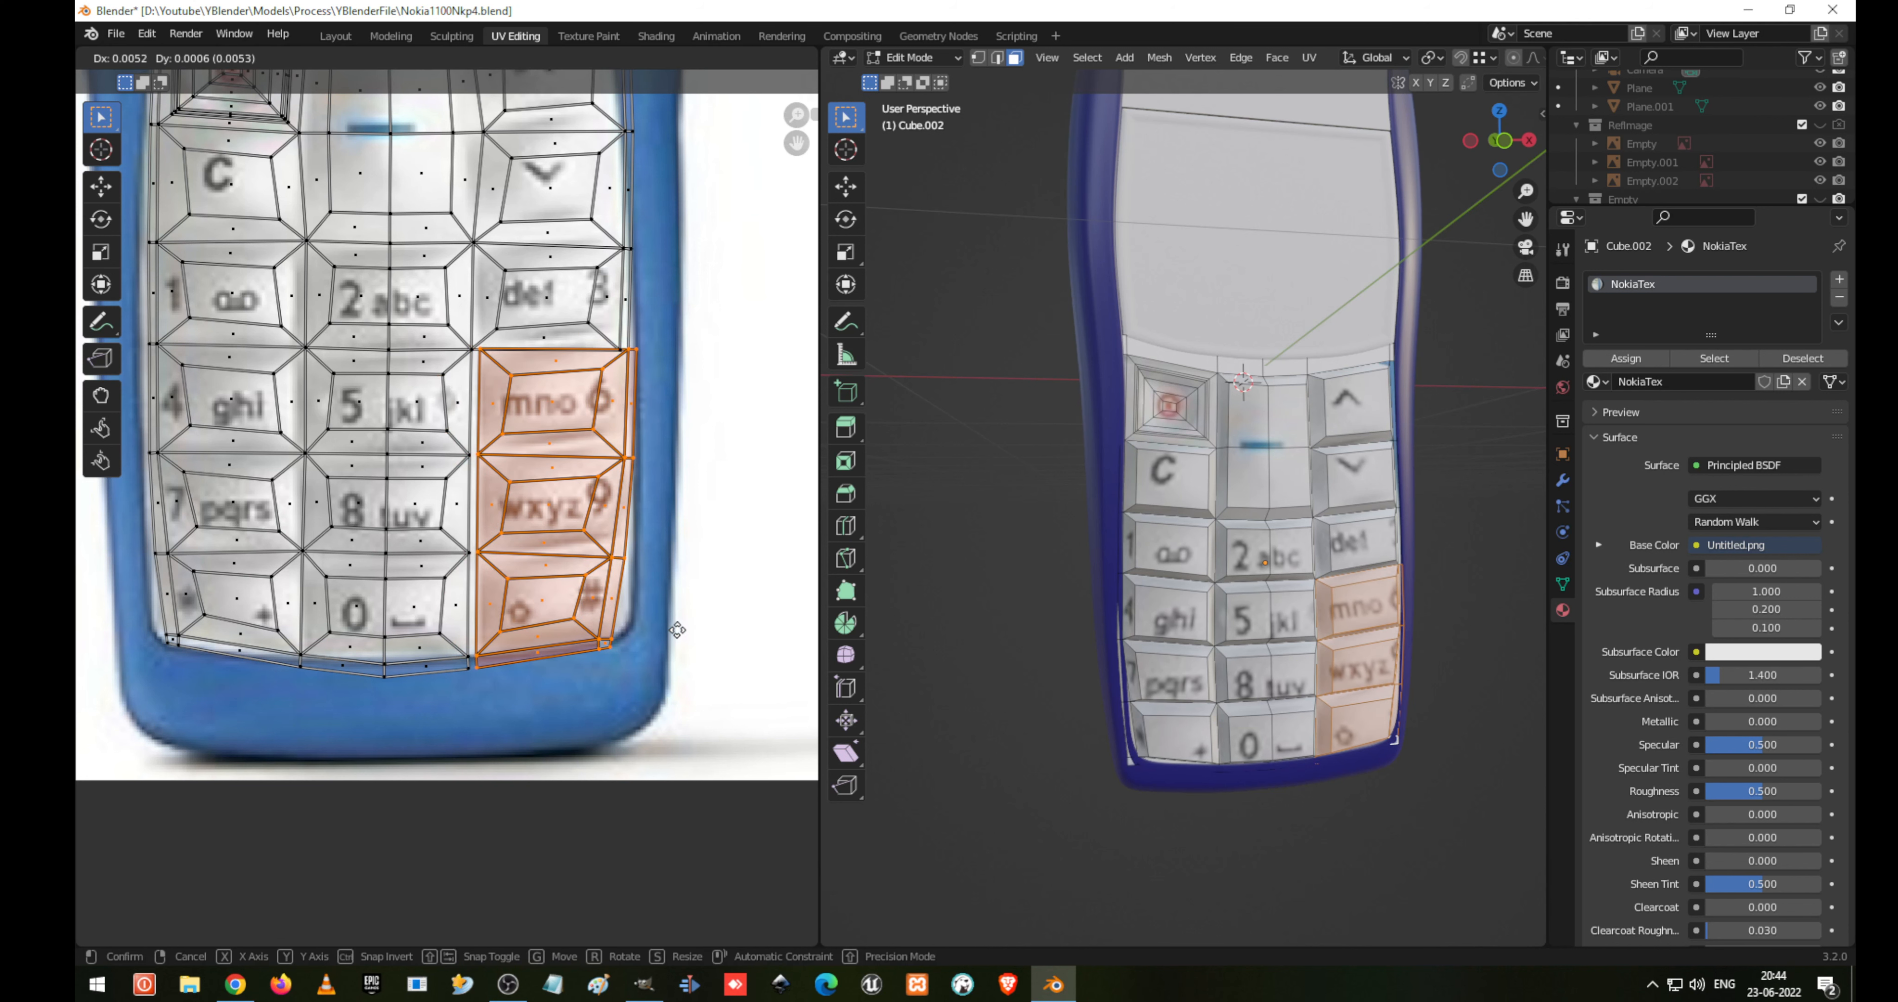
click(676, 630)
key(r)
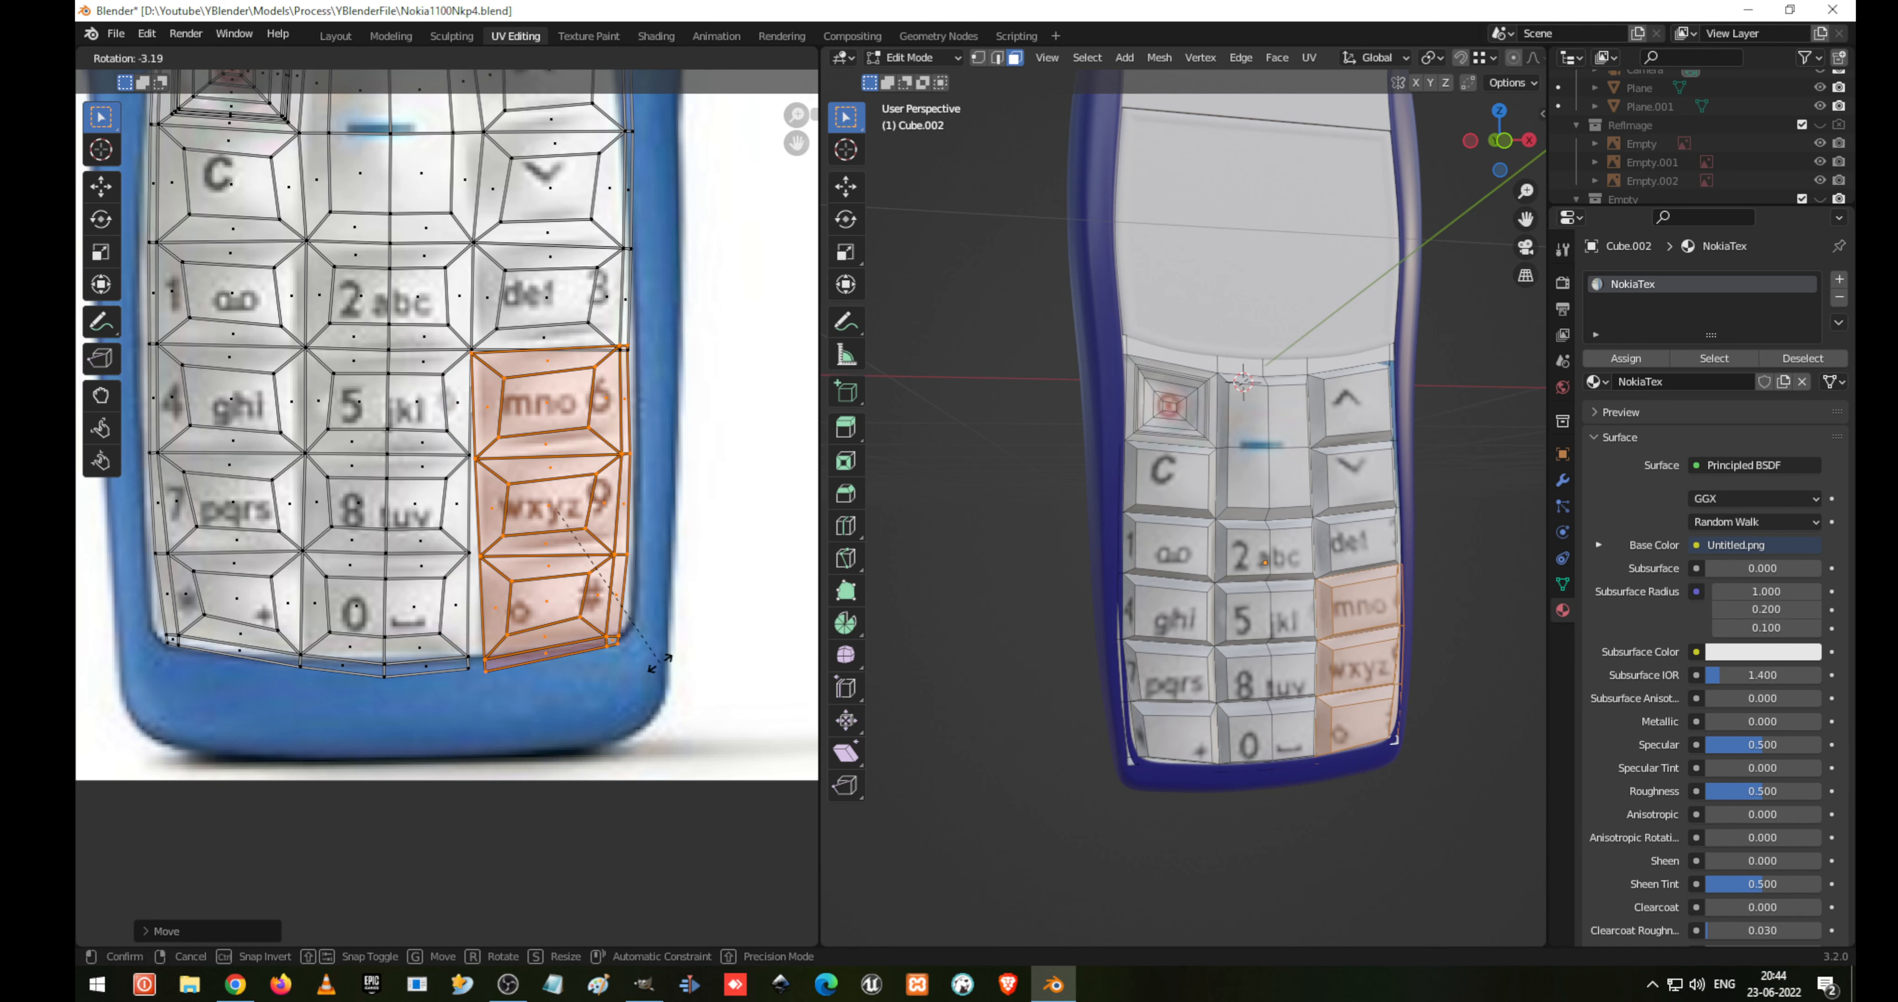
click(656, 667)
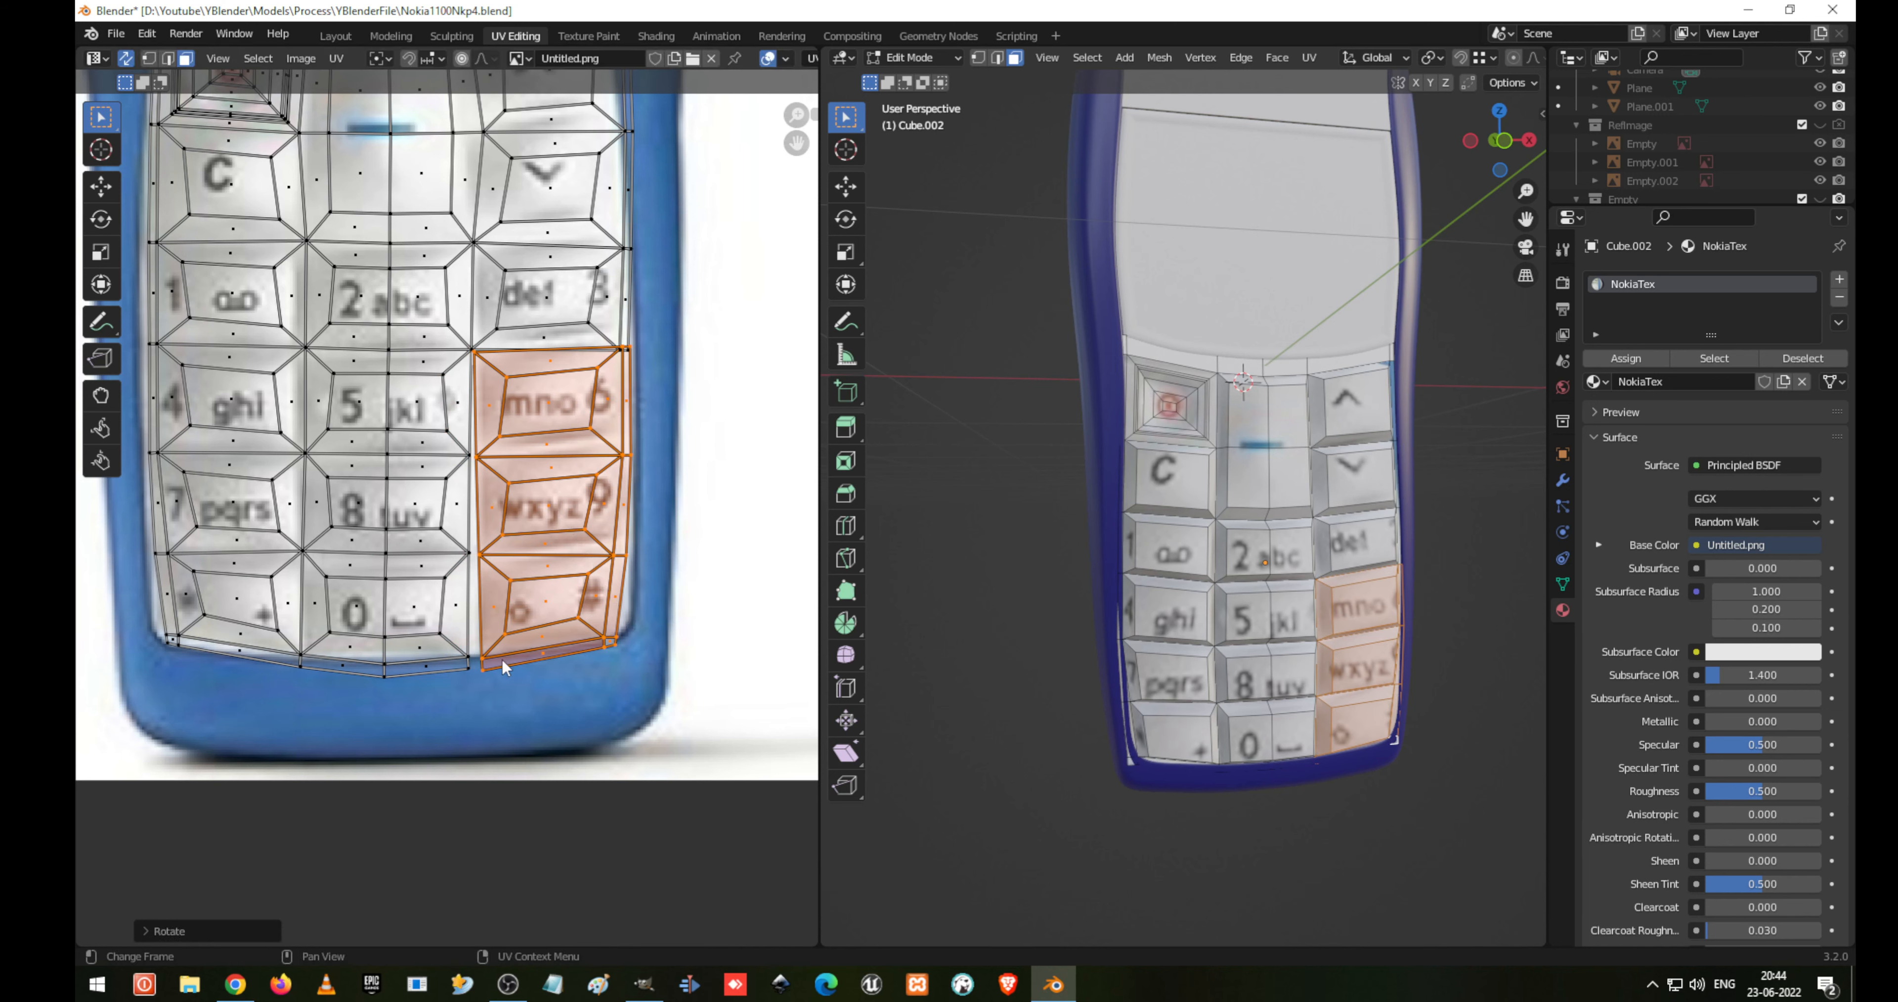
Move the two border UV faces beneath the # key off the blue casing to the empty area below the picture
click(510, 663)
key(g)
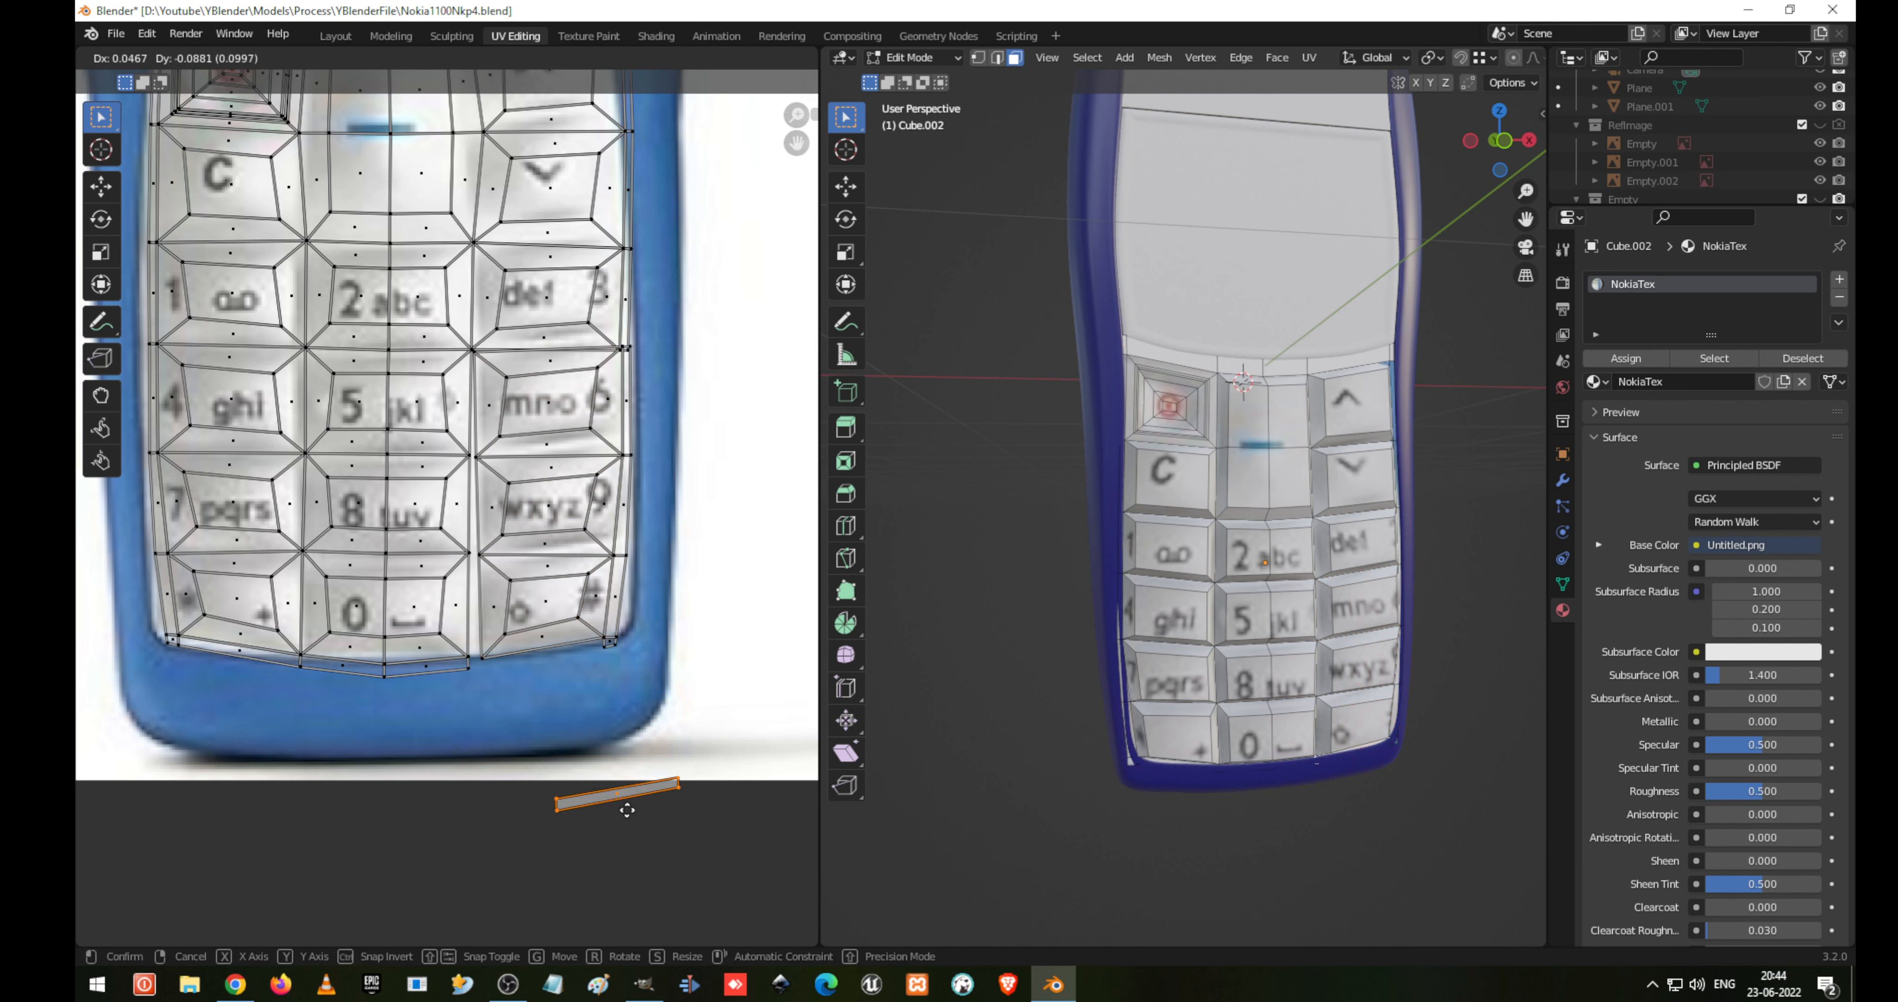
click(631, 841)
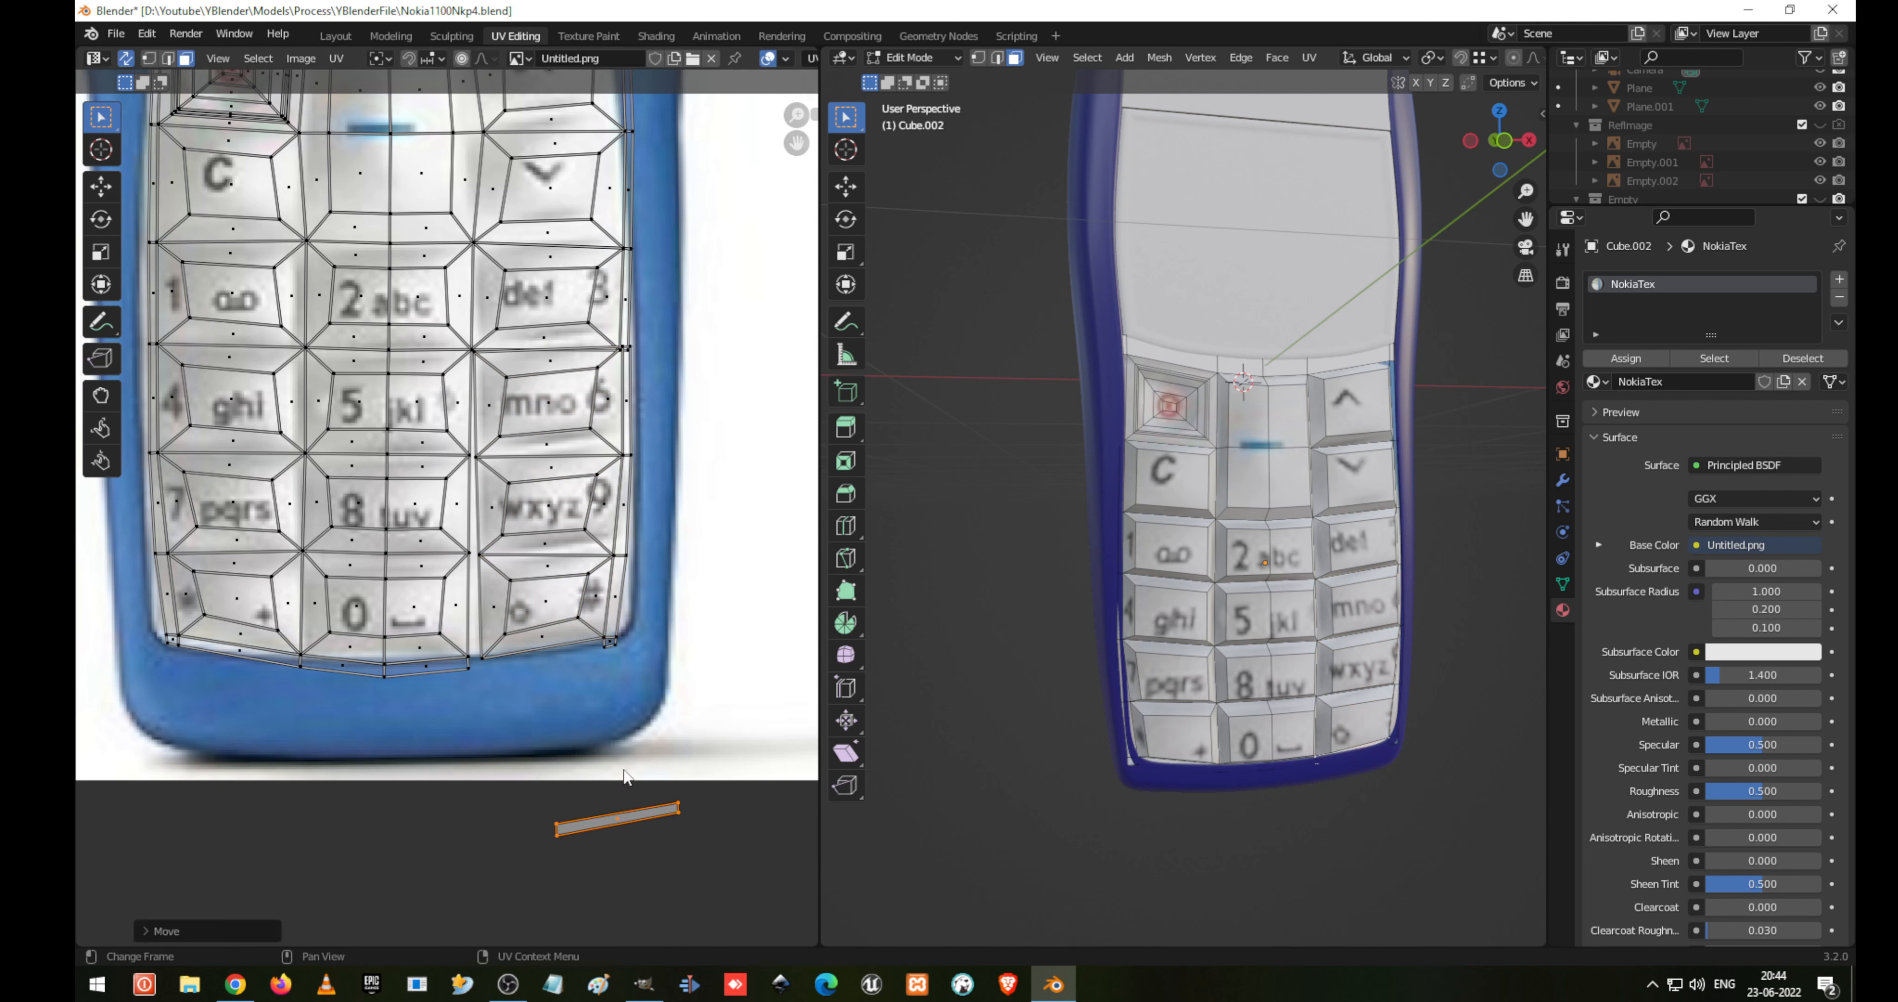
click(611, 643)
key(g)
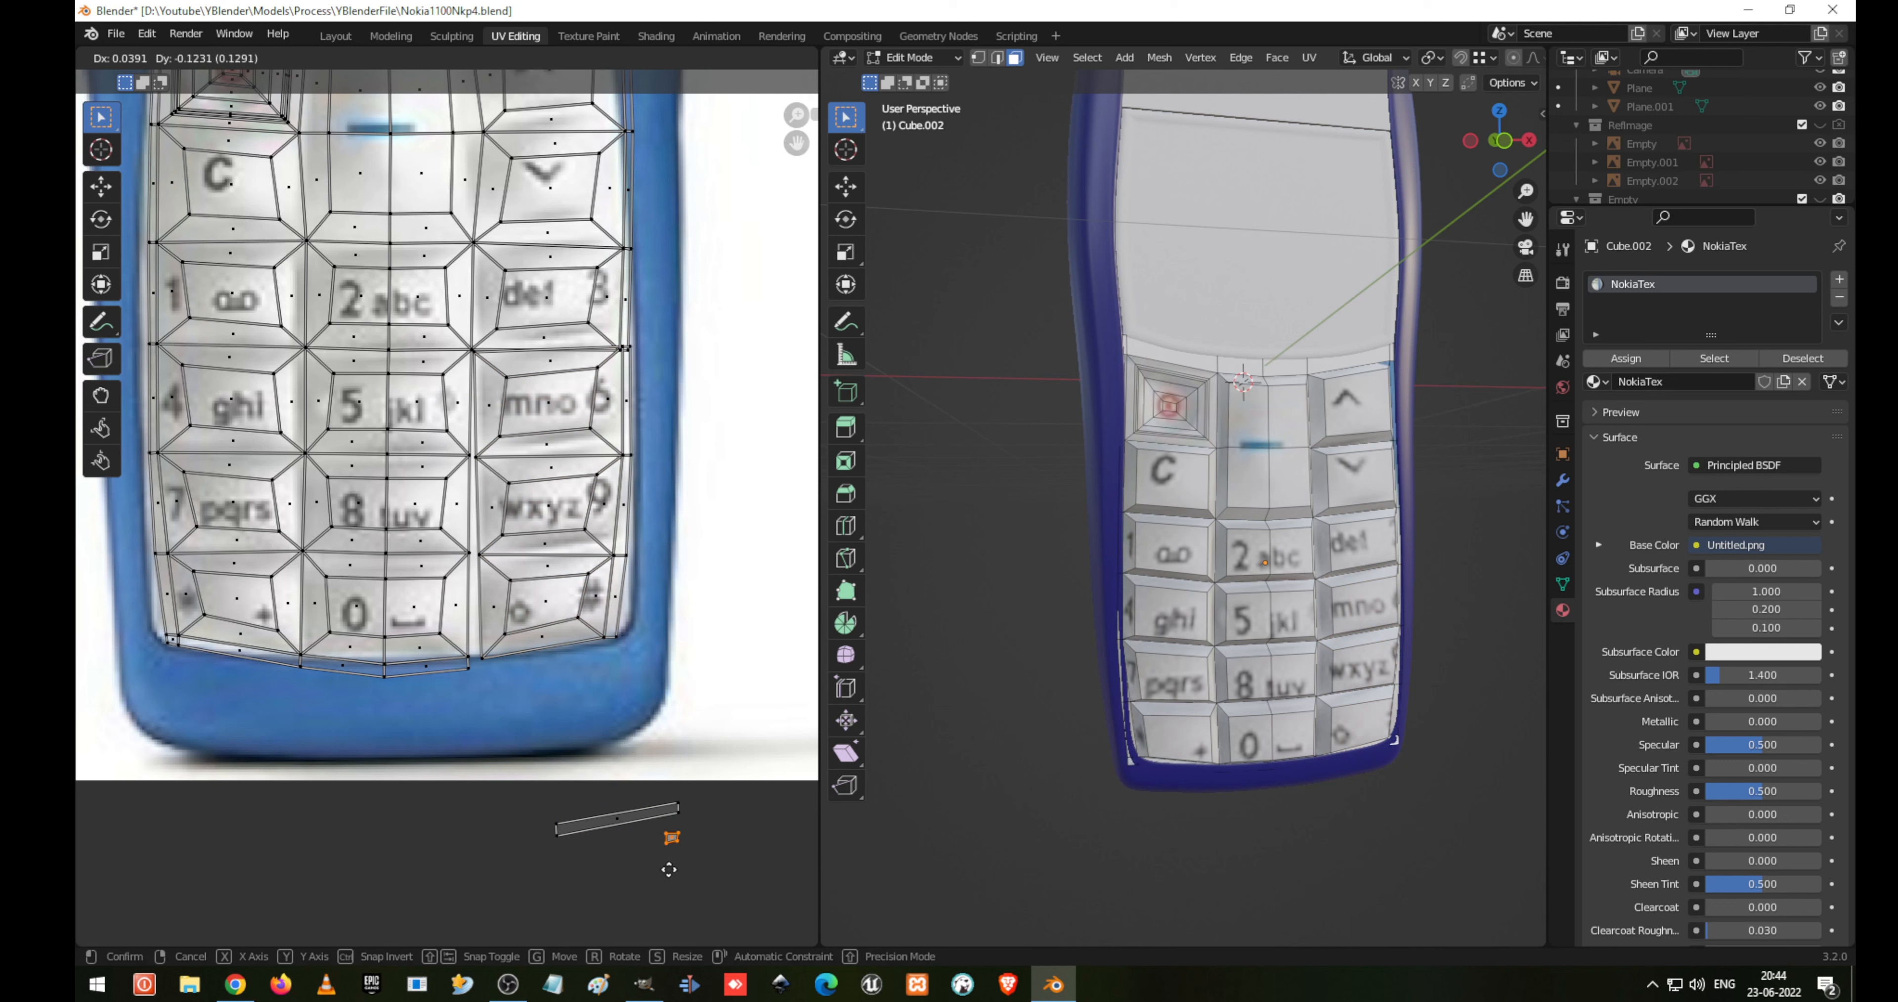
click(671, 875)
In vertex mode, shift the # key's lower-right border UV vertices and its upper-right inner vertex outward to fit the picture
key(1)
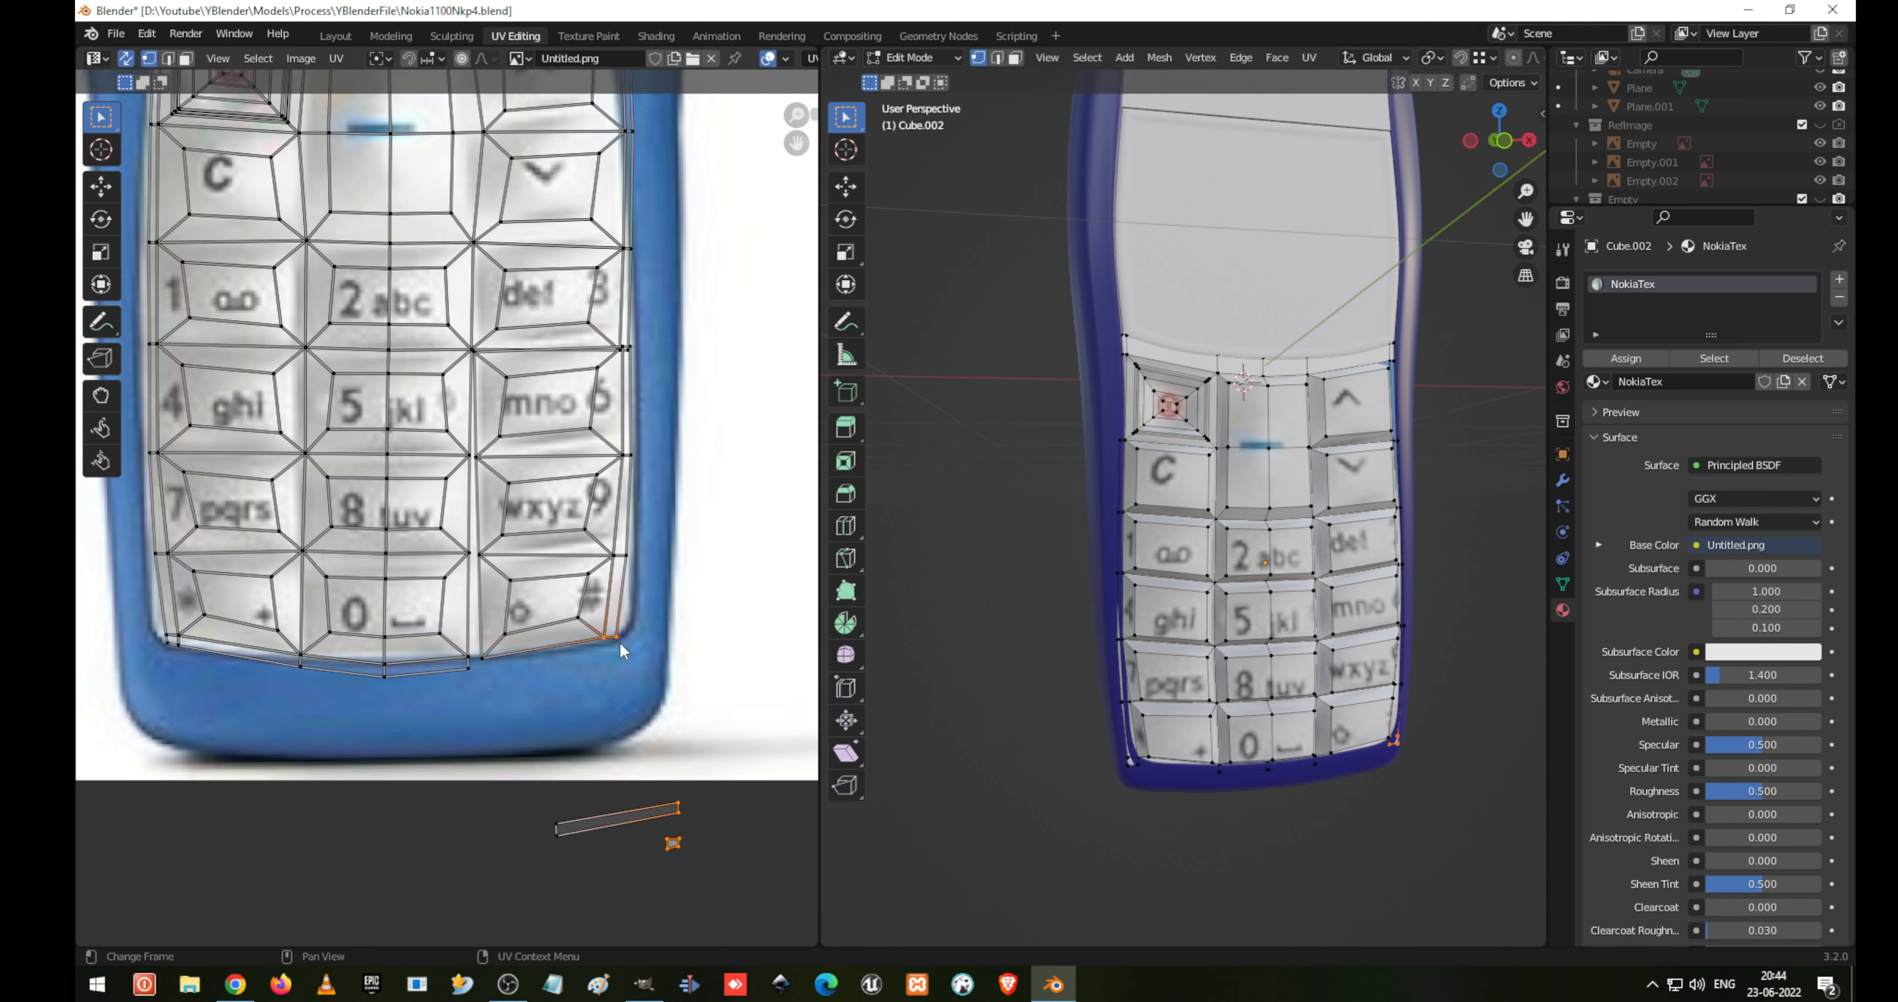
key(g)
click(576, 631)
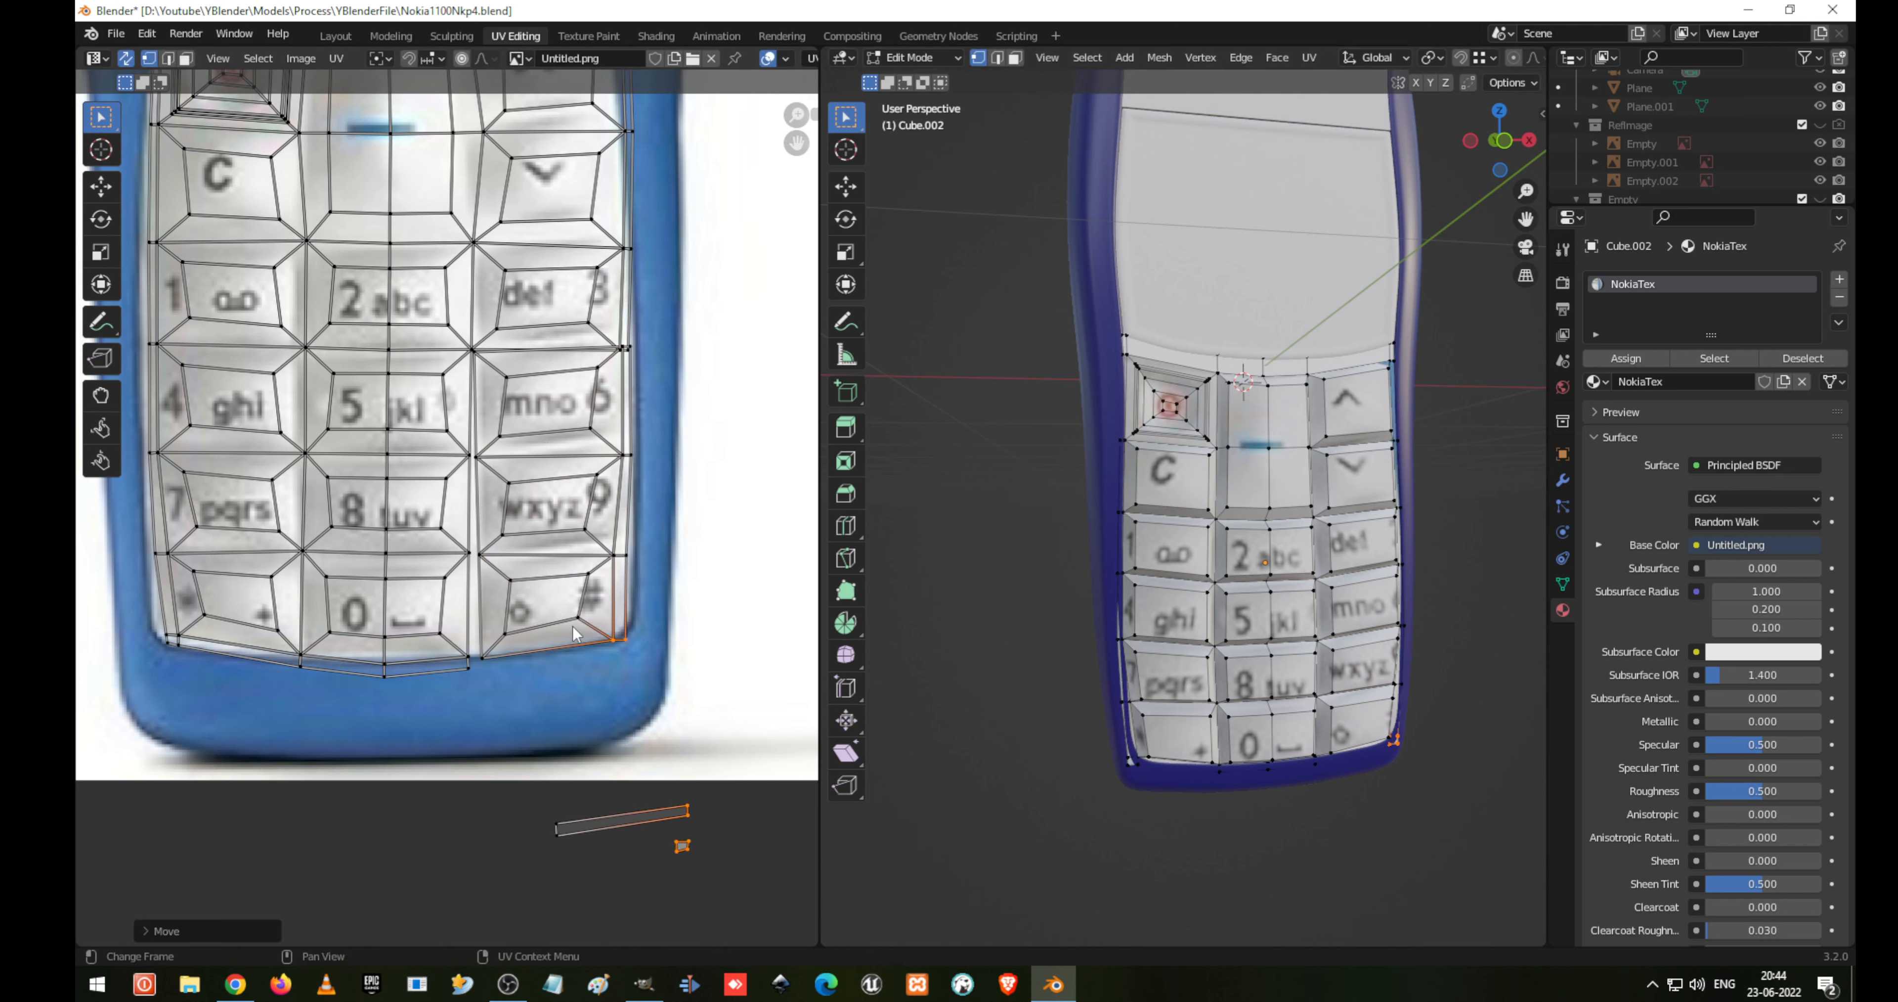
click(592, 601)
click(588, 573)
key(g)
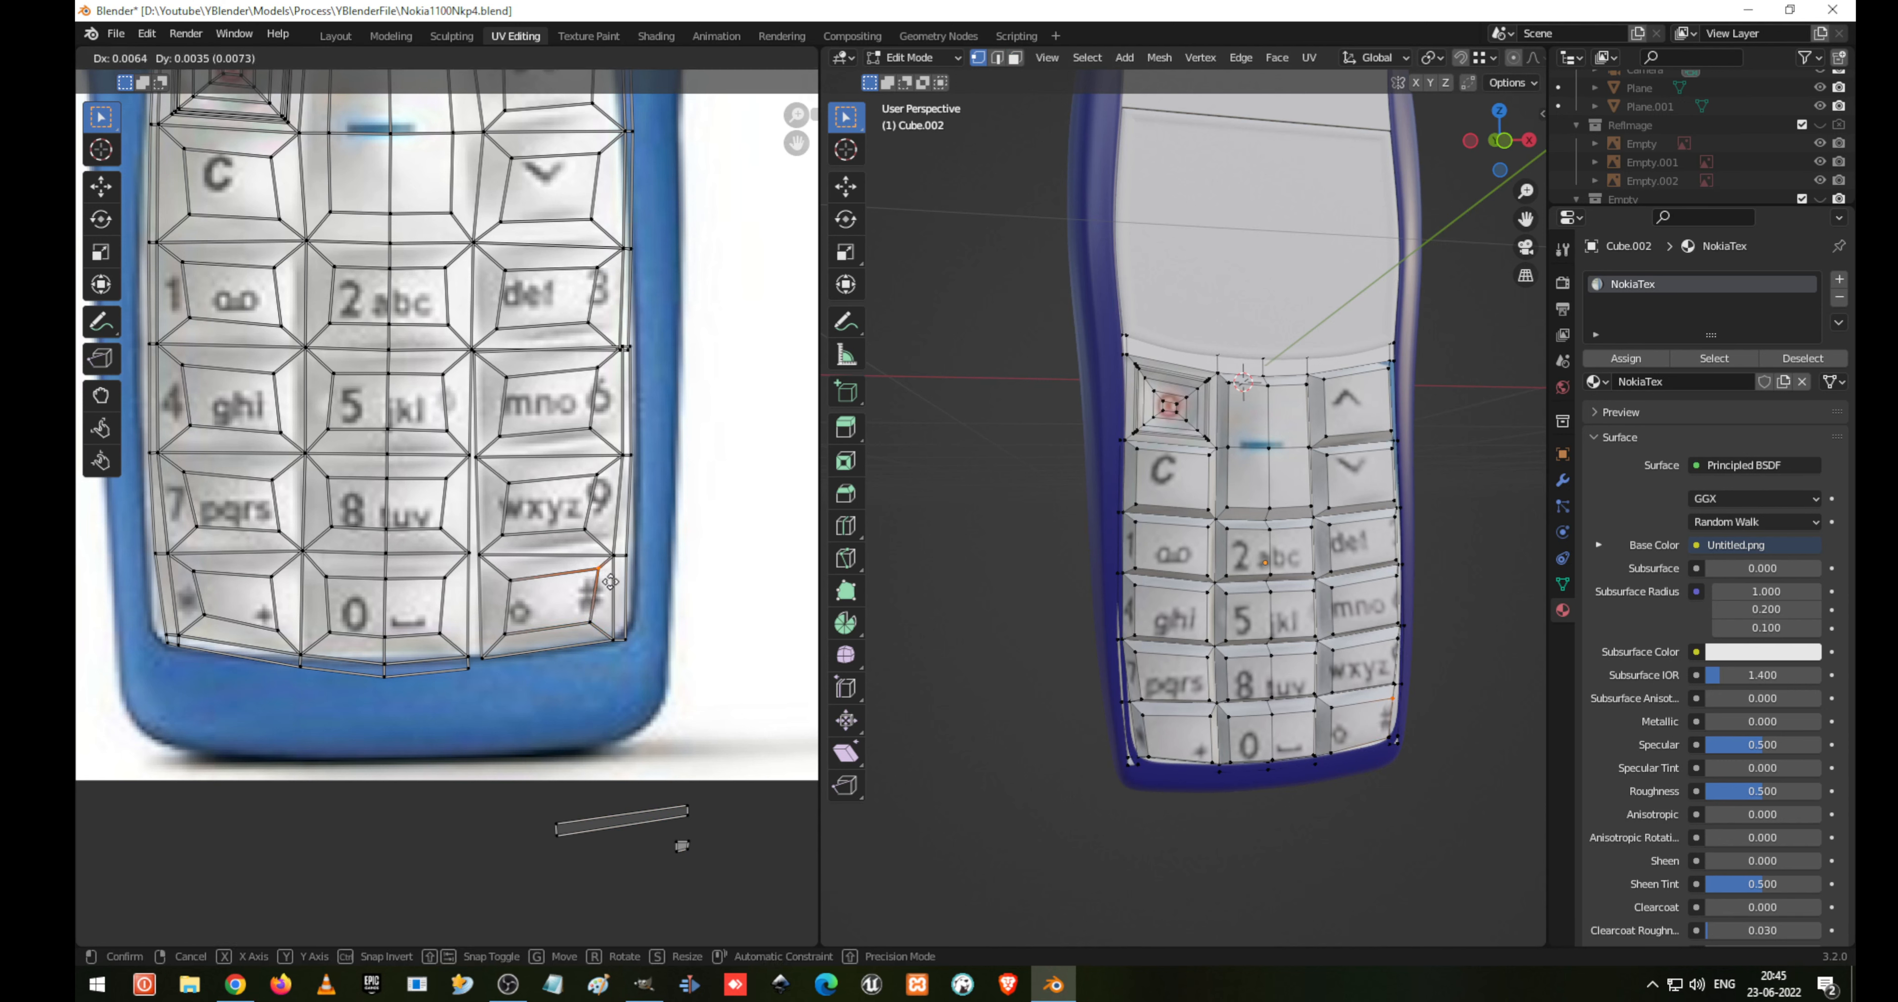
click(608, 594)
Shift the # key's inner left UV vertices slightly outward to fit the key in the picture
drag(500, 570, 528, 648)
key(g)
click(513, 596)
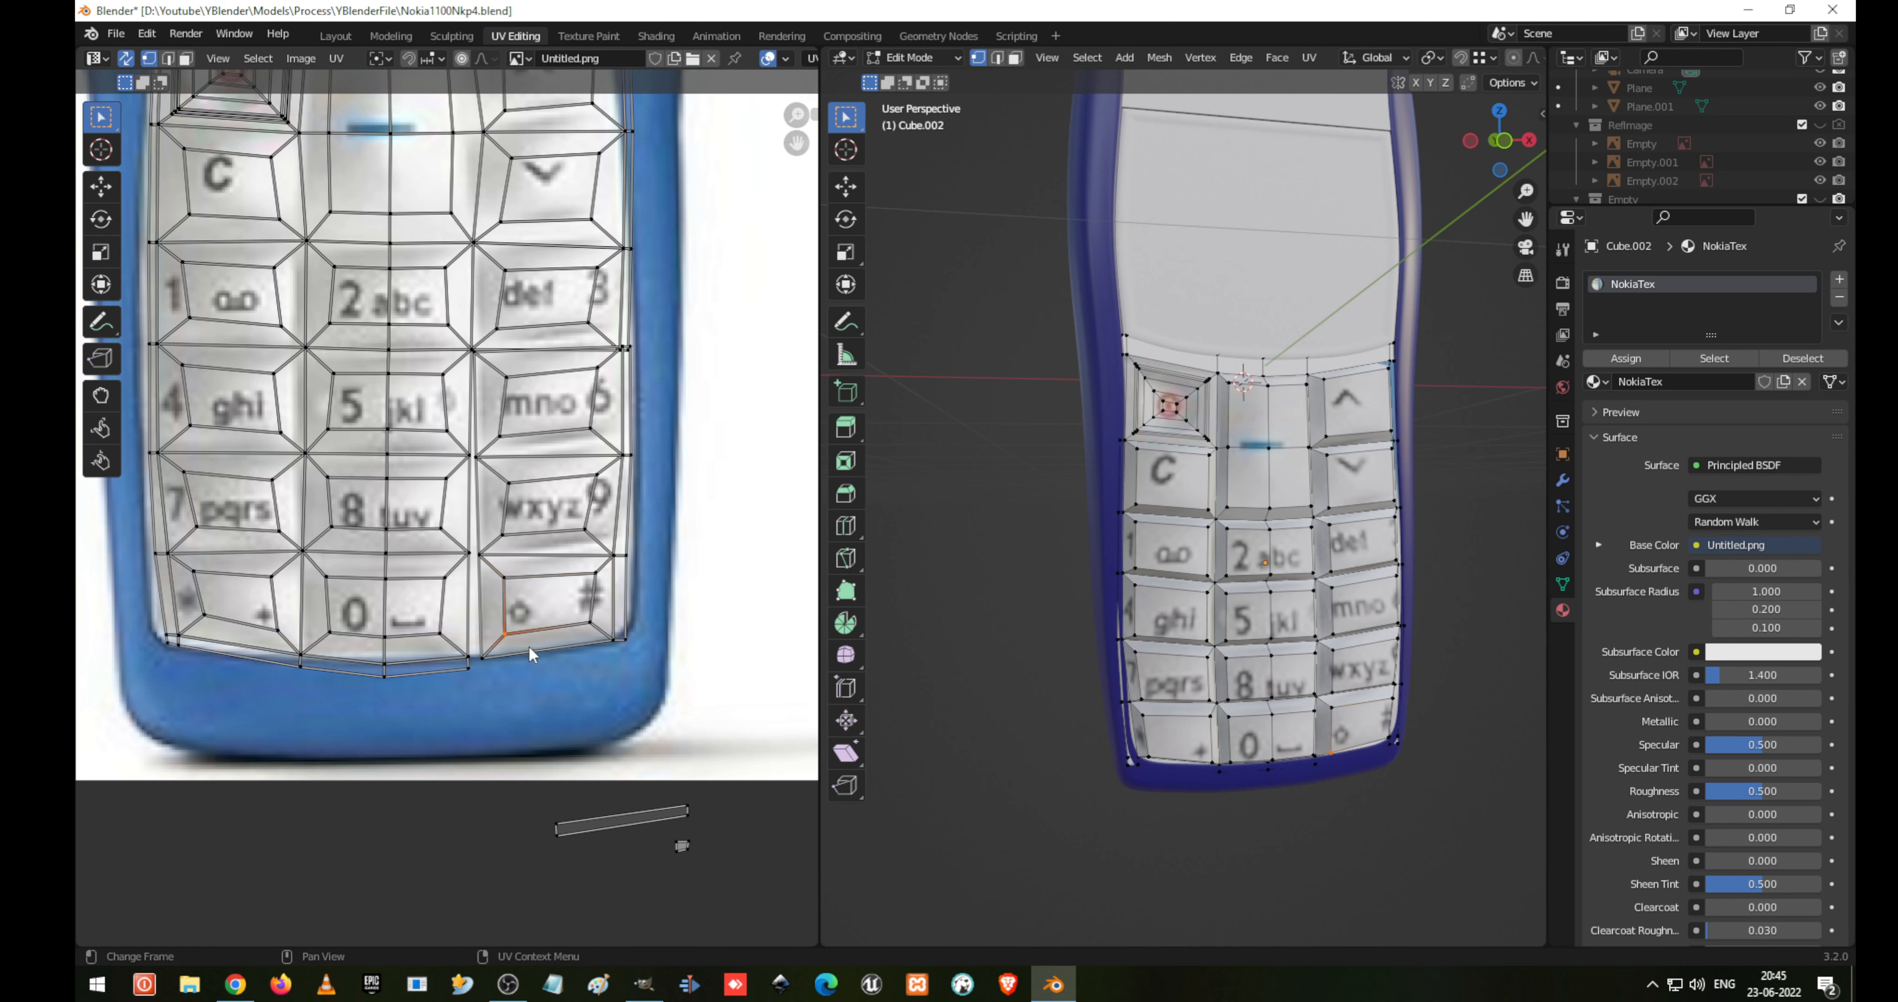
key(g)
click(526, 649)
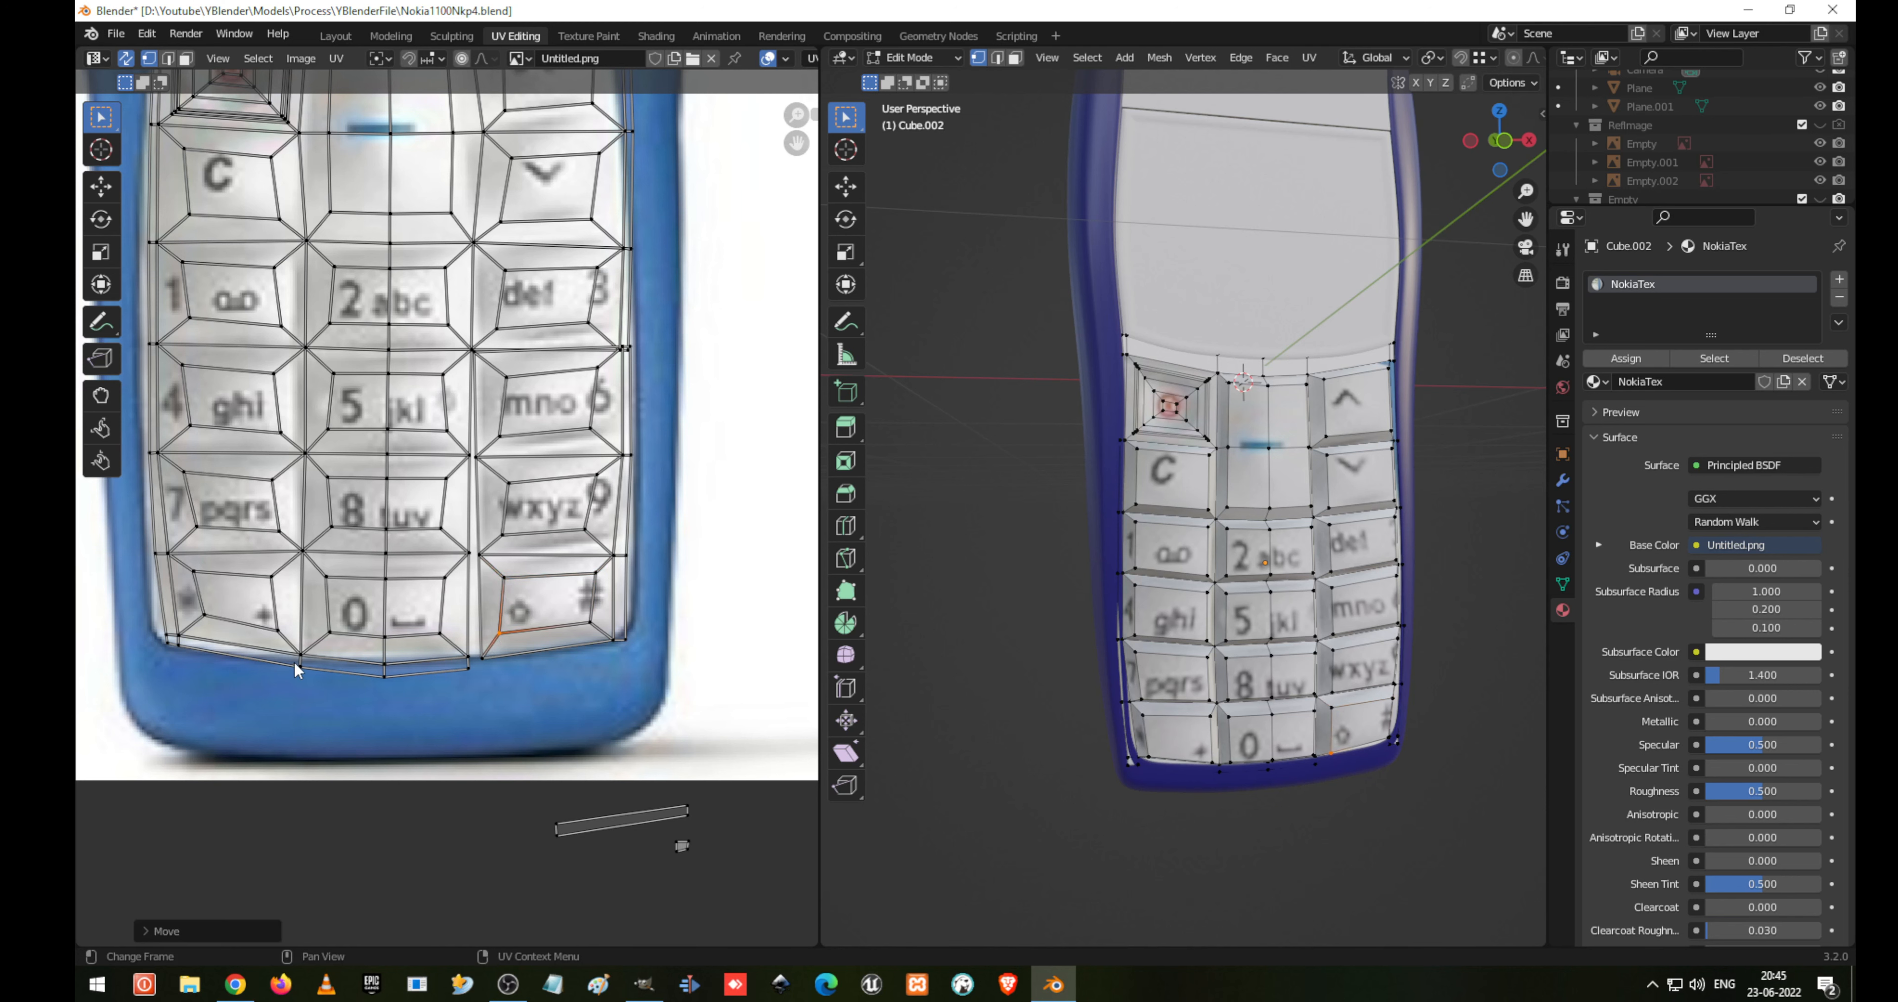
Adjust the keypad's lower-left corner UV vertices and the left border vertices between the 7 and * keys to the picture's edge
drag(411, 710, 261, 656)
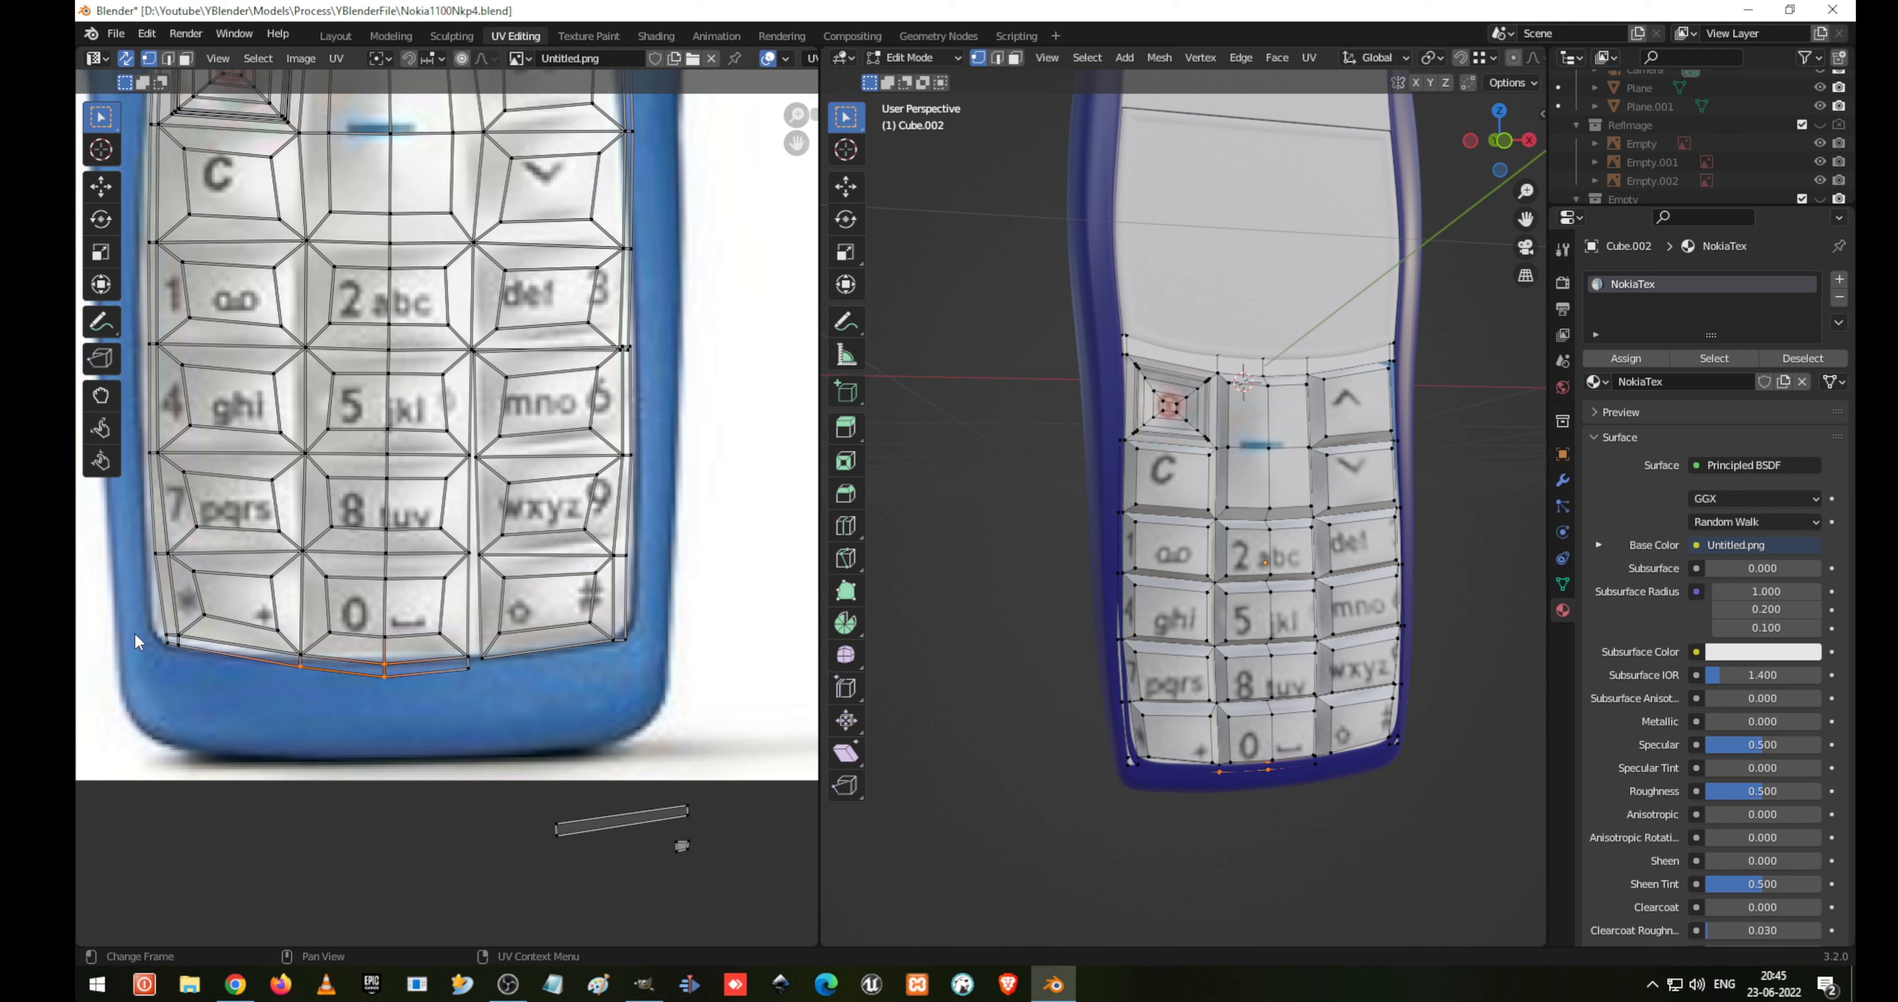
drag(150, 614, 185, 654)
key(g)
click(172, 654)
drag(152, 537, 173, 565)
middle_drag(404, 416, 644, 583)
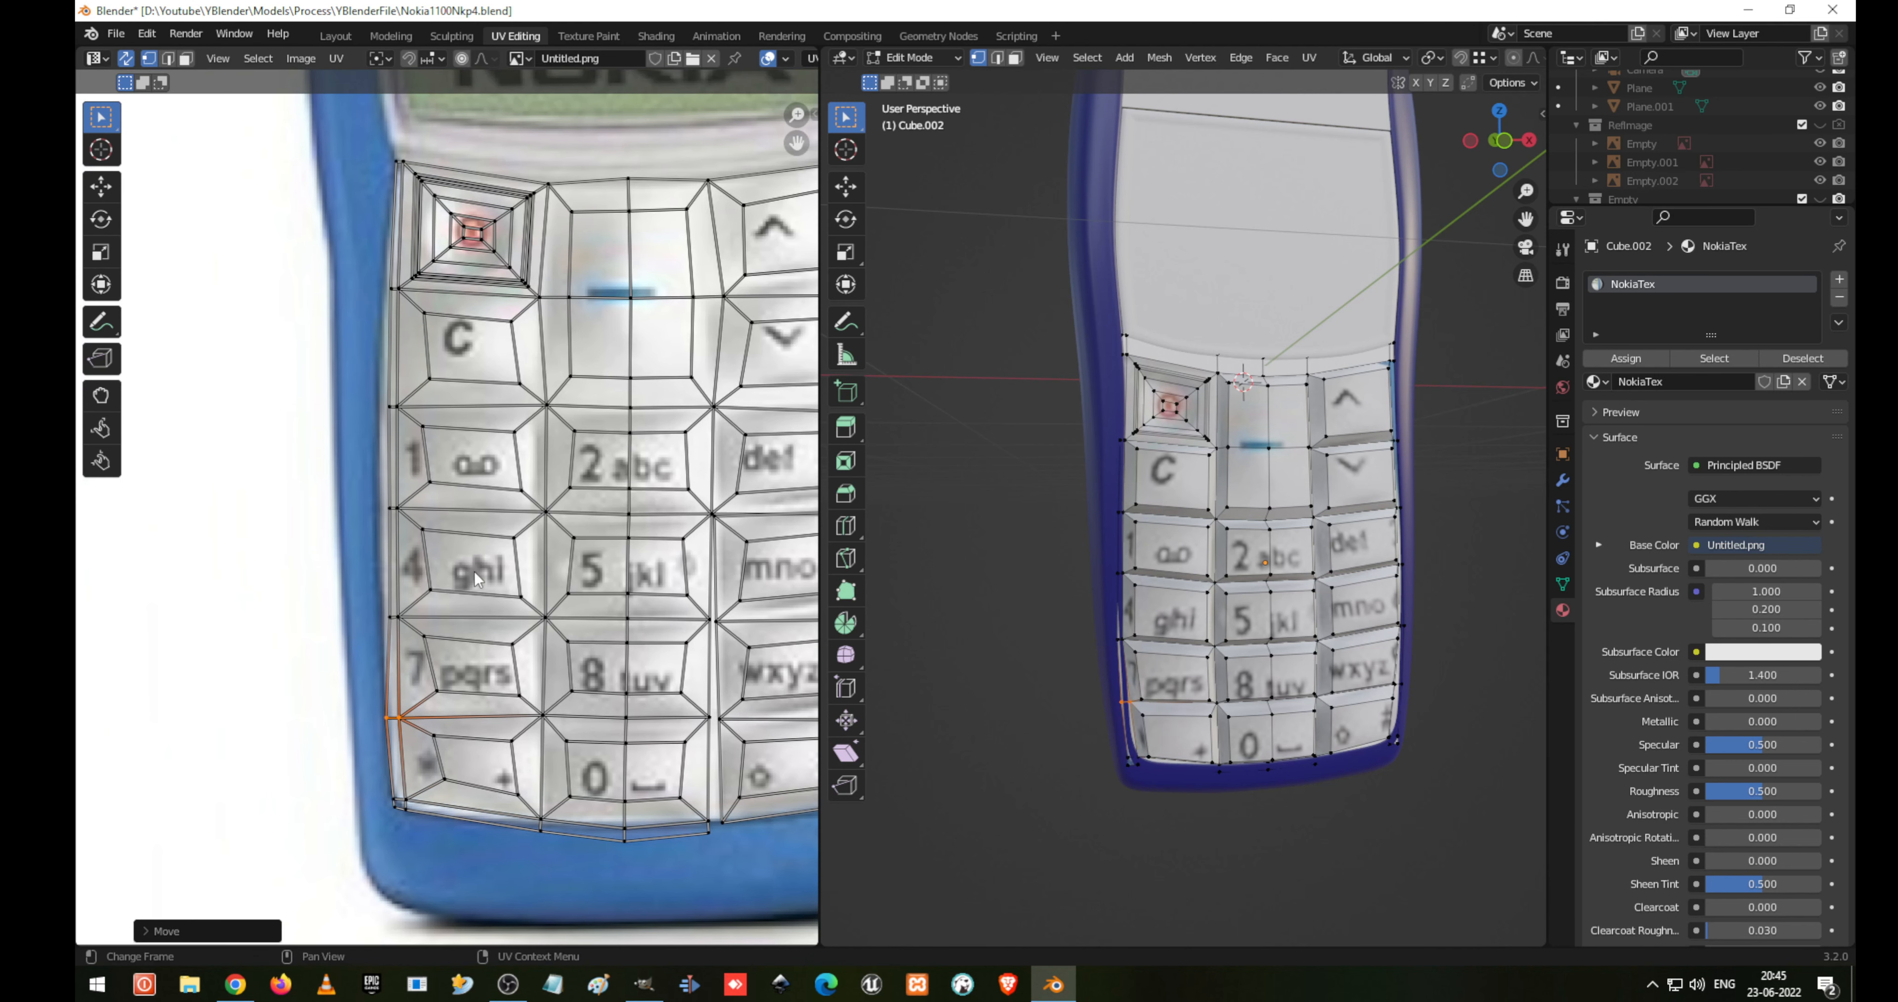
Move the left border UV vertices between the 4 and 7 keys and between the 1 and 4 keys outward
click(398, 619)
key(g)
click(403, 631)
drag(354, 480, 404, 523)
key(g)
click(395, 523)
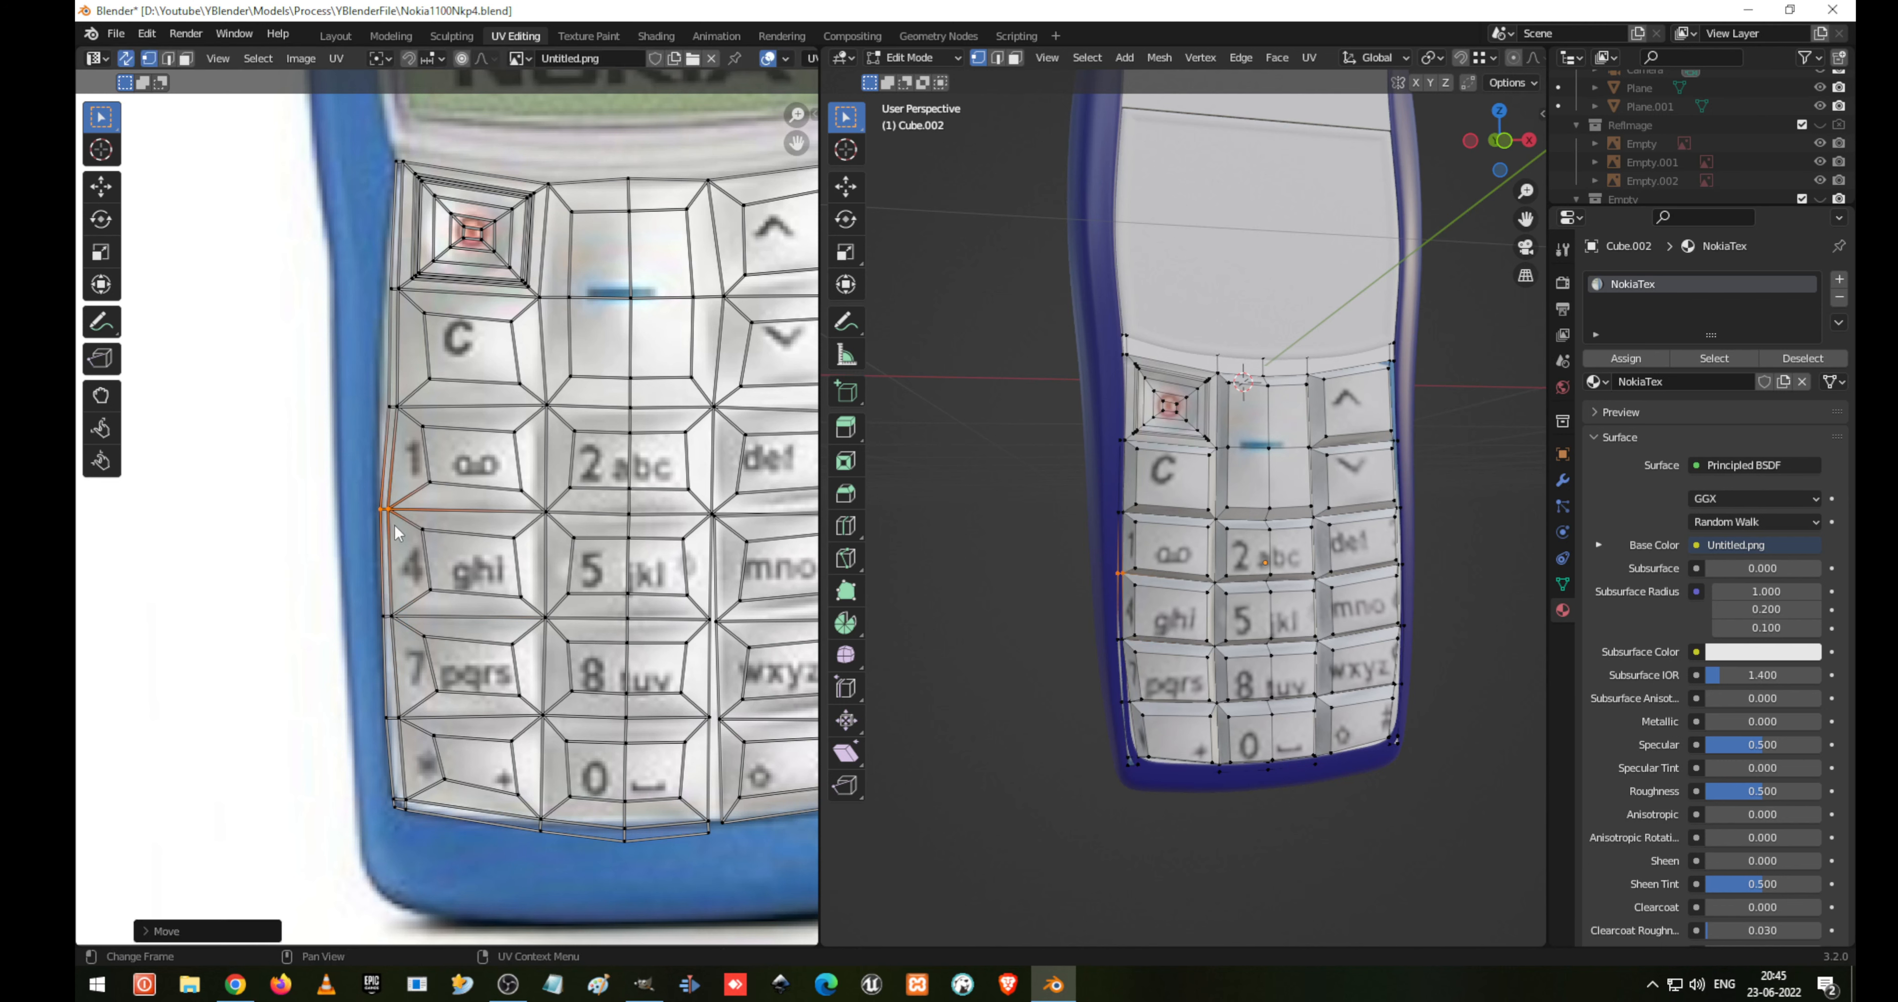
Move the left border UV vertices above and below the C key outward to the keypad's edge in the picture
drag(382, 405, 405, 423)
key(g)
click(397, 422)
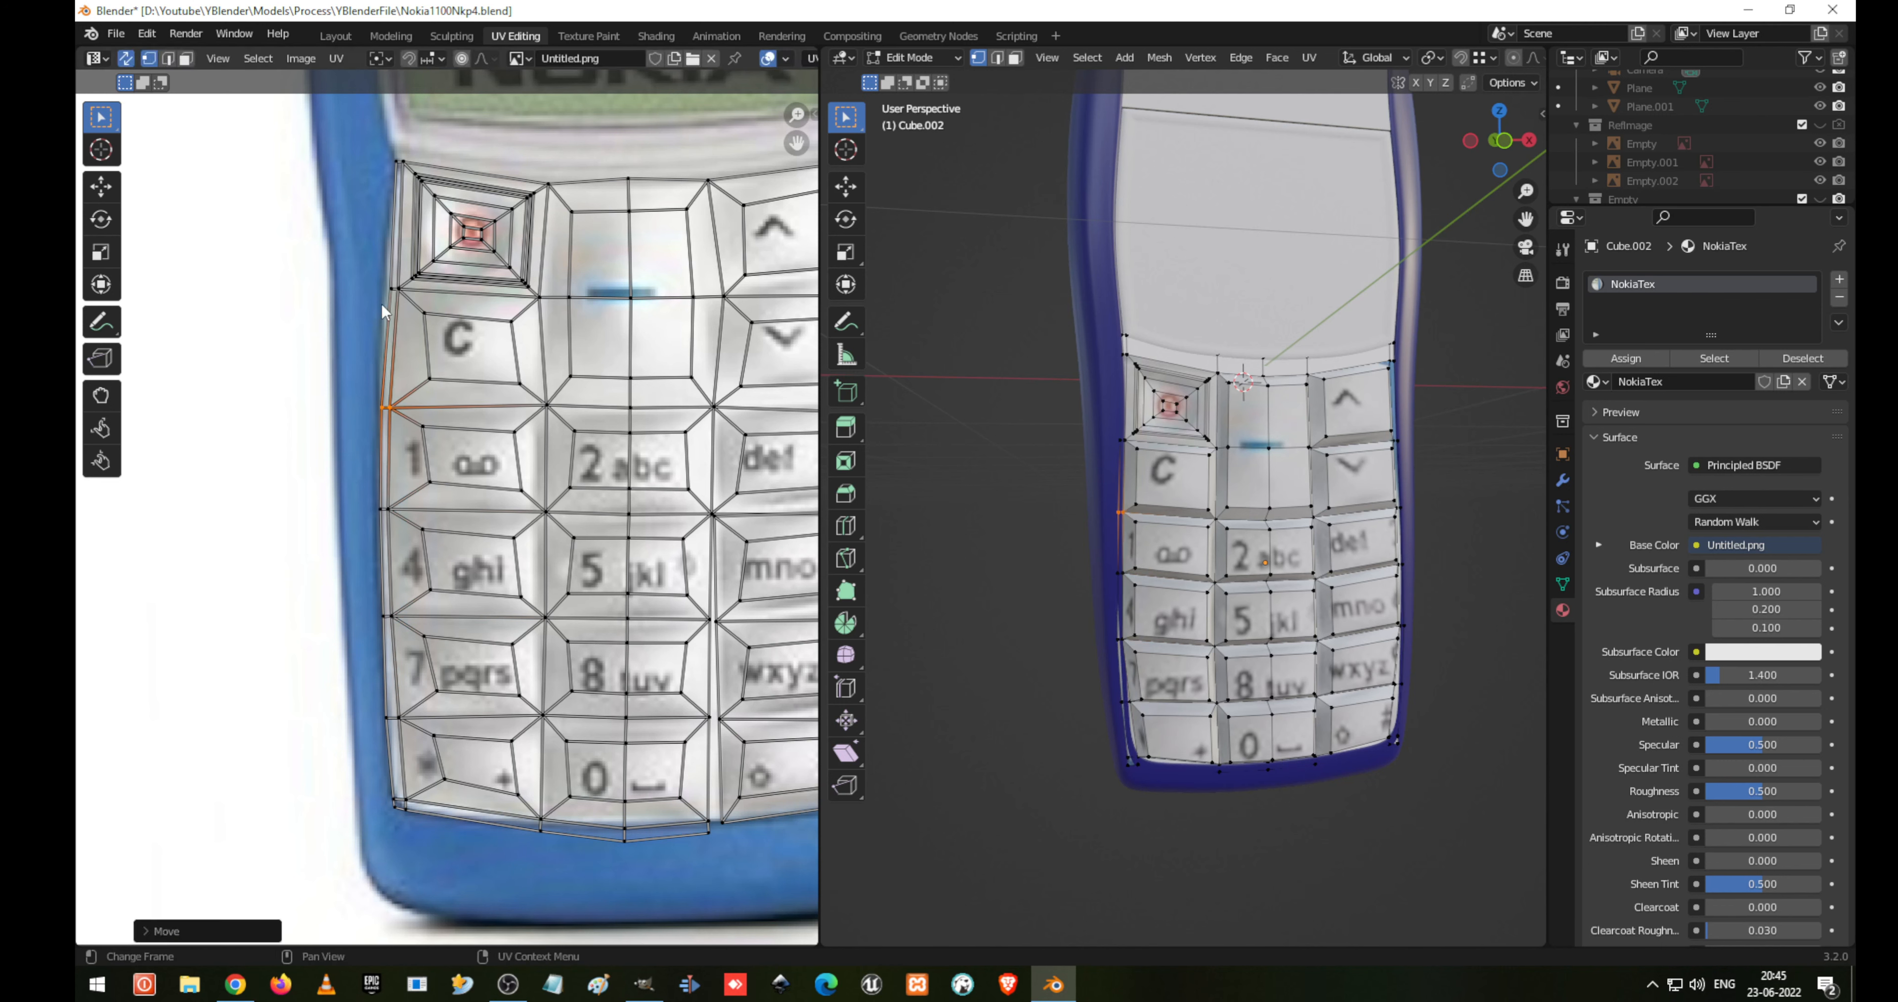
drag(371, 269, 402, 301)
key(g)
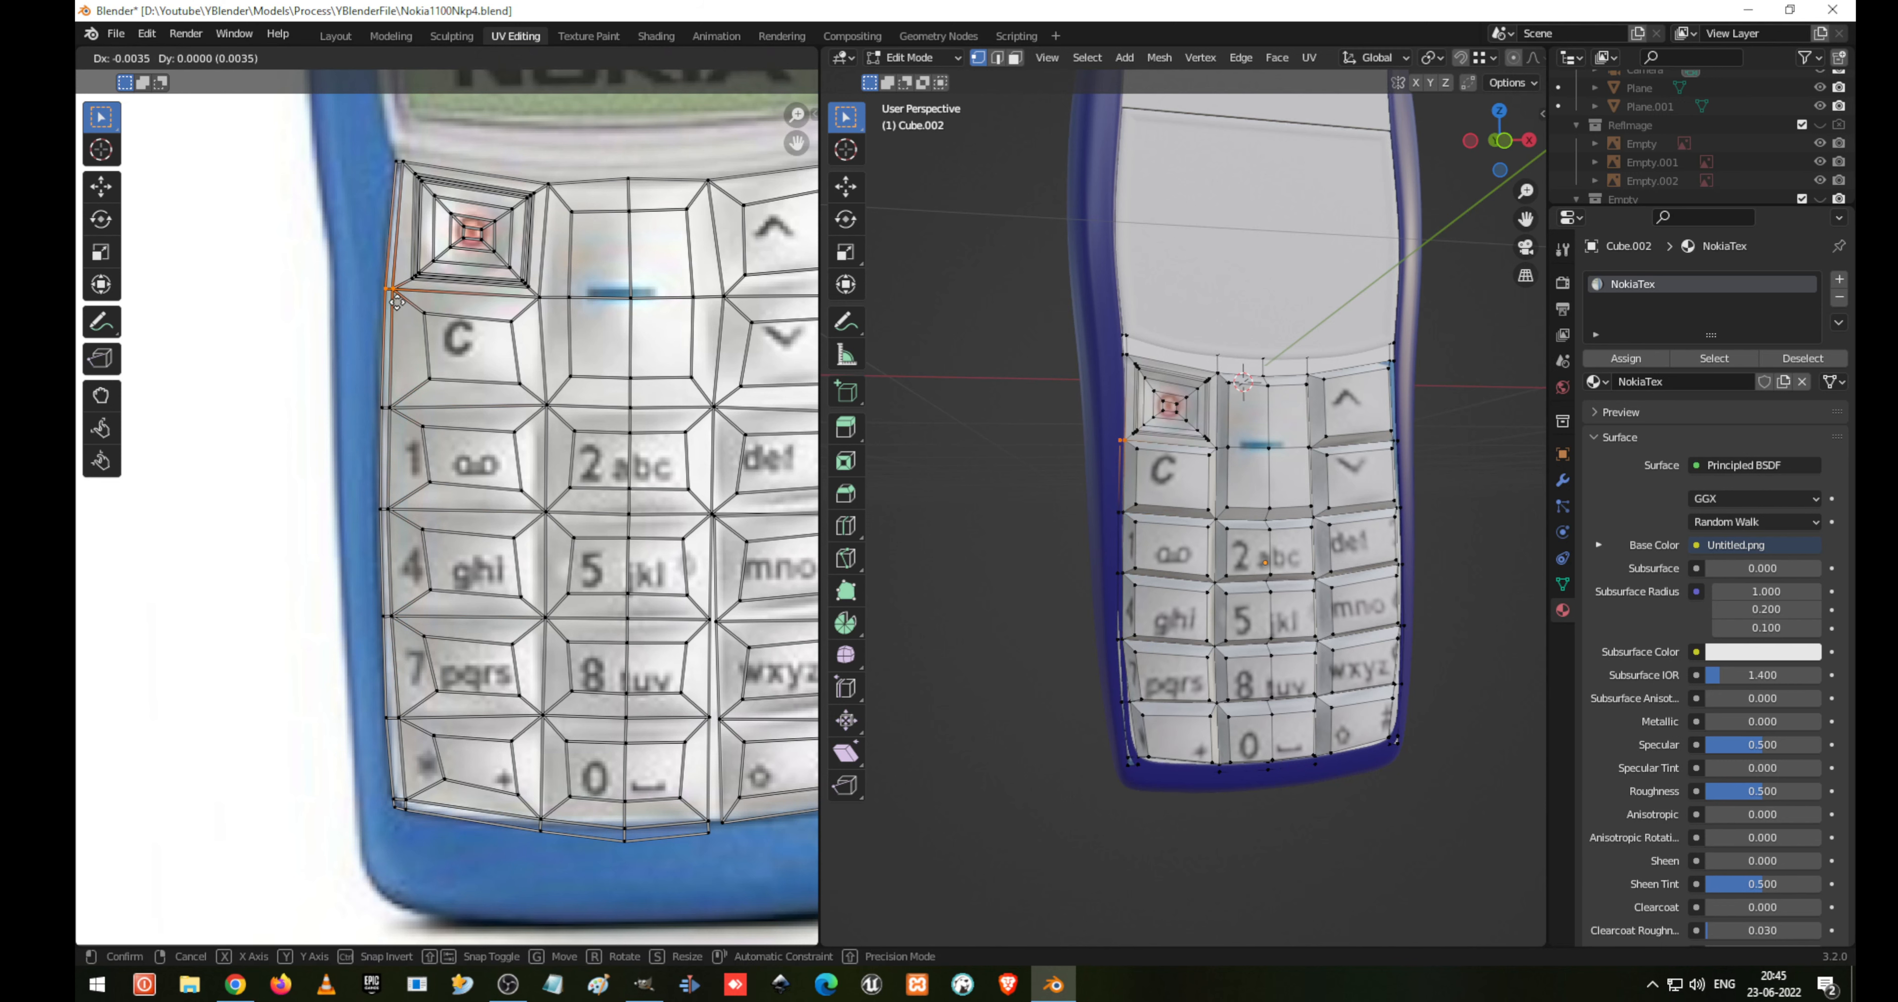
click(397, 301)
Lower the top middle UV vertex of the central navigation key by about 0.005 along Y
scroll(591, 291, down, 3)
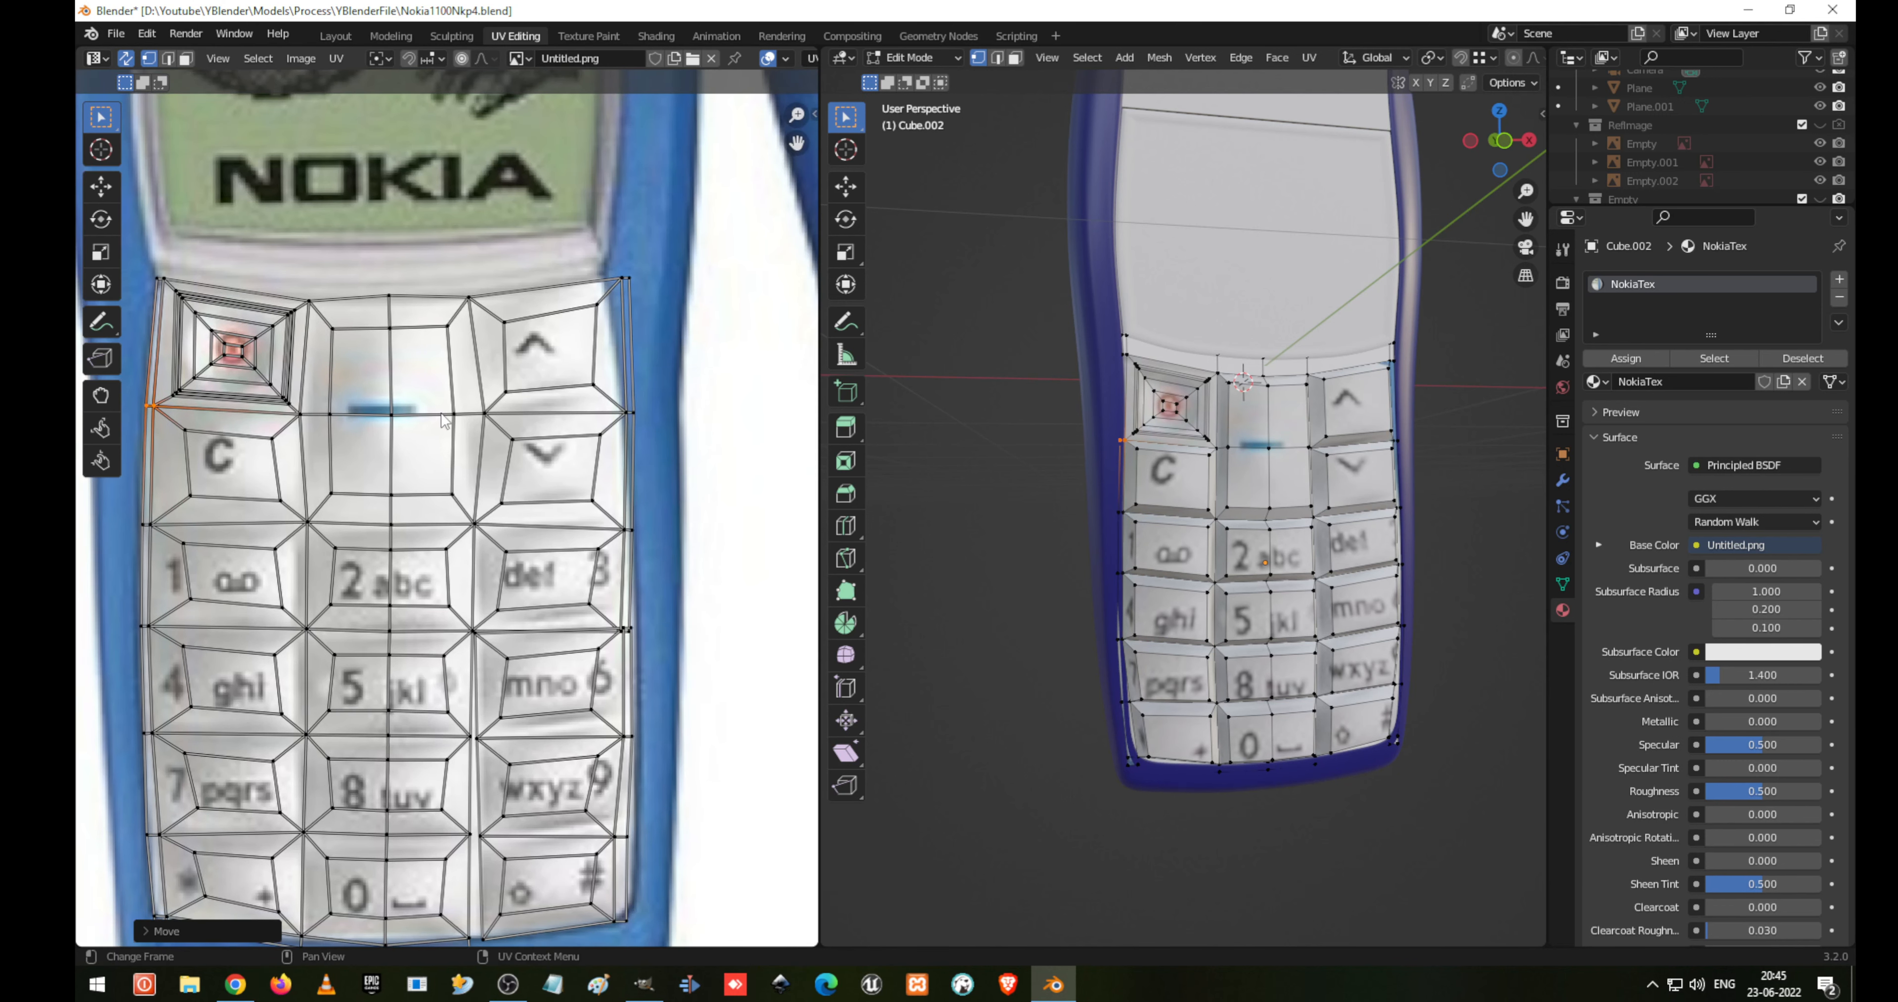
drag(369, 275, 441, 301)
key(g)
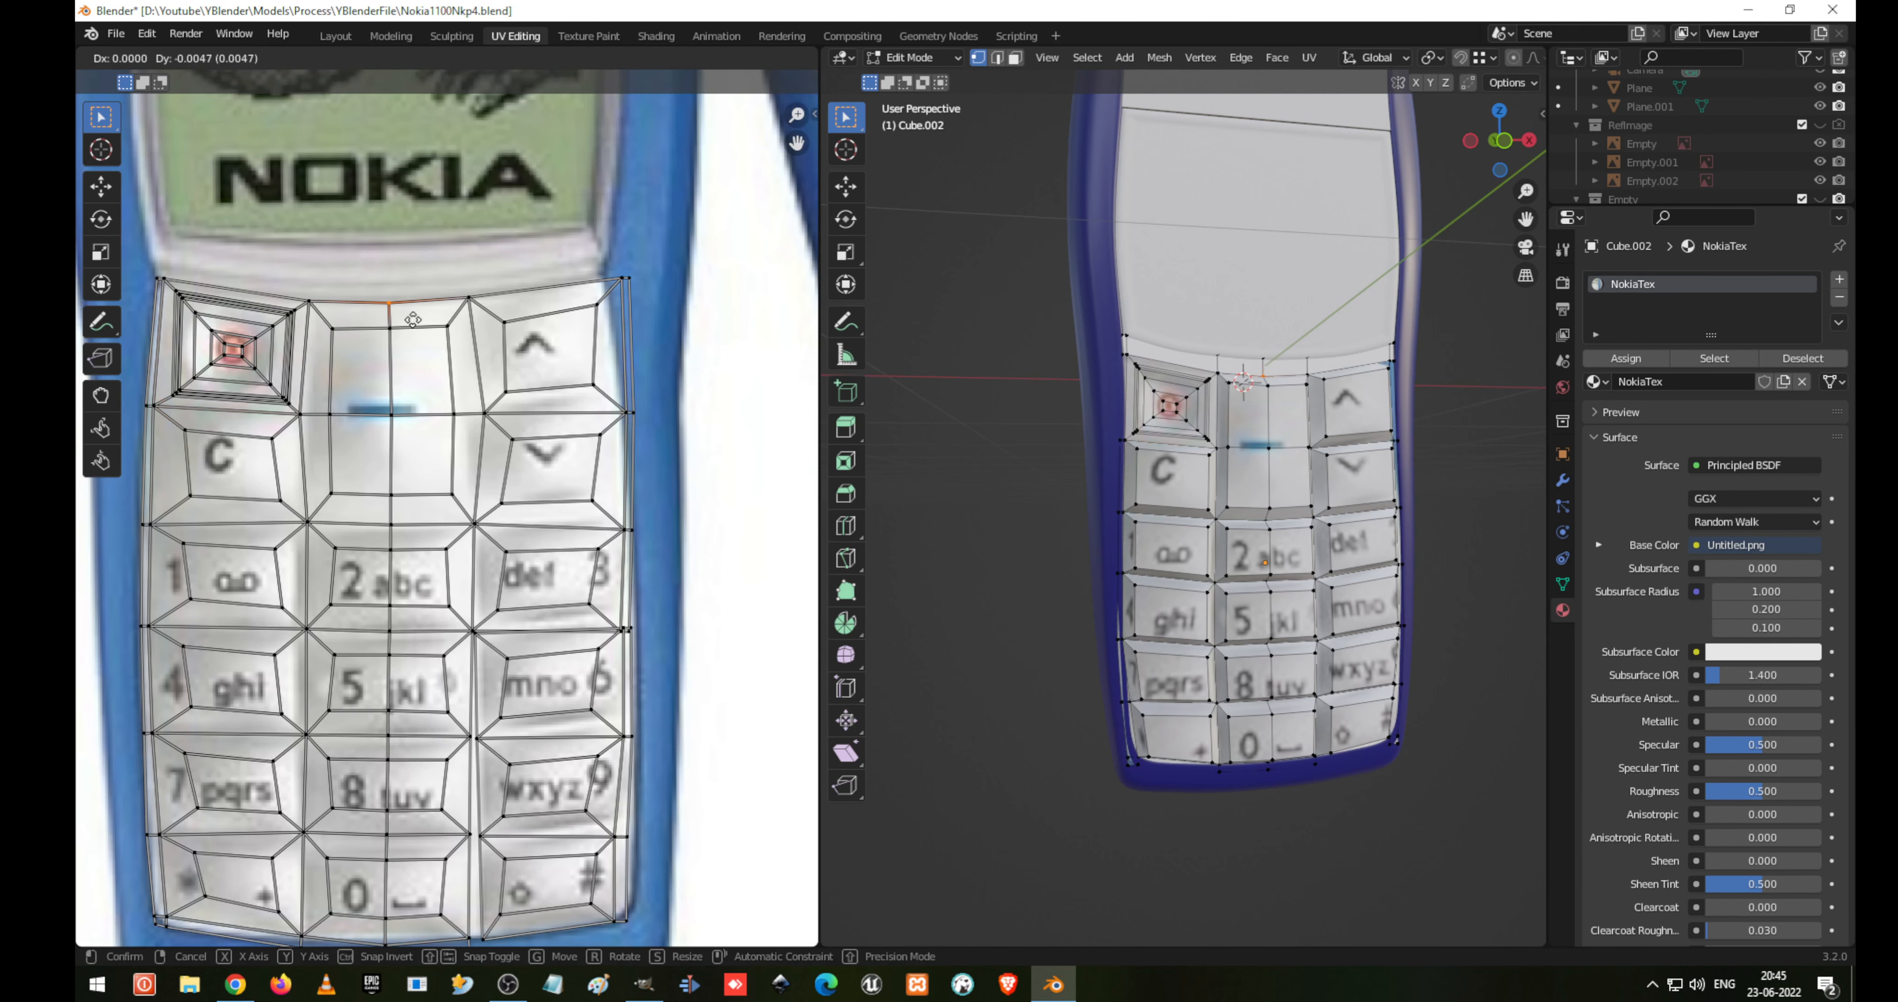
click(442, 307)
Fit the keypad's upper-right corner UV vertices and the border vertices between the up and down keys to the picture's edge
drag(615, 254, 659, 424)
key(g)
click(626, 313)
key(g)
click(585, 324)
key(g)
click(598, 401)
key(g)
click(644, 435)
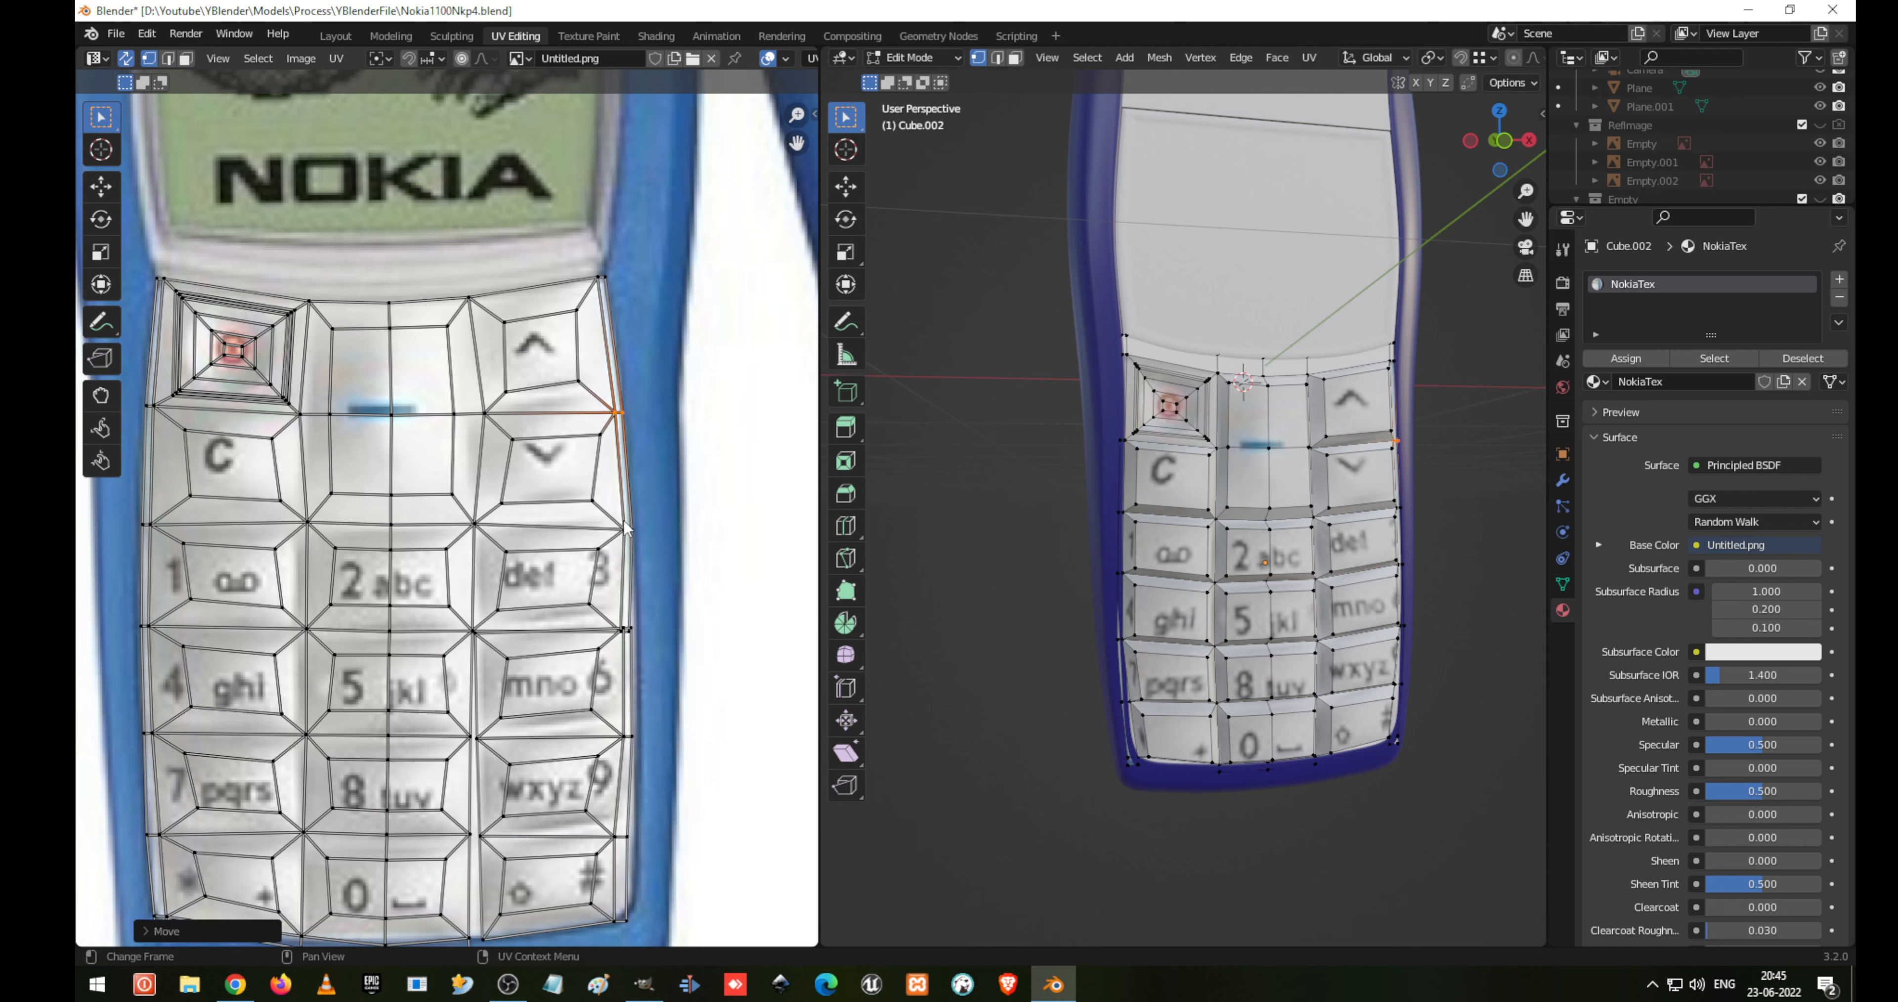
Move the right border UV vertices above and below the 3 key outward to the keypad's edge in the picture
click(619, 523)
drag(618, 523, 644, 537)
key(g)
click(646, 538)
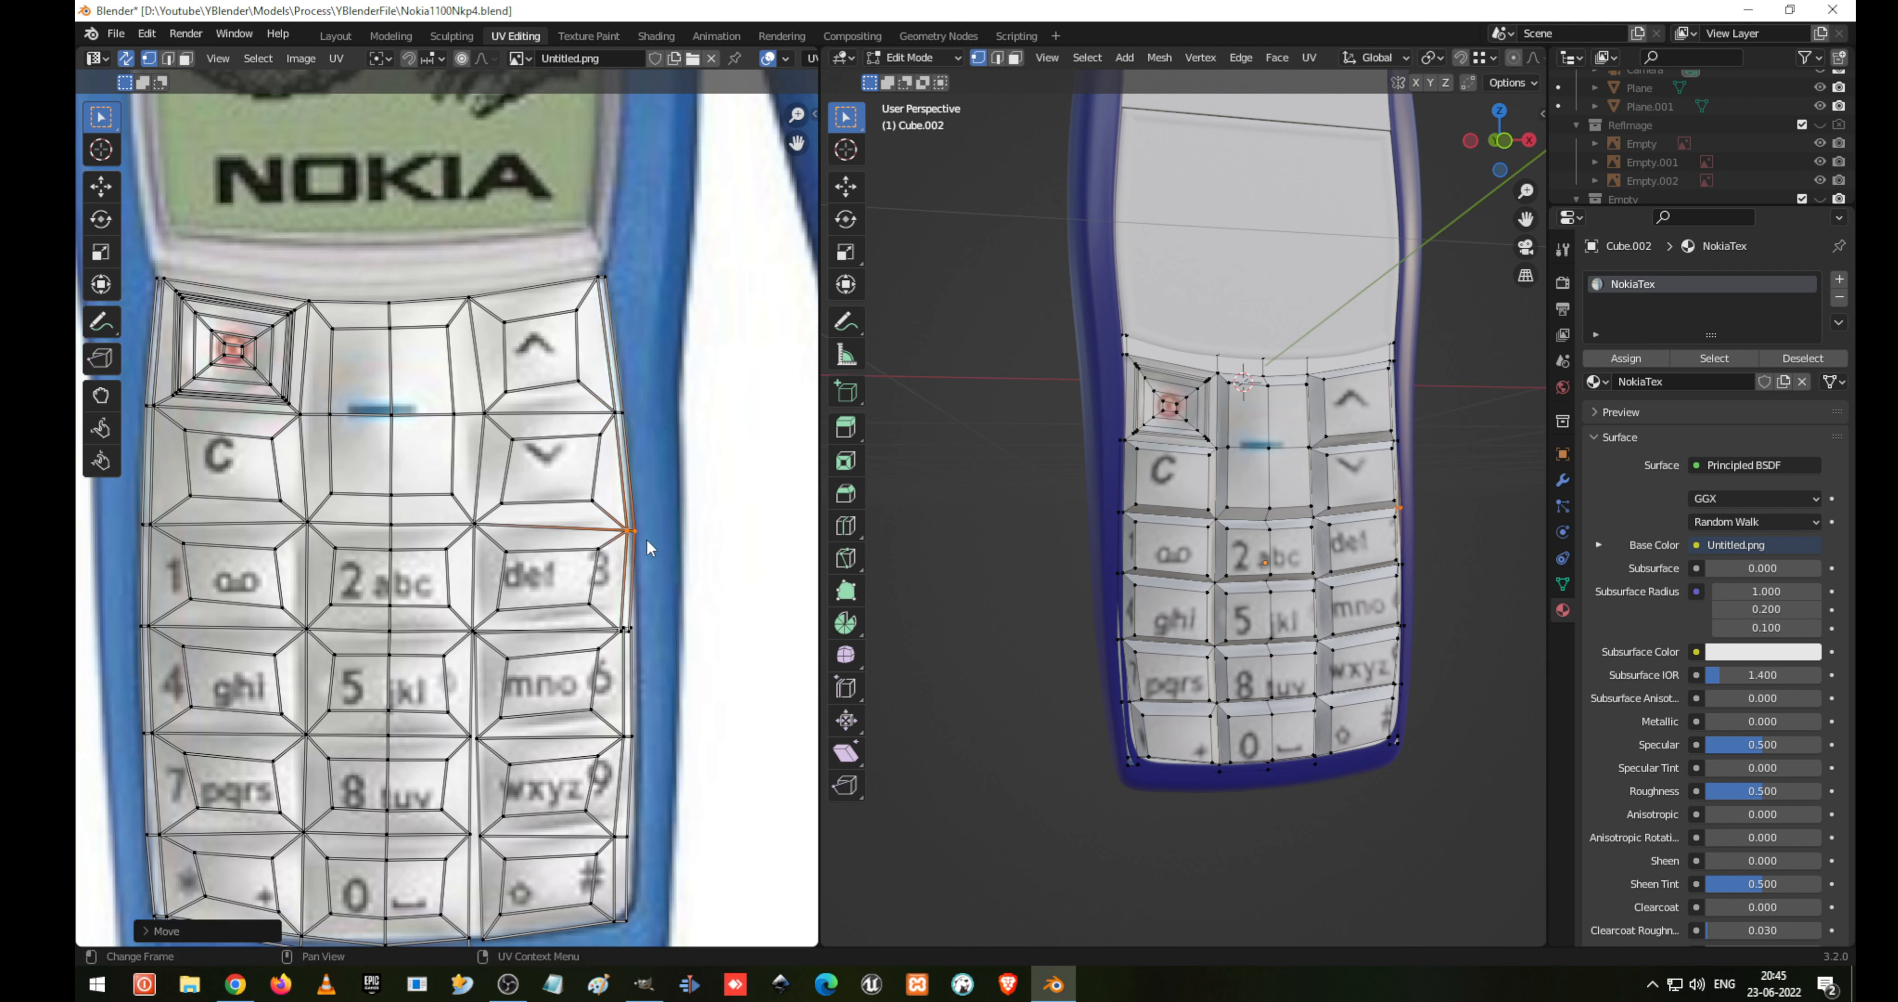
drag(607, 620, 640, 641)
key(g)
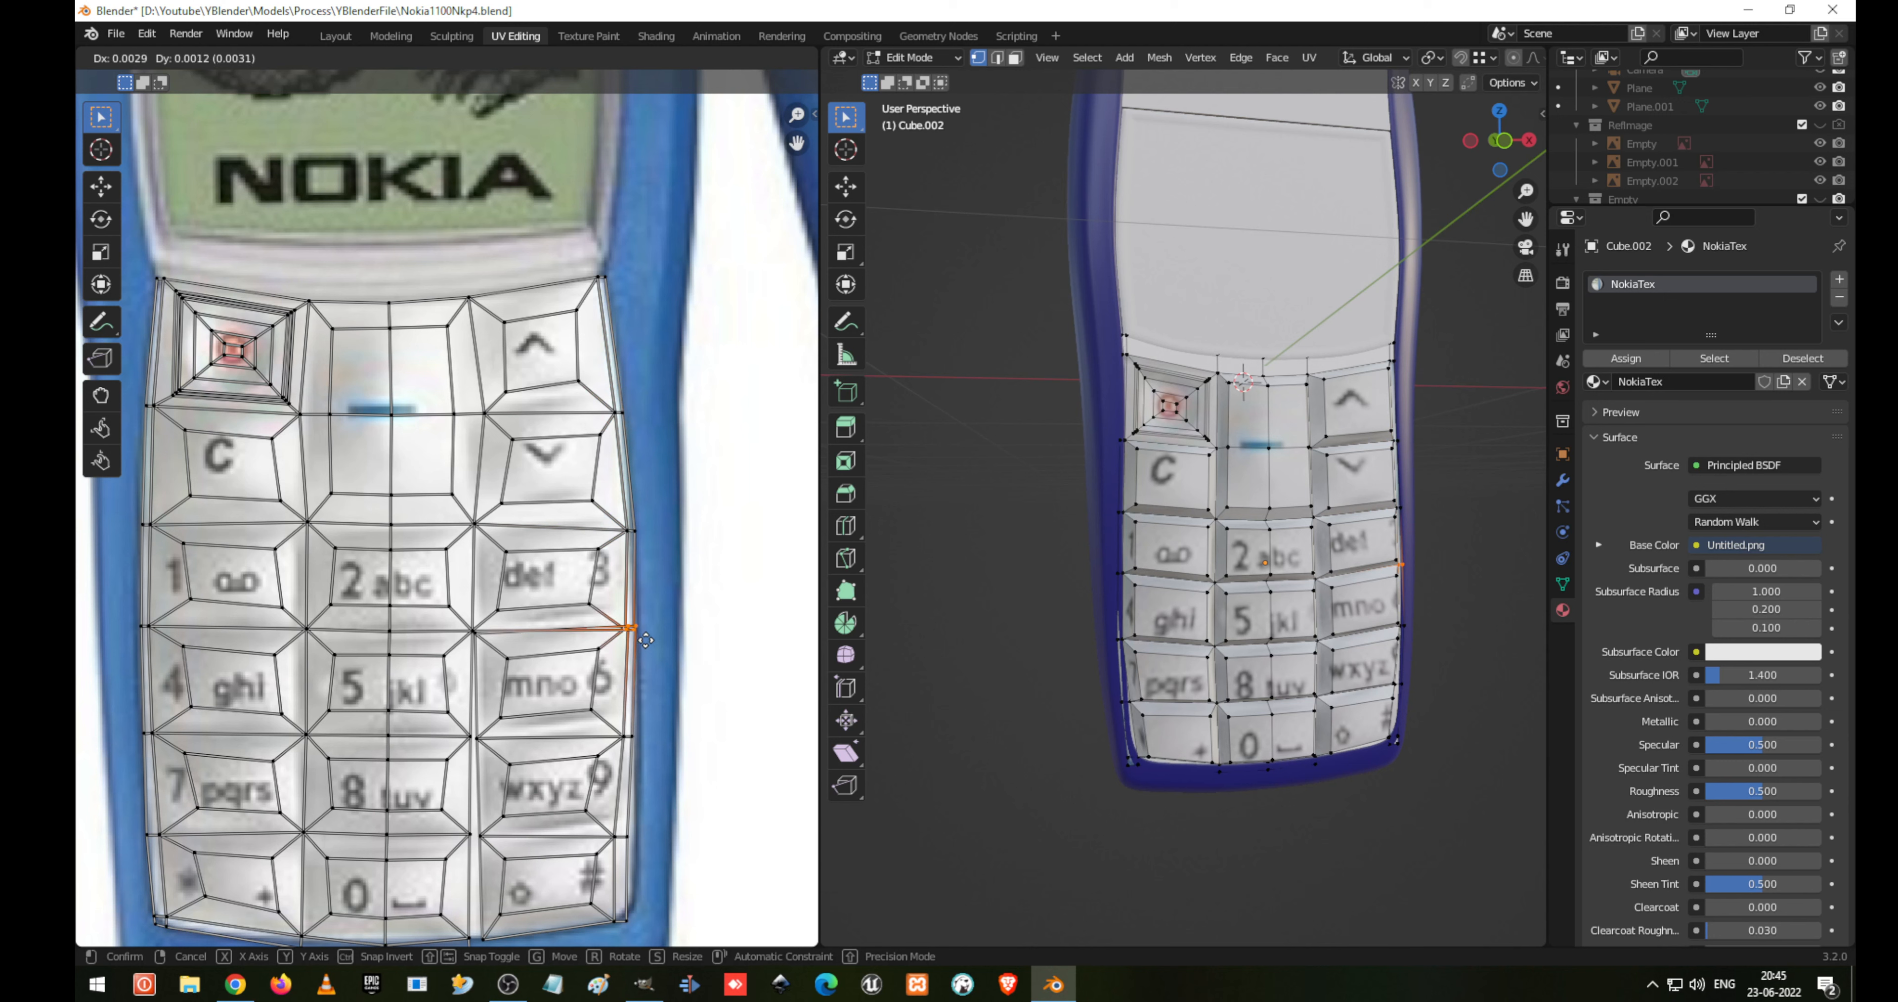
click(641, 716)
Move the right border UV vertices above and below the 9 key outward to match the keypad's edge
click(638, 744)
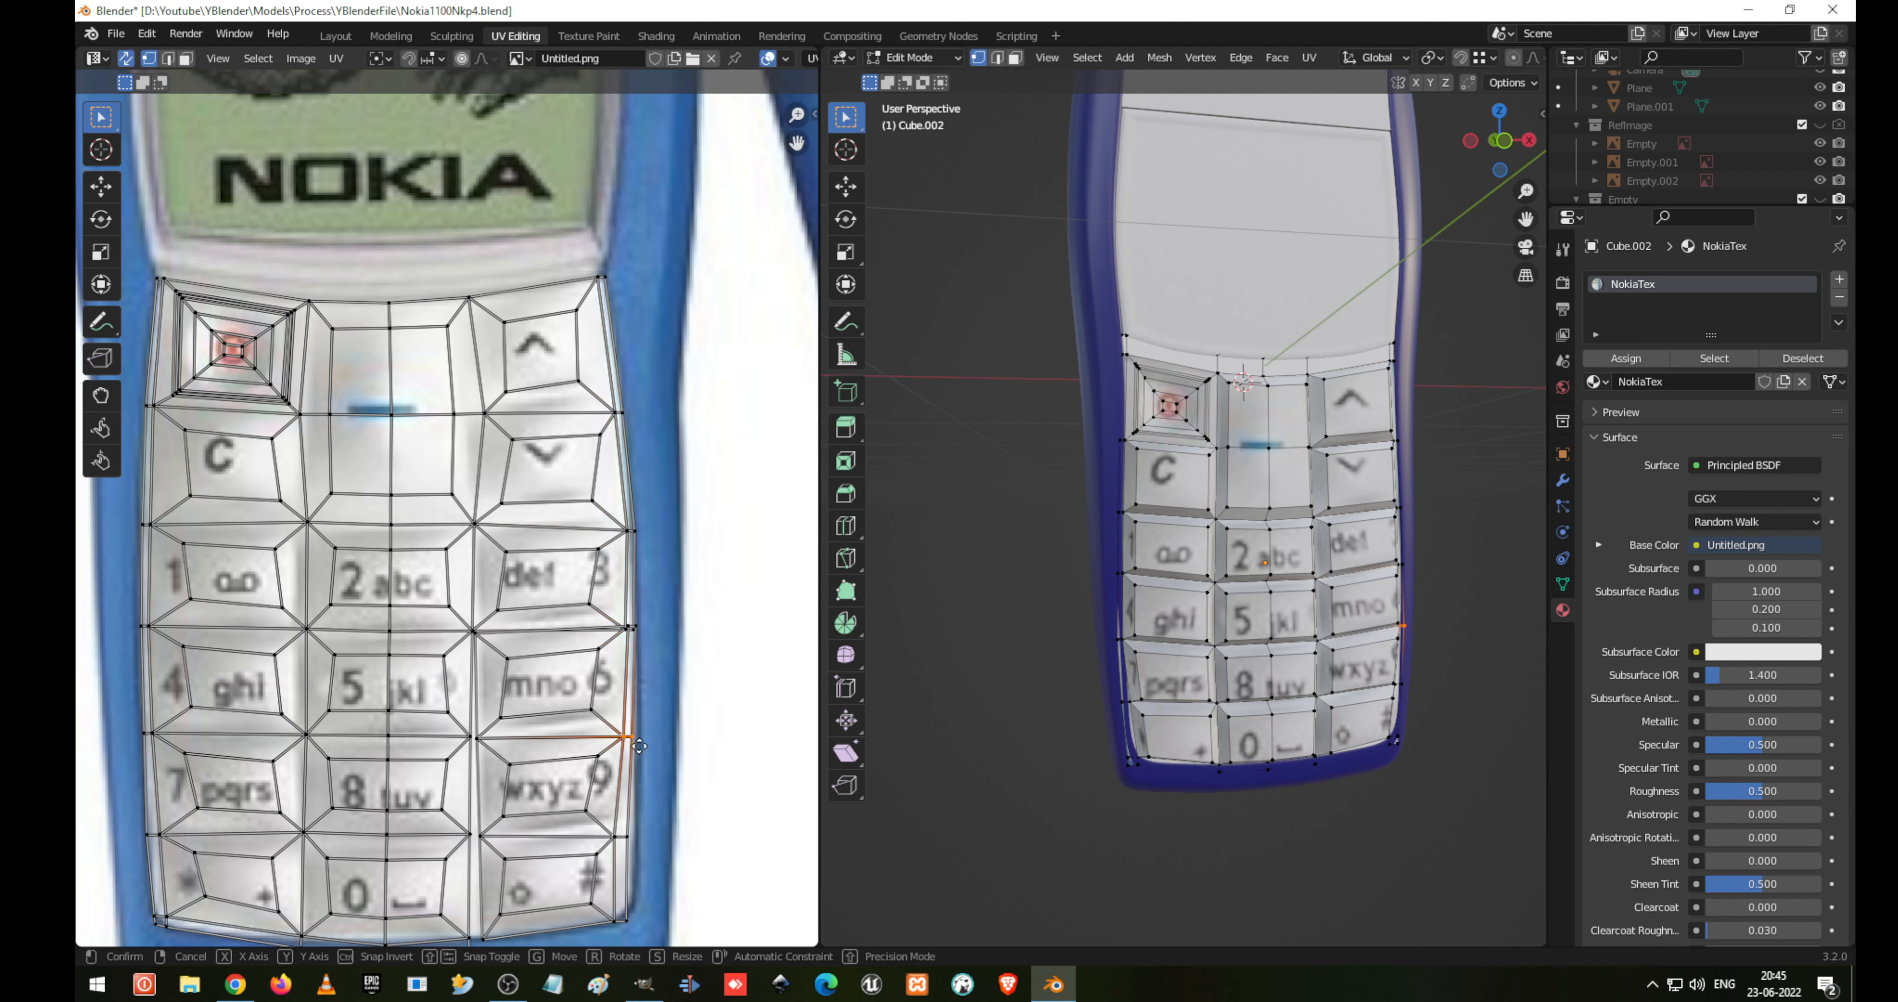
key(g)
click(641, 744)
click(626, 836)
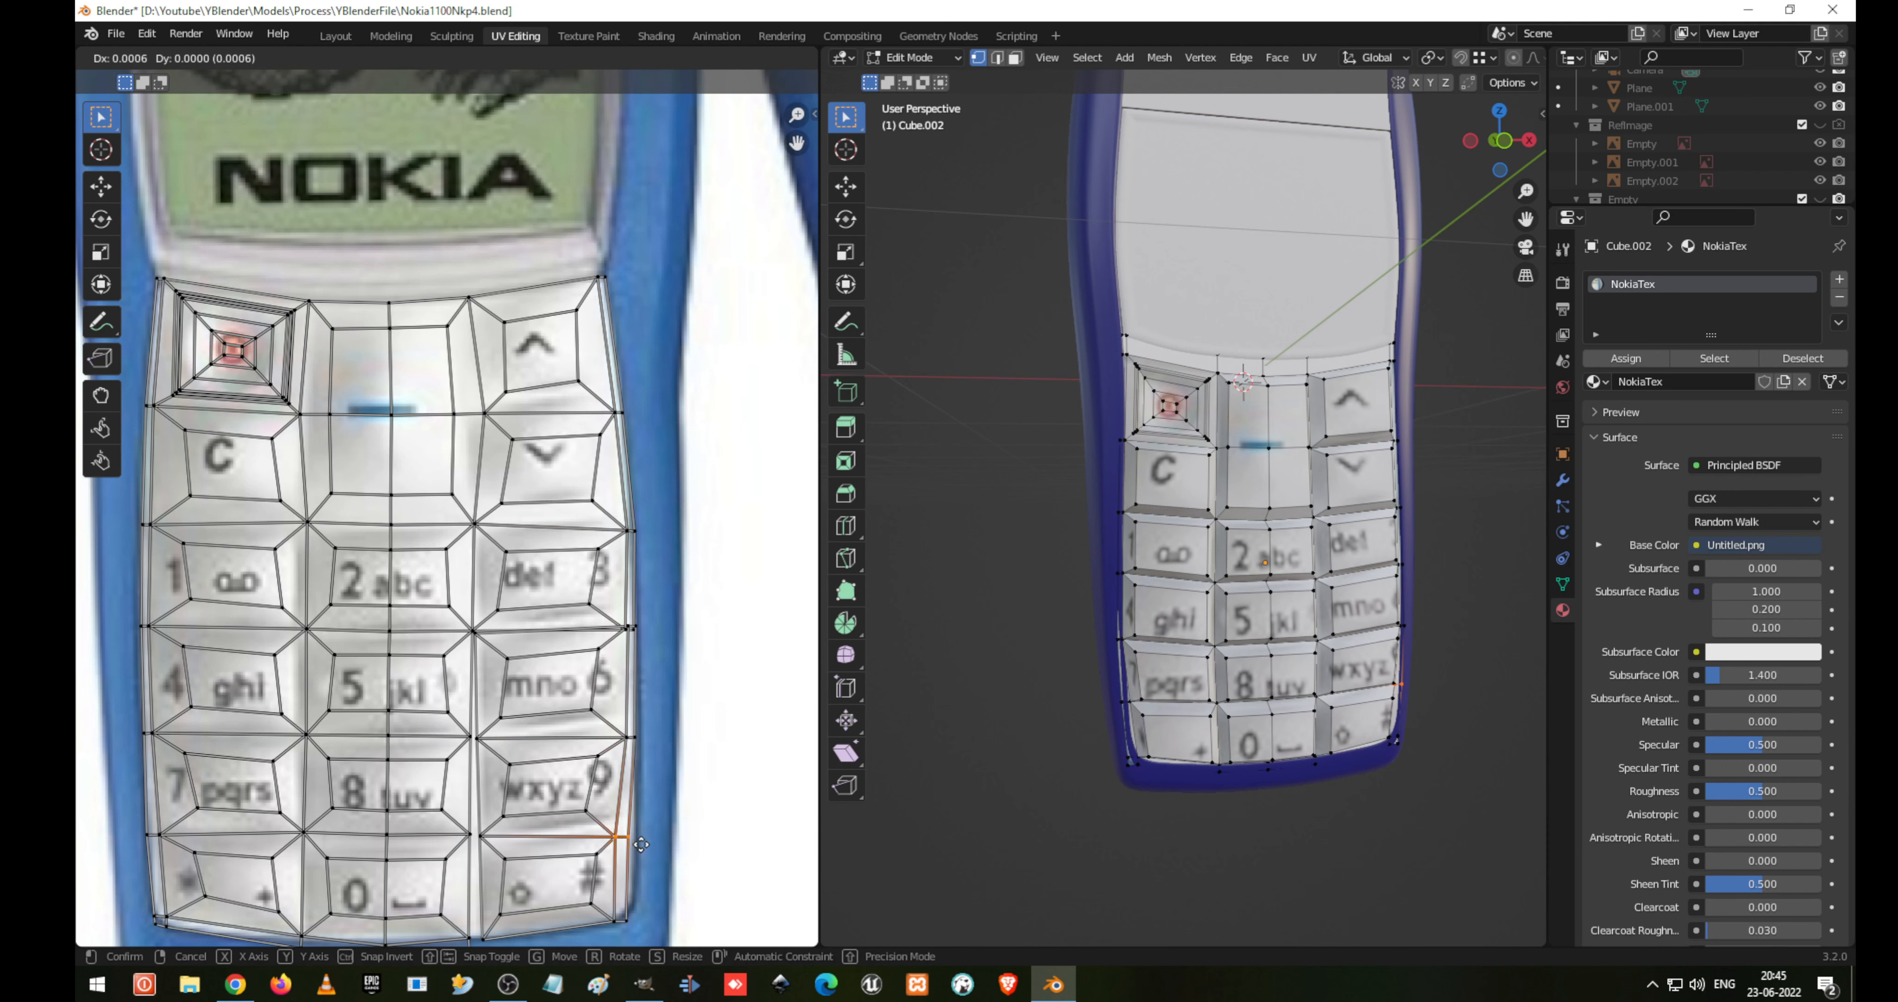
key(g)
click(648, 847)
Adjust the UV vertices at the keypad's lower-right corner beside the # key to fit the picture
click(628, 921)
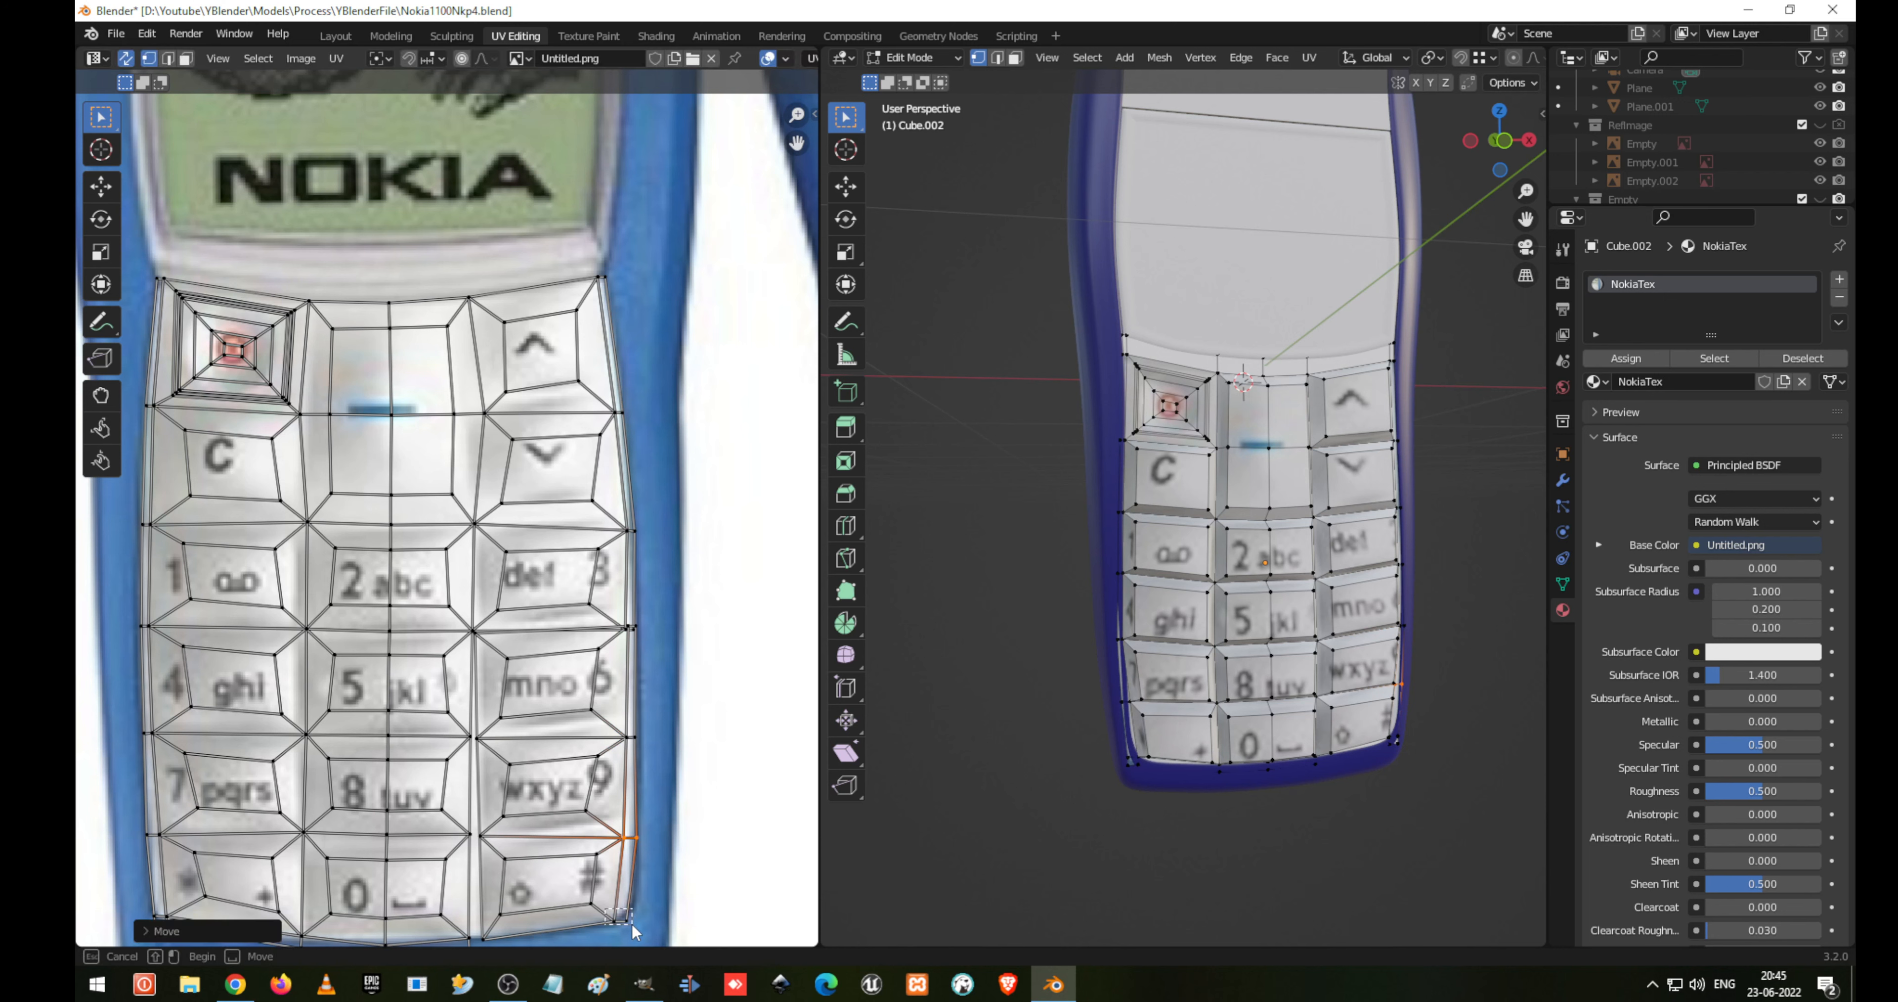
key(g)
click(631, 924)
click(632, 920)
key(g)
click(639, 909)
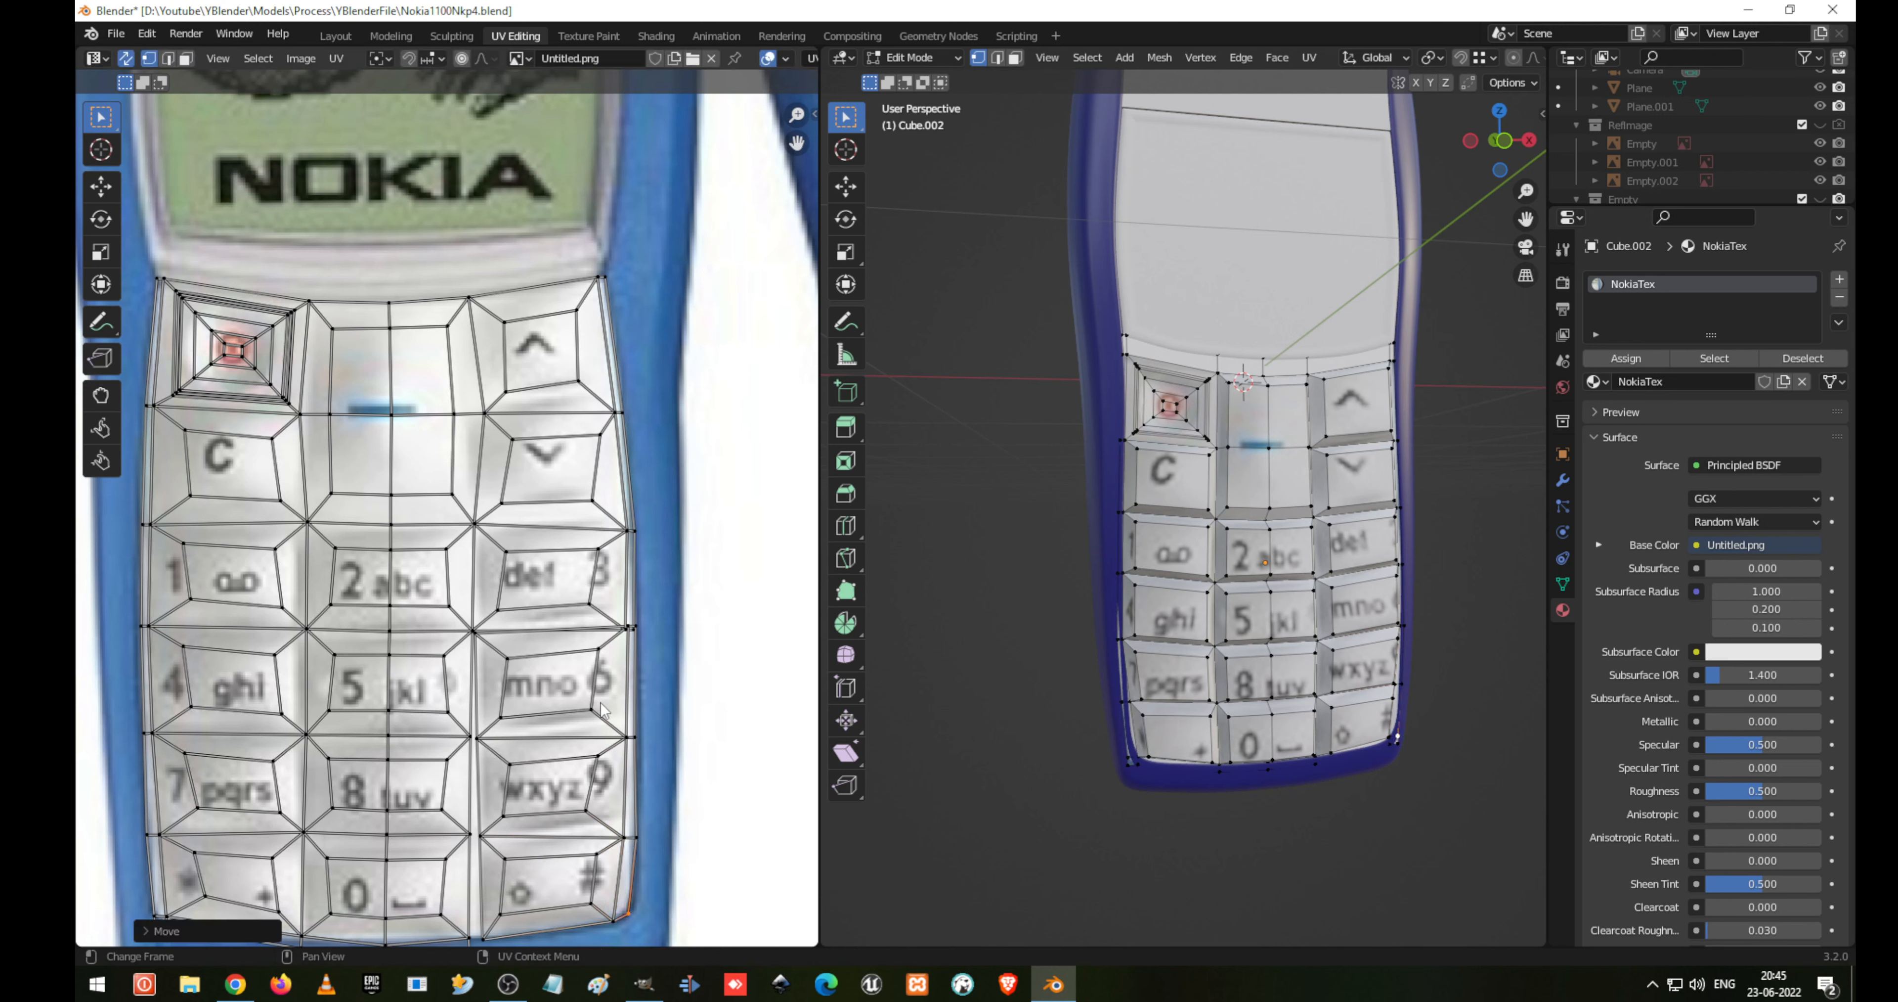
Check the keypad's texture in Object Mode, examining the lower border beneath the # key up close
key(Tab)
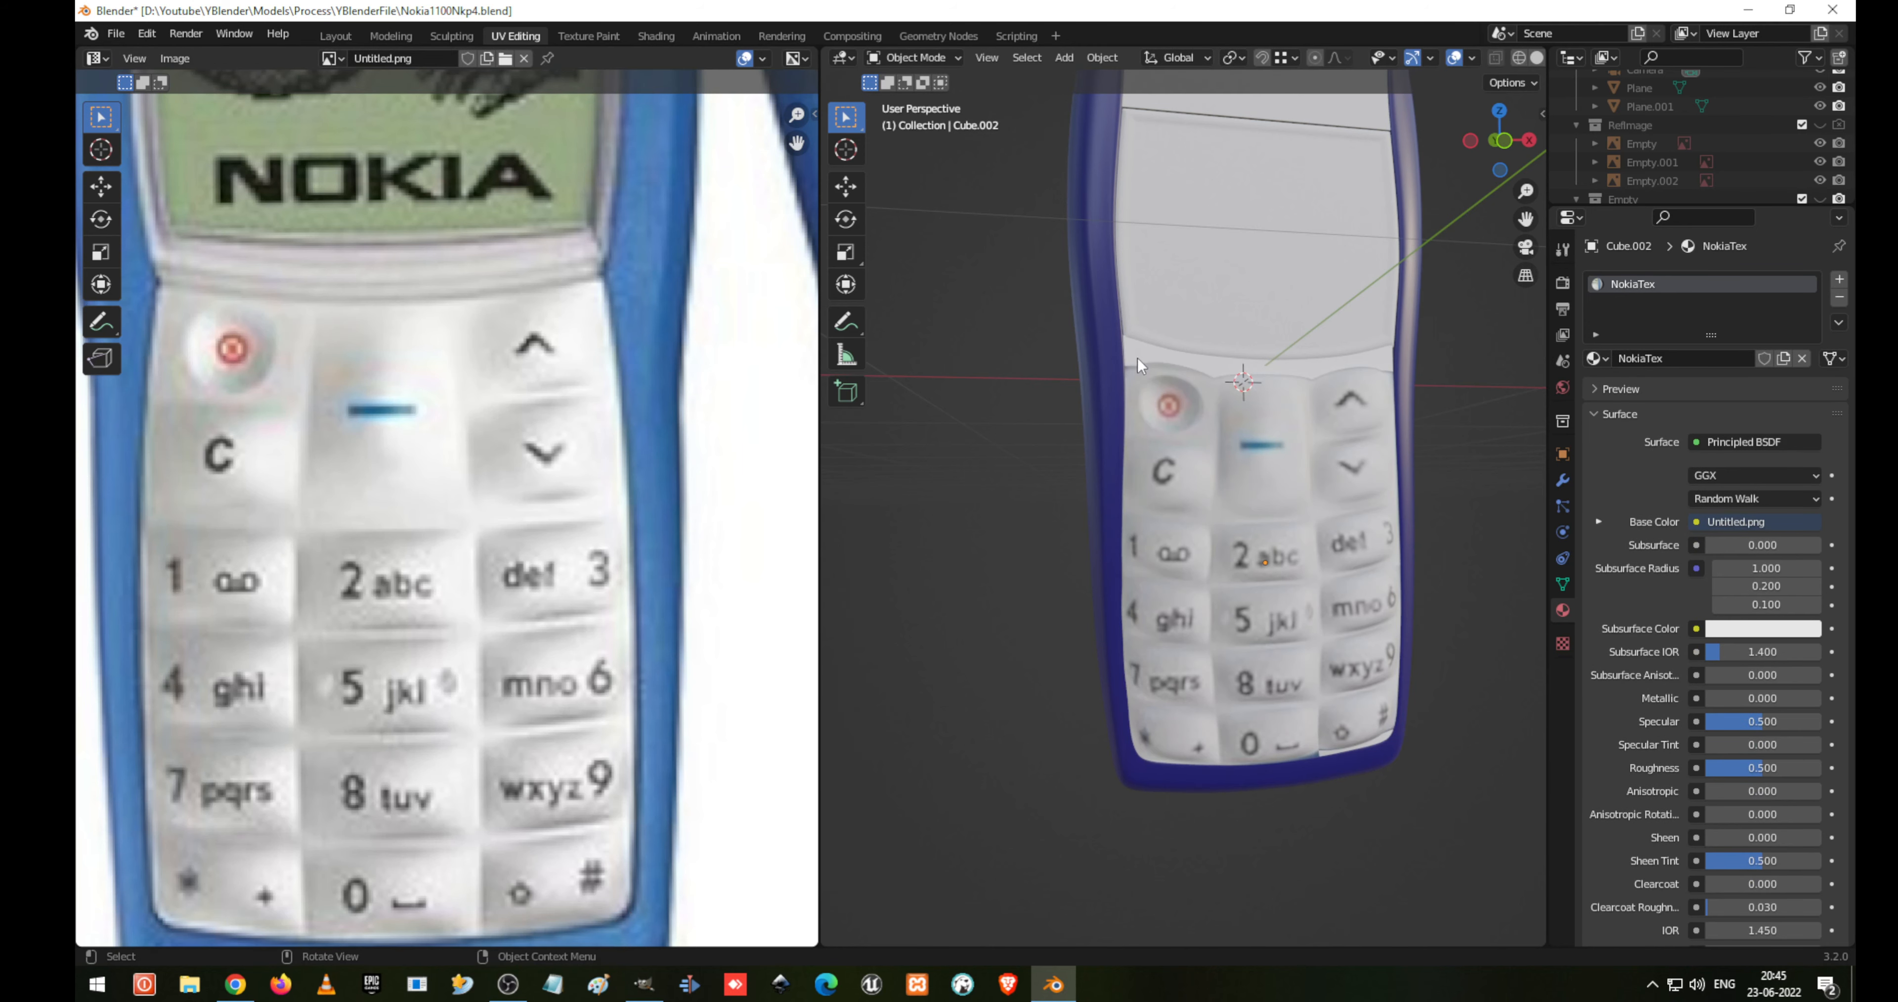
click(1238, 391)
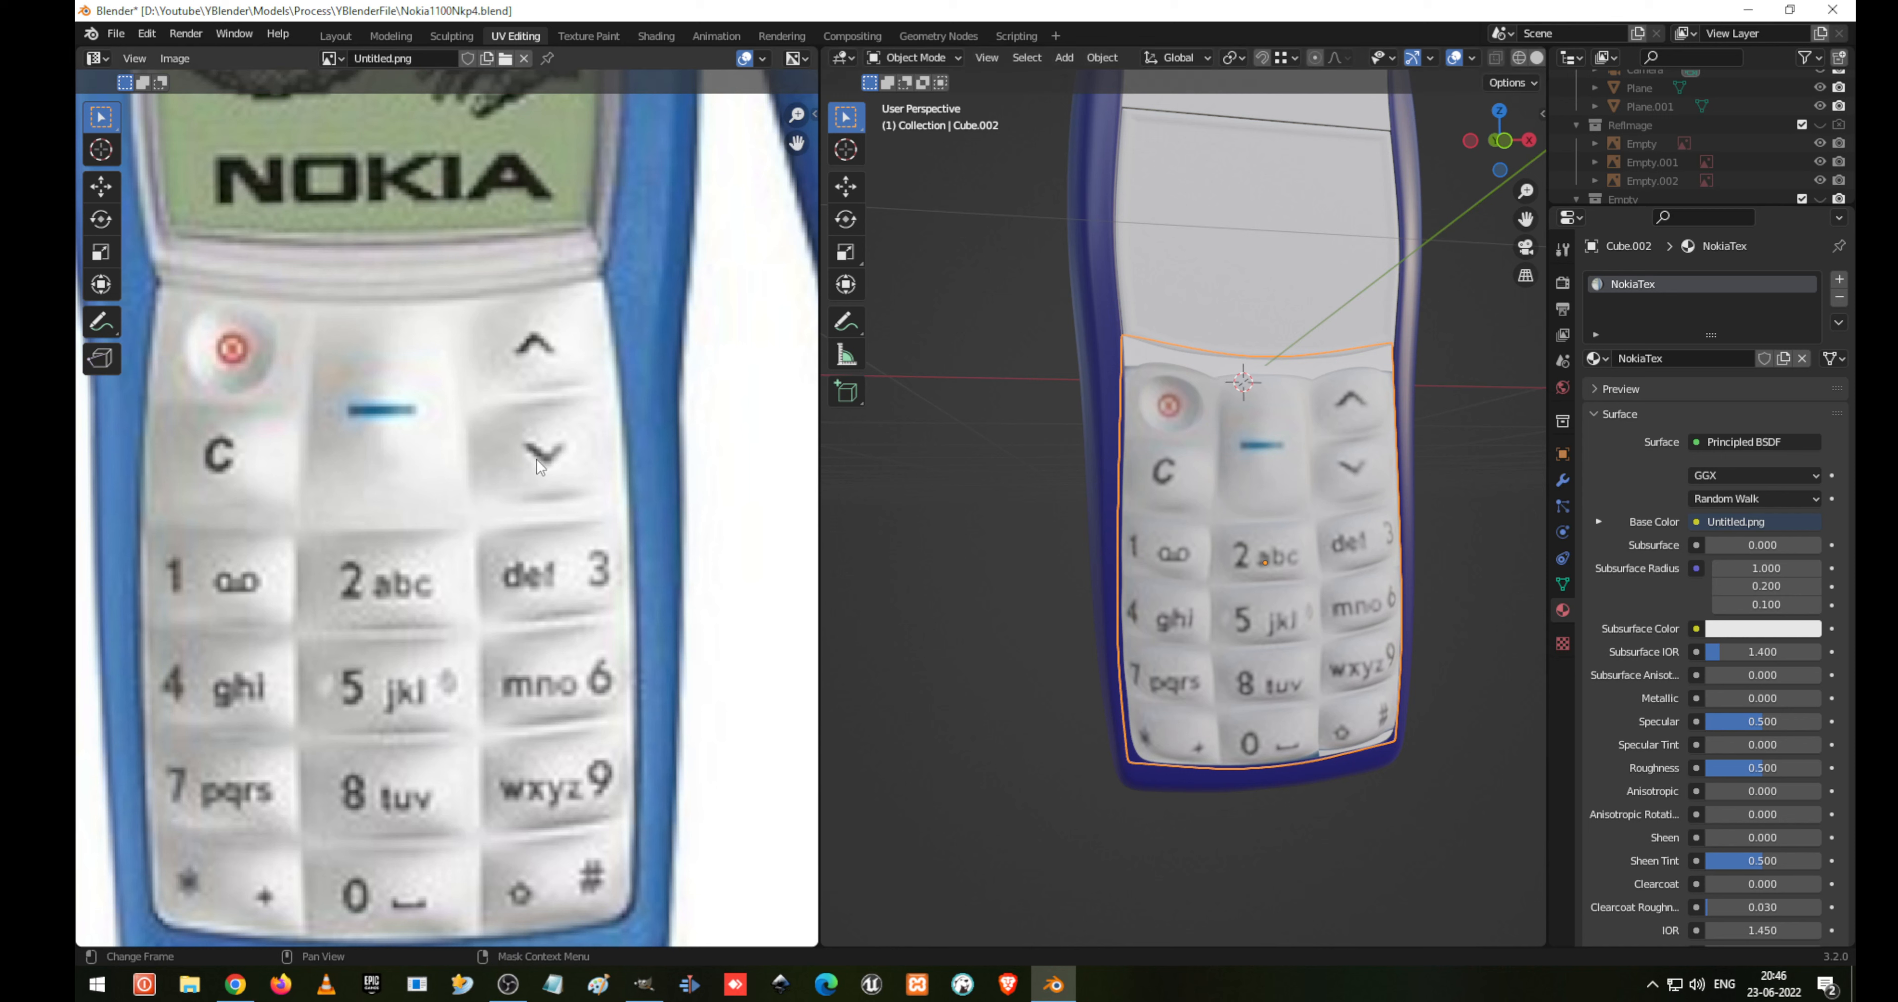
shift+middle_drag(1201, 770, 1074, 567)
scroll(1065, 657, up, 4)
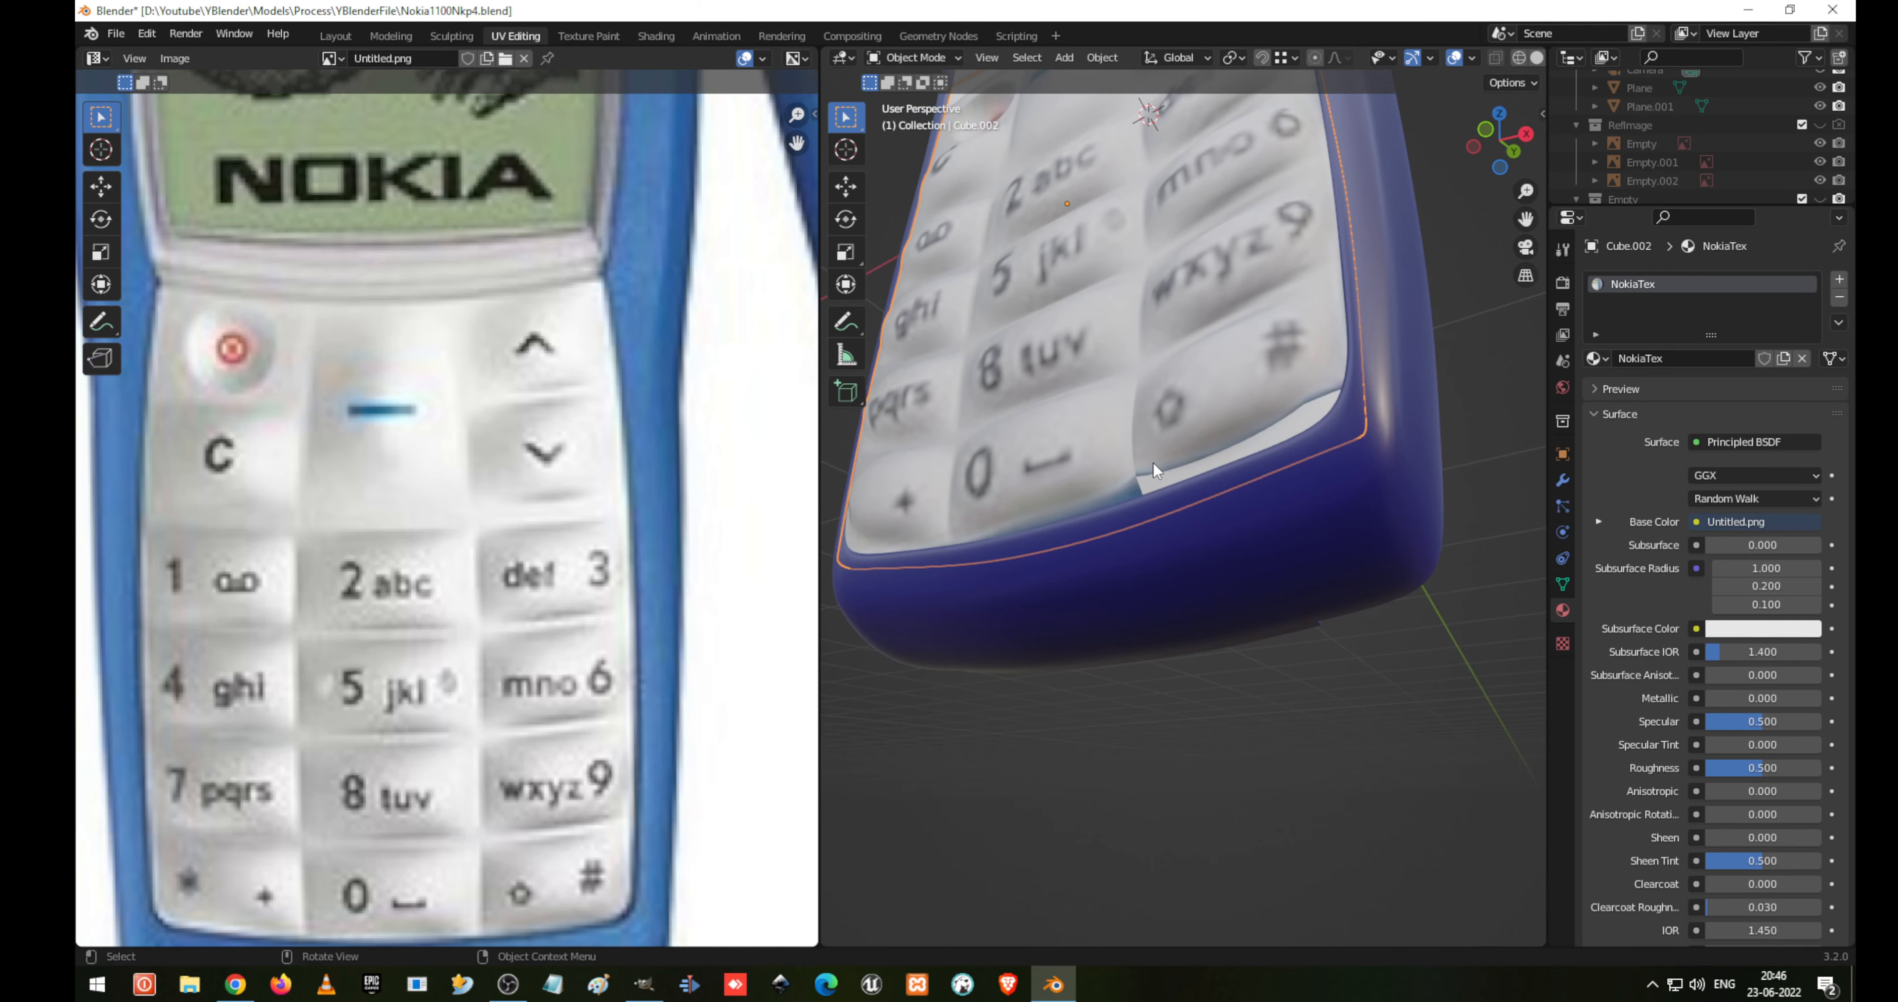
Select the two detached border UV faces below the picture and move them onto the plain area of the central navigation key
key(Tab)
scroll(396, 705, down, 3)
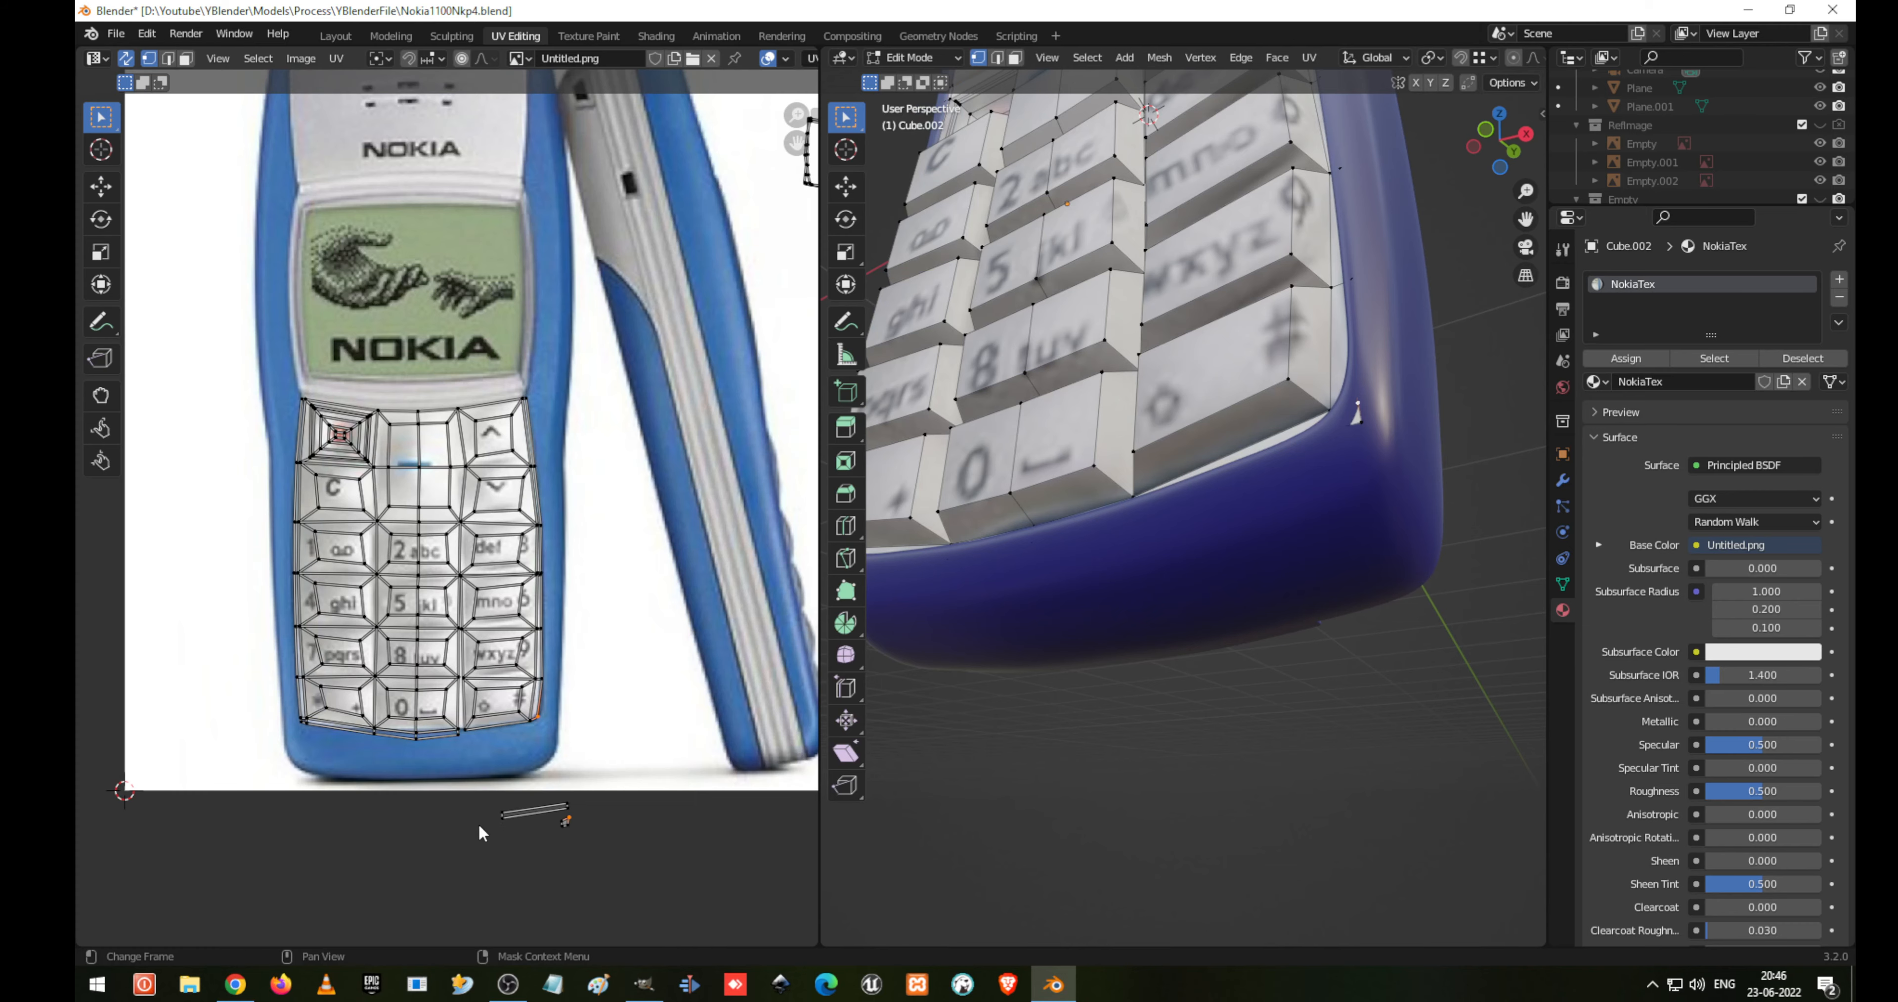
drag(478, 798, 596, 845)
drag(428, 790, 614, 848)
click(663, 899)
key(3)
drag(433, 800, 614, 846)
key(g)
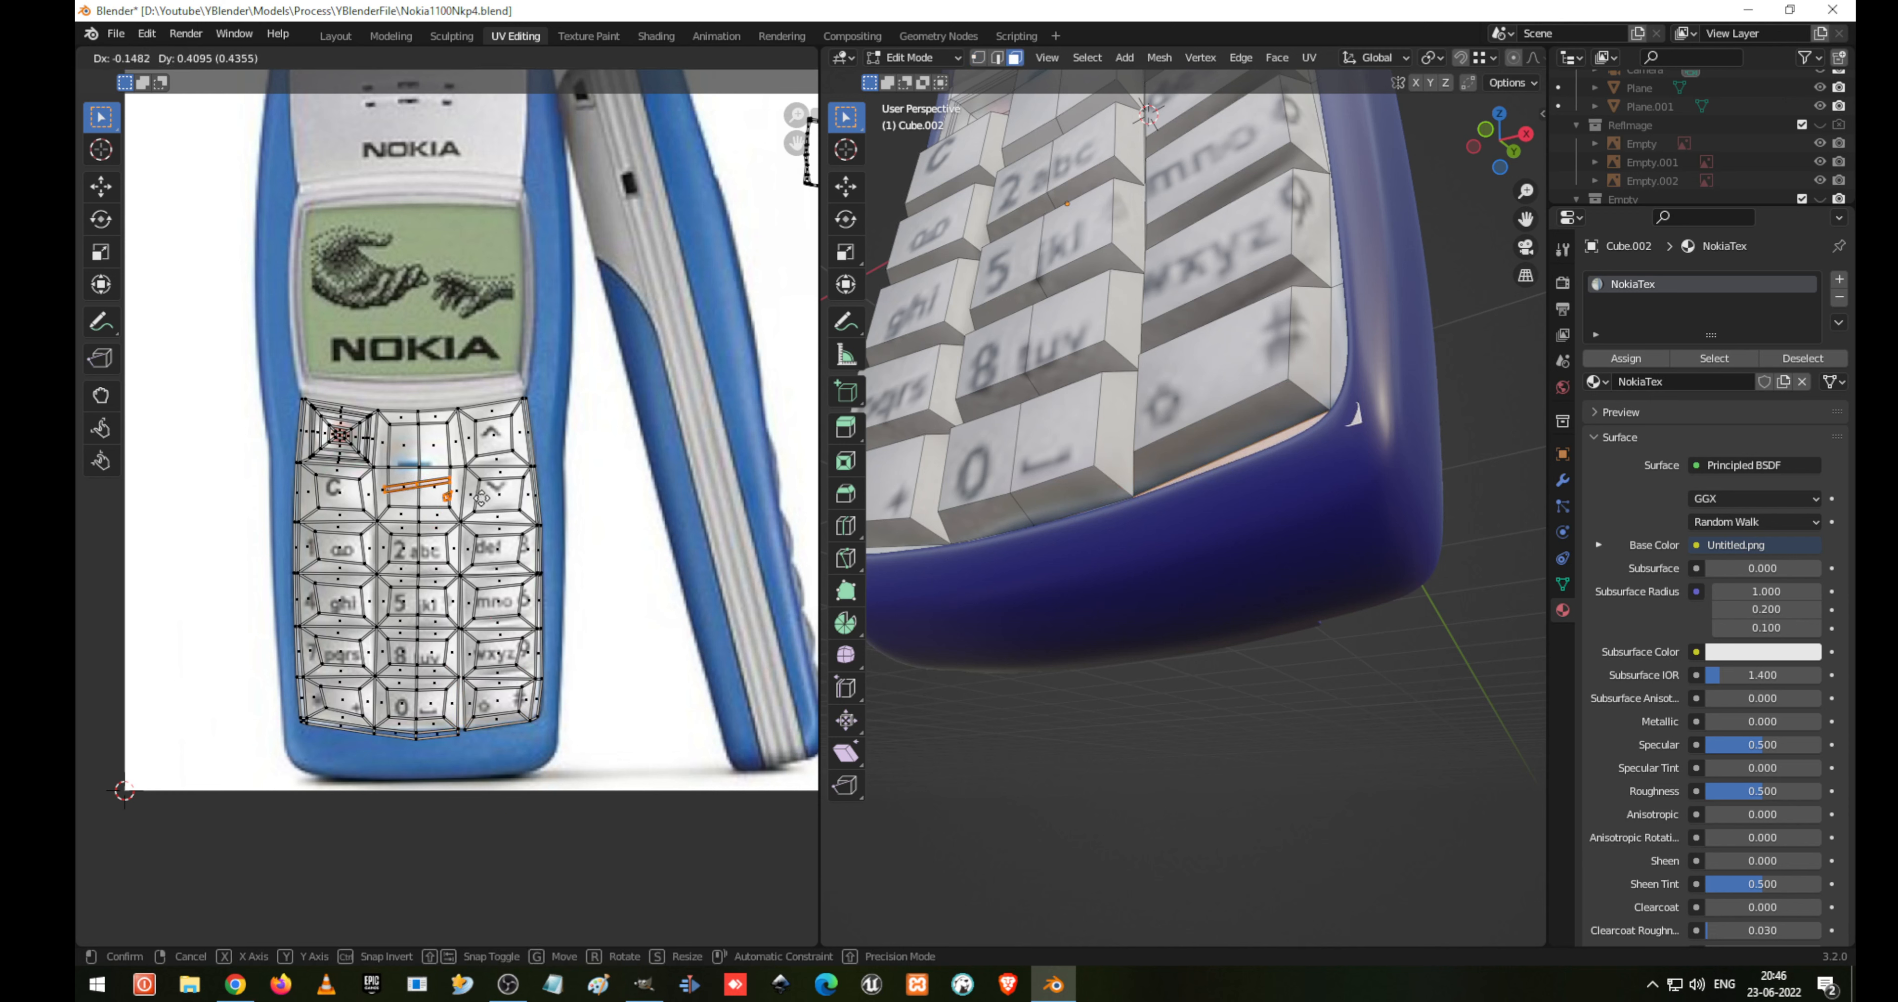
click(483, 504)
Scale down the two relocated border UV faces so they fit within the central key's plain area
scroll(406, 580, up, 6)
key(s)
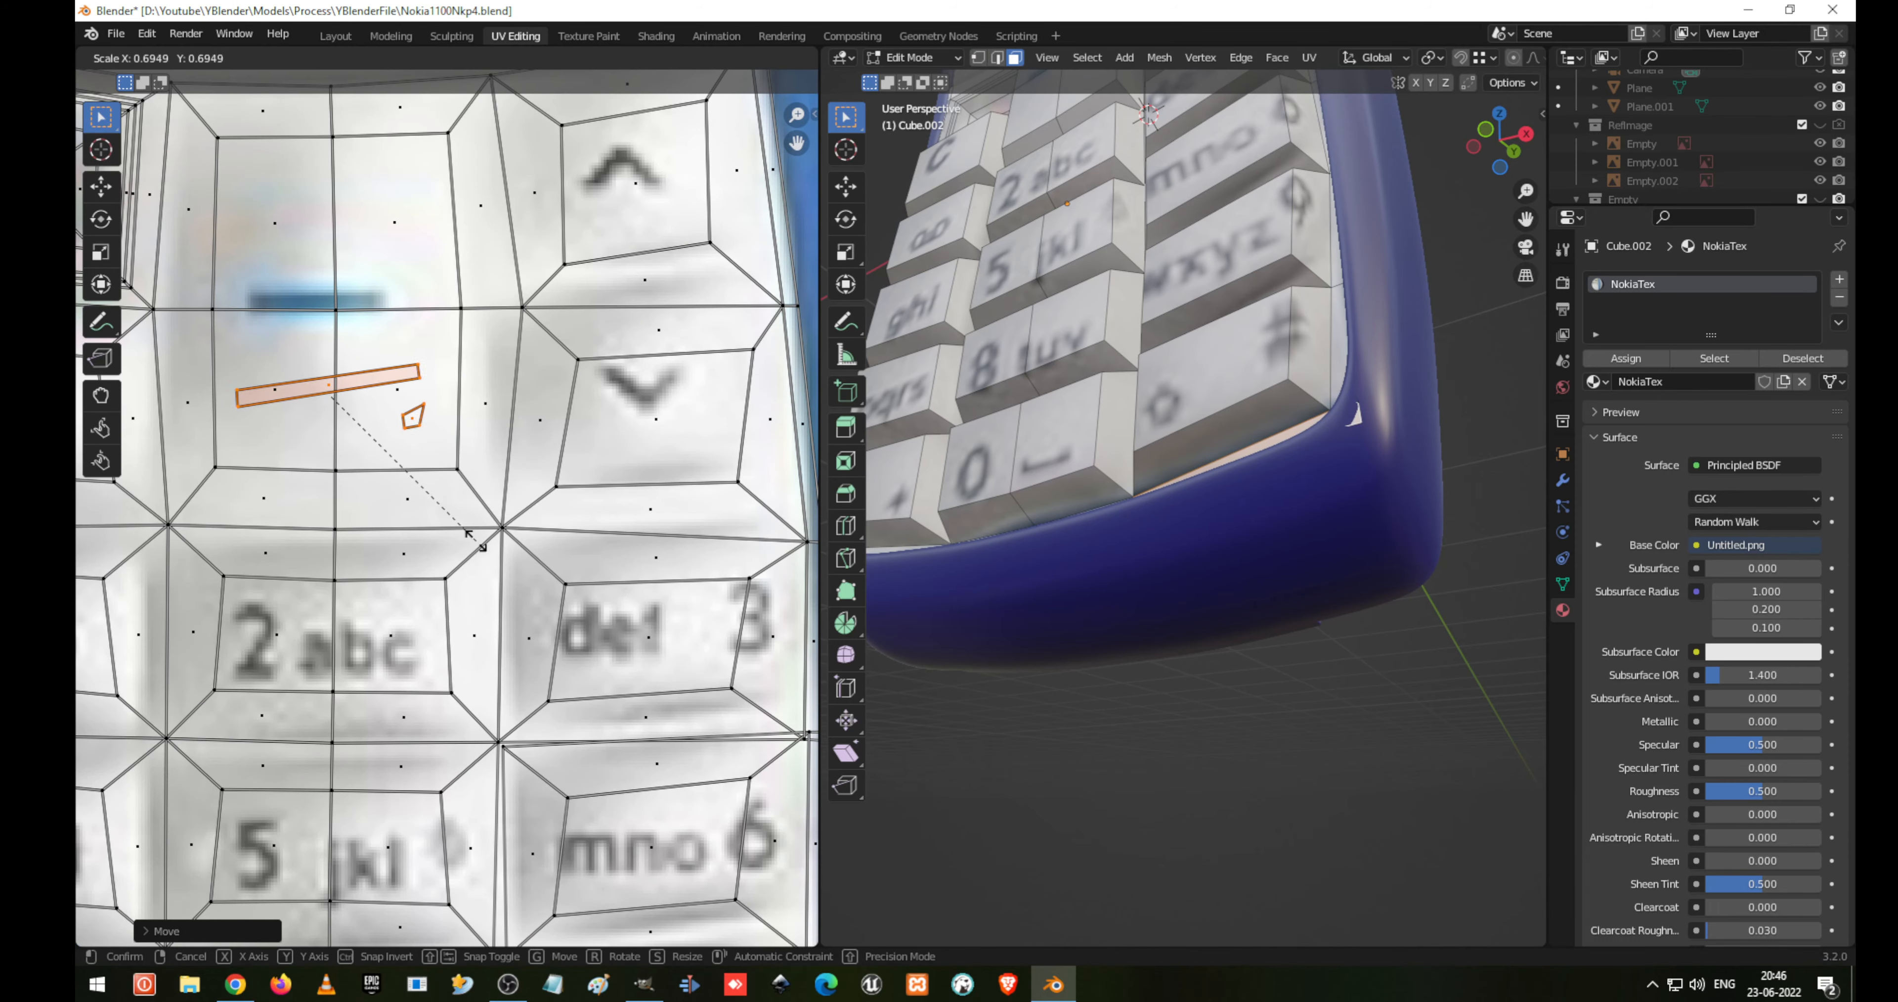
click(456, 519)
Check the retextured lower border in Object Mode, and select the border face beneath the # key to examine its UV
scroll(1210, 475, down, 4)
key(Tab)
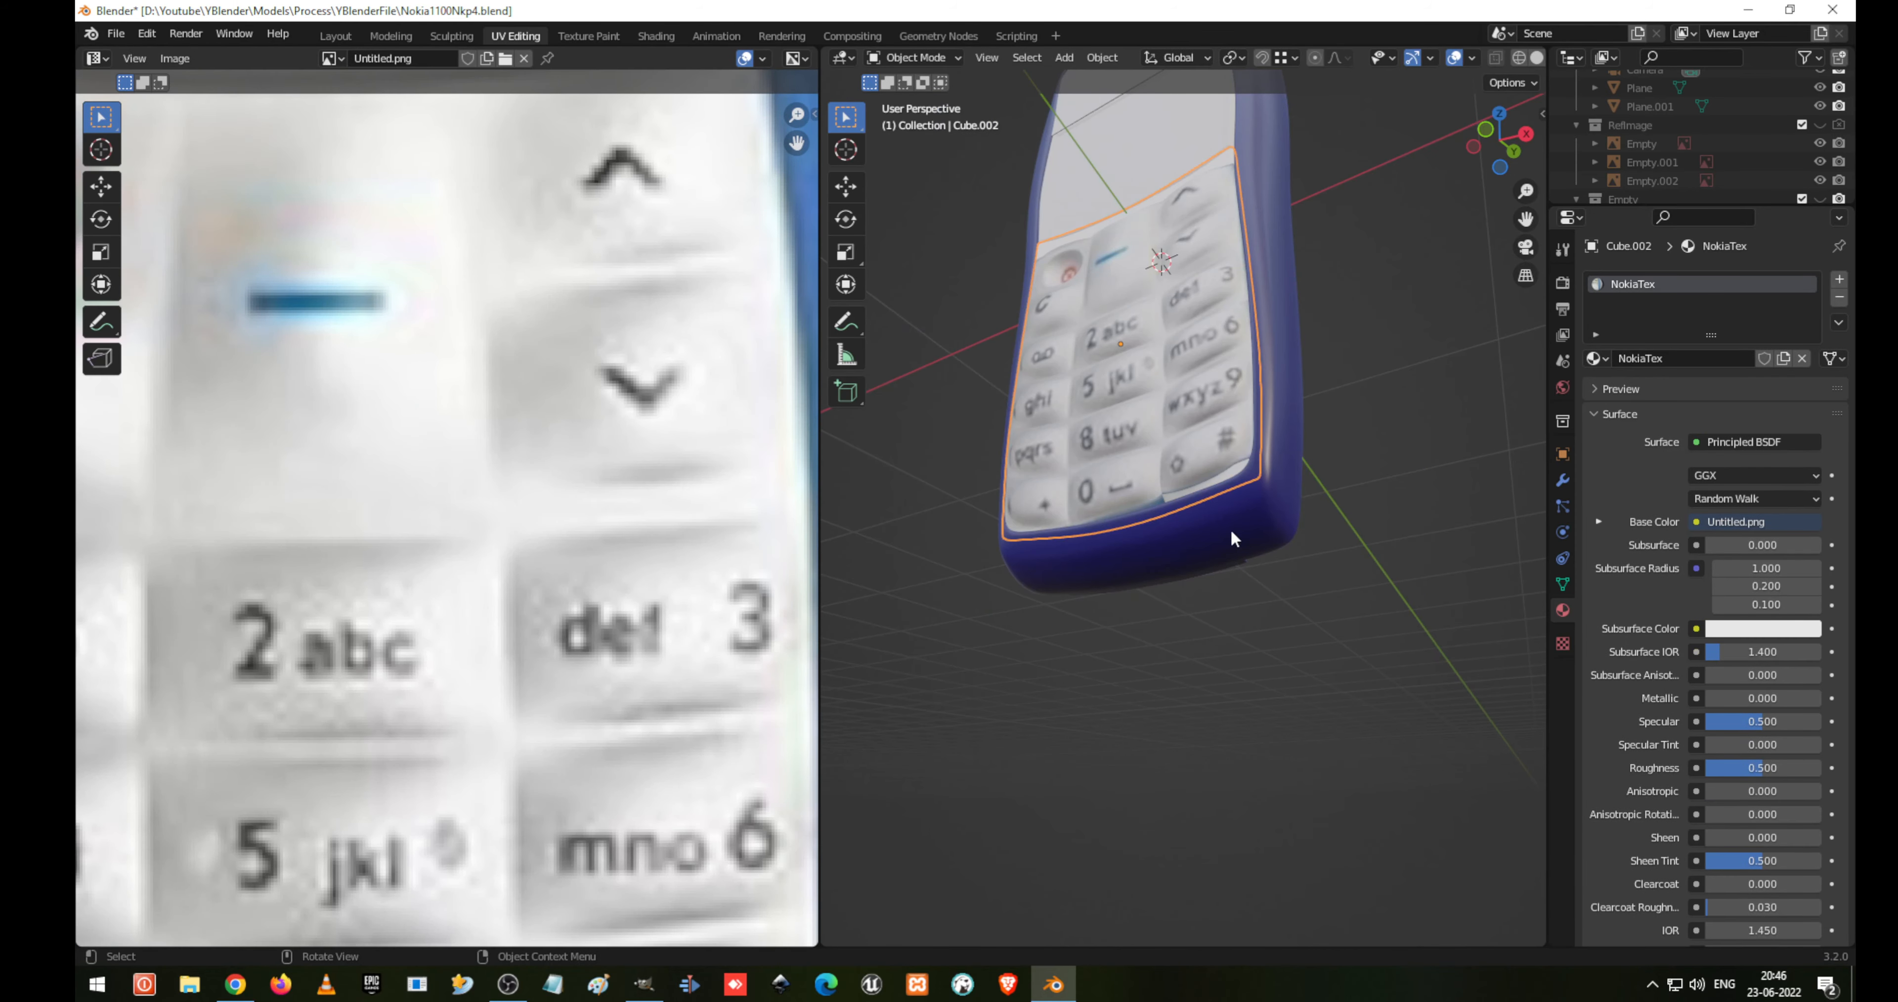
mouse_move(1056, 550)
middle_down()
mouse_move(1090, 583)
mouse_move(1059, 560)
middle_up()
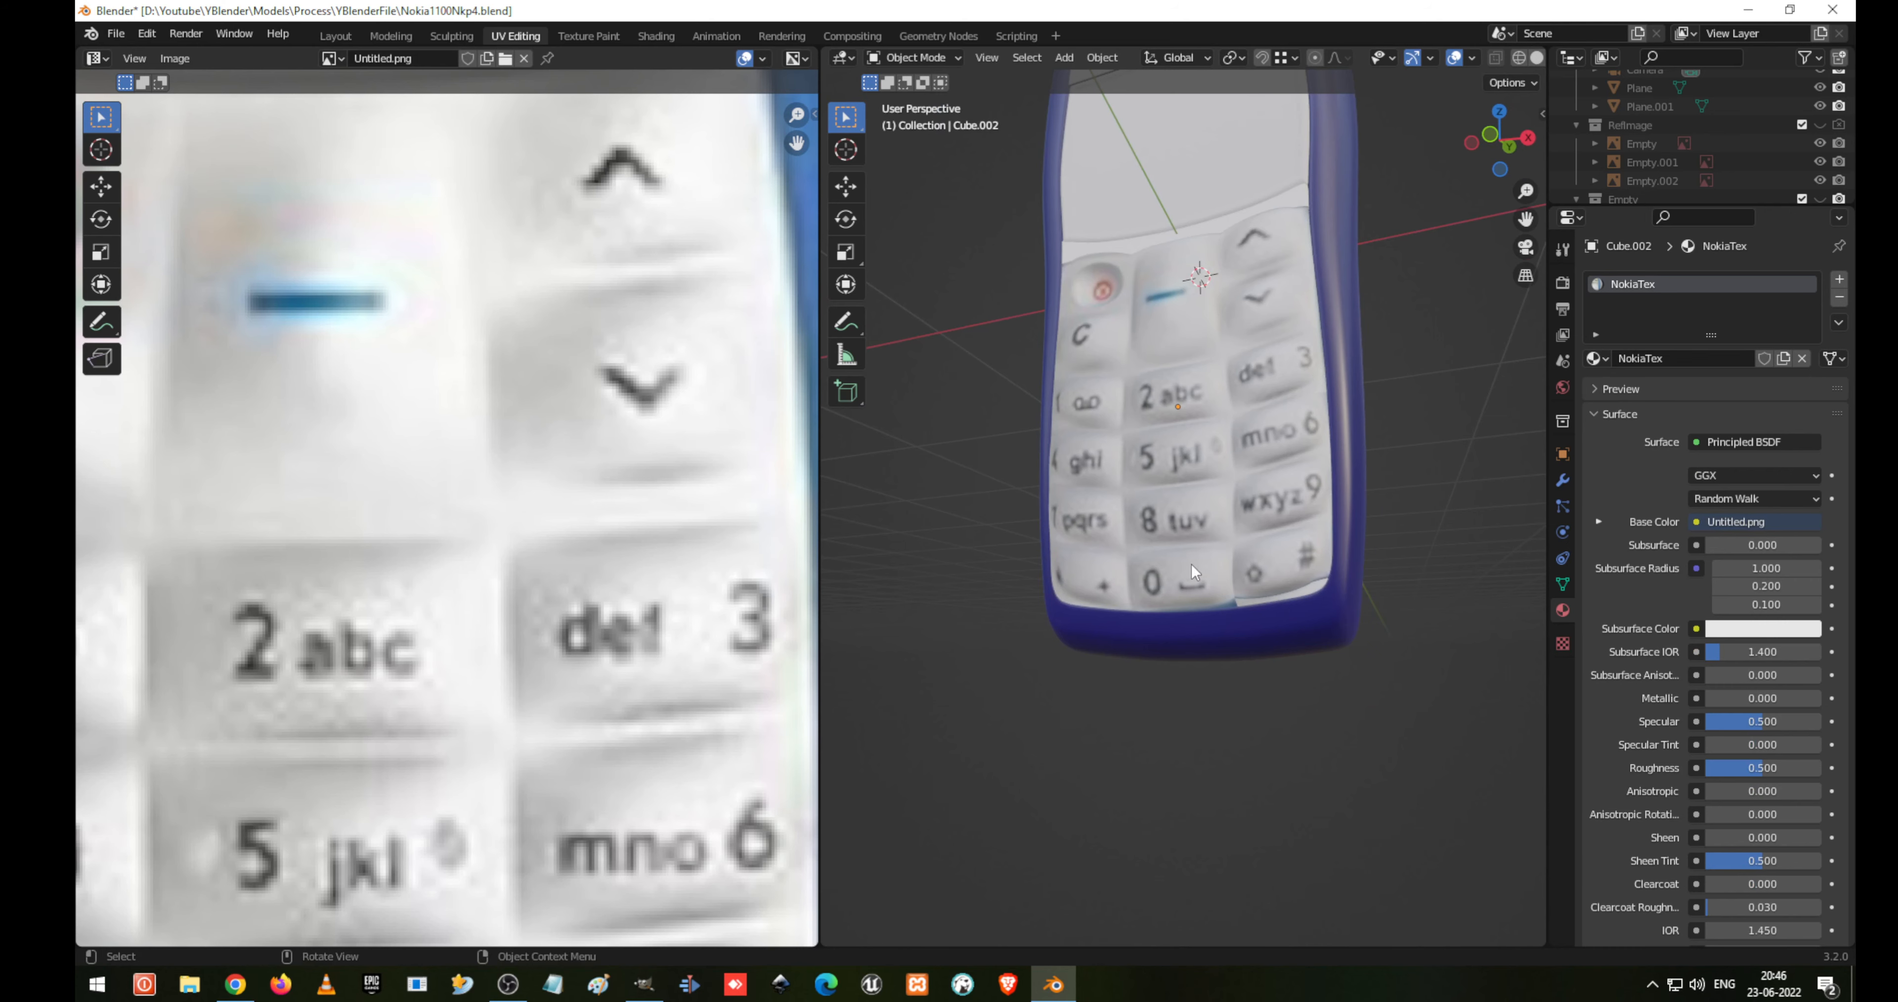
key(Tab)
click(1275, 601)
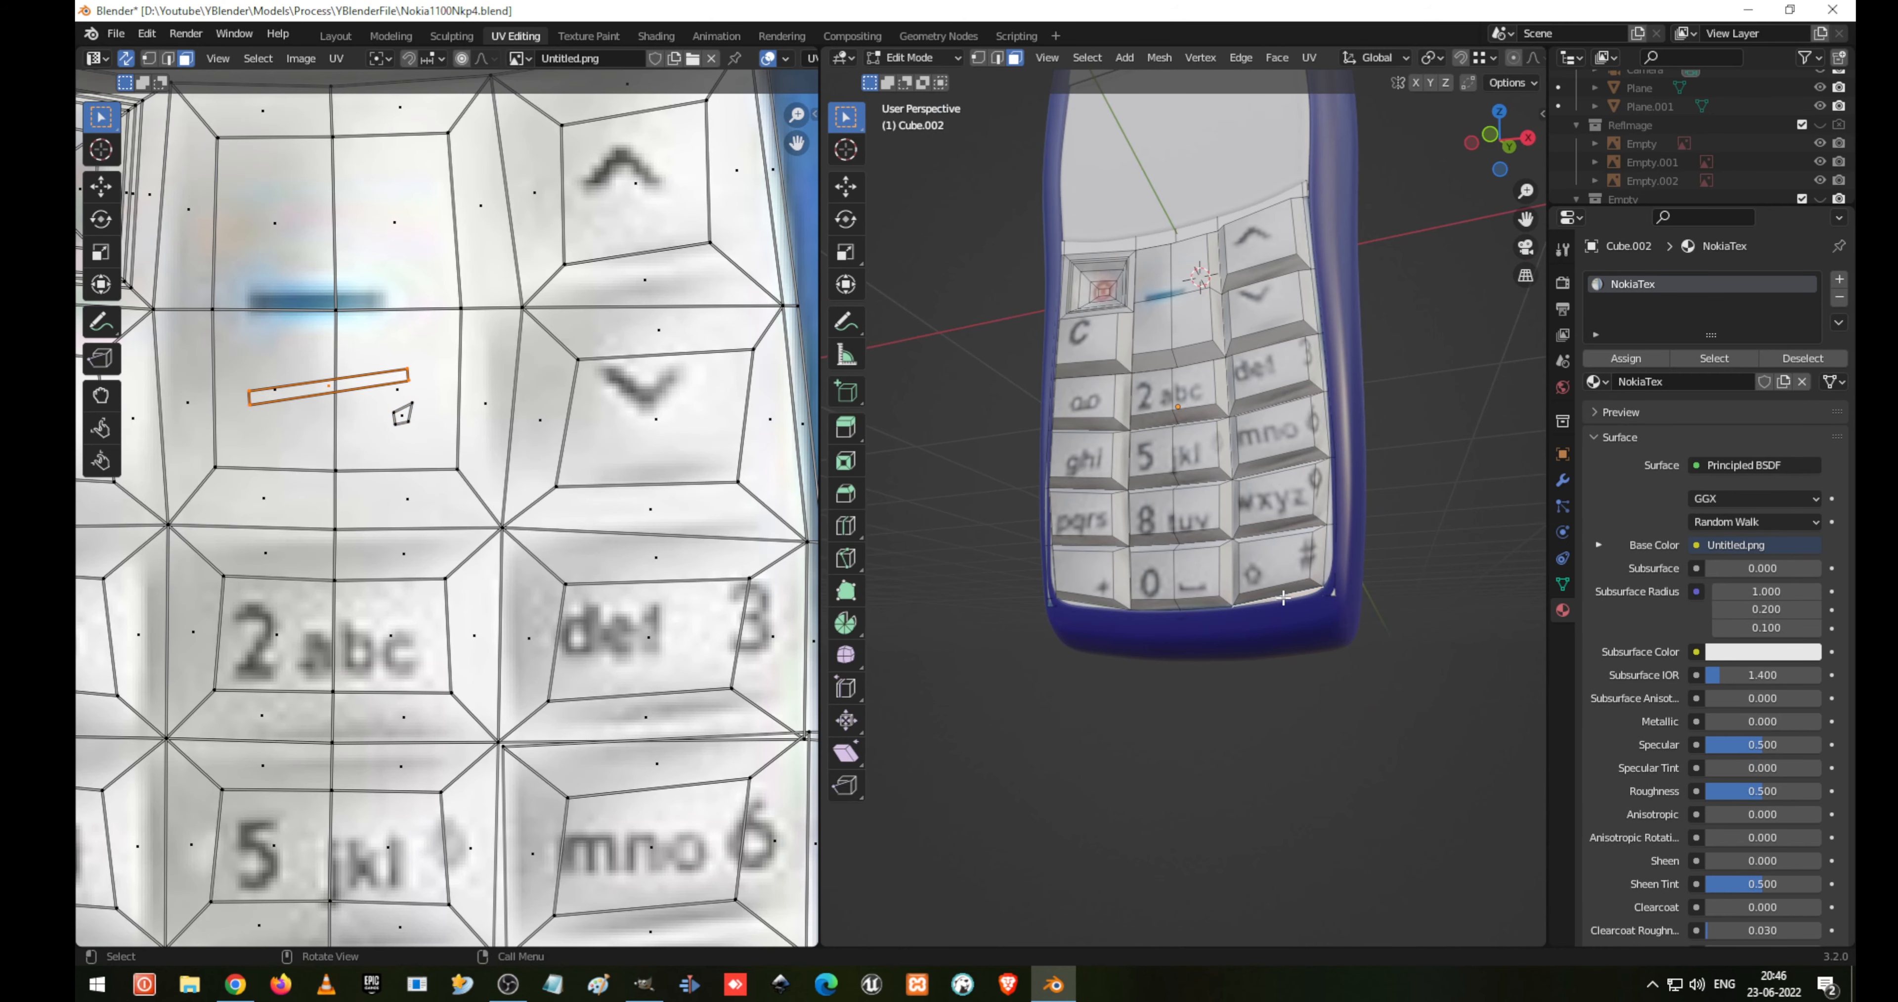
middle_drag(1307, 613, 1221, 545)
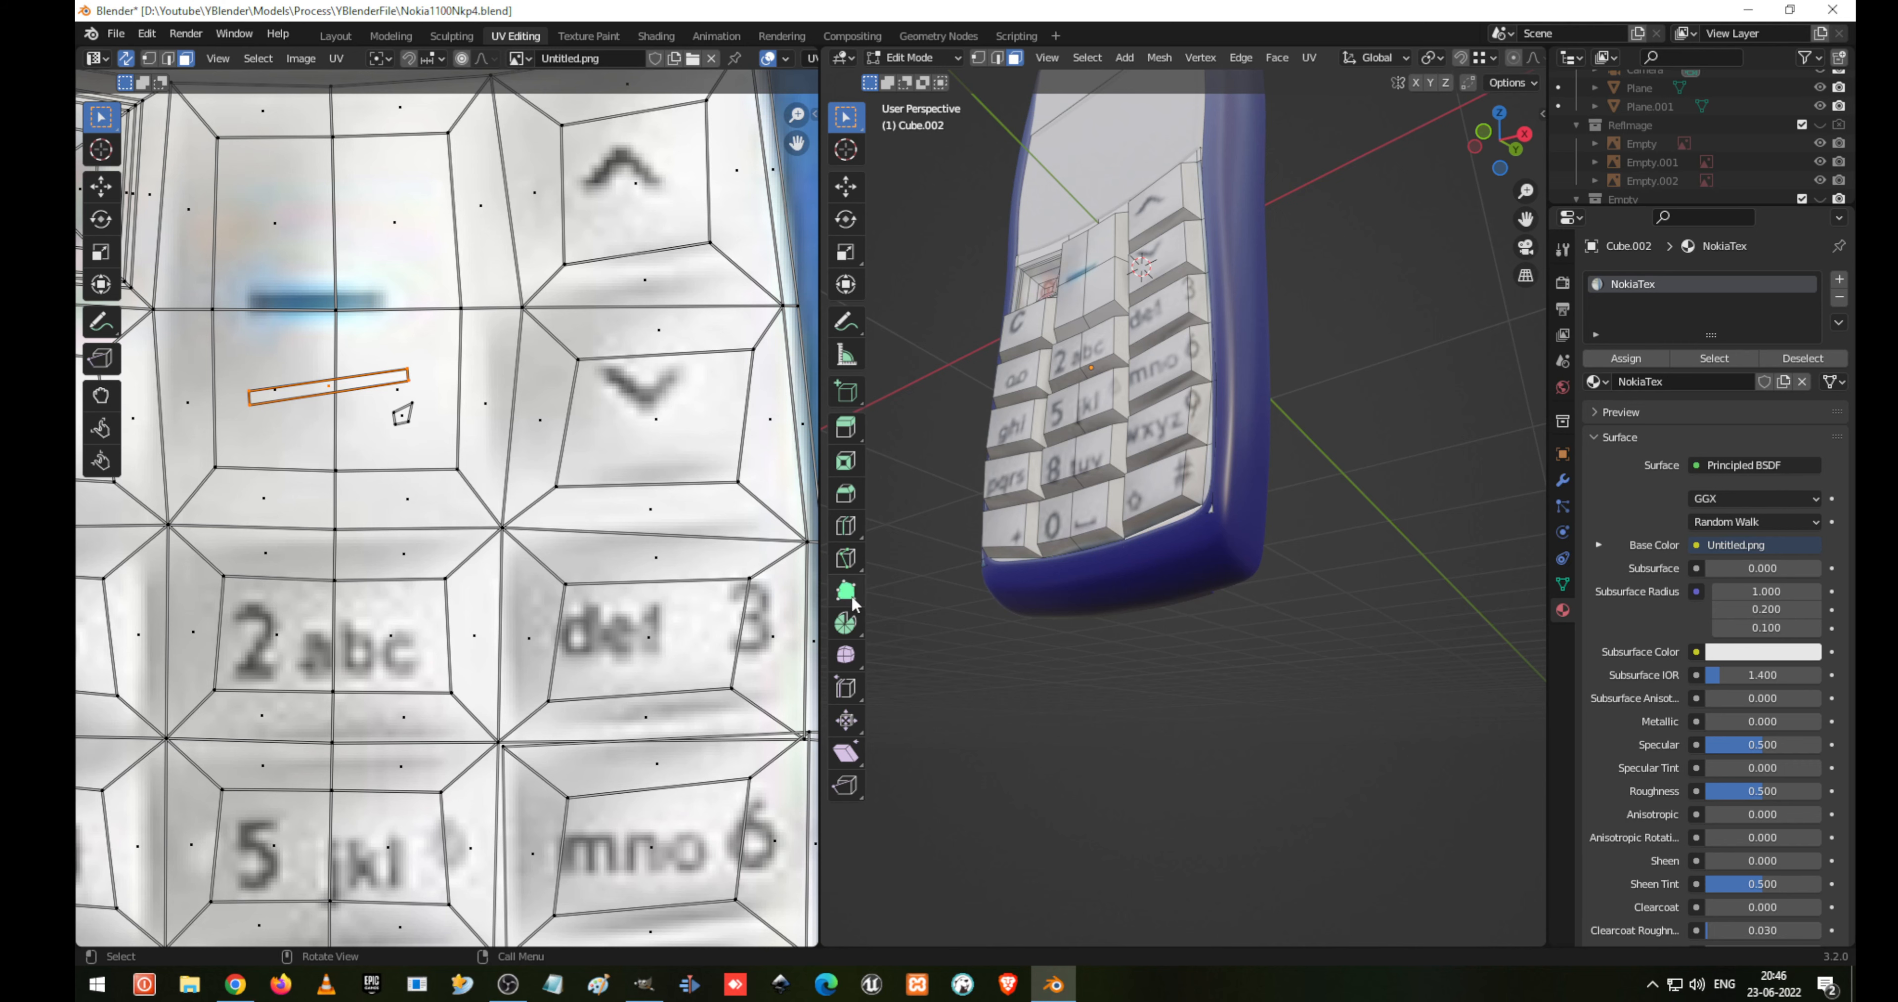
Inspect the keypad's lower-right corner up close in both modes, and view the whole phone and its full UV layout
key(Tab)
middle_drag(1182, 504, 1071, 486)
scroll(1358, 657, up, 2)
scroll(1119, 525, up, 2)
key(Tab)
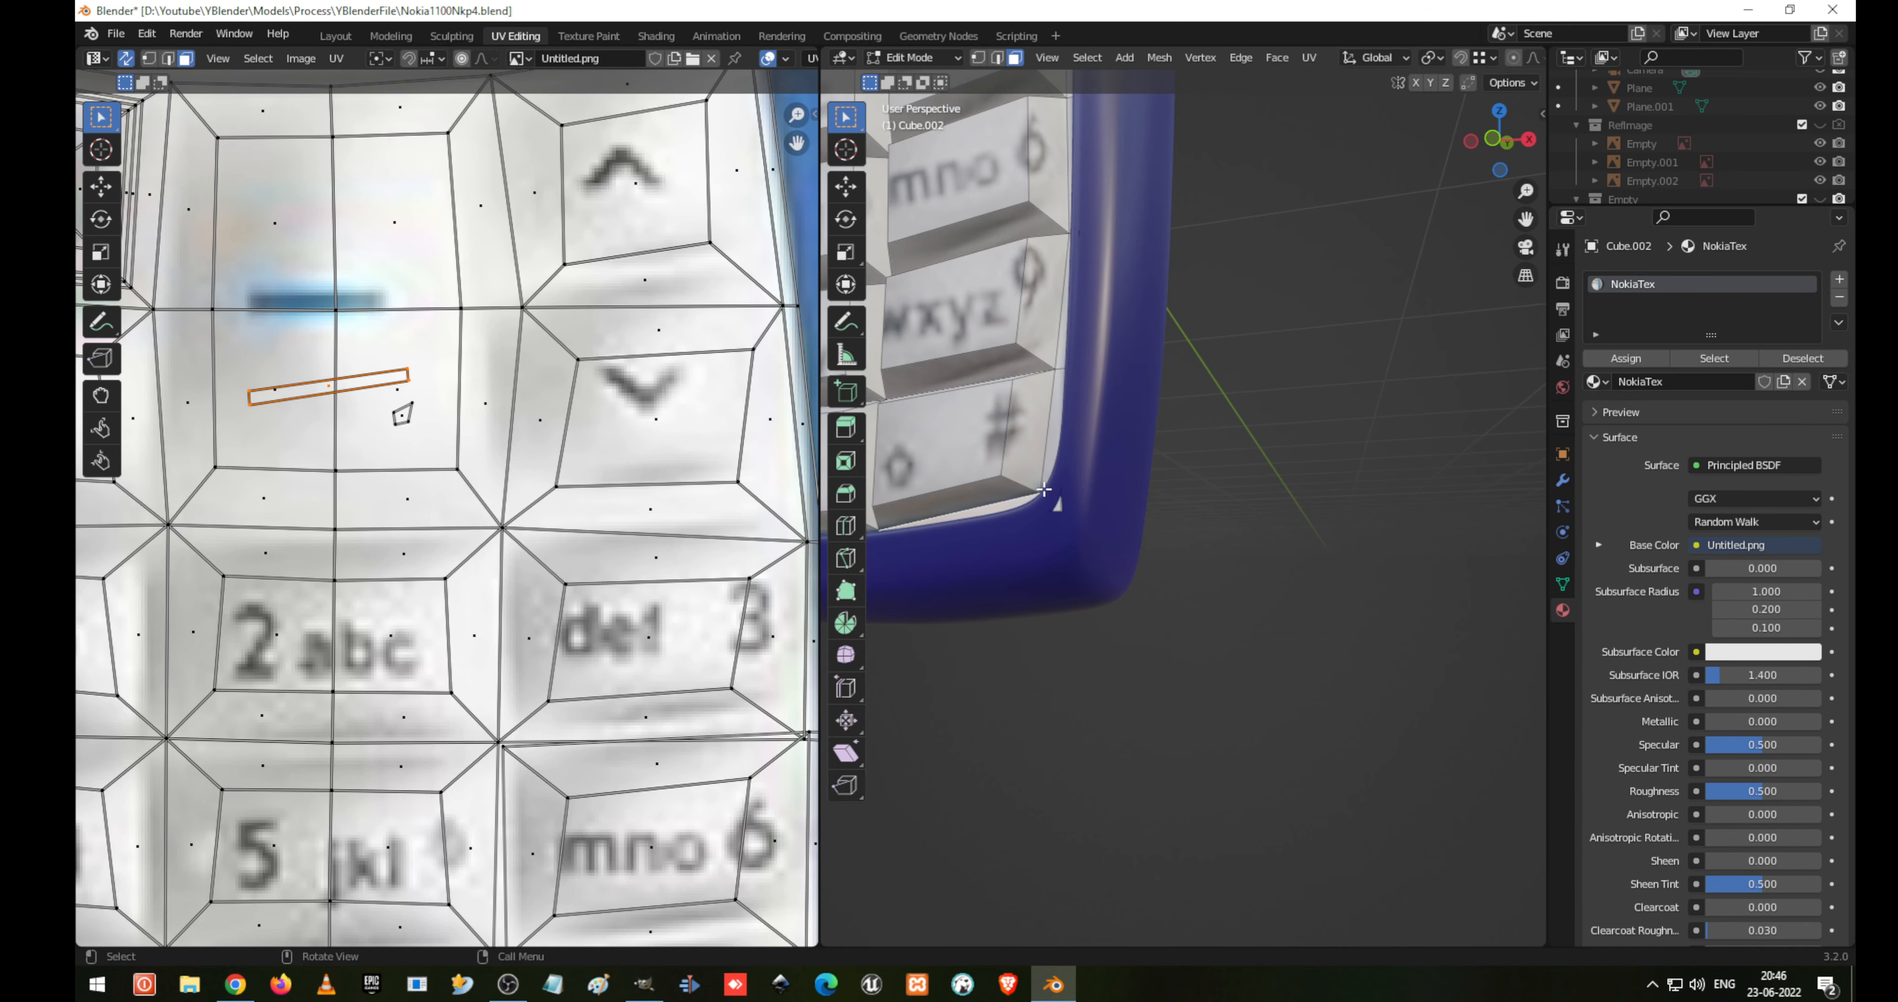
shift+middle_drag(932, 432, 1050, 393)
scroll(1352, 531, down, 8)
scroll(1254, 550, up, 3)
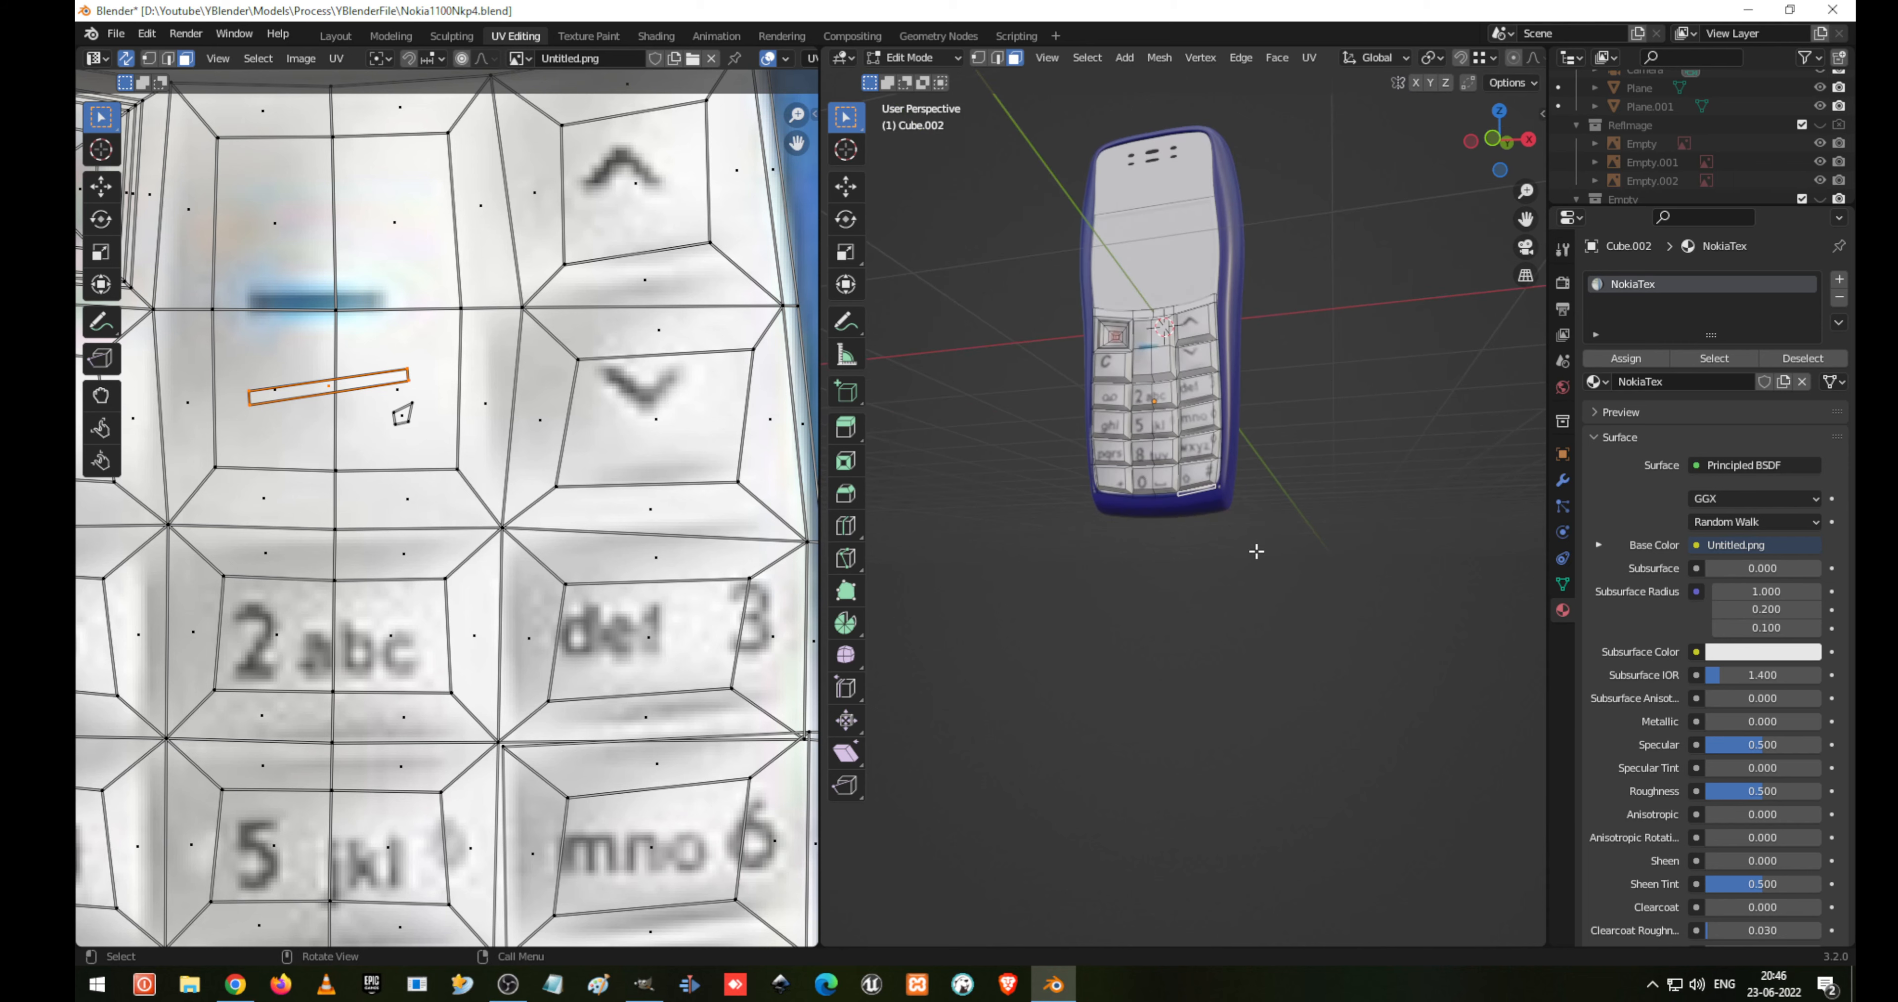
scroll(620, 510, down, 4)
scroll(620, 510, down, 4)
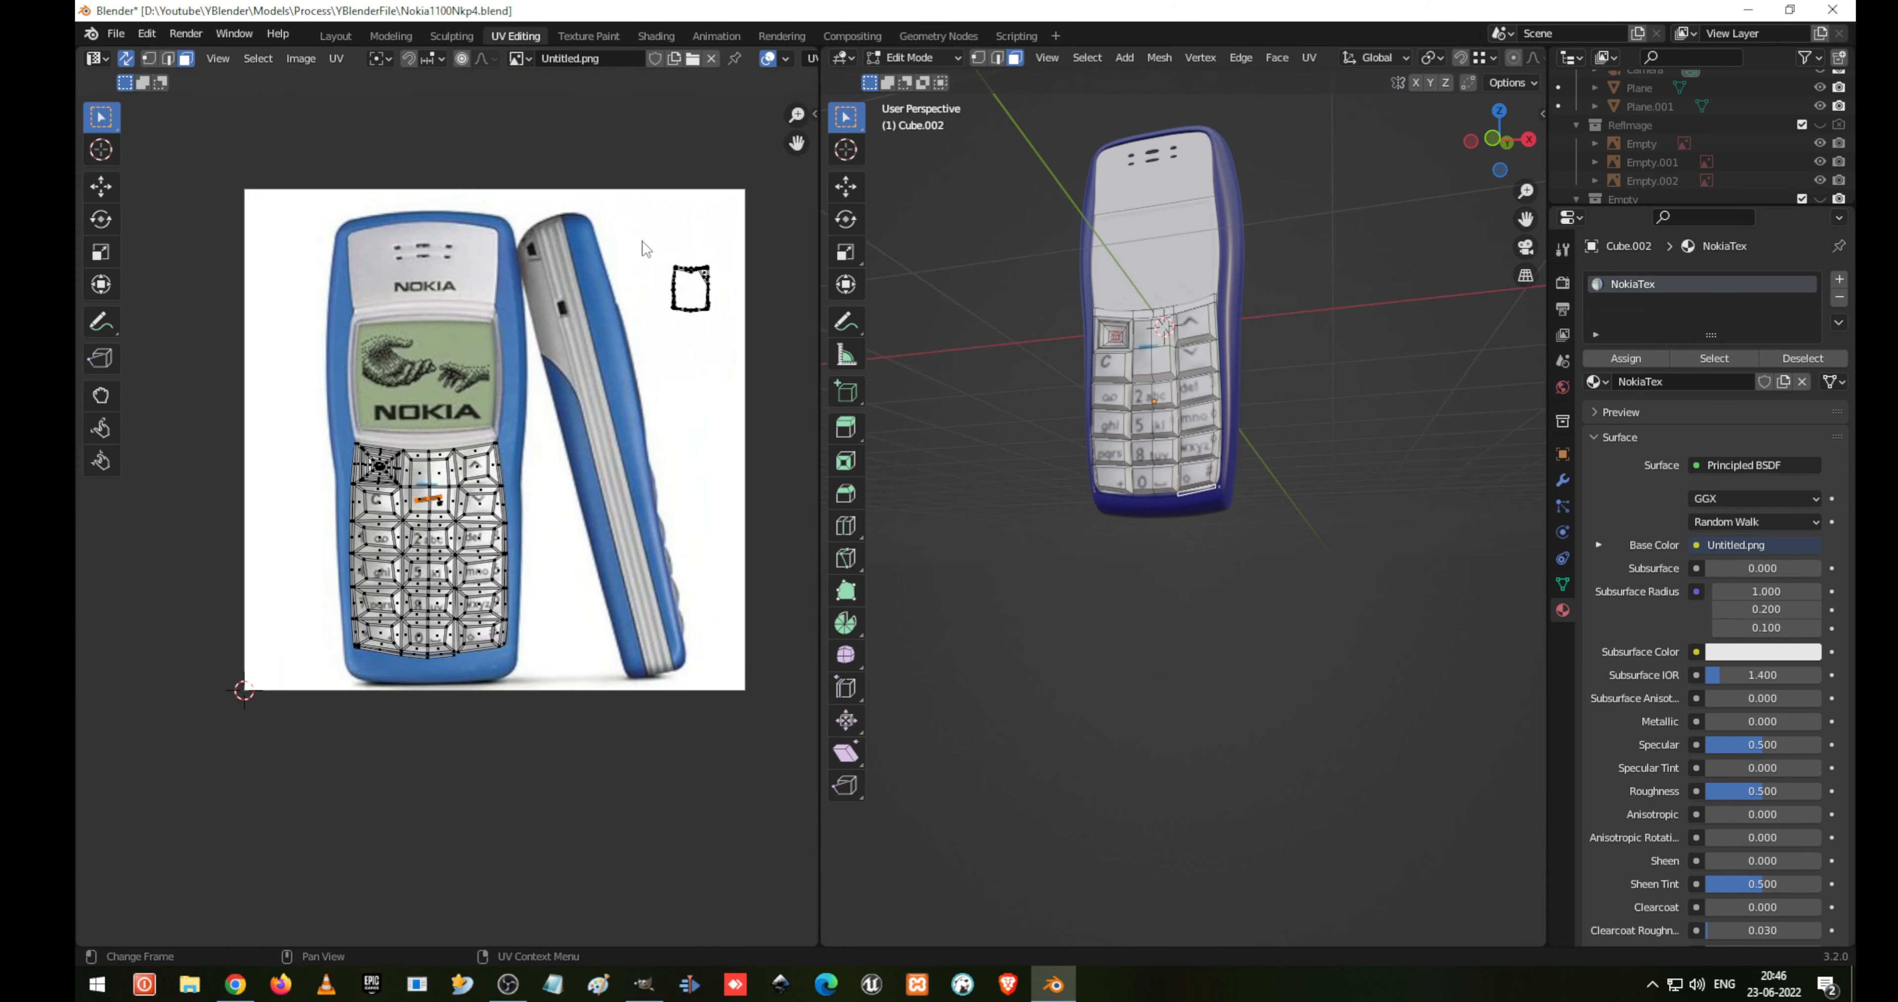
Select the detached keypad-border UV island beside the phone picture and move it onto the central navigation key
drag(642, 248, 733, 347)
scroll(1217, 509, up, 4)
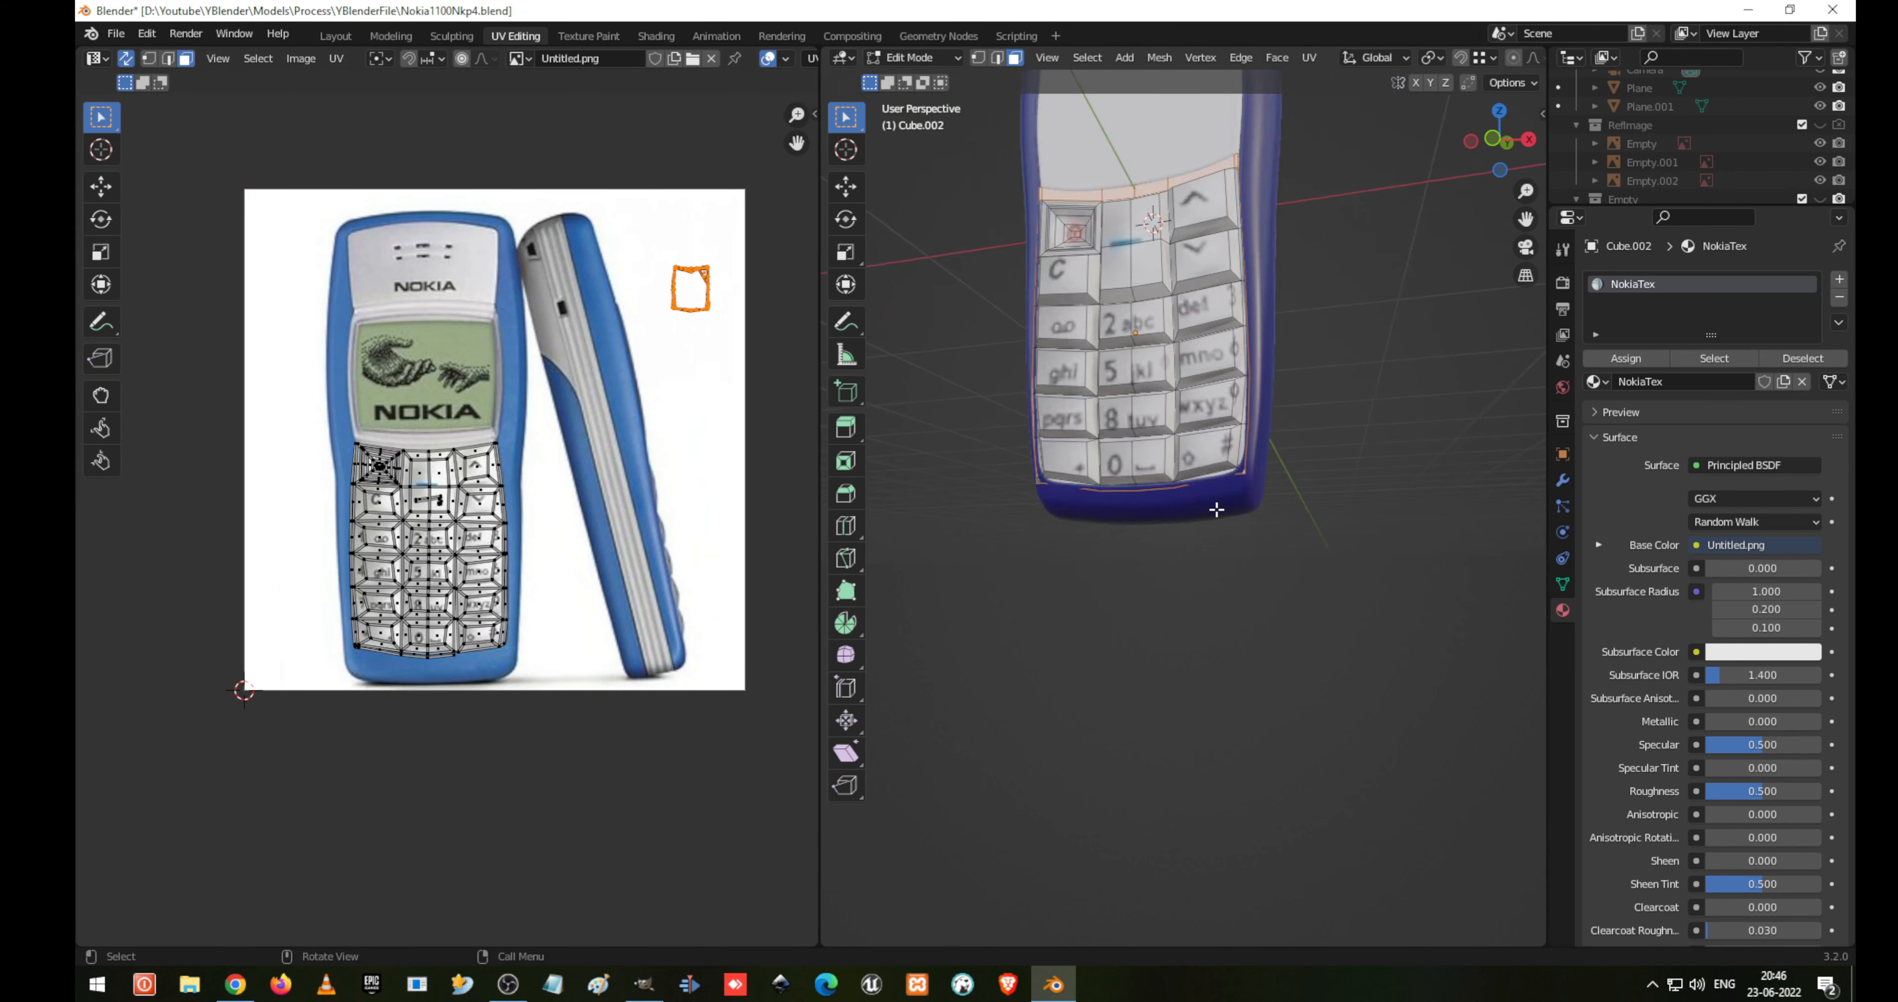
scroll(1217, 509, up, 5)
scroll(729, 391, down, 1)
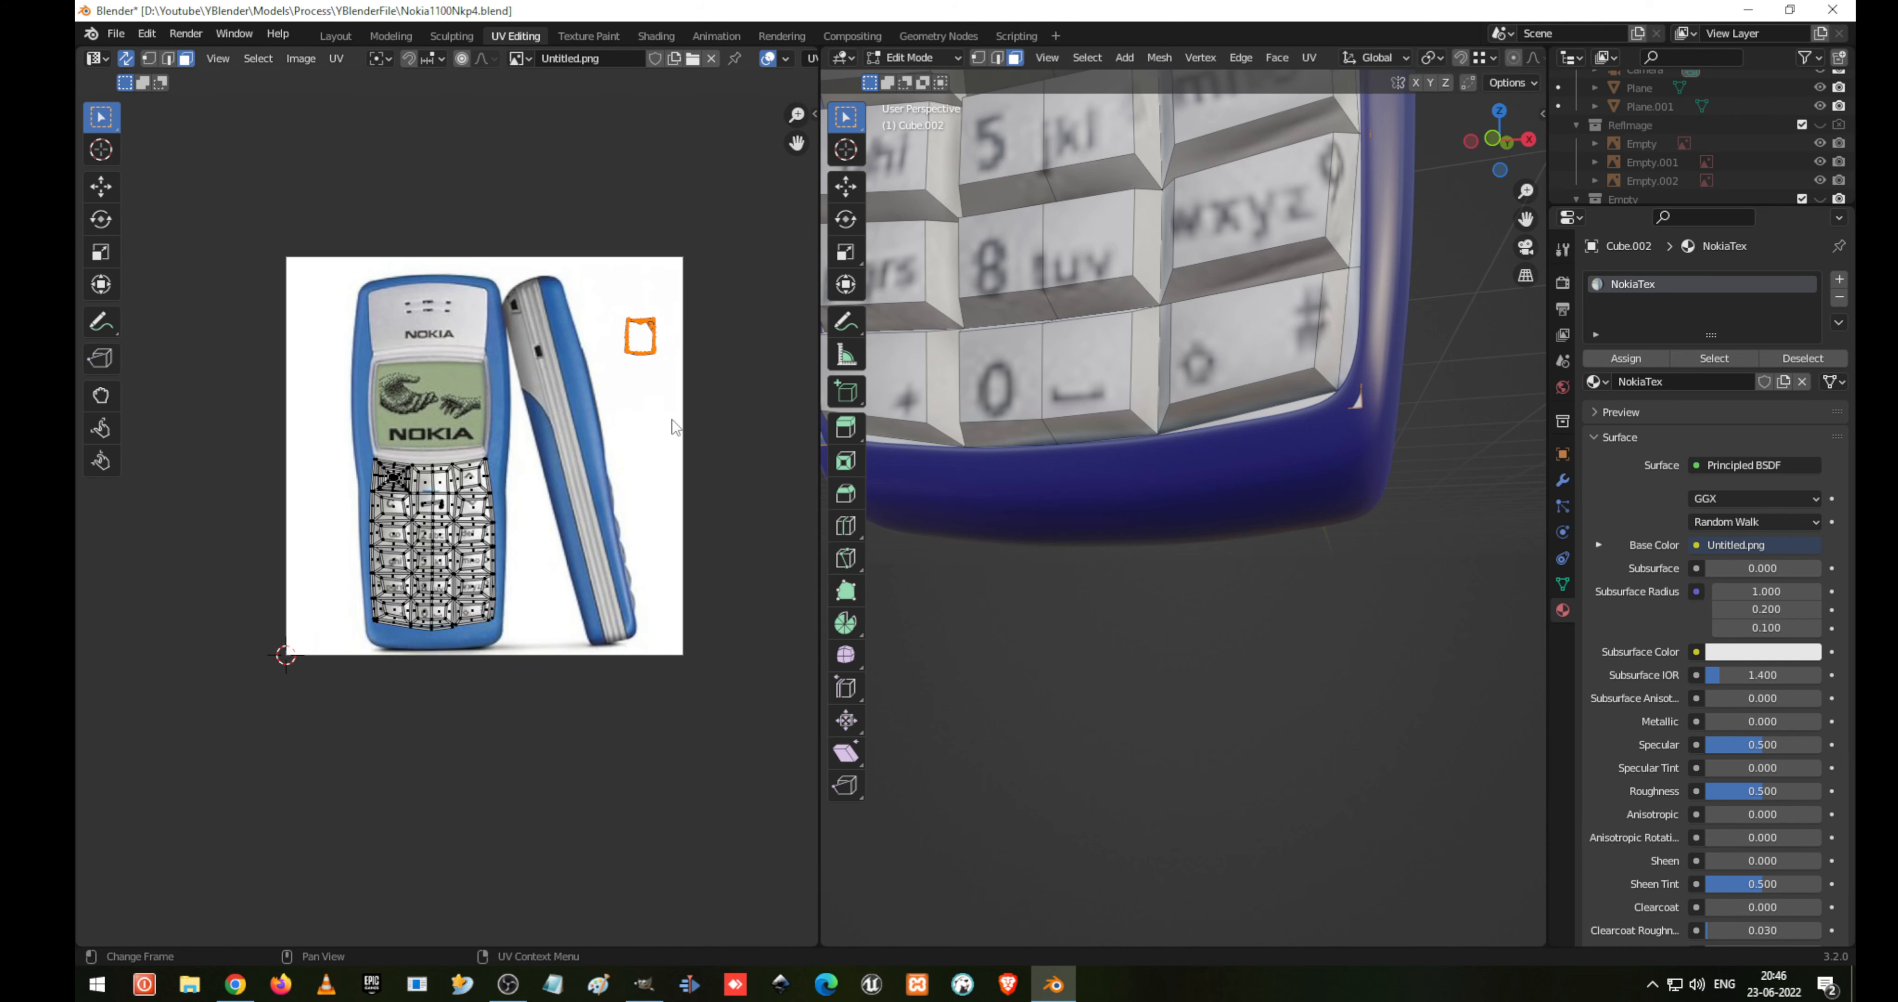
key(g)
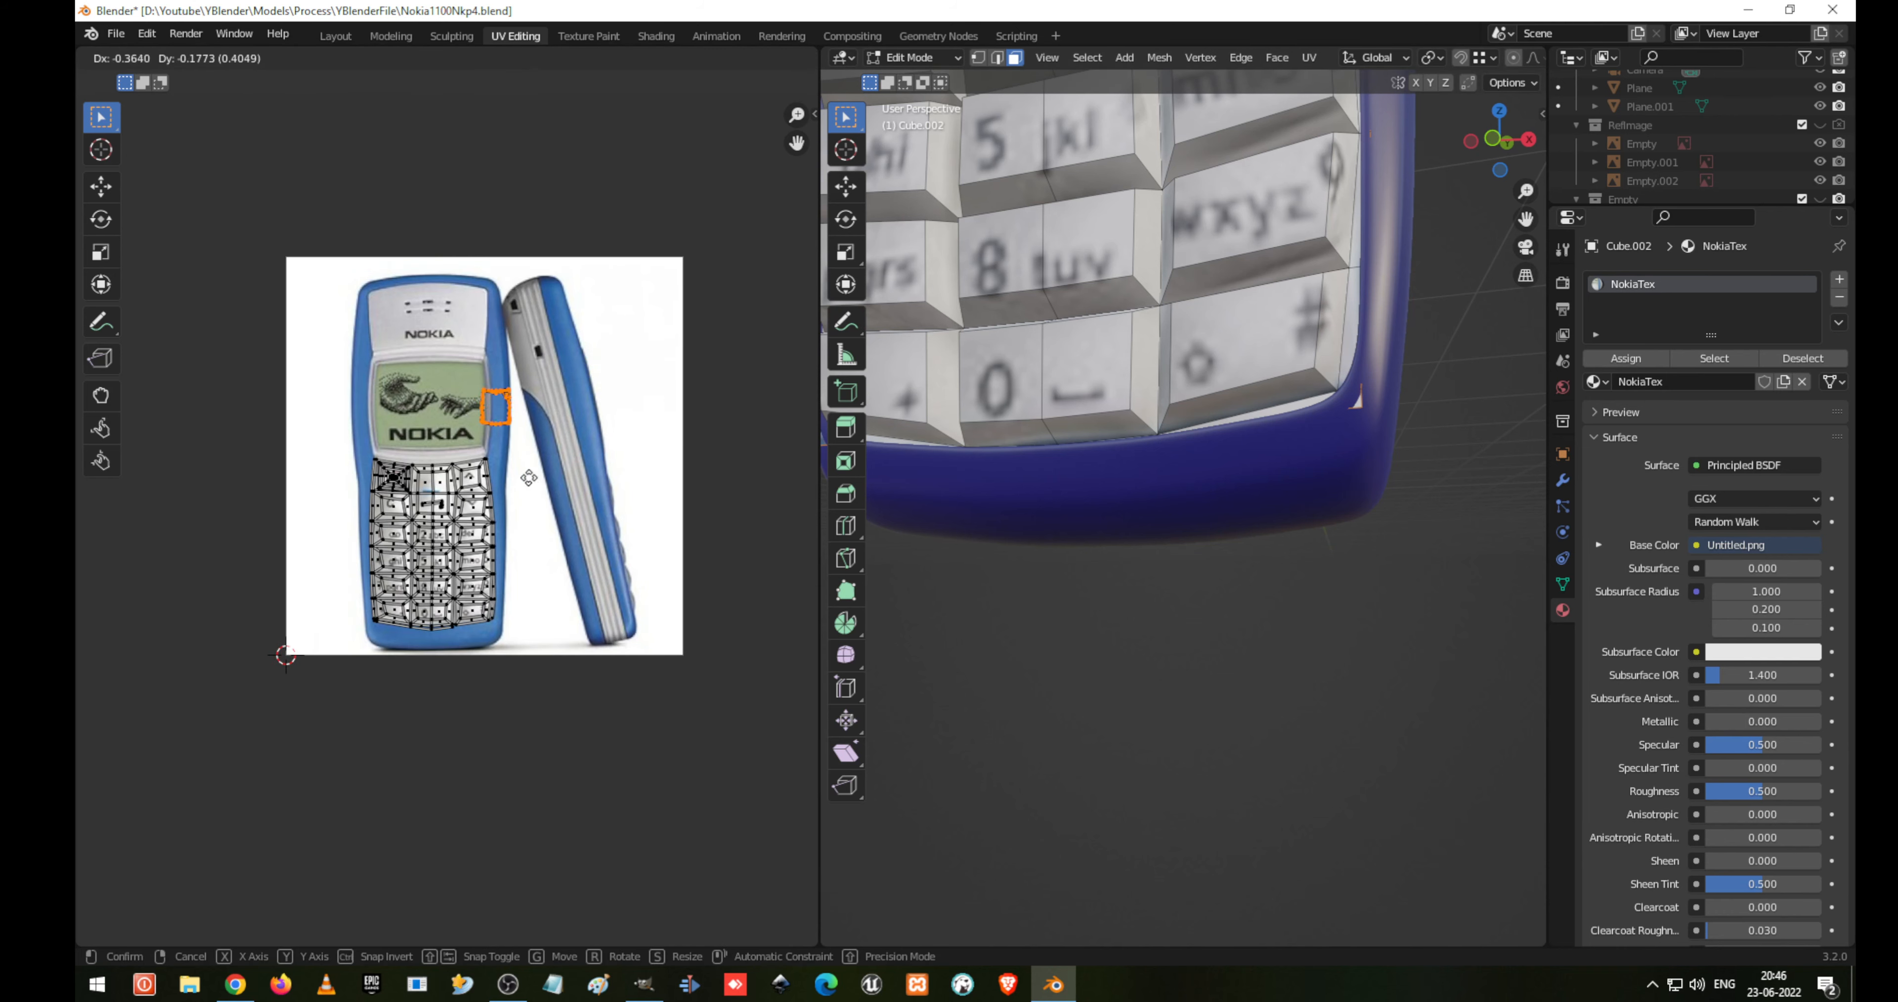
click(479, 561)
scroll(479, 561, up, 7)
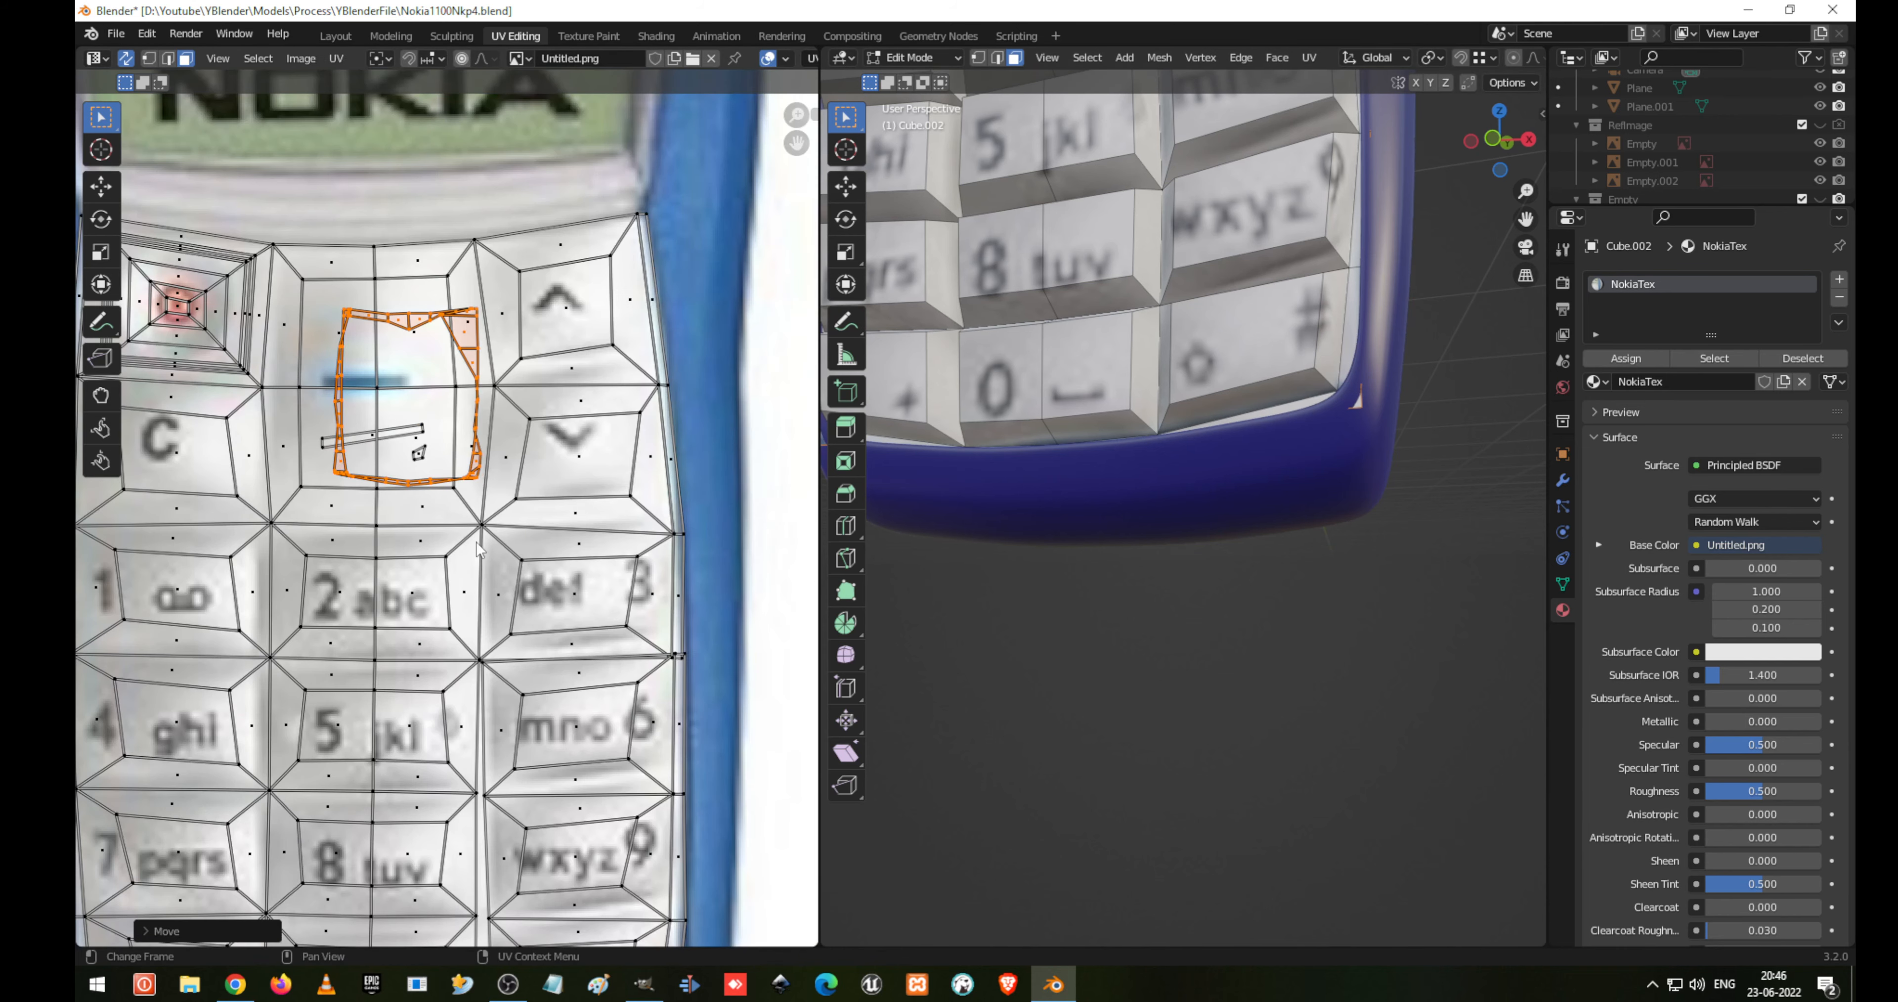
Scale down the border UV island and place it on the plain area of the central key above the blue dash
key(s)
click(542, 498)
key(g)
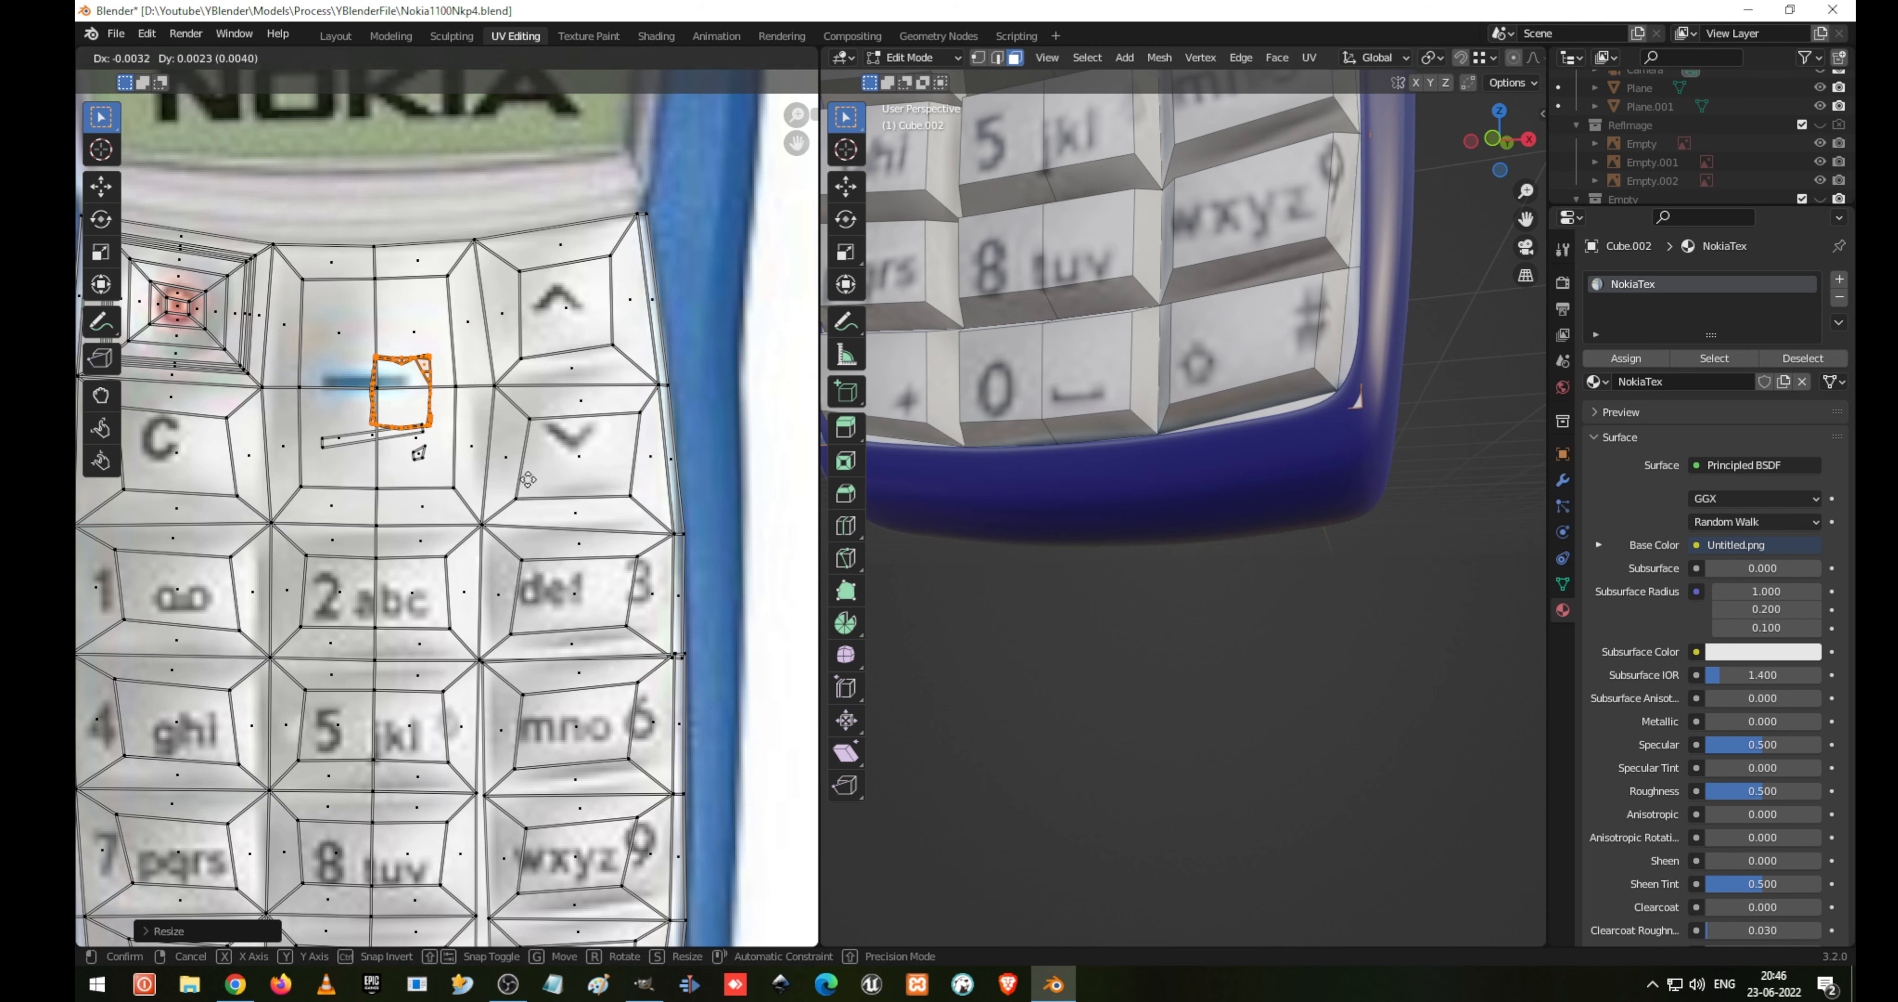
click(496, 418)
scroll(1005, 347, down, 6)
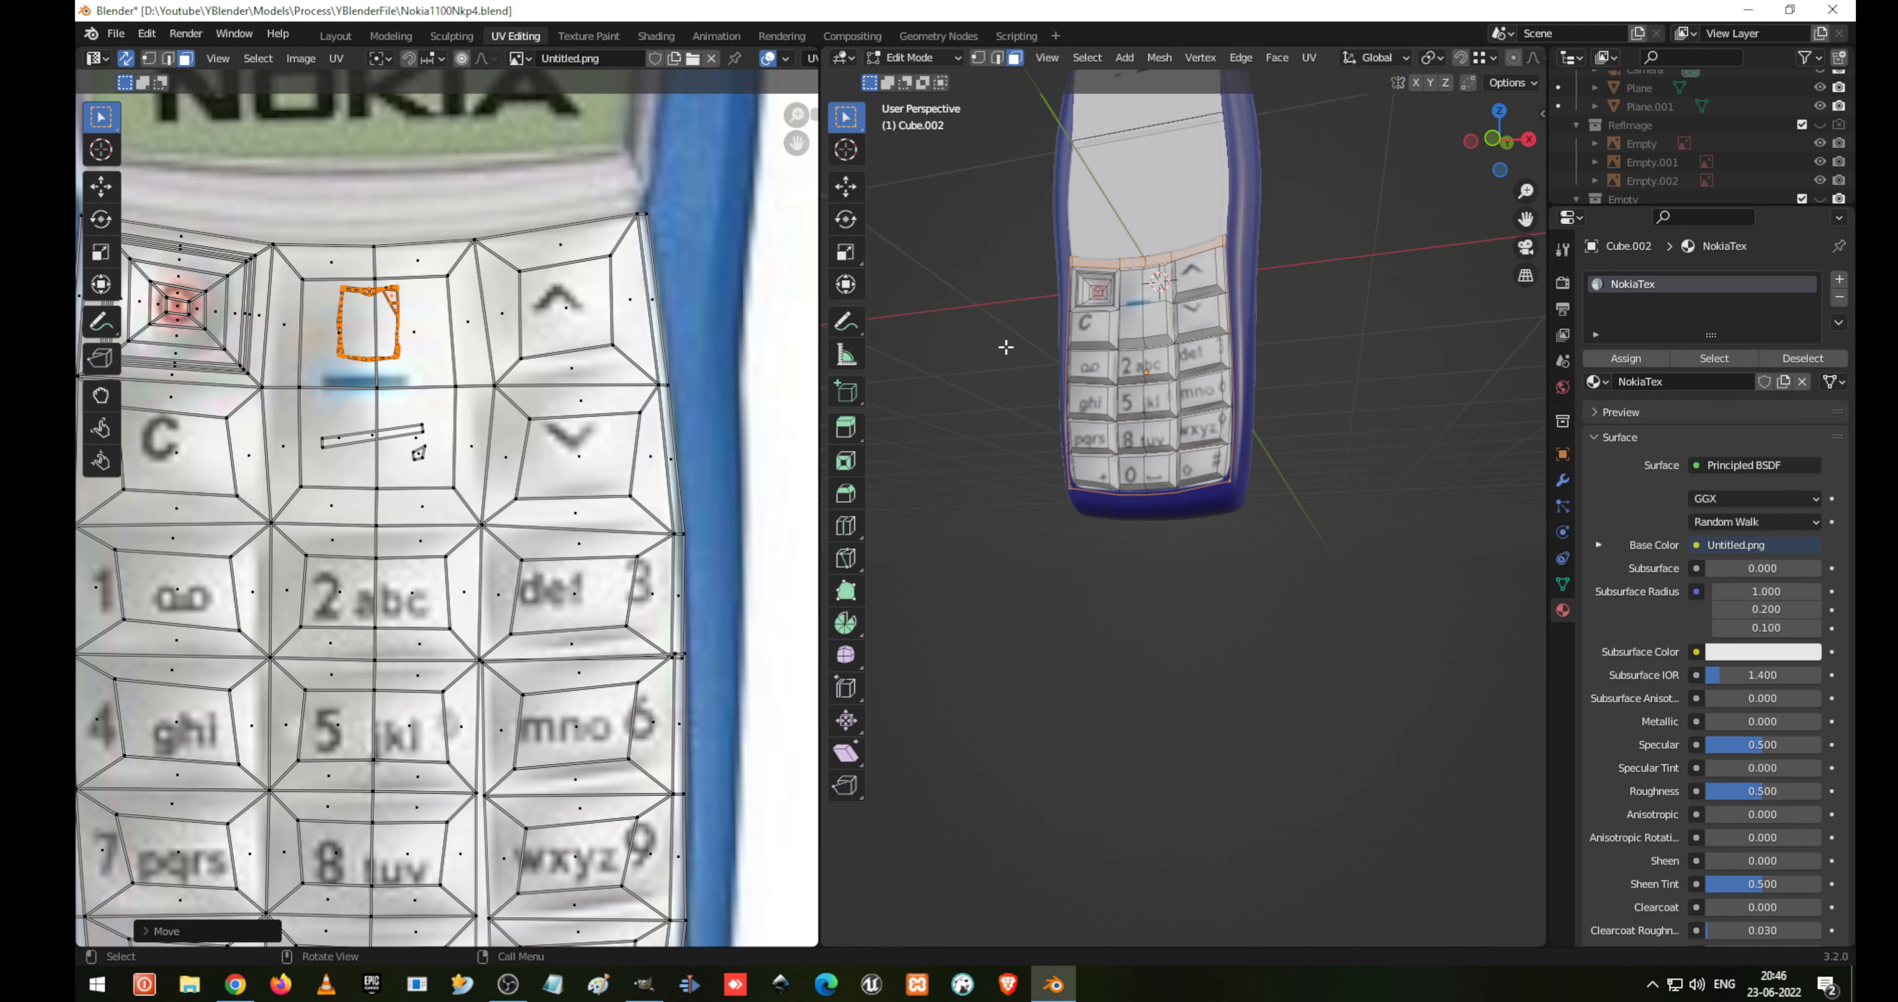
Check the retextured keypad border in Object Mode and examine the strip above the top key row up close
middle_drag(1006, 347, 1159, 363)
key(Tab)
scroll(1160, 363, up, 3)
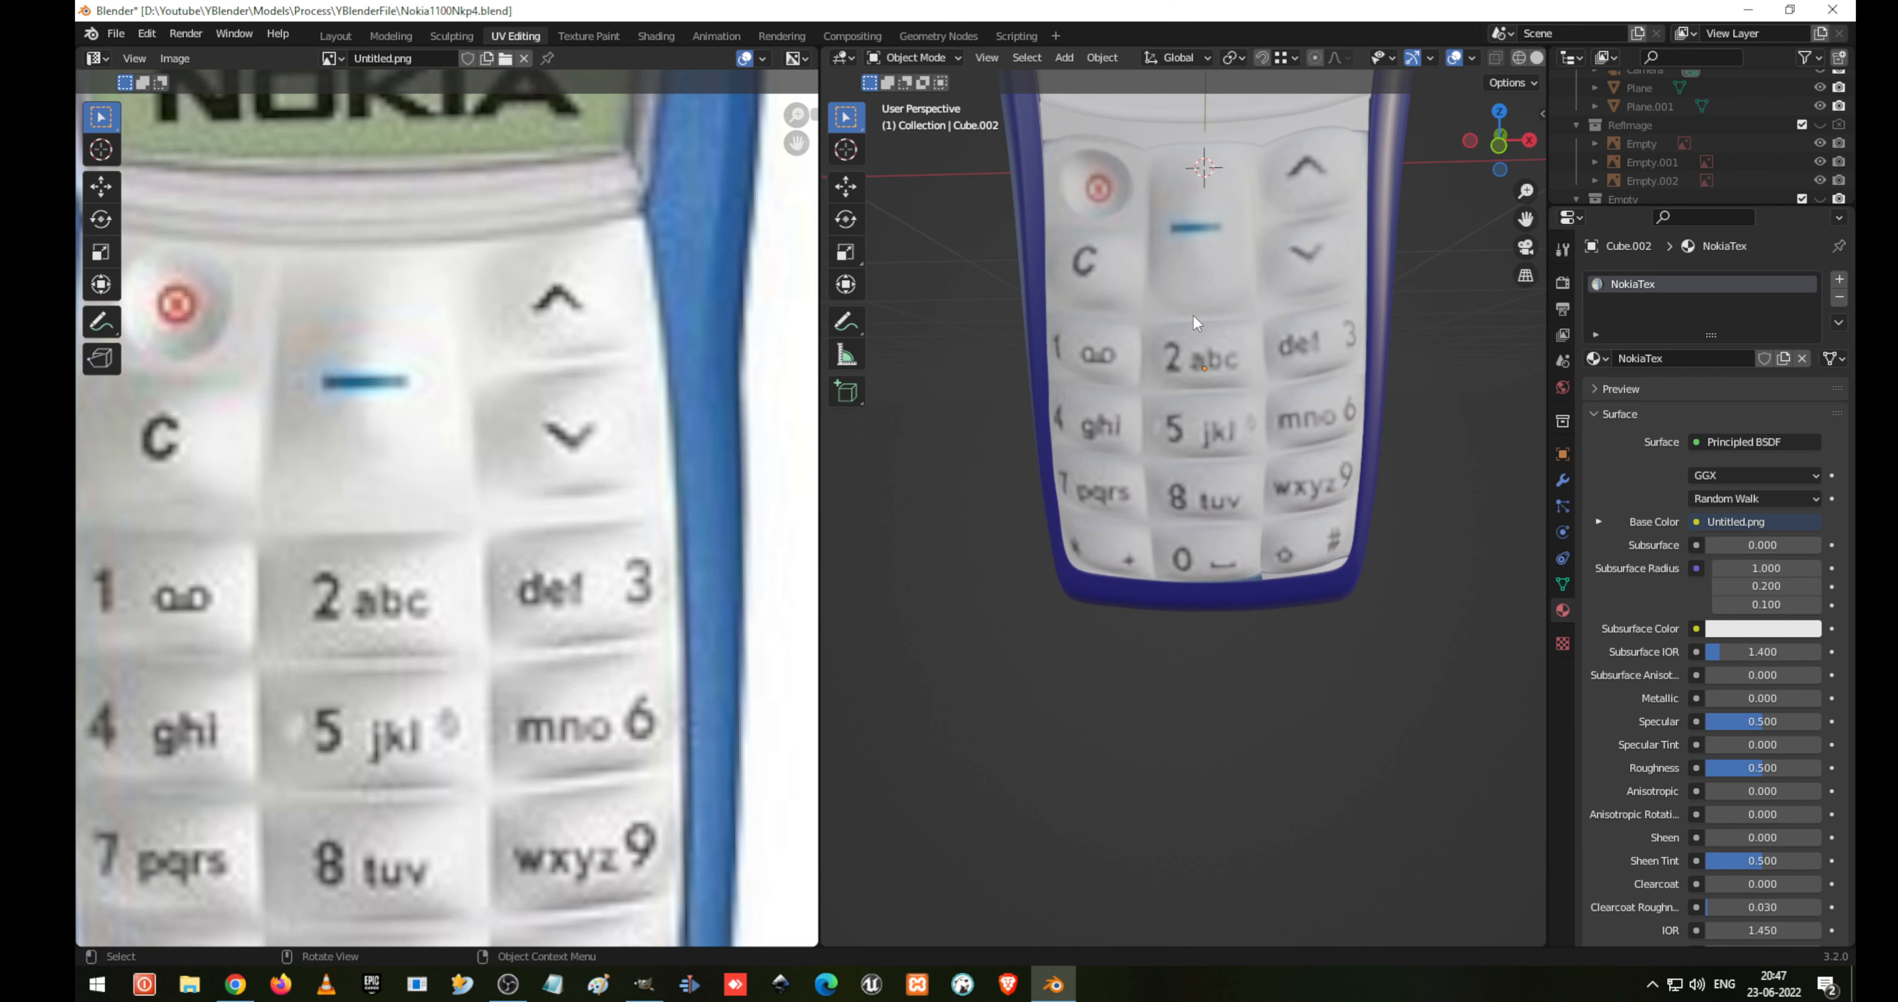
scroll(1235, 415, up, 6)
middle_drag(1226, 465, 1249, 465)
scroll(1249, 464, down, 4)
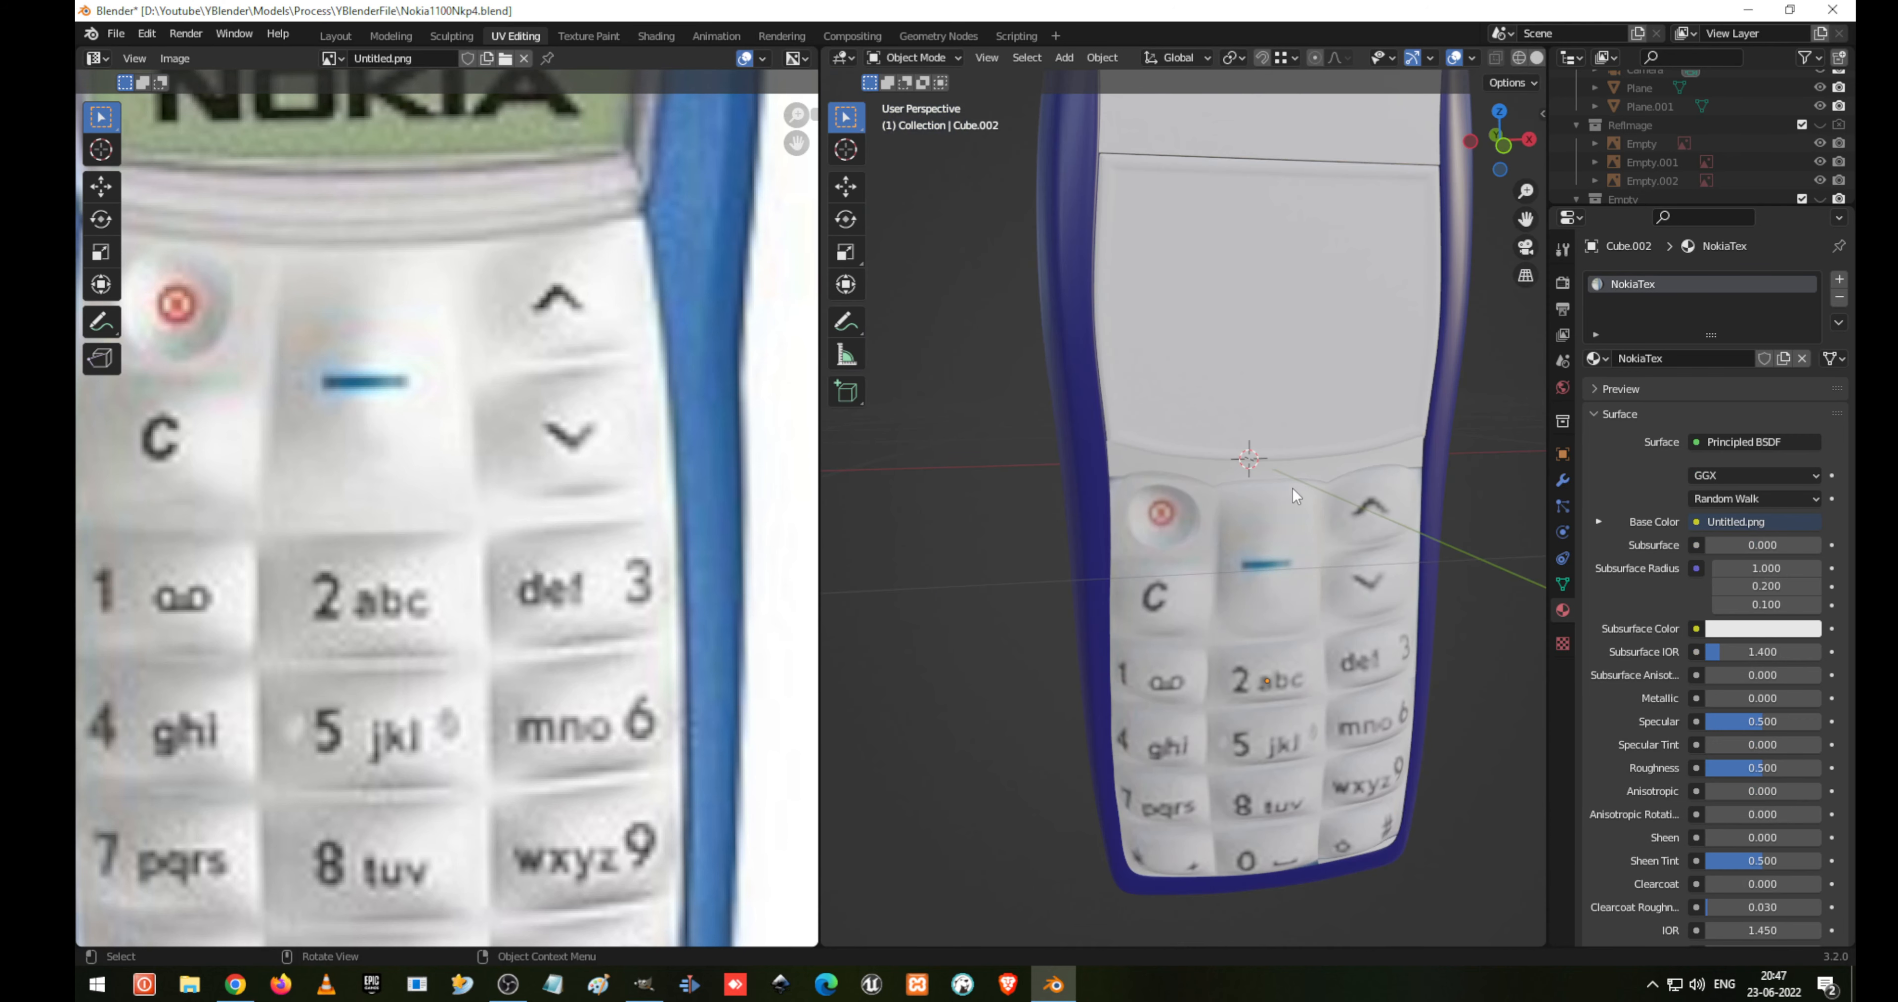
click(1297, 489)
key(Tab)
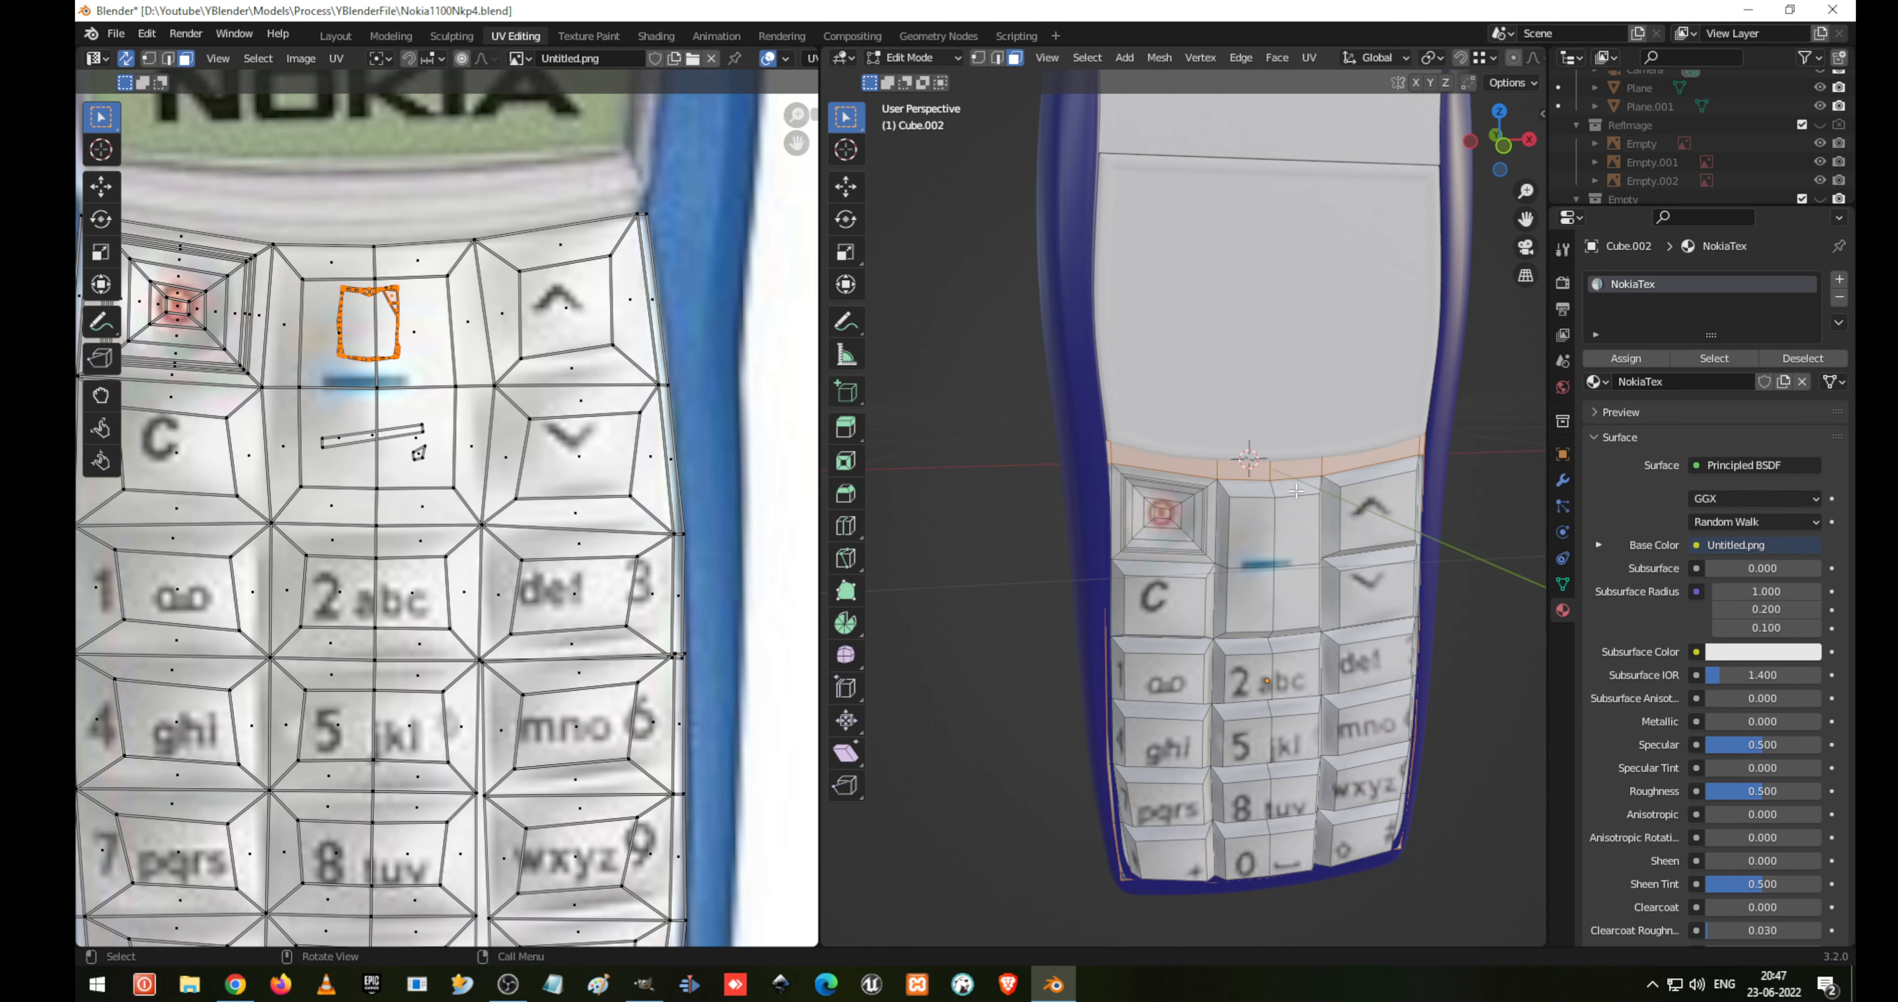
key(Tab)
scroll(1212, 472, up, 4)
key(Tab)
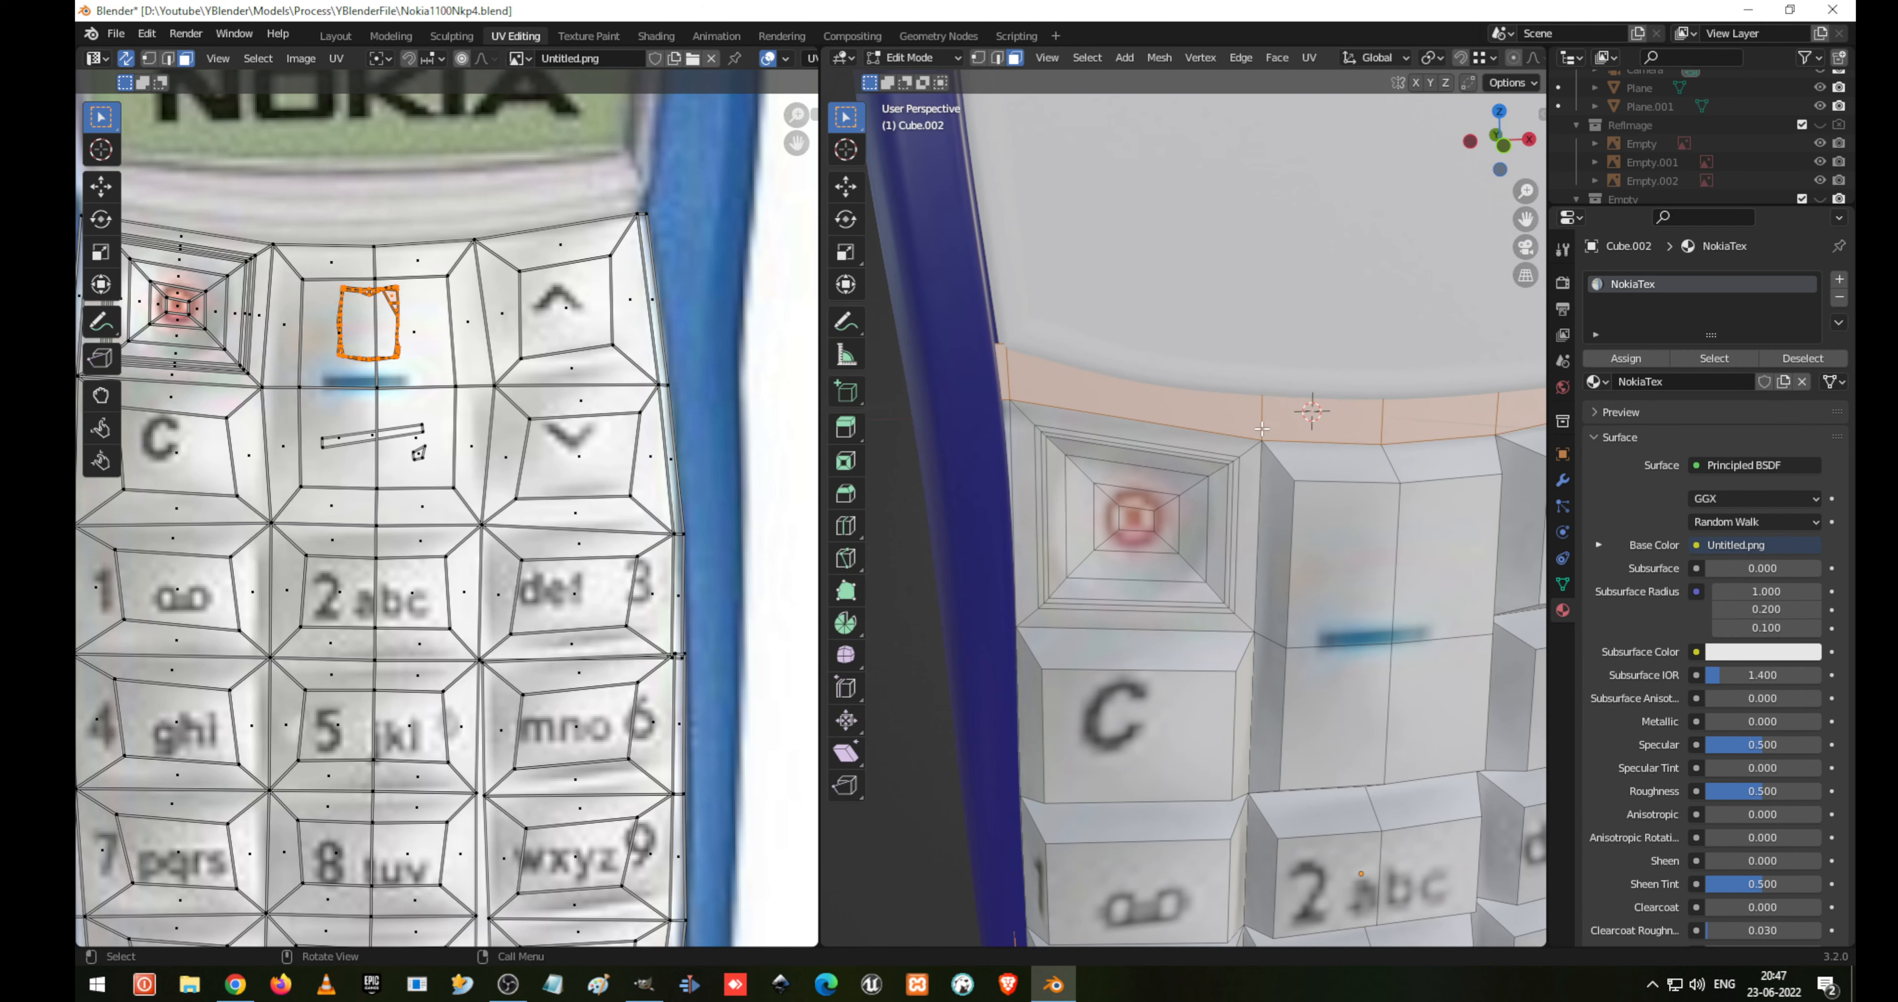
Try a centred loop cut along the border strip above the top row of keys
key(ctrl+r)
click(1268, 417)
right_click(1270, 418)
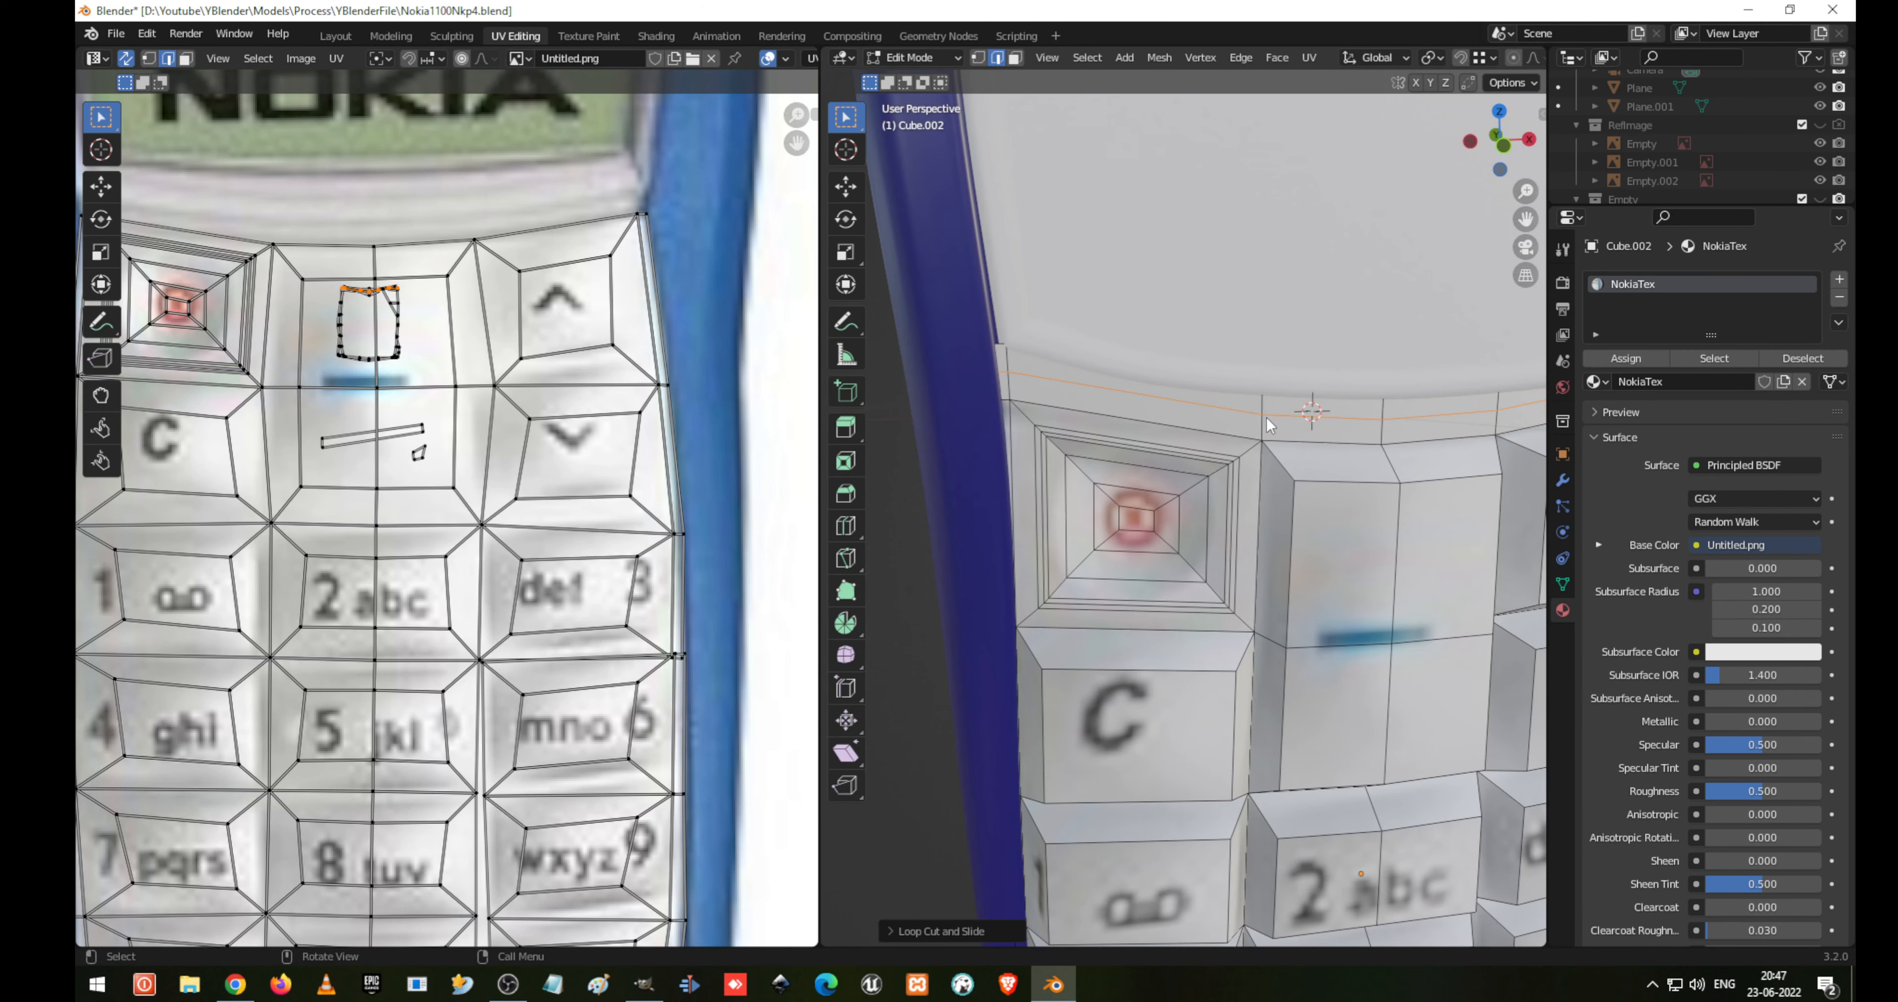
key(Tab)
scroll(1275, 452, down, 4)
key(Tab)
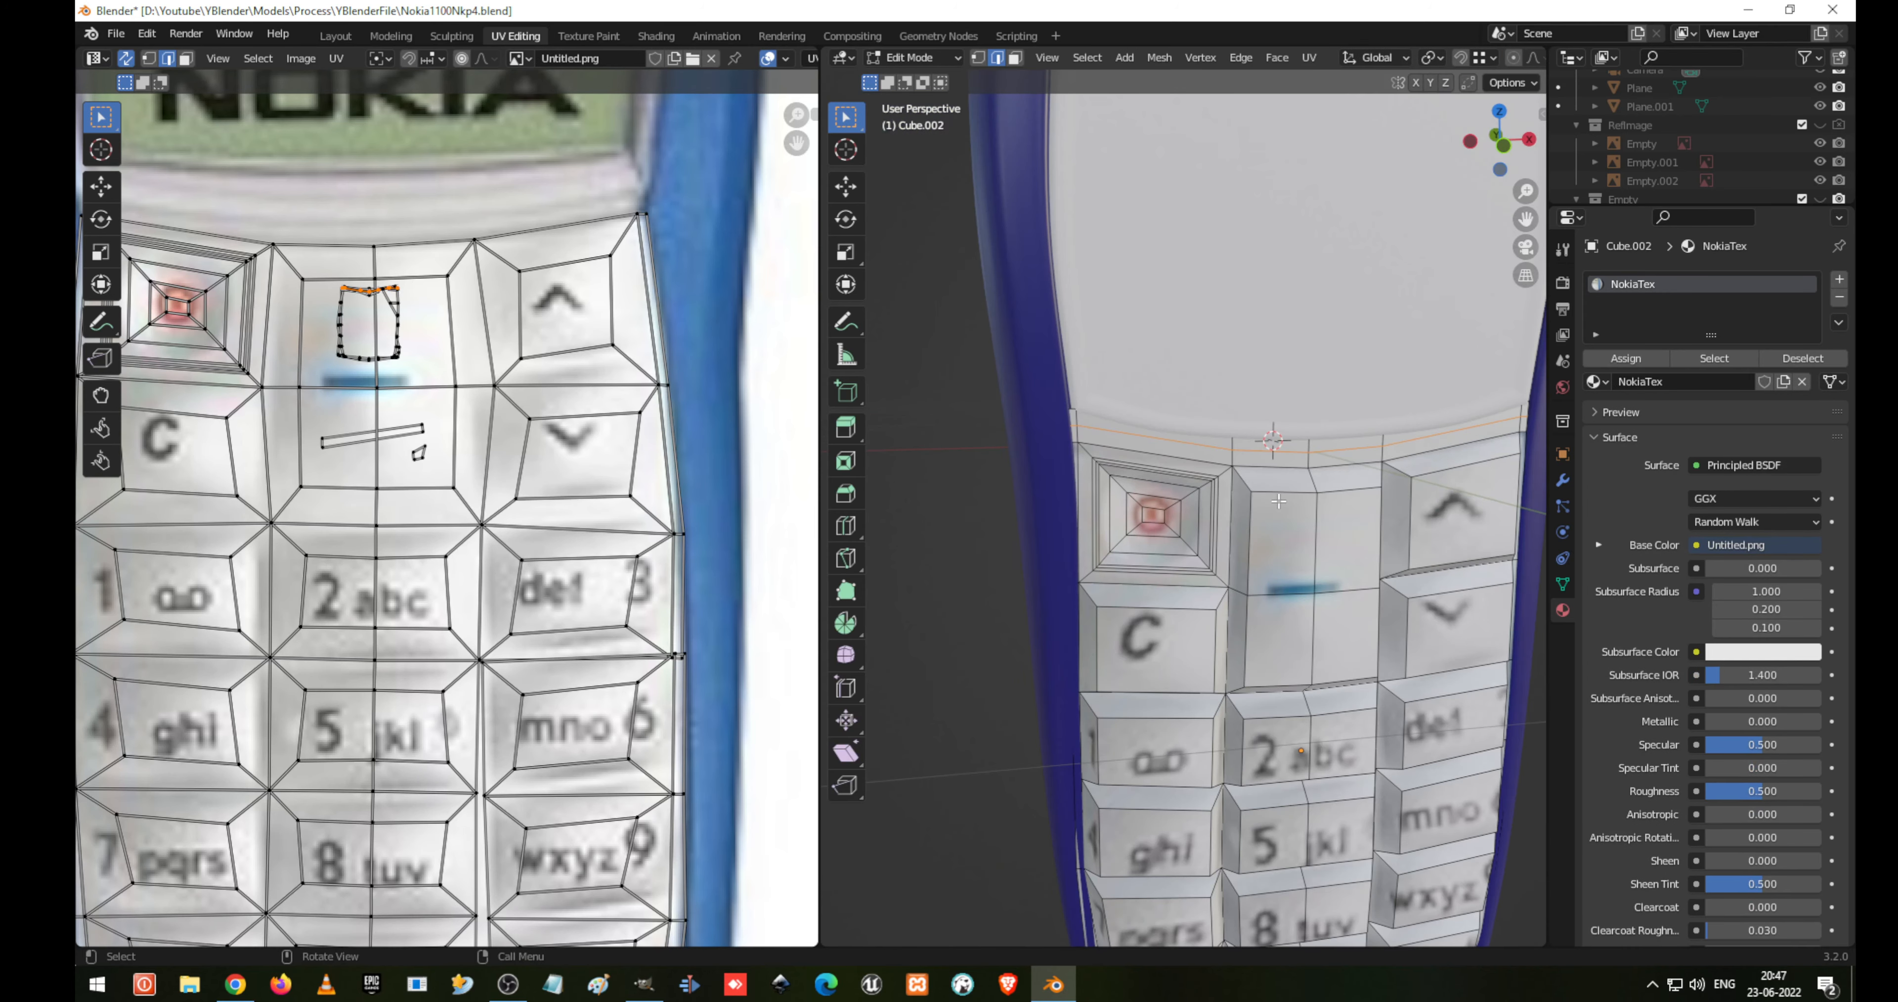
scroll(1279, 490, up, 3)
key(ctrl+z)
key(ctrl+z)
key(ctrl+z)
key(Tab)
scroll(1033, 538, down, 4)
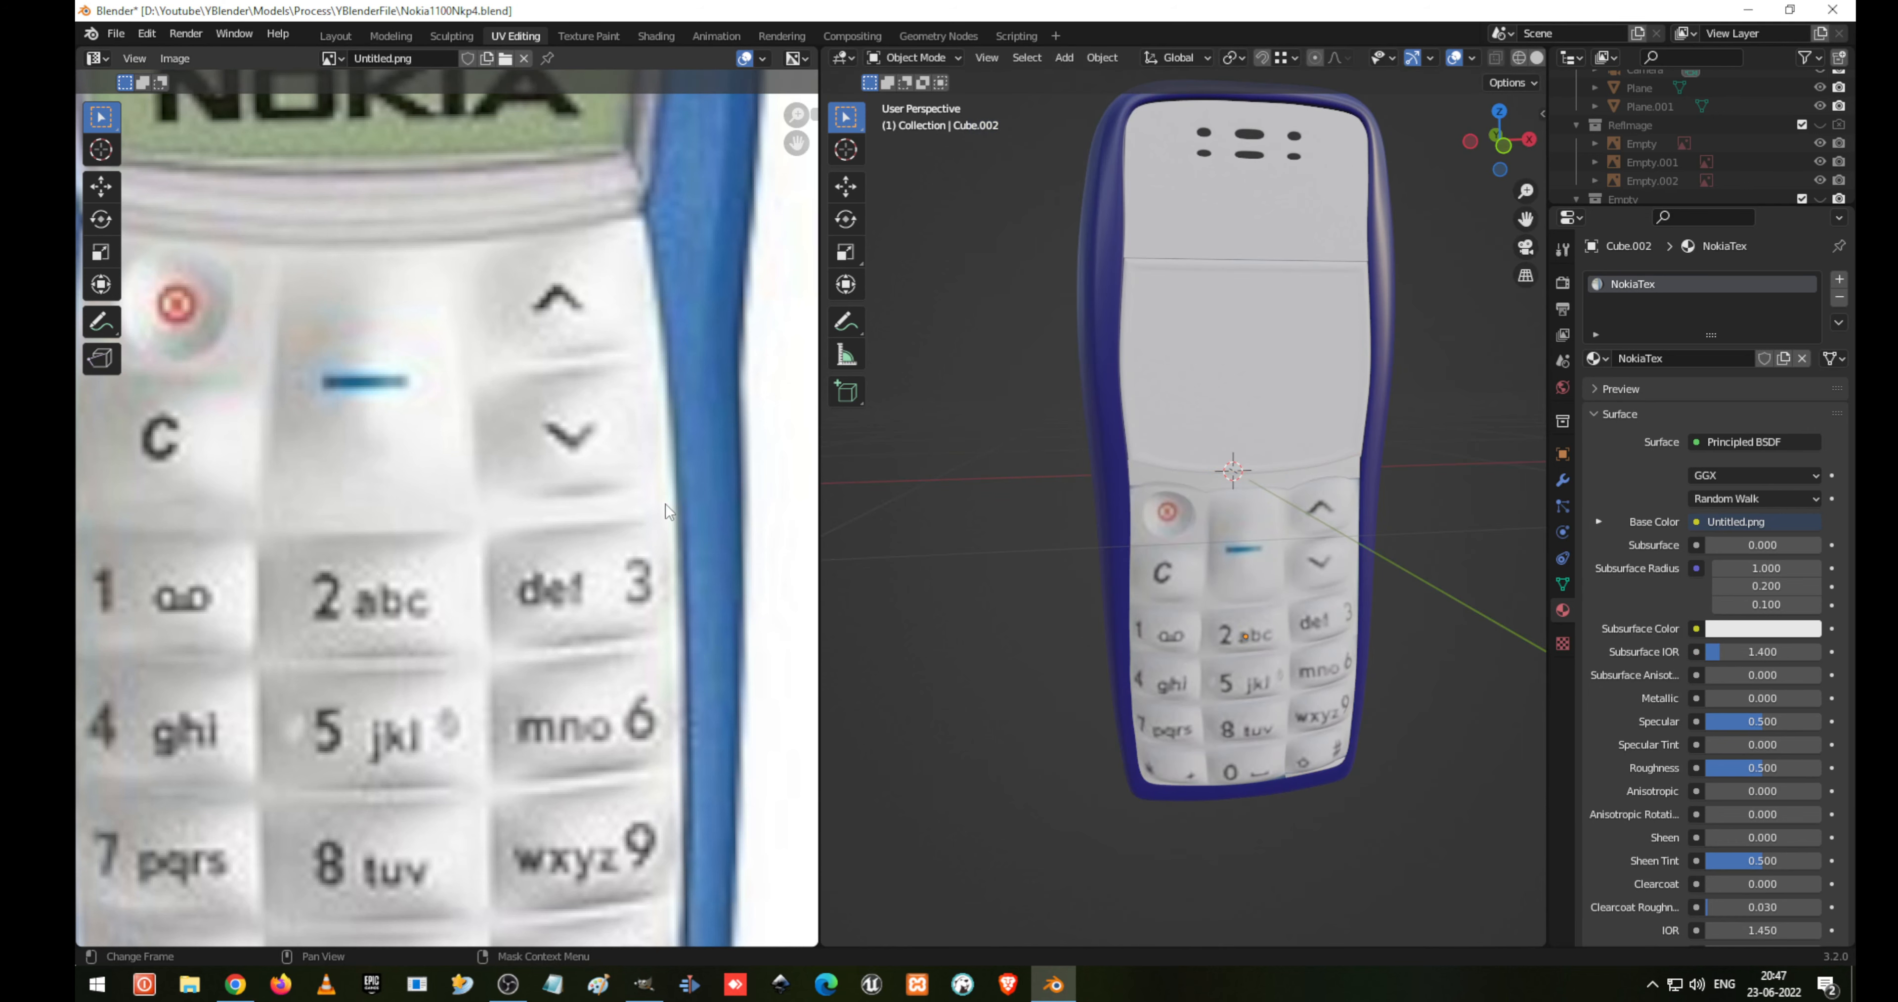
Move the border UV island onto the grey bezel between the screen and keypad in the picture, and shrink it to fit
key(Tab)
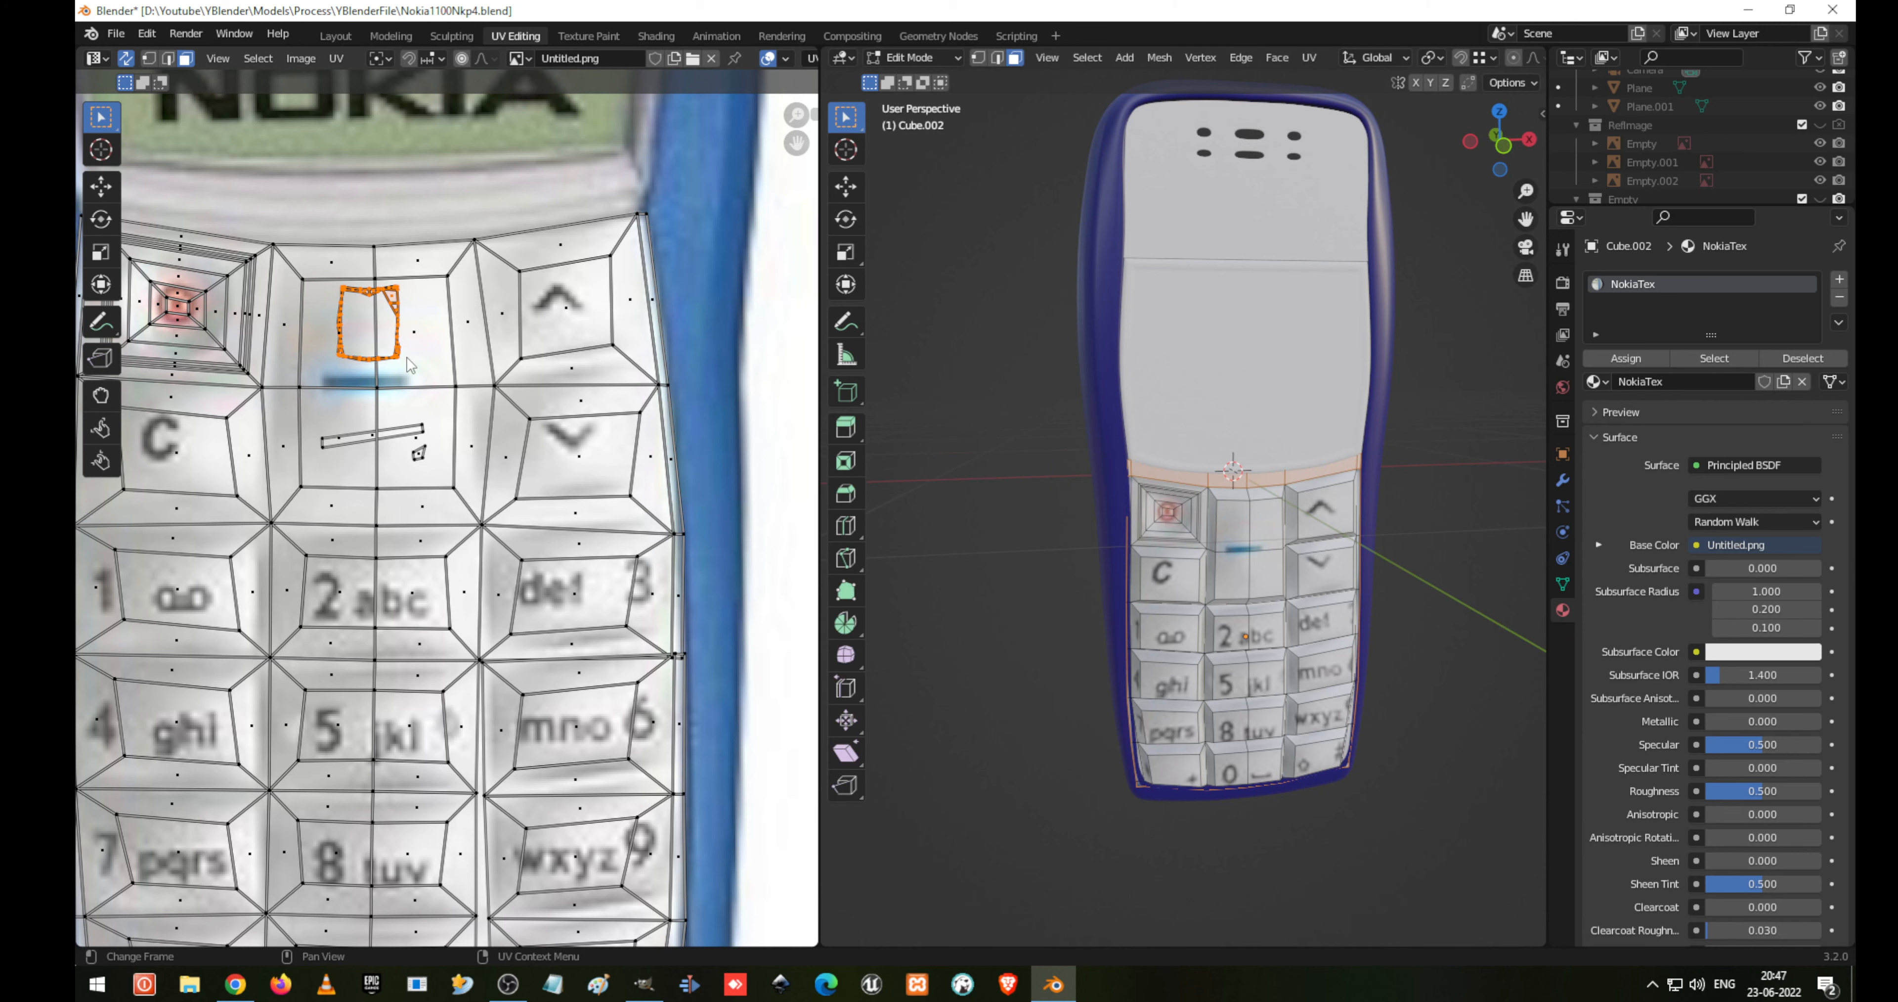
scroll(409, 363, down, 2)
key(g)
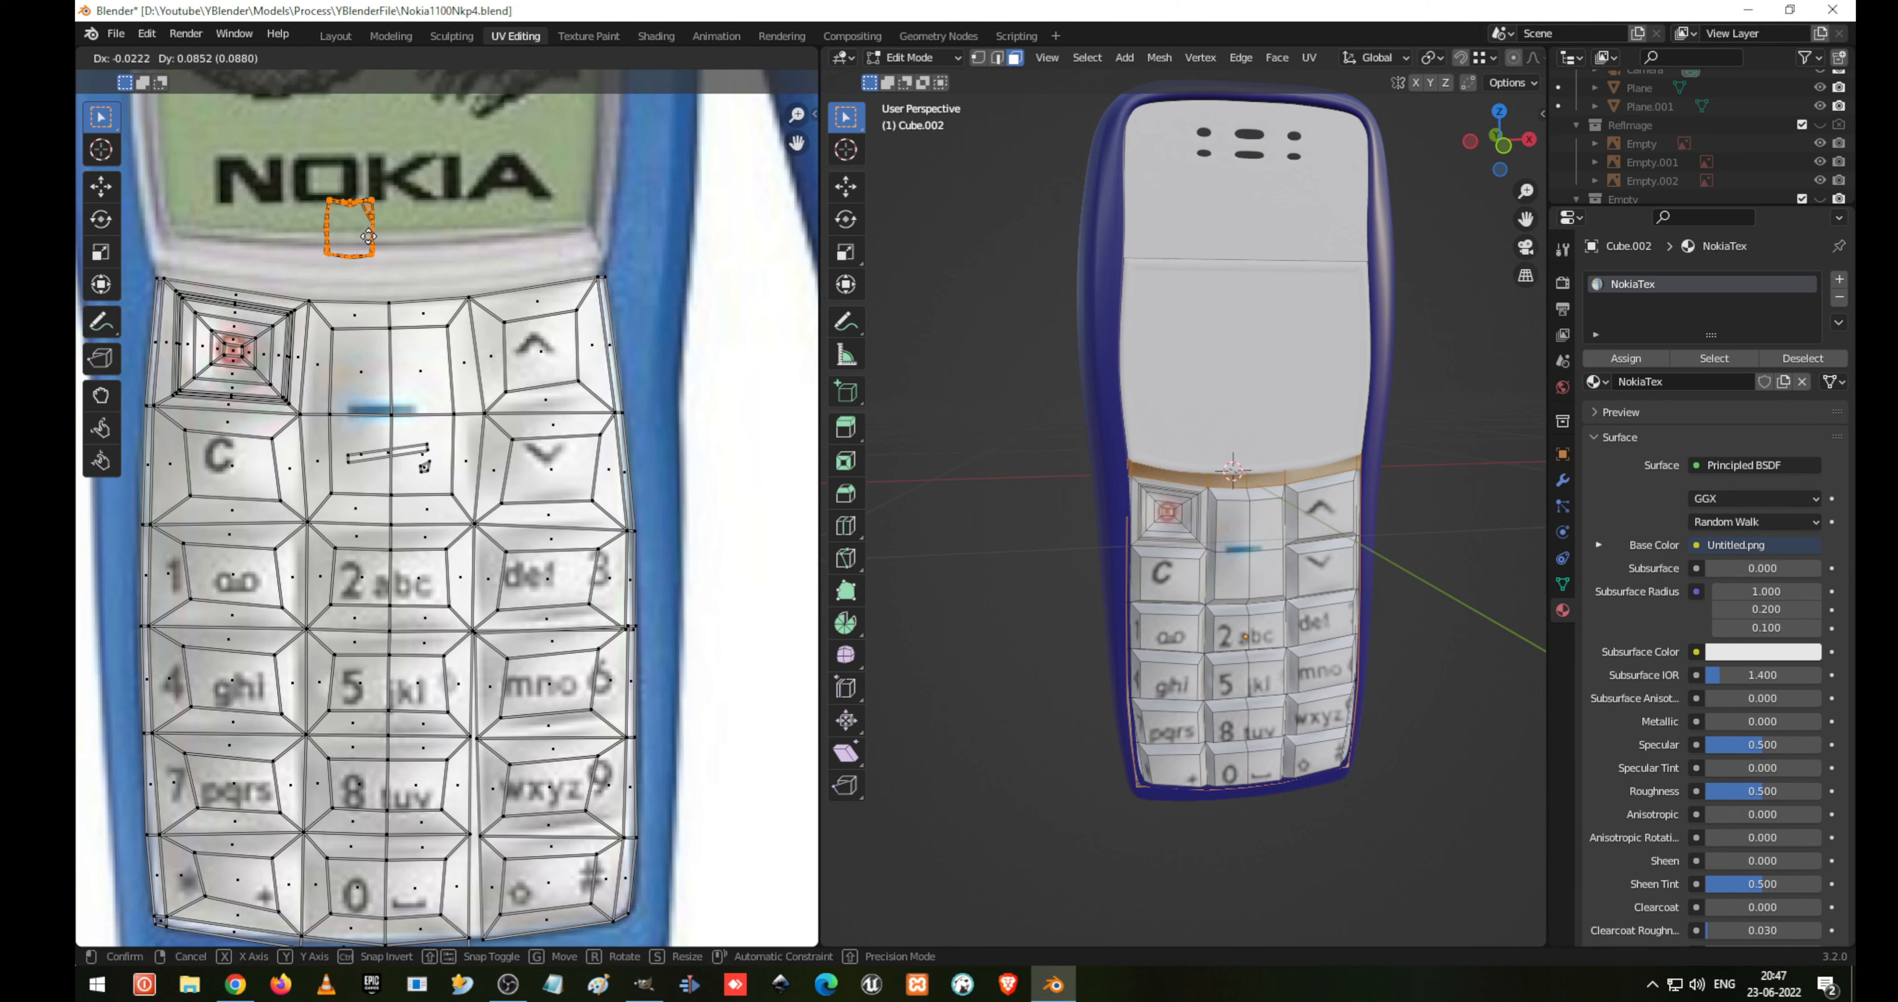
click(402, 284)
key(s)
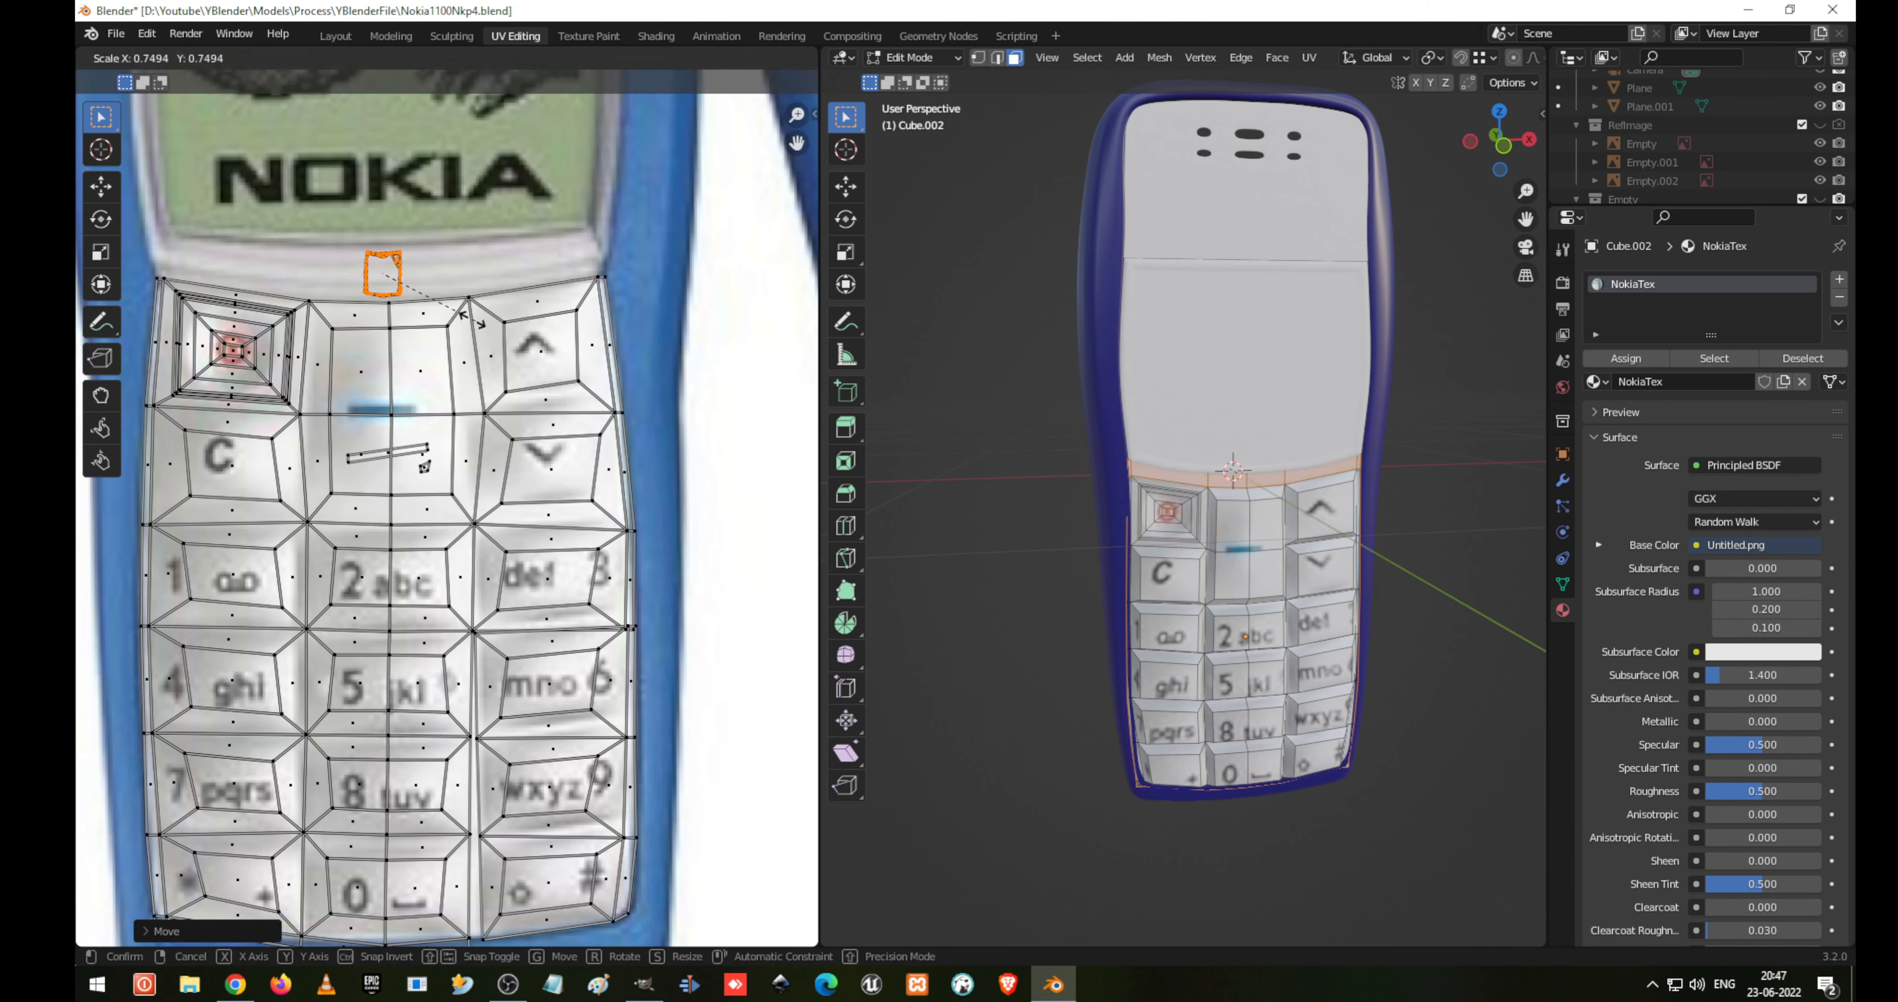
click(411, 289)
Check the recoloured strip above the keypad in Object Mode against the bezel in the reference picture
key(Tab)
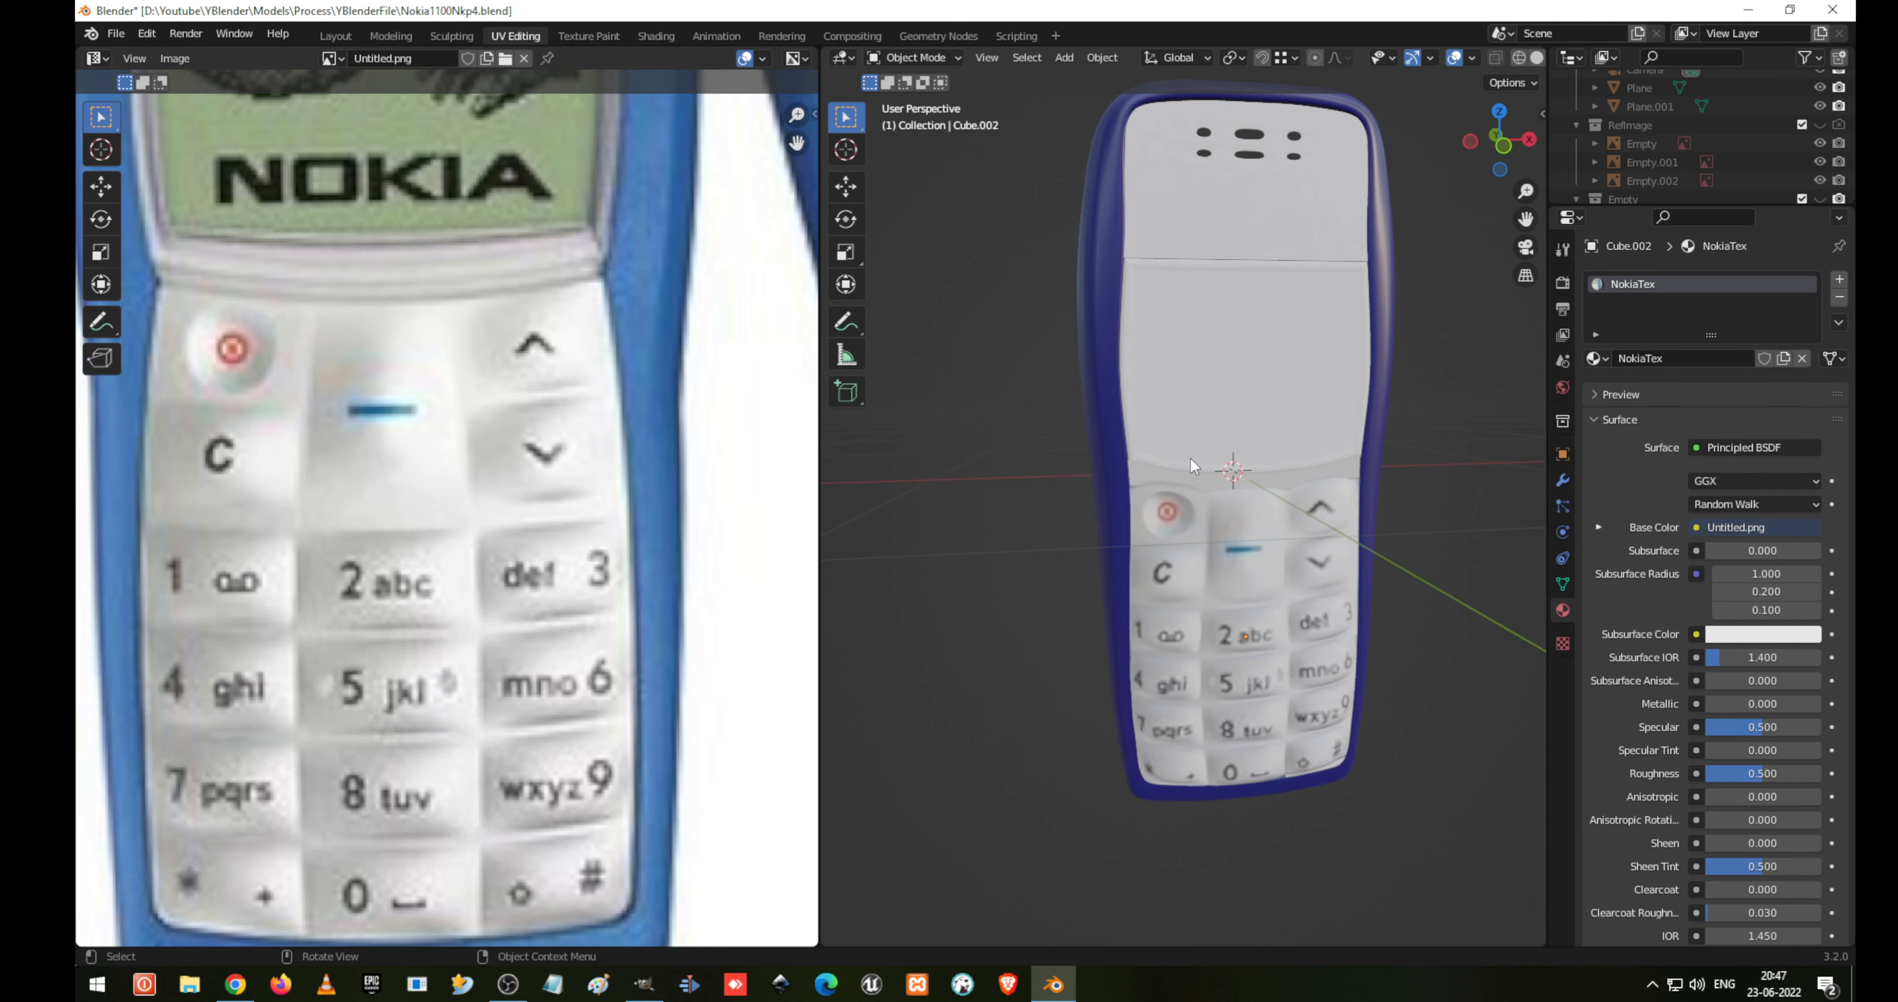
middle_drag(1223, 409, 1153, 437)
scroll(1278, 417, up, 5)
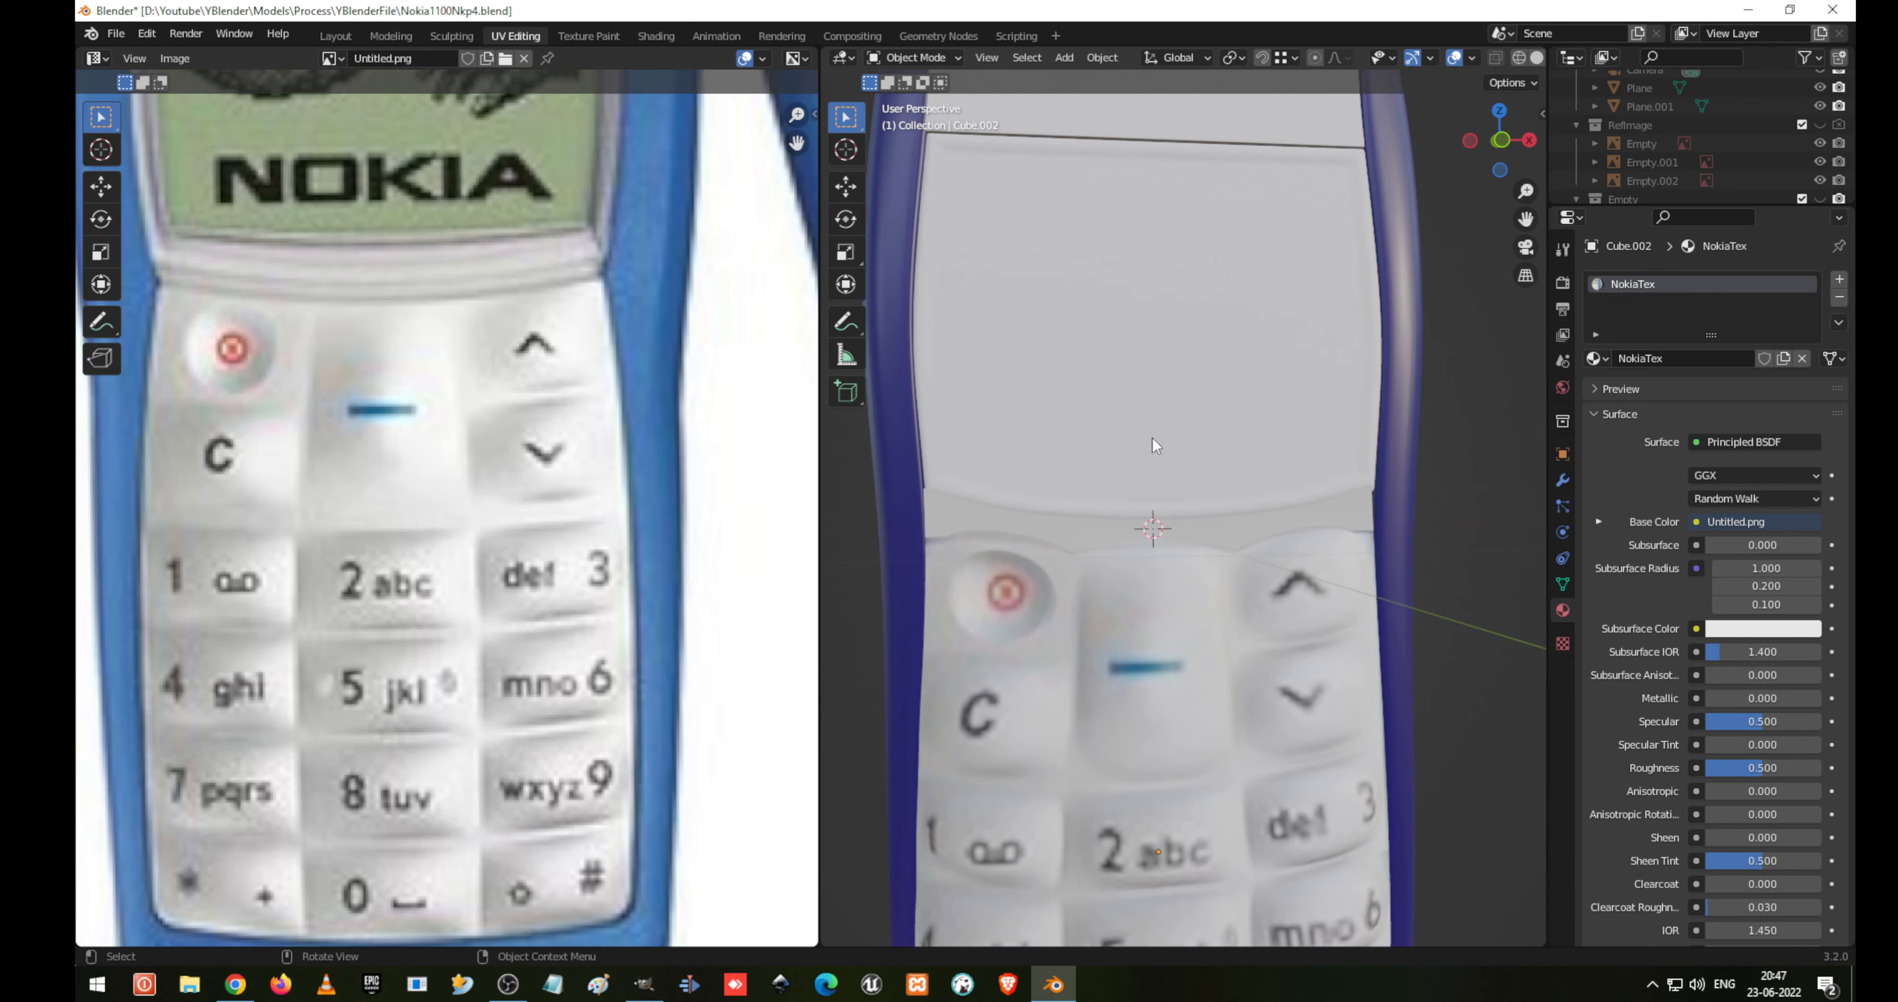
scroll(376, 286, down, 1)
scroll(381, 287, down, 1)
scroll(381, 290, down, 1)
middle_drag(403, 260, 426, 498)
scroll(1024, 275, down, 4)
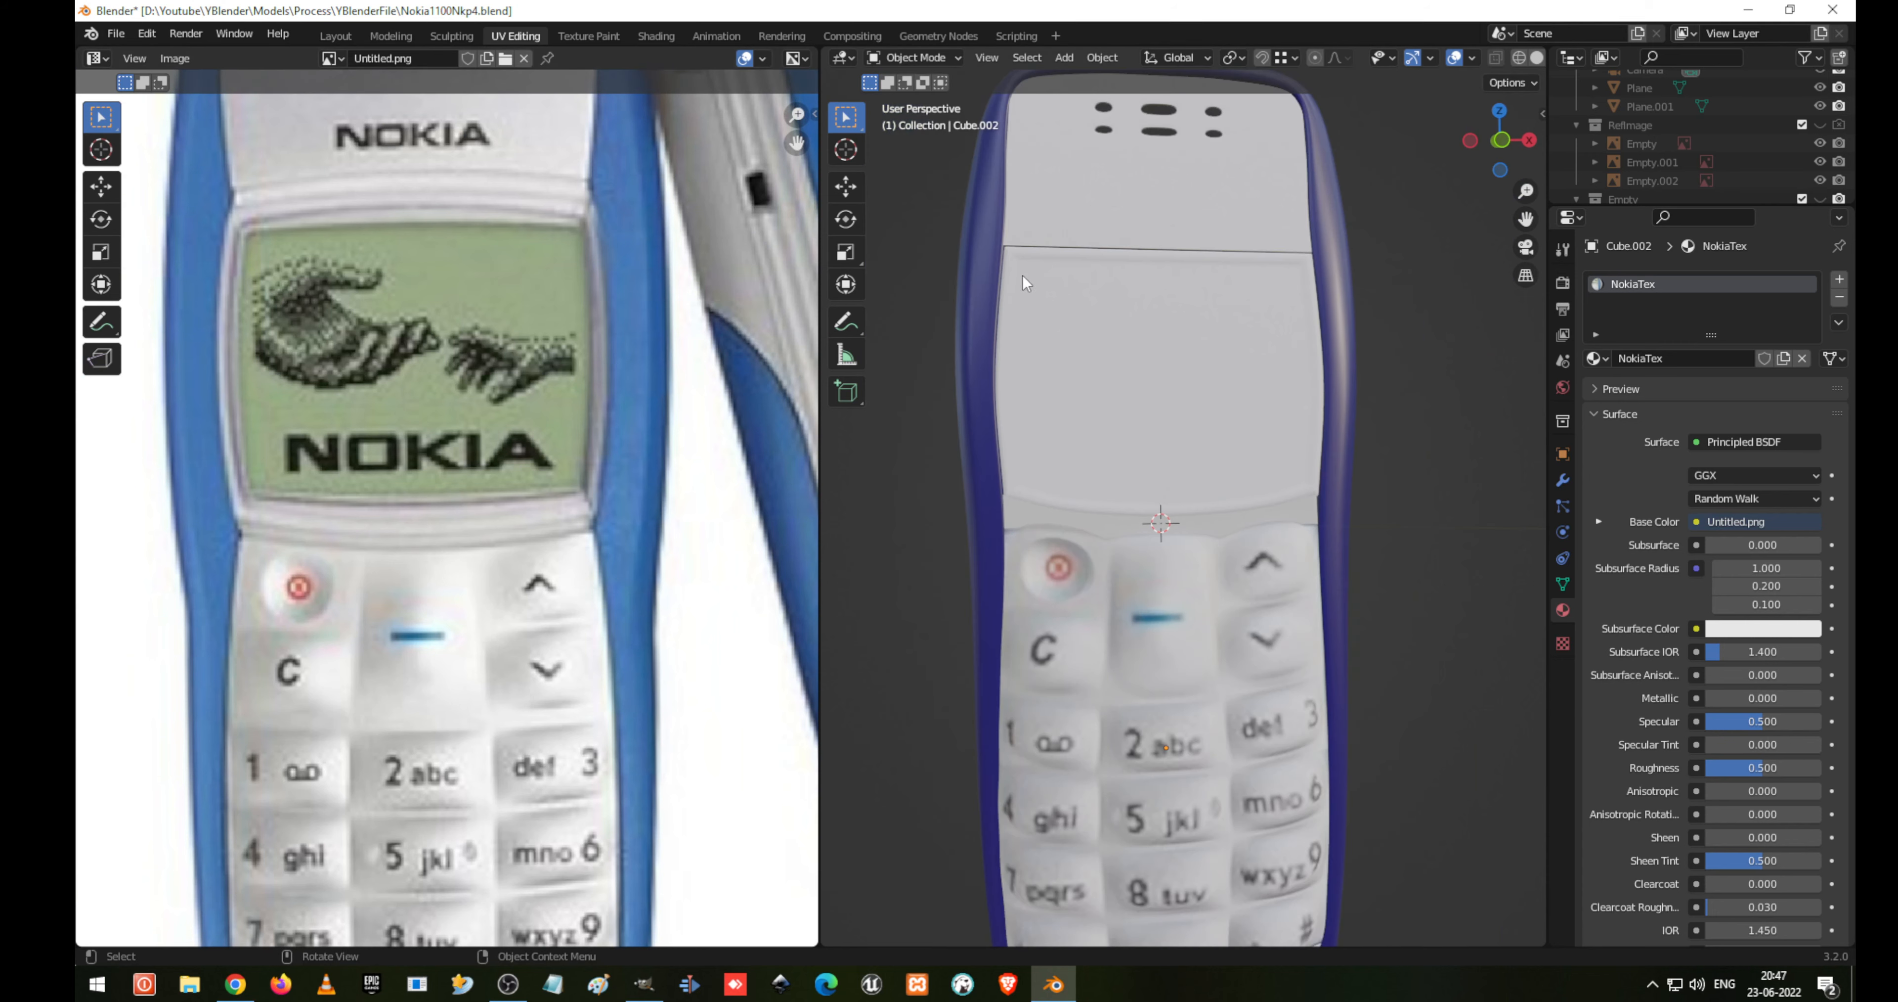
Select the upper front panel, view the whole phone, and inspect the keypad's lower border beneath the # key
click(985, 331)
scroll(986, 331, down, 3)
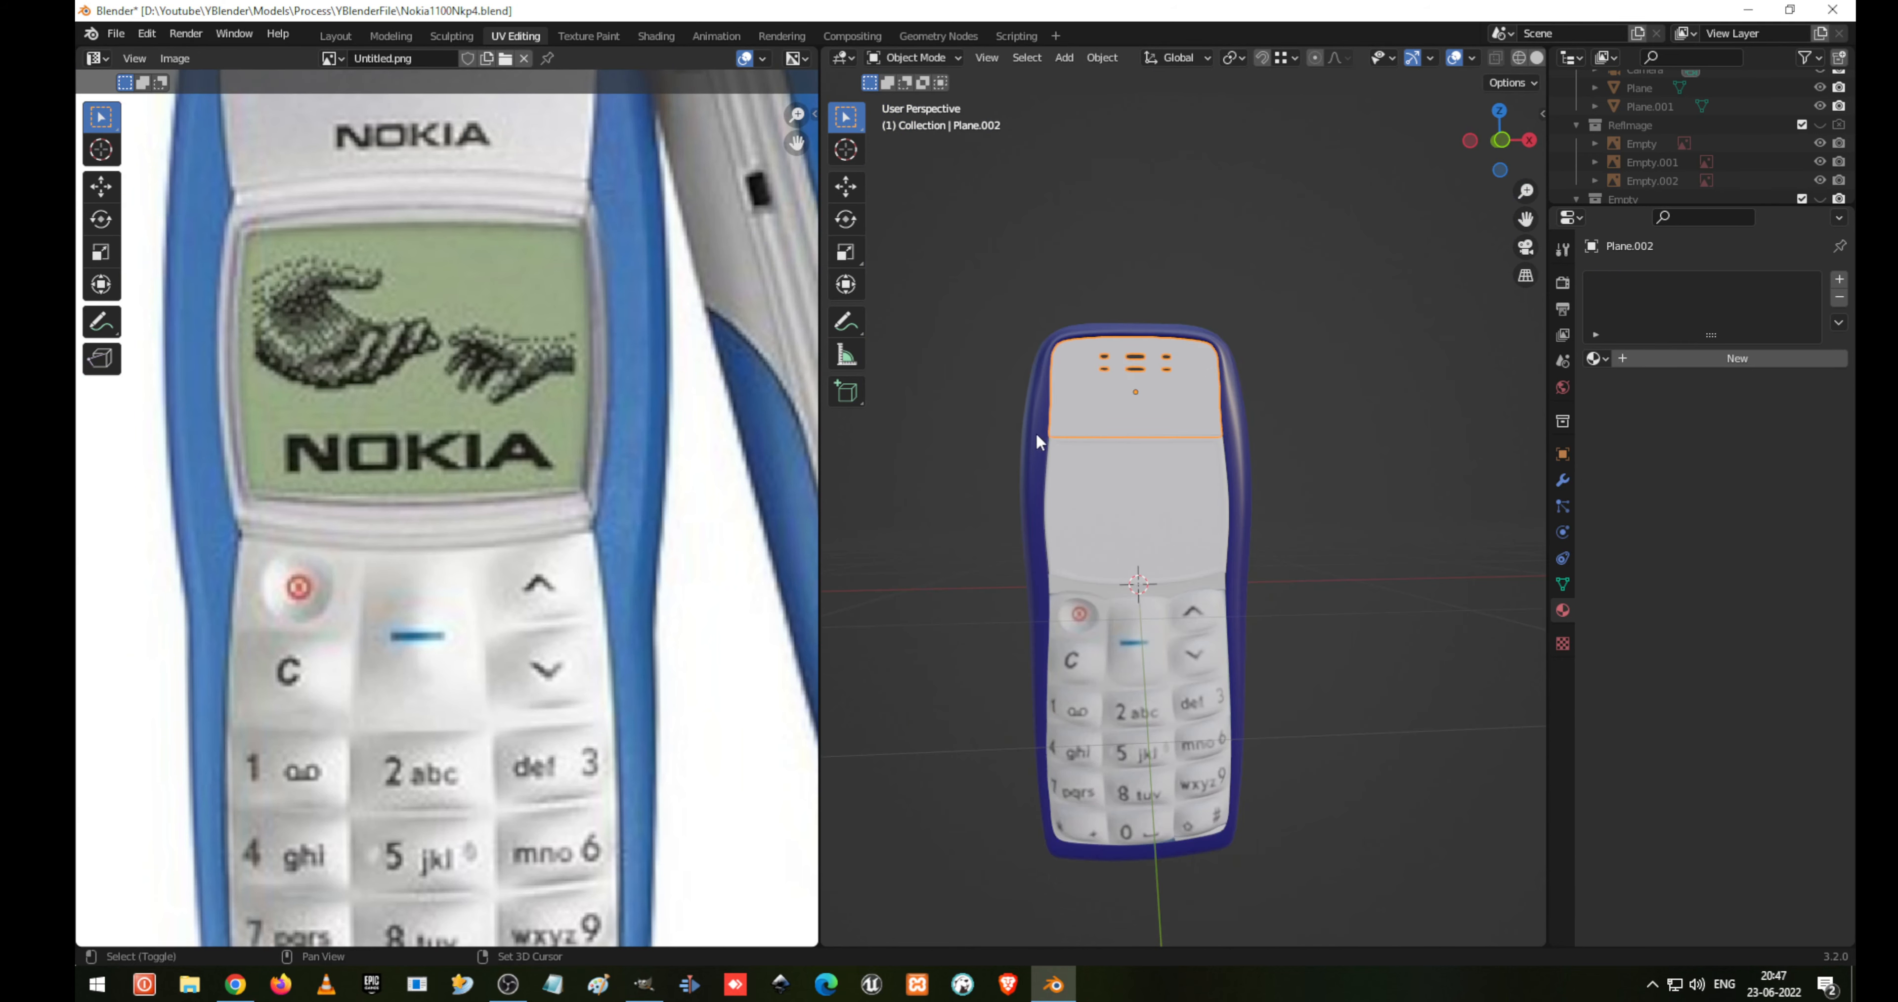
shift+middle_drag(1109, 545, 1047, 470)
scroll(1065, 514, up, 5)
mouse_move(999, 413)
middle_down()
mouse_move(1055, 406)
mouse_move(1017, 416)
middle_up()
scroll(1015, 434, down, 5)
shift+middle_drag(1023, 442, 967, 400)
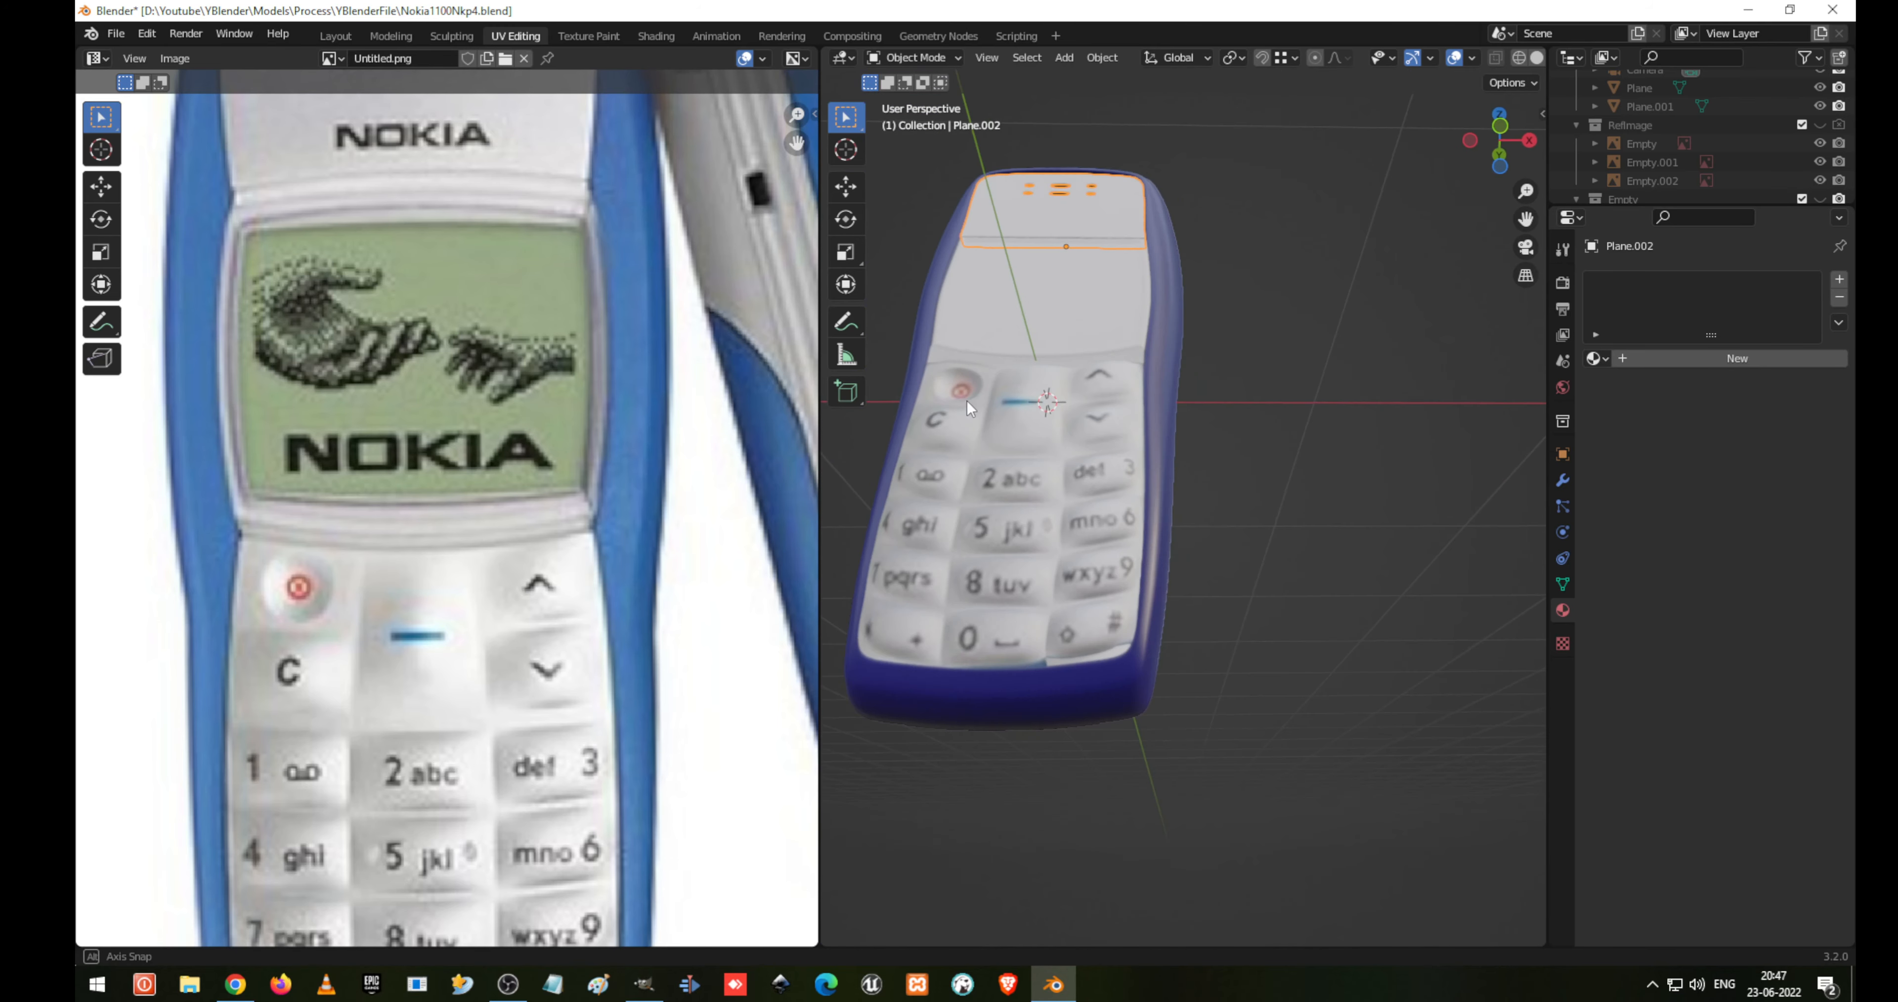
scroll(1098, 526, up, 5)
mouse_move(1010, 611)
middle_down()
mouse_move(988, 596)
mouse_move(1014, 589)
middle_up()
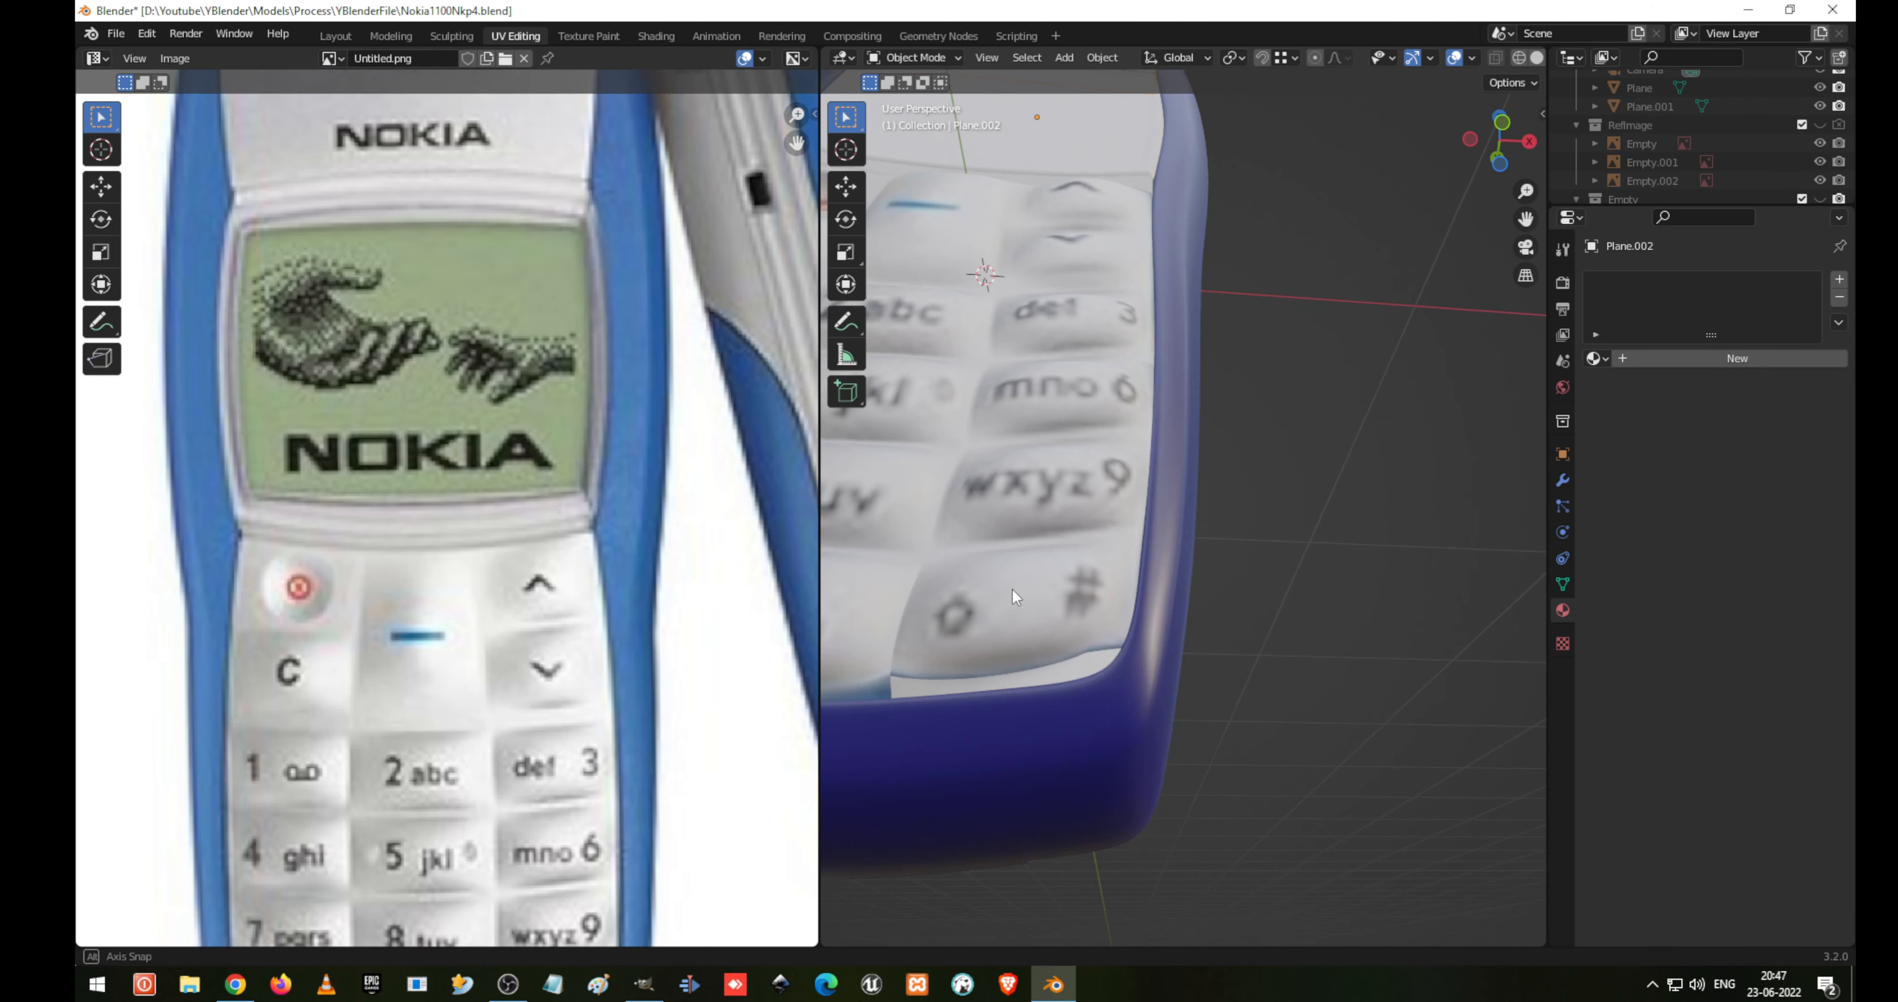
Select the two lower border UV faces on the central key and scale them down to a tiny patch
click(1017, 653)
key(Tab)
scroll(437, 680, down, 3)
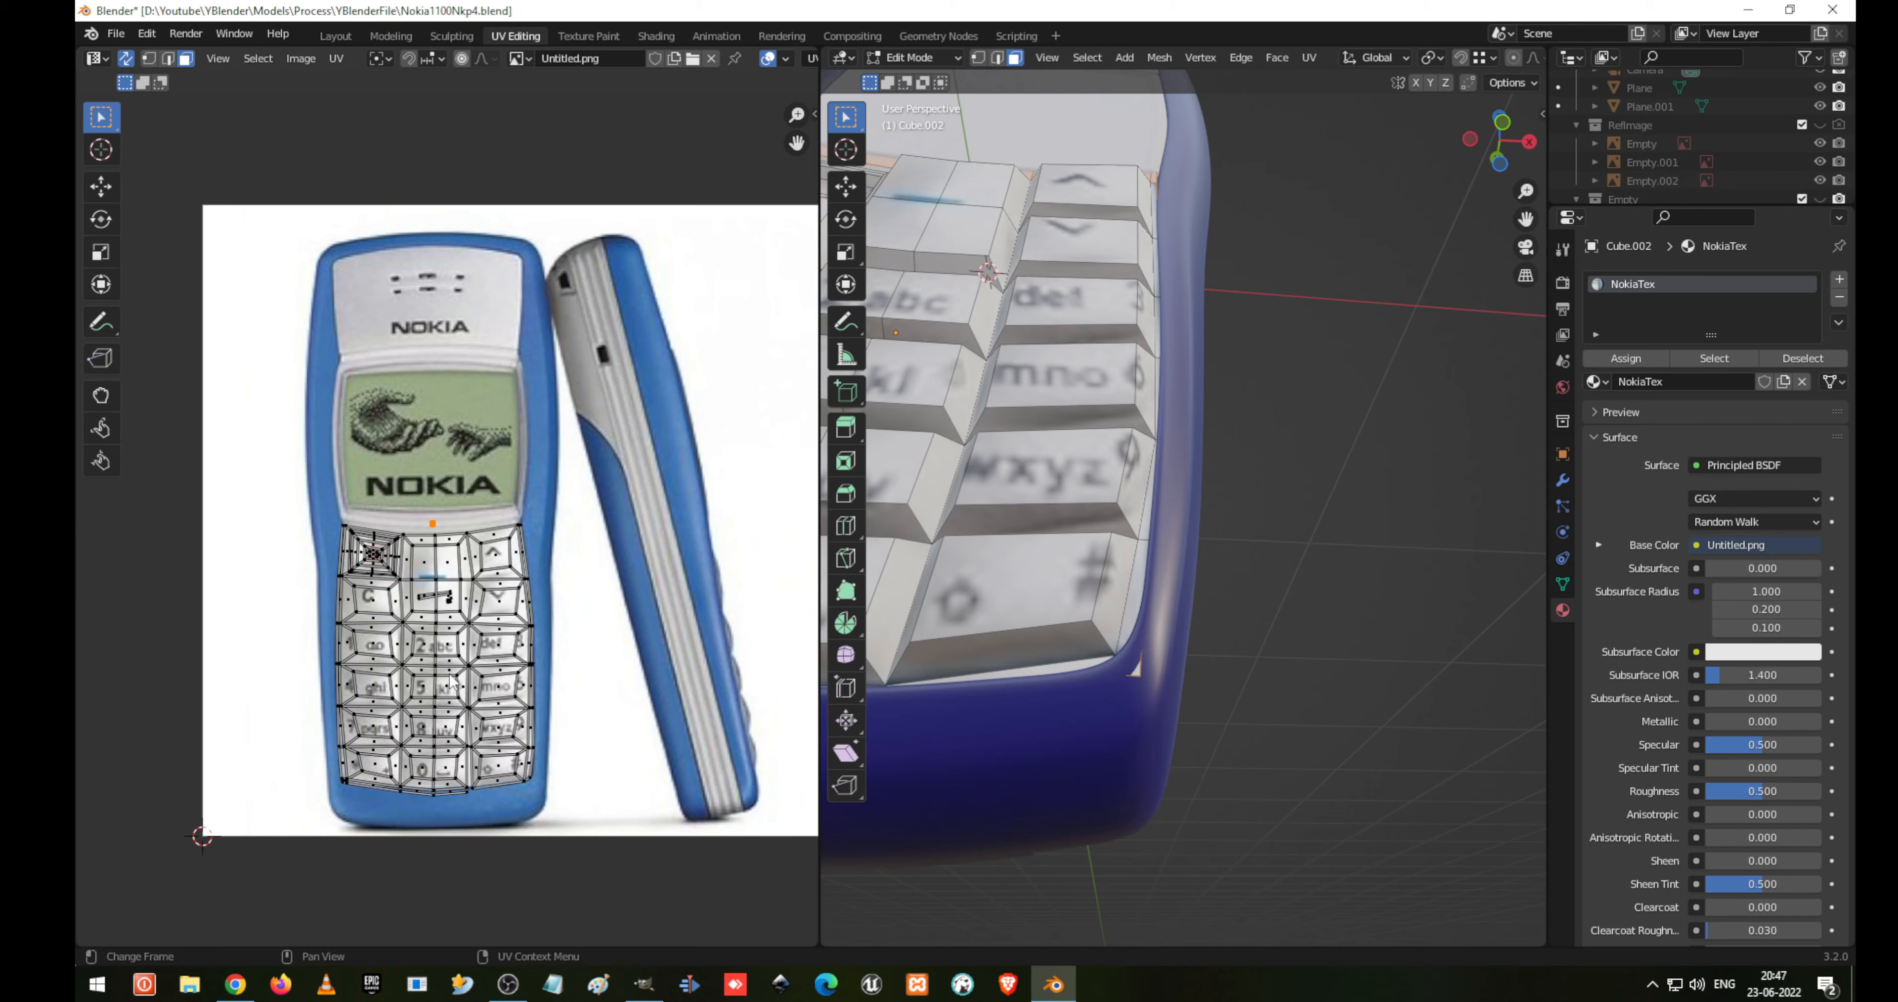
middle_drag(439, 680, 452, 567)
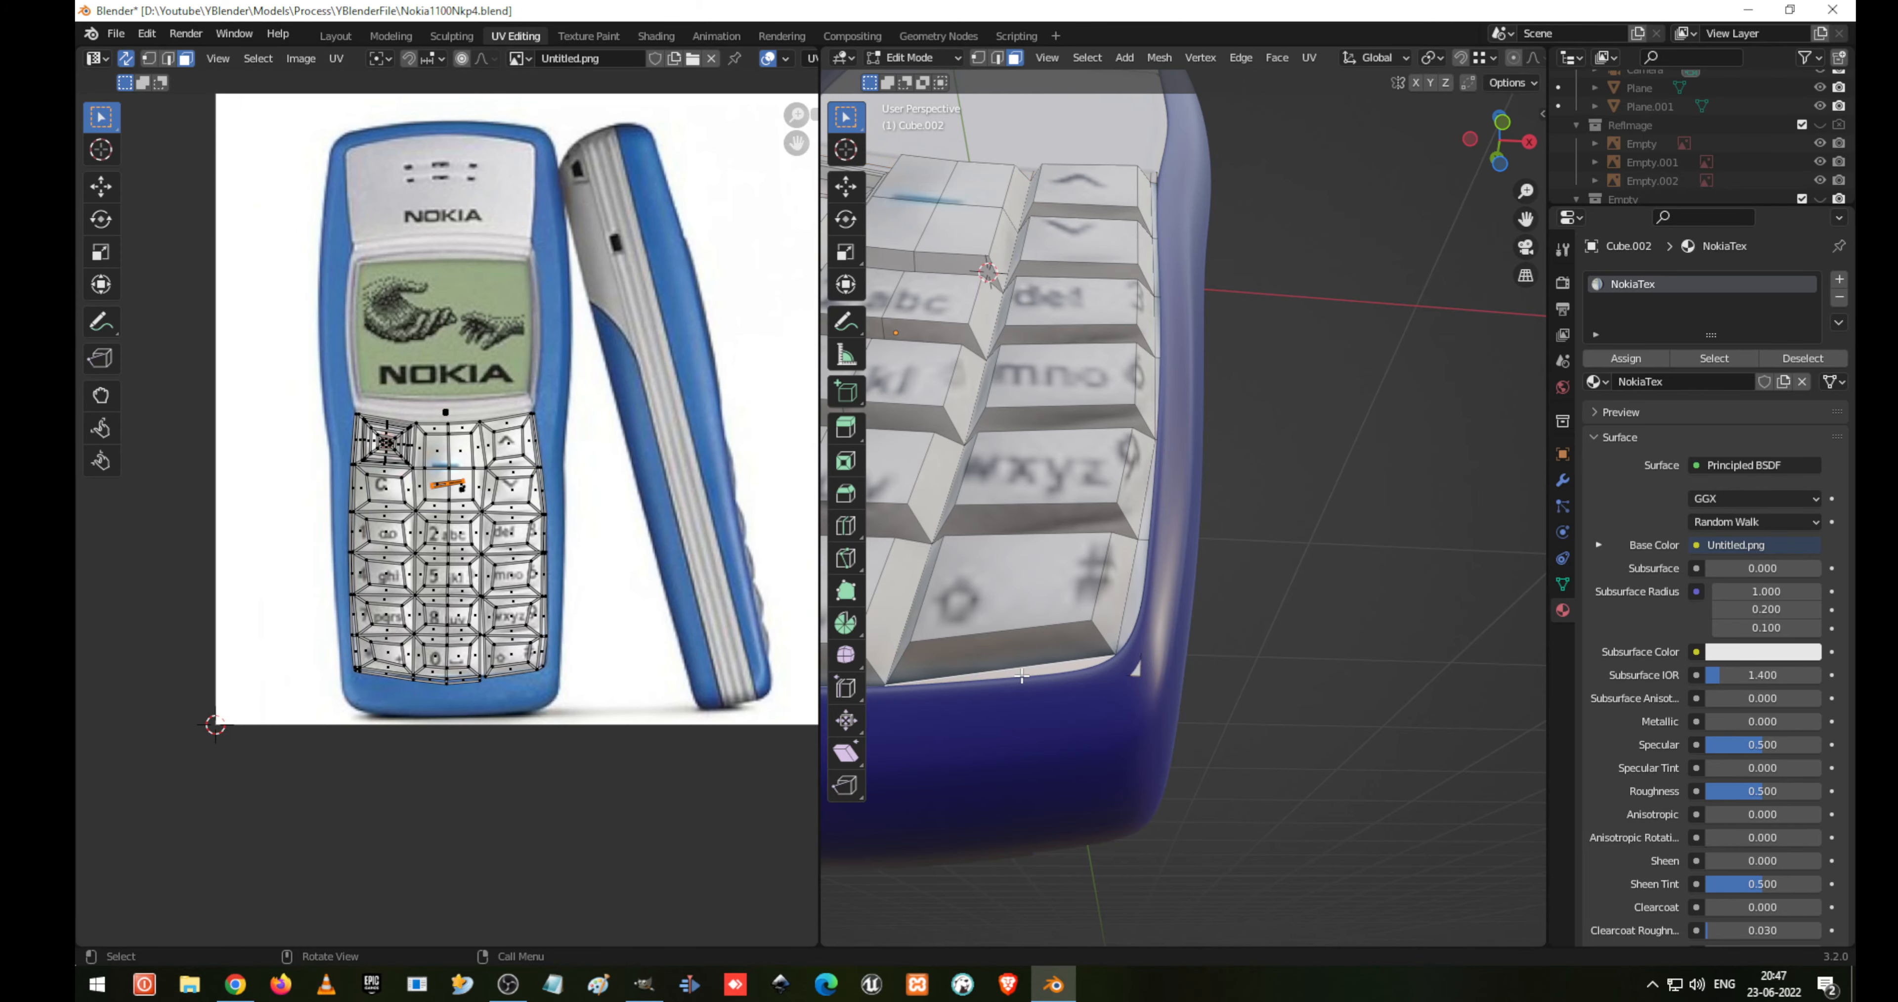
scroll(426, 599, up, 6)
scroll(499, 472, up, 2)
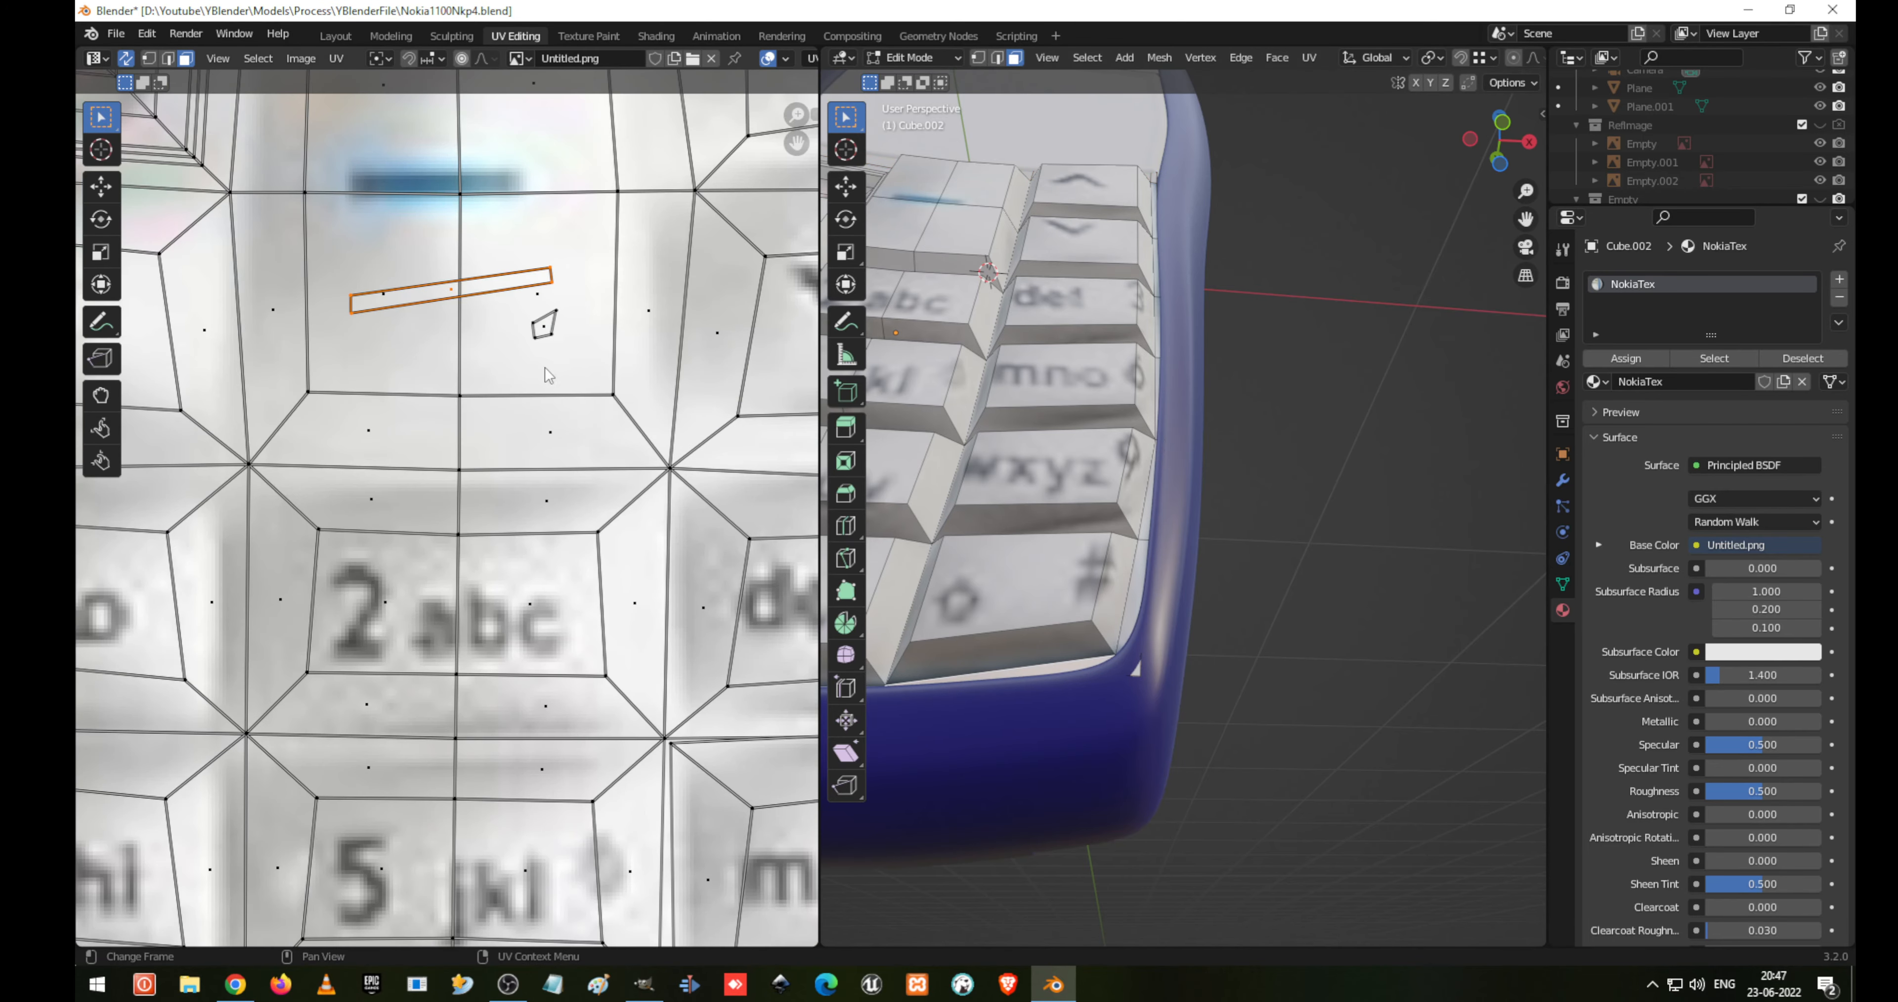
shift+click(546, 325)
key(s)
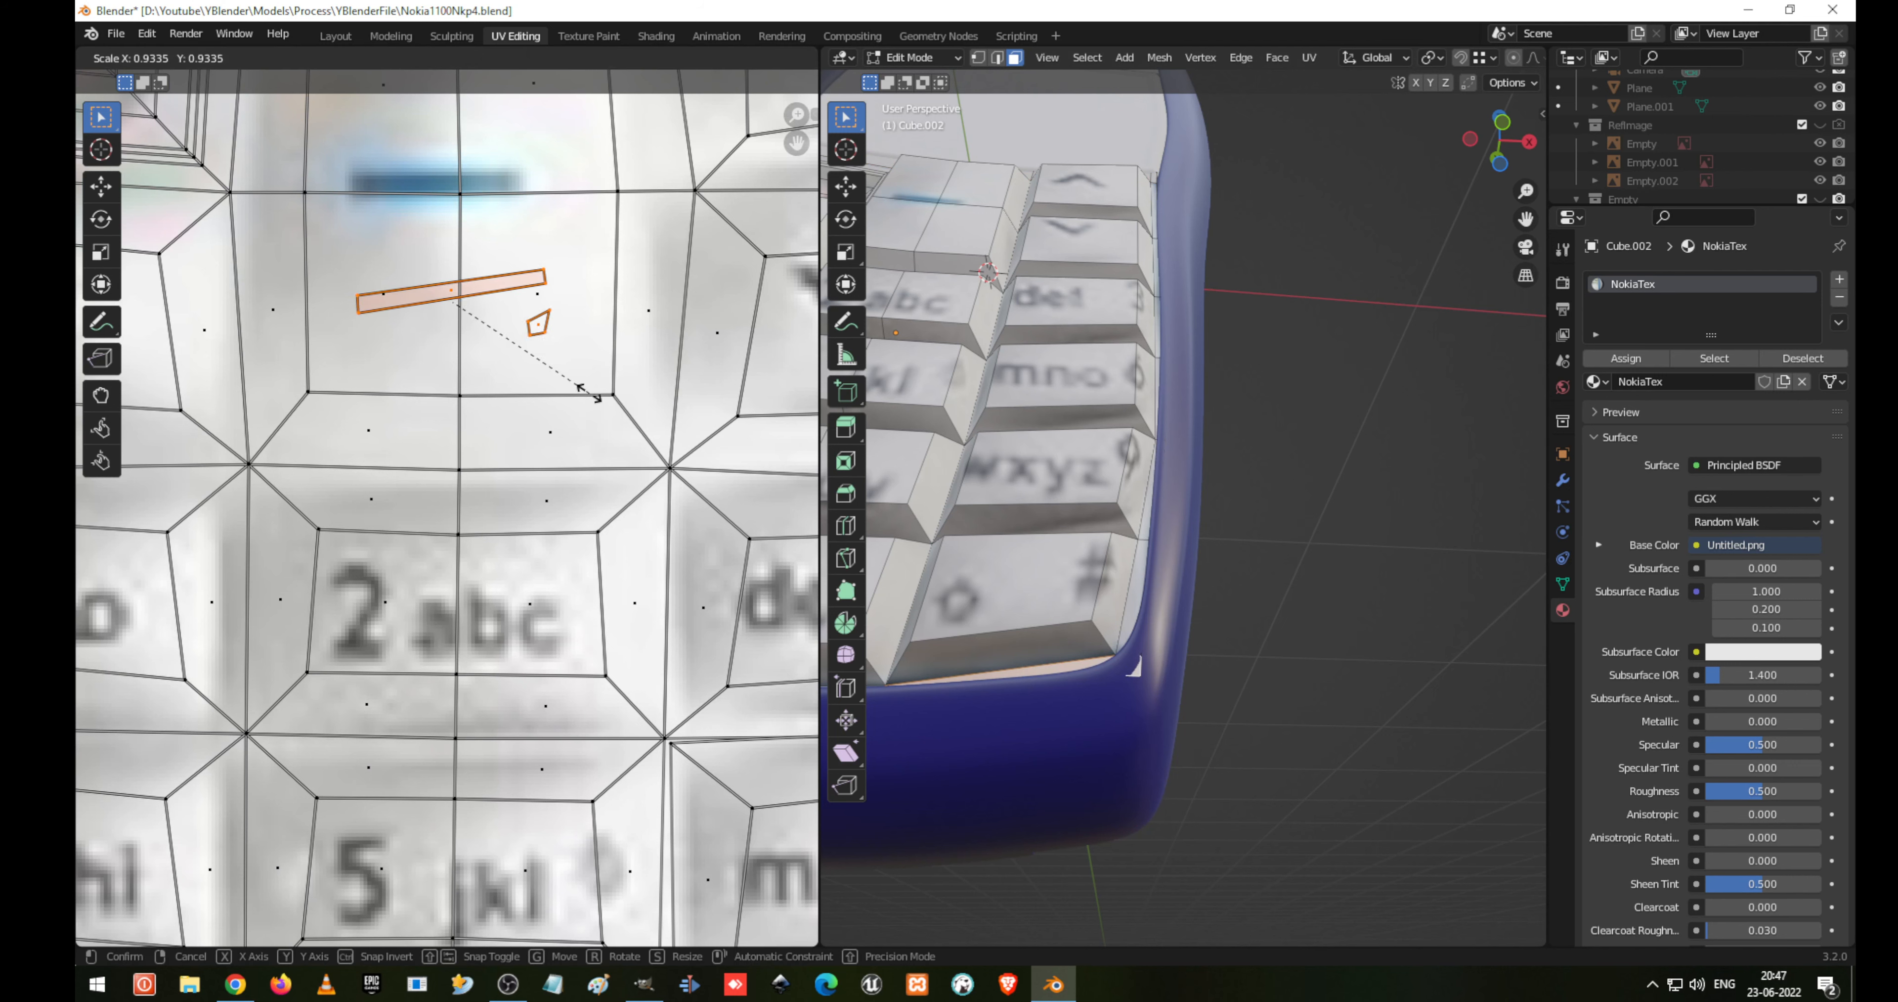
click(464, 324)
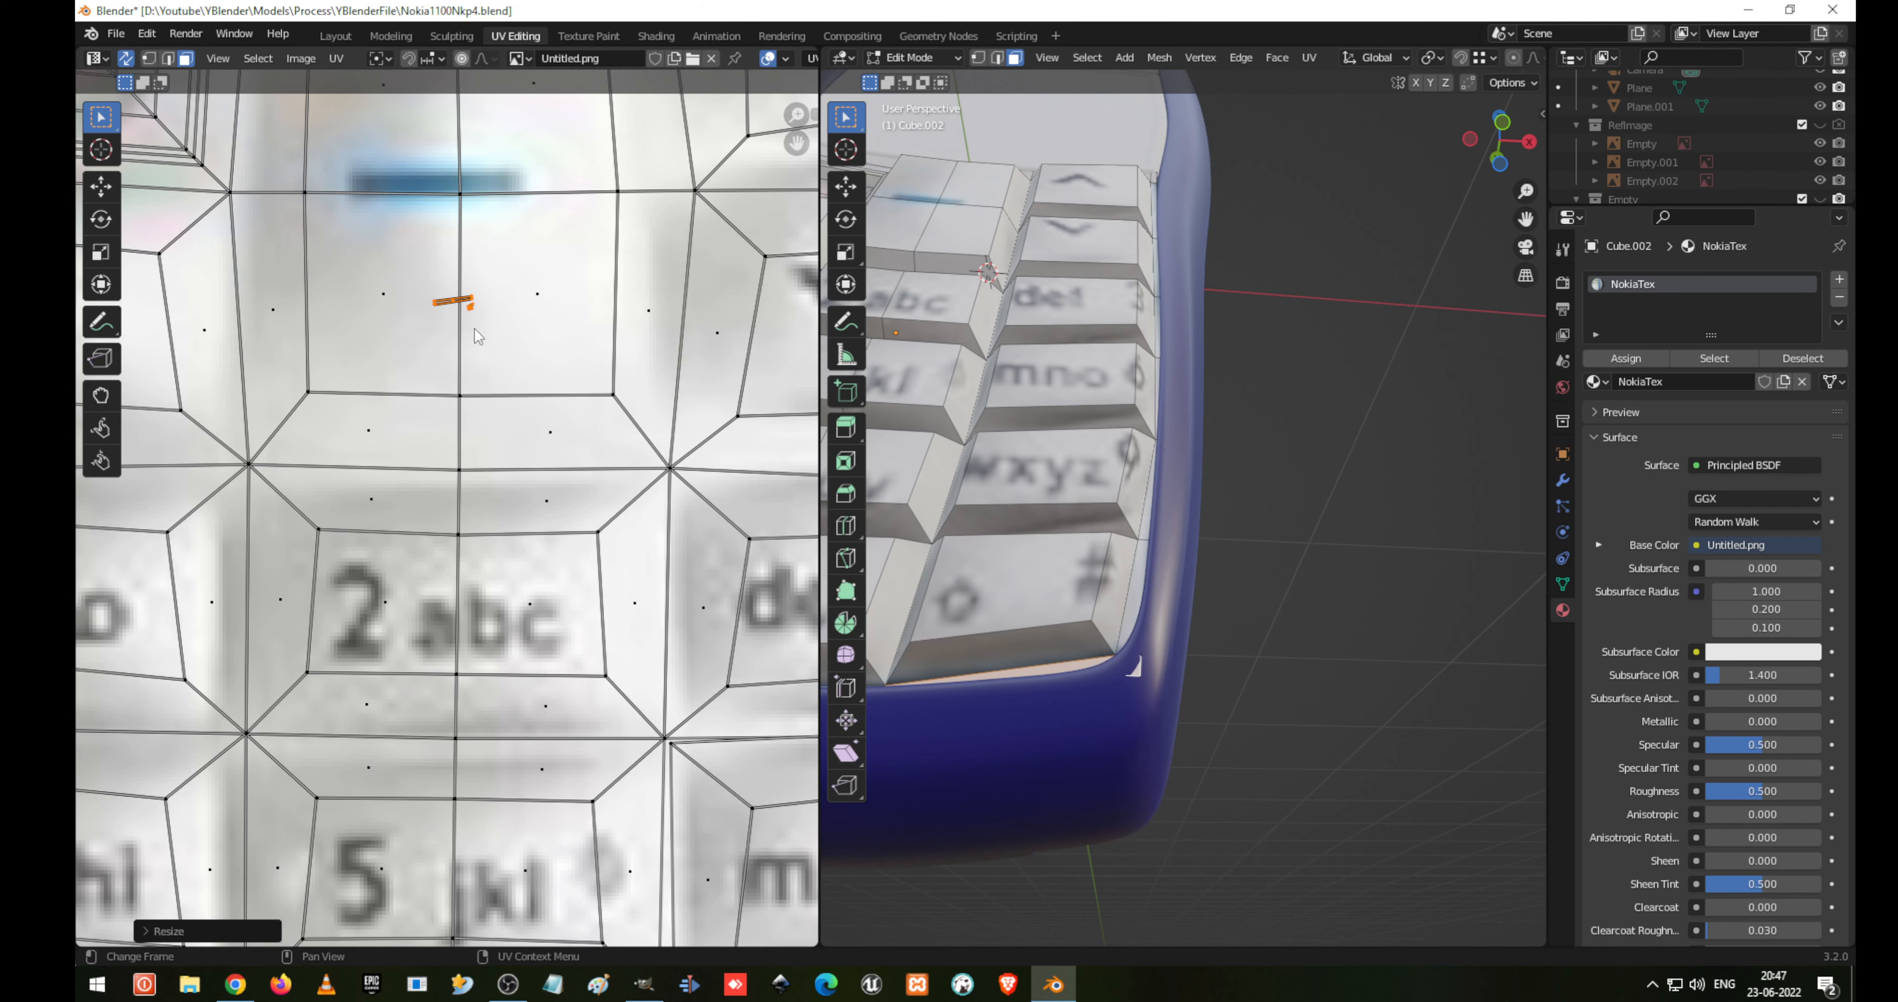
Check the lower border in Object Mode, and move its two tiny UV faces onto the plain area of the # key
scroll(1135, 615, down, 8)
key(Tab)
middle_drag(1135, 609, 1158, 675)
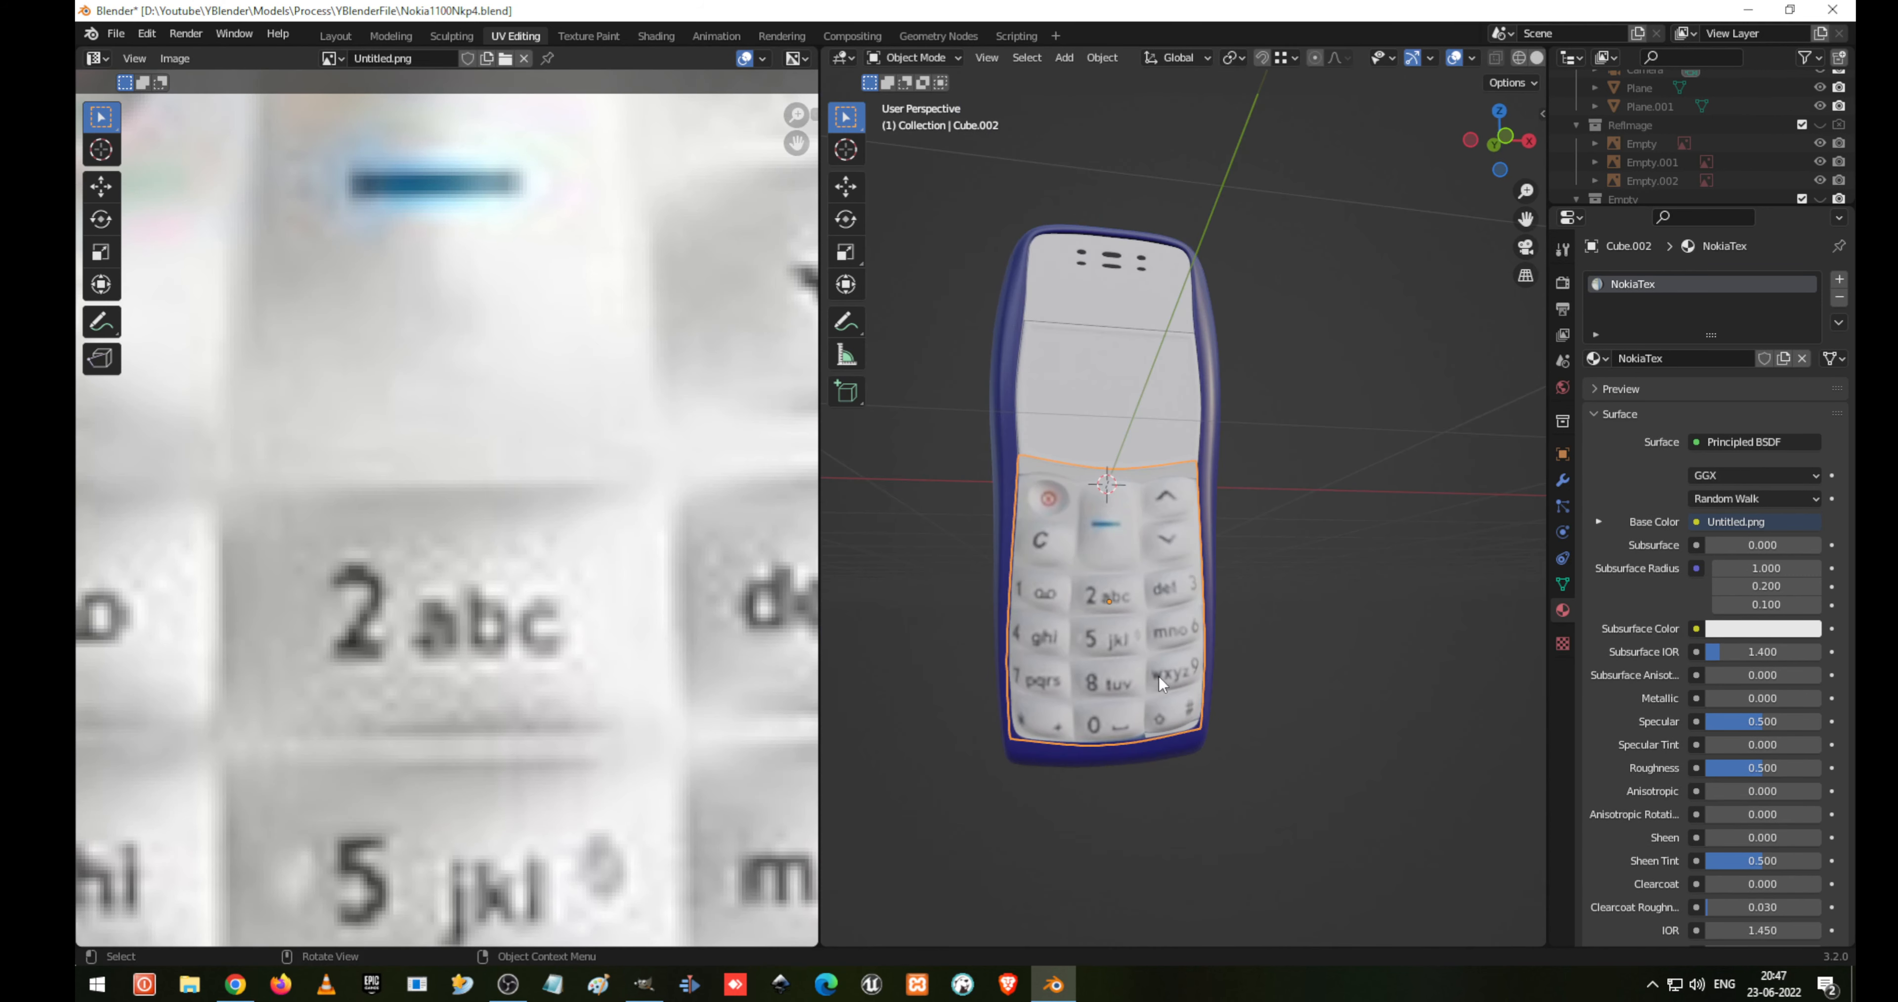
scroll(693, 553, down, 3)
key(Tab)
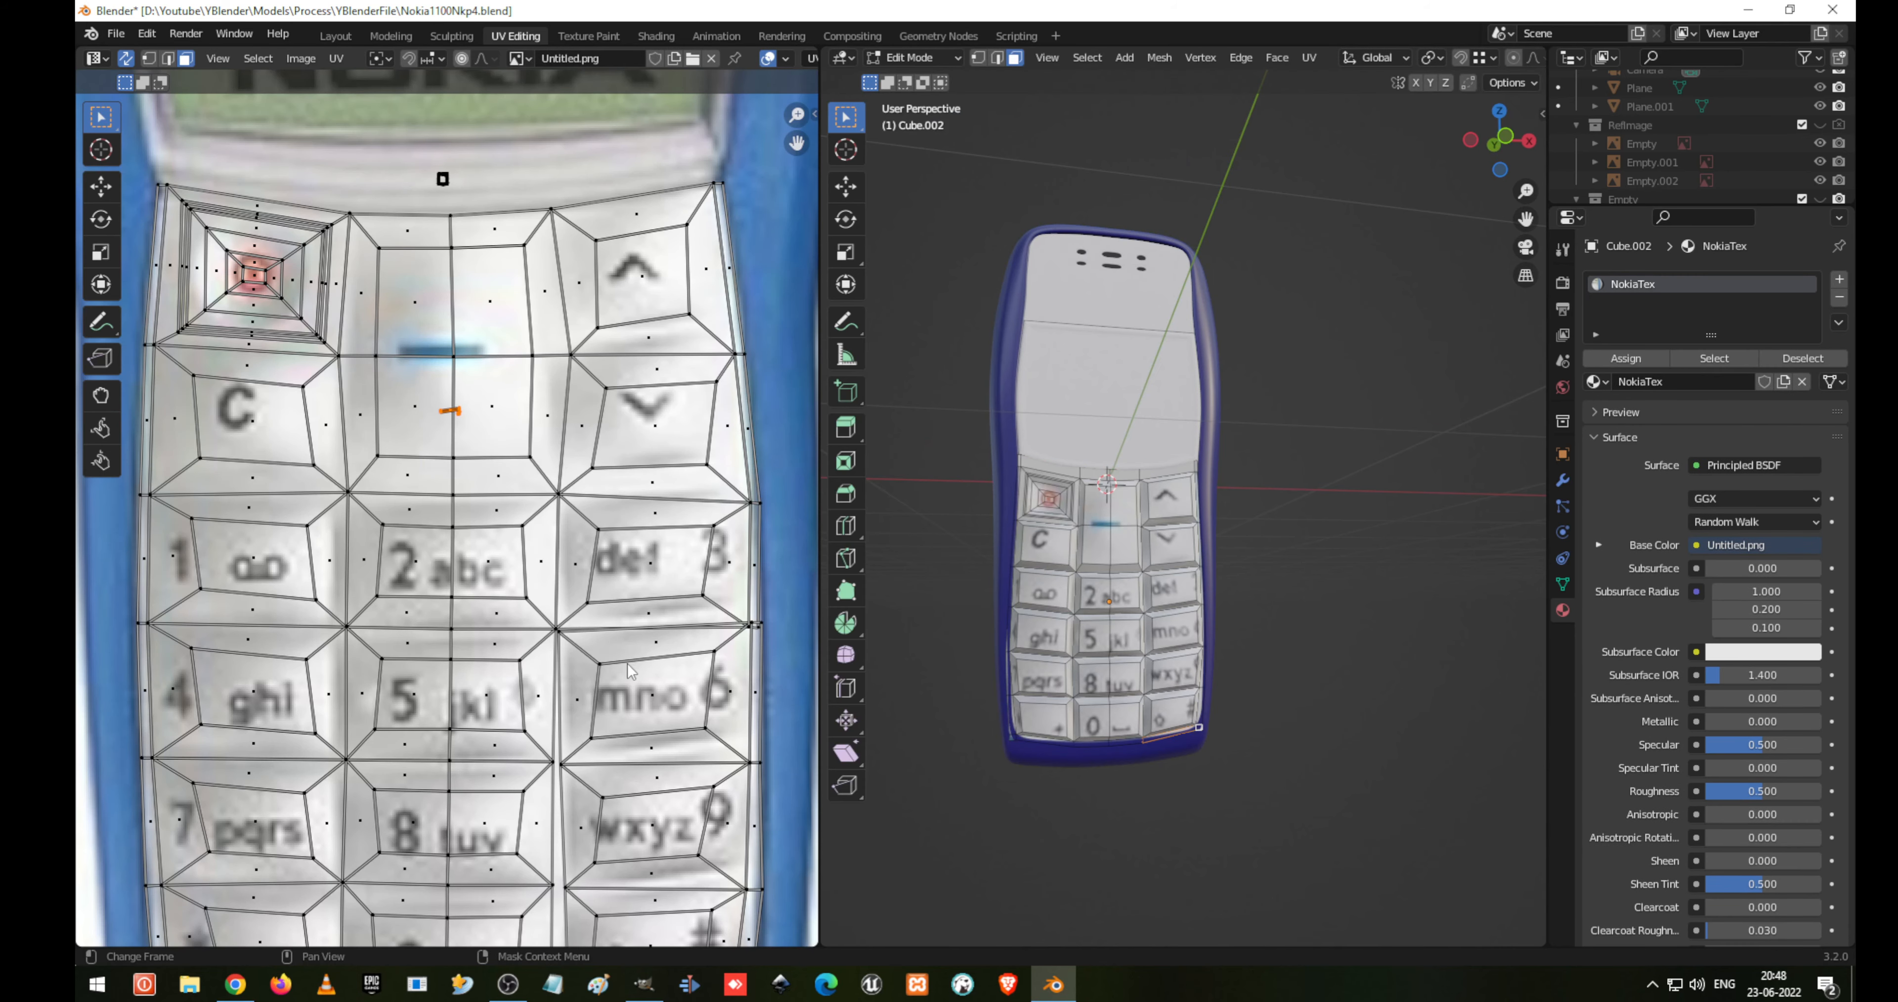
middle_drag(594, 647, 497, 348)
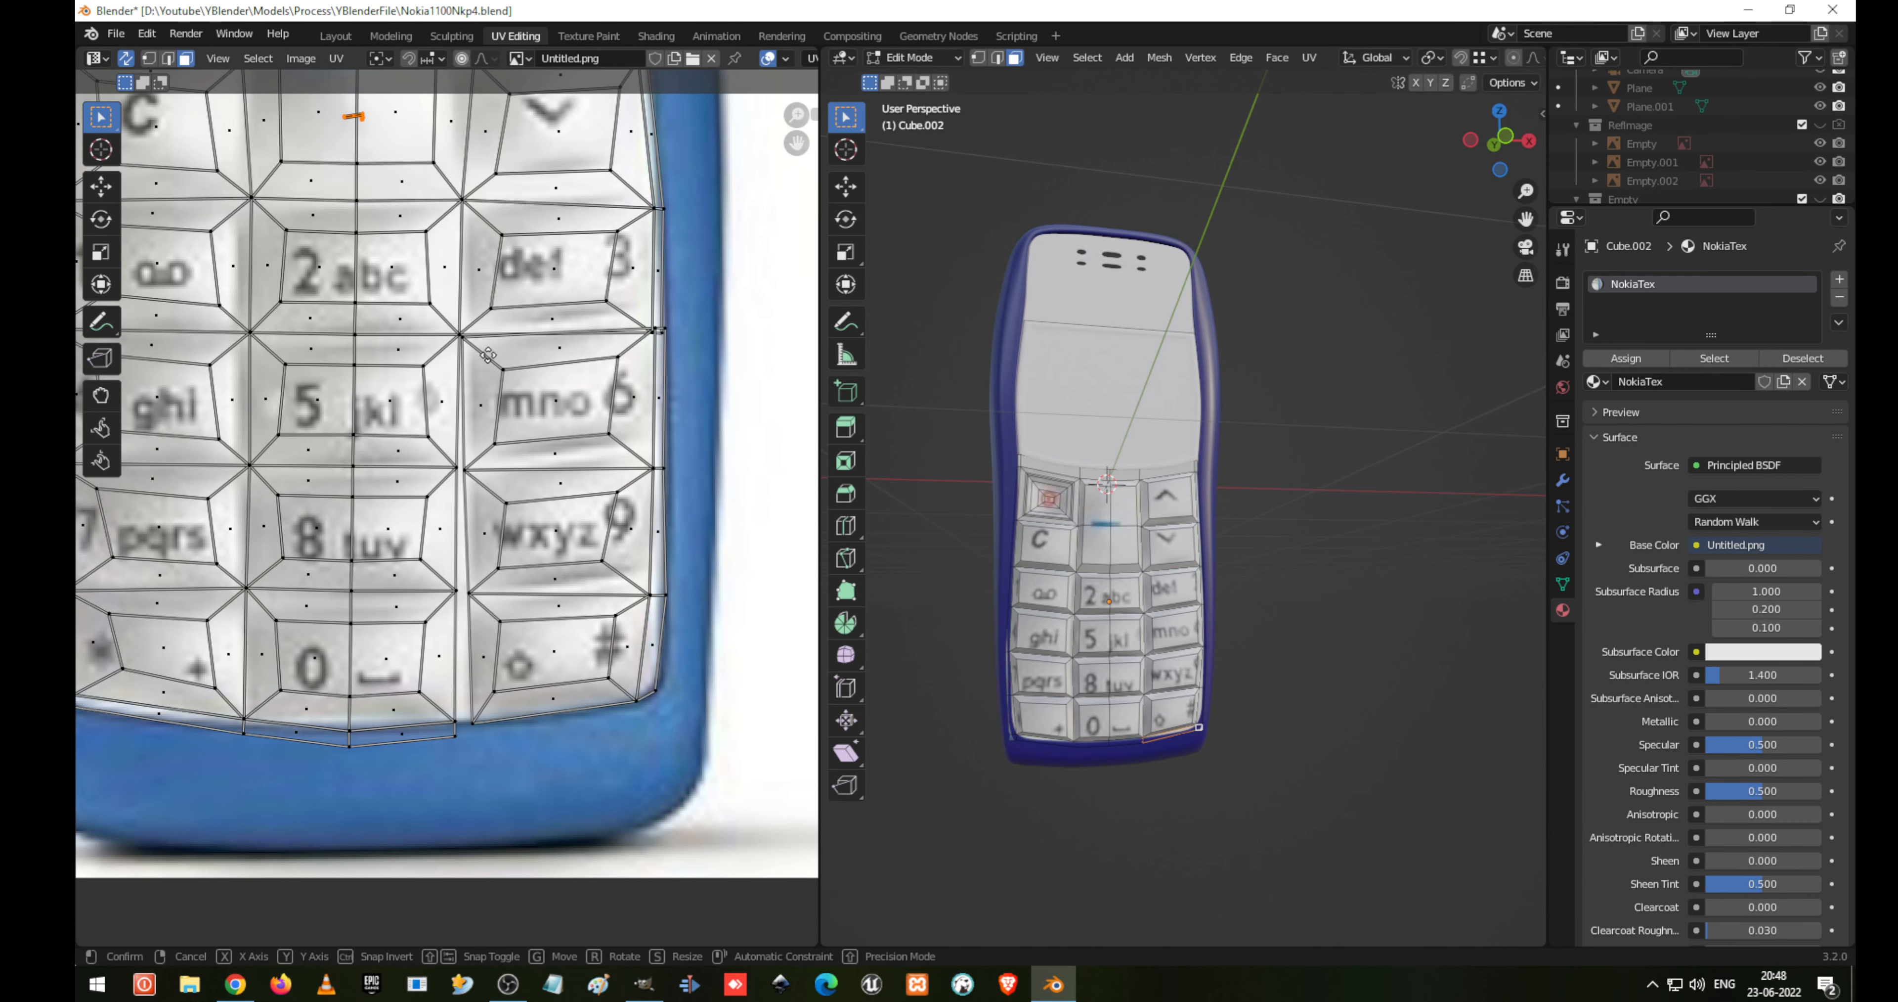
key(g)
click(685, 874)
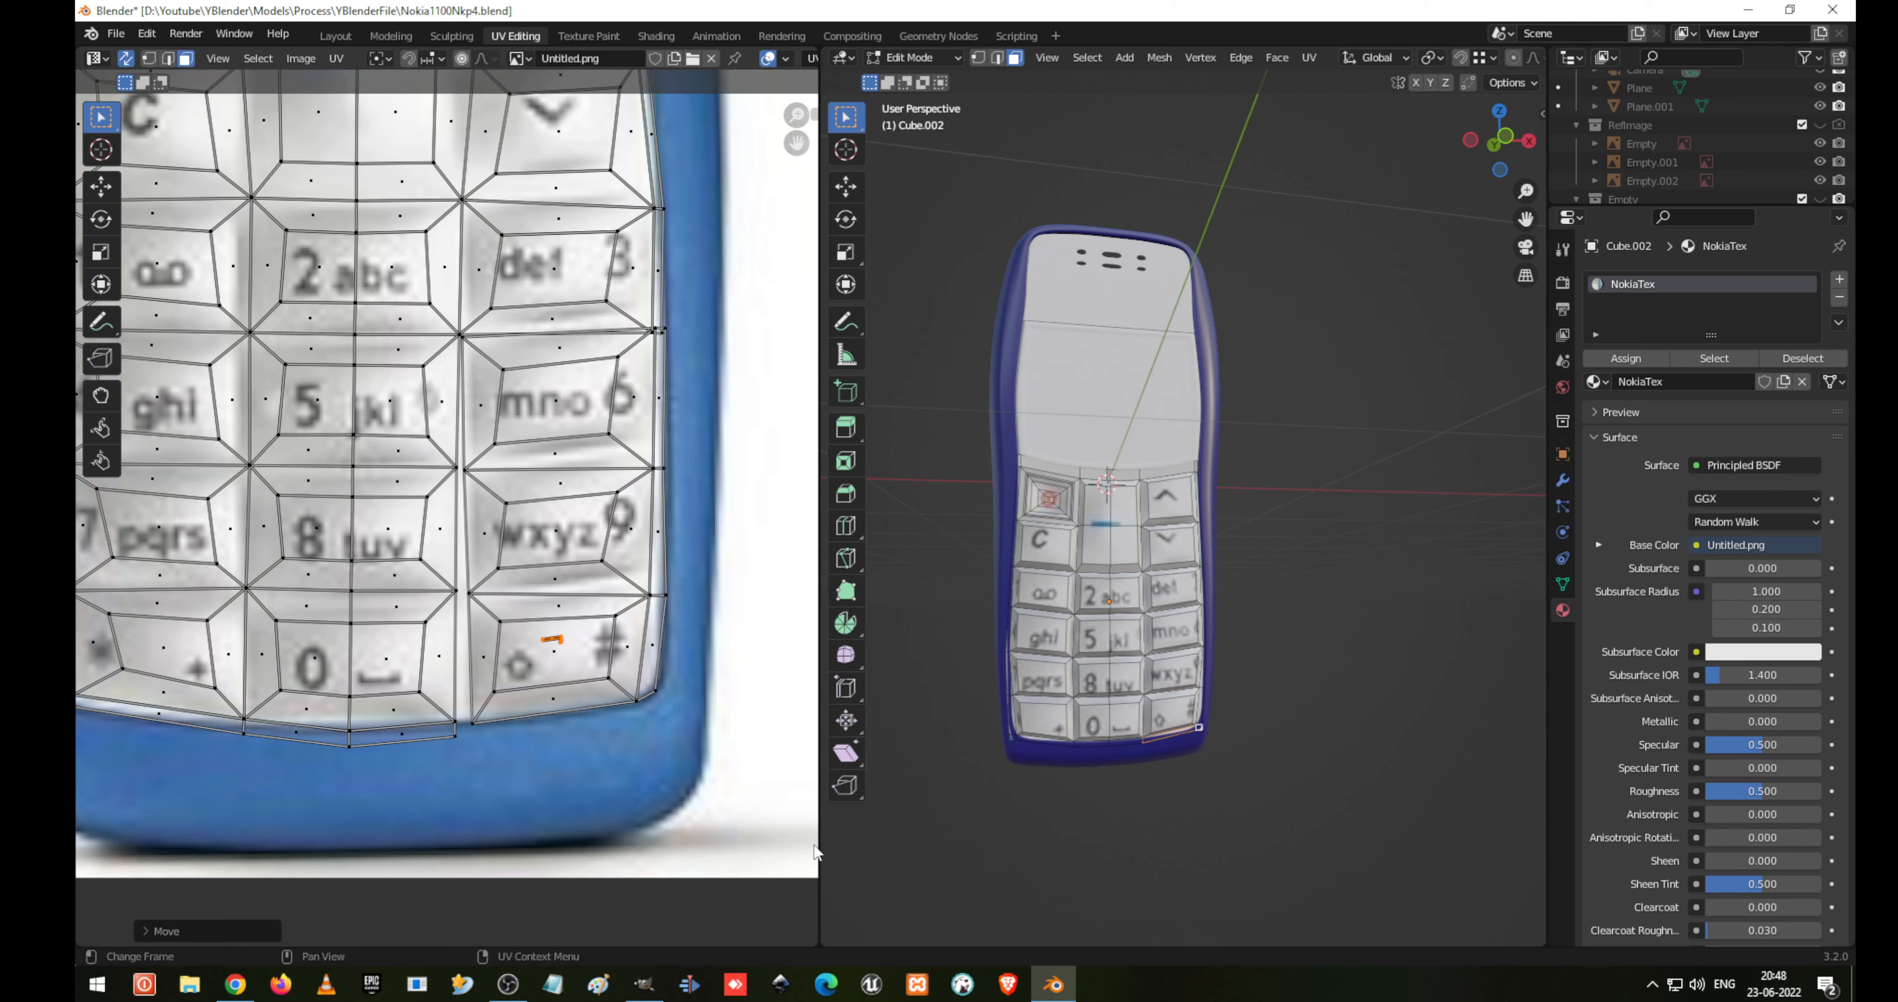
Inspect the textured keypad and its borders in Object Mode from several angles
scroll(1100, 750, up, 3)
key(Tab)
middle_drag(1095, 725, 1056, 701)
mouse_move(989, 466)
middle_down()
mouse_move(971, 394)
mouse_move(978, 474)
mouse_move(1001, 452)
middle_up()
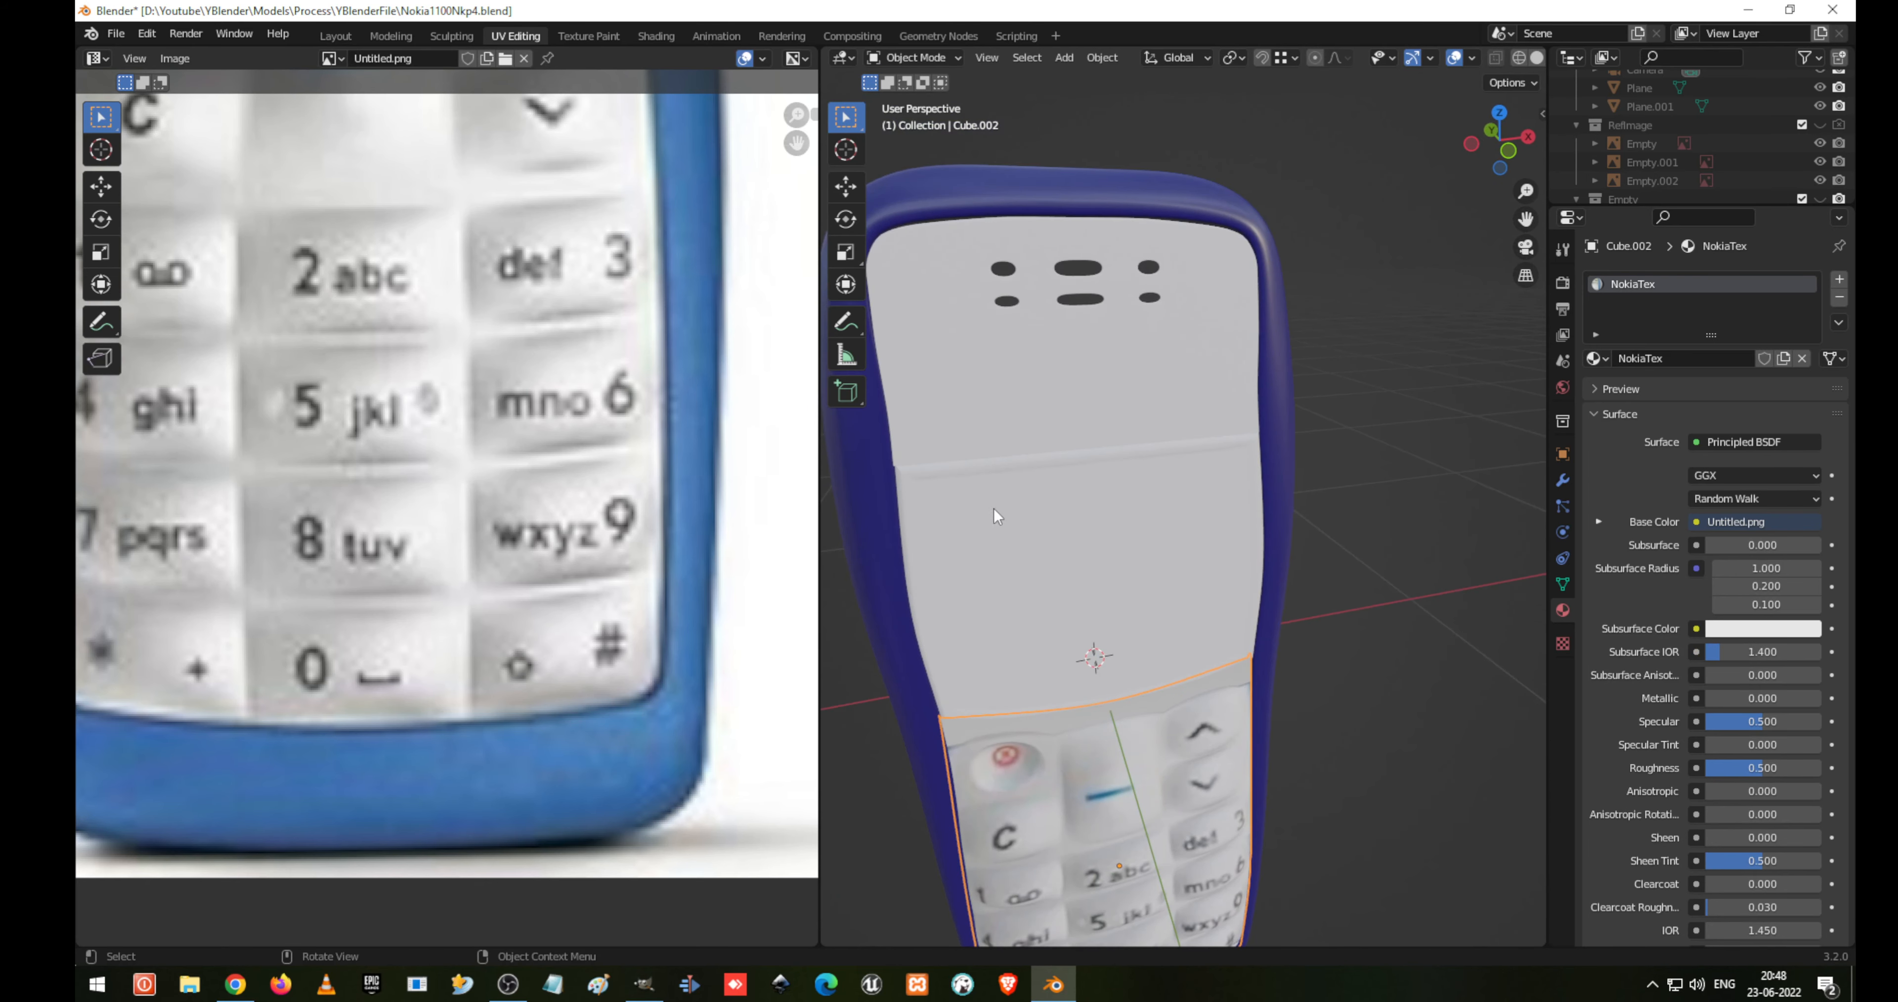
scroll(994, 501, down, 5)
middle_drag(1017, 538, 954, 537)
scroll(527, 378, down, 3)
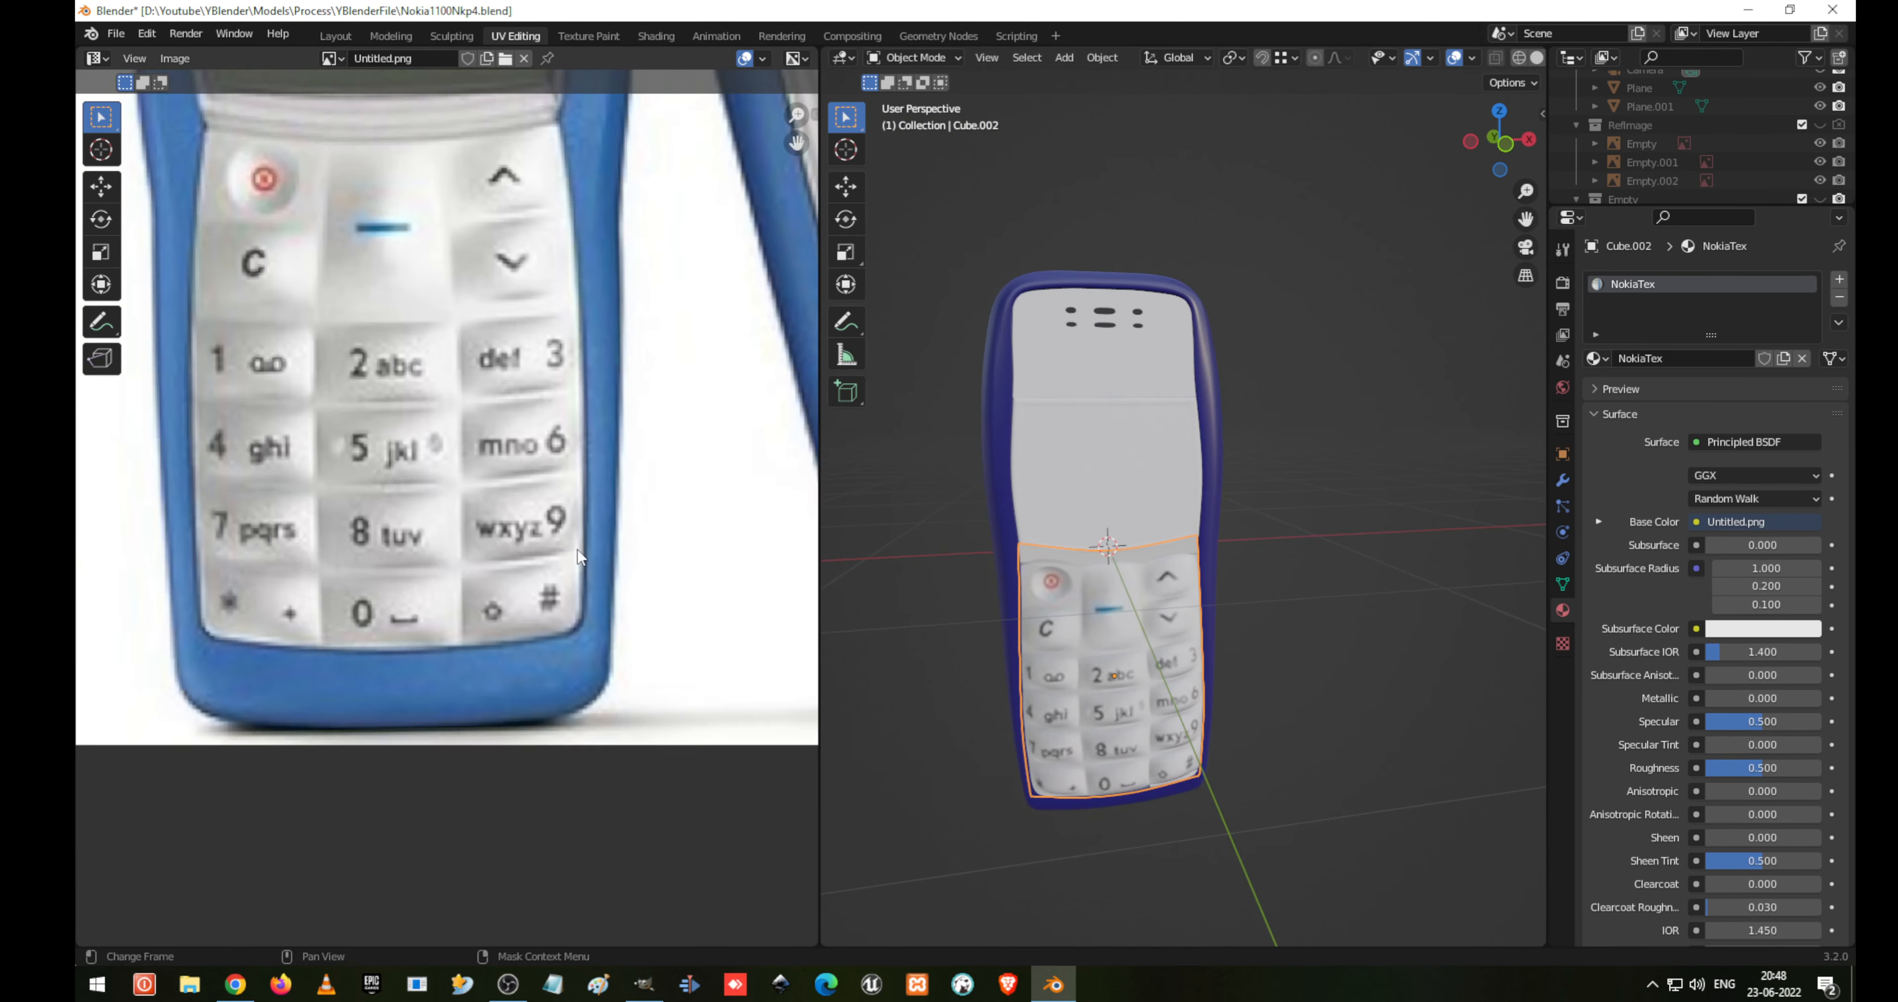
Select the phone's blank screen panel above the keypad and assign it the existing NokiaTex material
shift+middle_drag(527, 377, 523, 460)
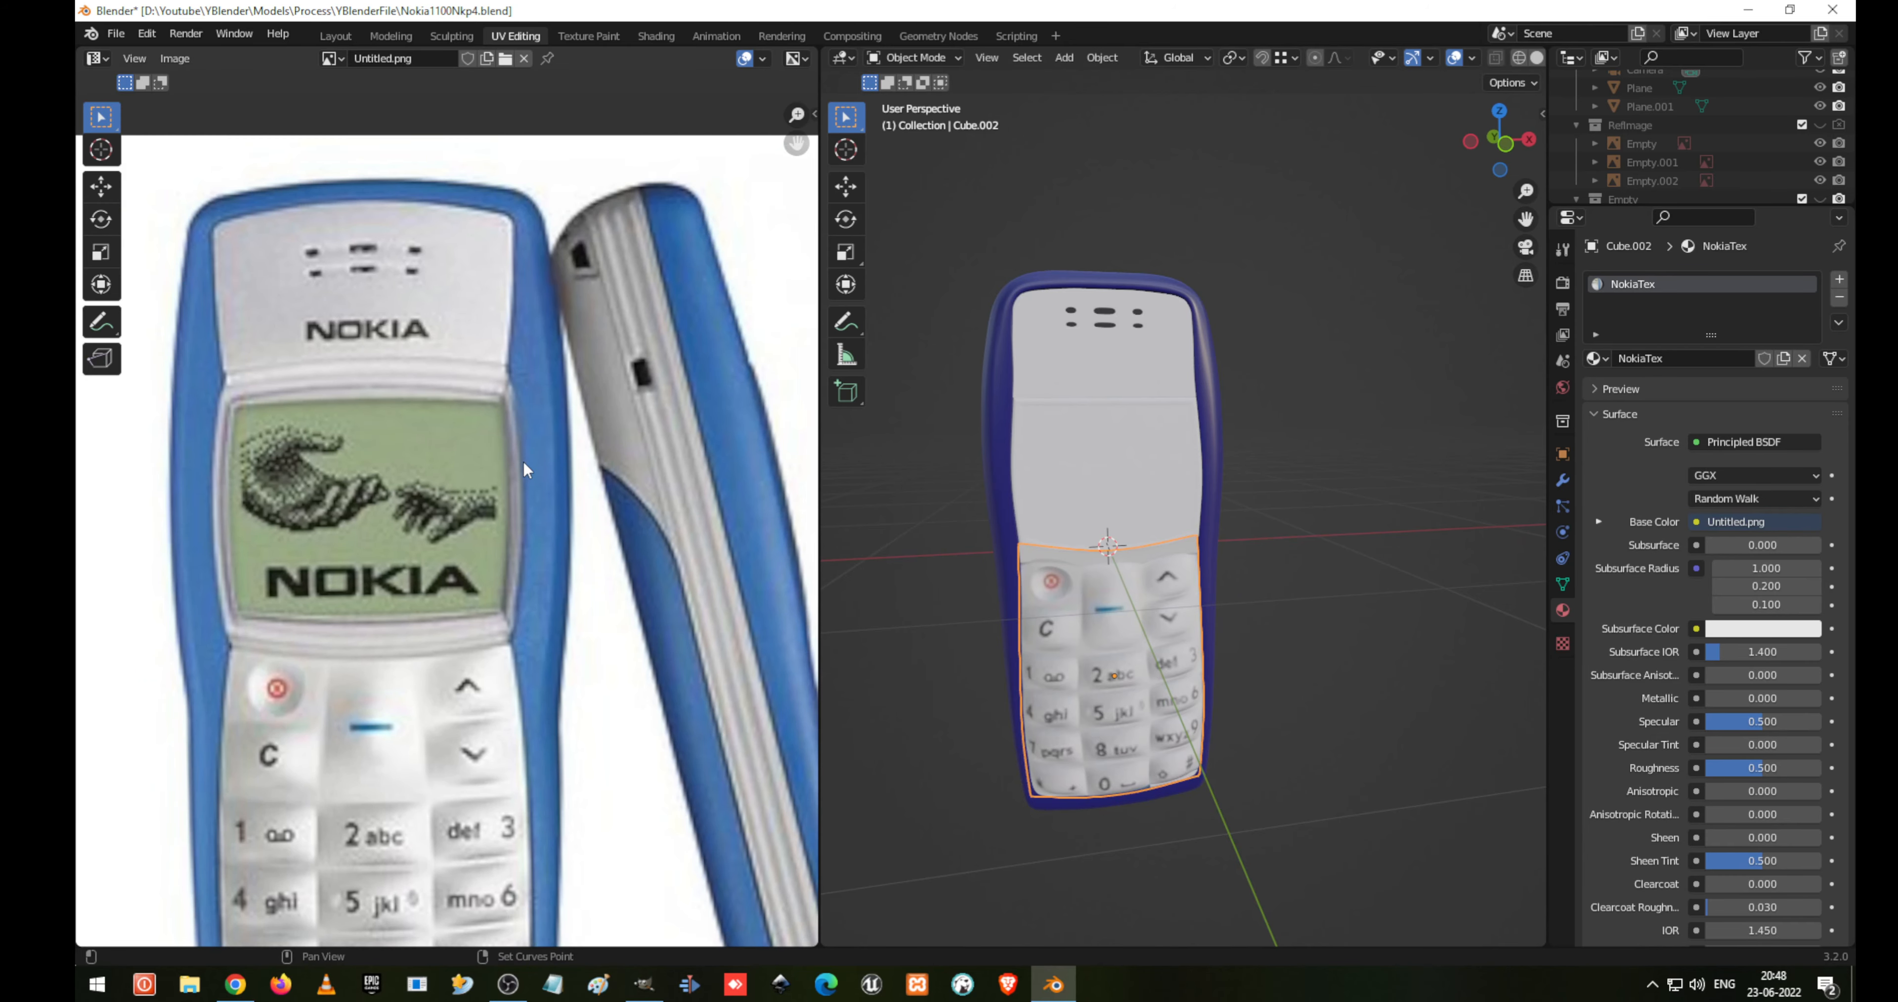
scroll(411, 486, up, 1)
click(1163, 480)
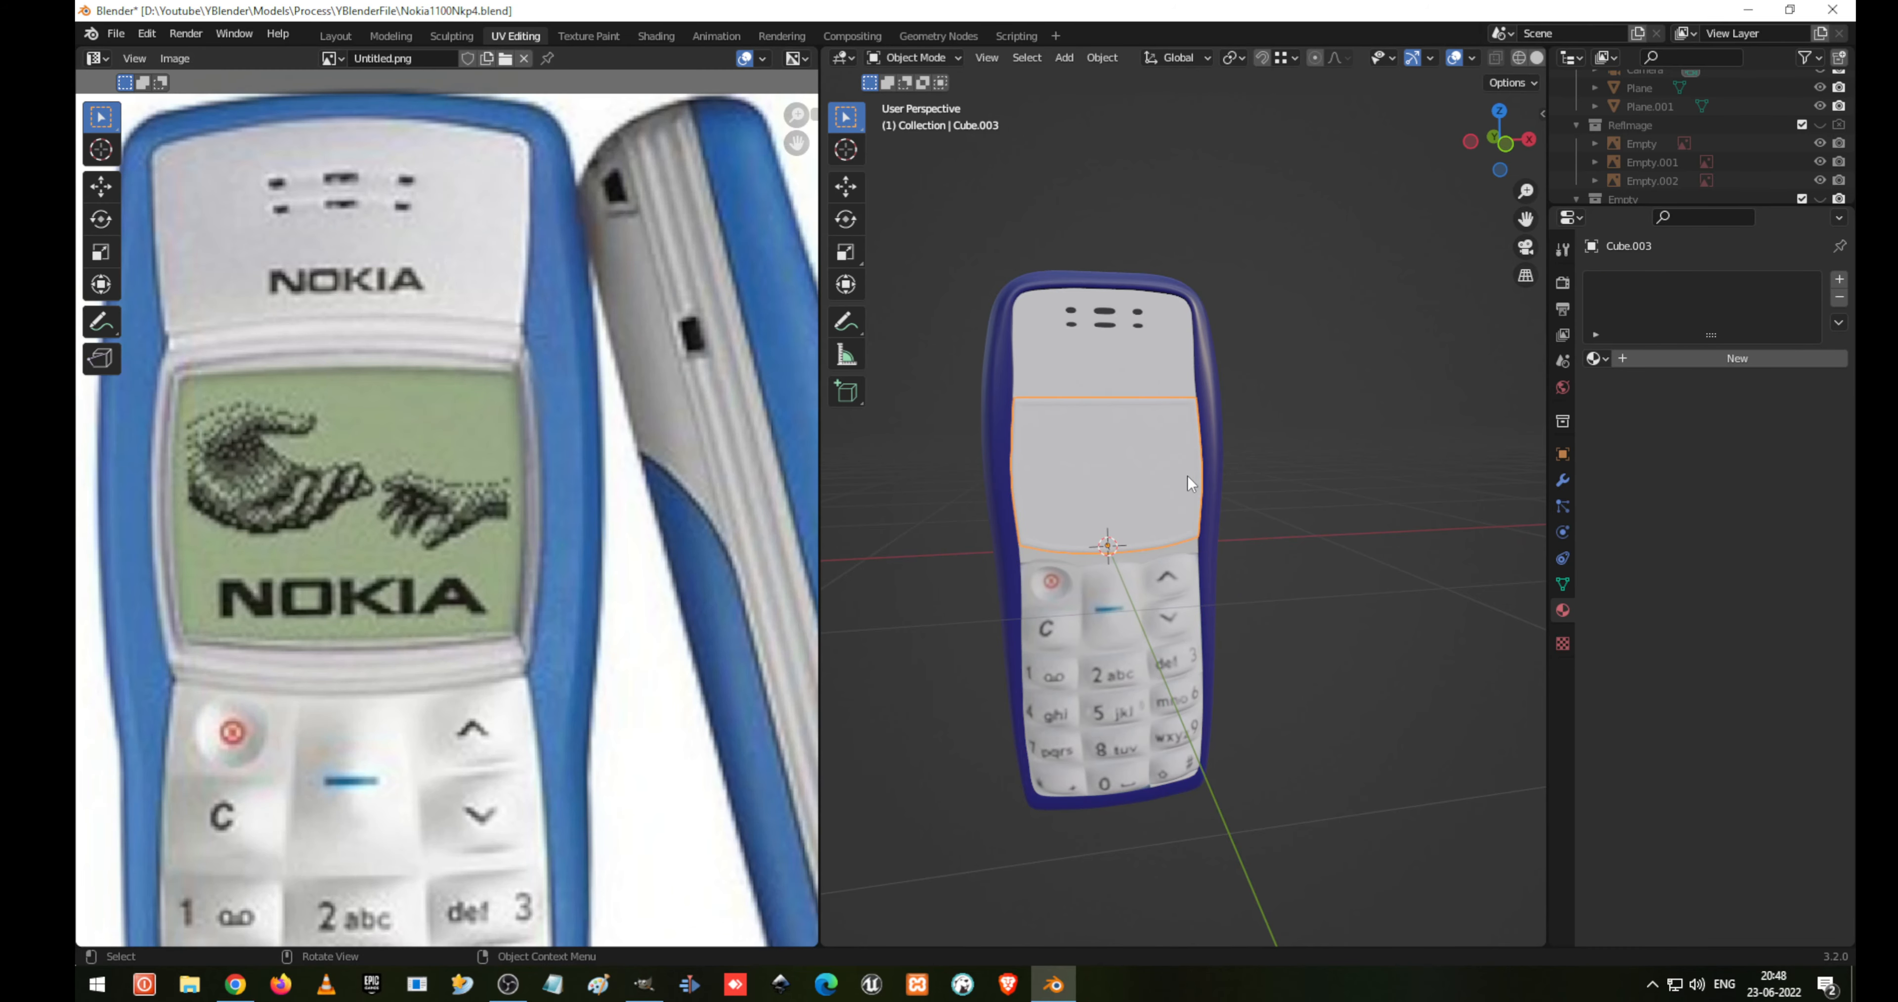
click(1598, 358)
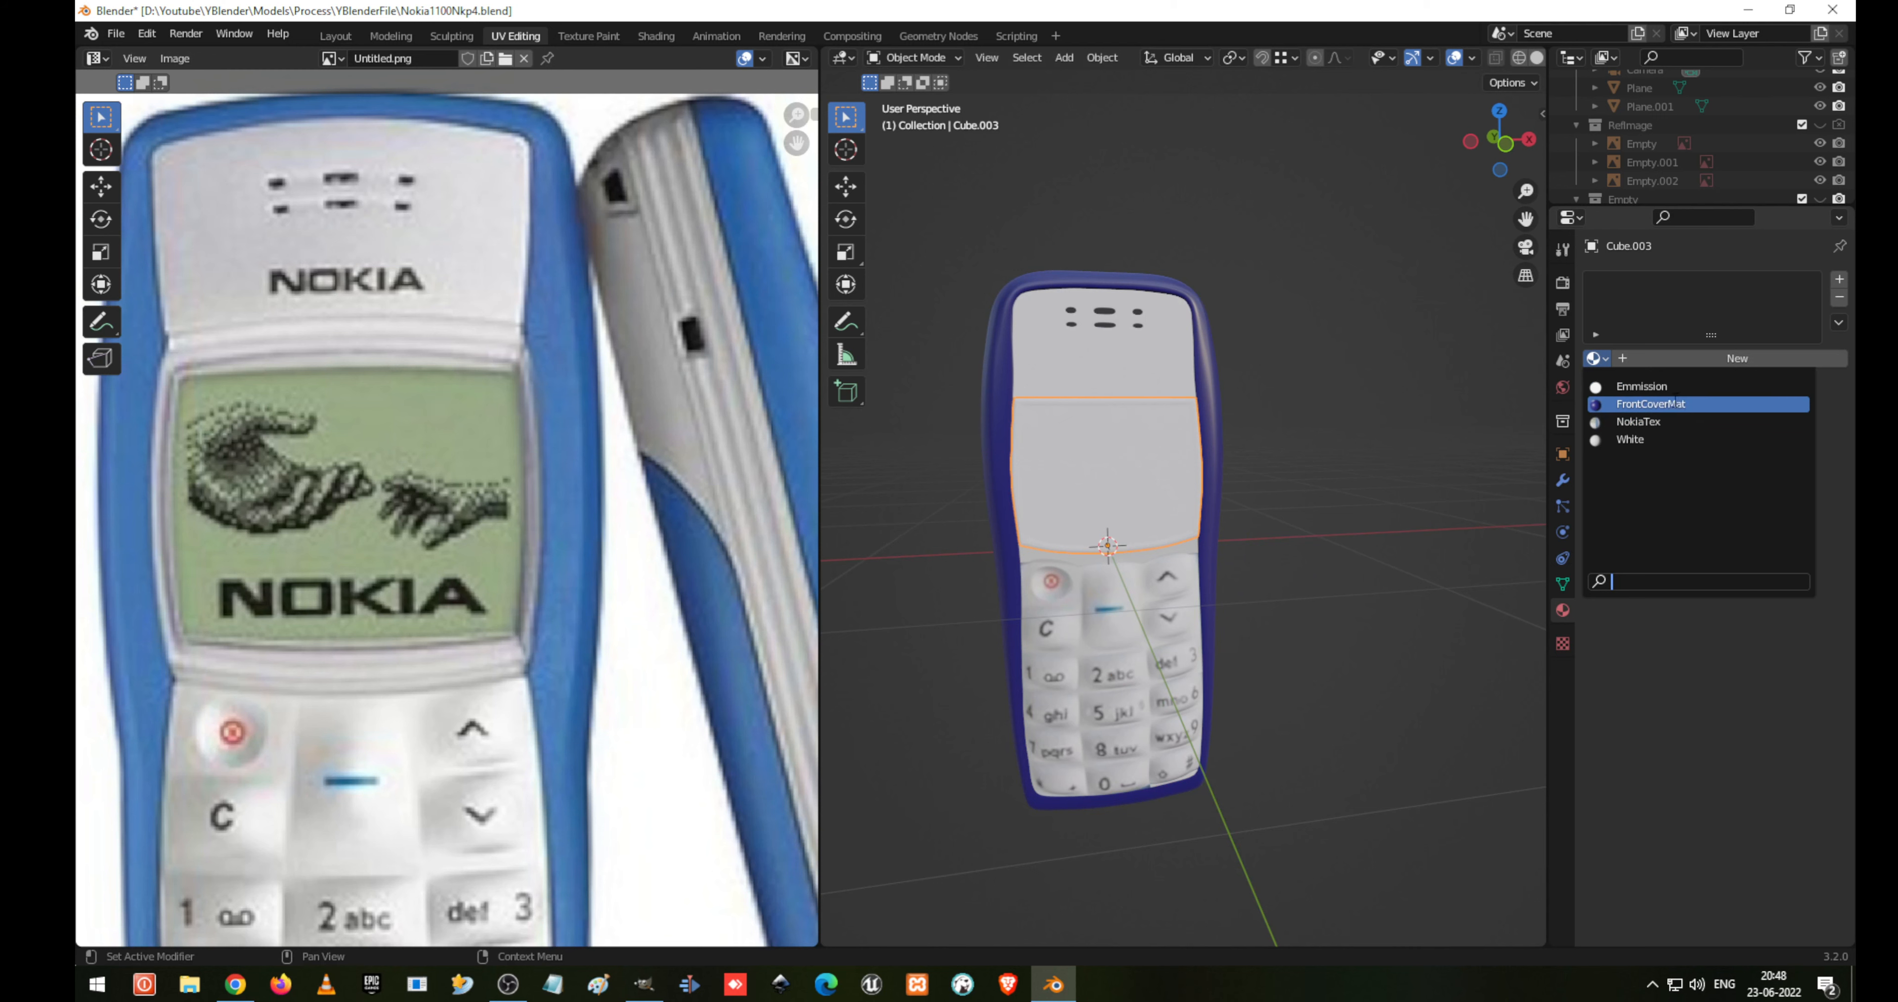
click(1675, 422)
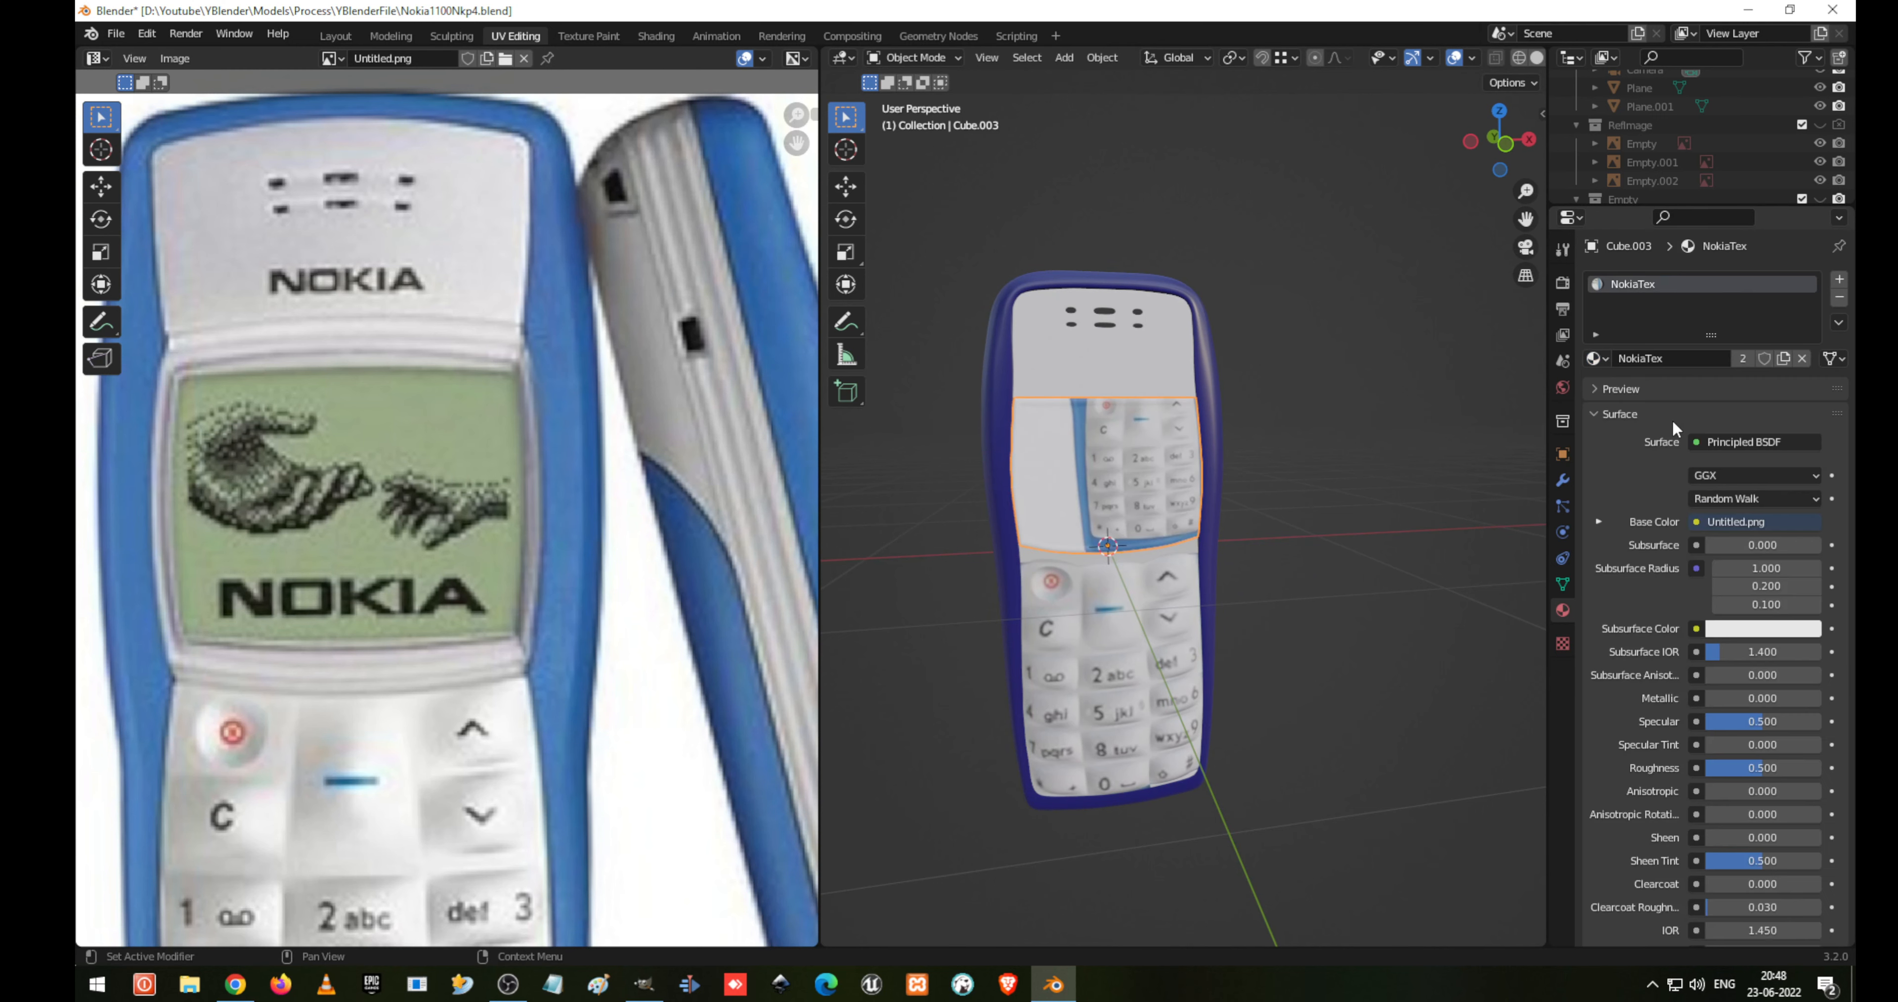
Unwrap the screen panel's faces in Edit Mode and rotate the UV island a quarter turn so the texture stands upright
scroll(597, 571, down, 6)
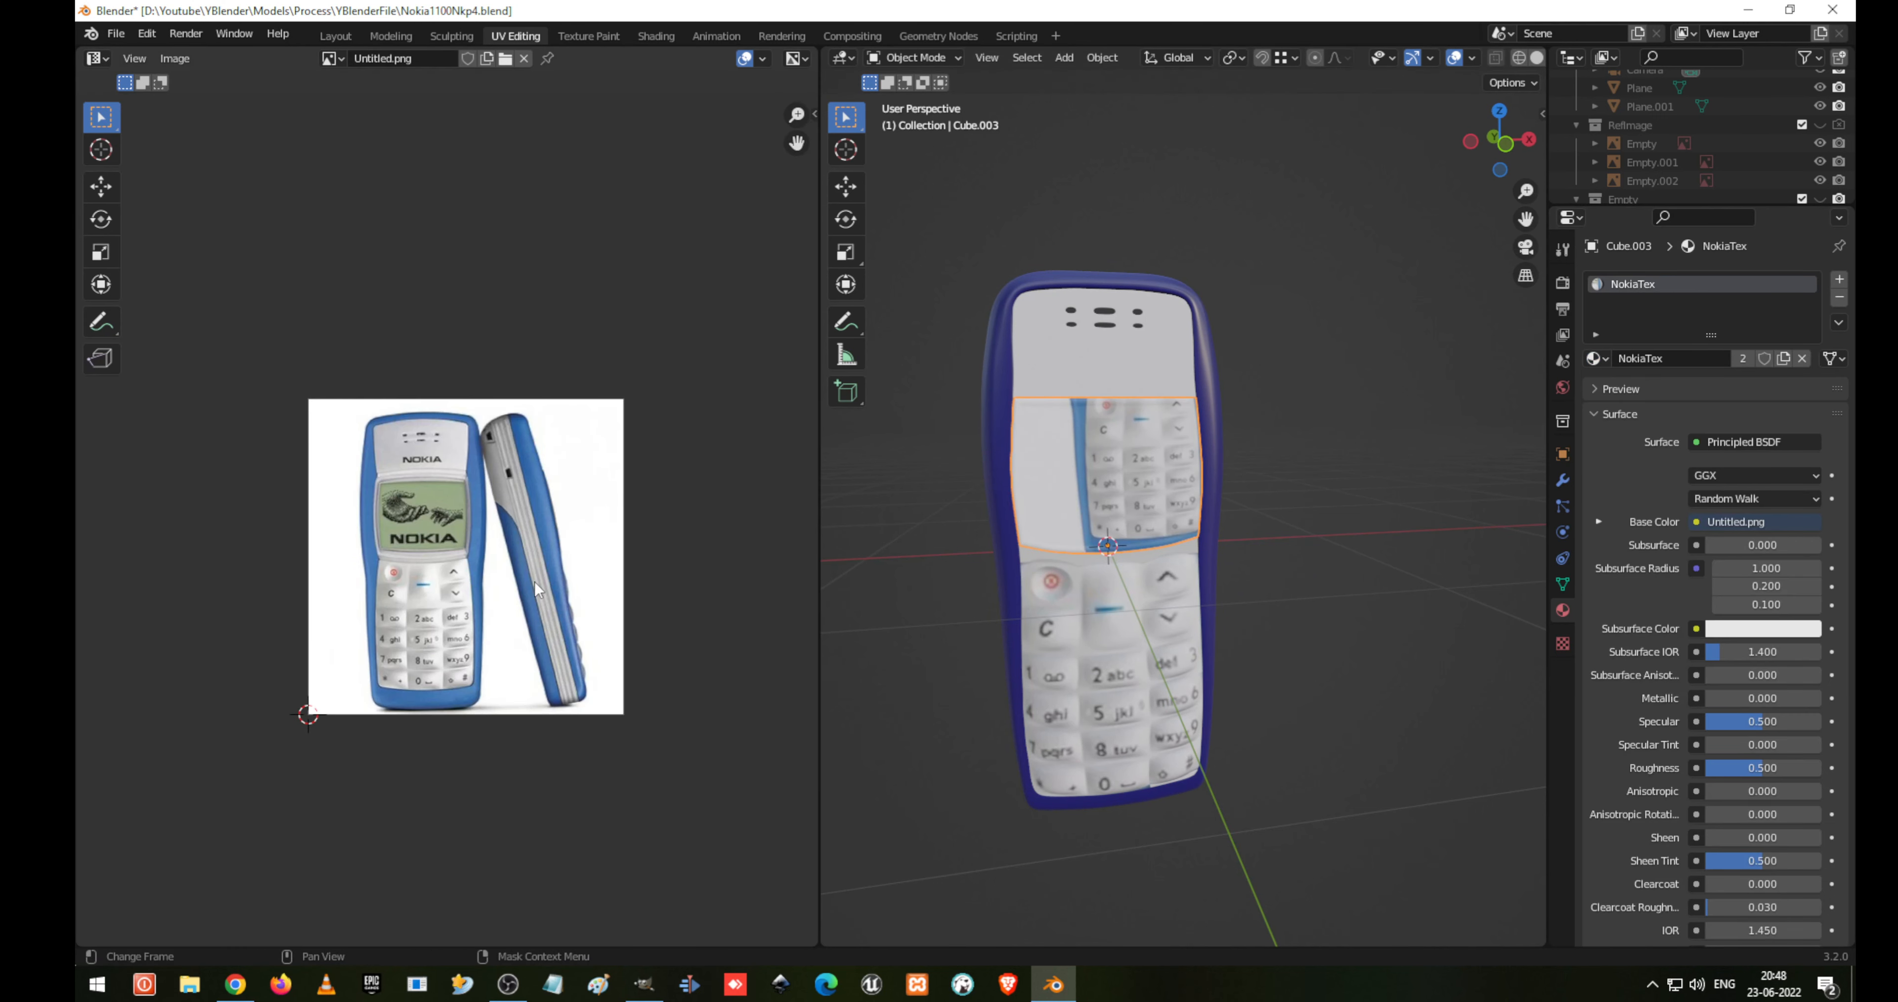
key(Tab)
scroll(452, 674, up, 2)
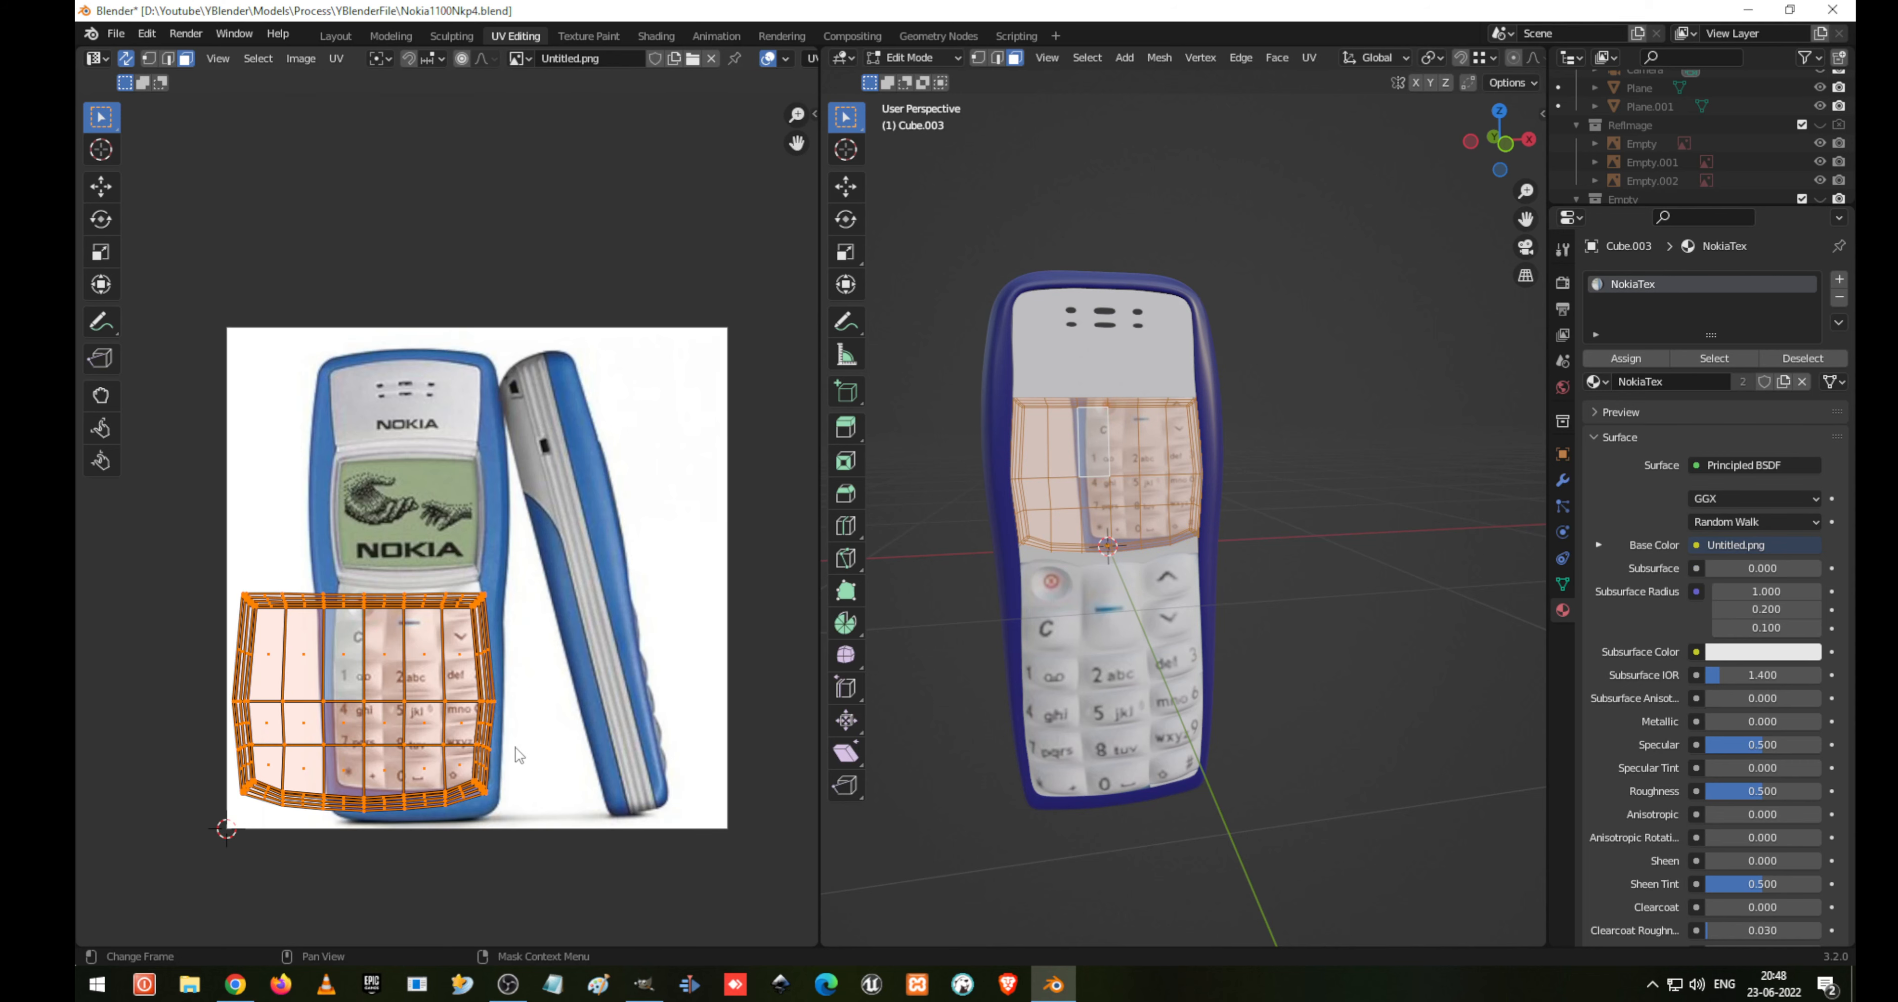
key(u)
click(547, 739)
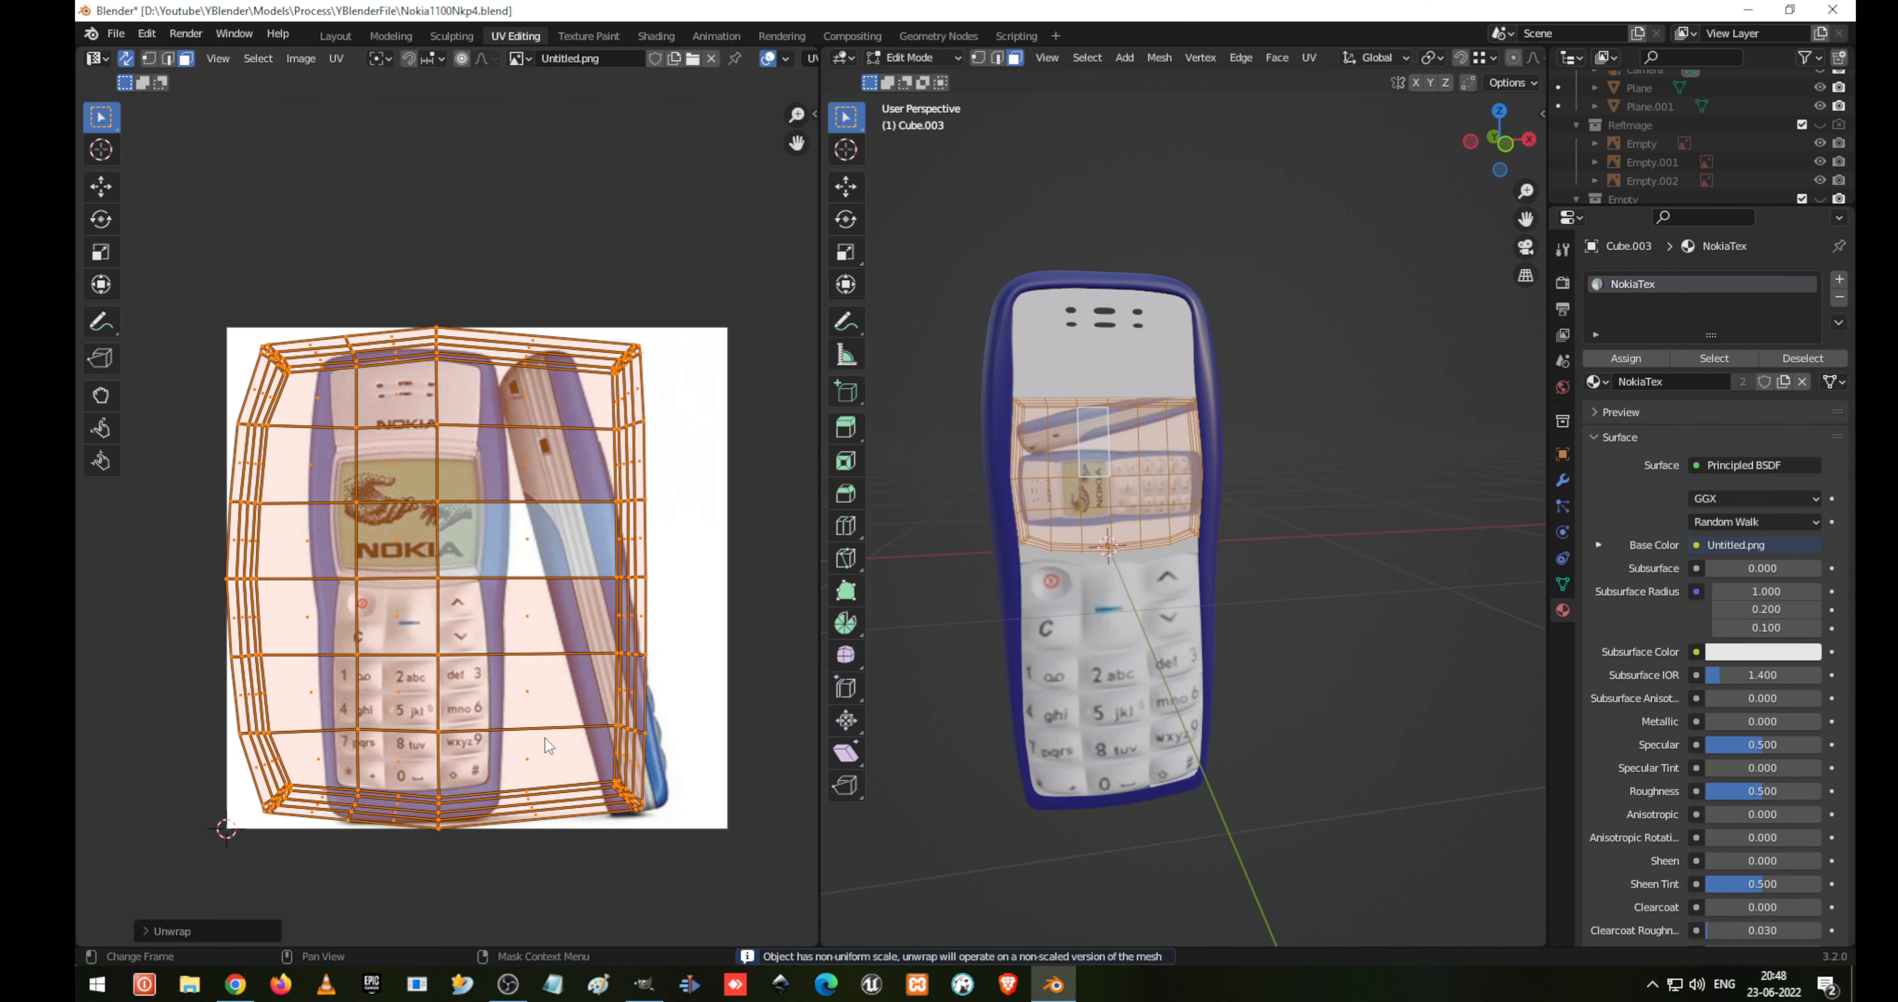
key(r)
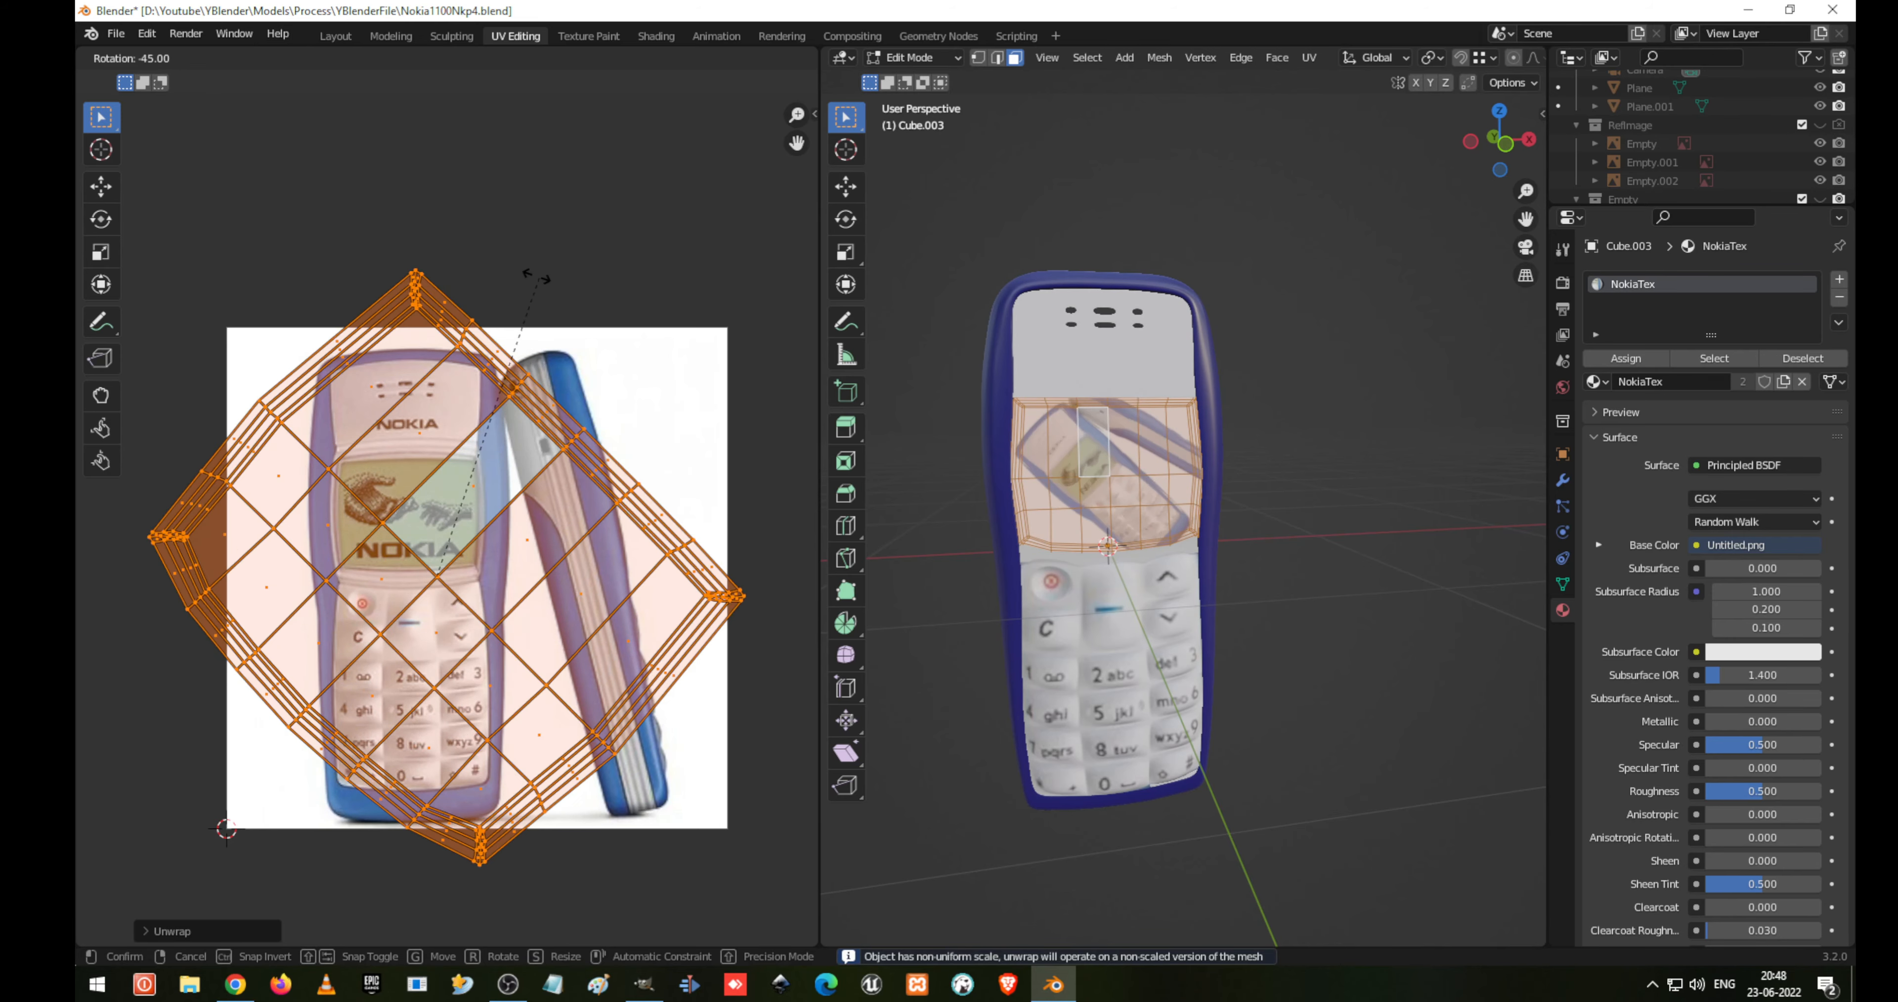
click(272, 221)
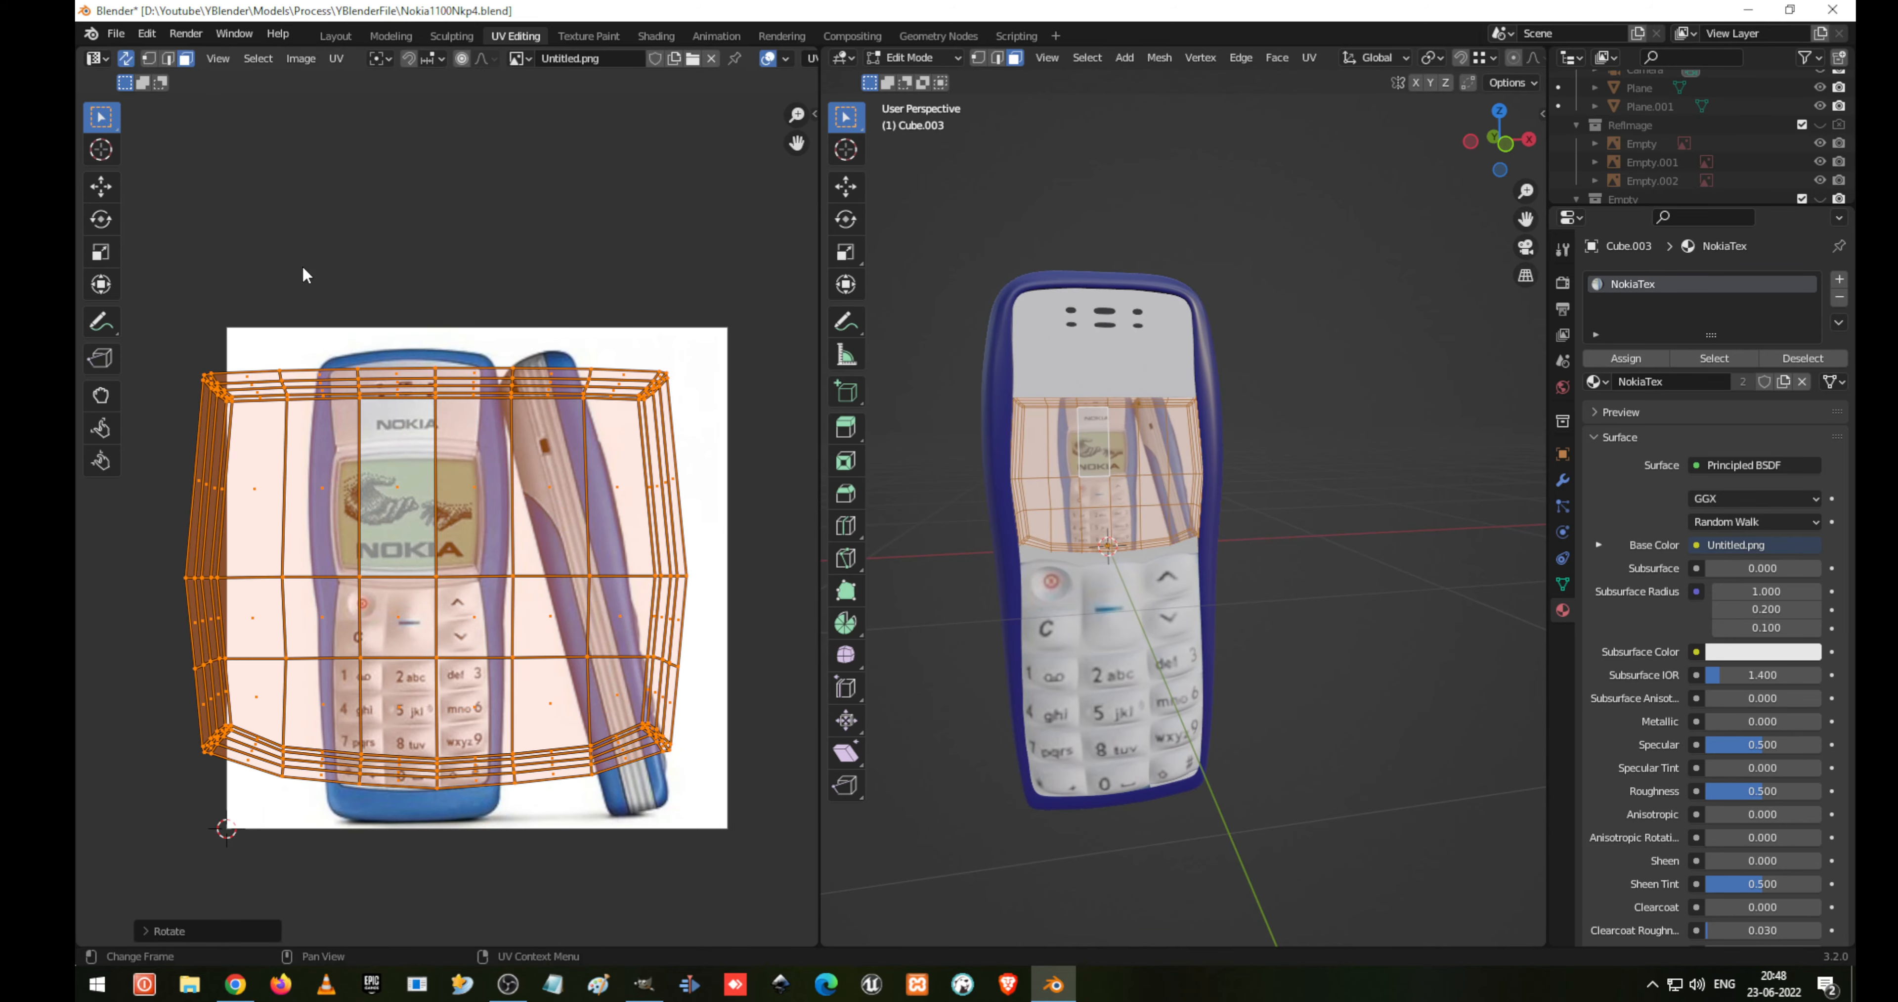
Scale down the screen panel's UV island and move it to fit the photo's green display and its grey frame
key(s)
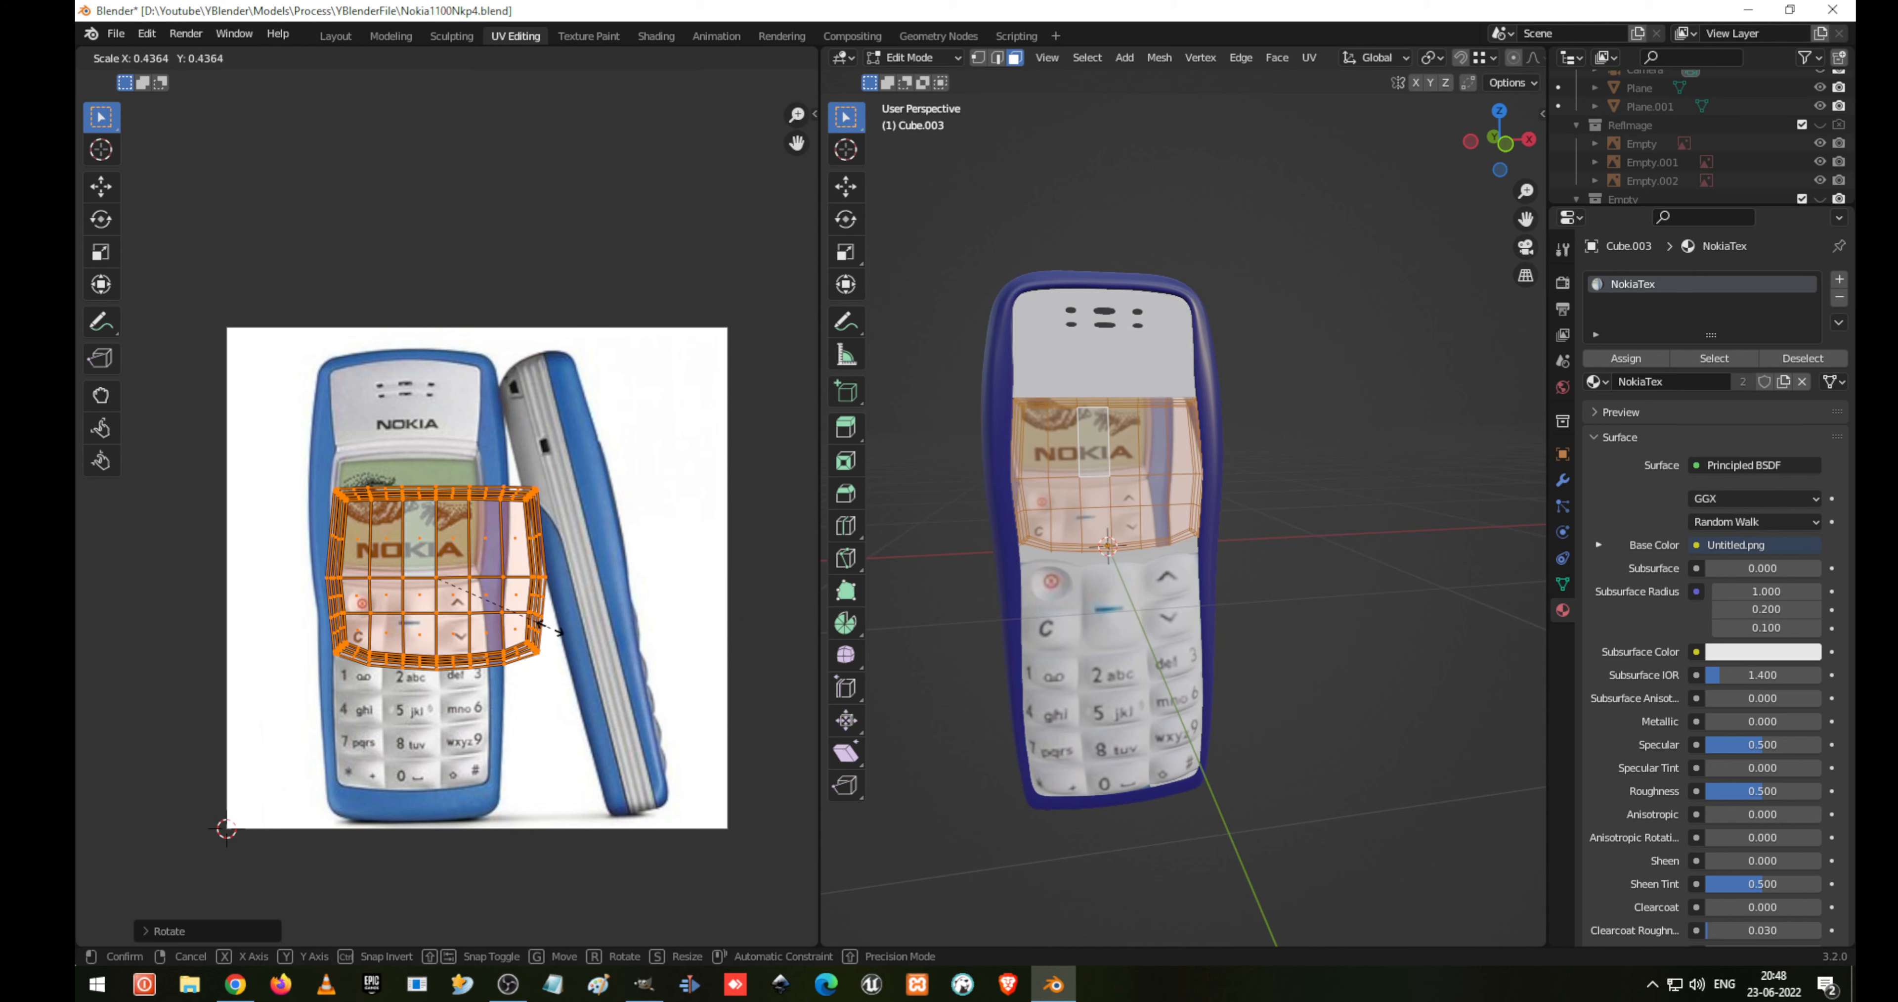
click(553, 635)
key(g)
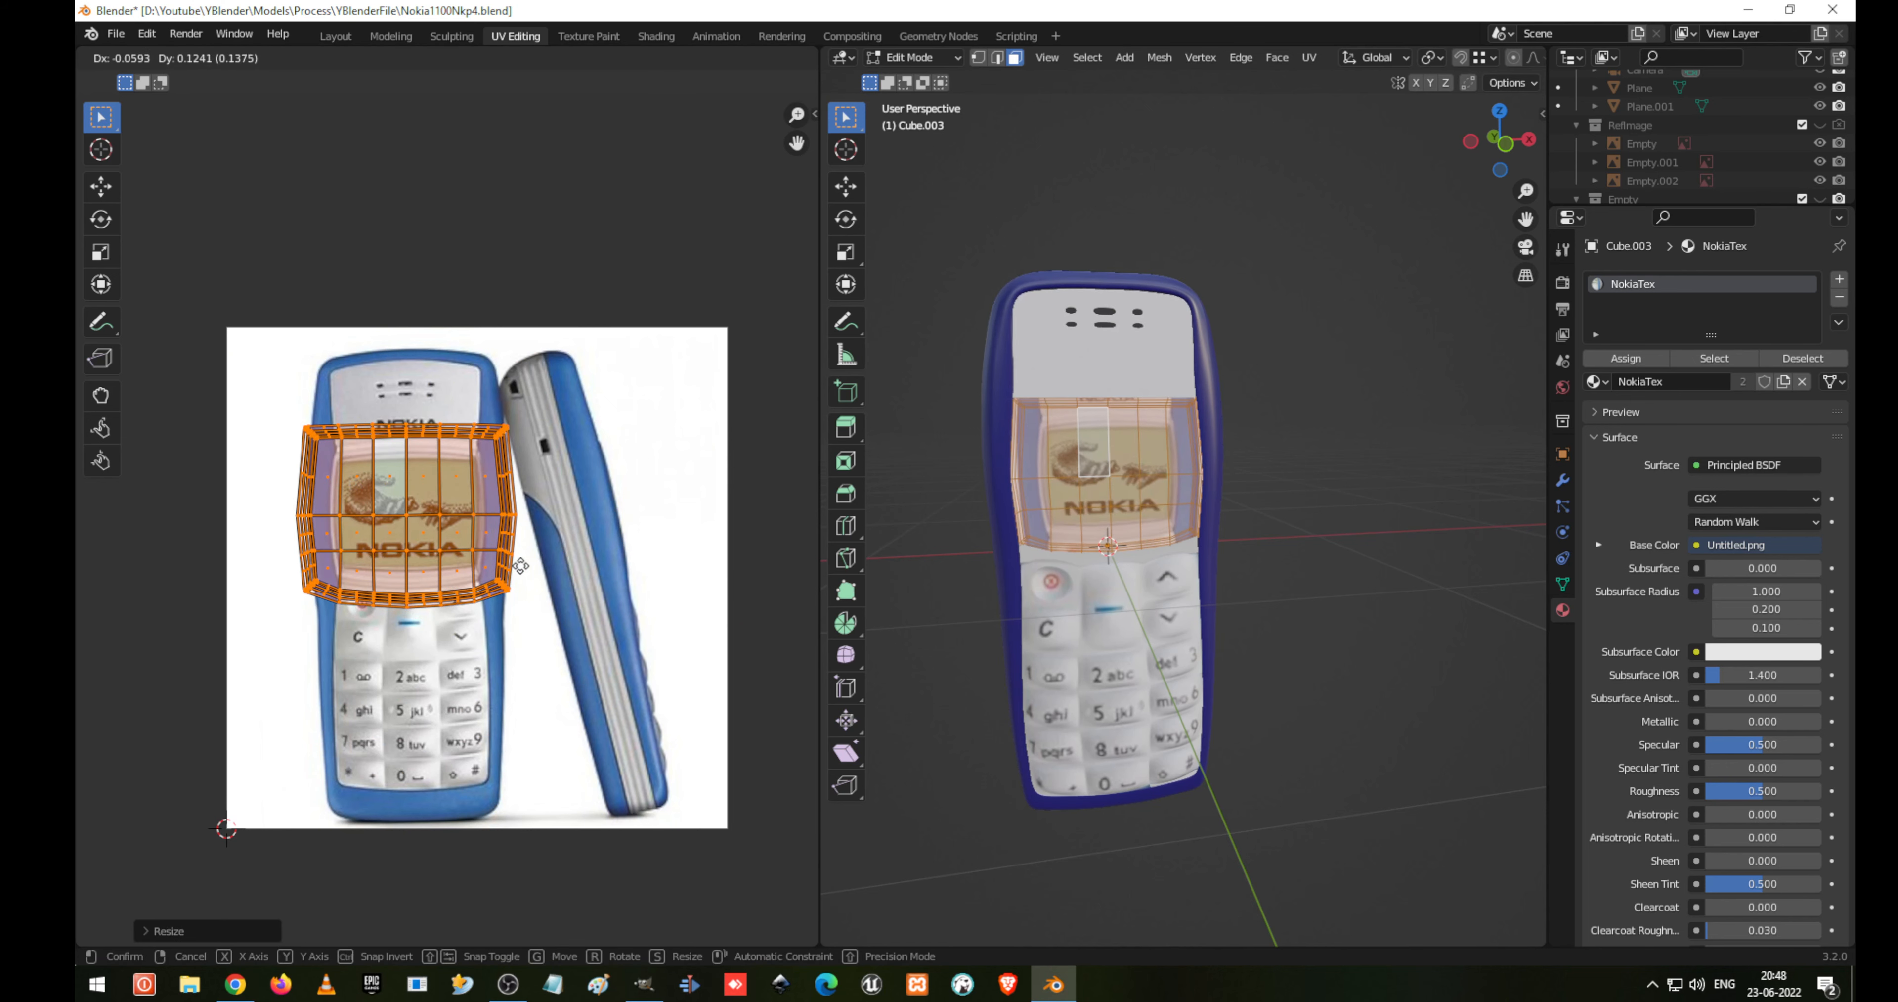
click(512, 592)
key(KP_Decimal)
key(s)
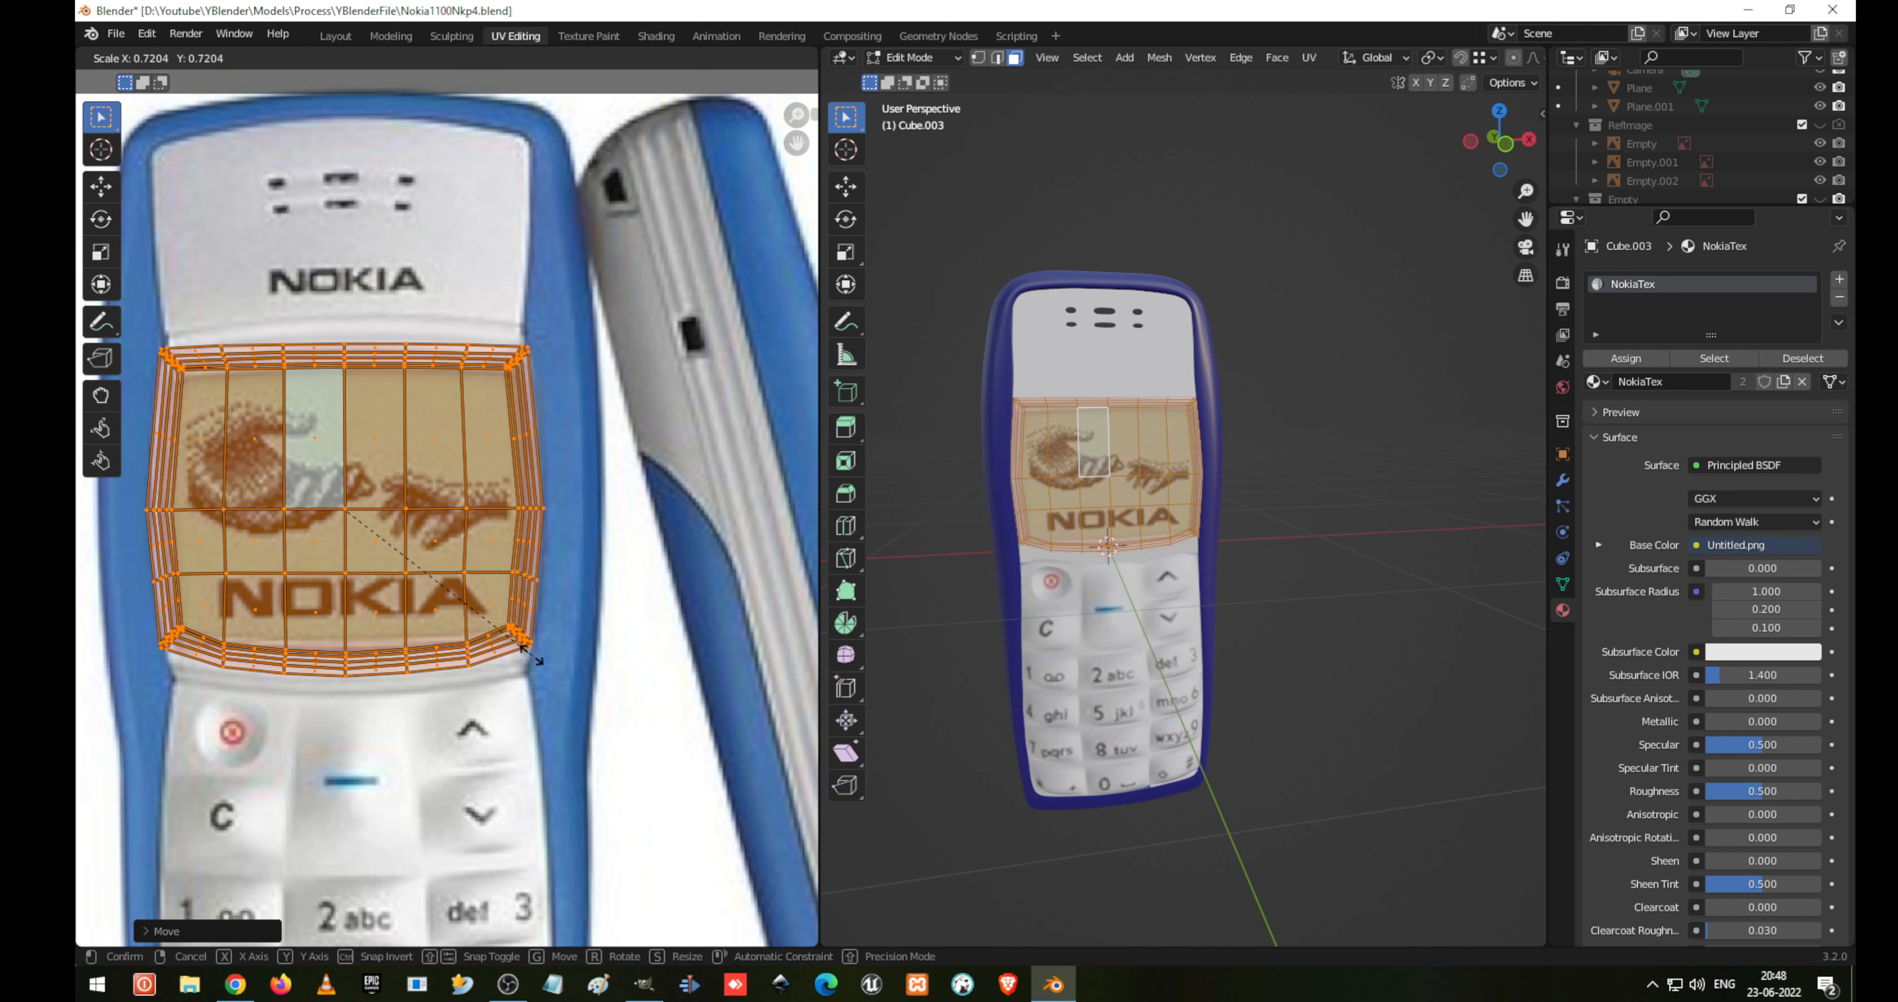
click(521, 647)
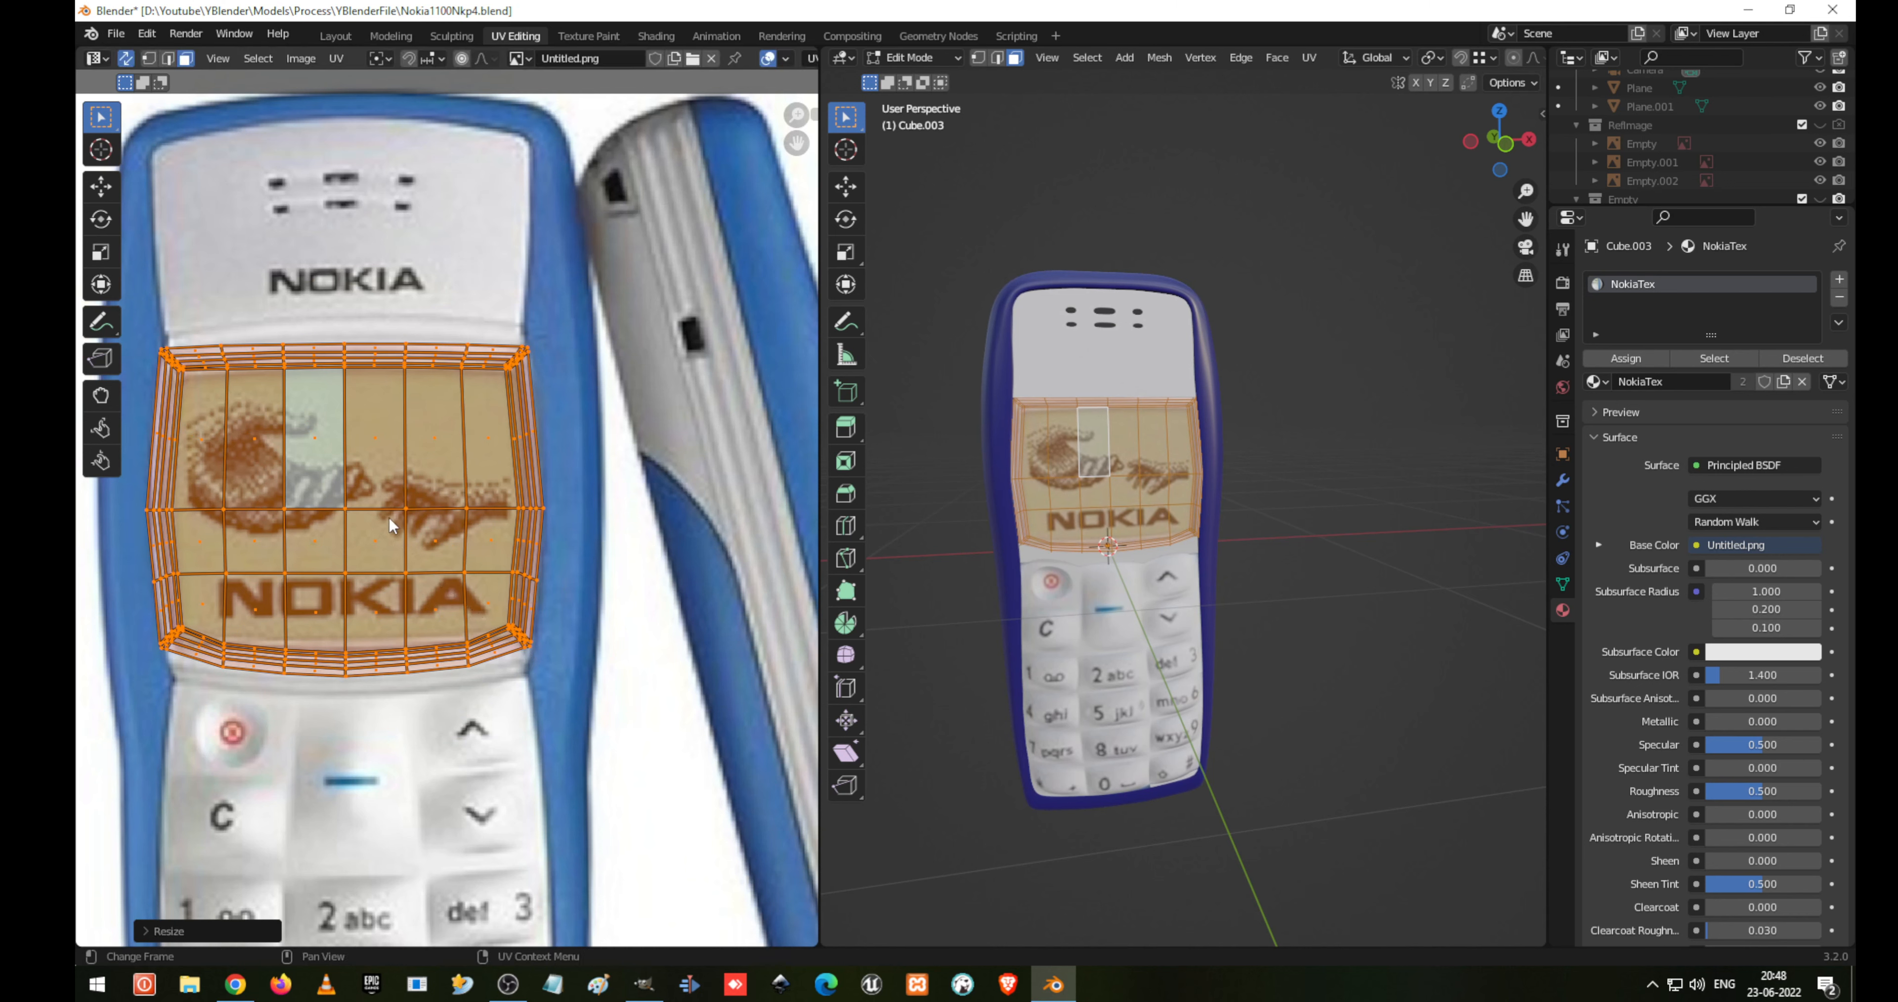
key(s)
click(632, 640)
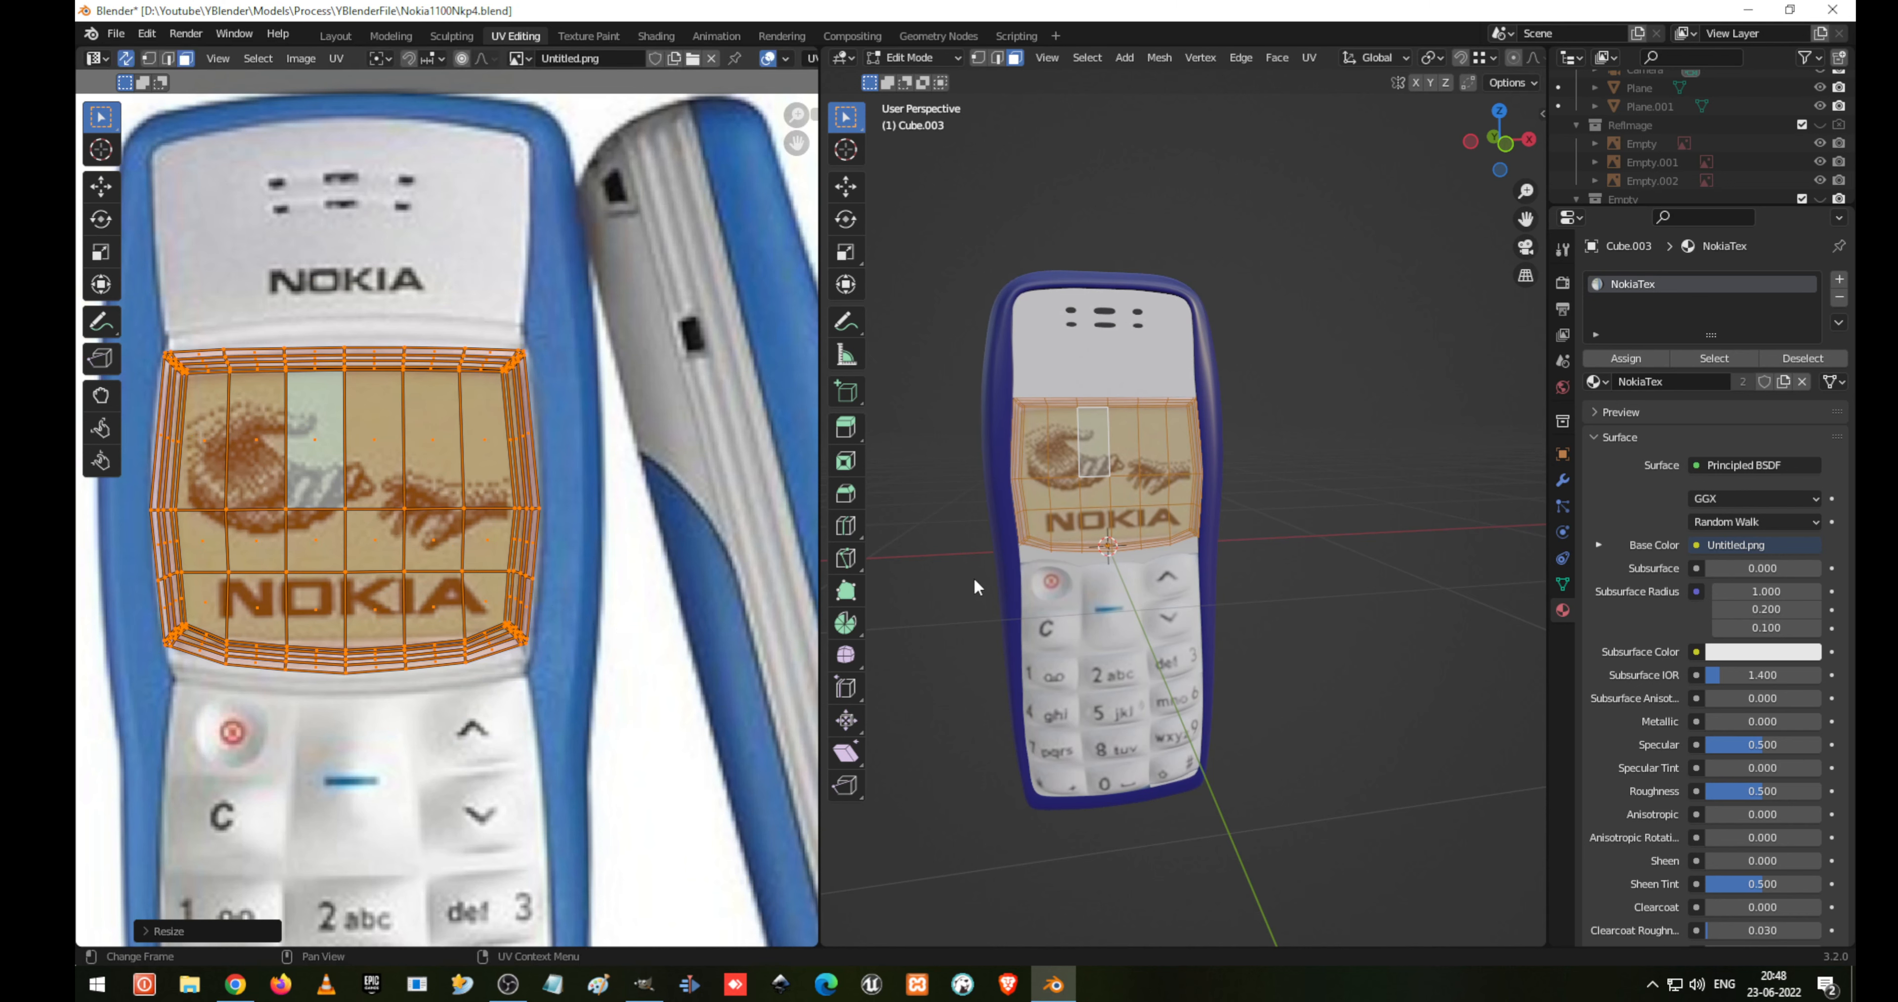
Return to Object Mode and inspect the textured screen panel and keypad up close
click(1395, 468)
key(Tab)
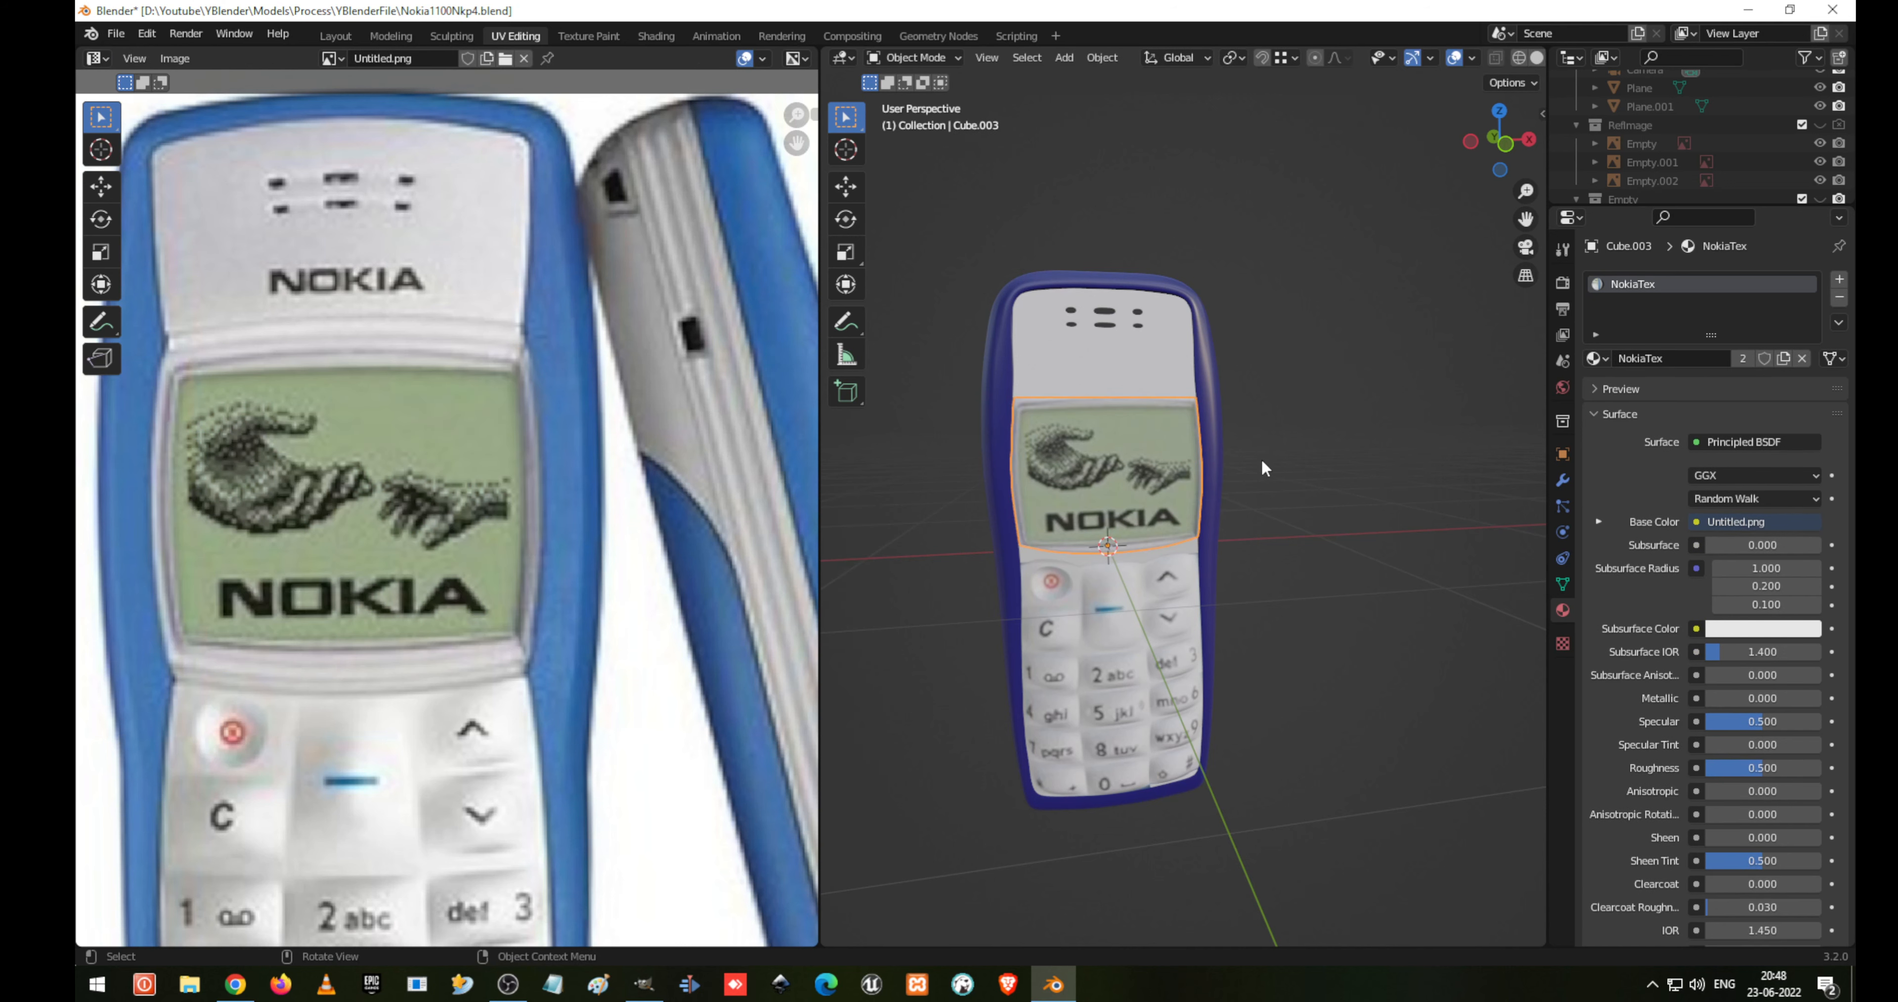
middle_drag(1262, 459, 1226, 319)
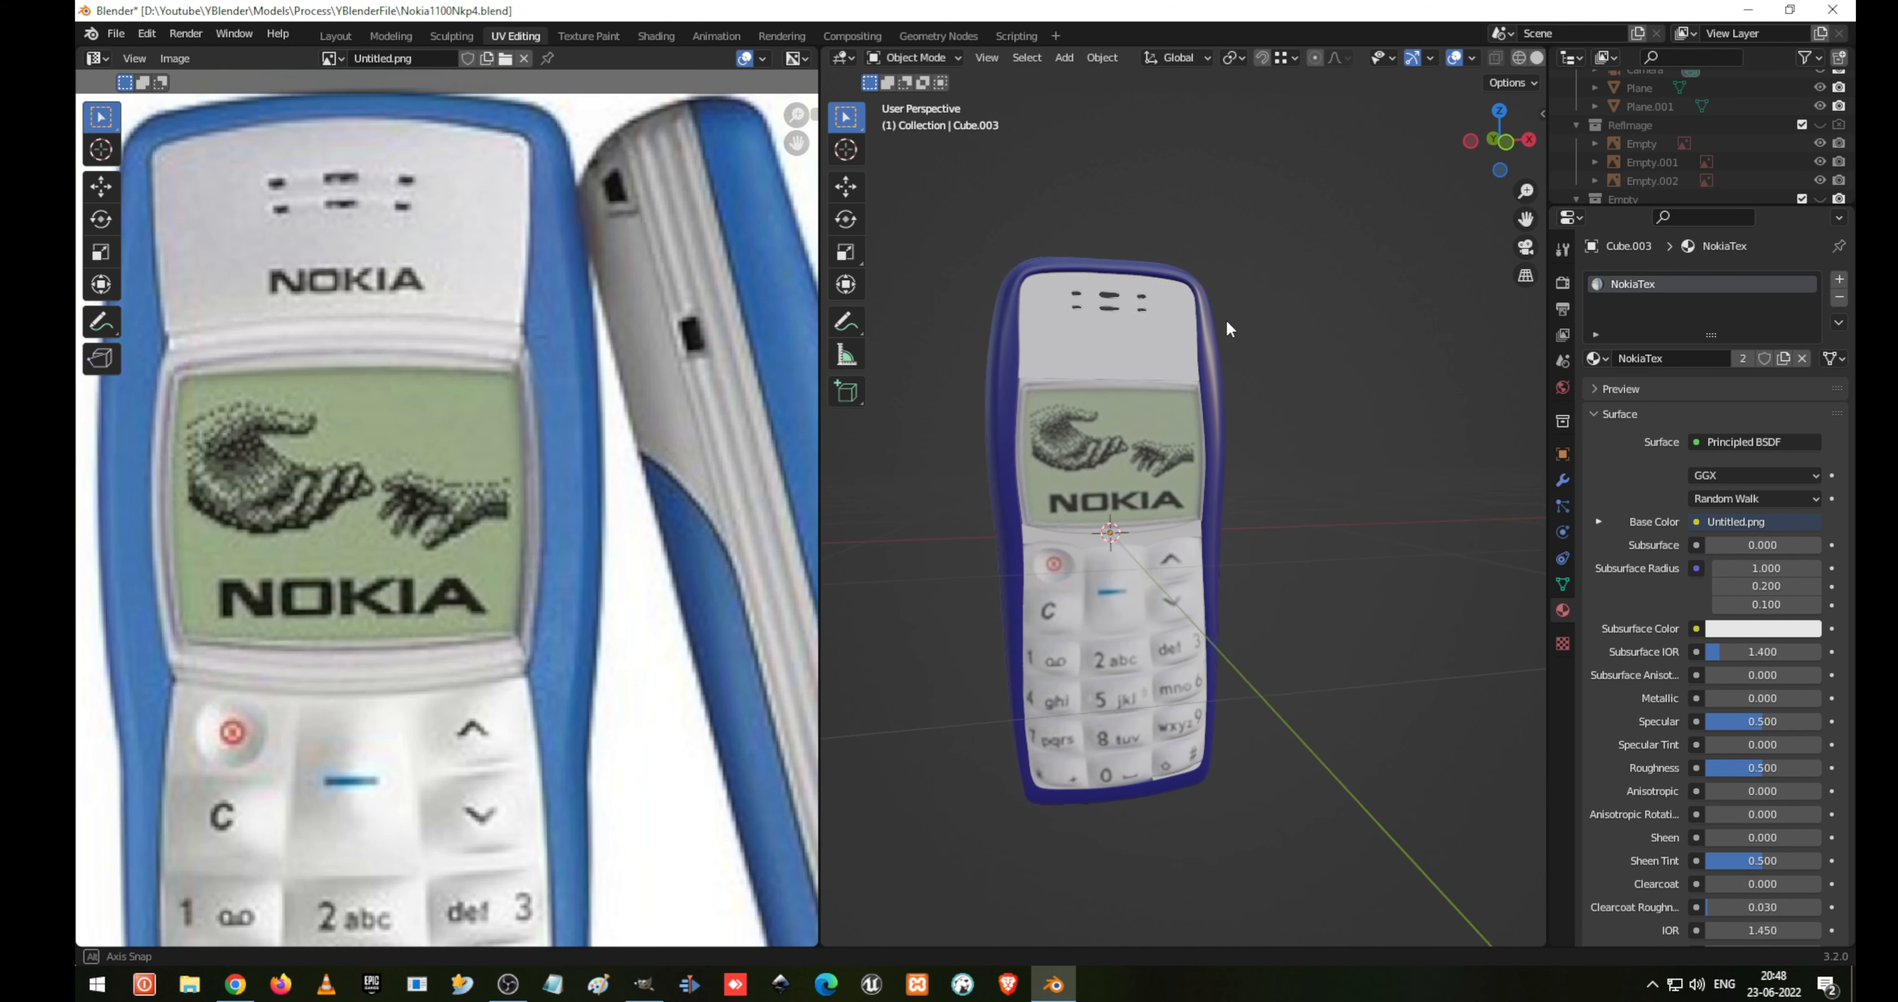
scroll(1157, 540, up, 4)
shift+middle_drag(1065, 372, 1085, 405)
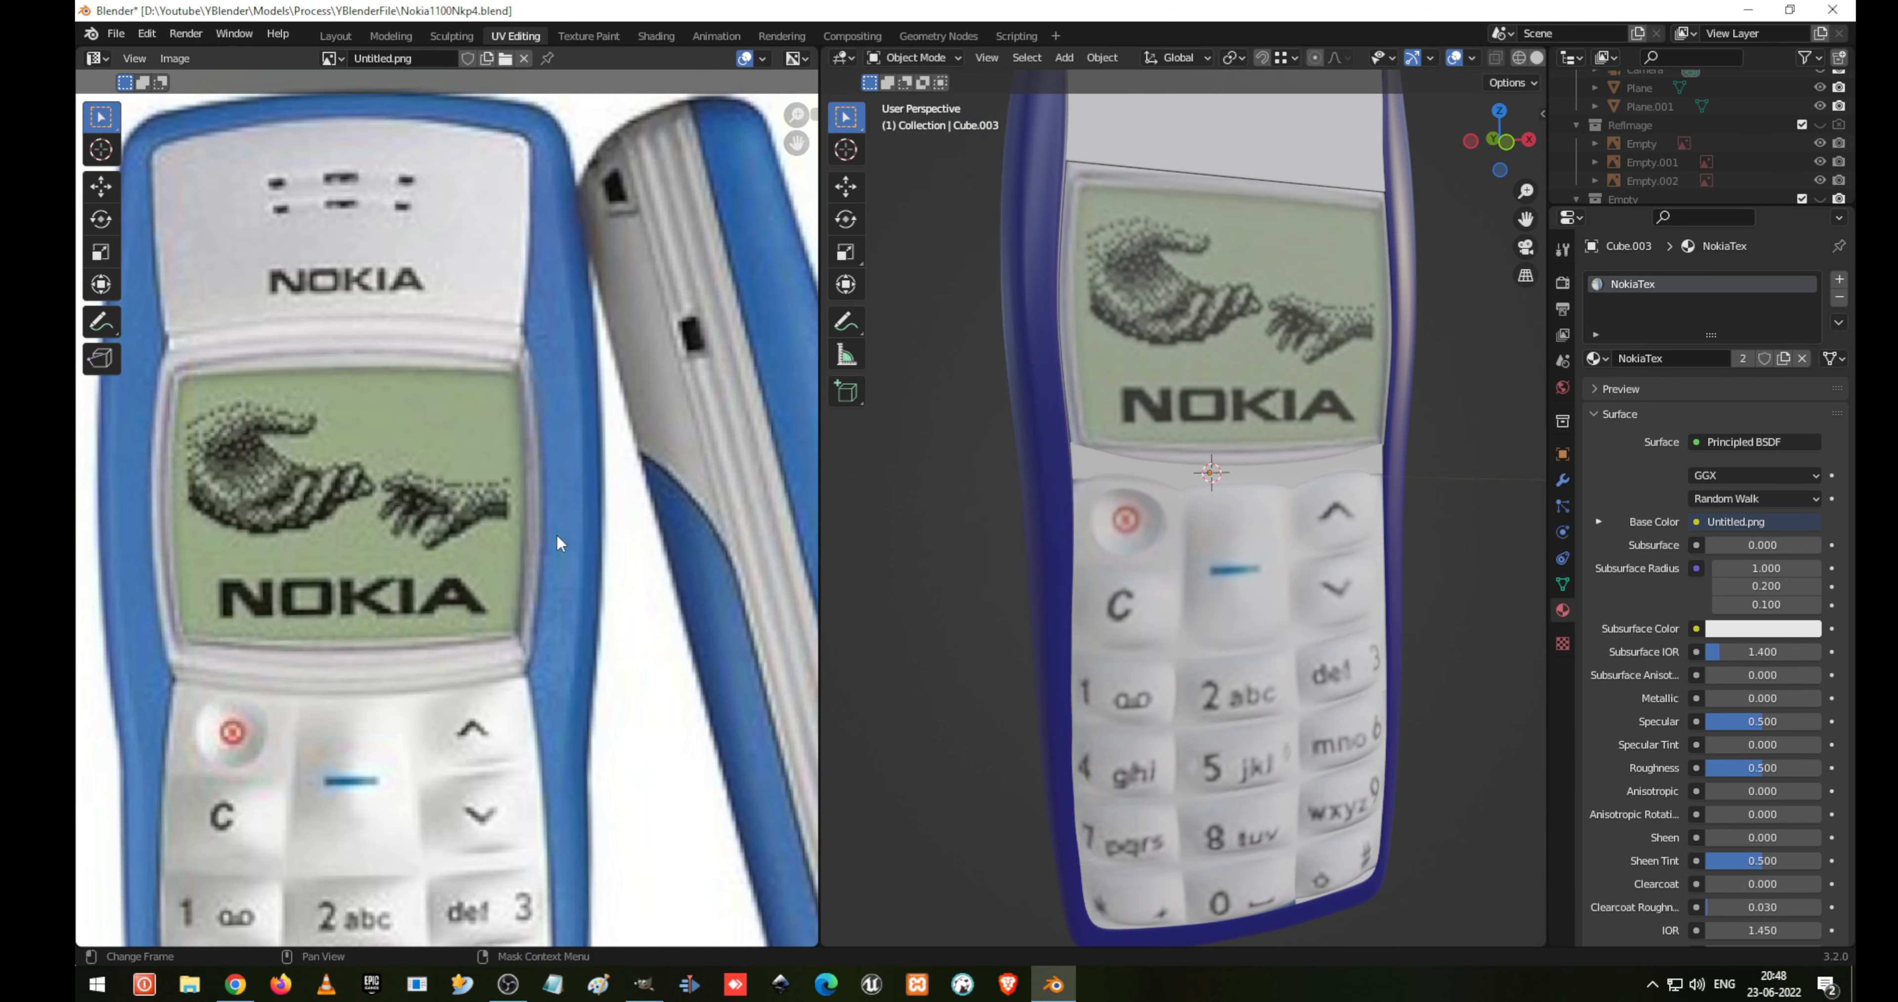
Select the keypad, unwrap all its faces again in Edit Mode, and rotate the UV island half a turn
click(1290, 487)
scroll(341, 616, down, 2)
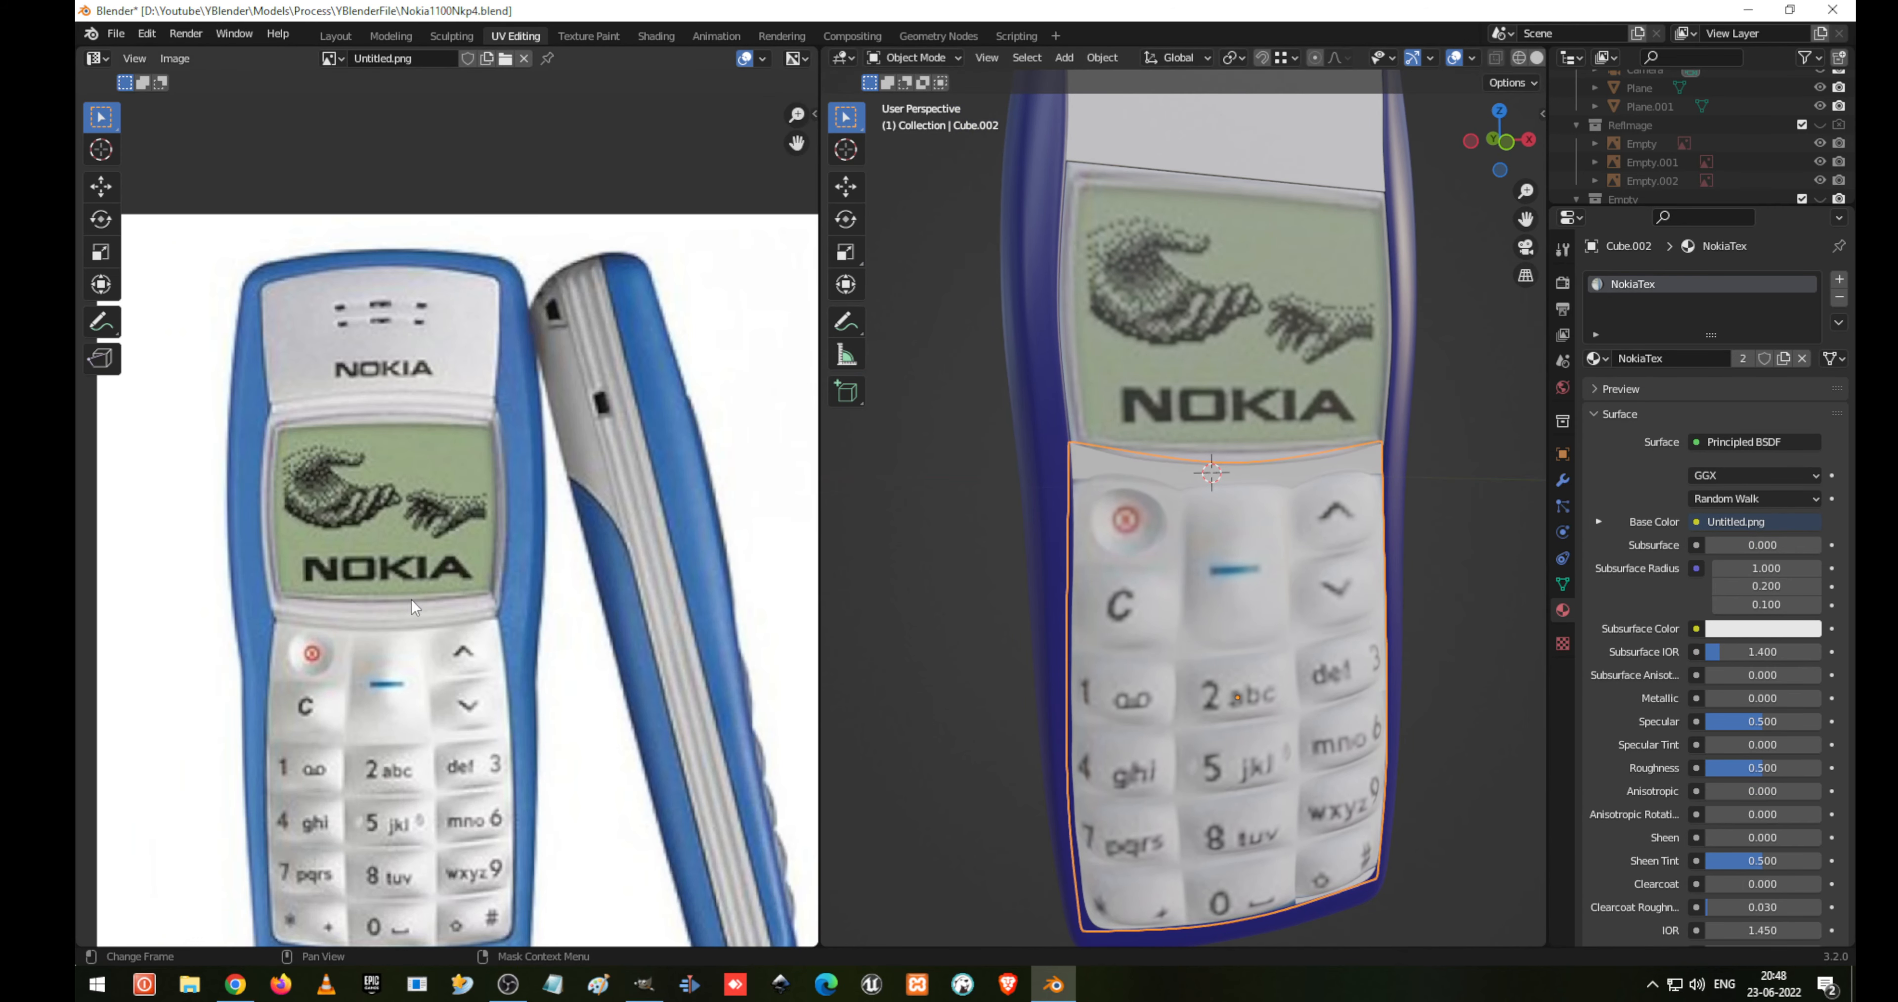
key(Tab)
scroll(333, 684, down, 1)
middle_drag(441, 676, 464, 552)
scroll(712, 597, down, 2)
key(a)
key(u)
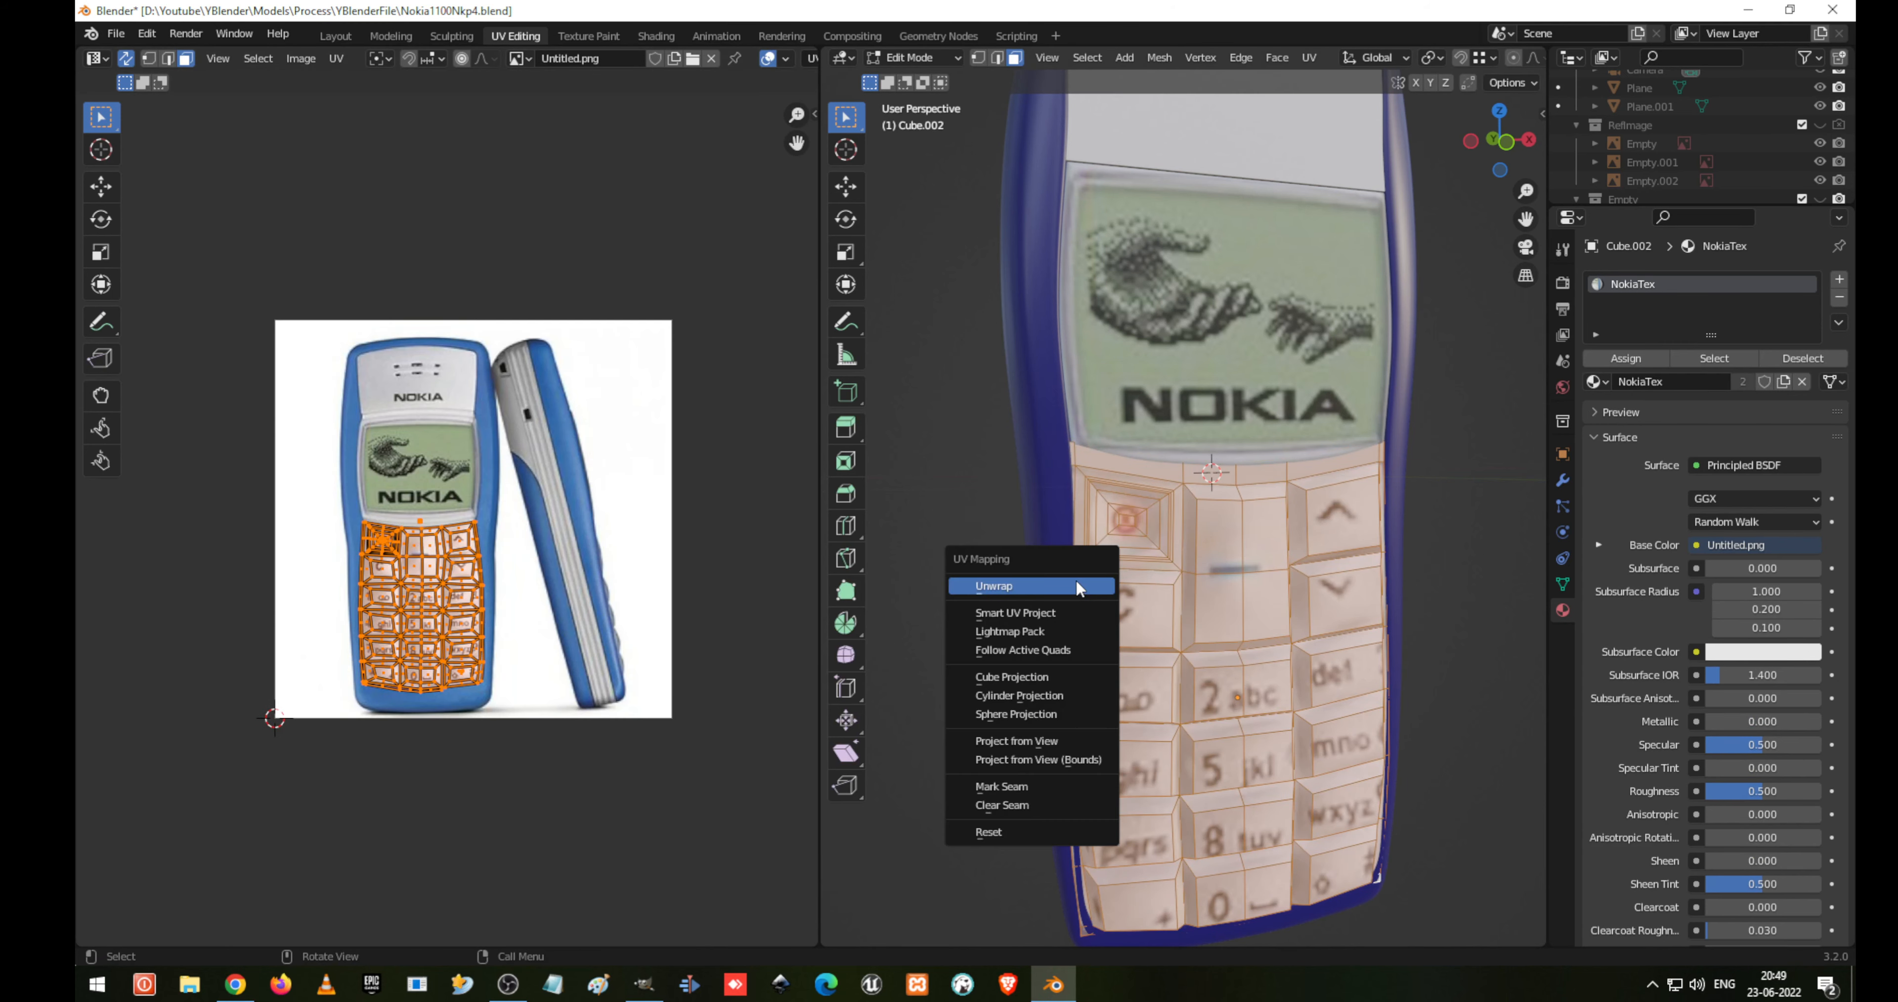
click(1089, 587)
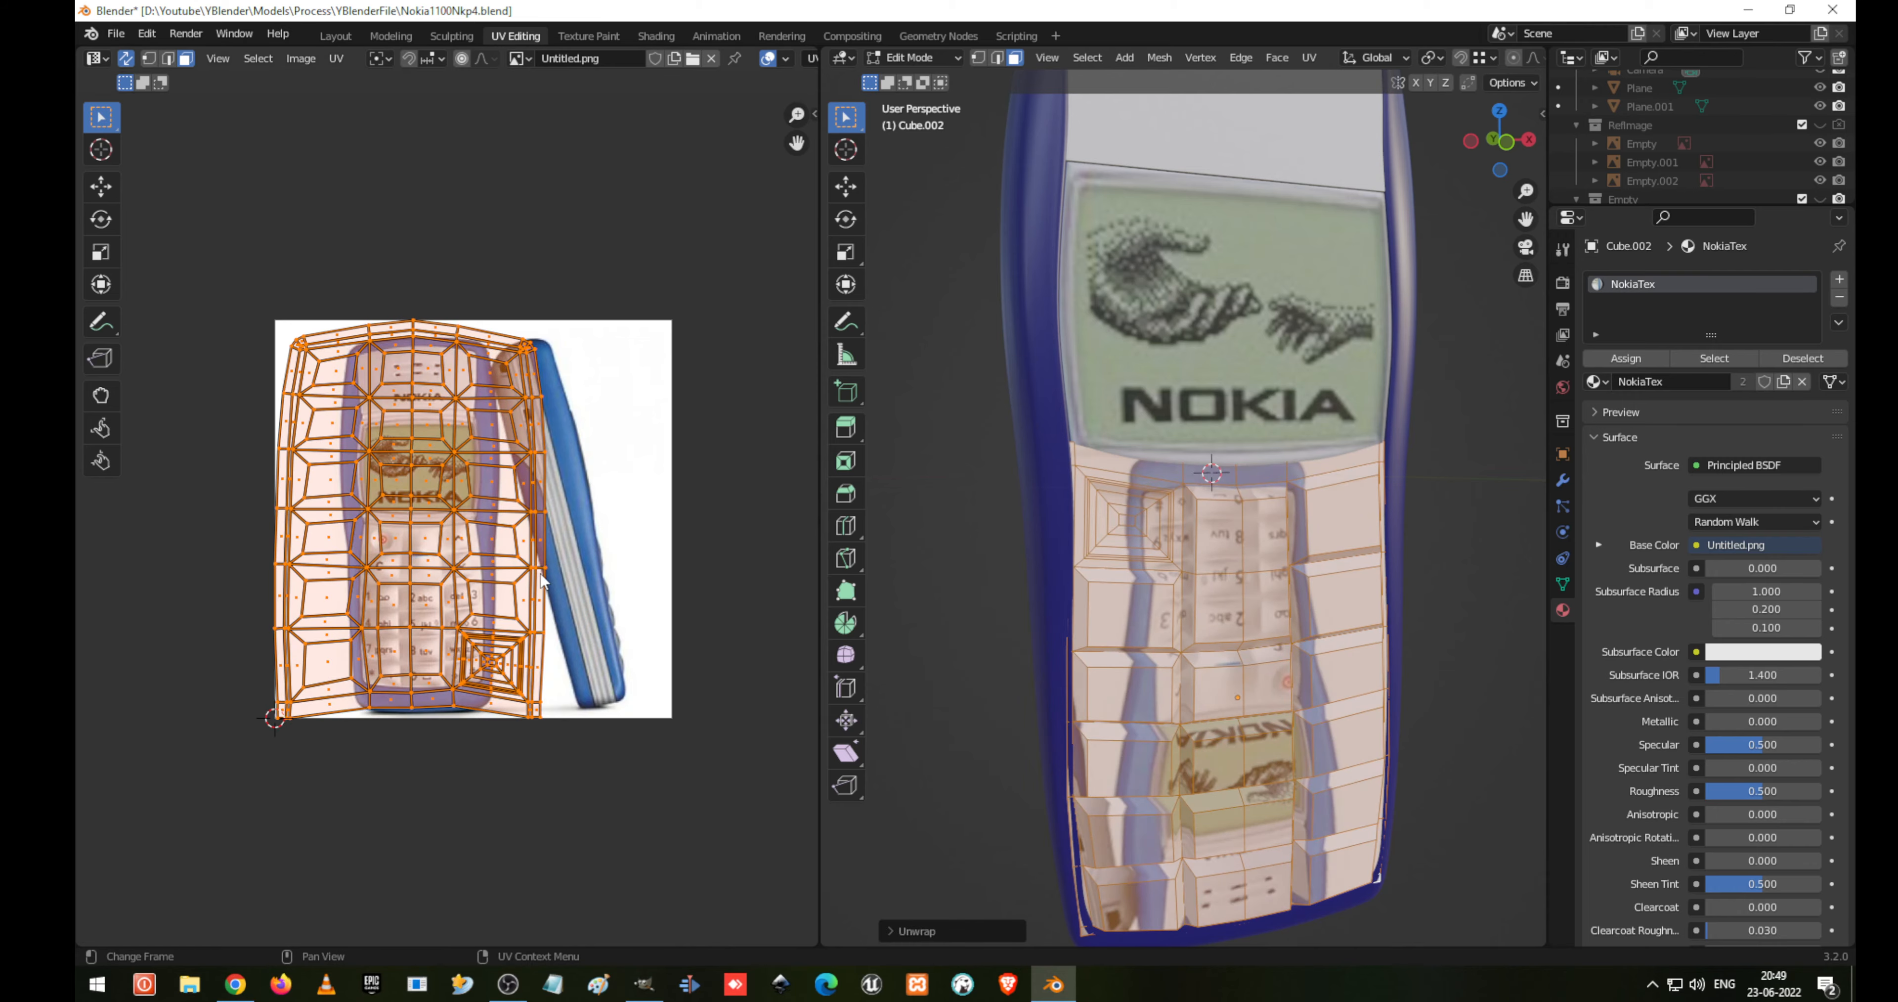
key(r)
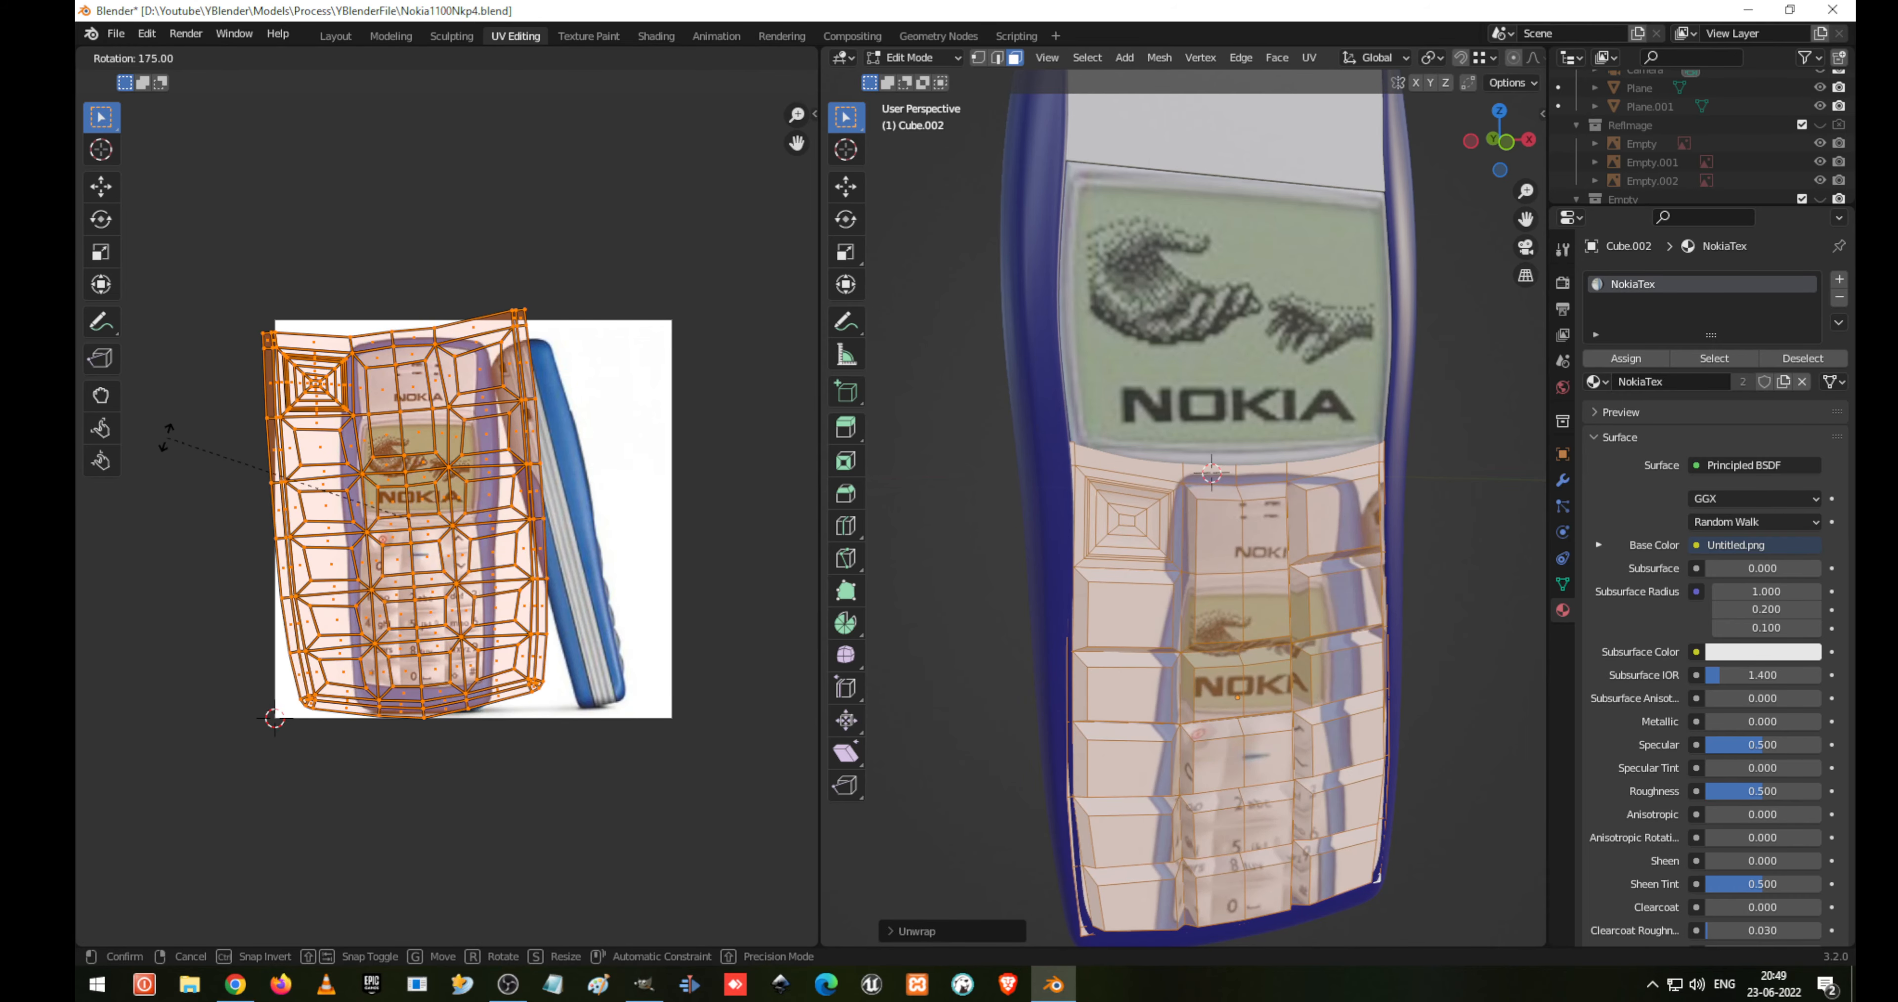
click(187, 415)
Scale the keypad's UV island to about 0.46 and move it onto the photo's keypad, lining up the red key
scroll(442, 515, up, 1)
key(s)
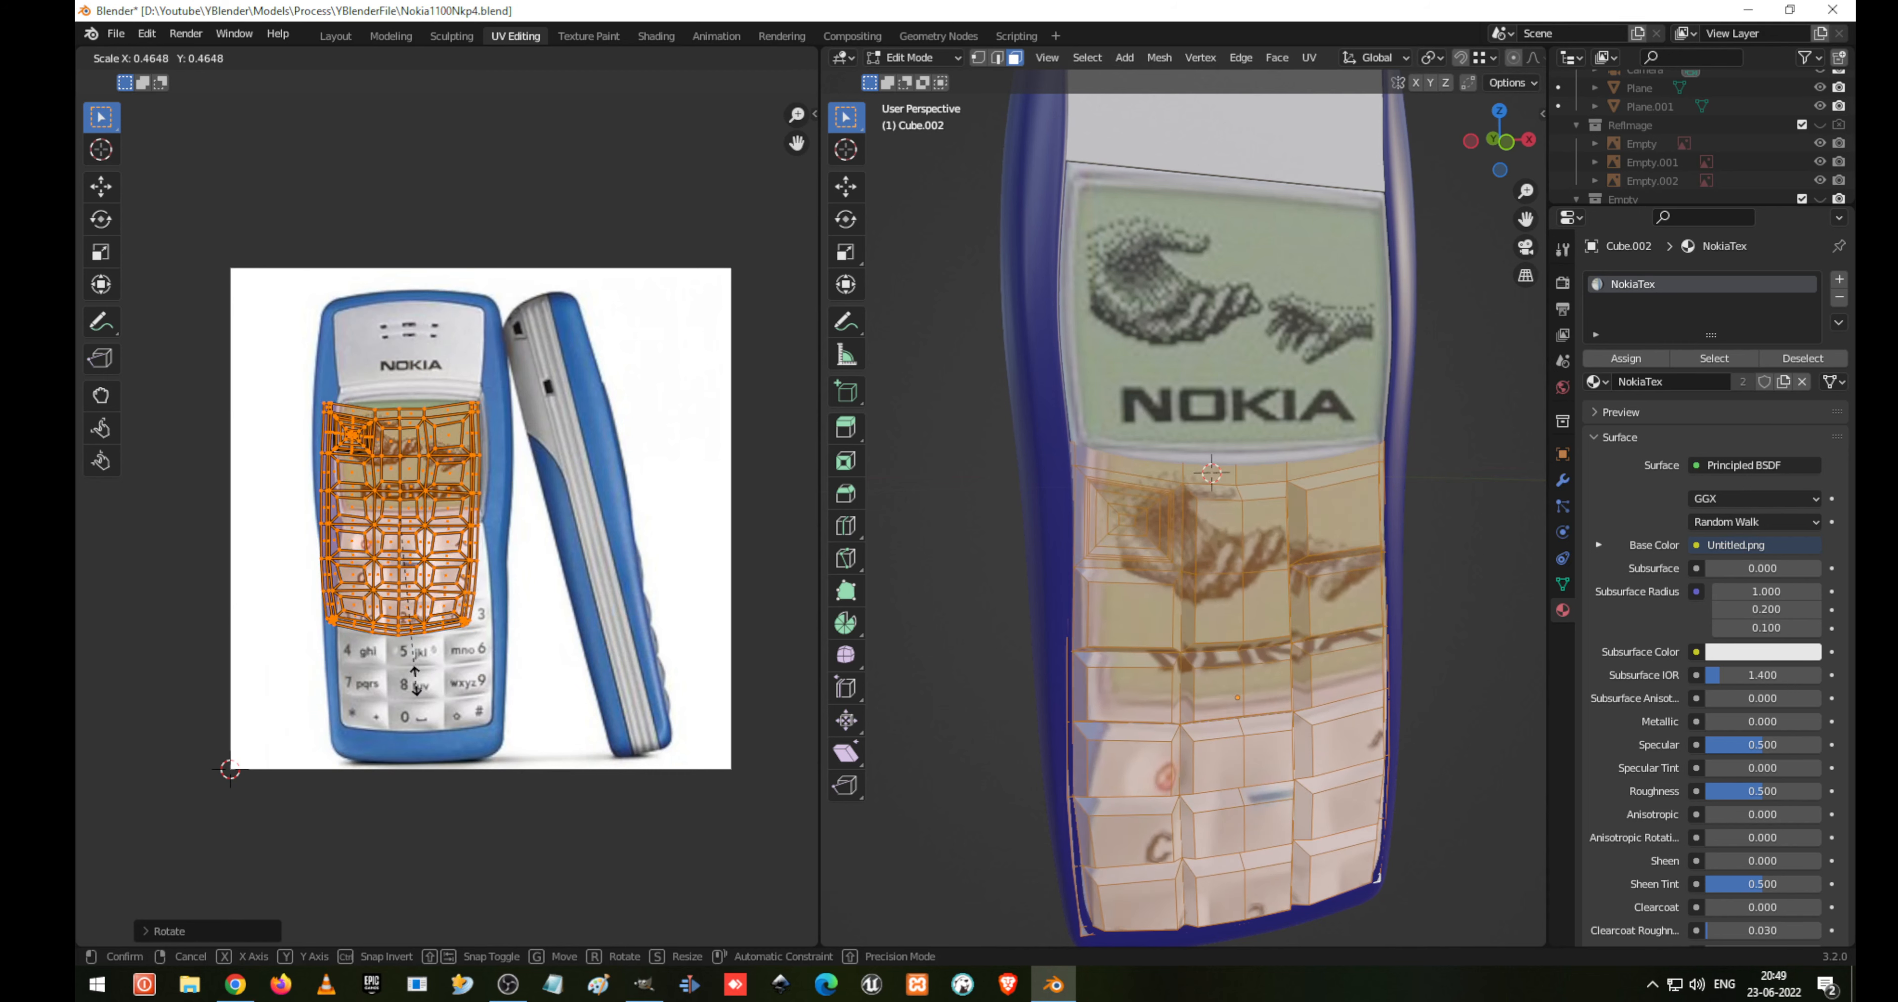
click(415, 679)
key(g)
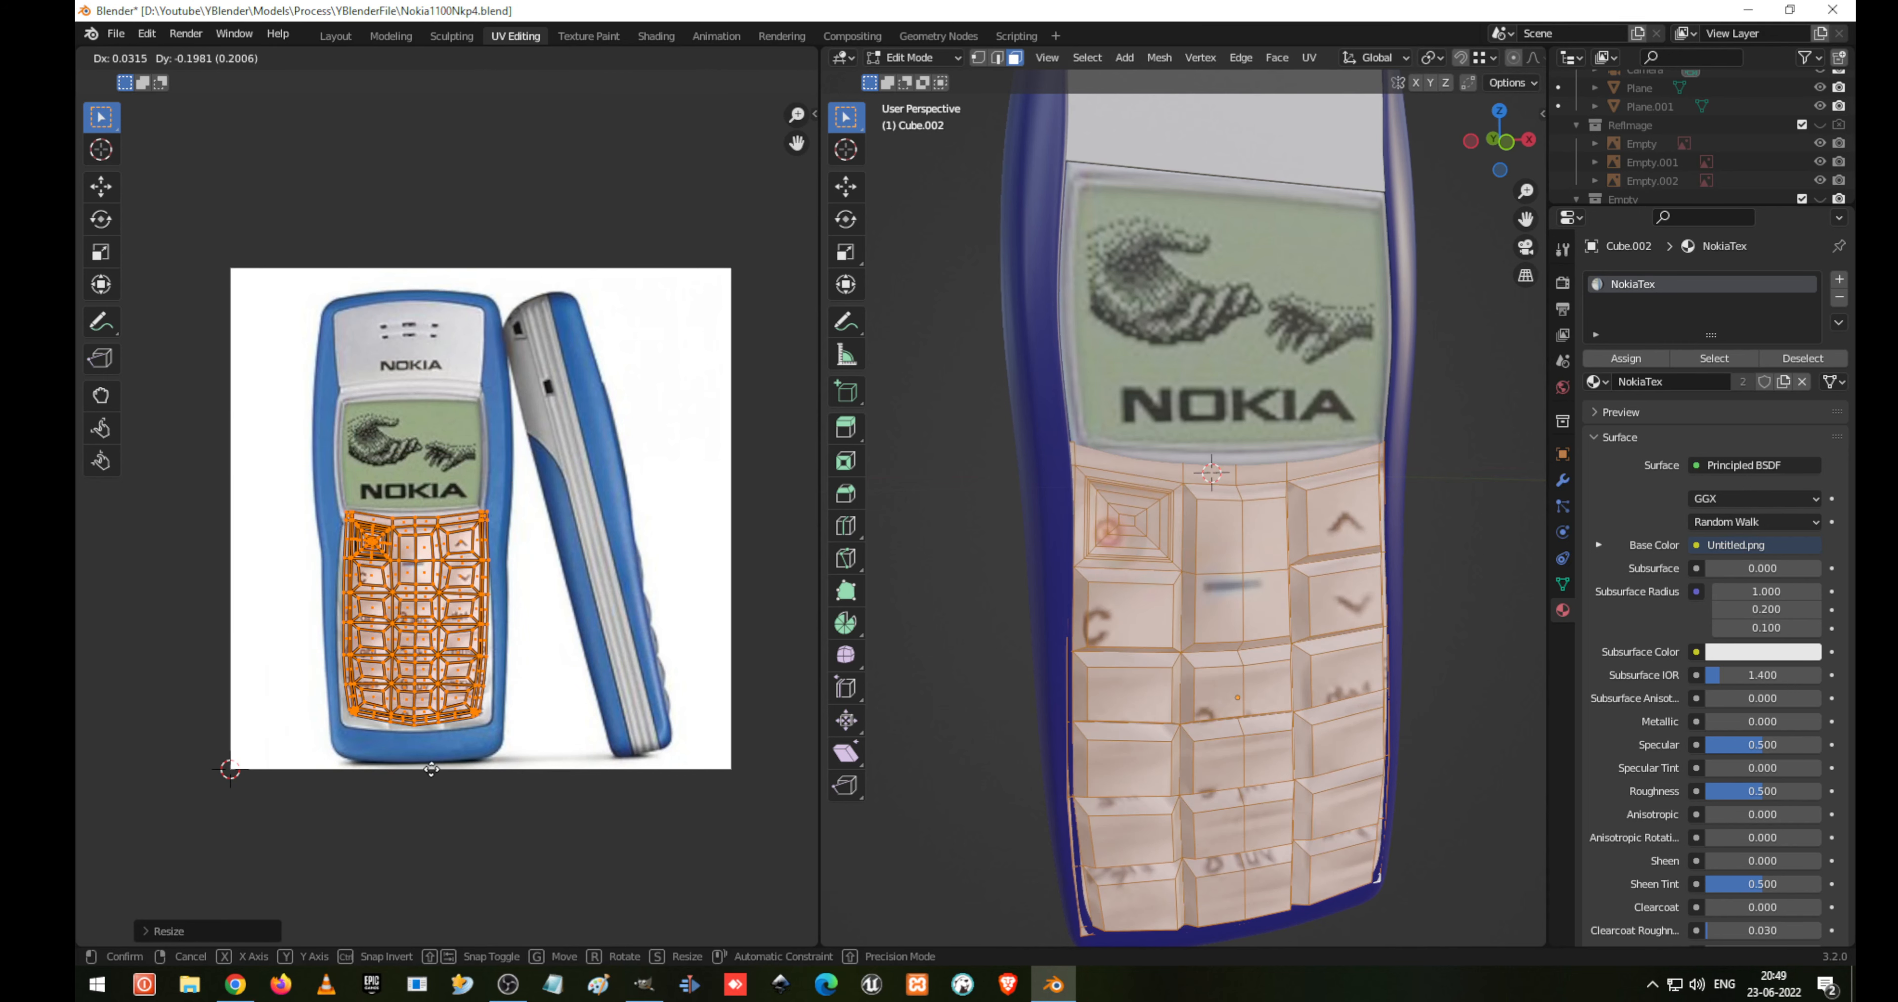
click(432, 769)
scroll(441, 517, up, 5)
shift+middle_drag(420, 647, 475, 510)
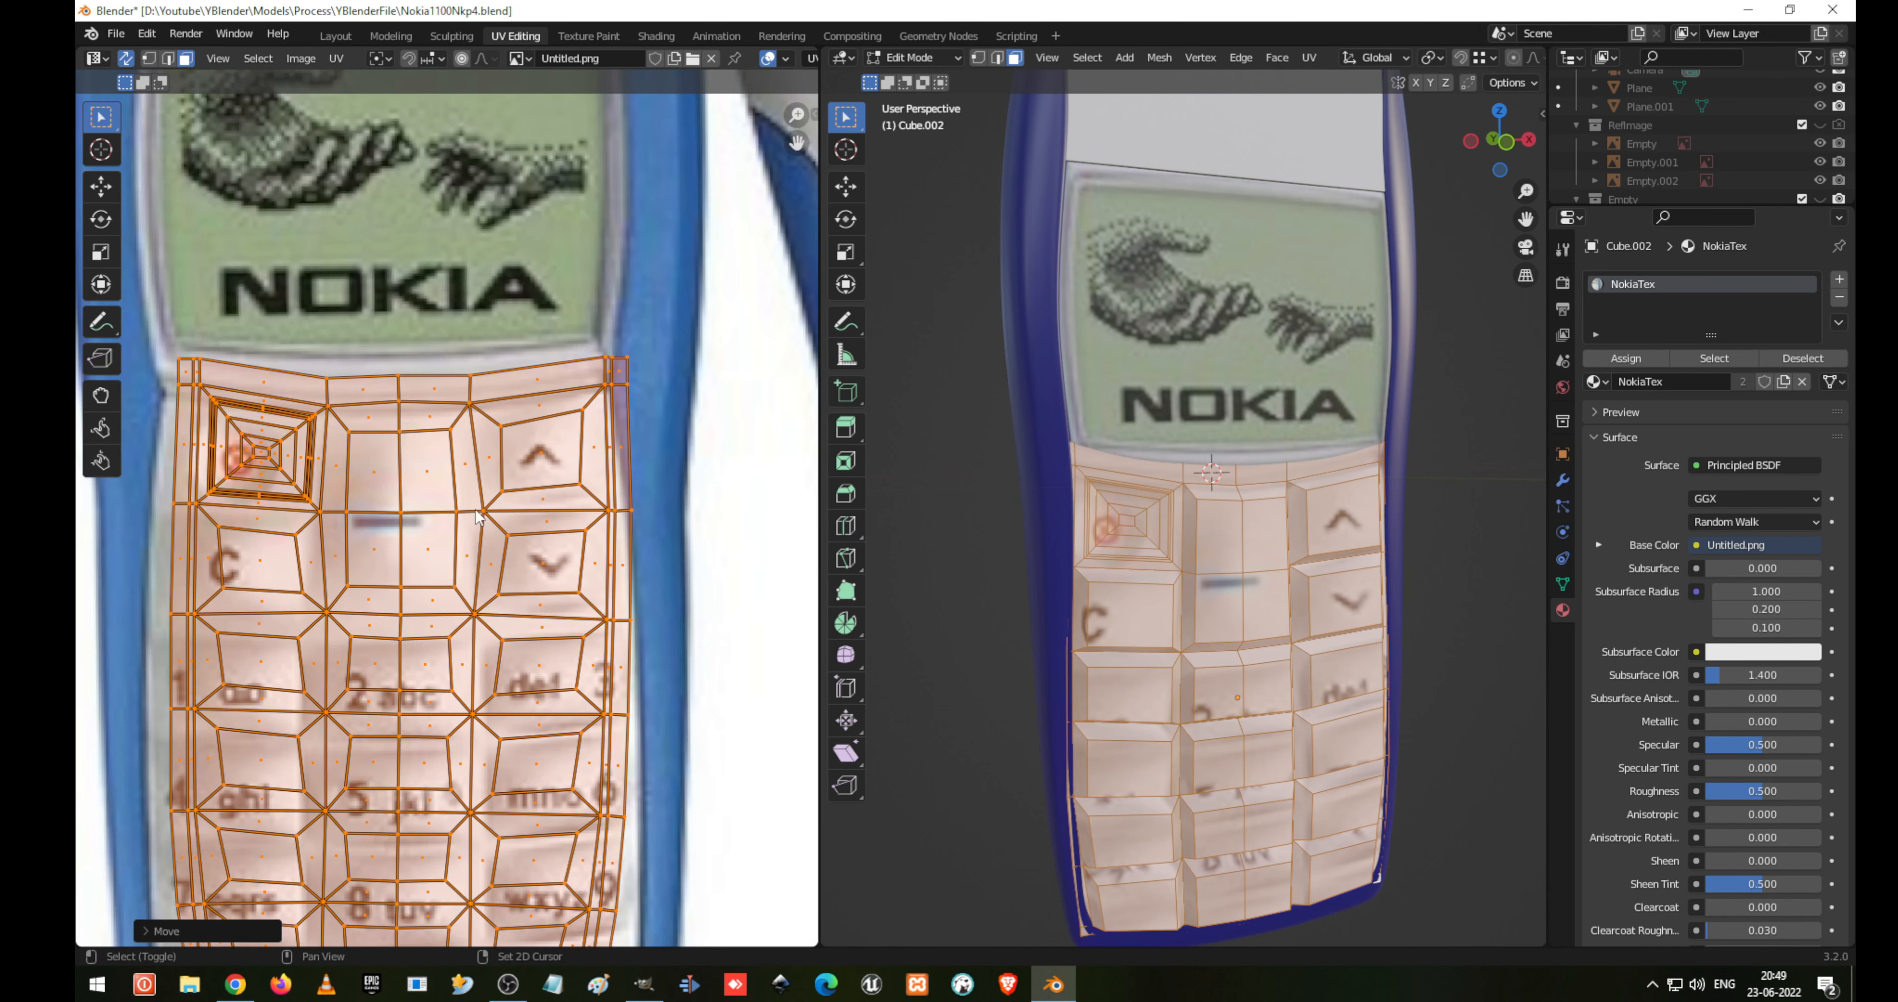
shift+scroll(464, 510, down, 5)
key(g)
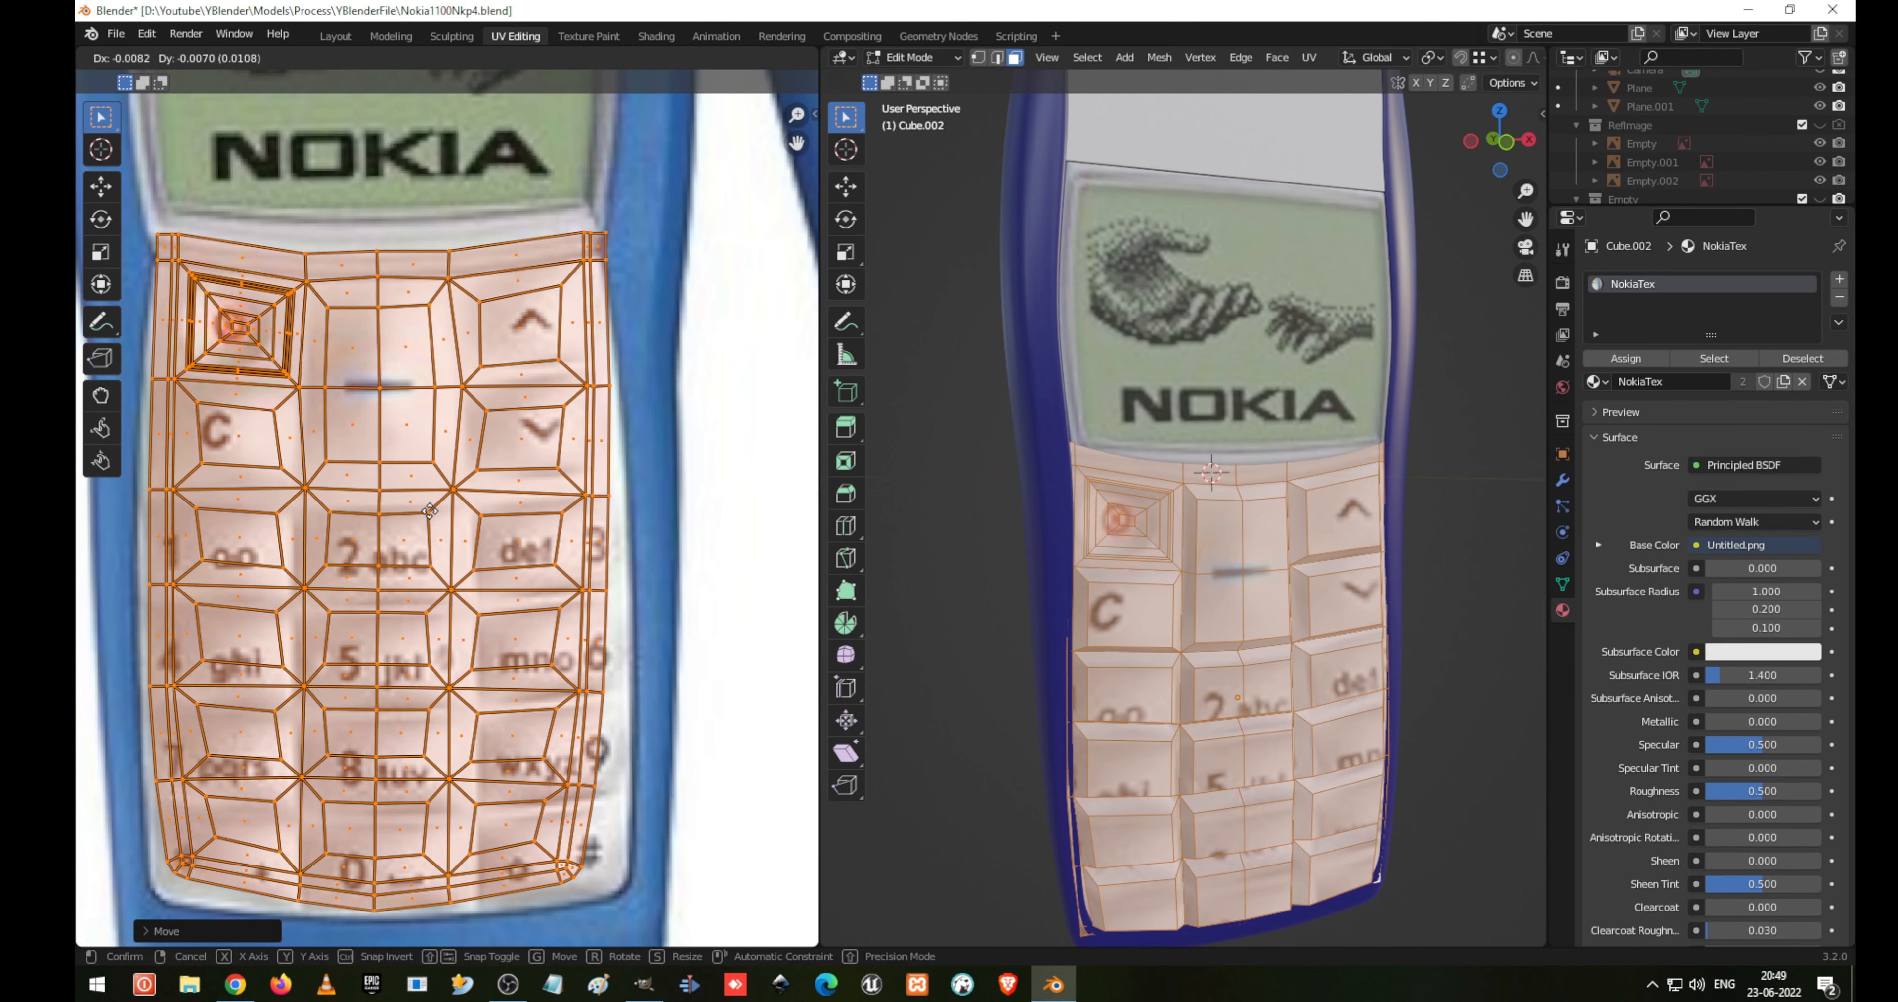
click(435, 519)
Stretch the keypad's UV island to about 1.02 along Y and nudge it to match the photo's keys
shift+scroll(494, 623, down, 3)
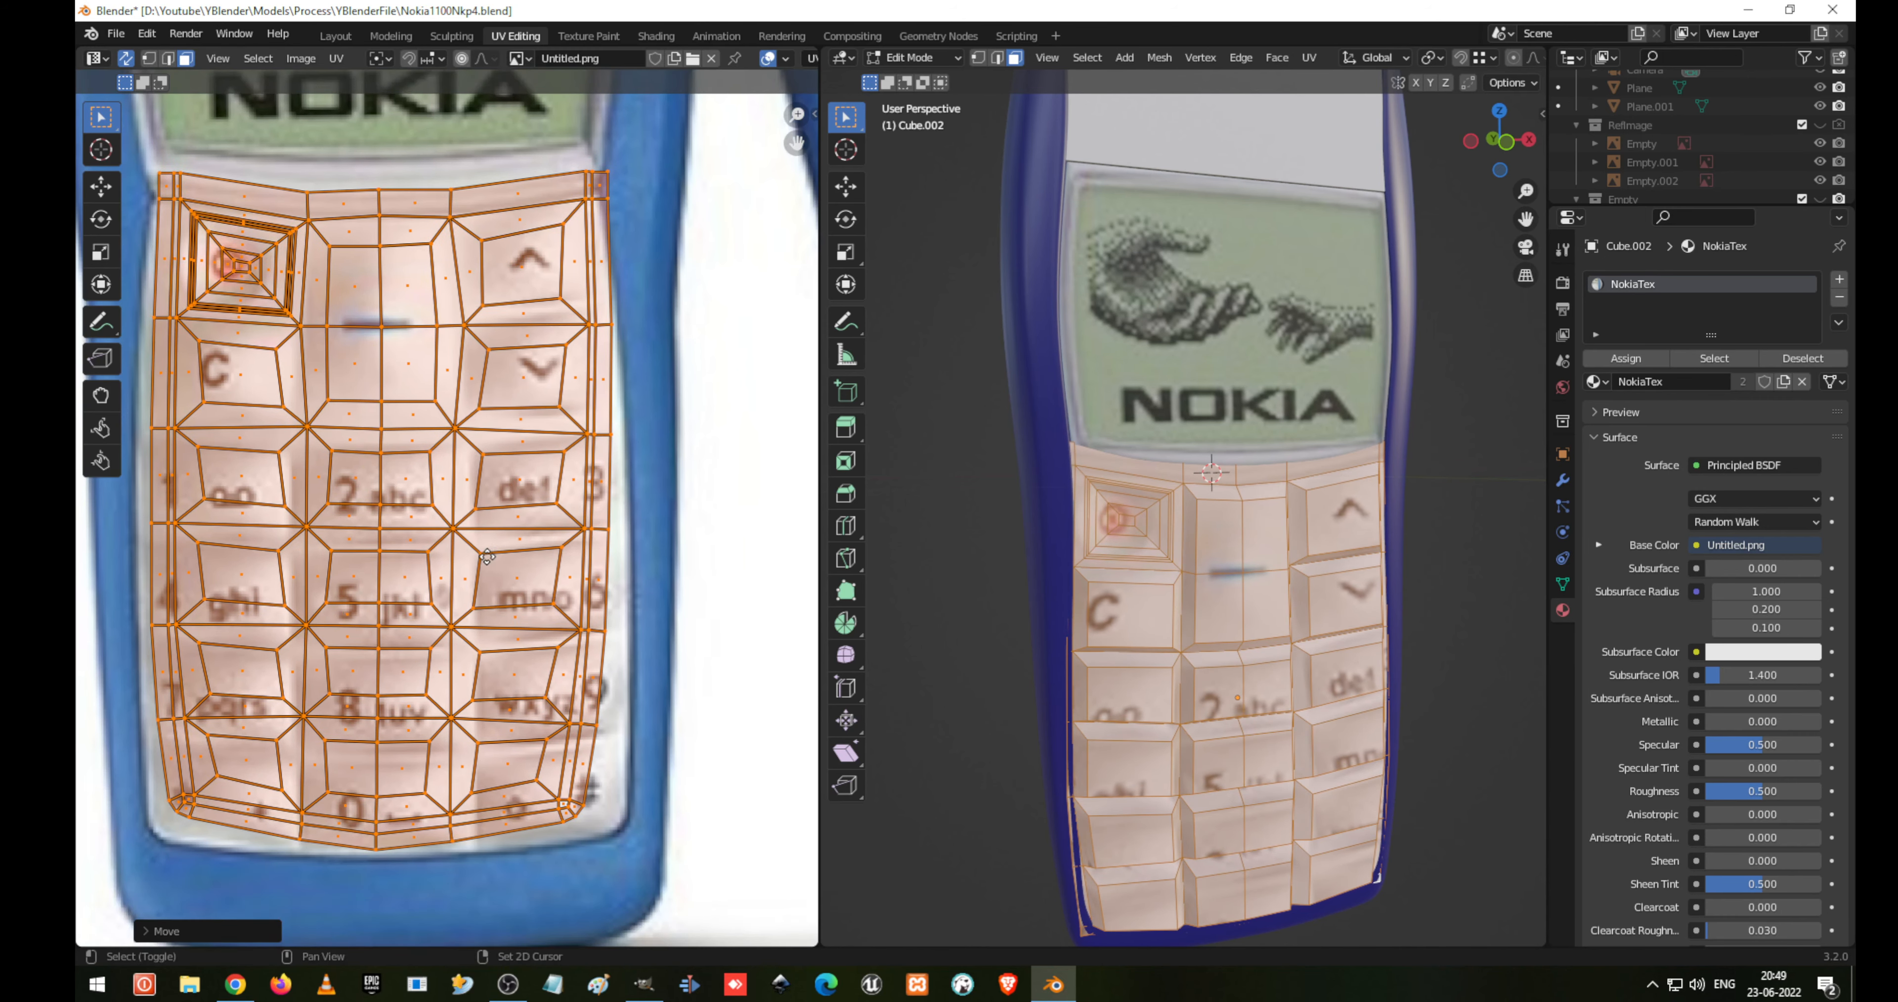
key(s)
key(x)
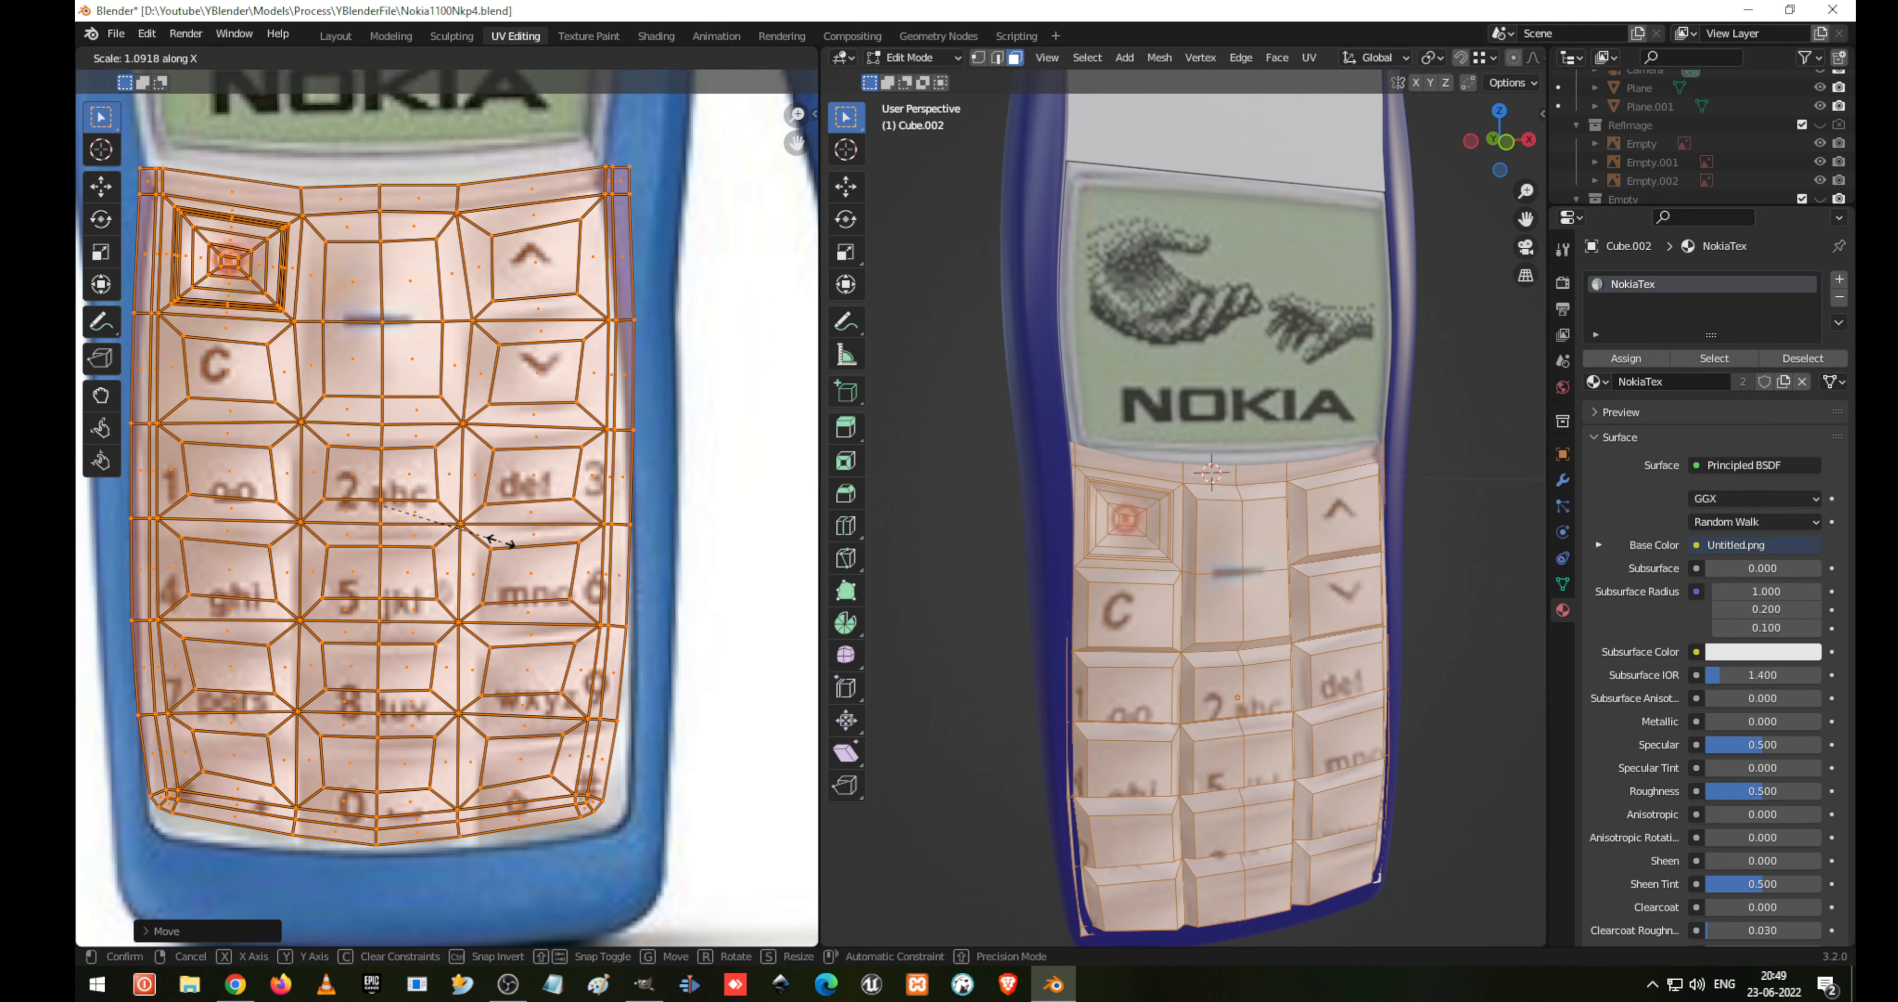
key(y)
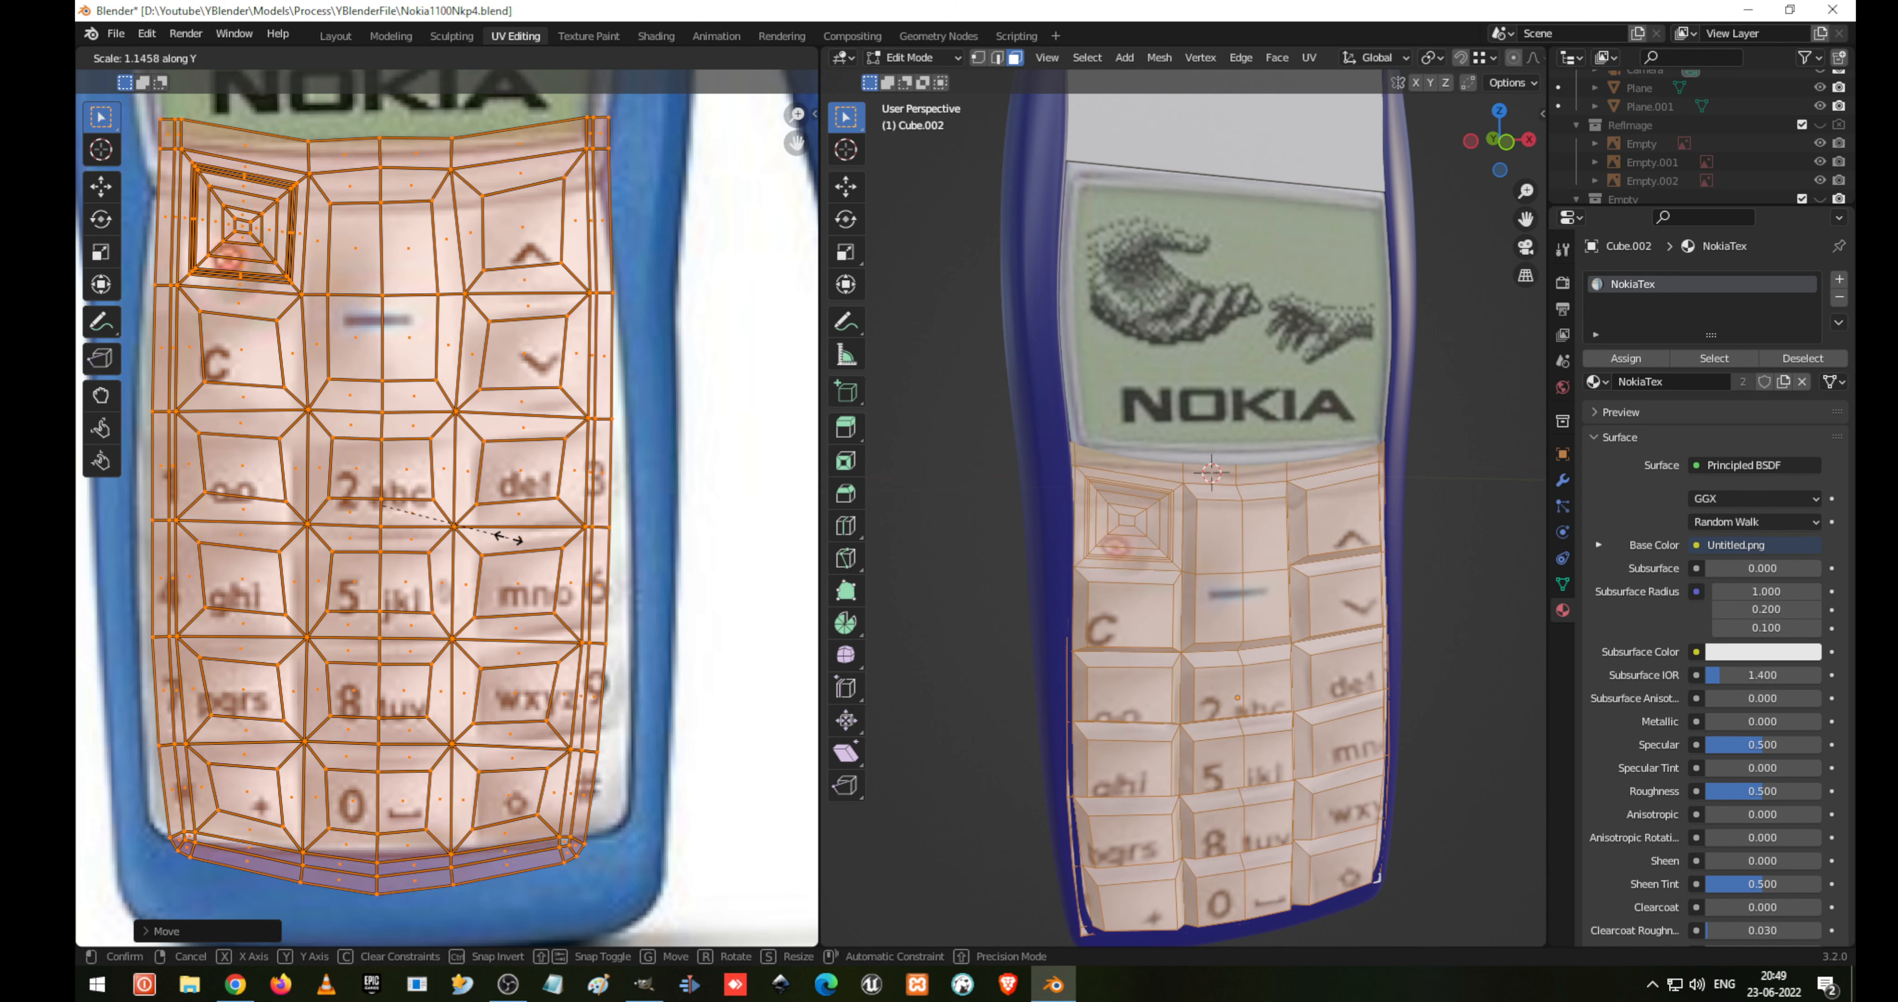
click(494, 529)
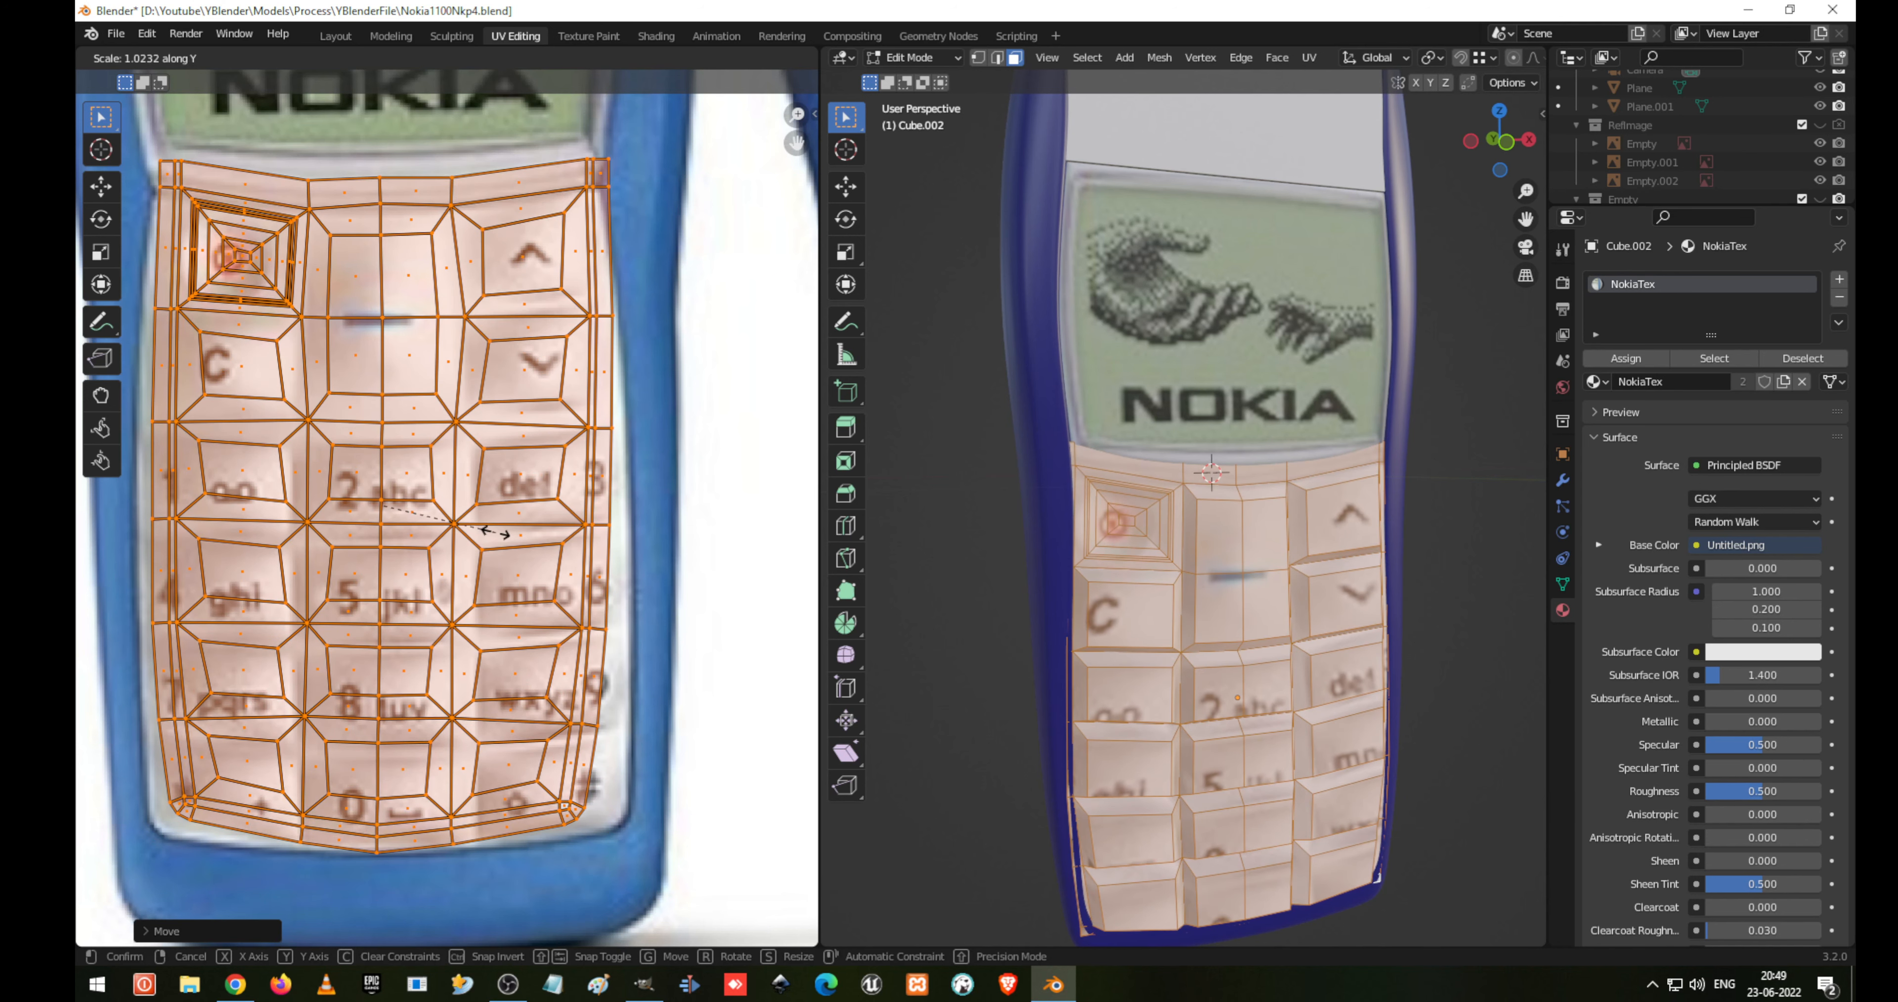
key(g)
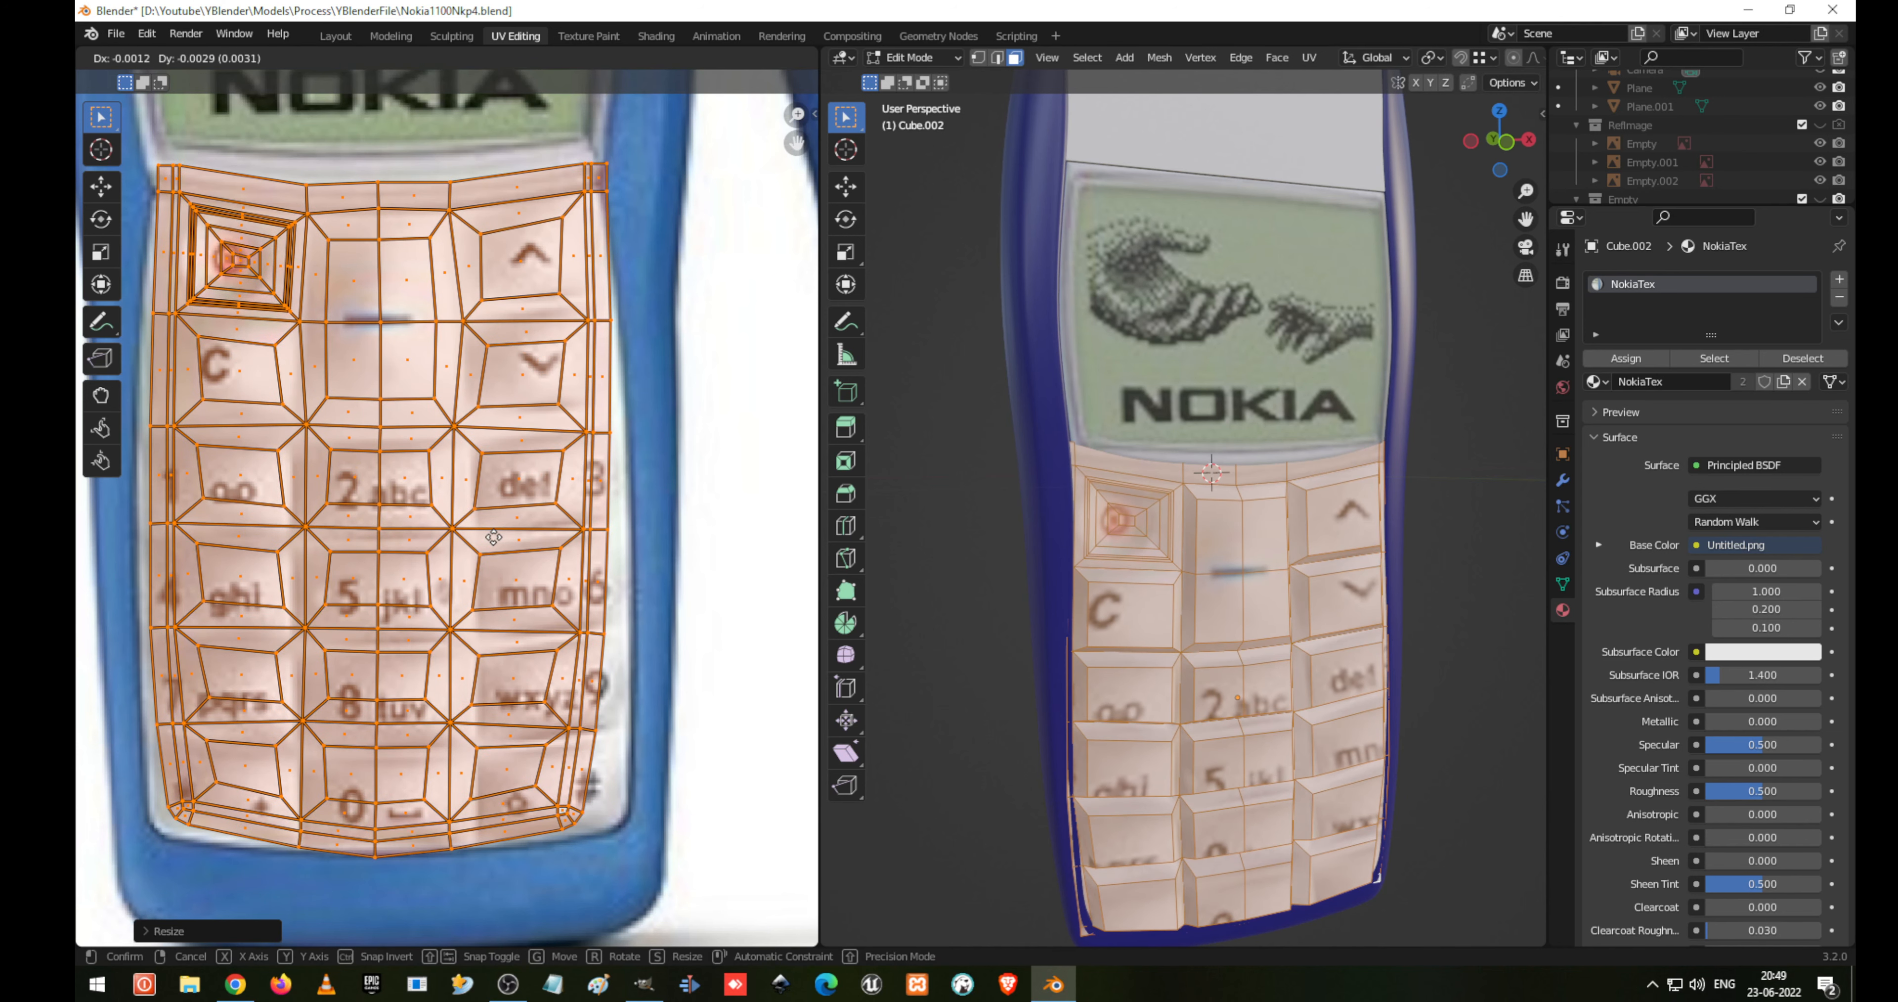
click(494, 537)
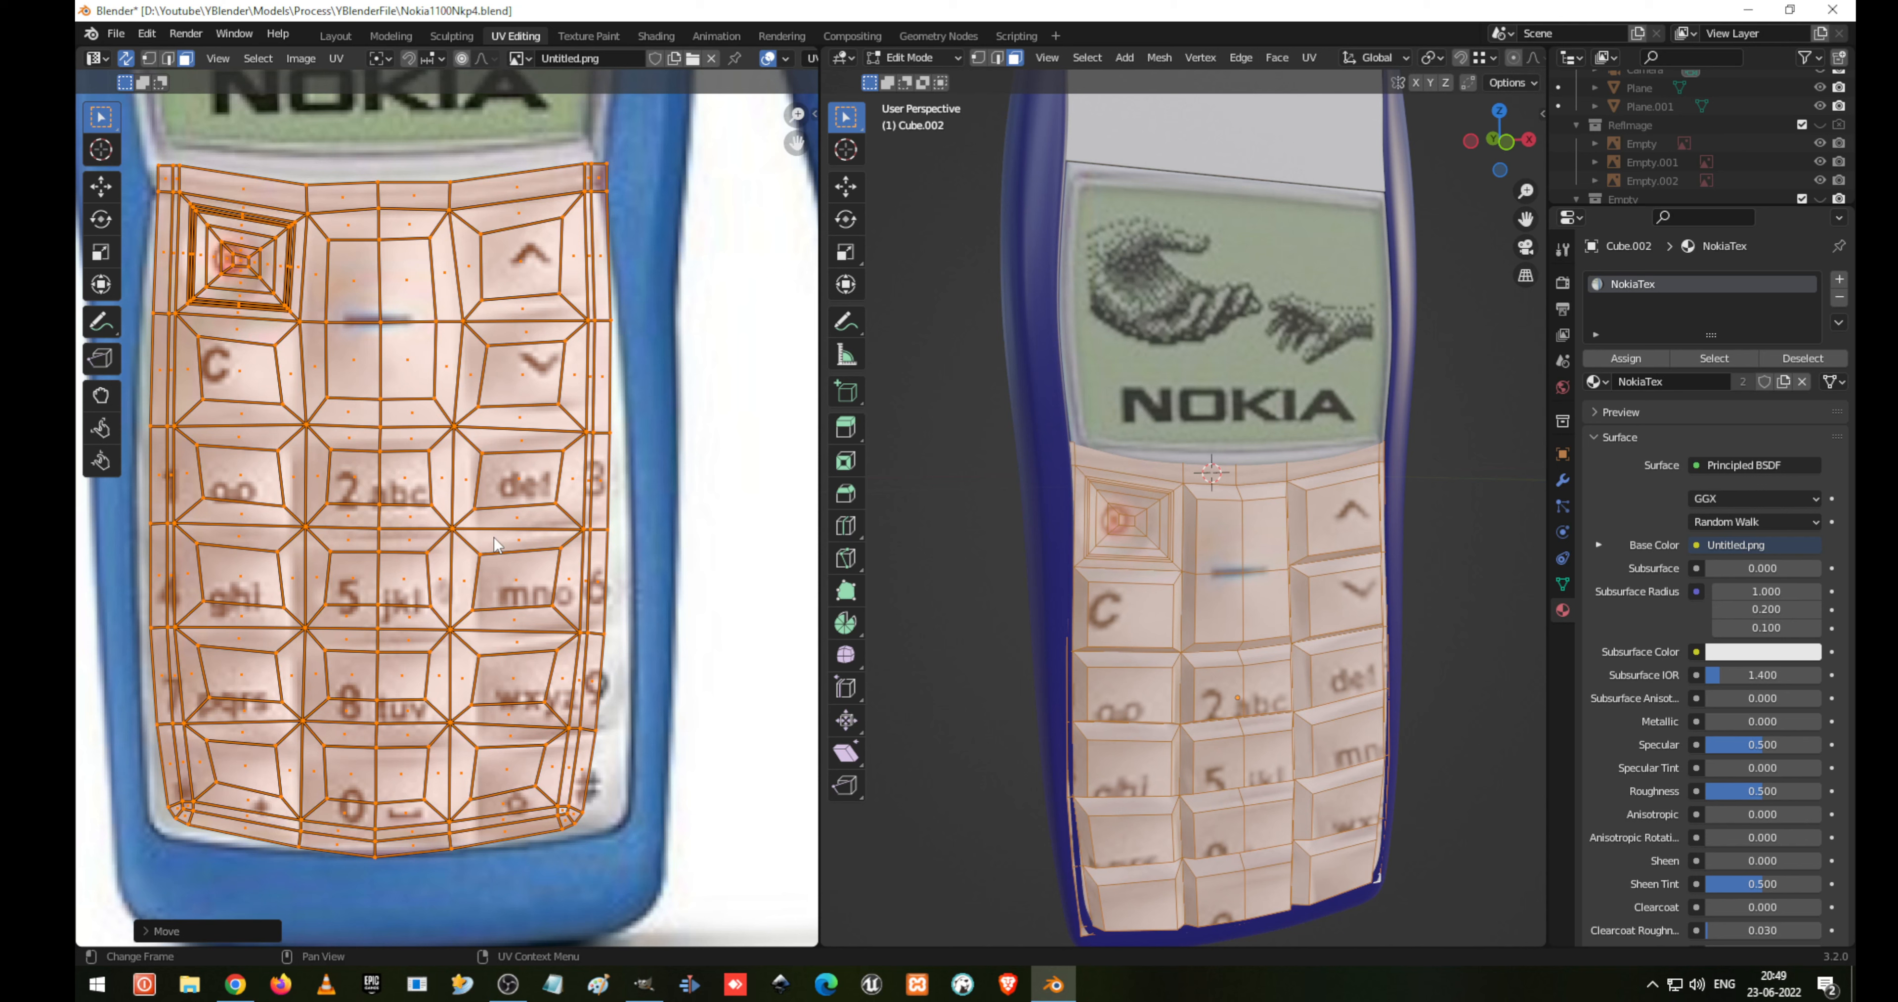
Widen the keypad's UV island along X and shift it slightly to line up with the key lettering
key(s)
key(x)
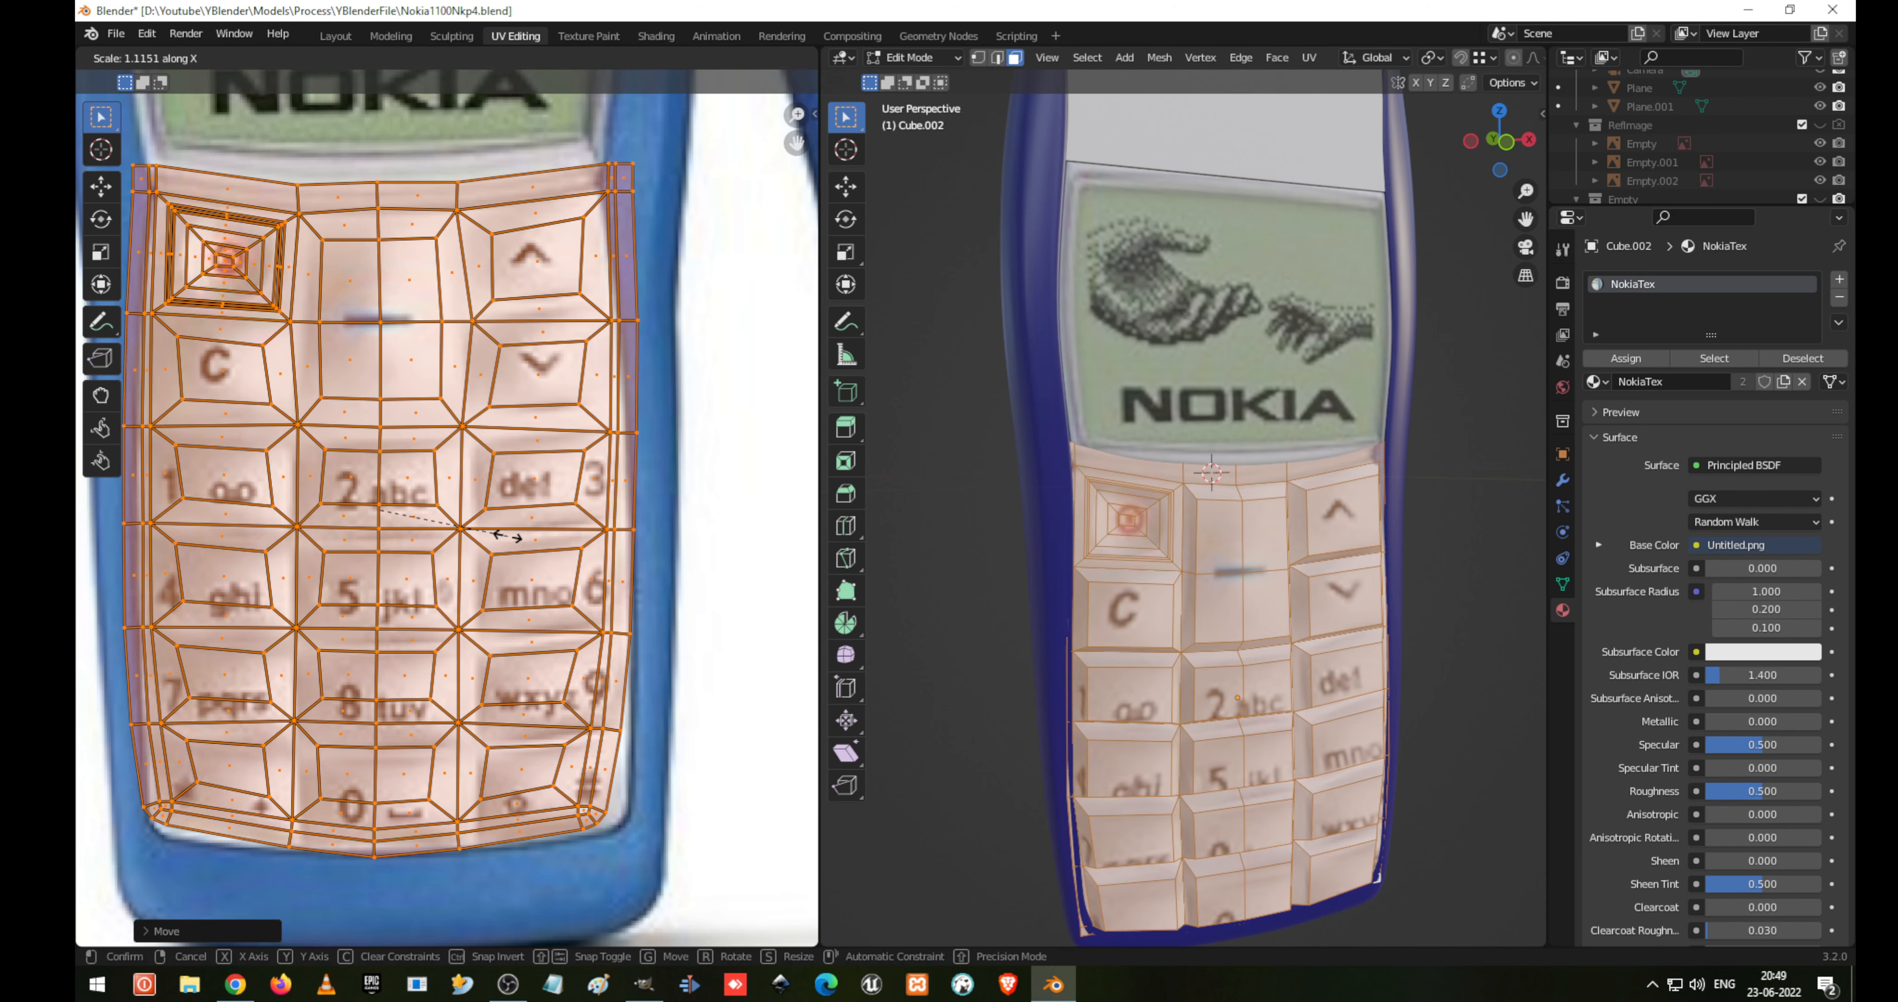
click(503, 537)
middle_drag(438, 622, 444, 555)
key(g)
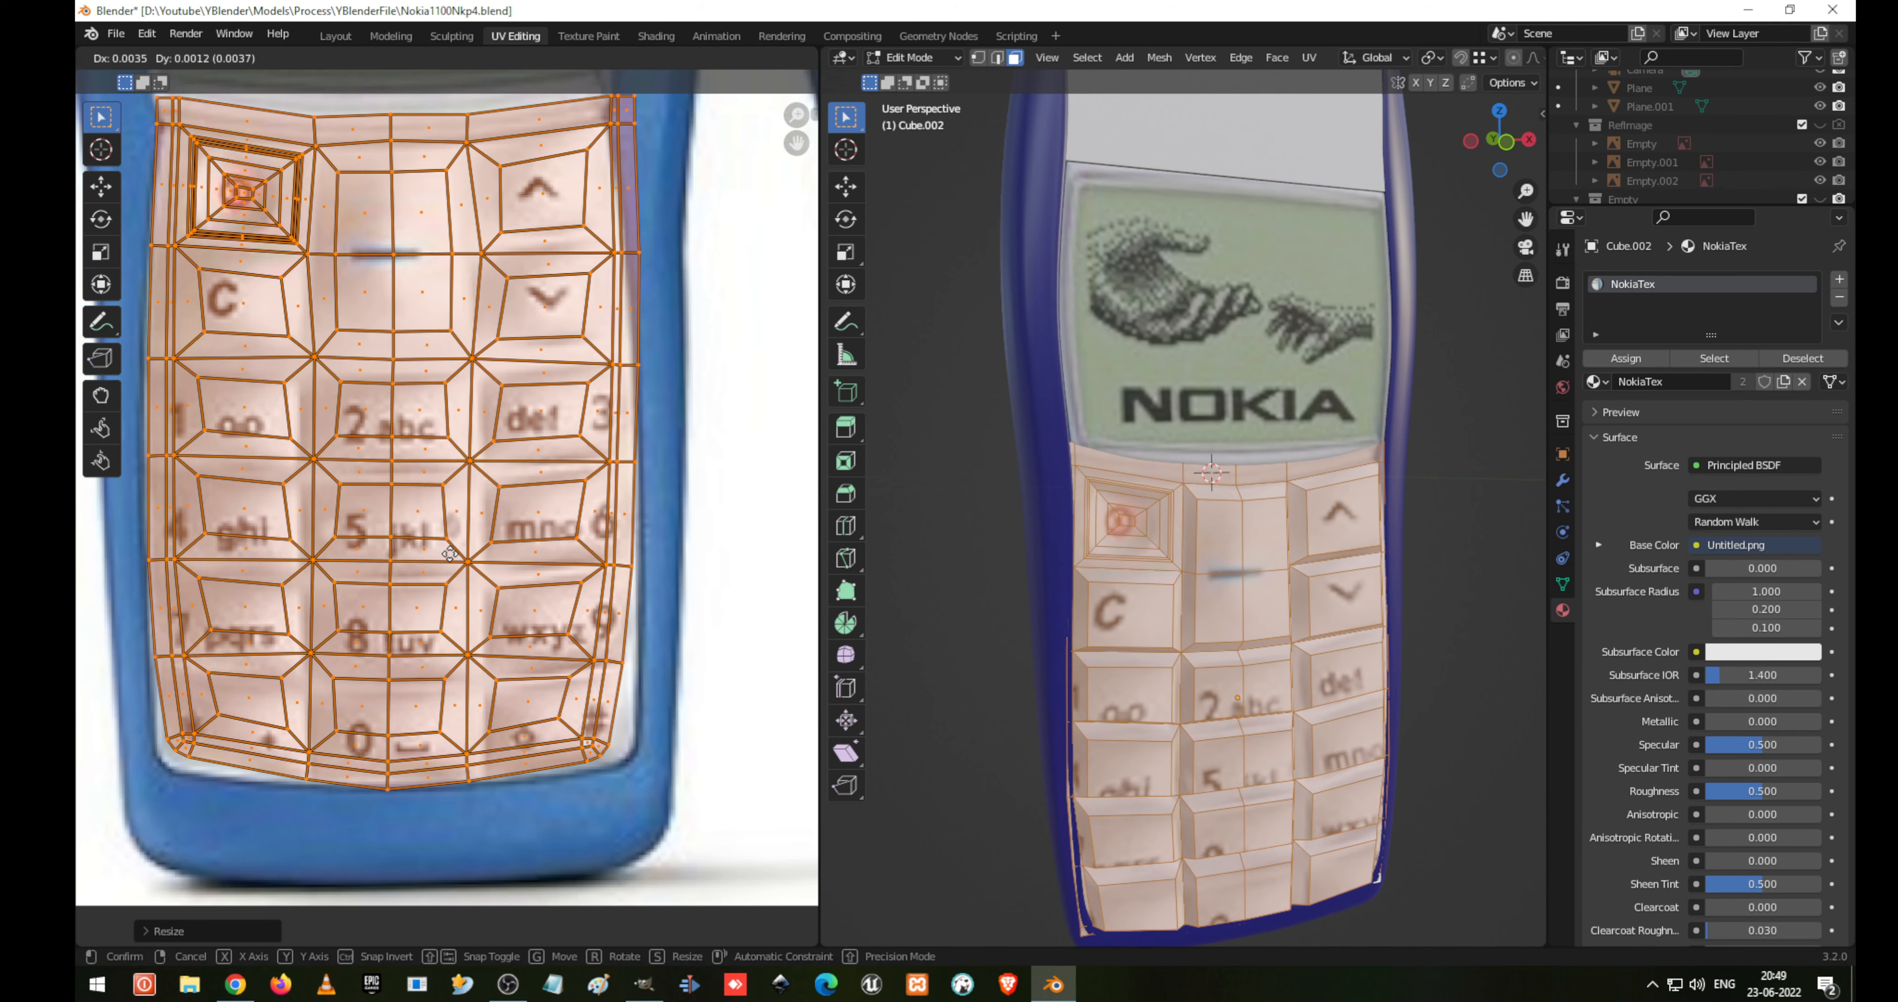
click(445, 565)
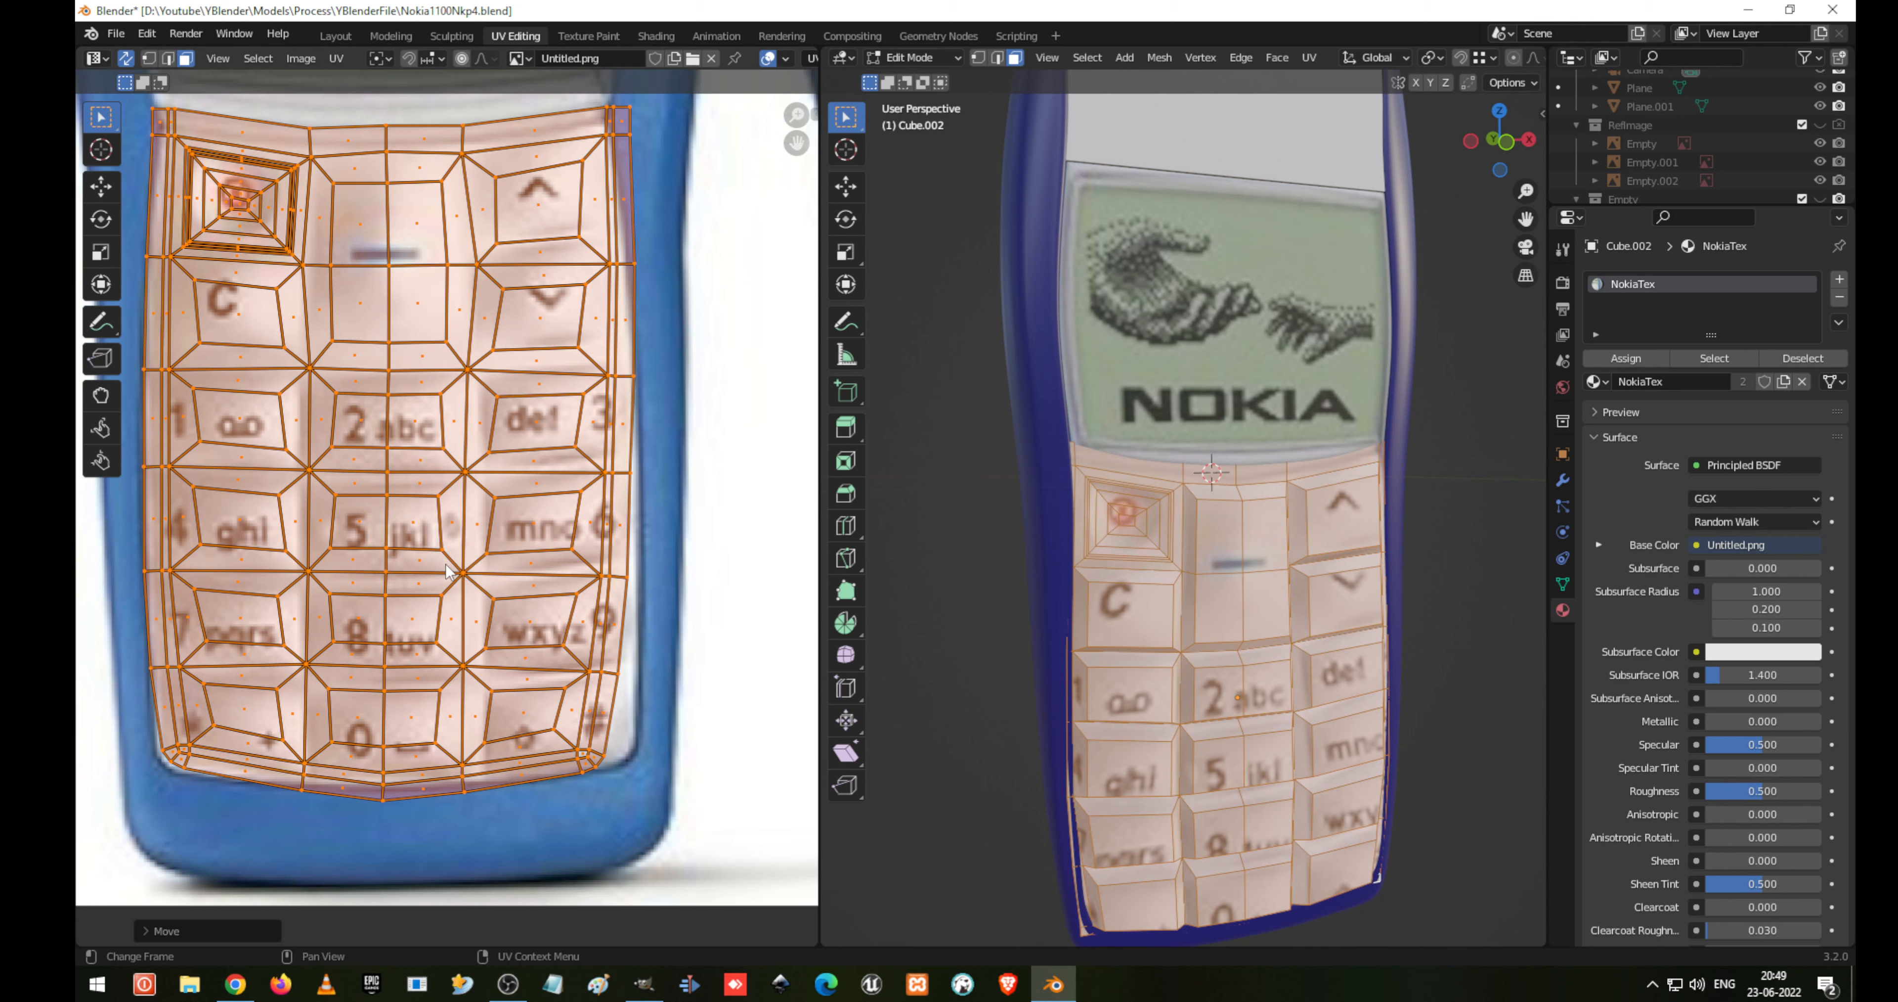
Select the UV vertices at the keypad's lower-right corner beside the # key and move them outward to the photo's keypad border
click(578, 718)
key(b)
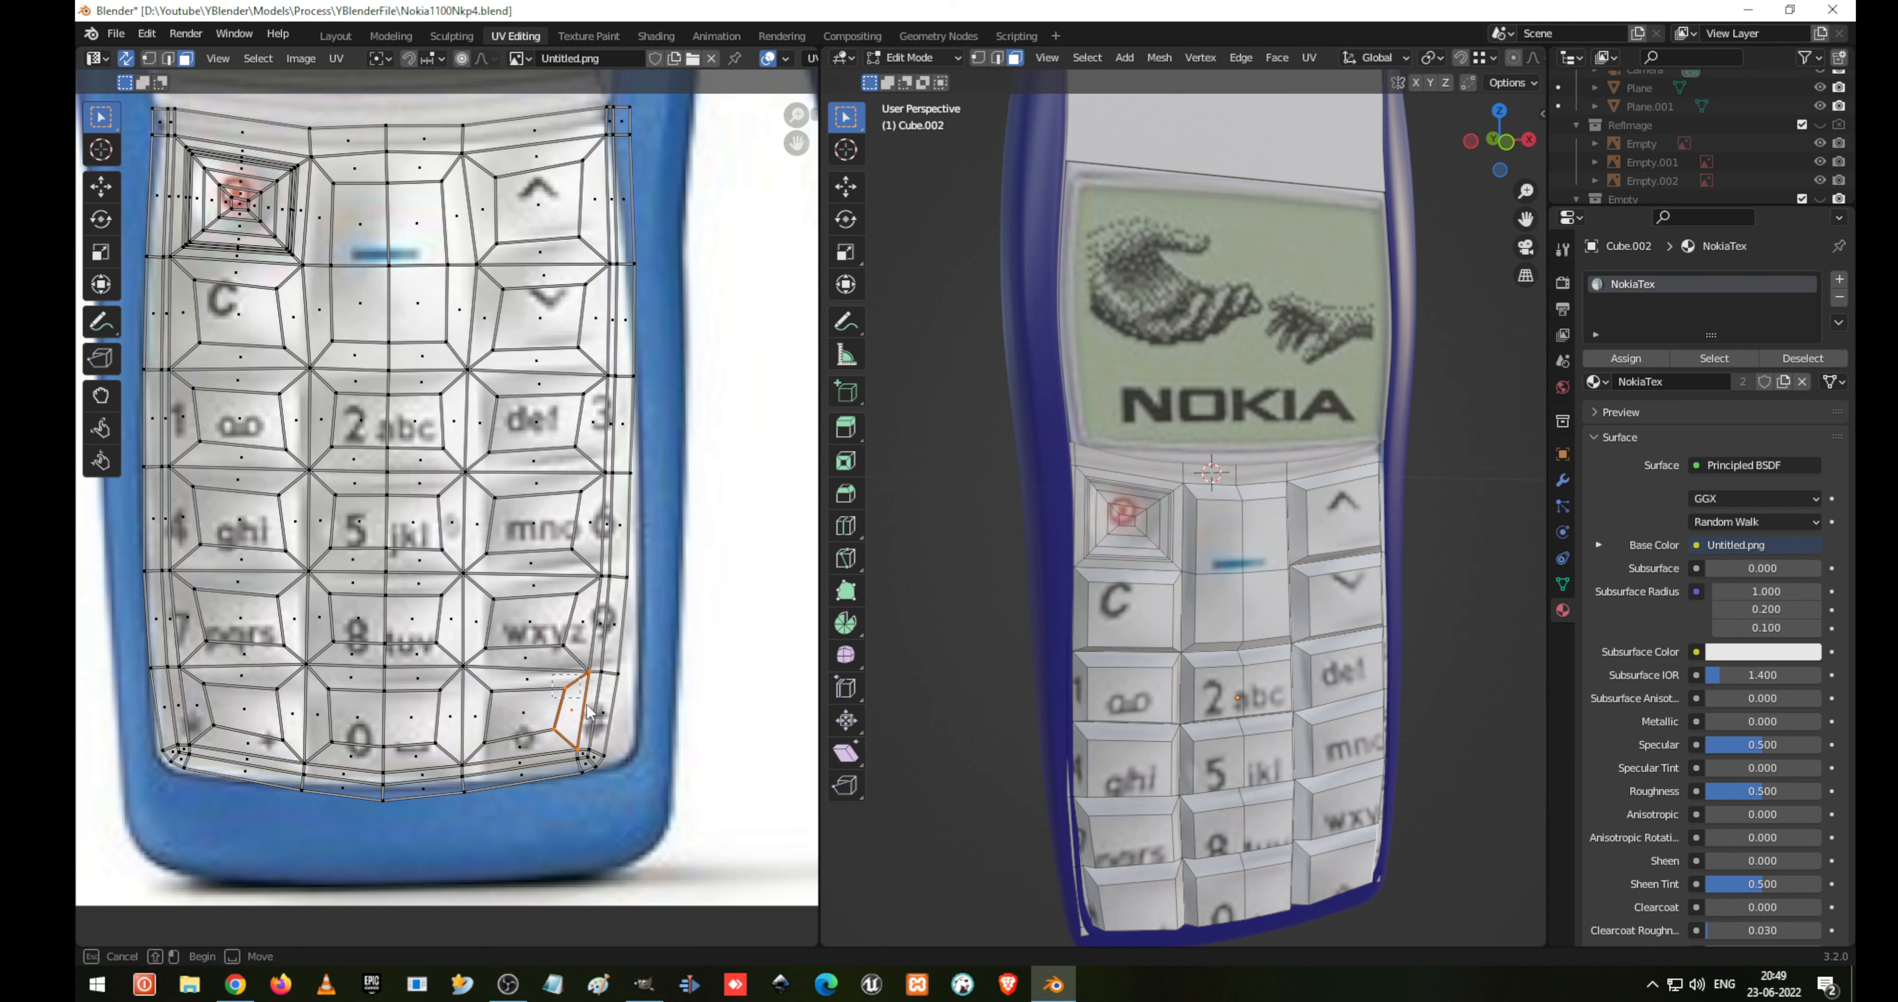
drag(587, 711, 632, 780)
key(g)
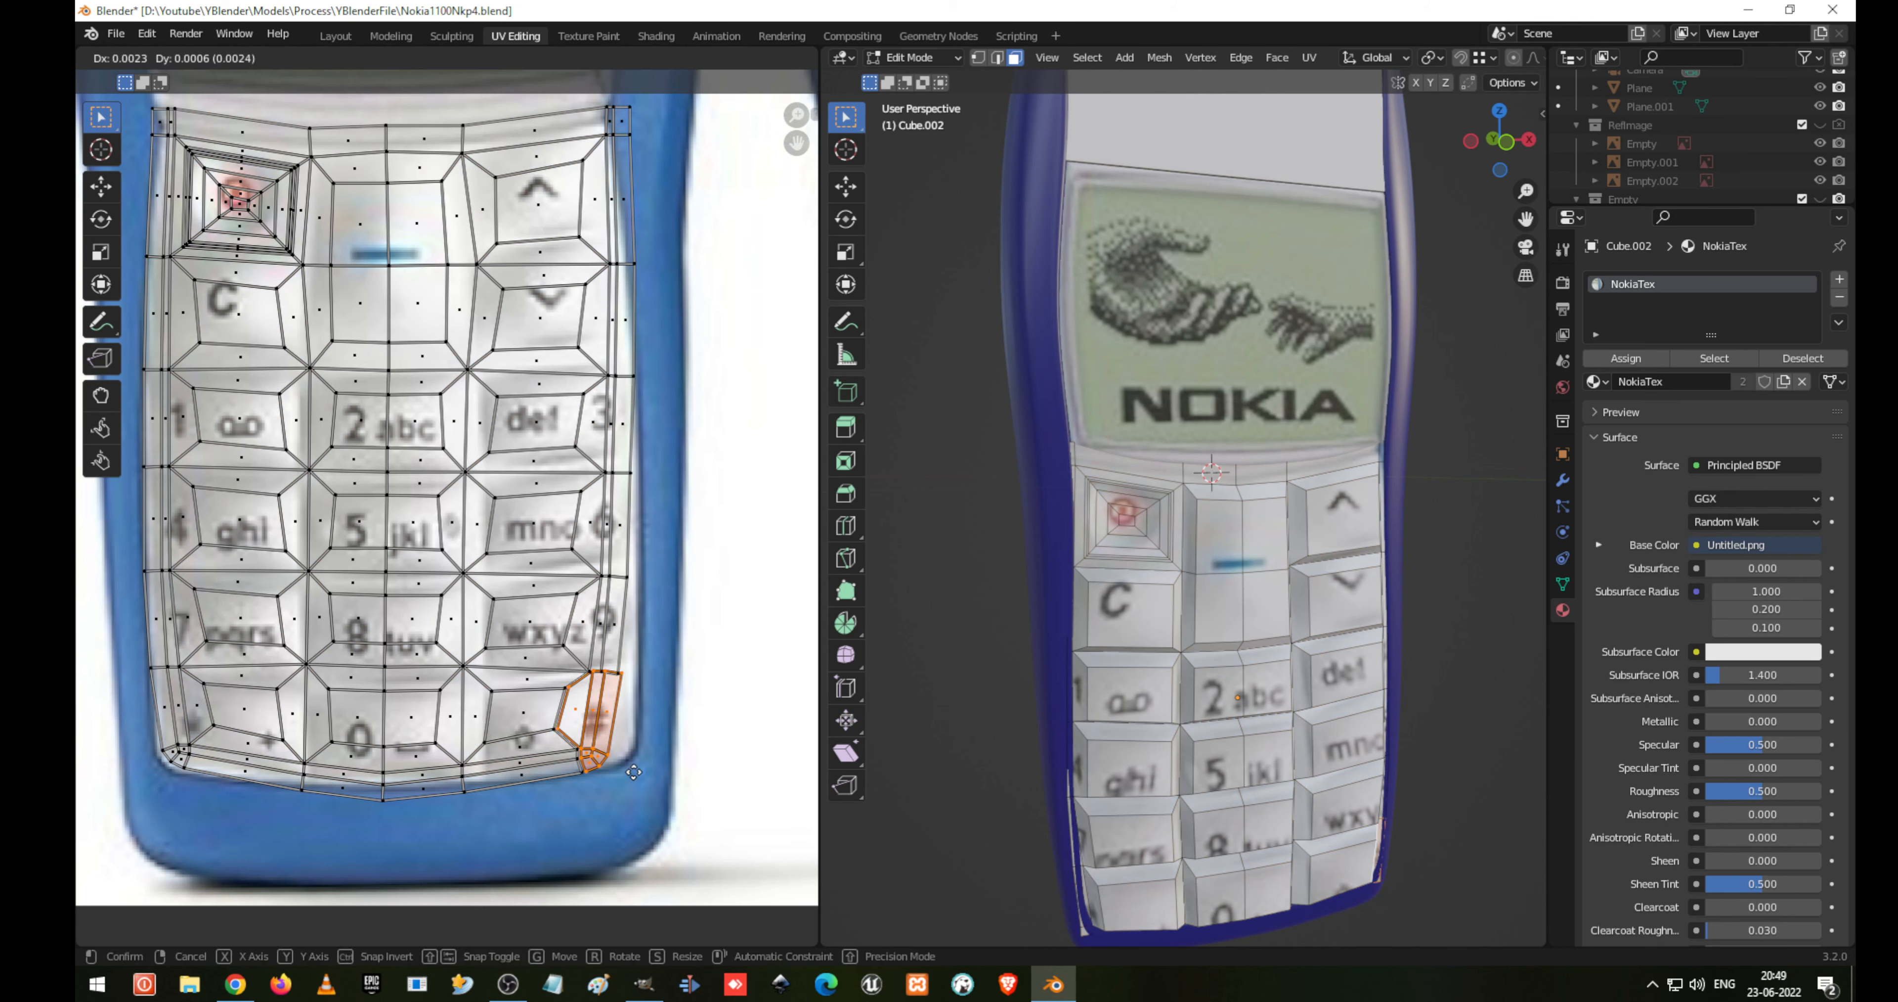
right_click(650, 769)
key(1)
key(g)
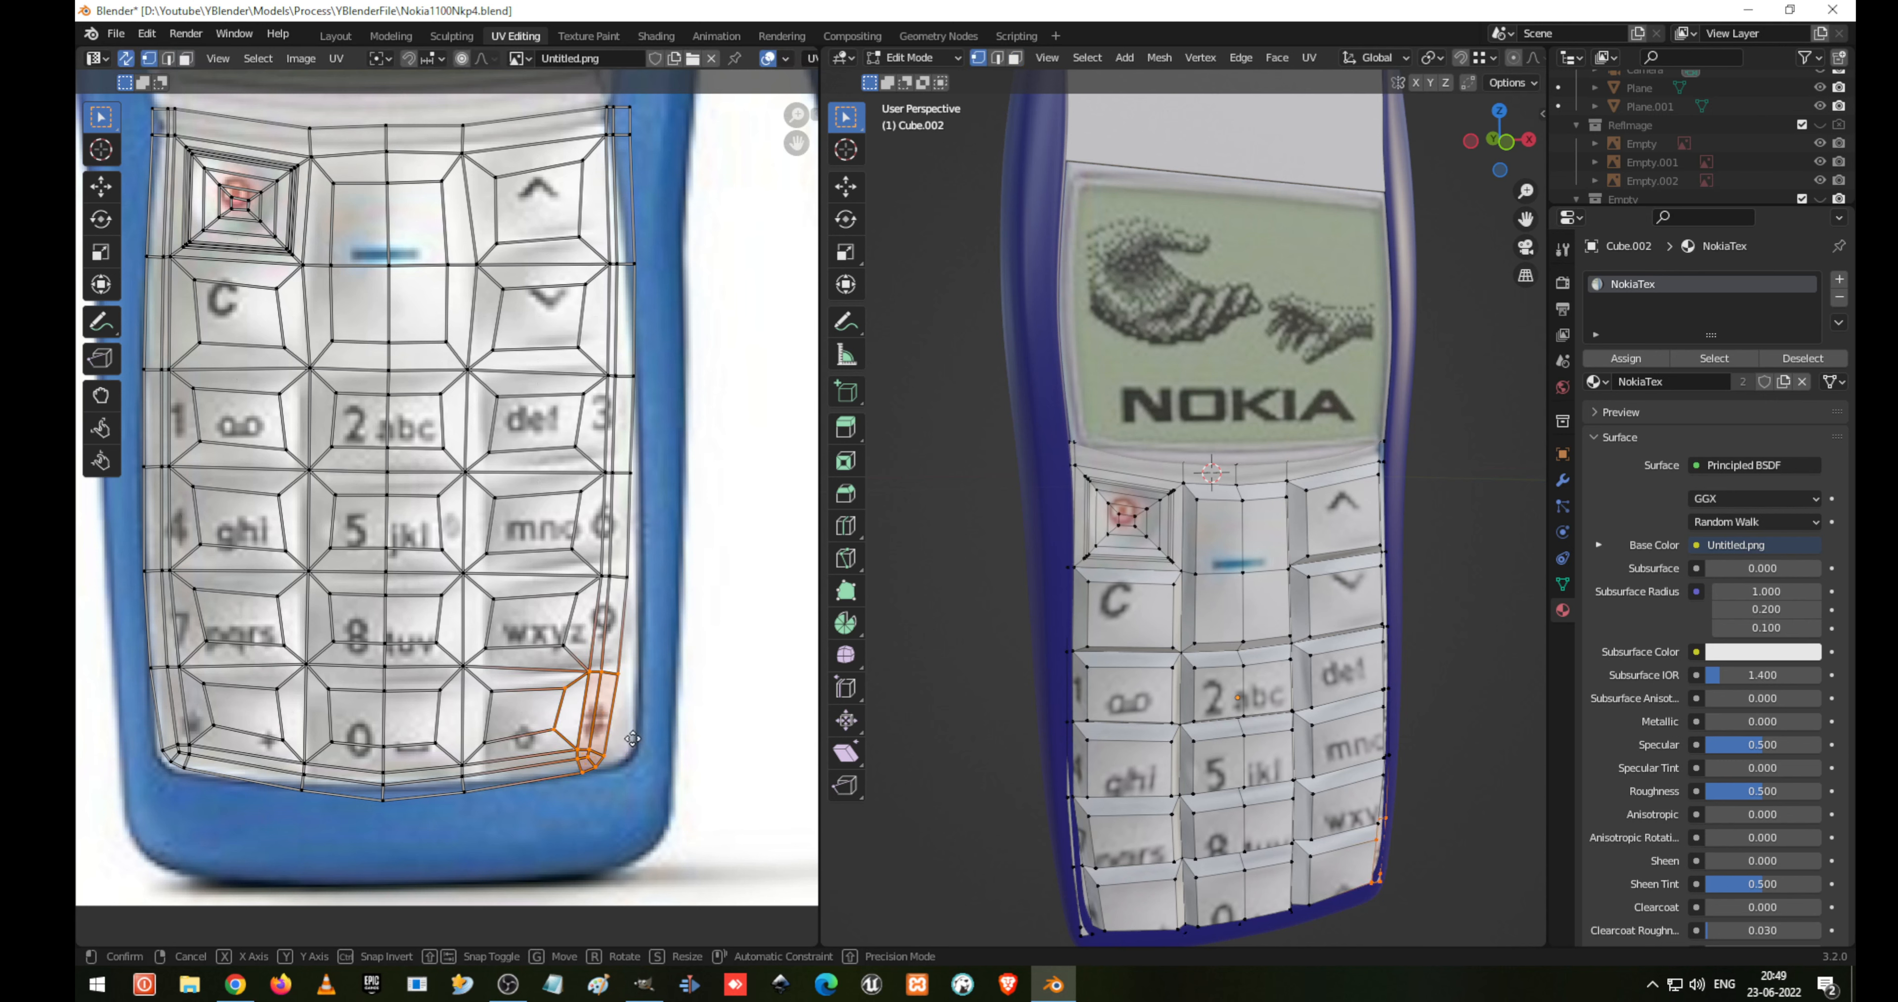
click(655, 734)
Move the right-edge UV vertices at the row boundaries beside the 9, 6 and 3 keys out to the photo's keypad border
drag(598, 649, 647, 687)
key(g)
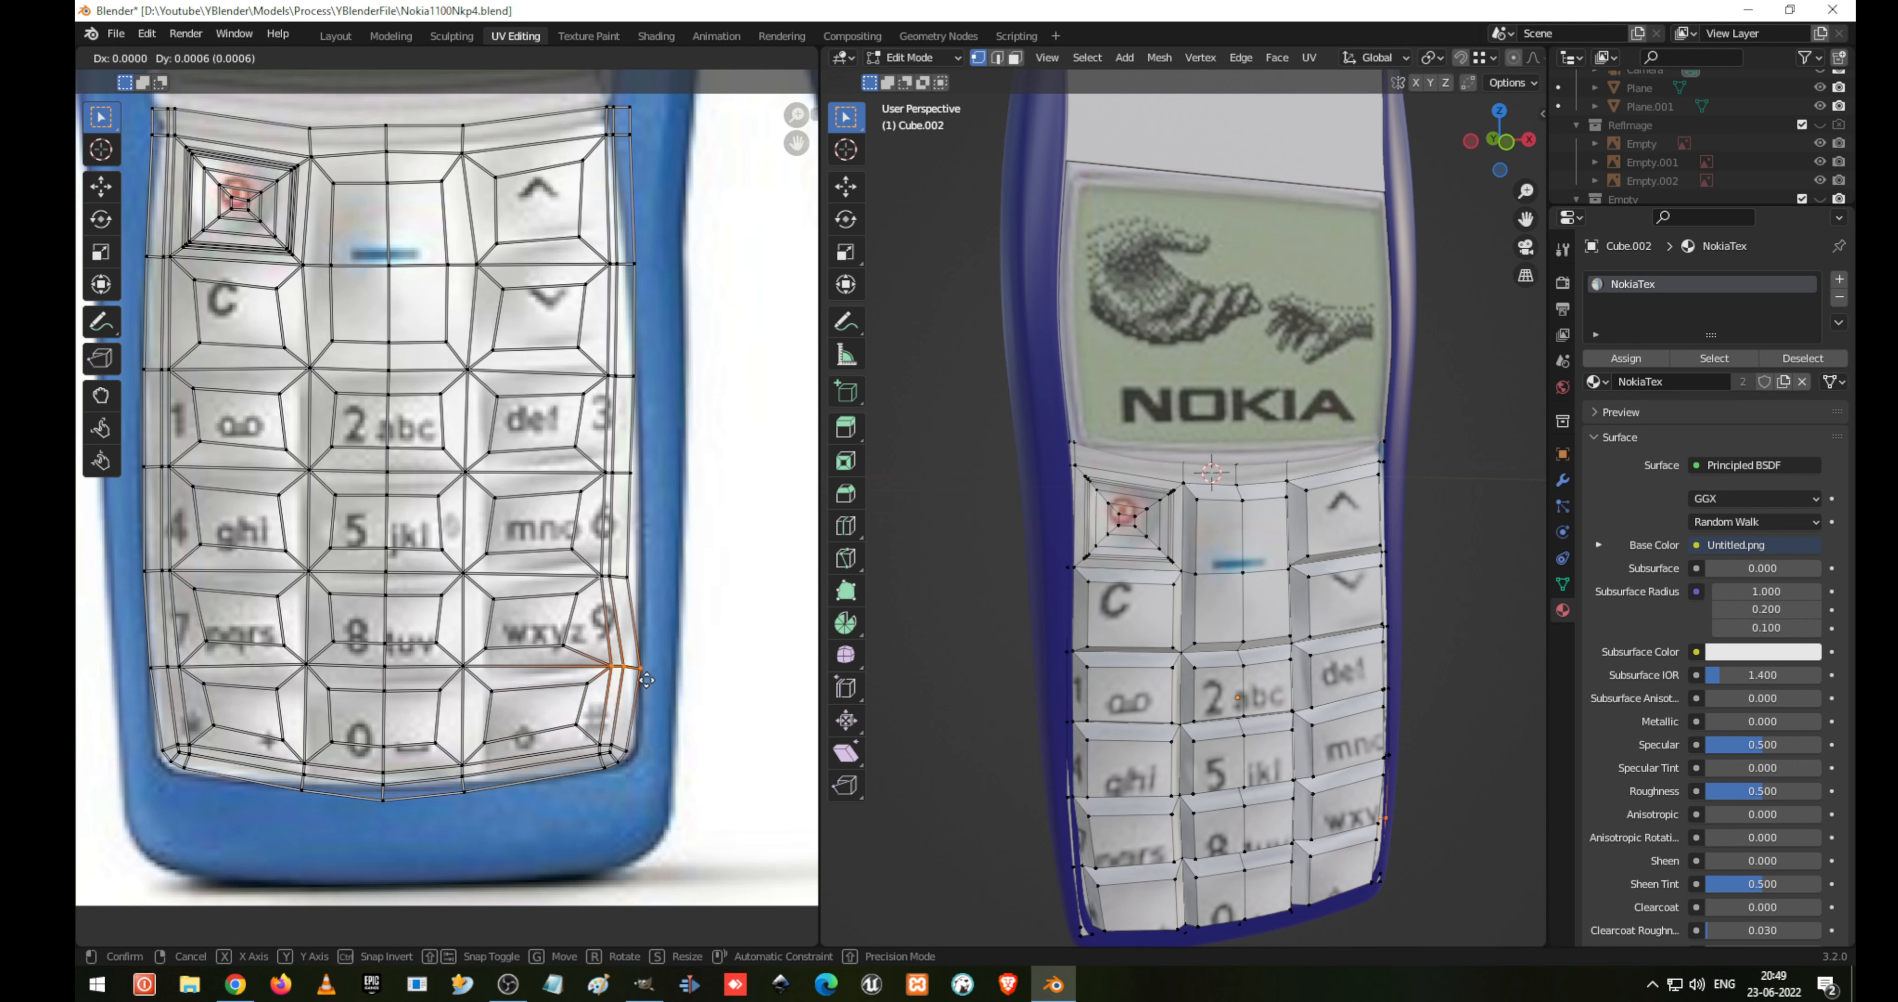
click(640, 684)
drag(597, 567, 636, 593)
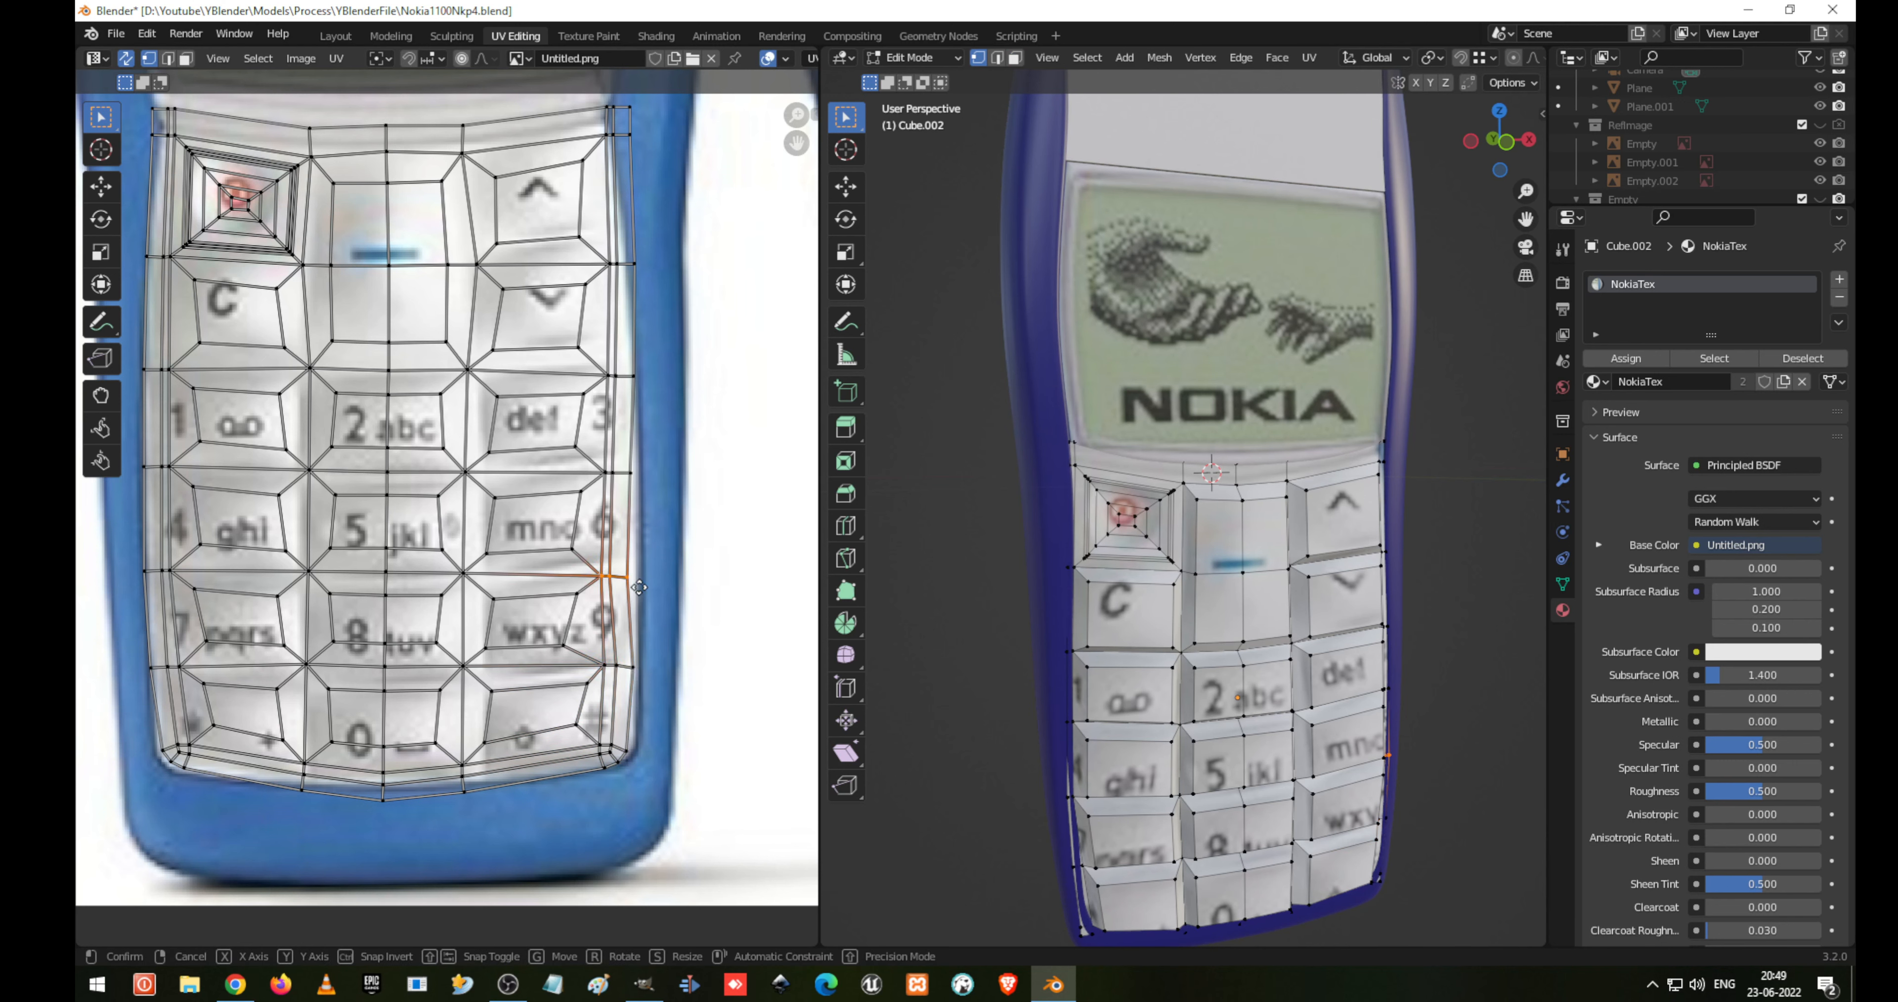
key(g)
click(652, 596)
drag(594, 457, 659, 493)
key(g)
click(663, 493)
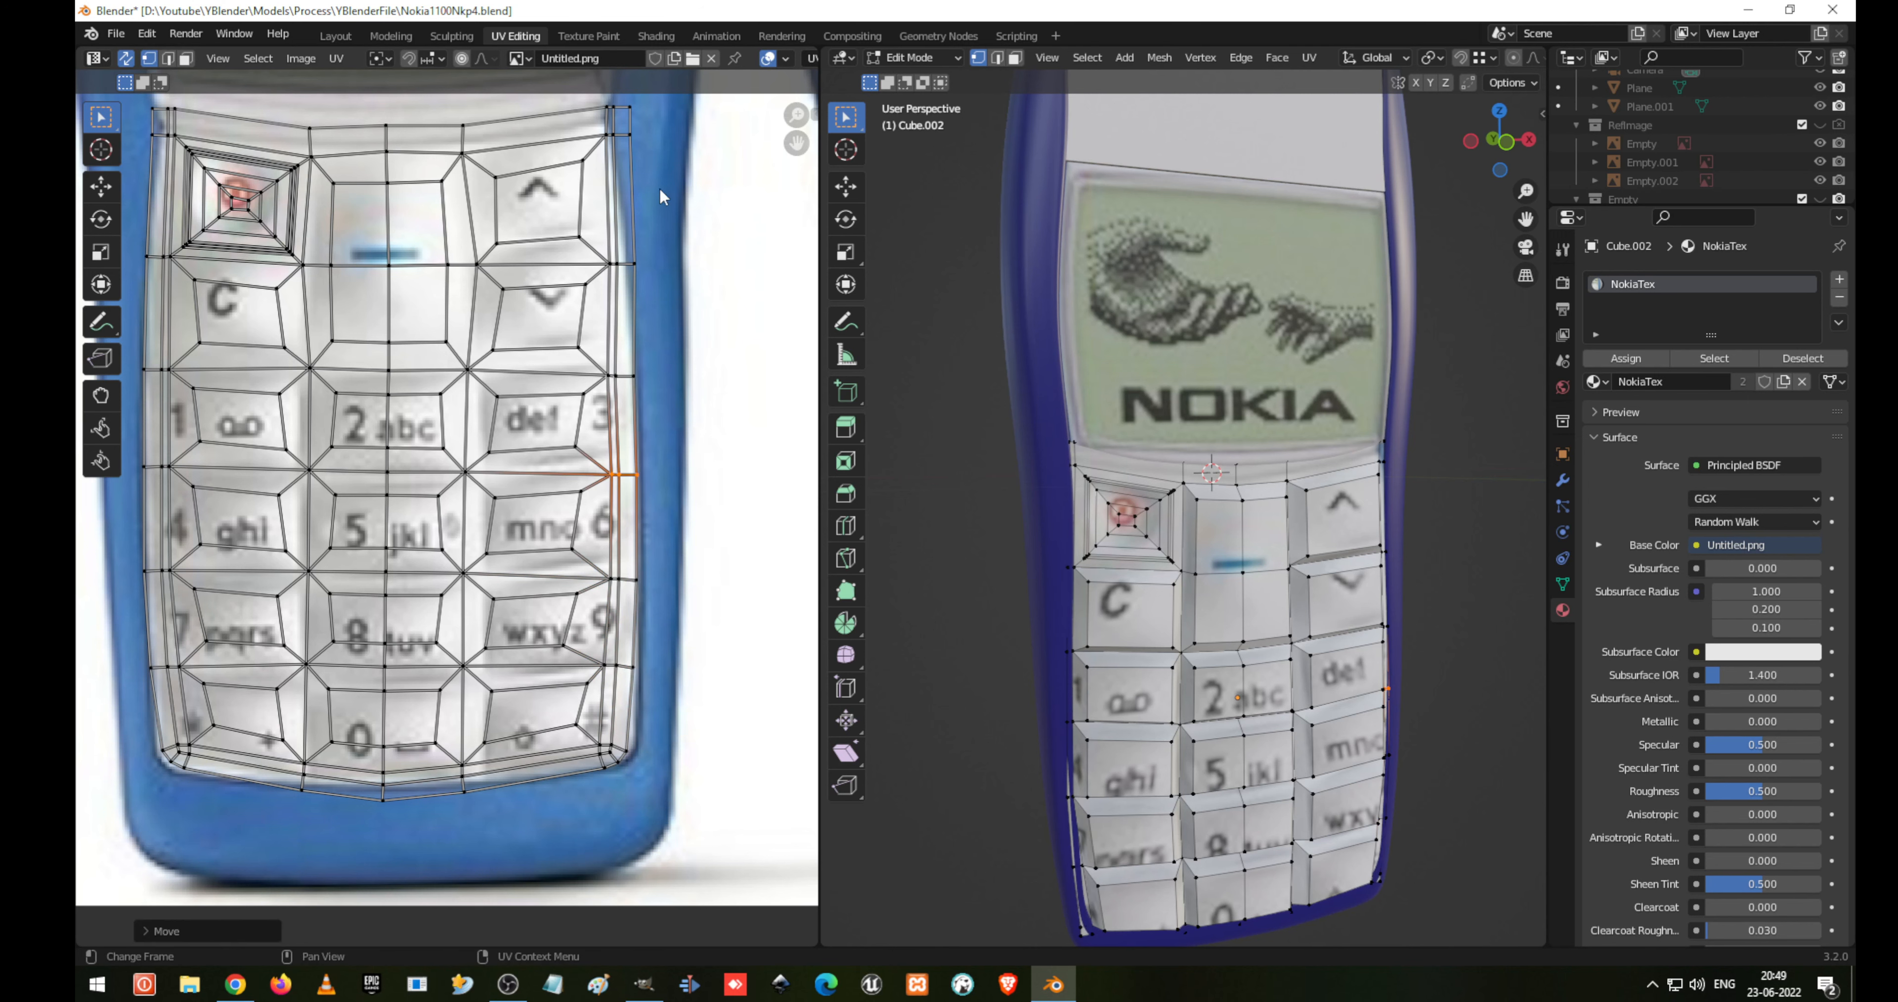
Move the keypad's upper-right UV corner inward to the photo's outline and adjust the edge vertices beside the arrow keys
middle_drag(661, 186, 538, 327)
drag(508, 259, 575, 335)
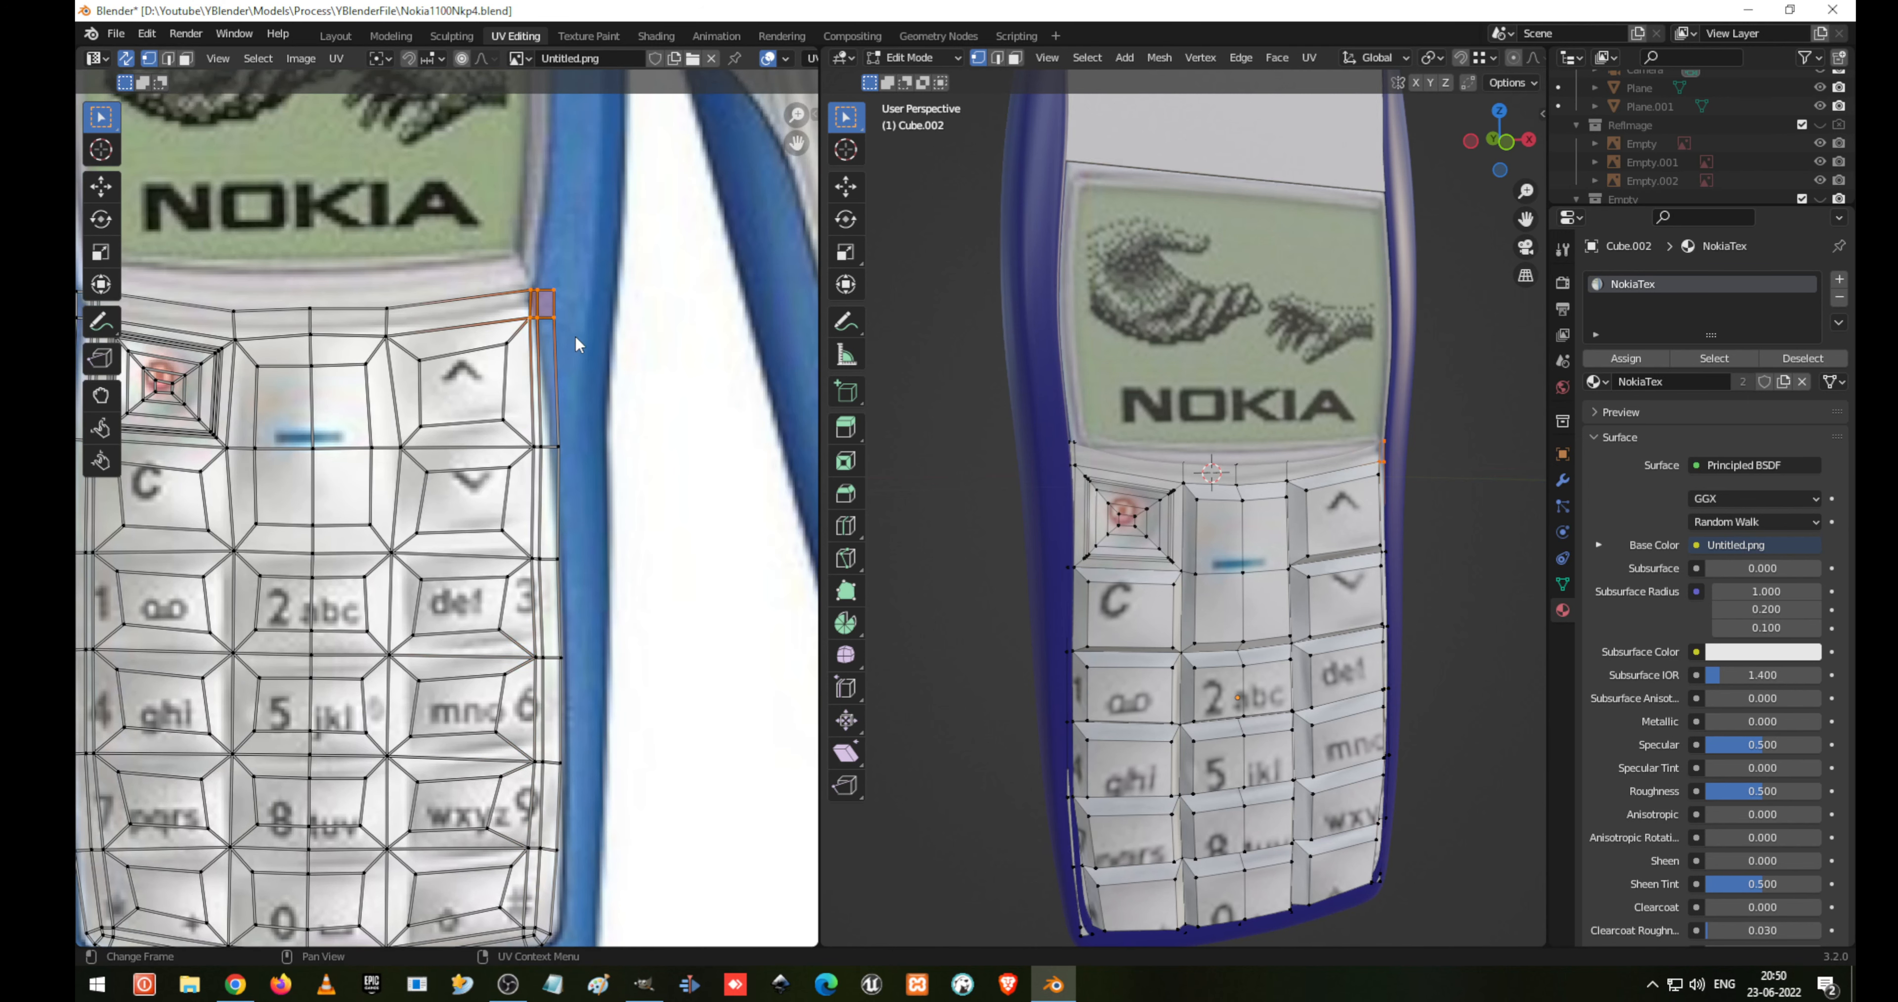
key(g)
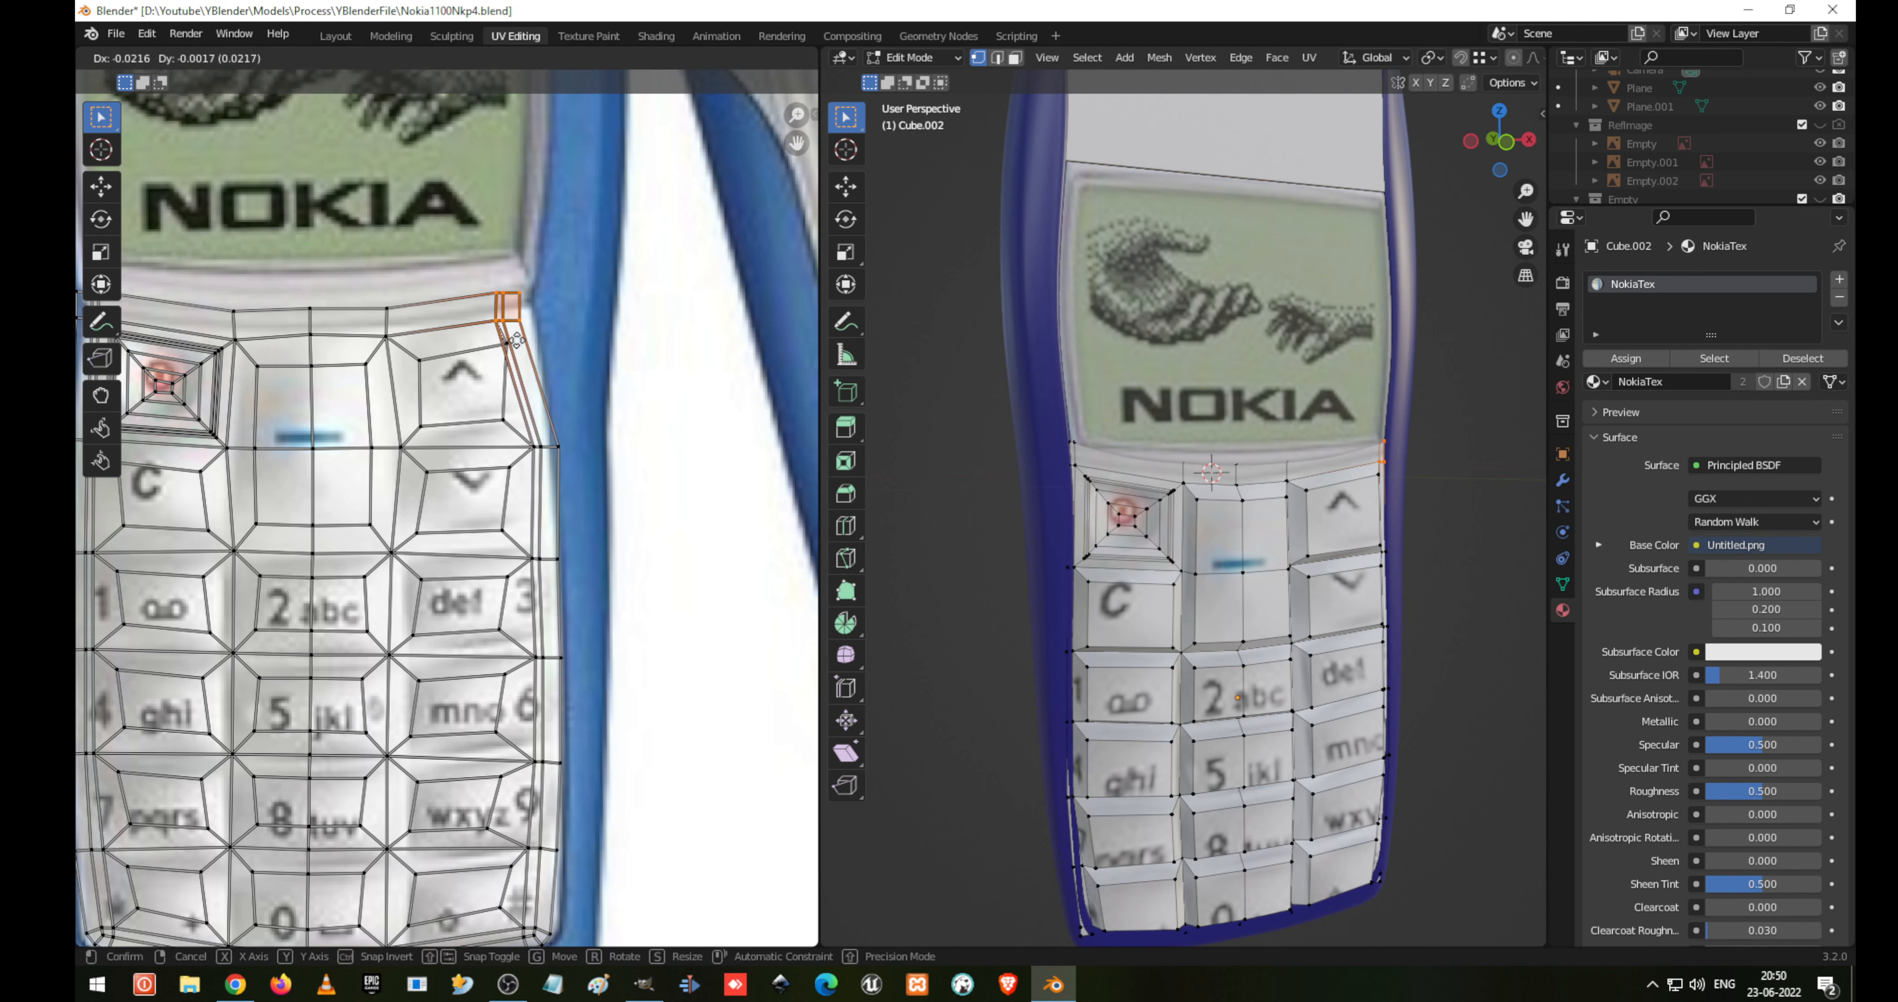
click(535, 403)
drag(499, 332, 519, 360)
key(g)
click(499, 422)
drag(521, 433, 583, 453)
key(g)
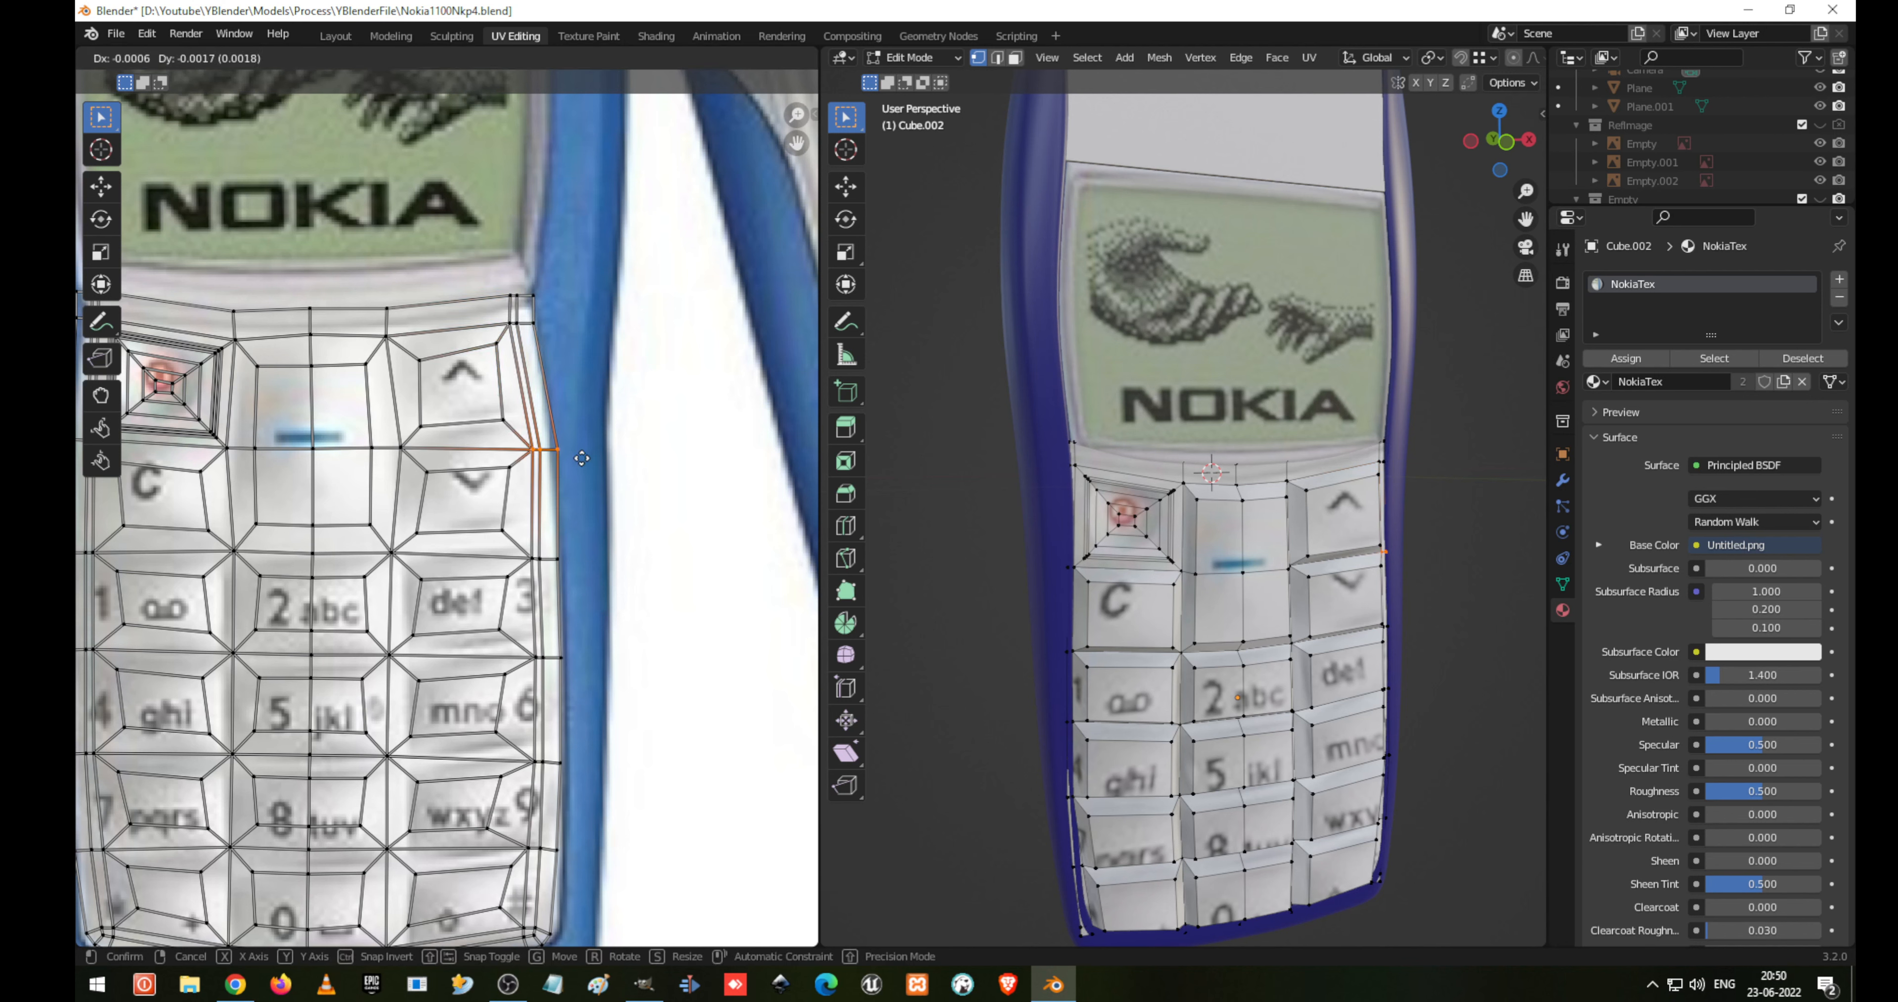
click(571, 460)
Move the keypad's upper-left UV corner vertices slightly inward to follow the photo's keypad outline
scroll(456, 545, down, 2)
shift+middle_drag(254, 511, 400, 519)
scroll(400, 519, up, 4)
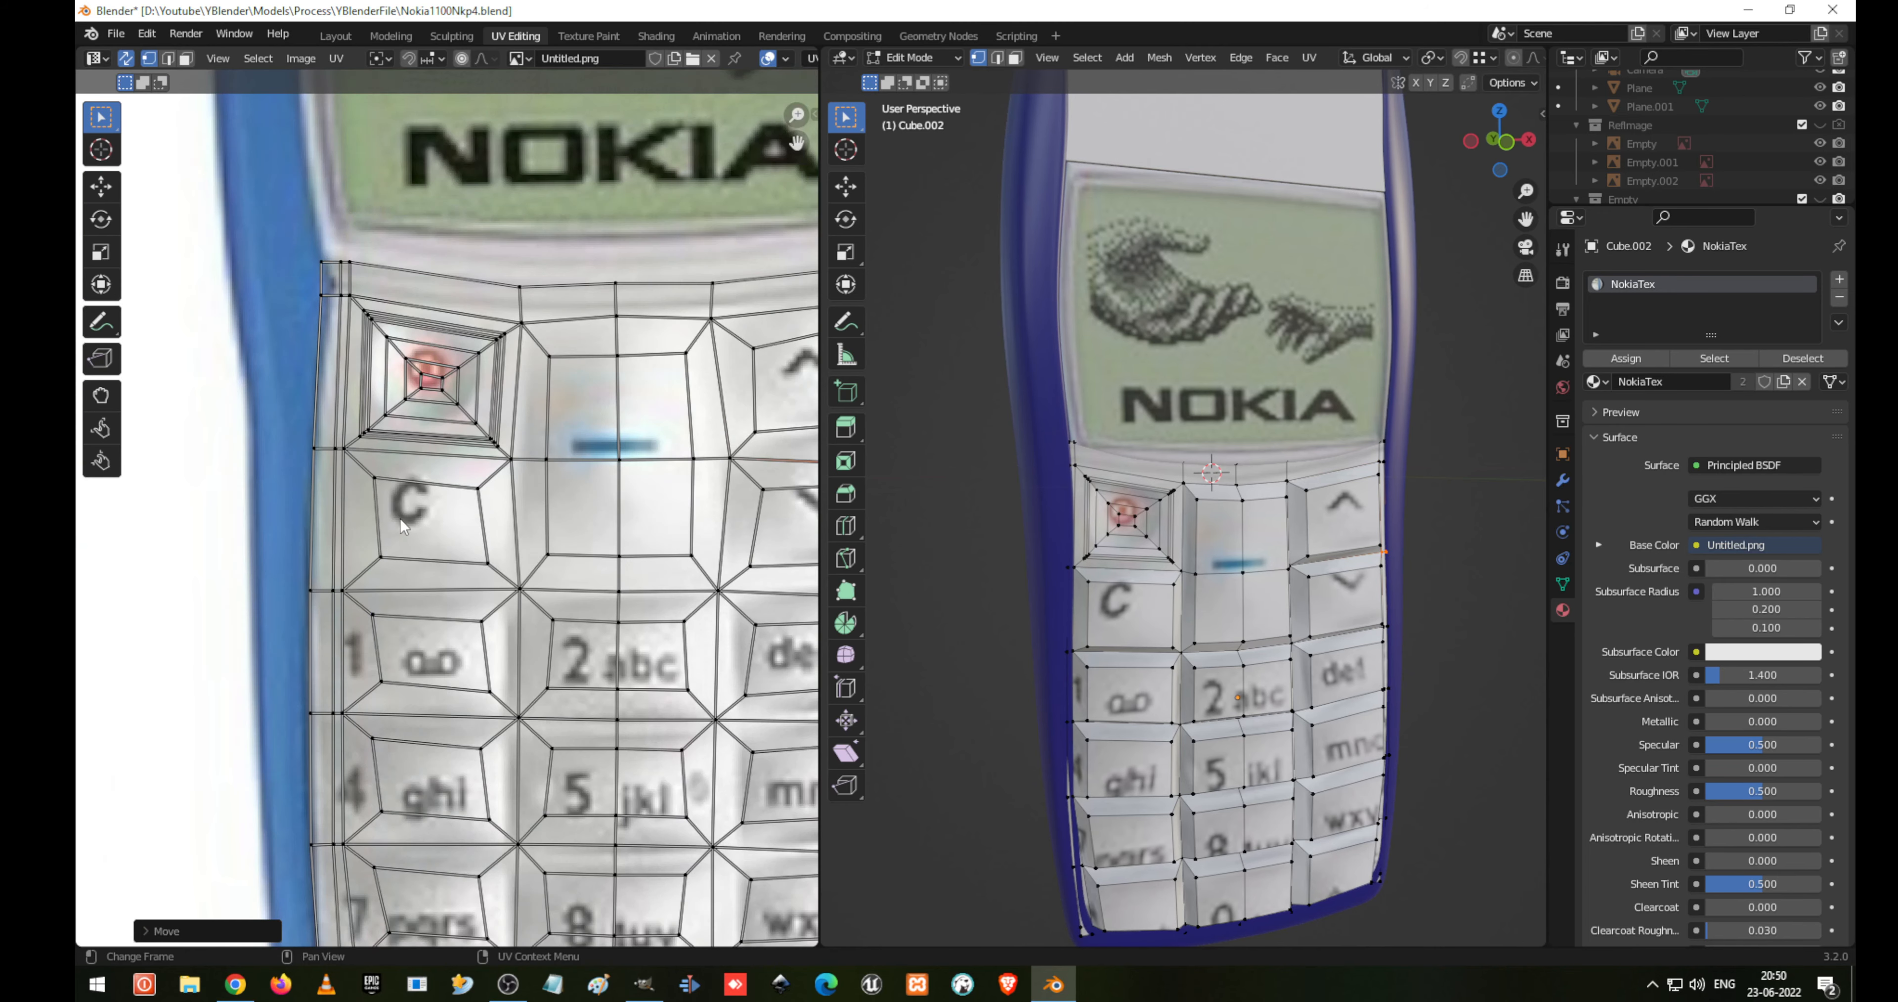
shift+middle_drag(268, 253, 347, 310)
drag(333, 213, 419, 351)
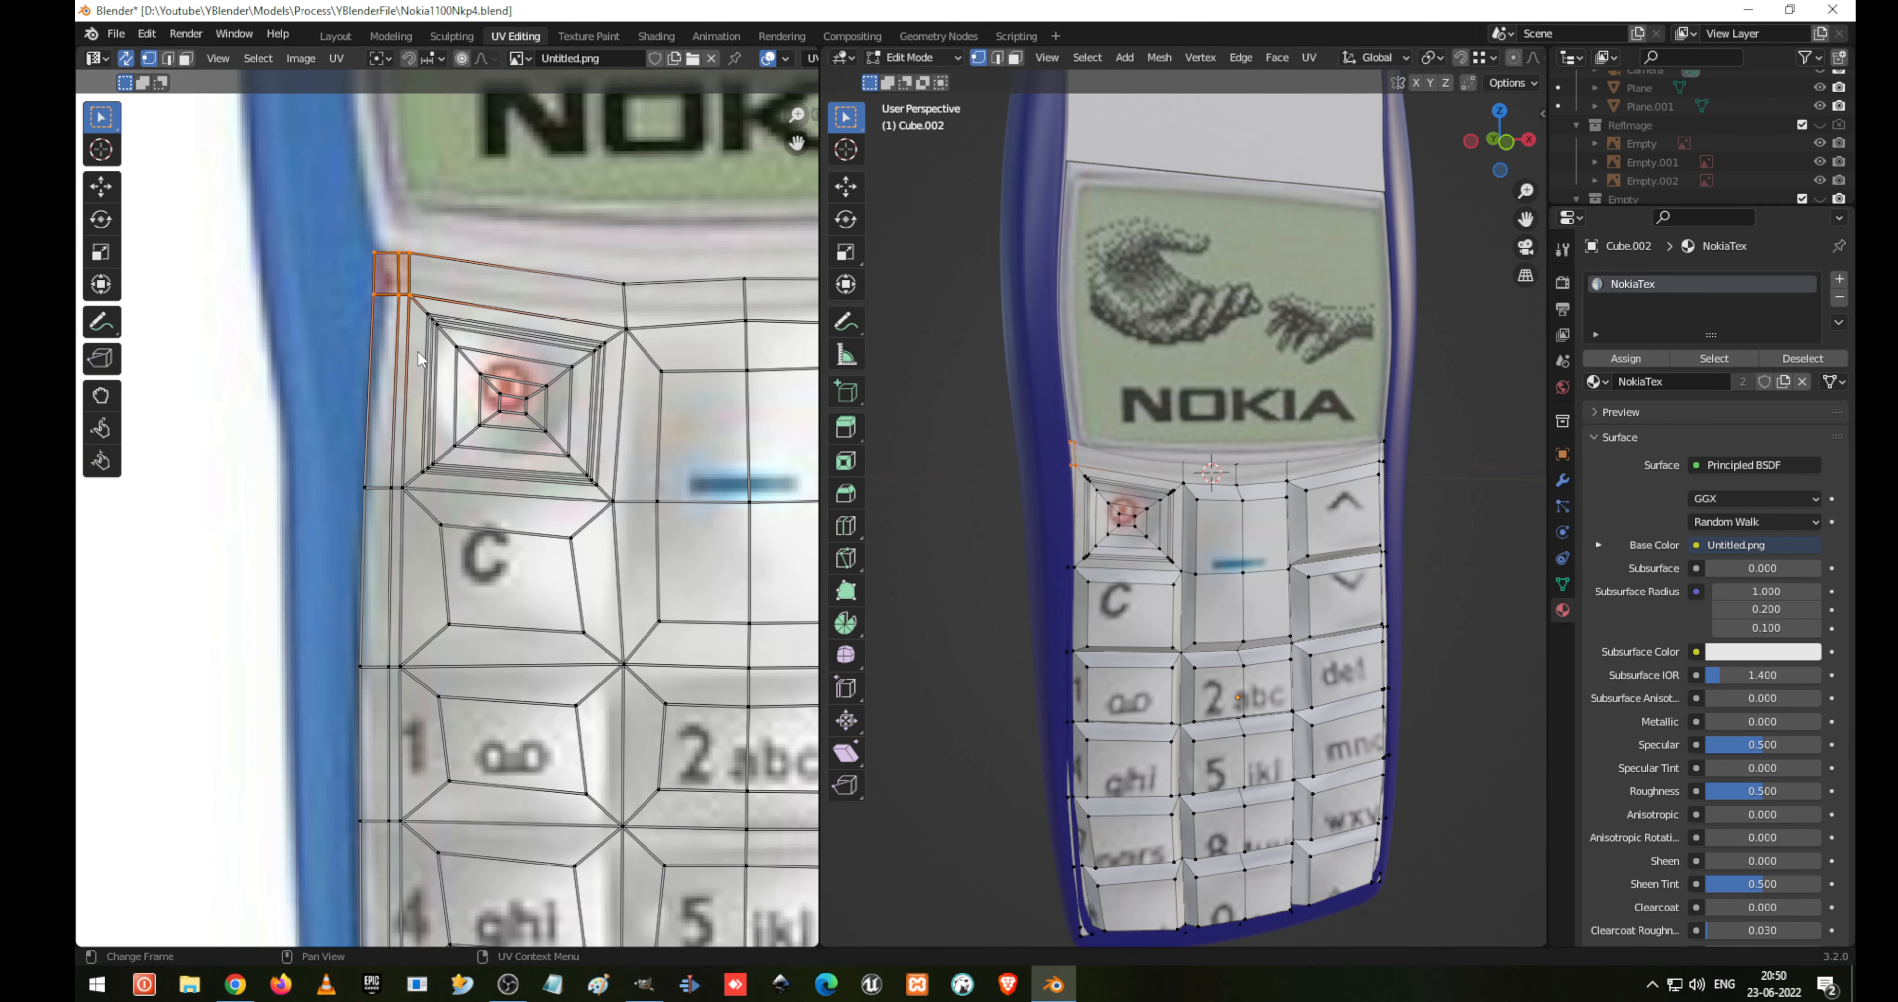
key(h)
key(alt+h)
key(g)
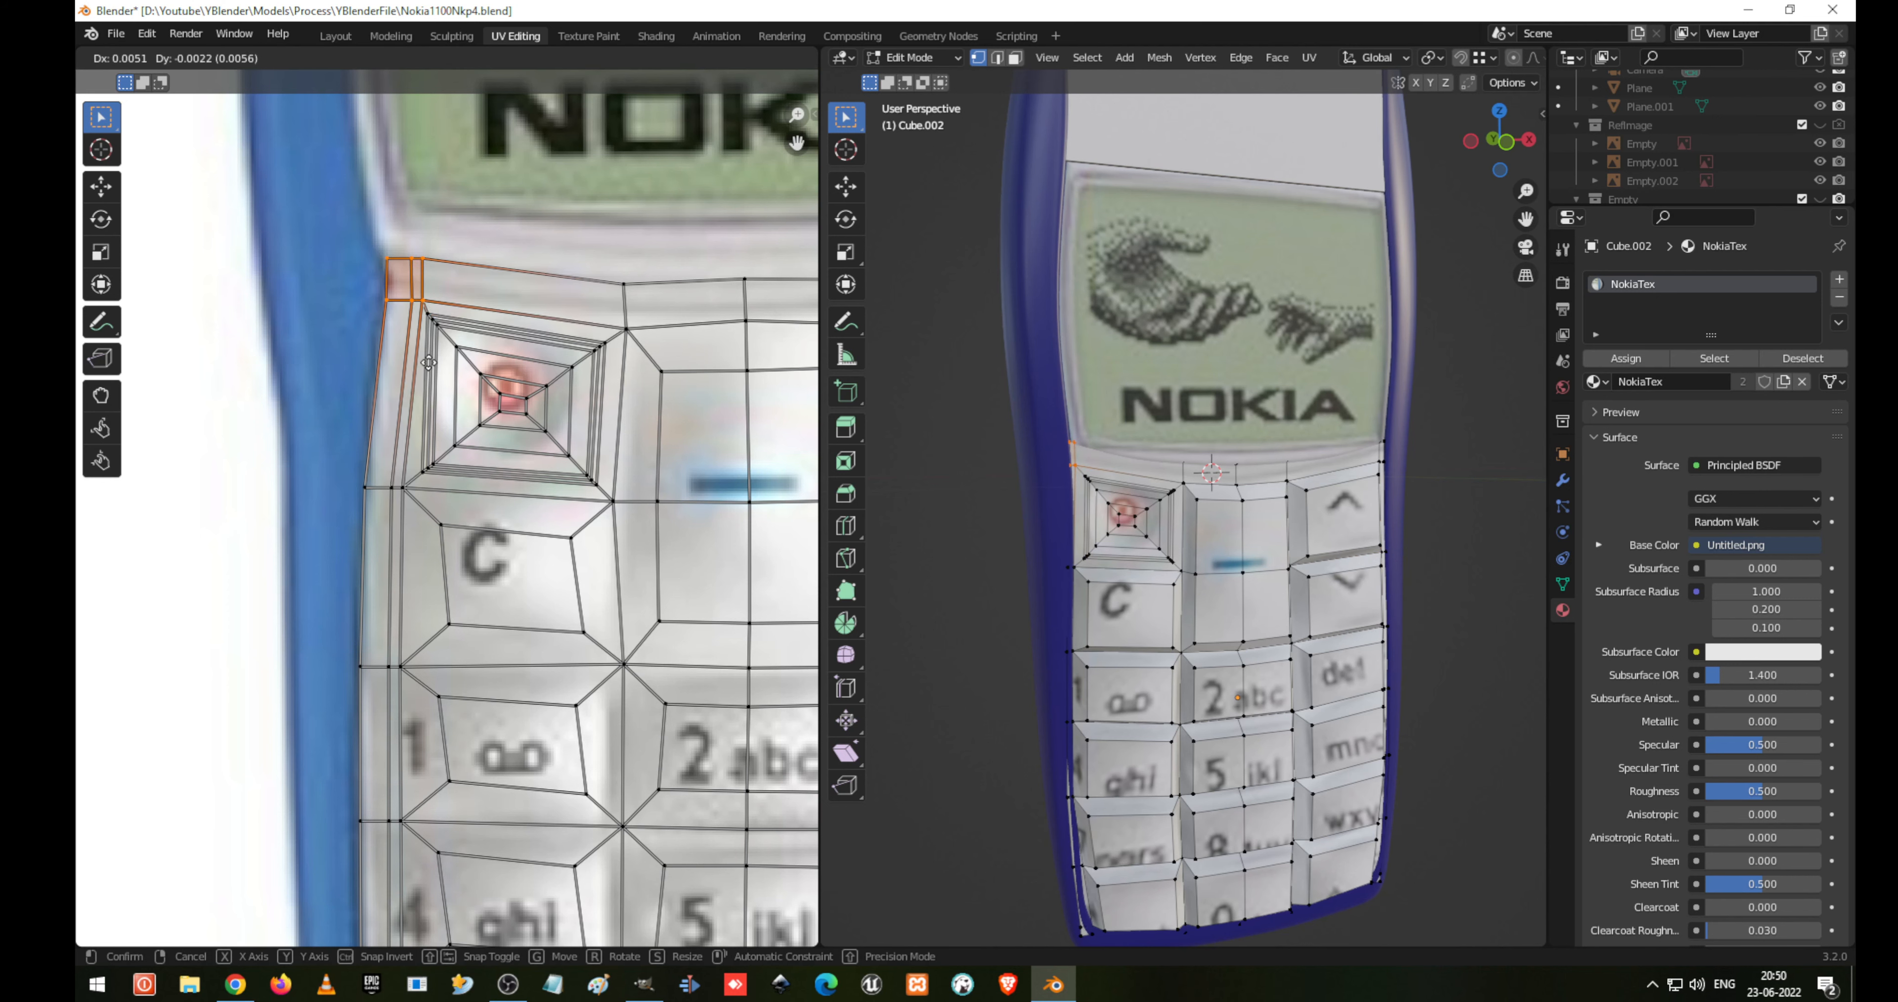
click(429, 362)
click(406, 504)
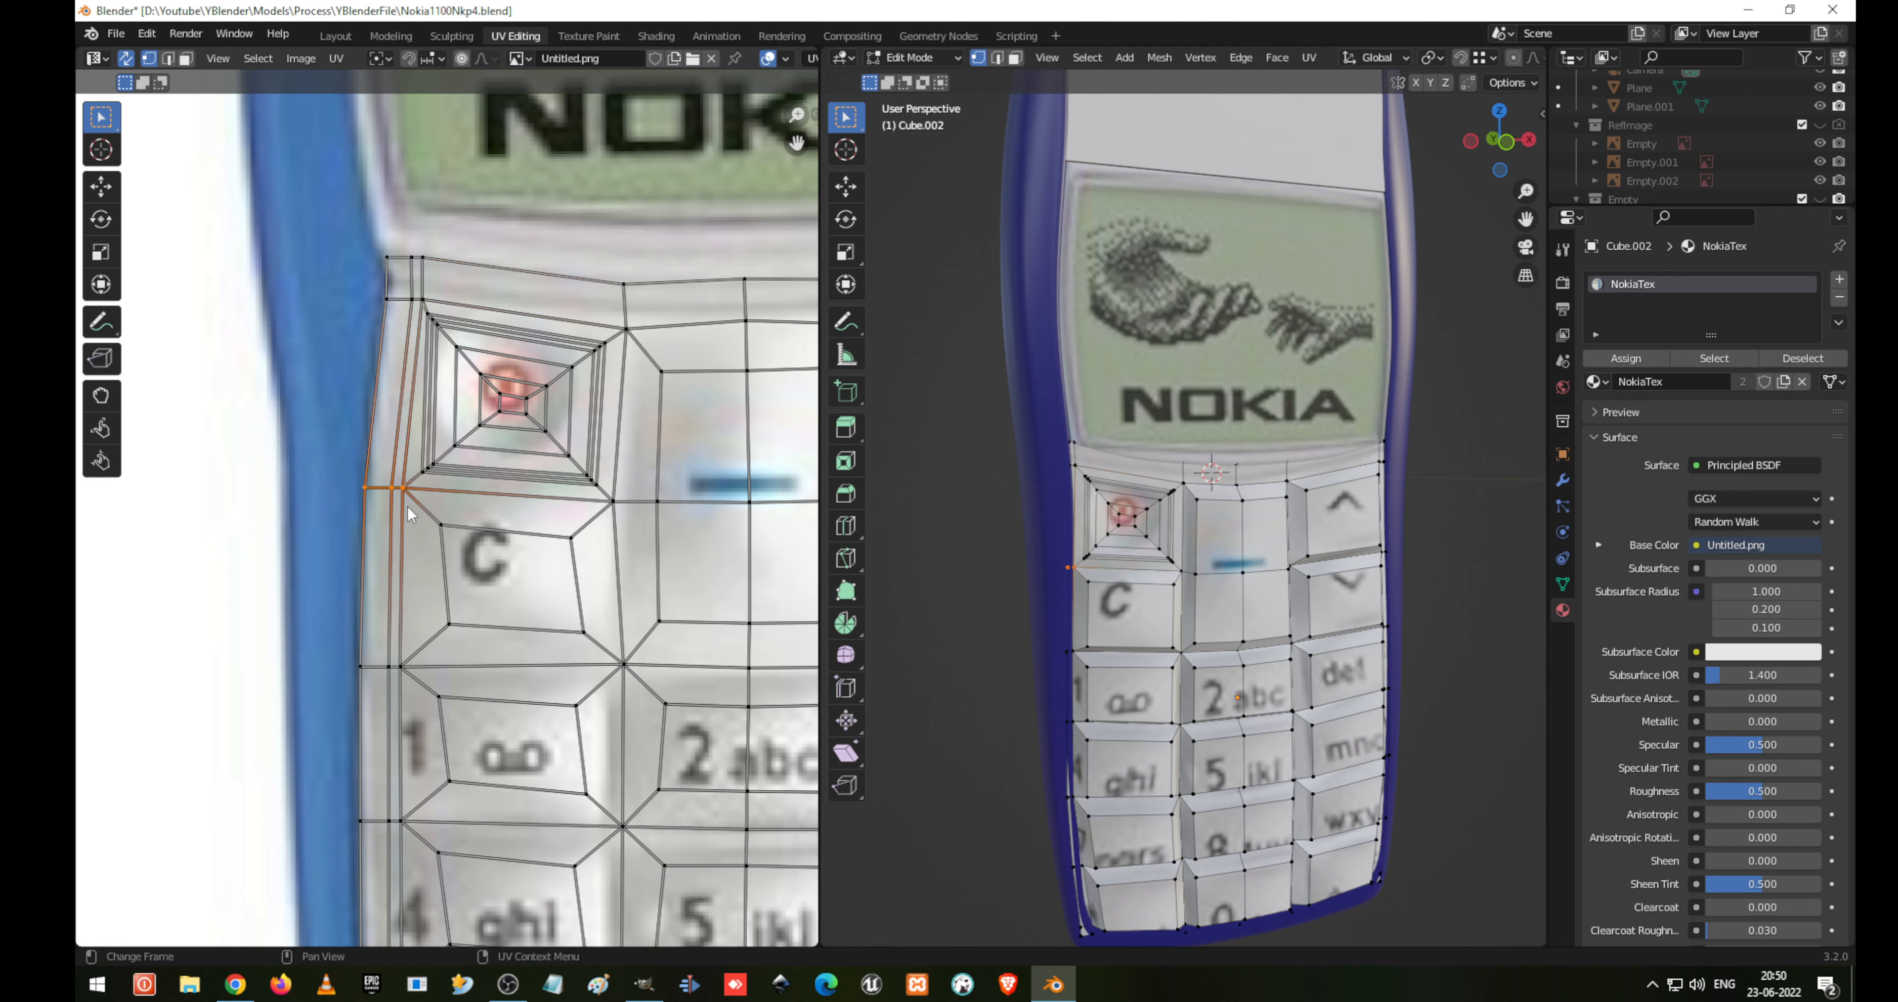
Examine the keypad texture on the model in Object Mode, up close and from several angles
scroll(406, 503, down, 5)
key(Tab)
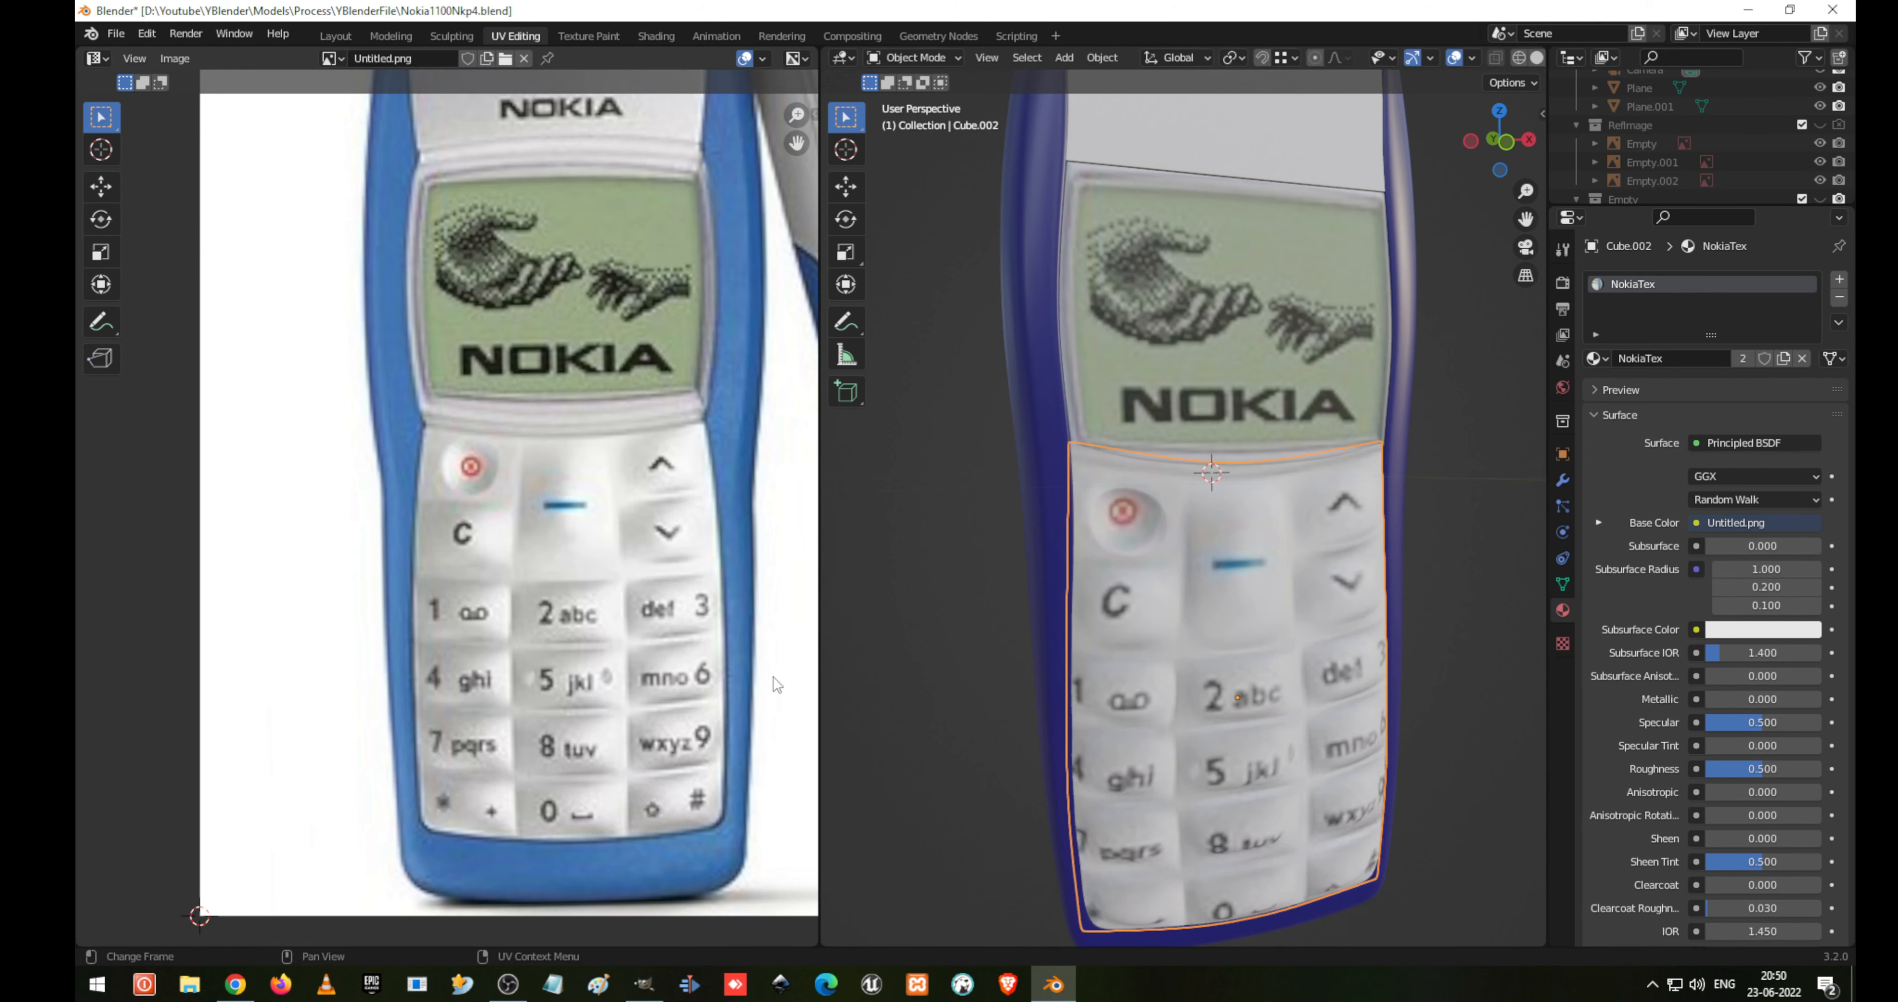
scroll(1009, 548, down, 5)
scroll(1222, 521, up, 6)
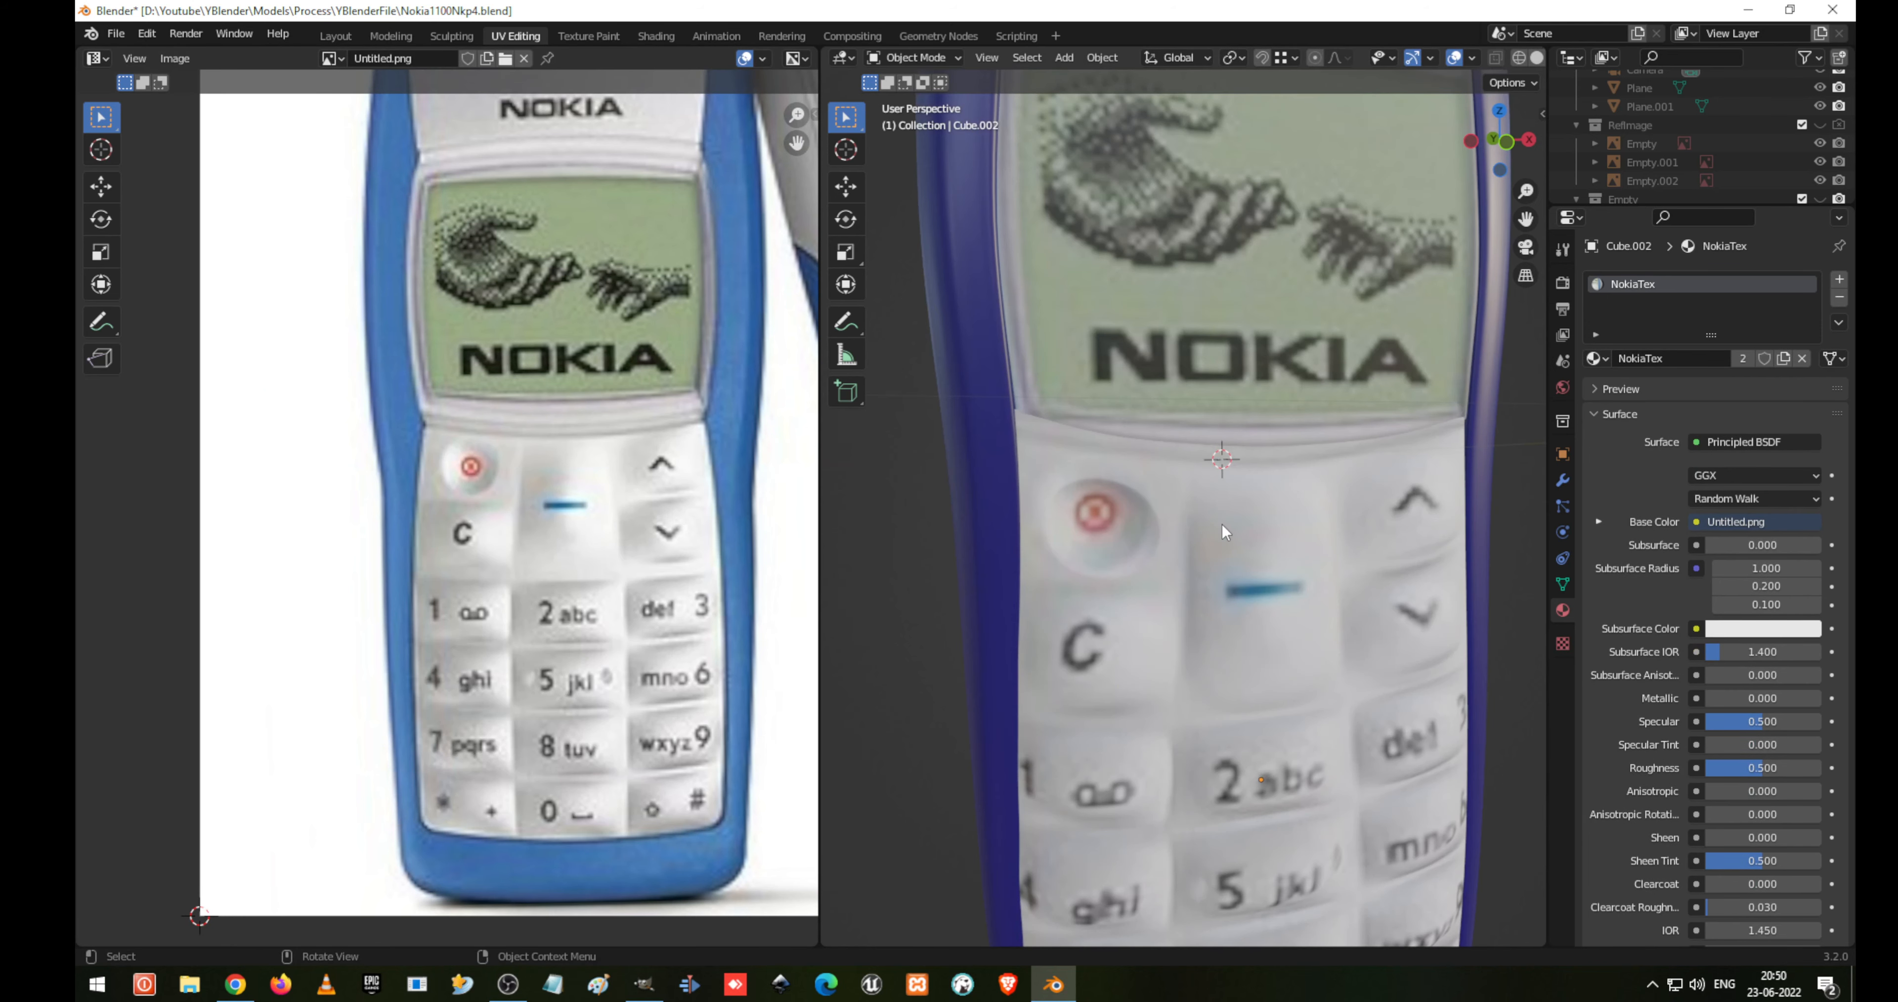
scroll(1222, 521, down, 6)
middle_drag(1197, 545, 1123, 503)
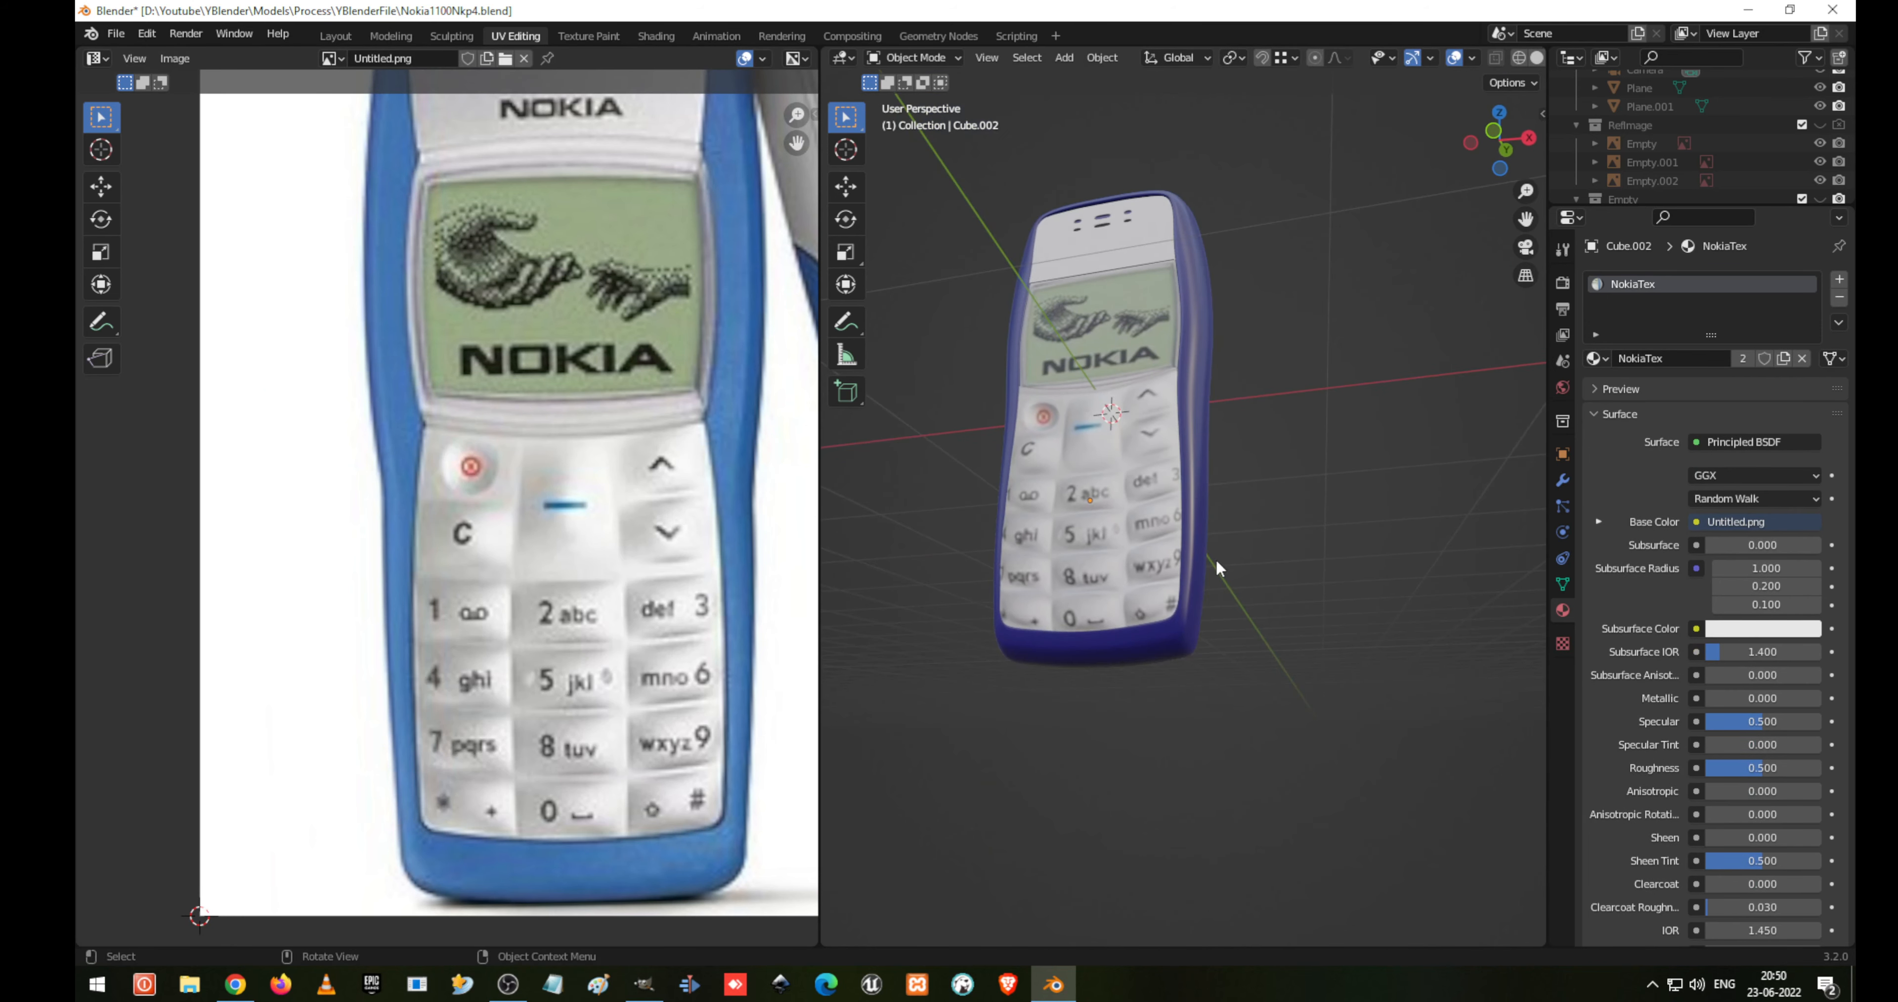
middle_drag(1257, 585, 1109, 489)
scroll(1185, 654, up, 5)
middle_drag(1187, 663, 854, 660)
Move the left corner UV vertices of the 1 key outward and rotate them slightly so the key covers the digit 1
key(Tab)
scroll(413, 626, up, 4)
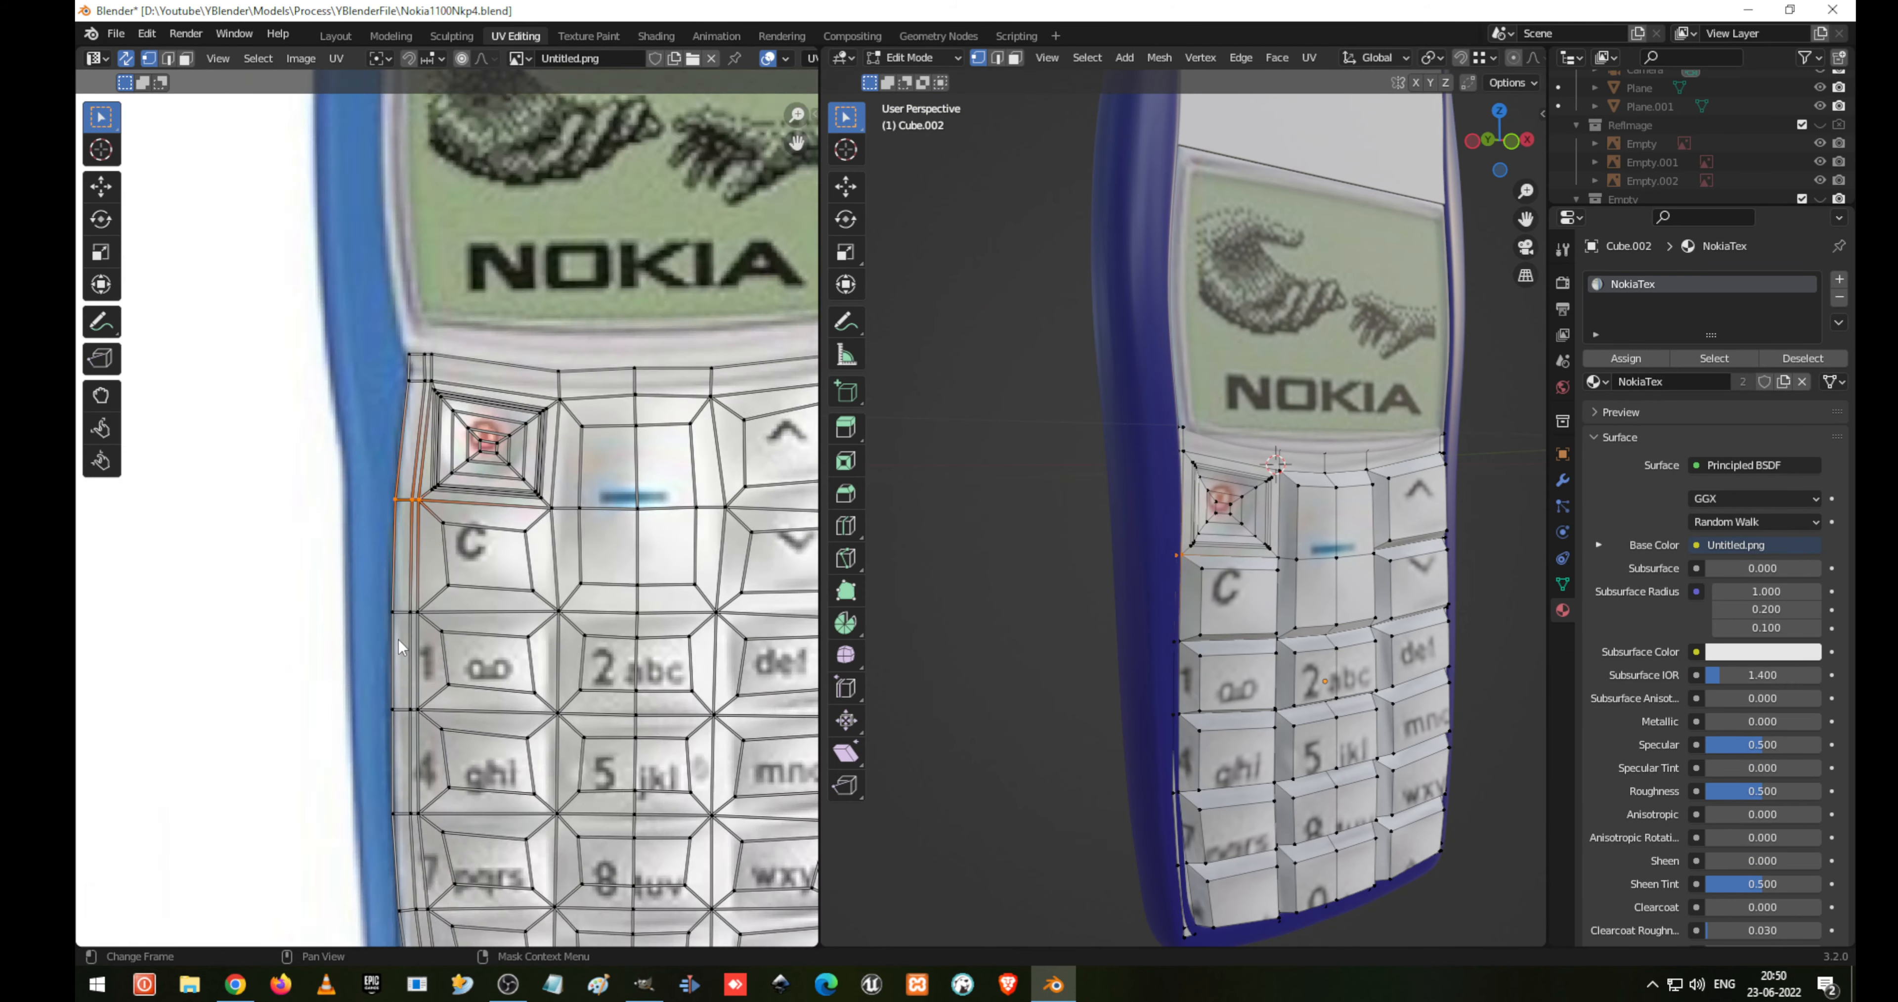
click(480, 610)
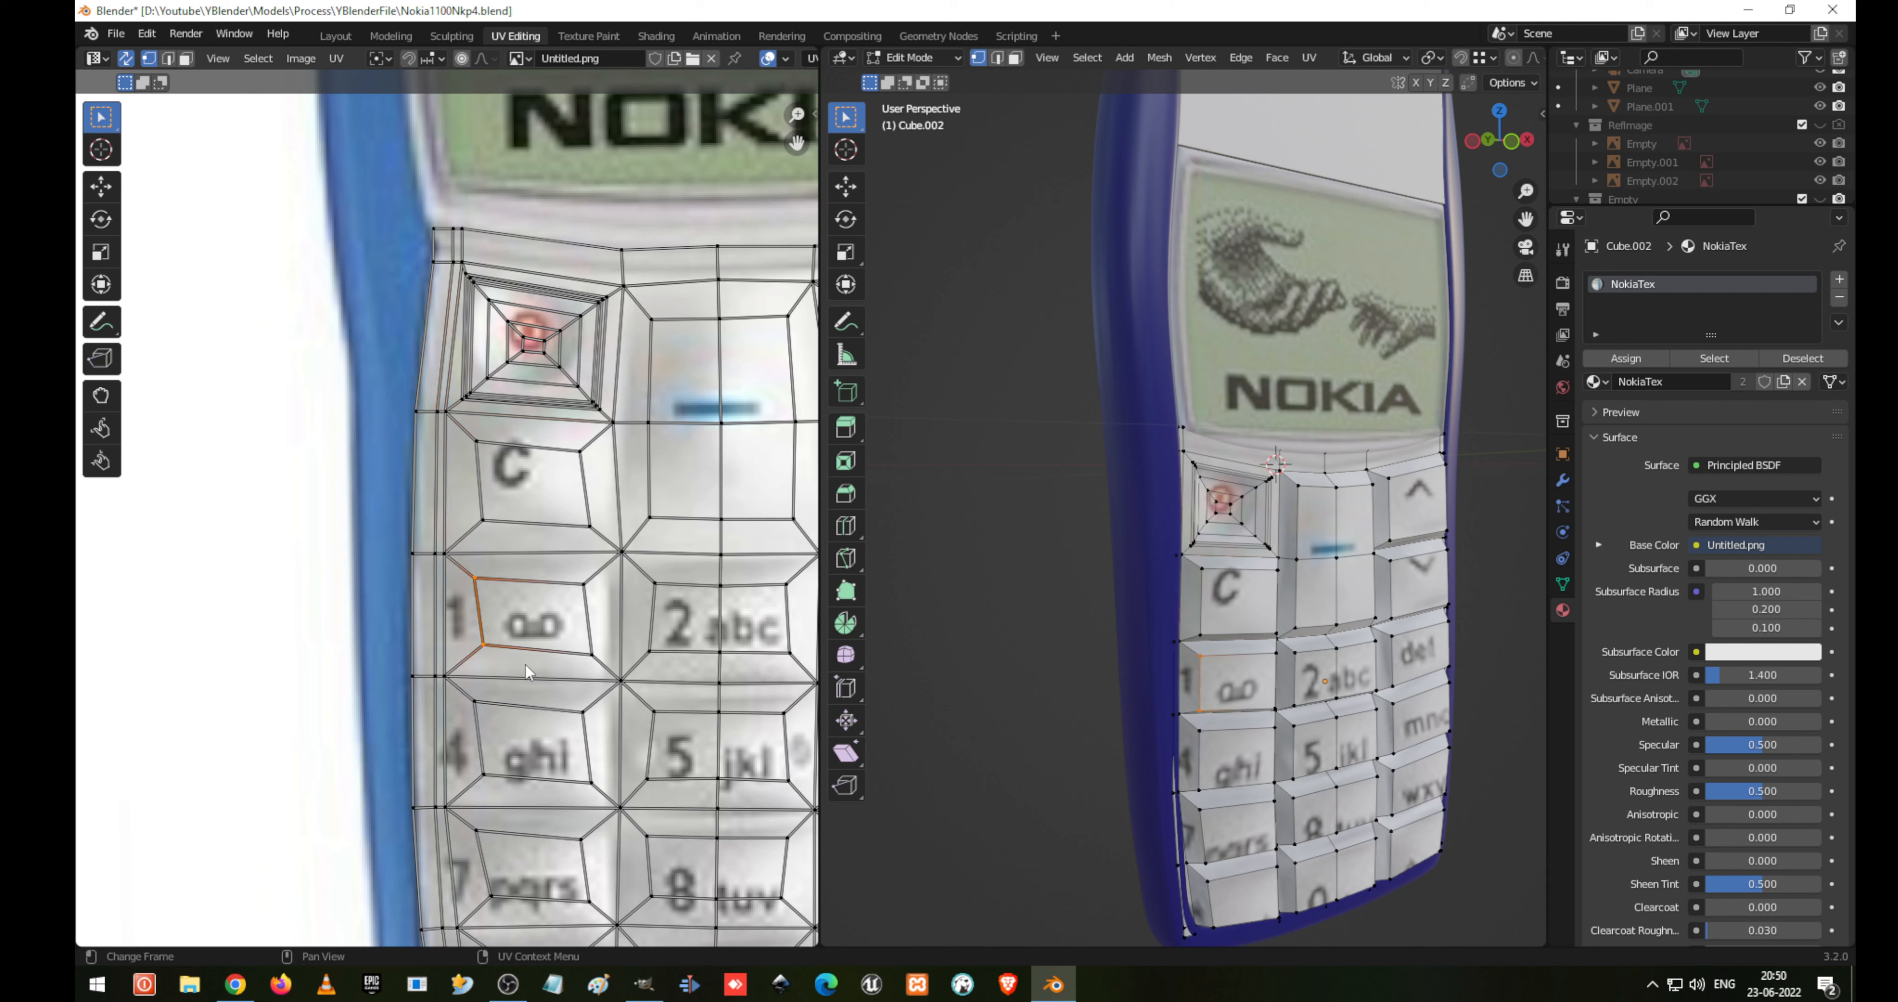
key(g)
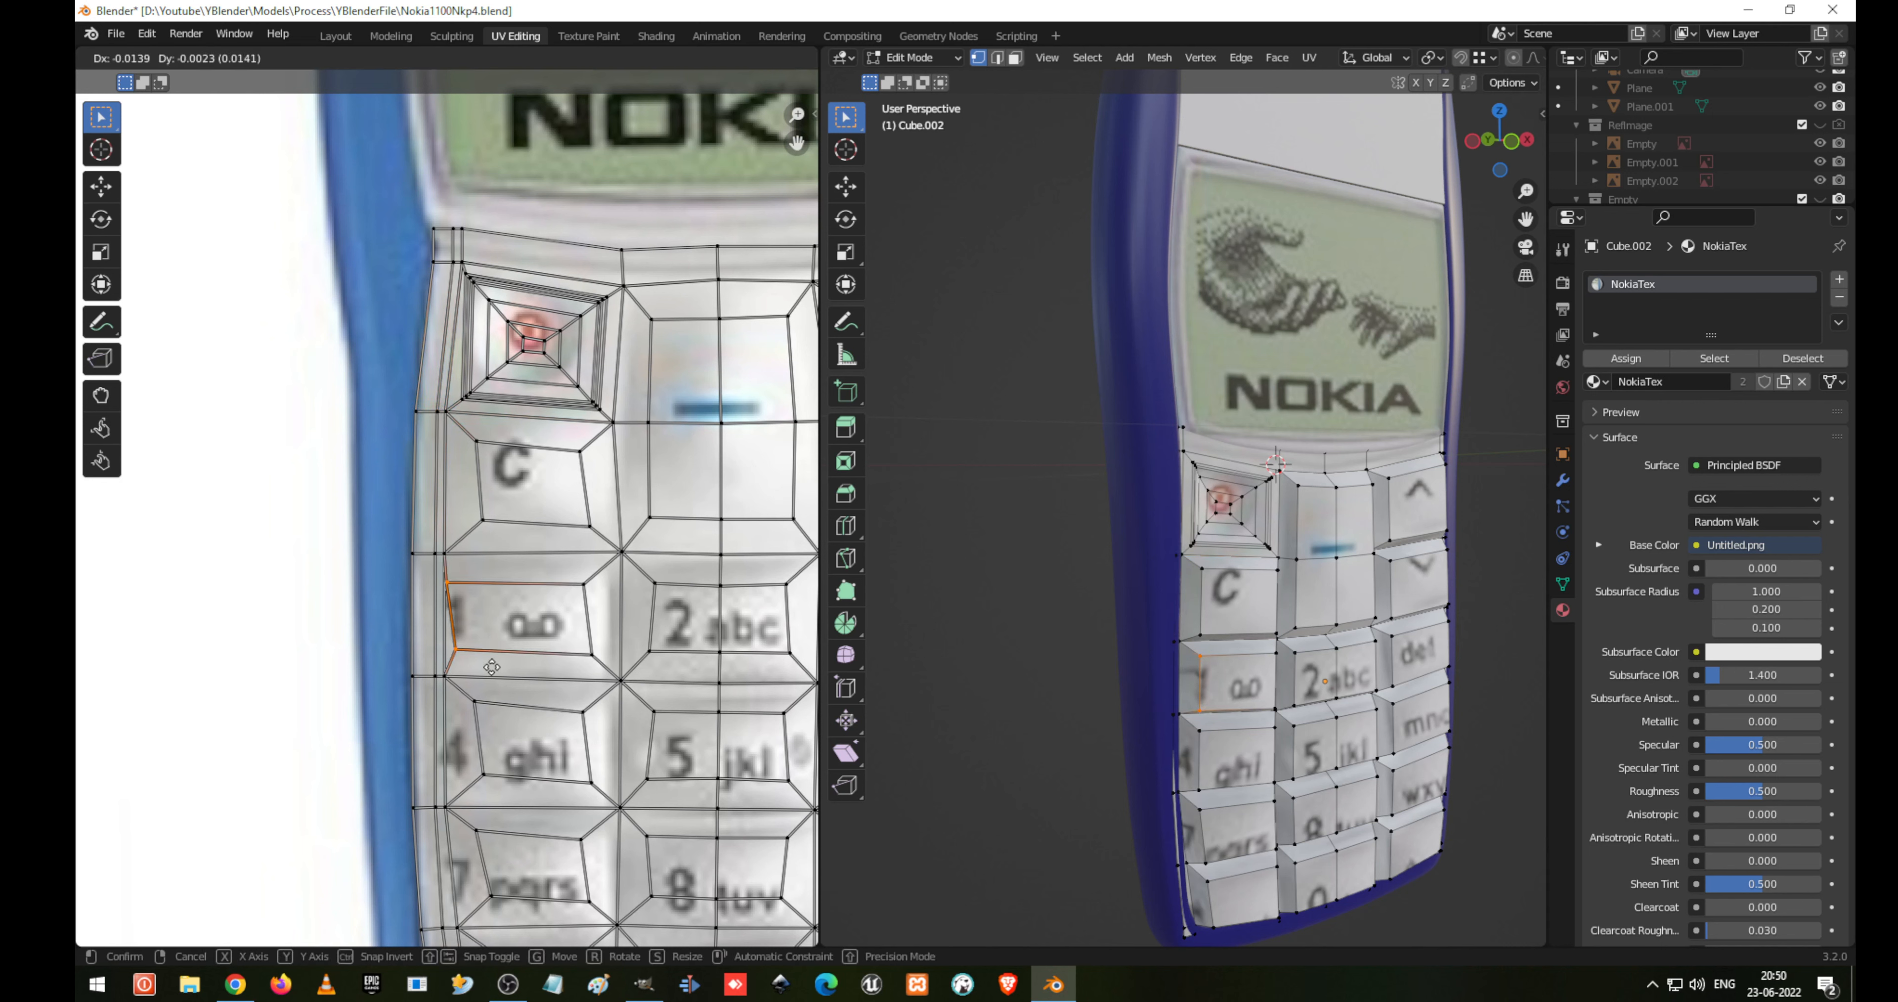
click(552, 663)
key(r)
click(549, 684)
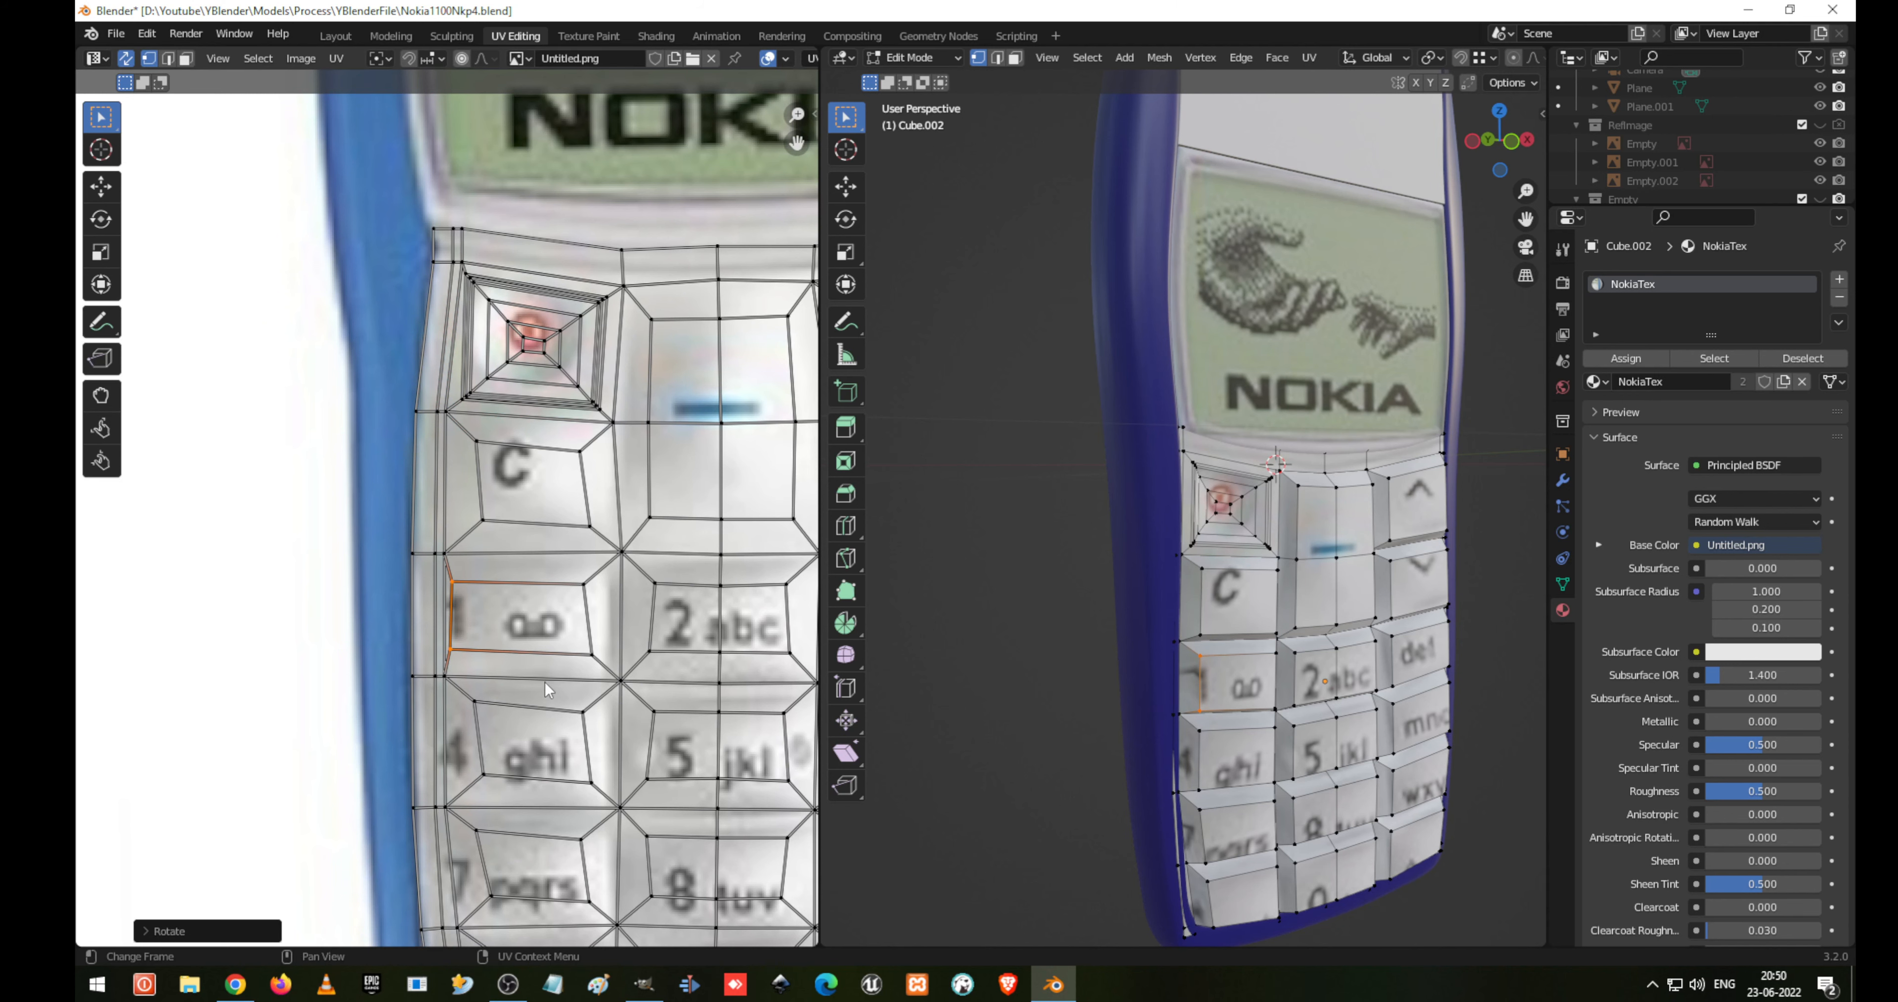
key(g)
click(539, 677)
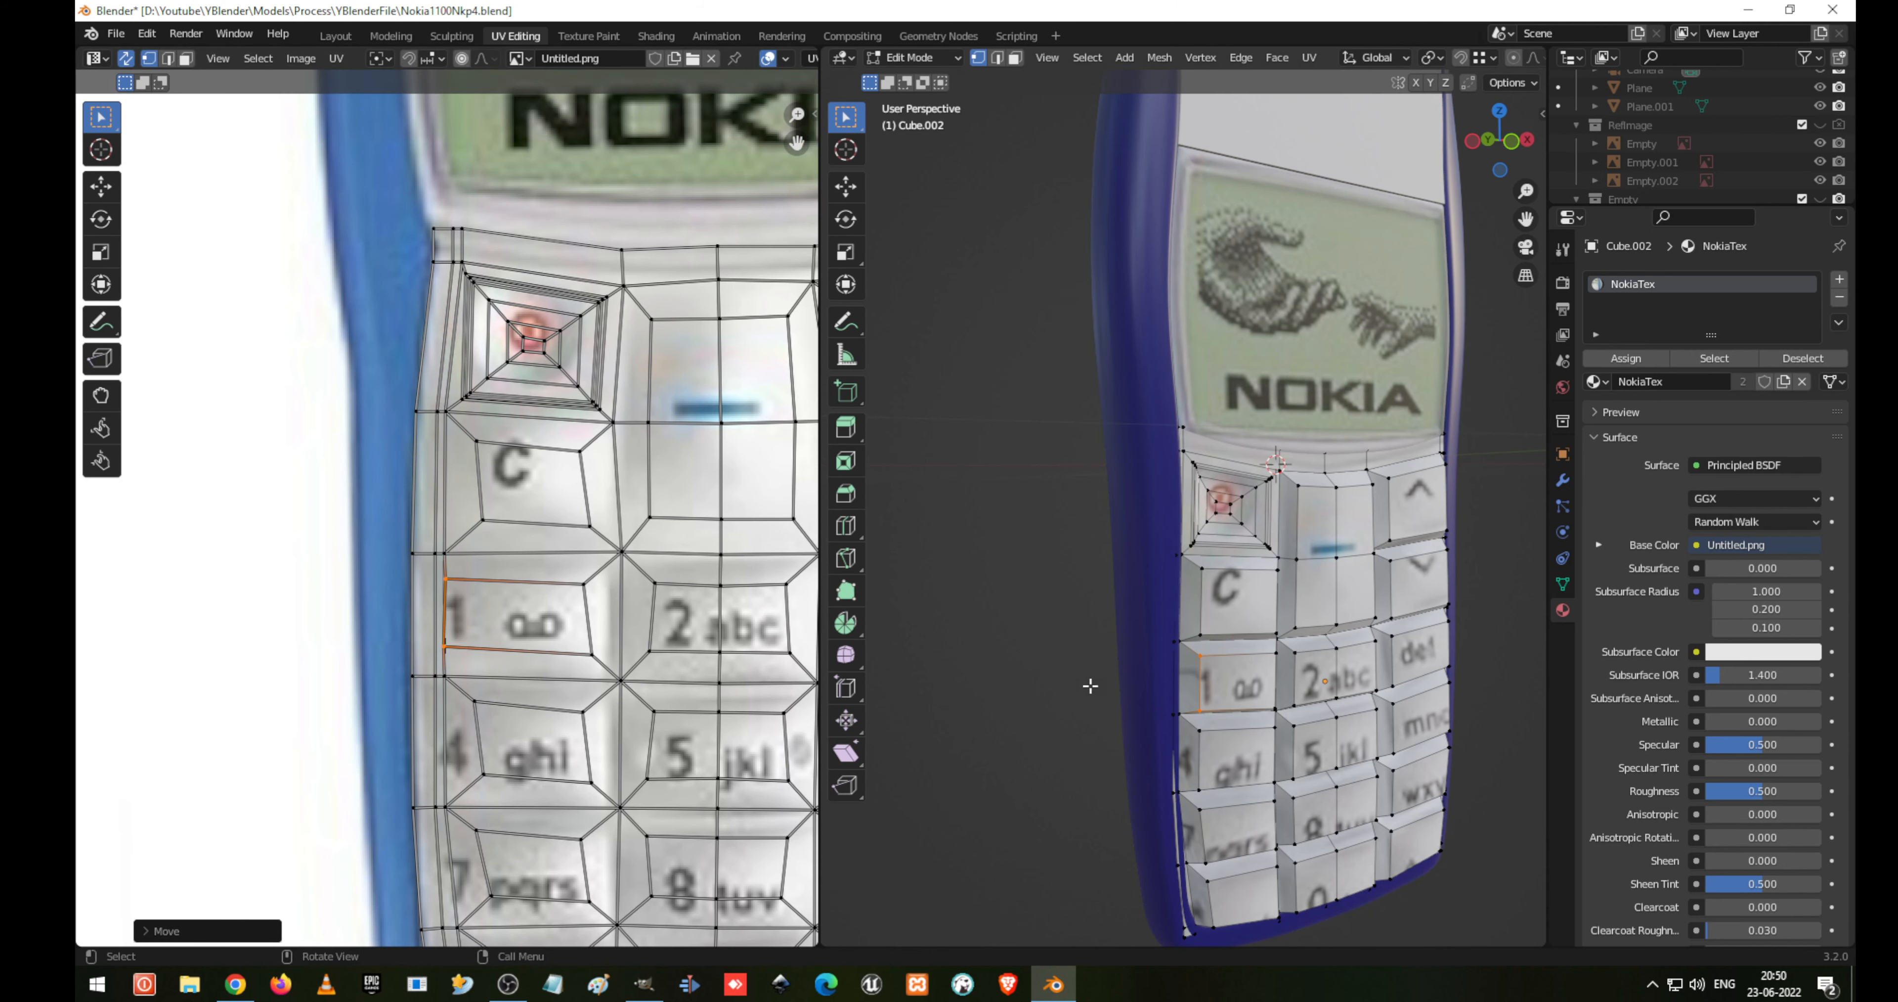
Move the left corner UV vertices of the 4 key outward past the digit 4 and rotate them slightly
key(Tab)
middle_drag(1254, 692, 1230, 648)
key(Tab)
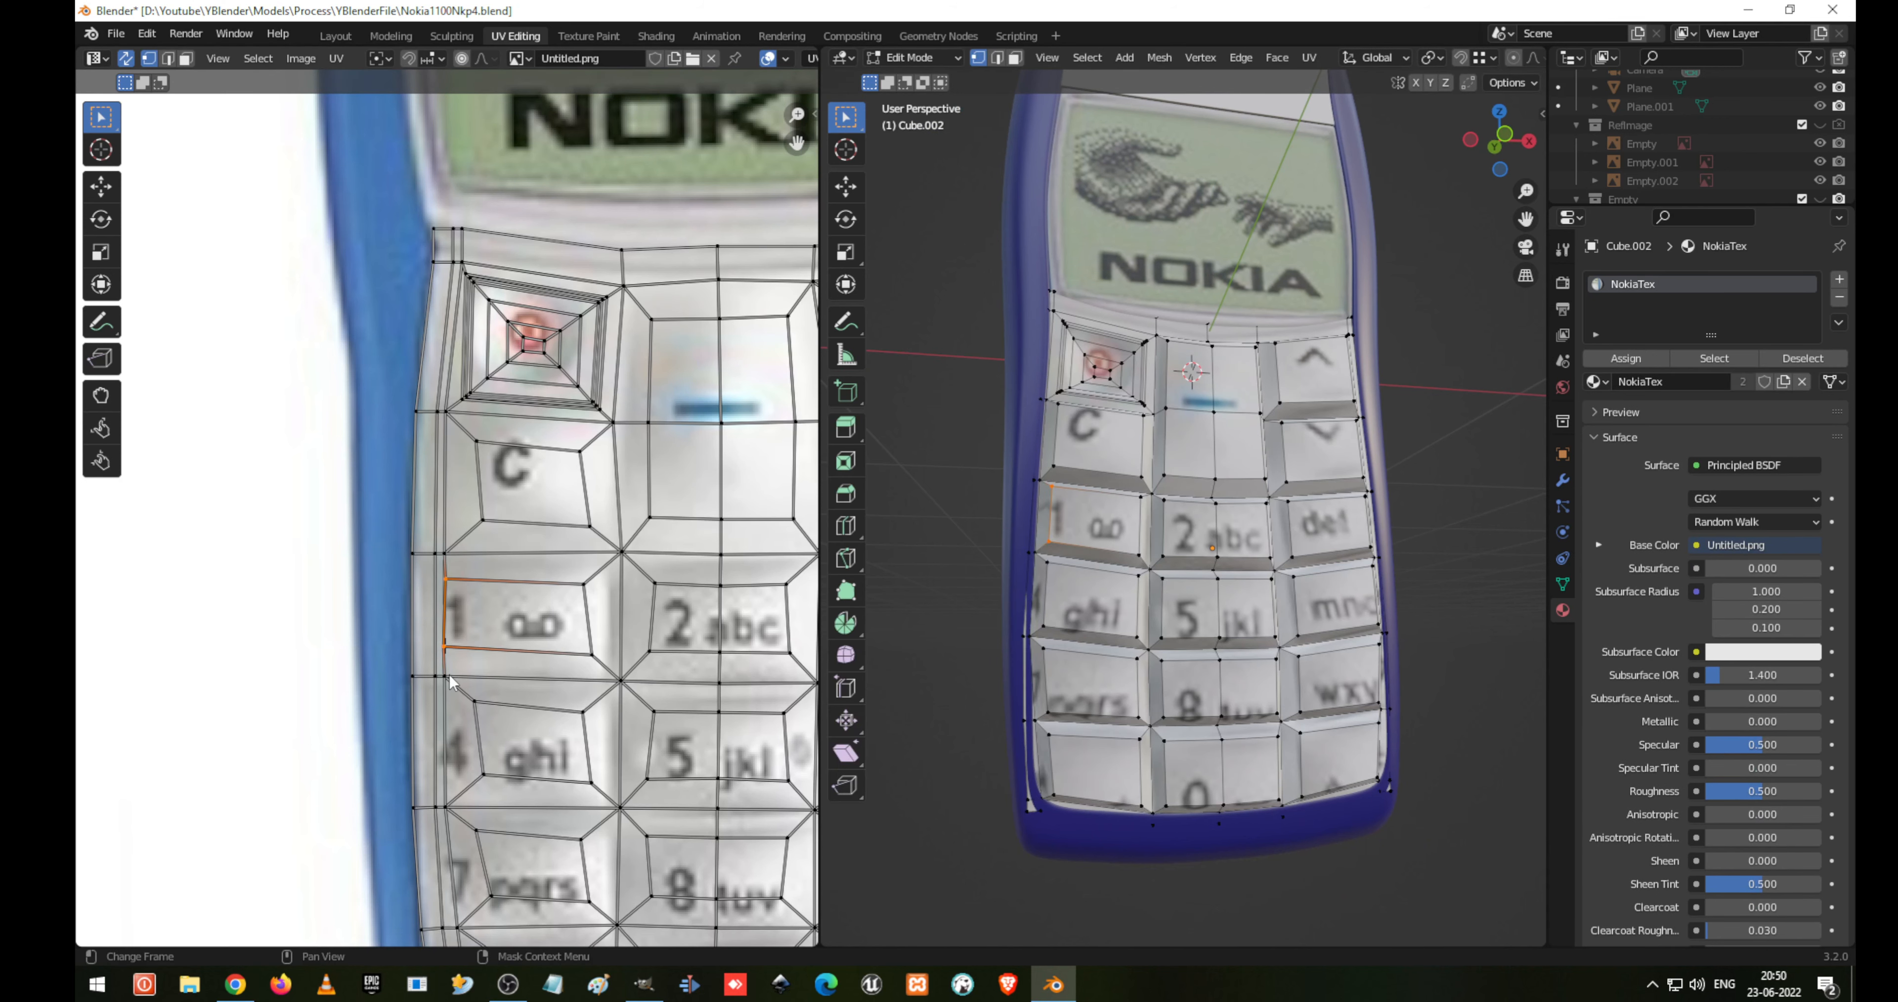
drag(448, 675, 520, 772)
key(g)
click(470, 780)
key(r)
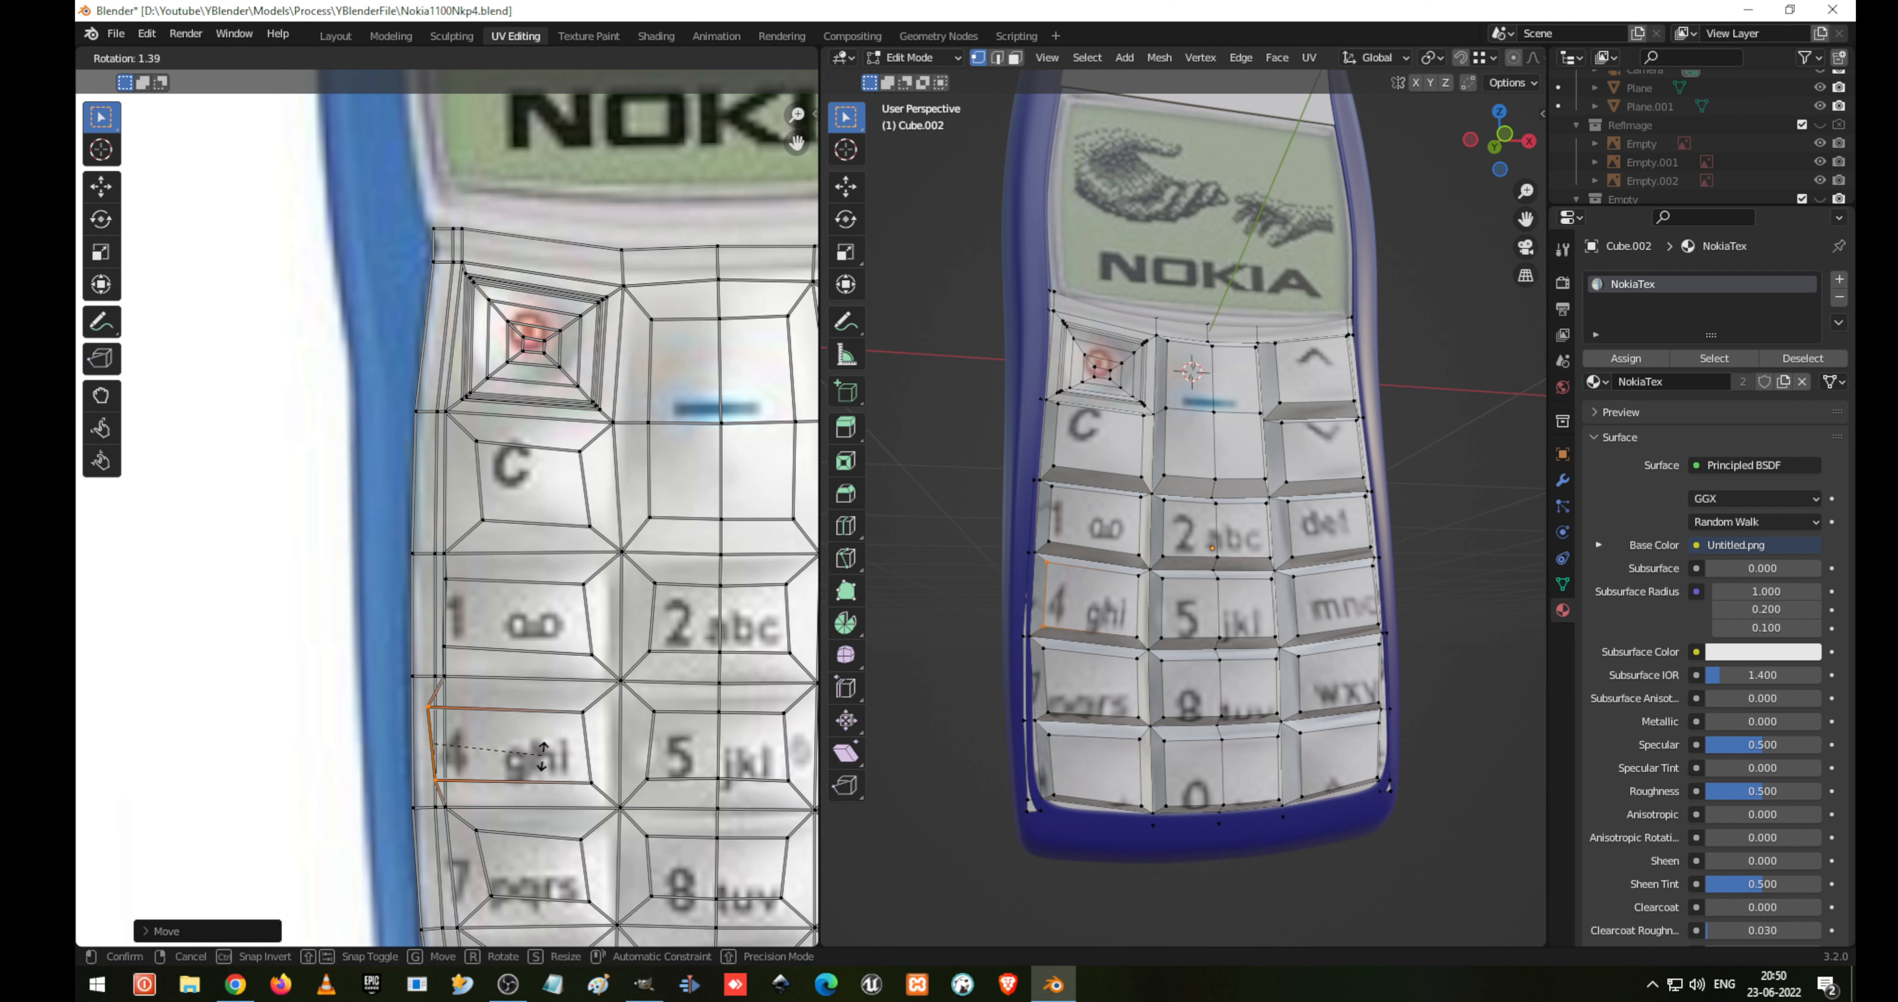
click(546, 772)
Shift the border UV vertices beside the 4 key outward, nudge the key's left corner vertices, and return to Object Mode
key(Tab)
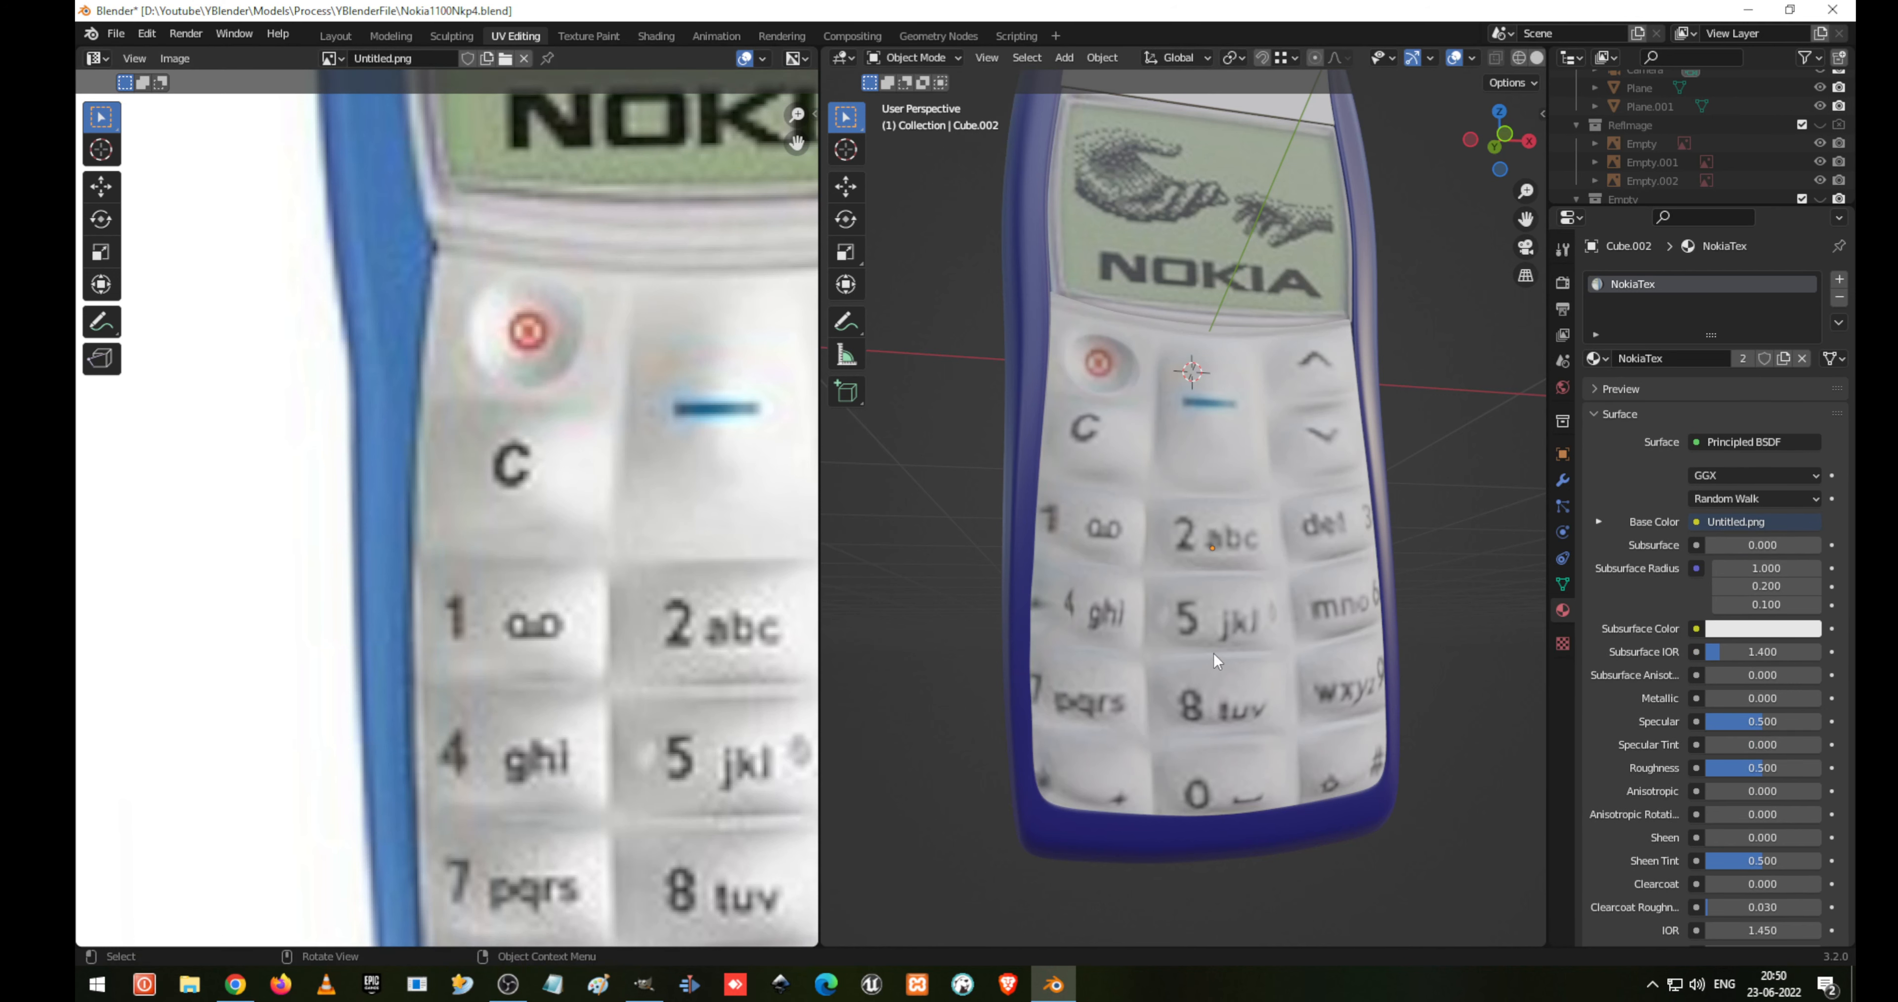
key(Tab)
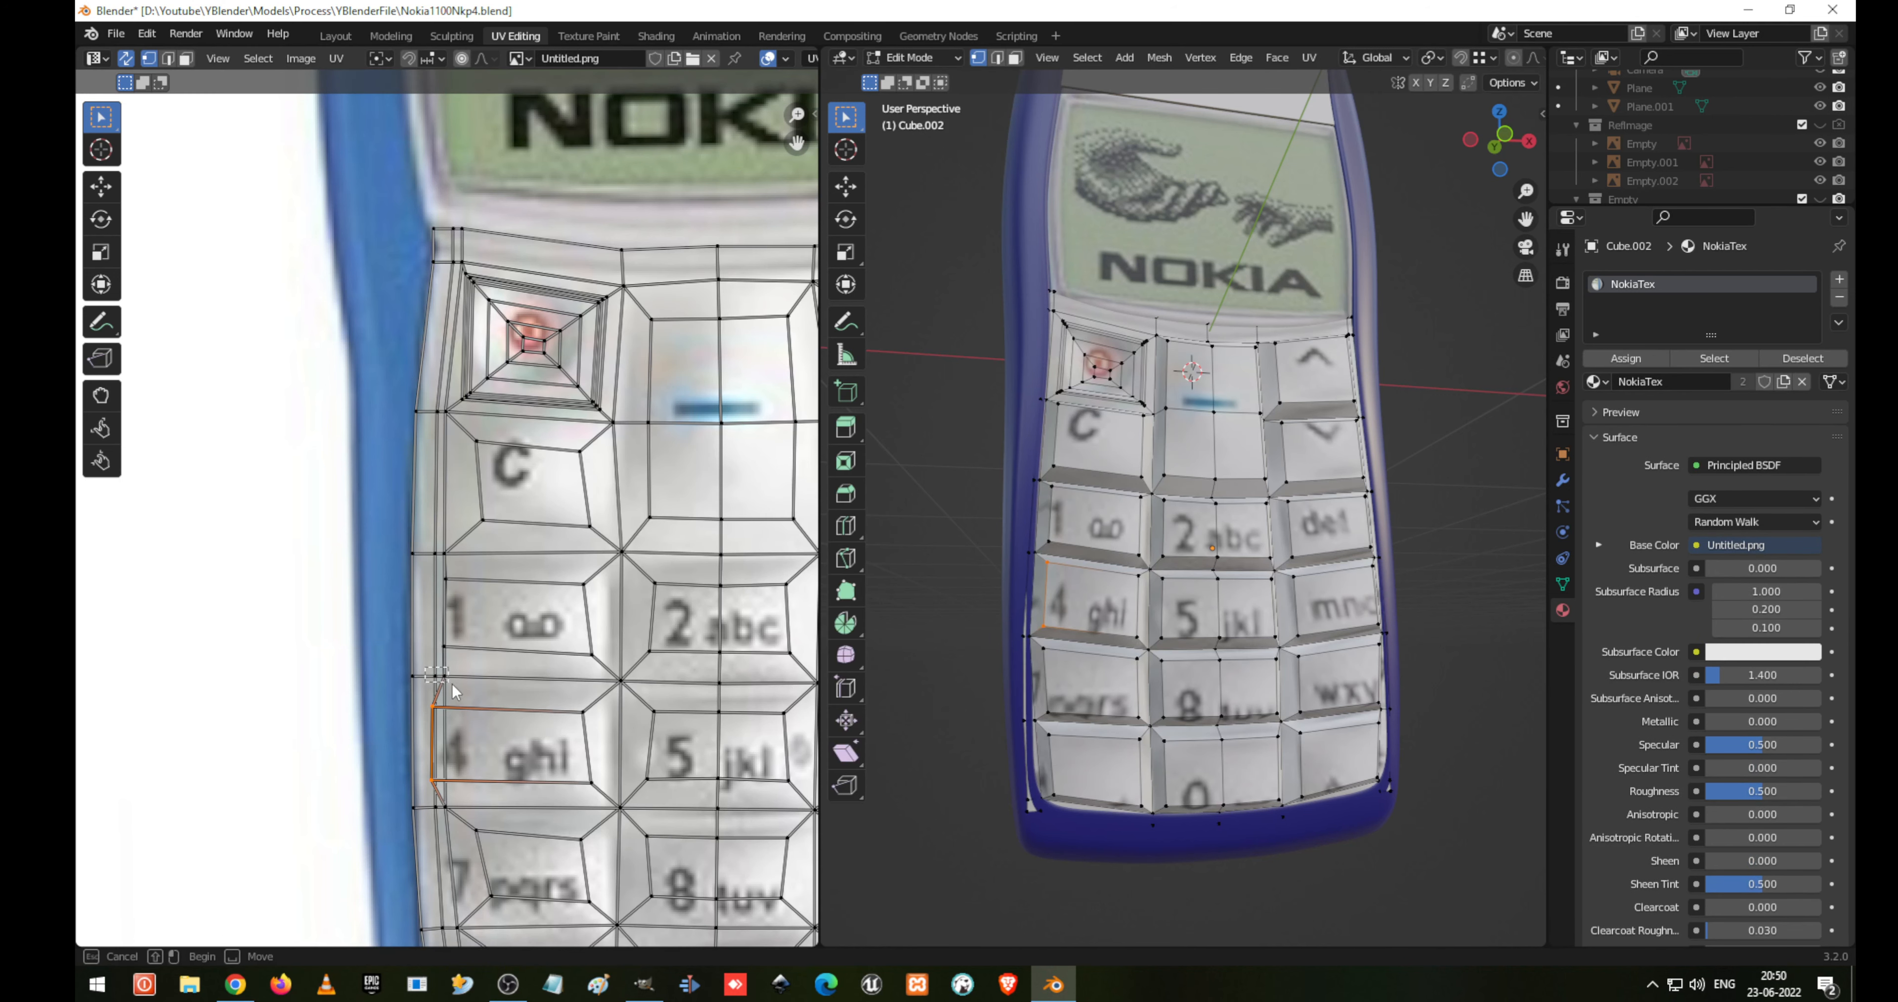
click(445, 678)
shift+click(436, 806)
key(g)
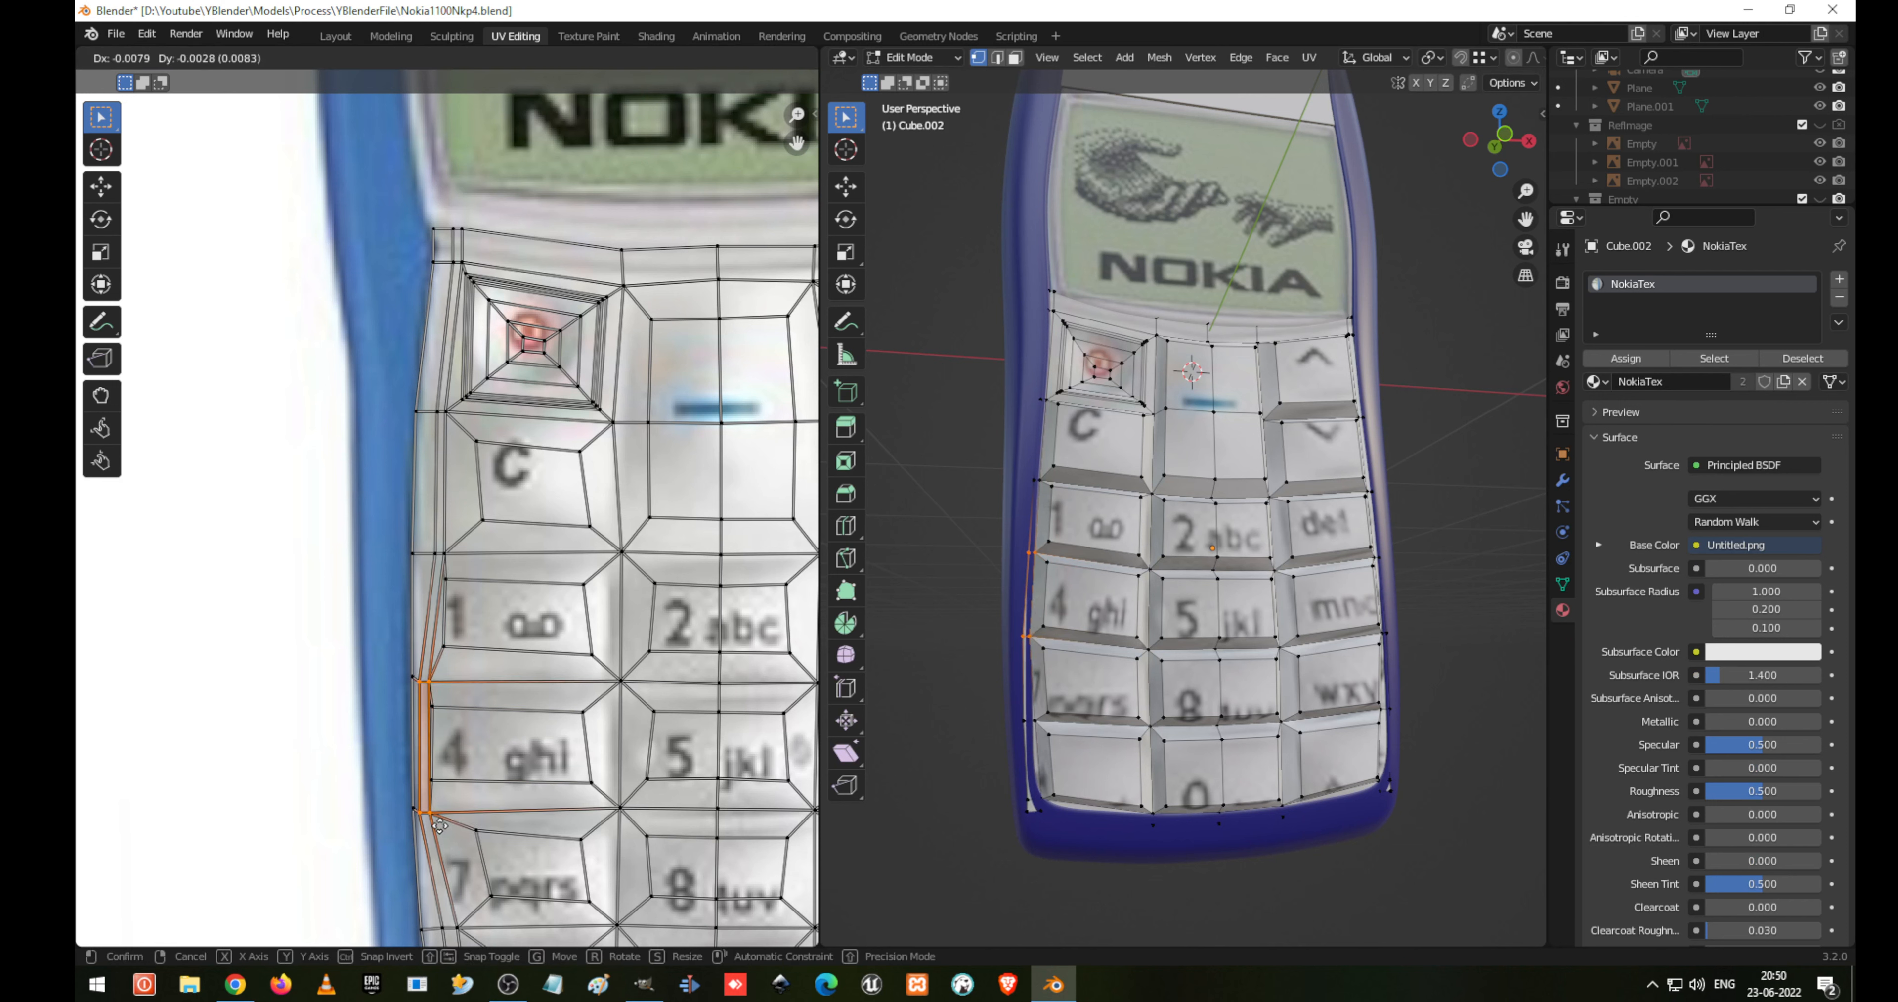
click(439, 824)
click(458, 795)
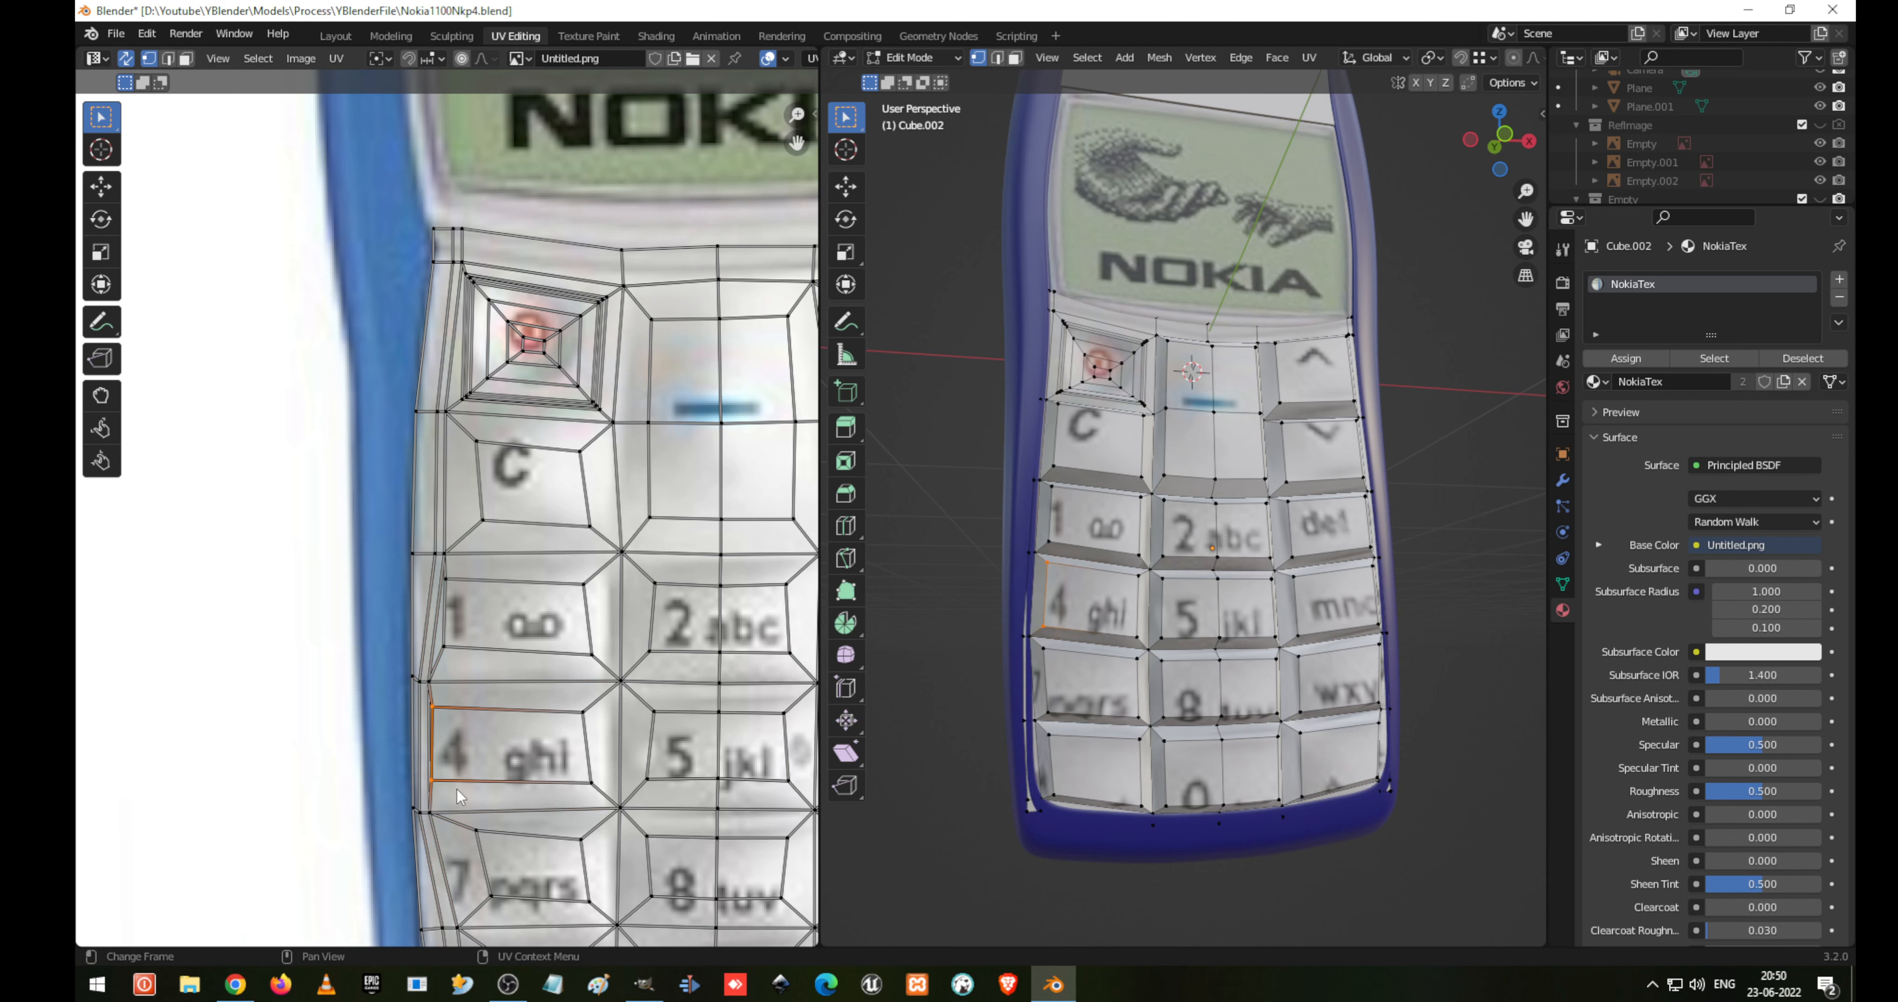
key(g)
click(456, 793)
key(Tab)
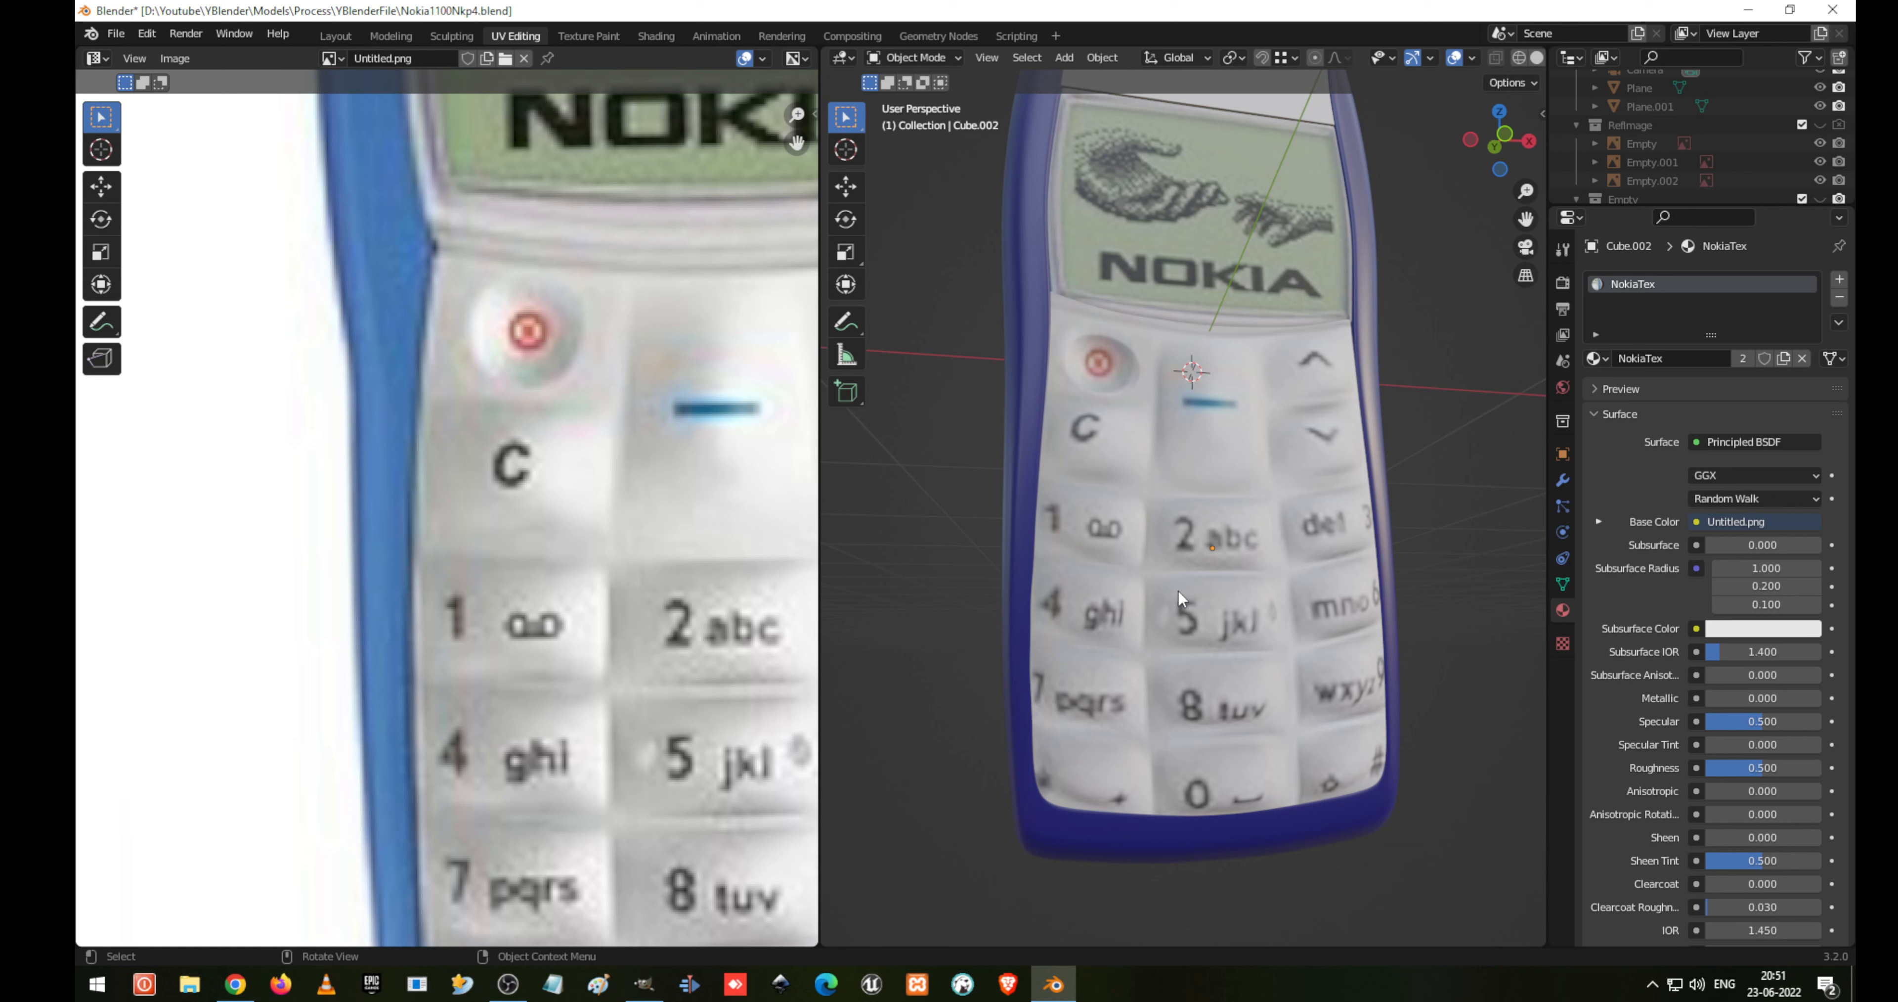
Select the speaker panel above the screen and assign it the existing NokiaTex material
scroll(1180, 598, down, 3)
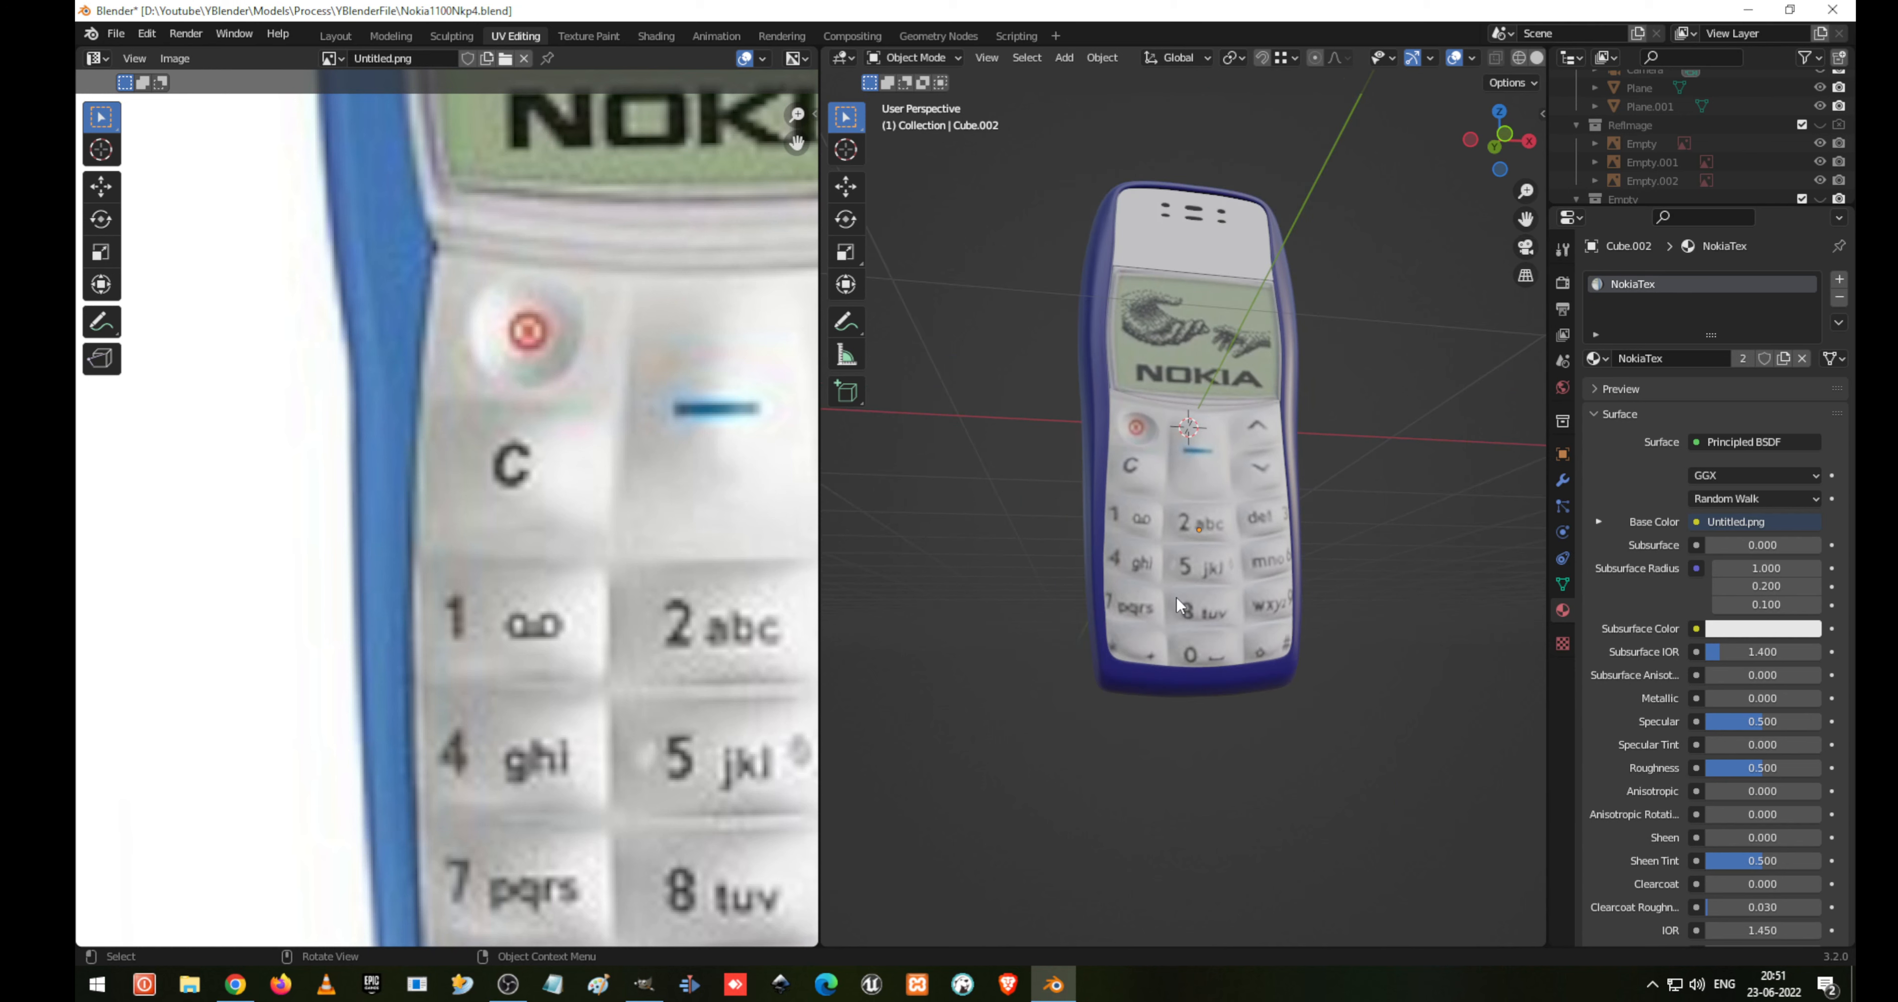
middle_drag(1181, 224, 1157, 344)
click(1157, 344)
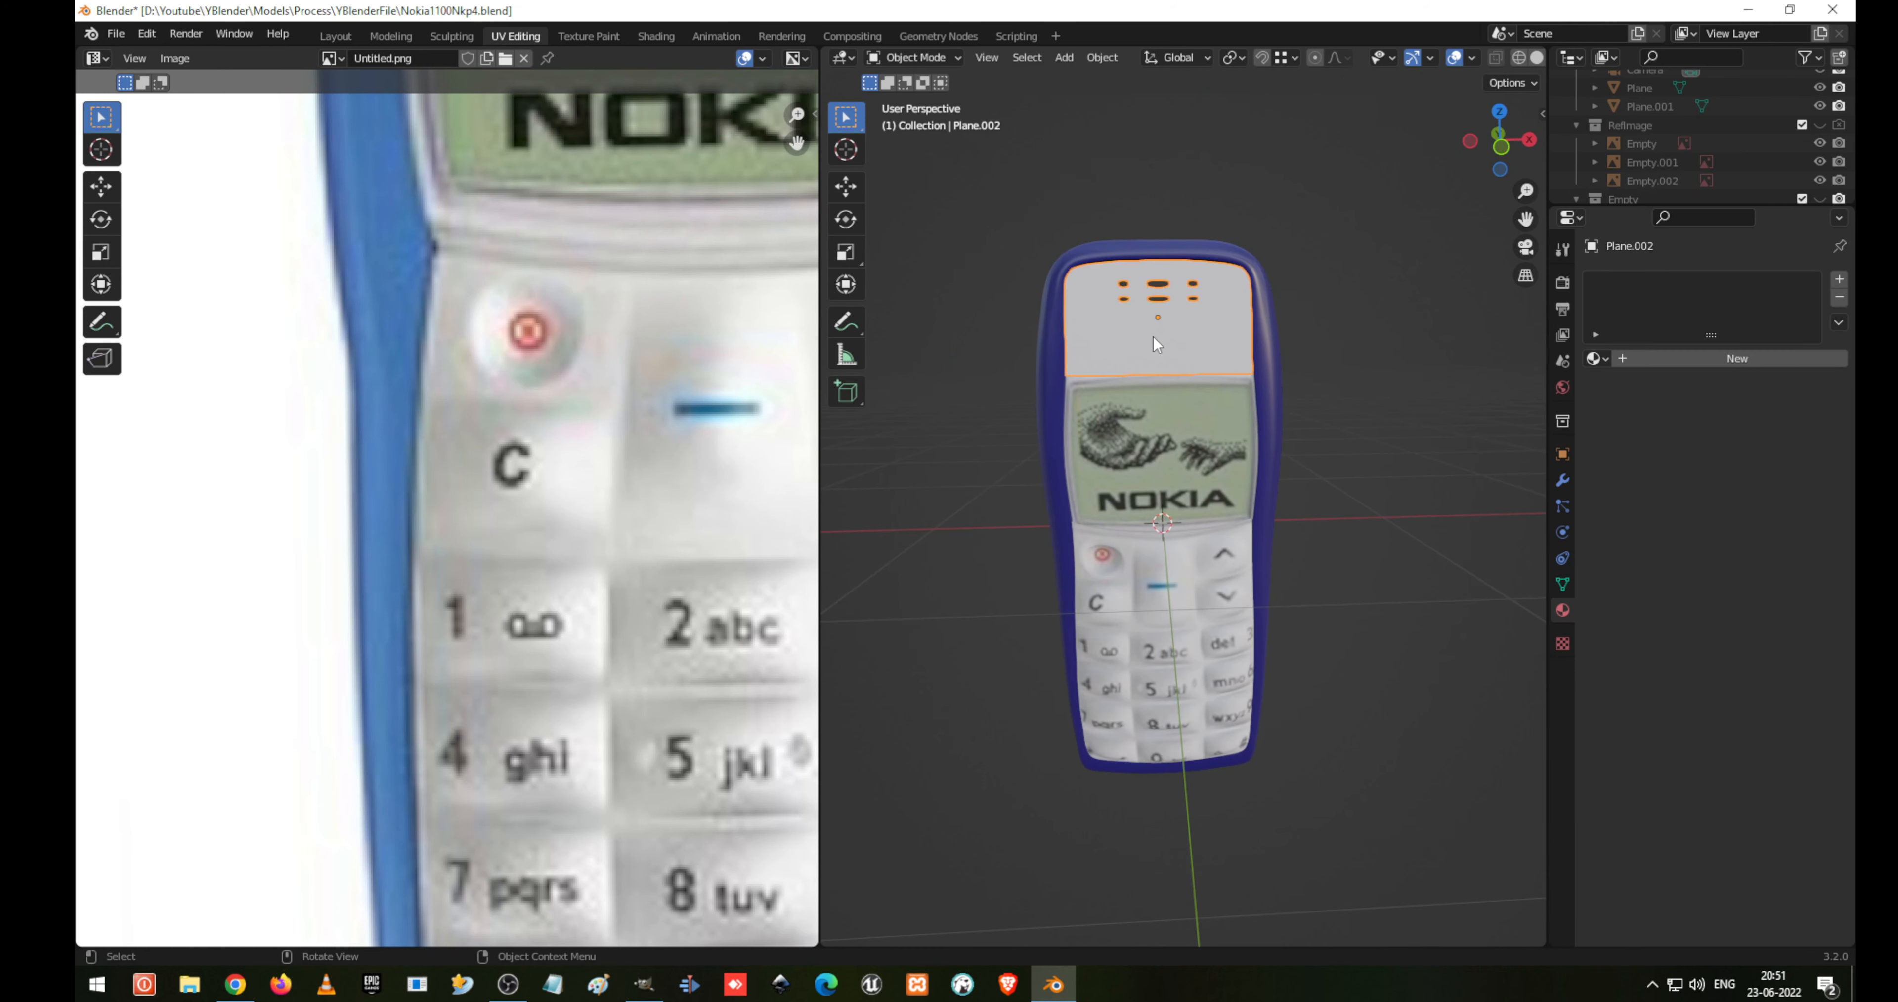
click(1596, 358)
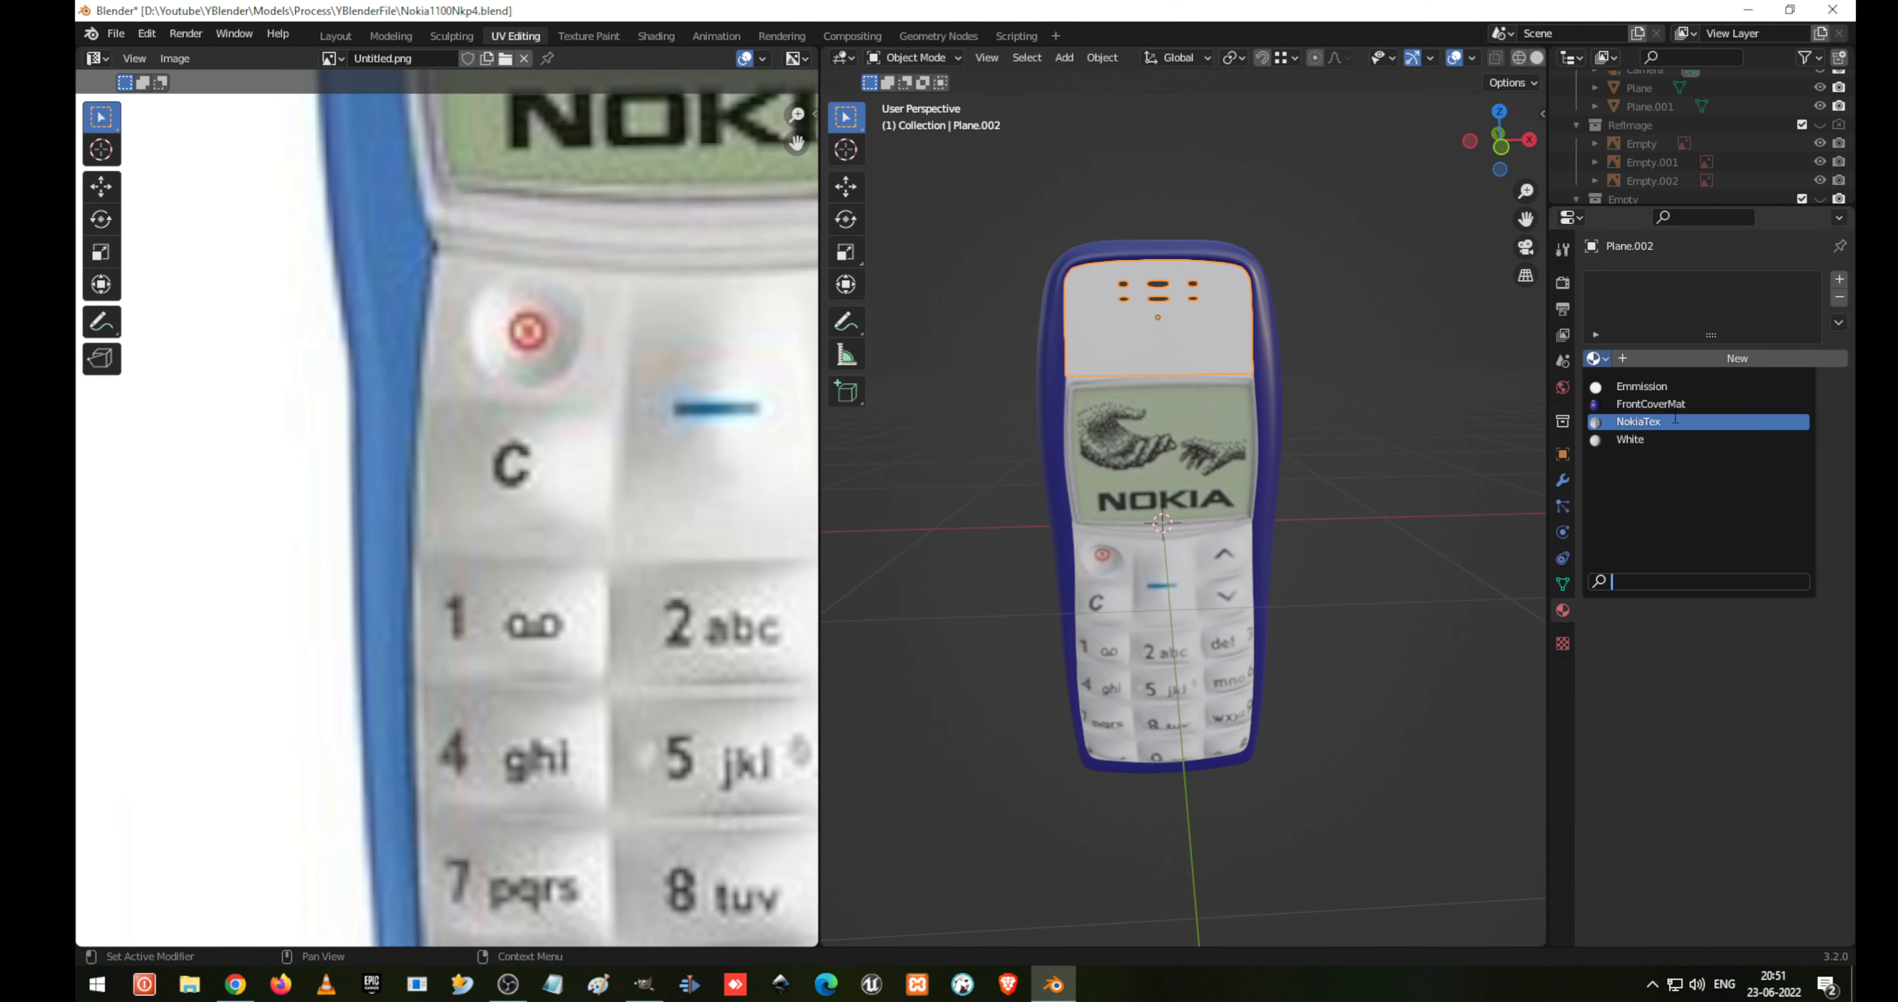
click(1715, 420)
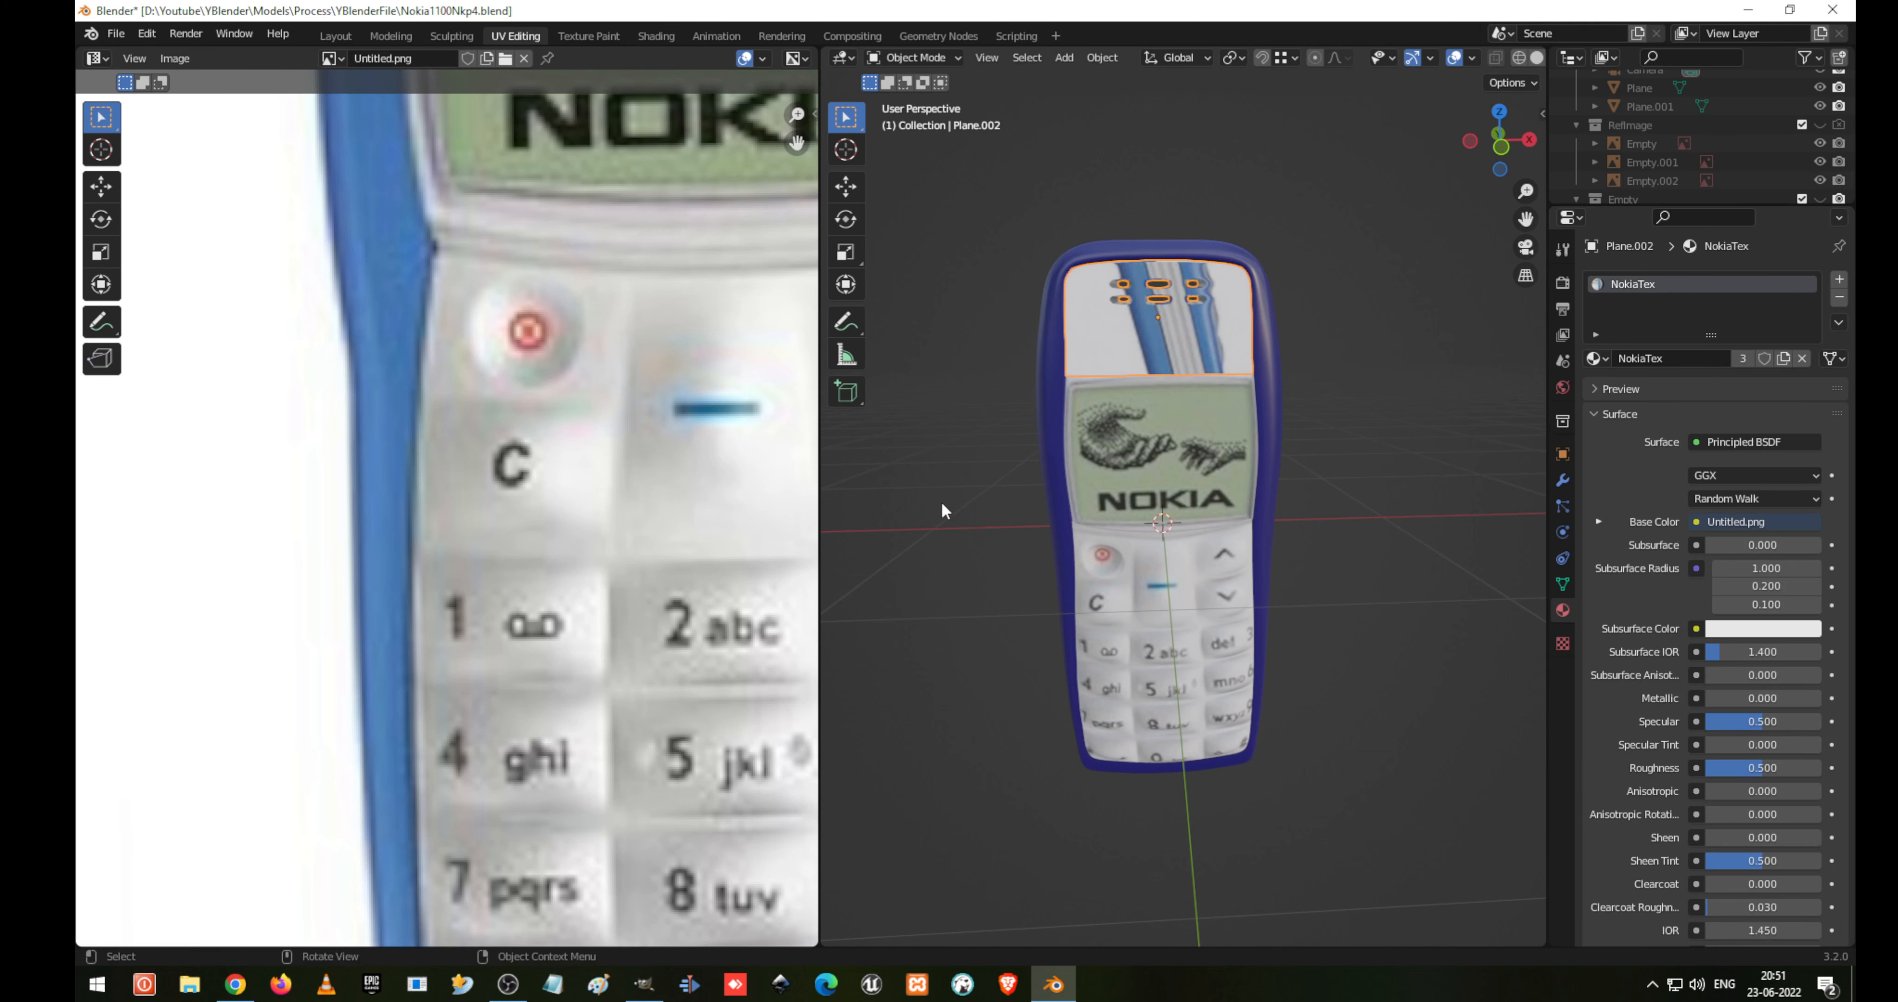
Unwrap the speaker panel's mesh and rotate its UV island about a quarter turn so it lies upright over the front-view phone photo
key(Tab)
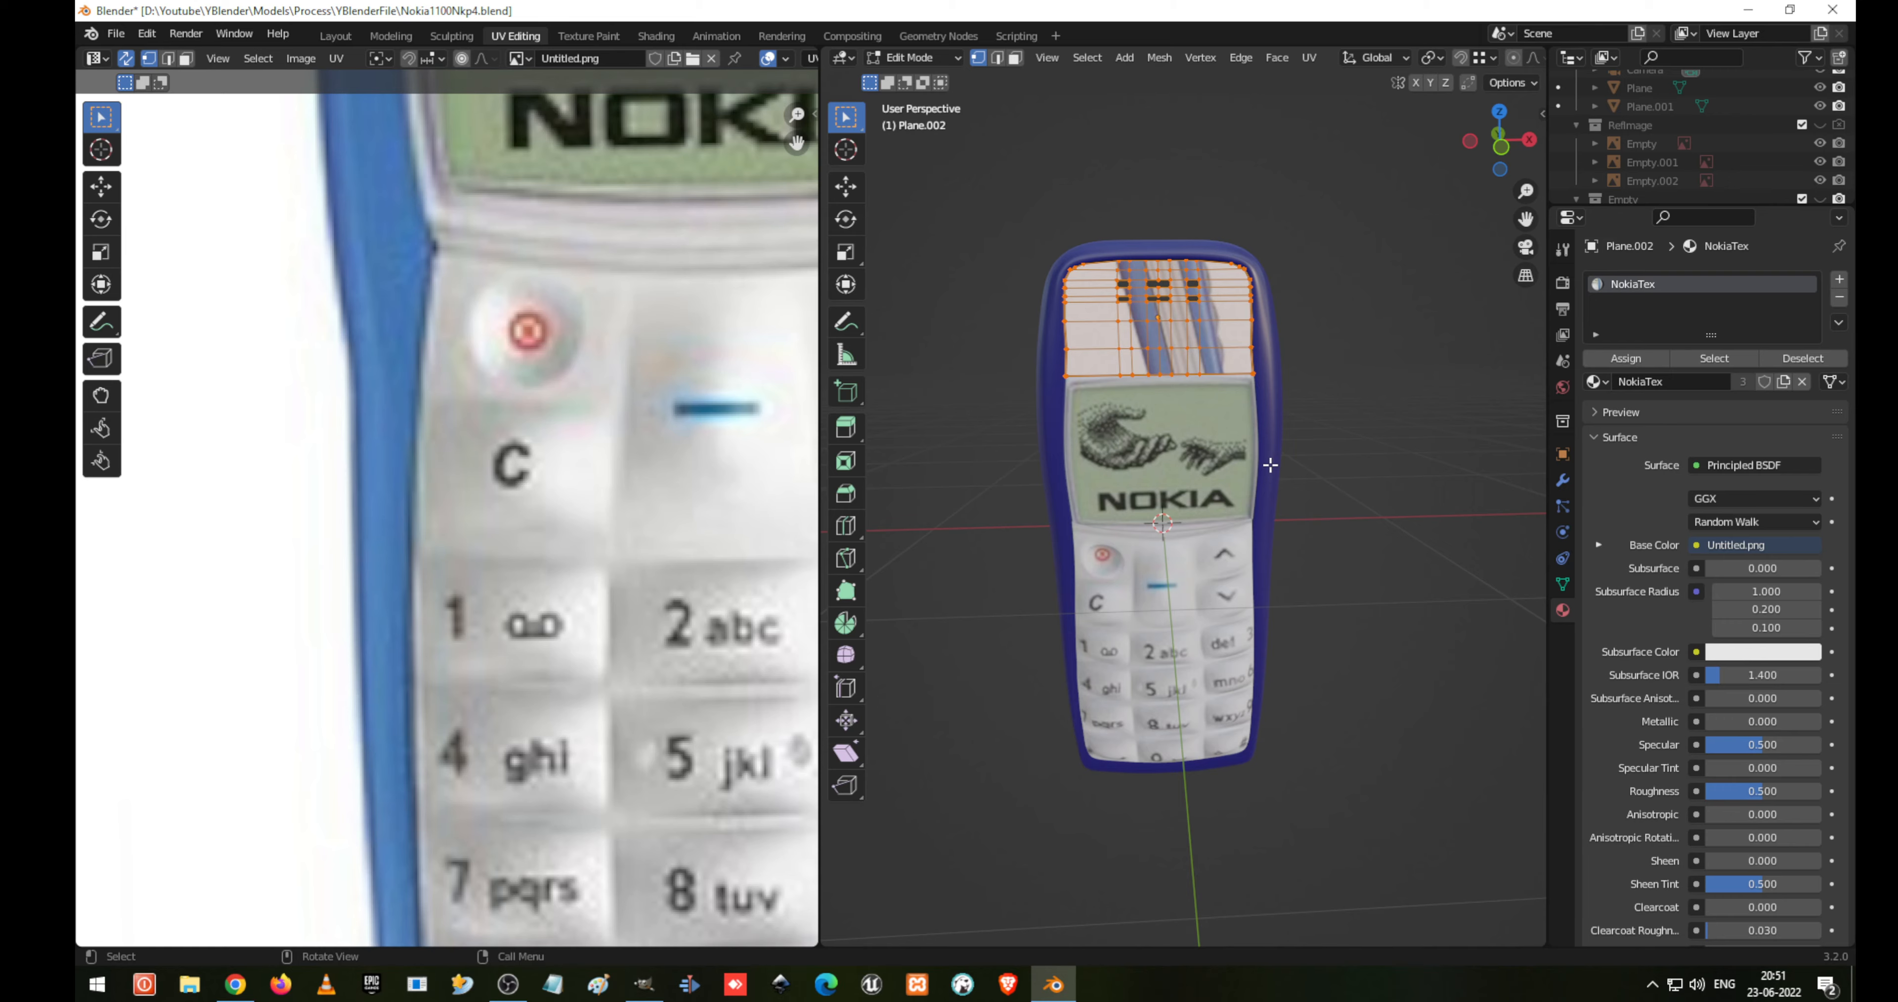
key(u)
click(1274, 471)
scroll(645, 416, down, 6)
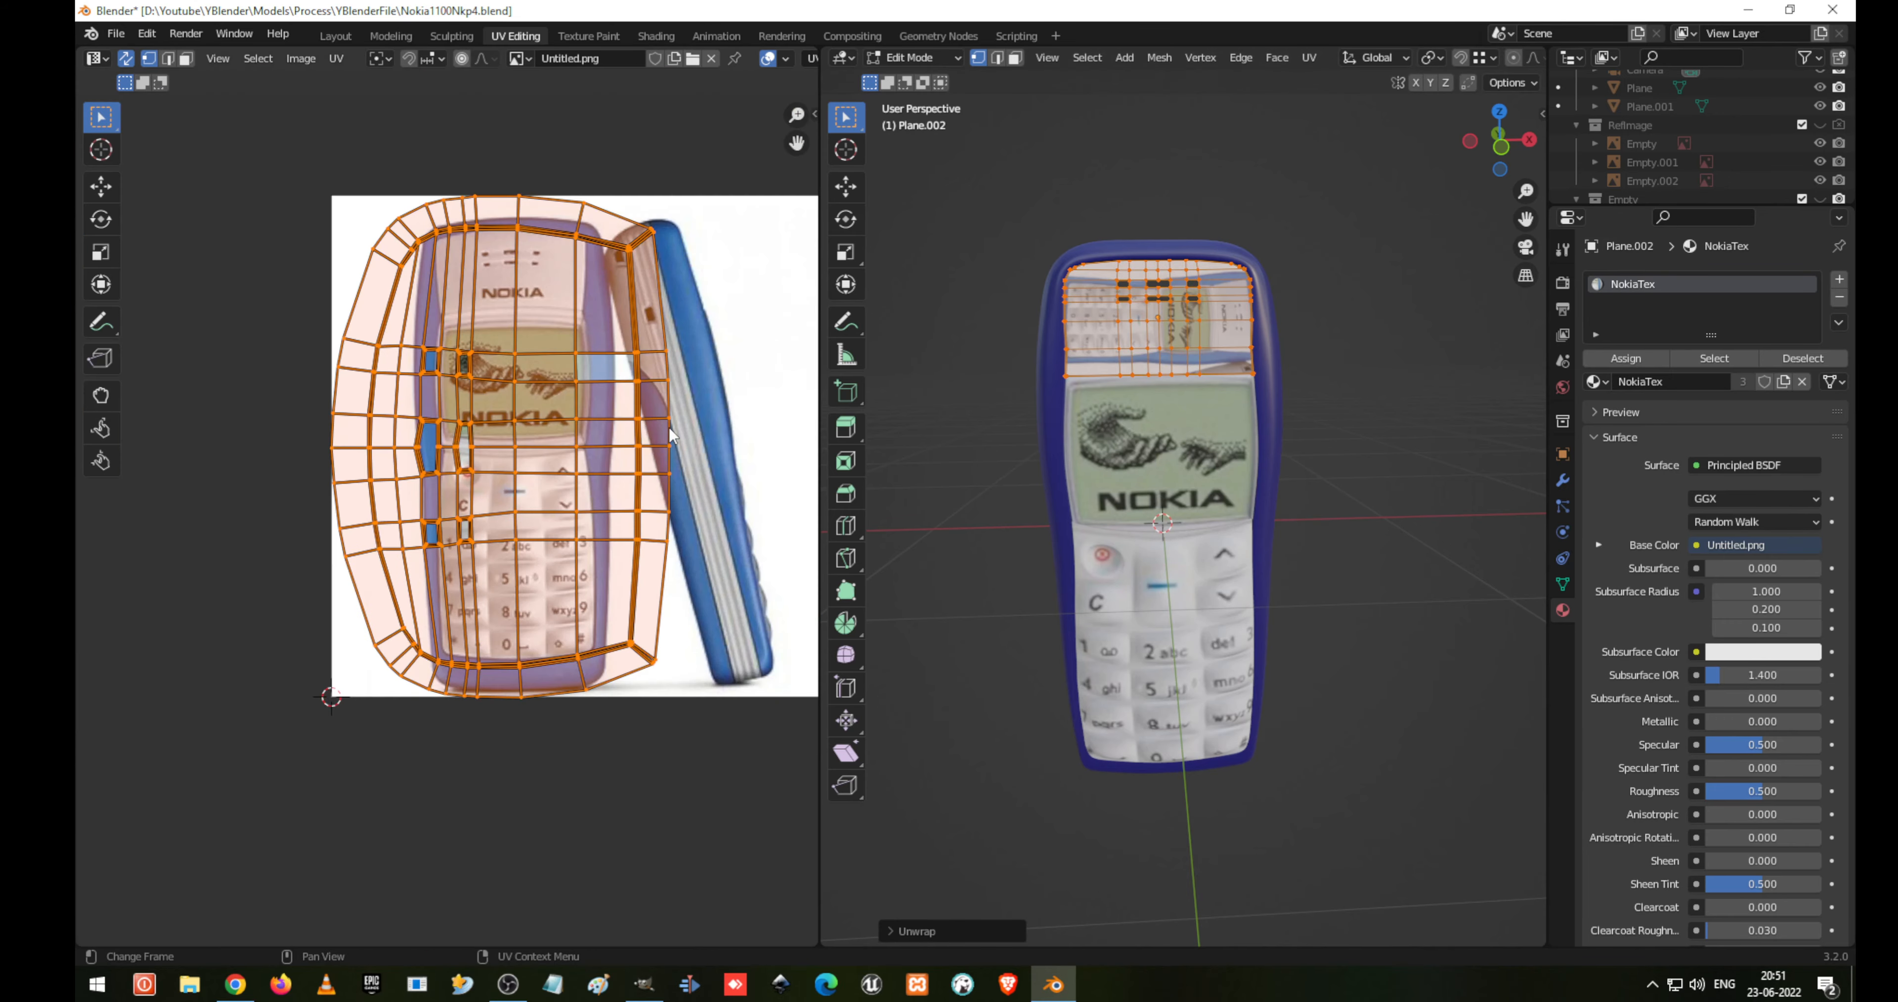
key(r)
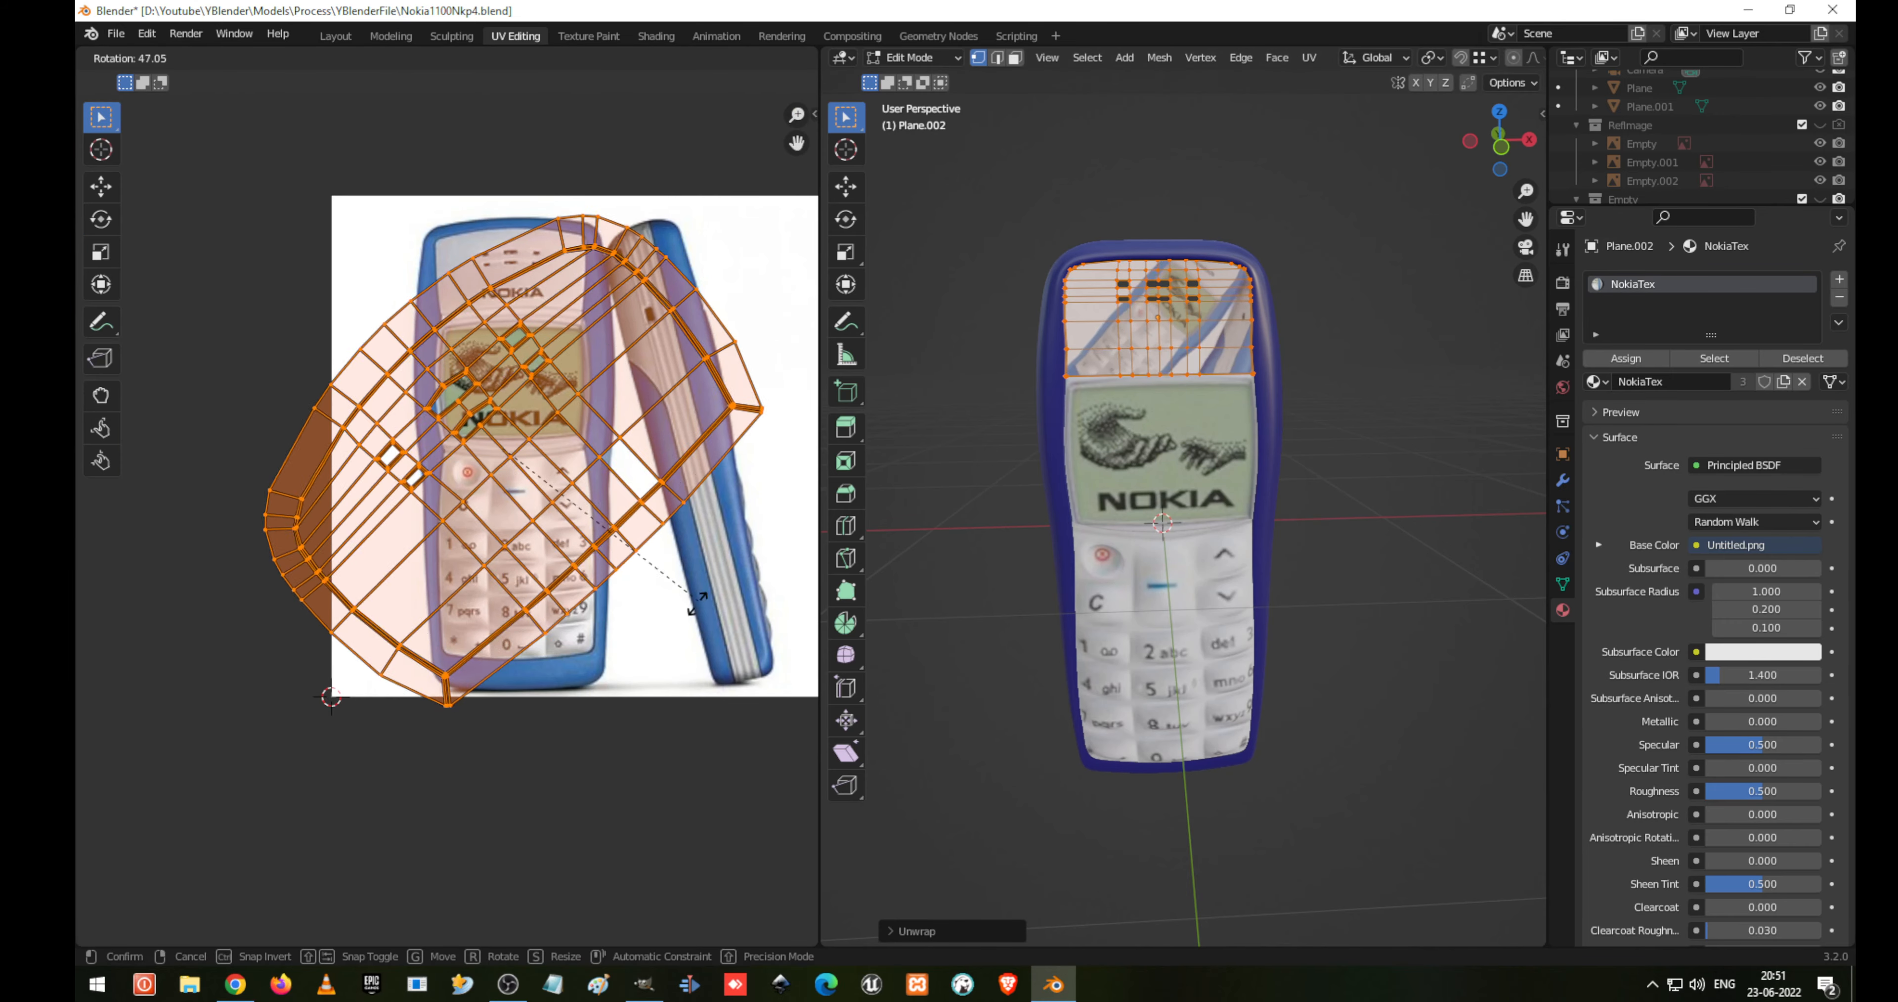
click(514, 633)
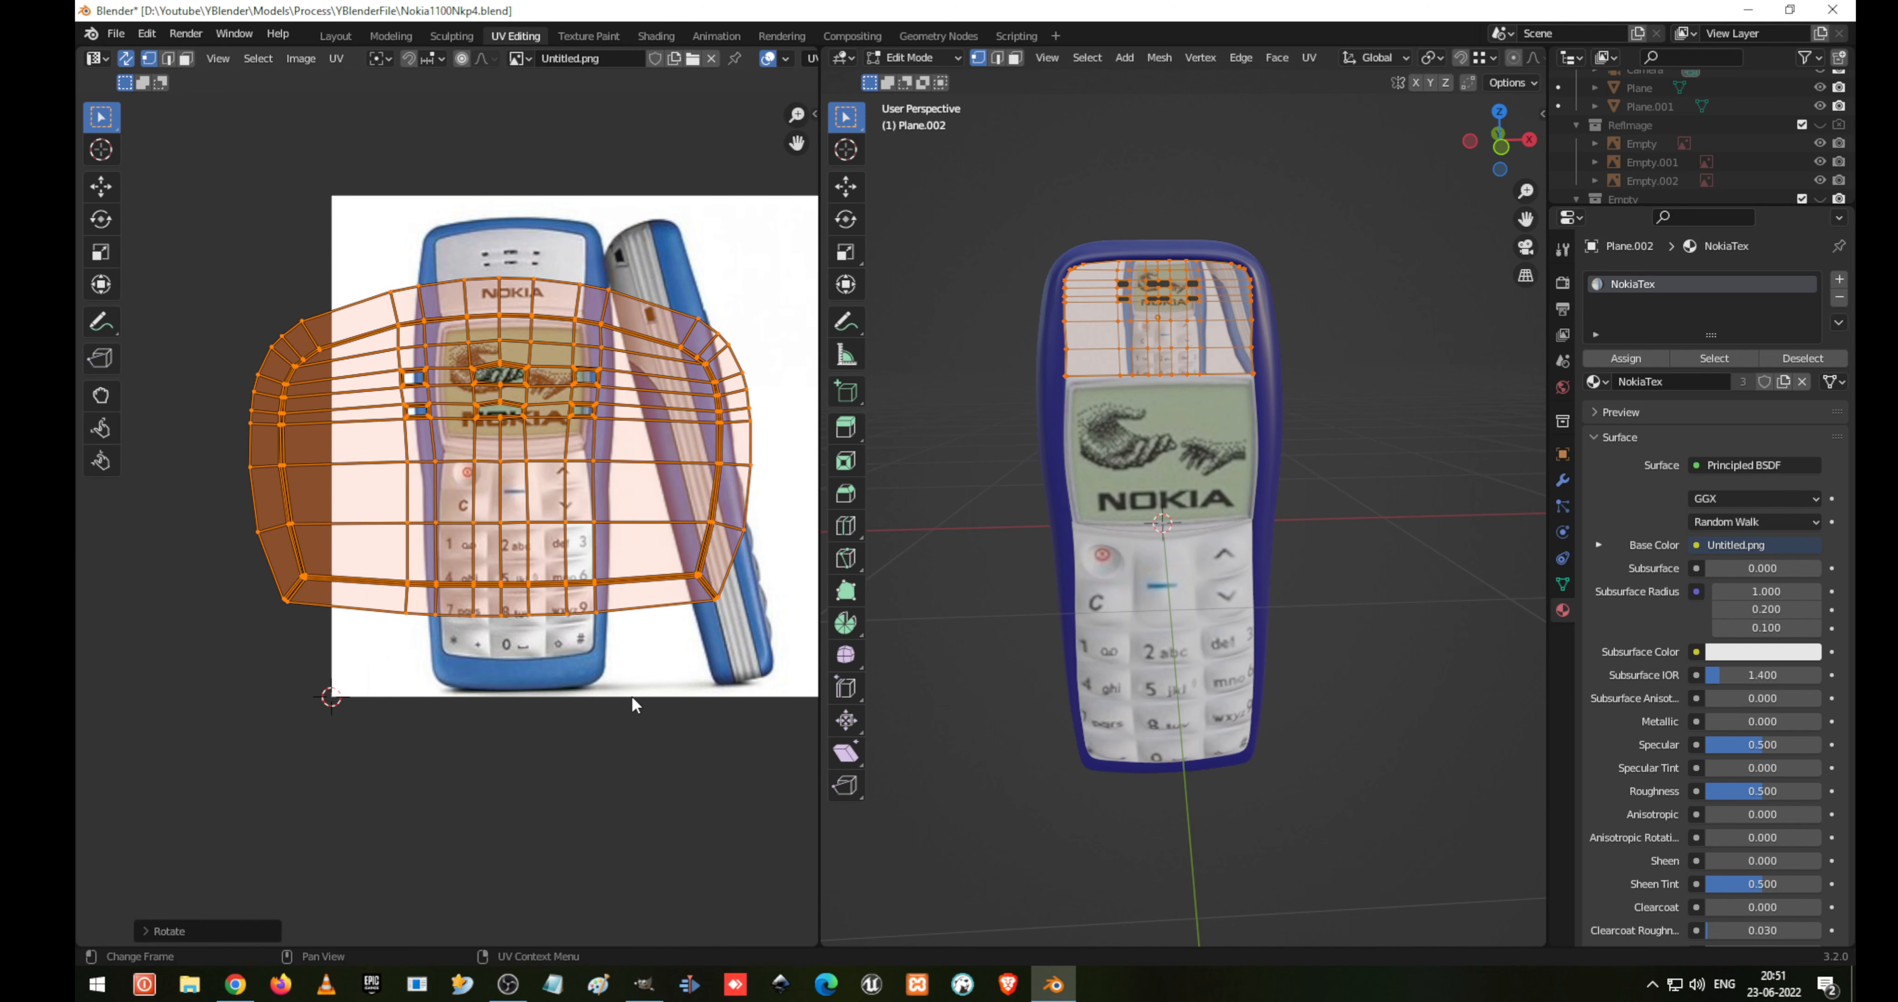
Move and shrink the UV island onto the speaker area above the screen of the front-view phone in the photo
key(g)
click(650, 519)
key(s)
click(577, 327)
key(g)
click(601, 350)
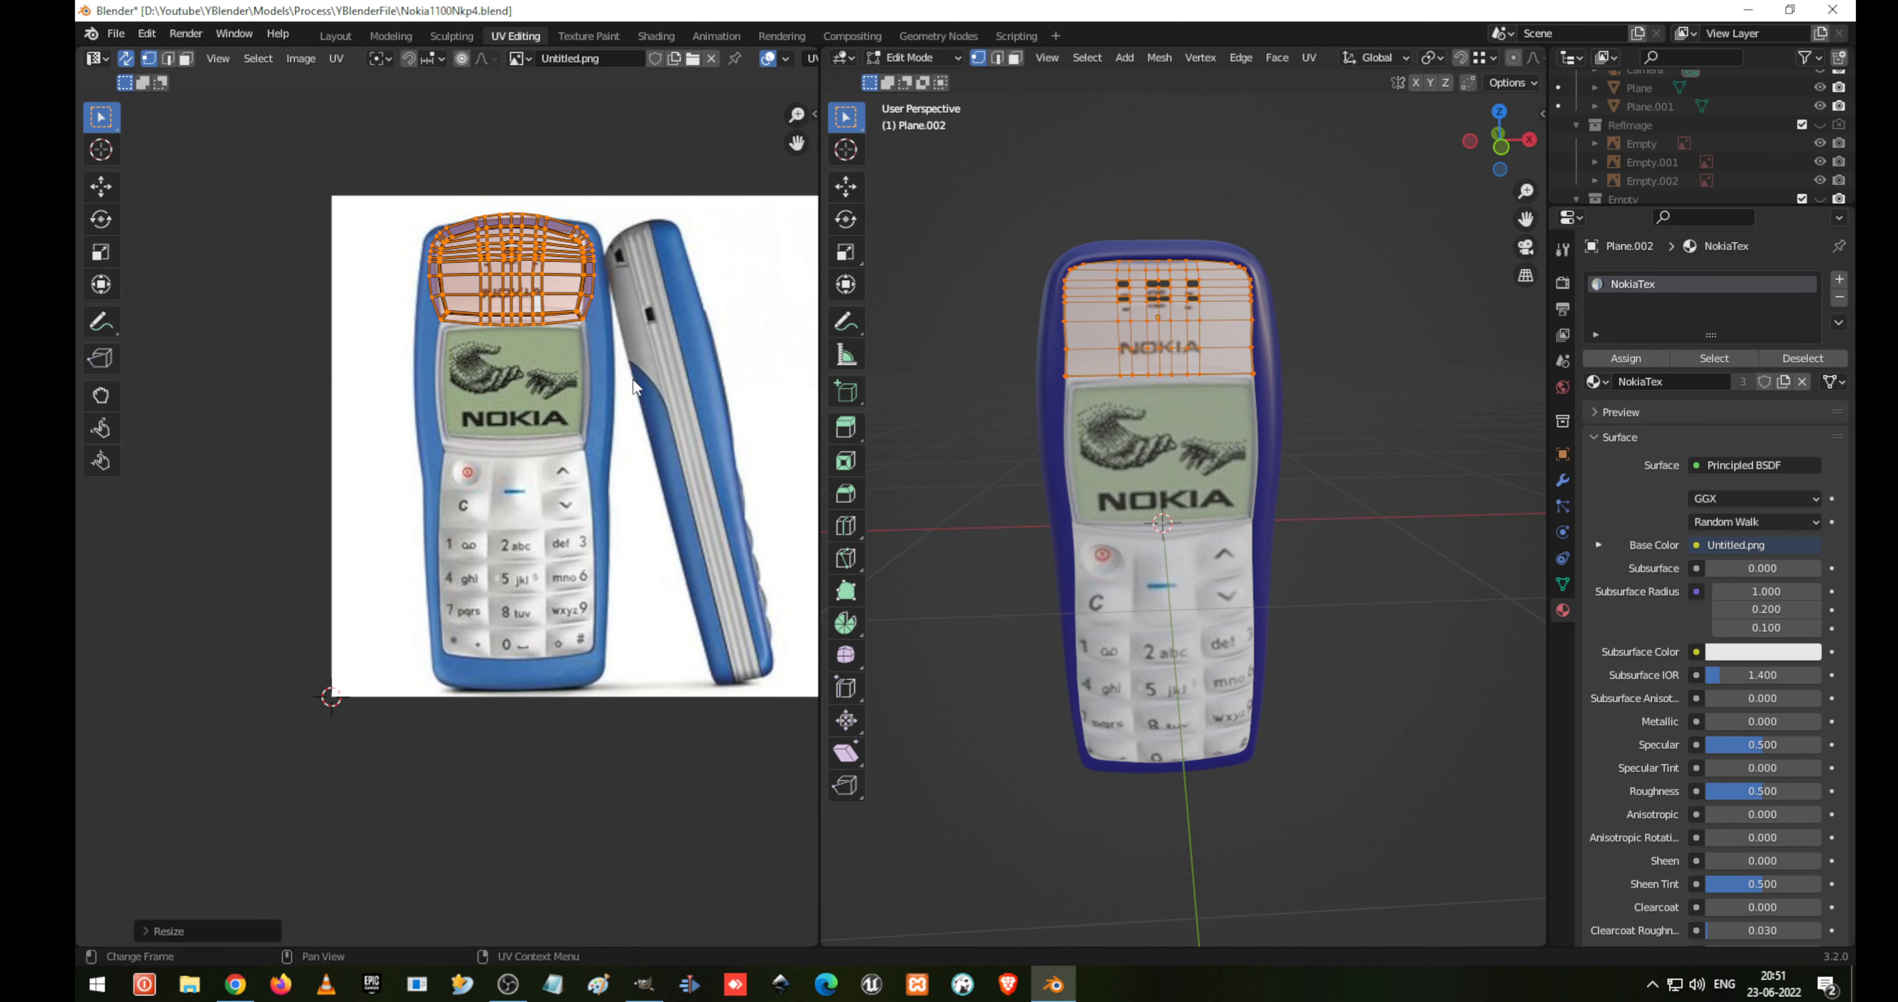
Scale the speaker panel's UV island down uniformly so it closely surrounds the speaker holes and the NOKIA lettering in the photo
scroll(602, 358, up, 5)
shift+middle_drag(632, 373, 517, 666)
shift+middle_drag(665, 321, 567, 579)
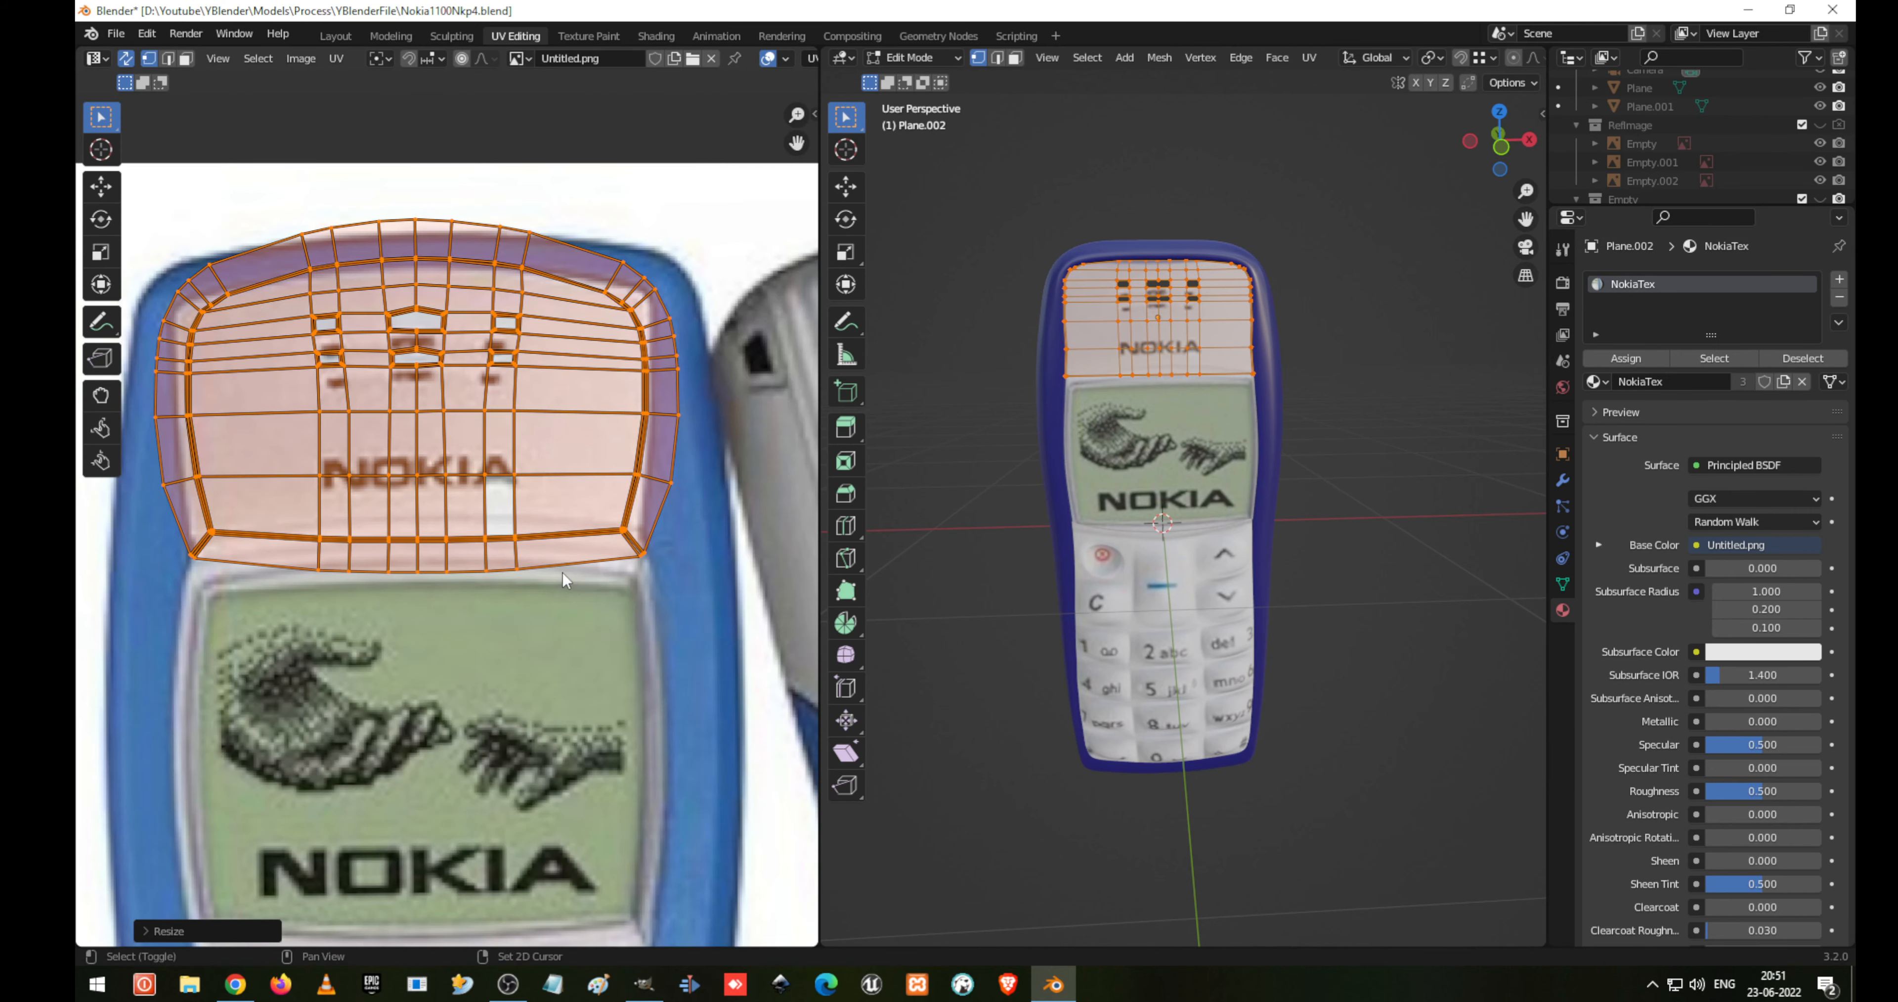
key(s)
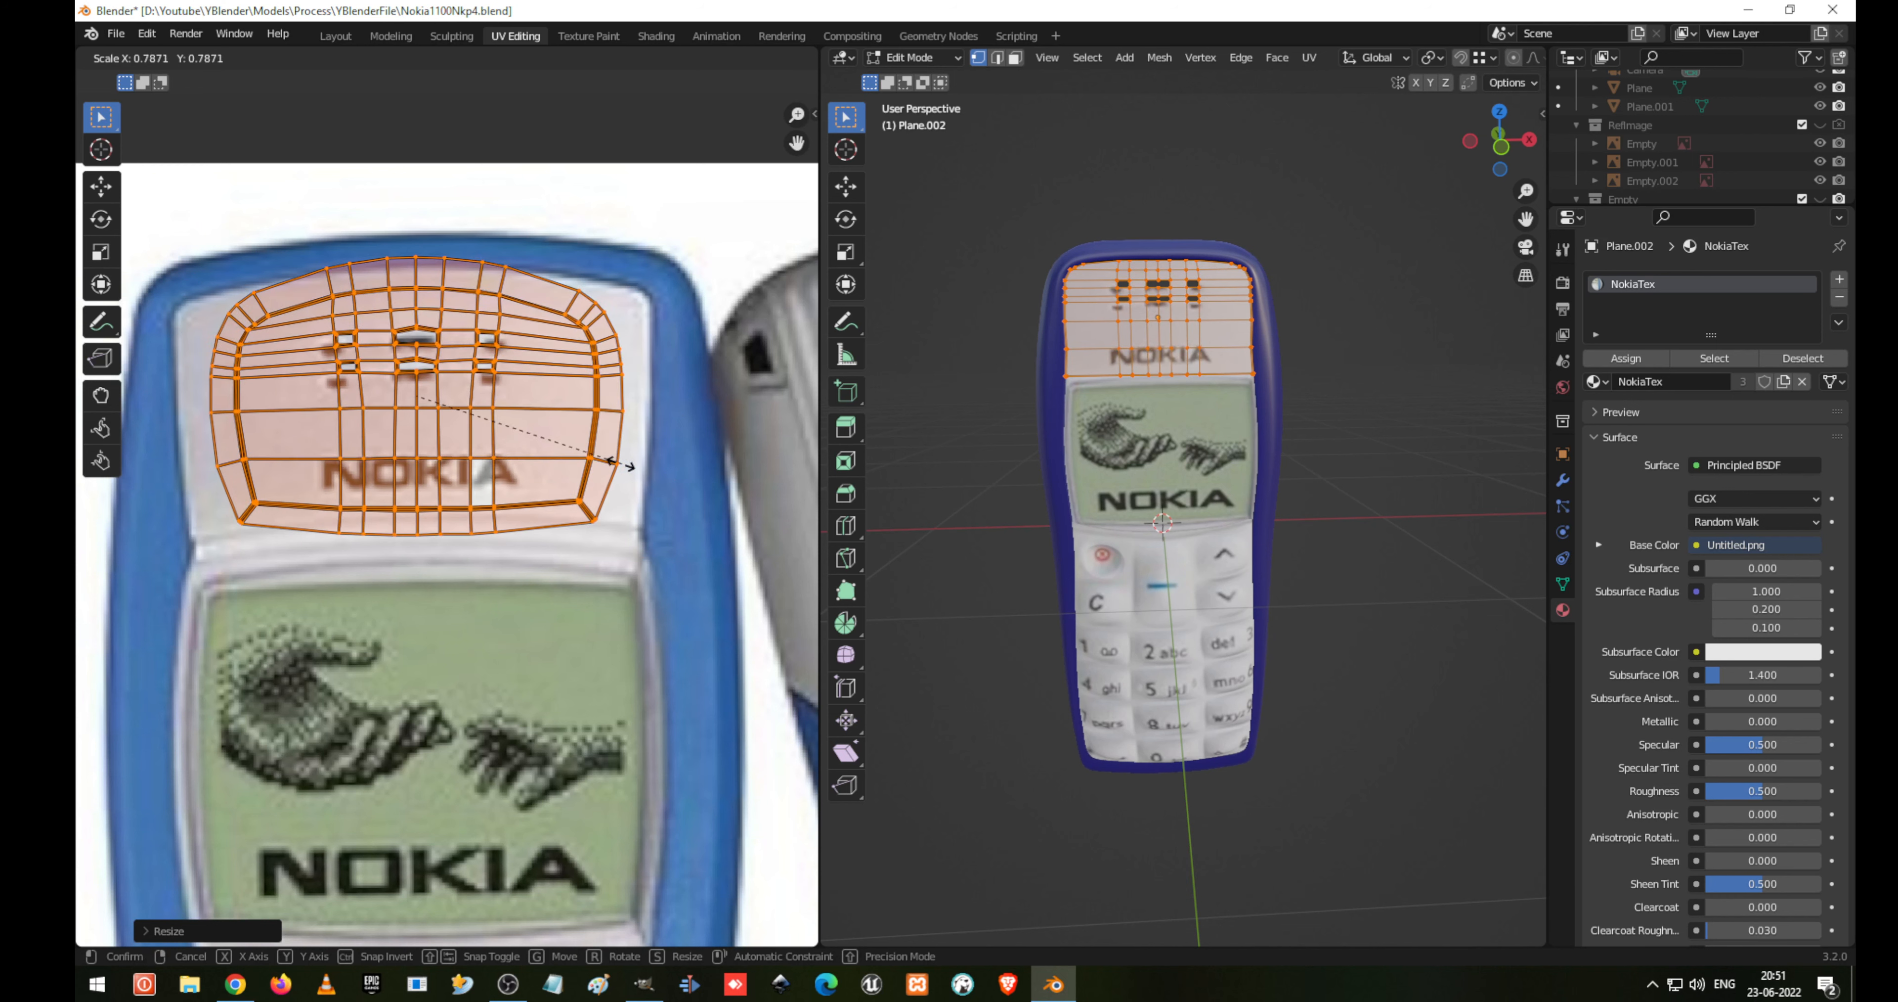
click(587, 443)
scroll(583, 452, up, 1)
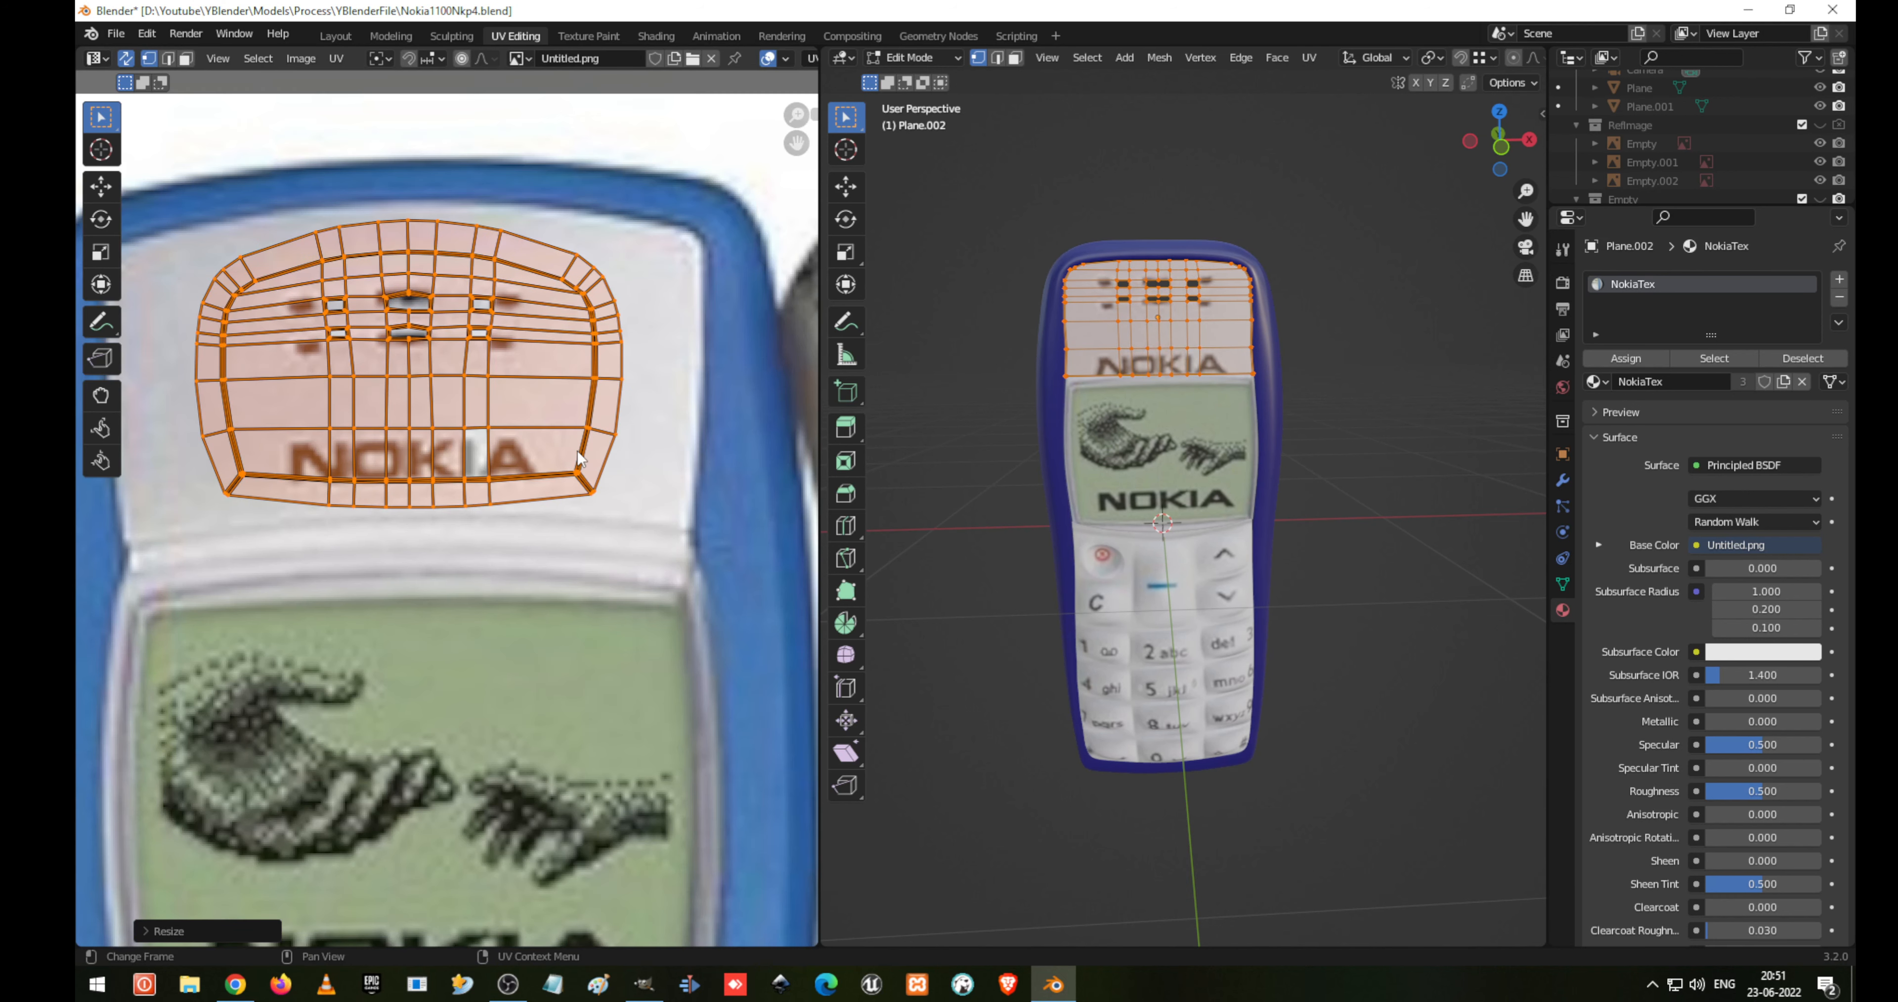
Stretch the speaker panel's UV island along X to the width of the pictured panel and along Y by about 1.23
key(s)
key(x)
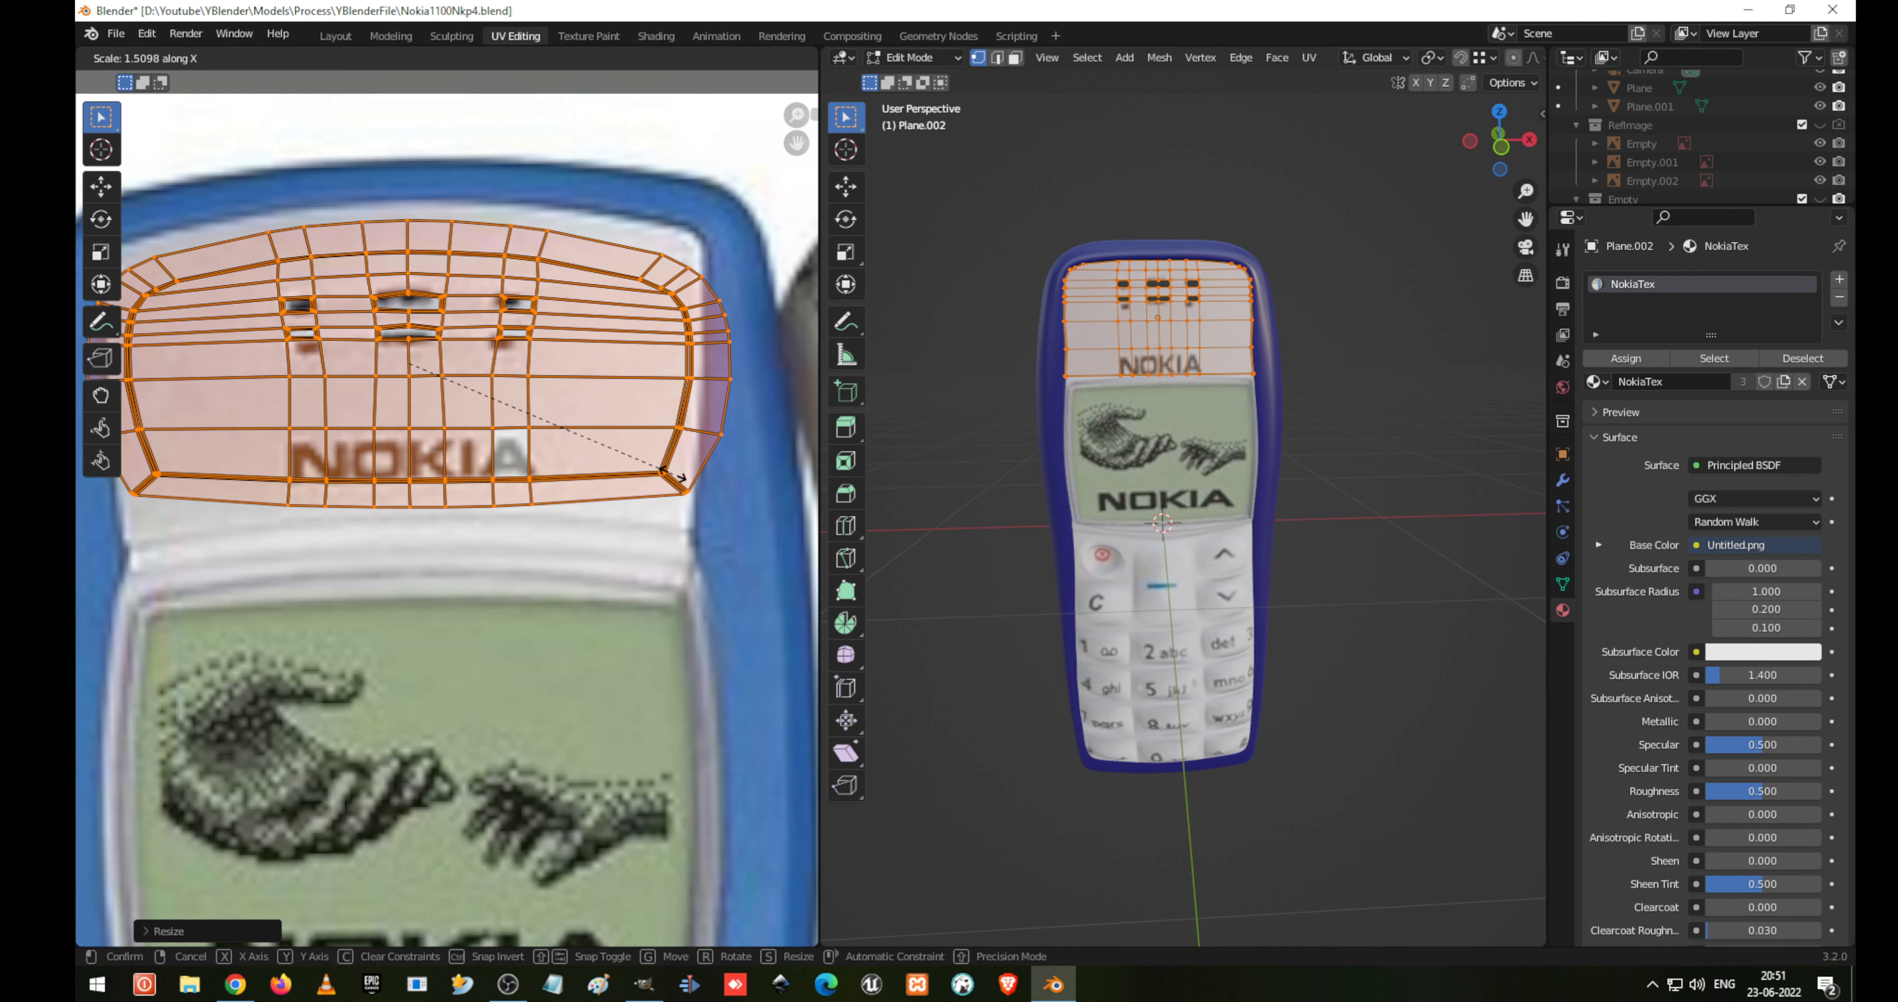
click(661, 475)
key(s)
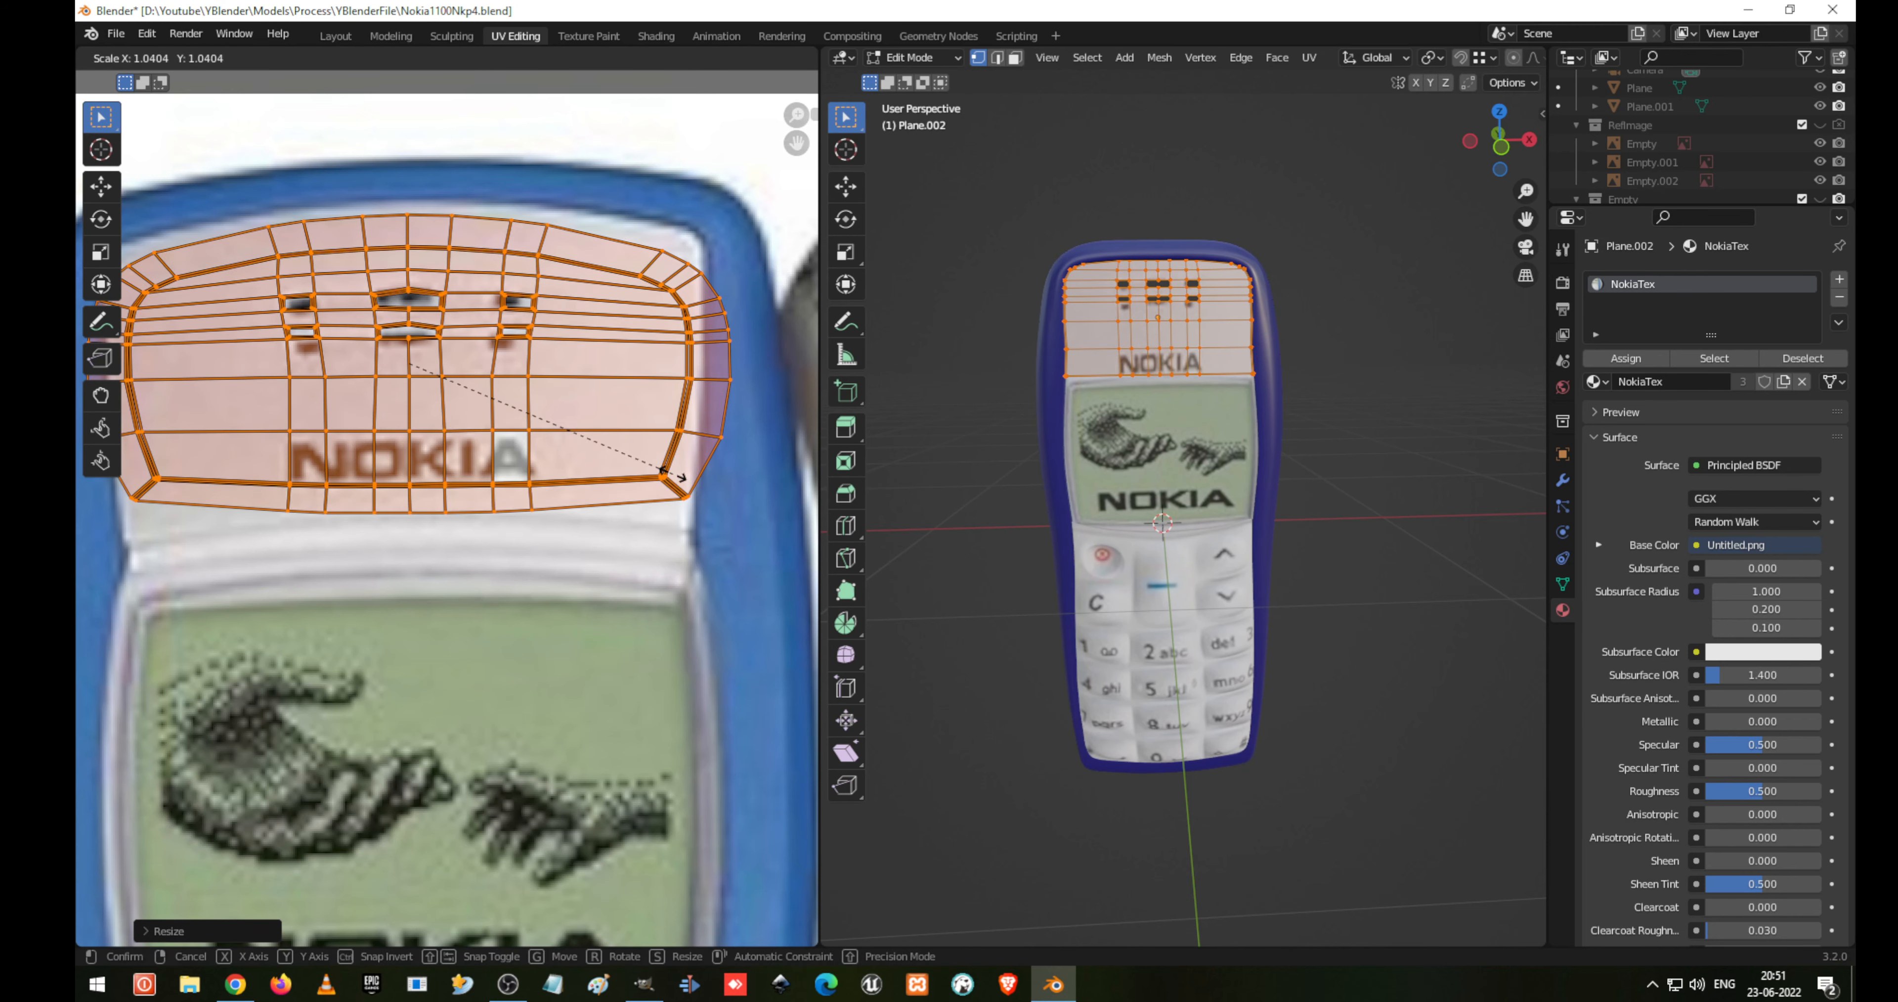
key(y)
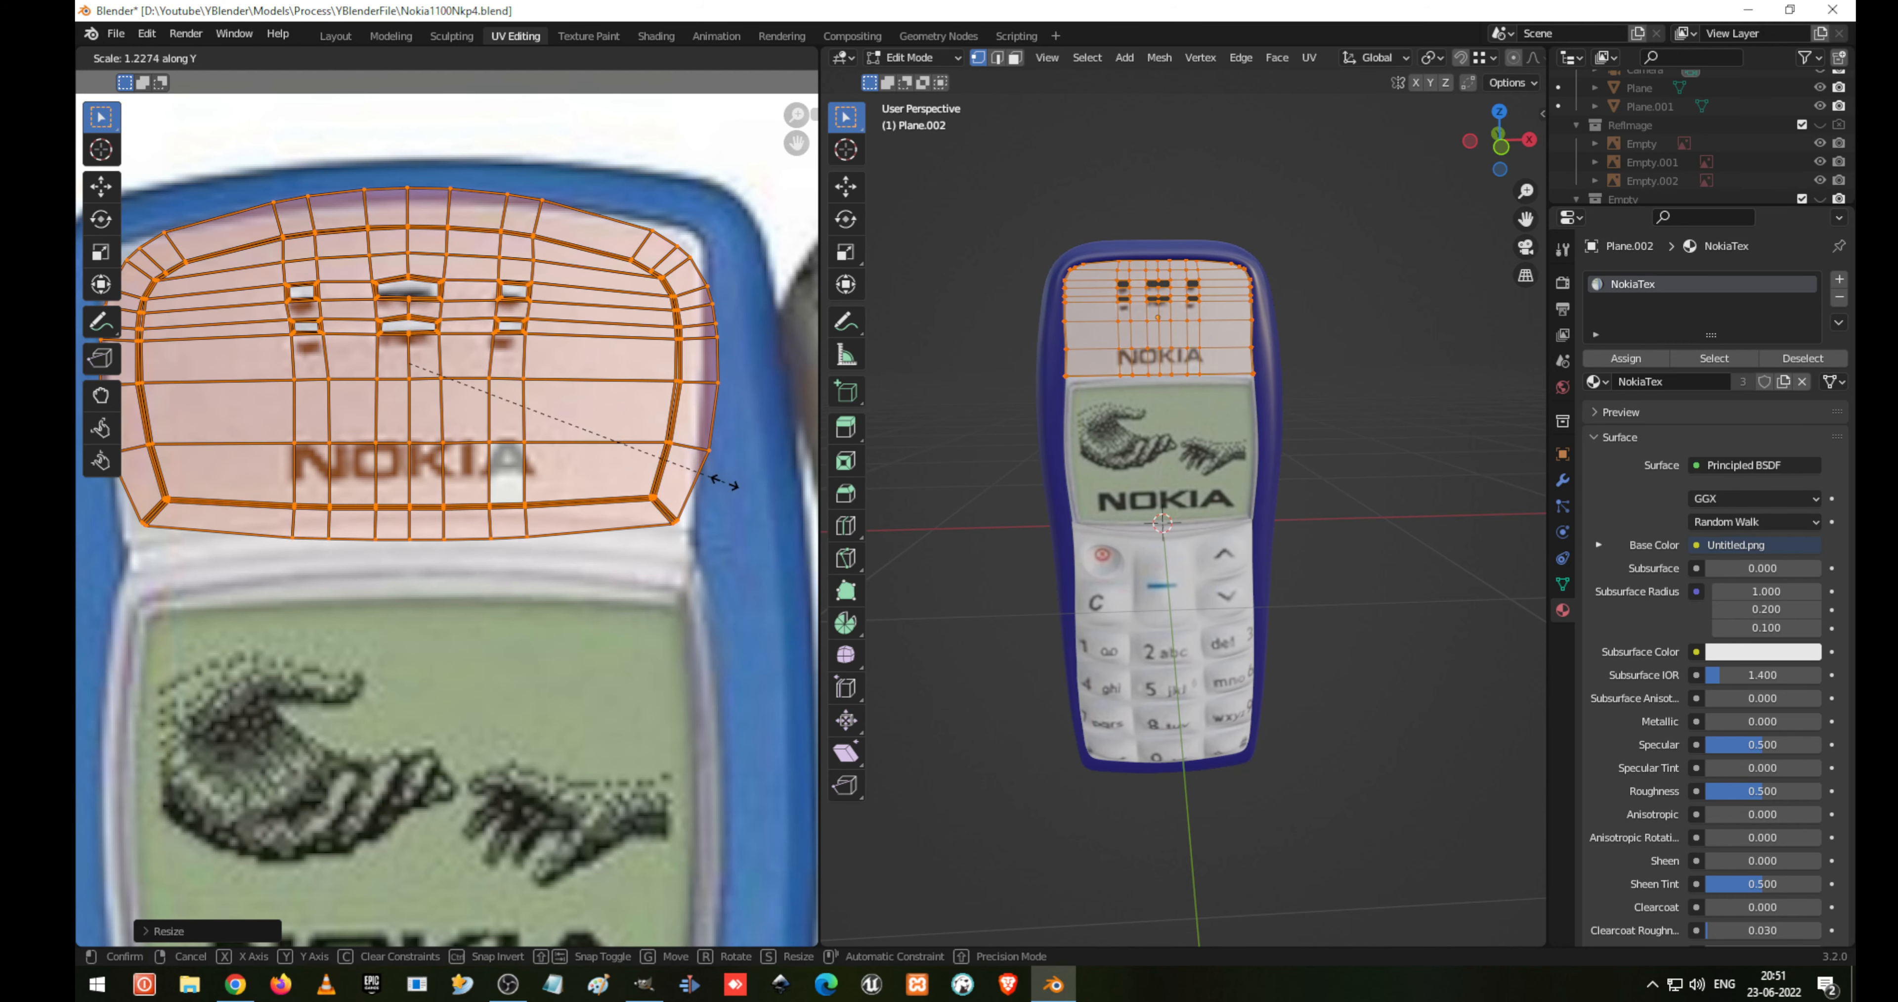
click(725, 486)
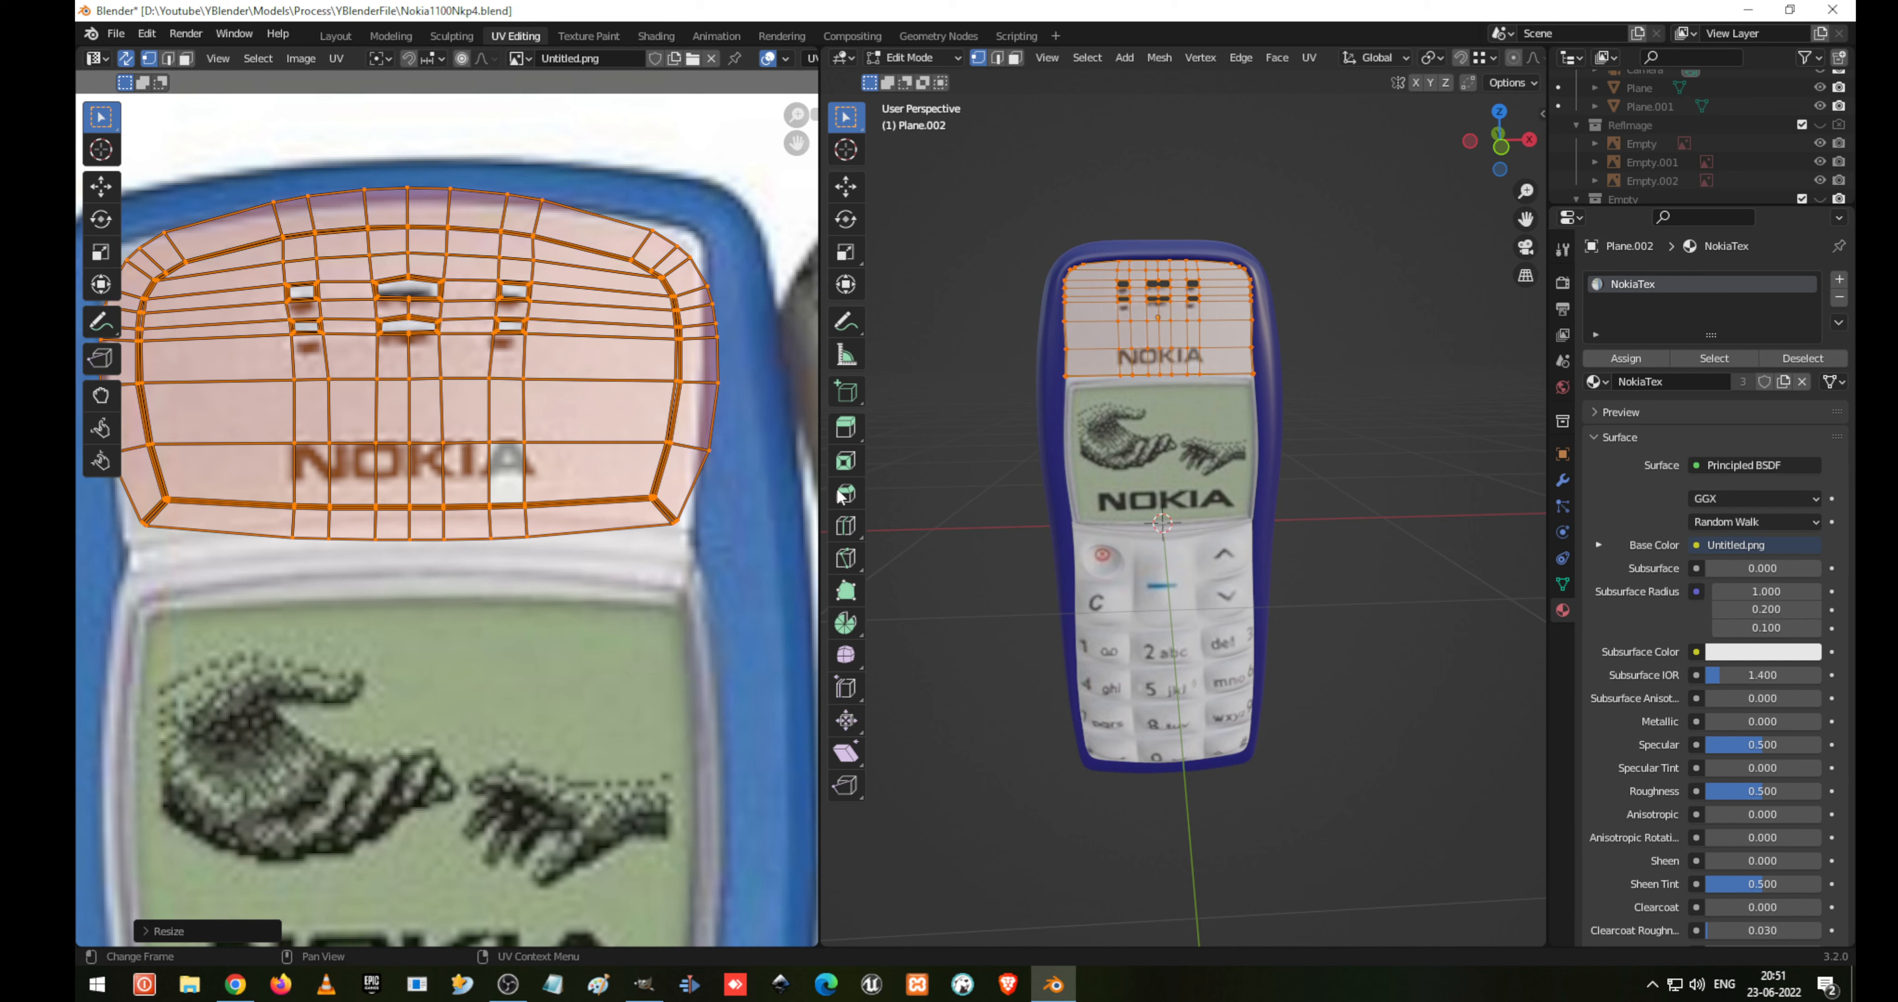
Shift the speaker panel's UV island down by about 0.008 and return to Object Mode
key(Tab)
key(Tab)
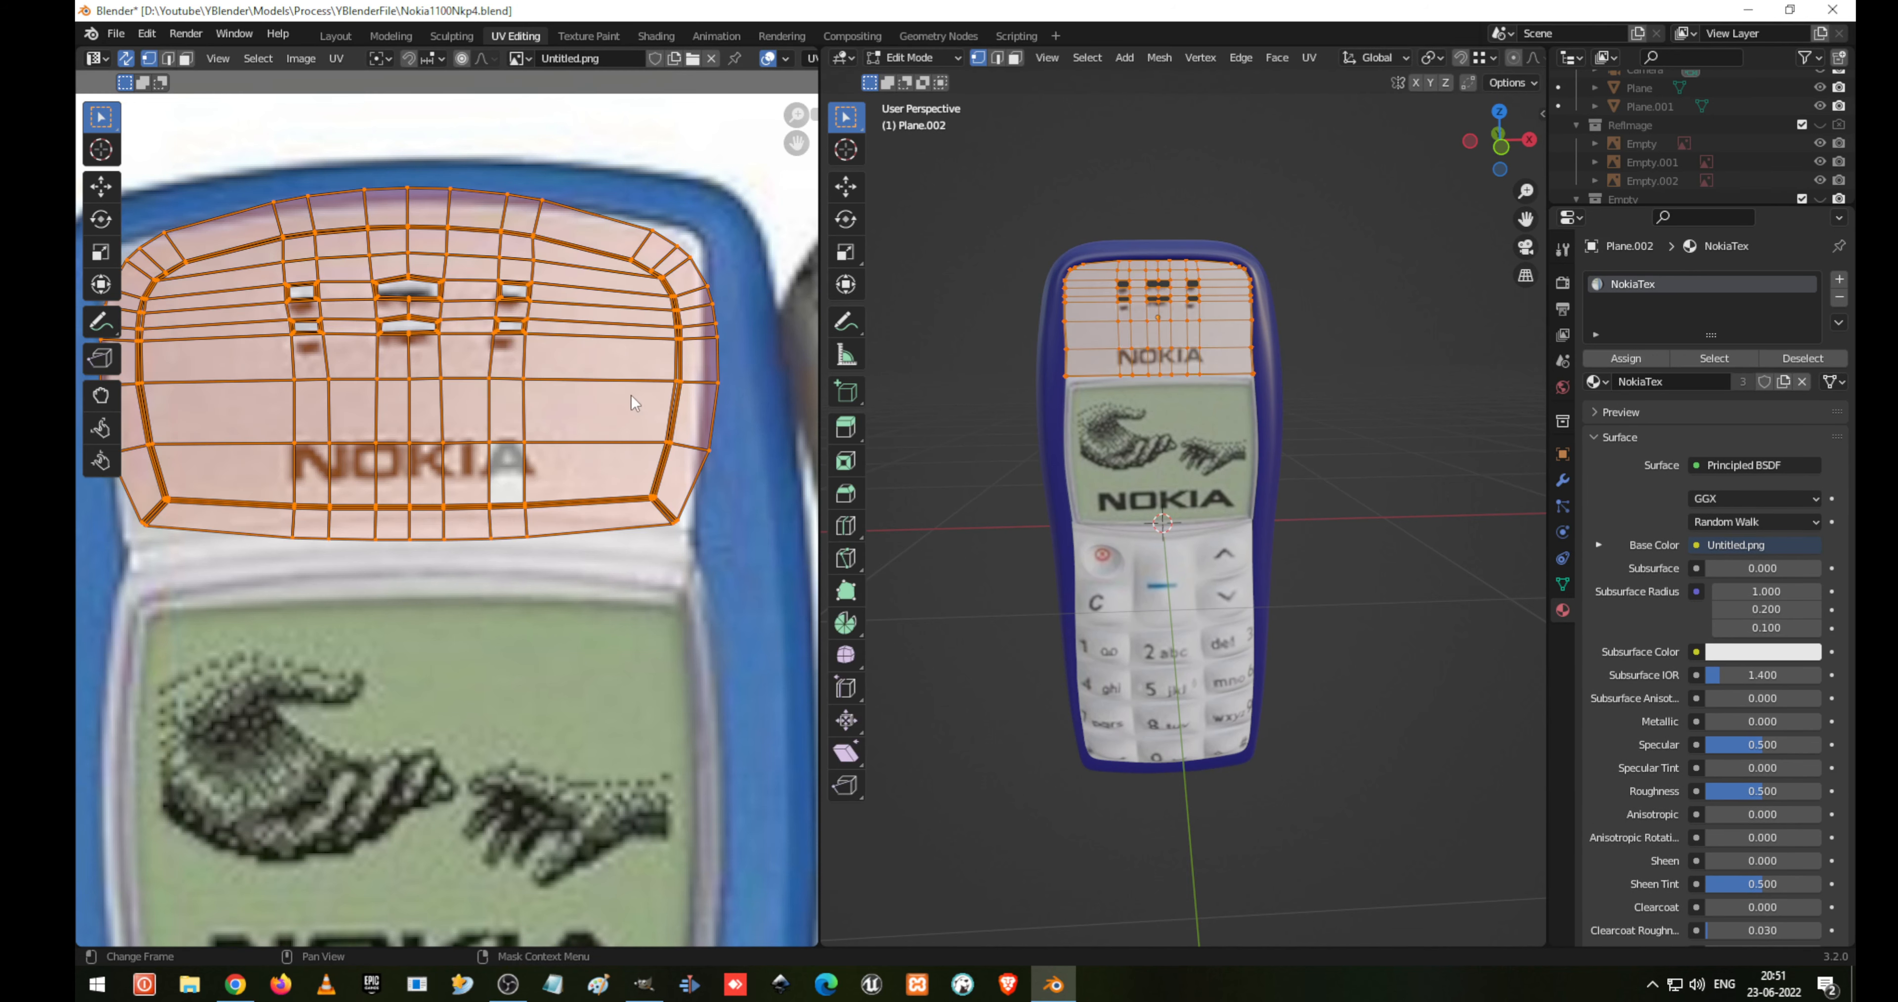
key(g)
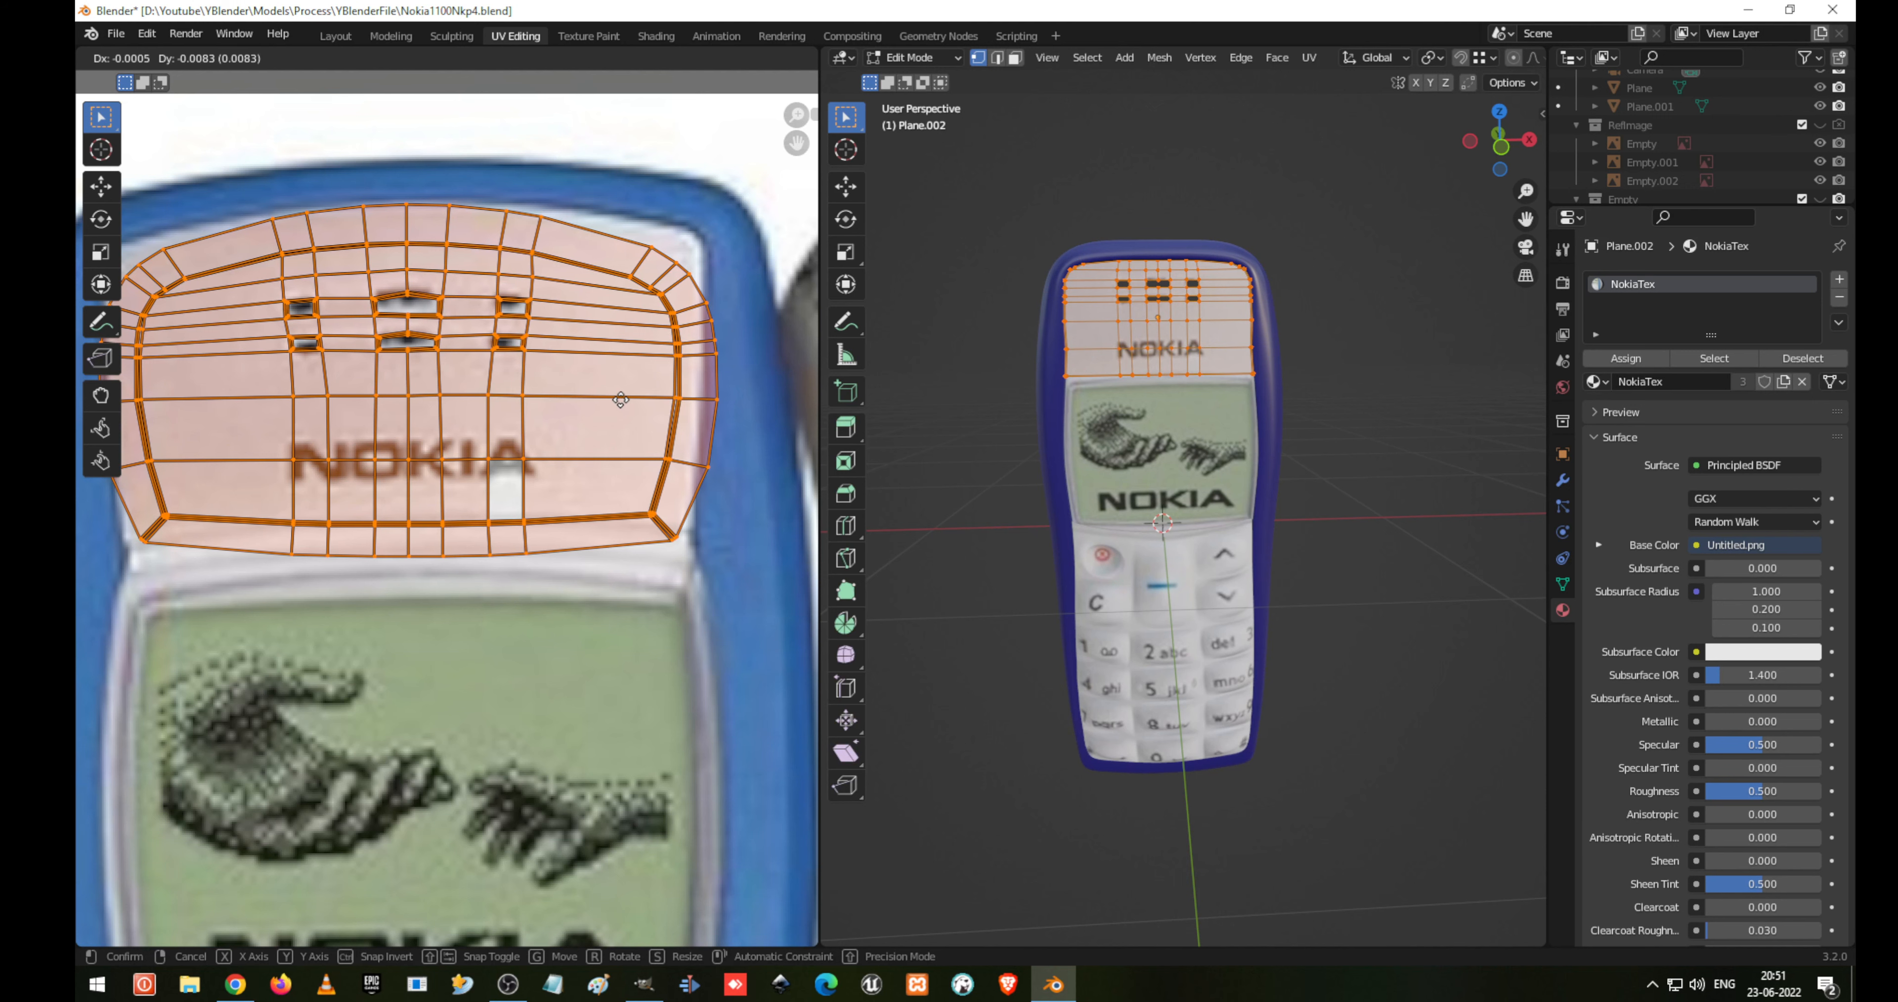
click(624, 398)
key(Tab)
Switch to the Layout workspace and examine the textured phone from an angle
middle_drag(1305, 335, 1236, 452)
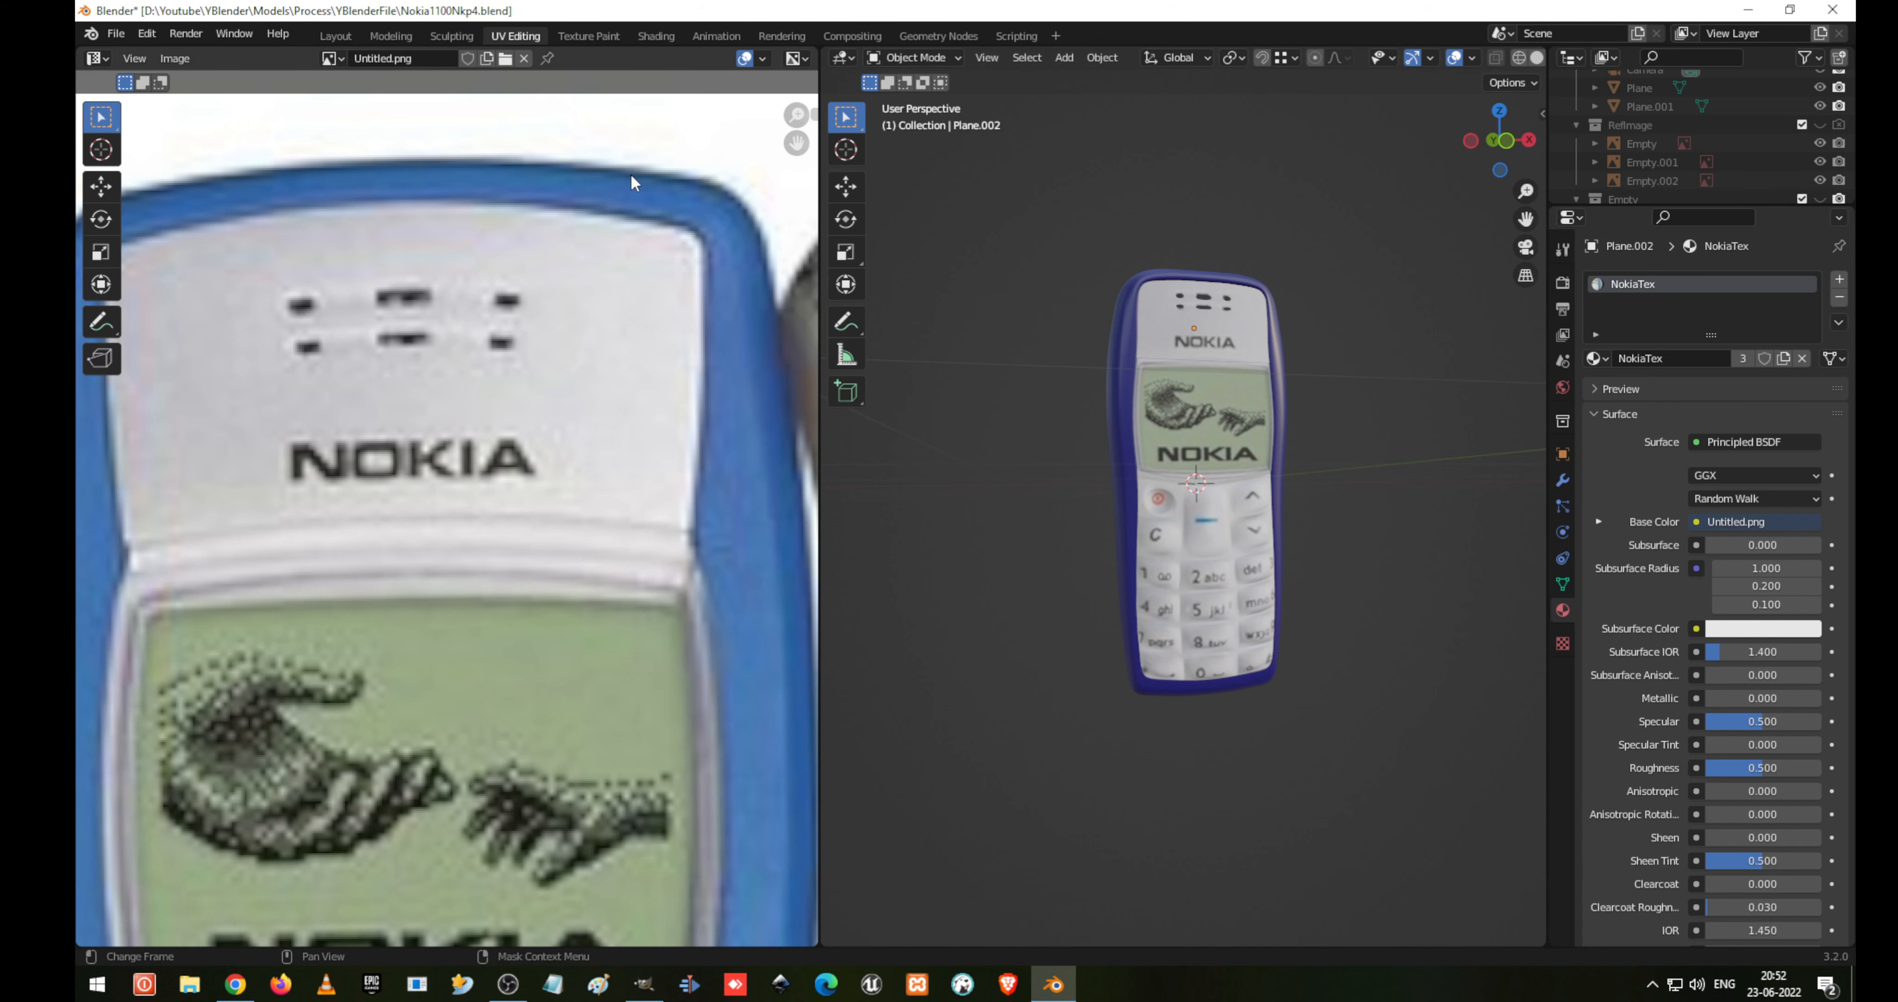
click(341, 36)
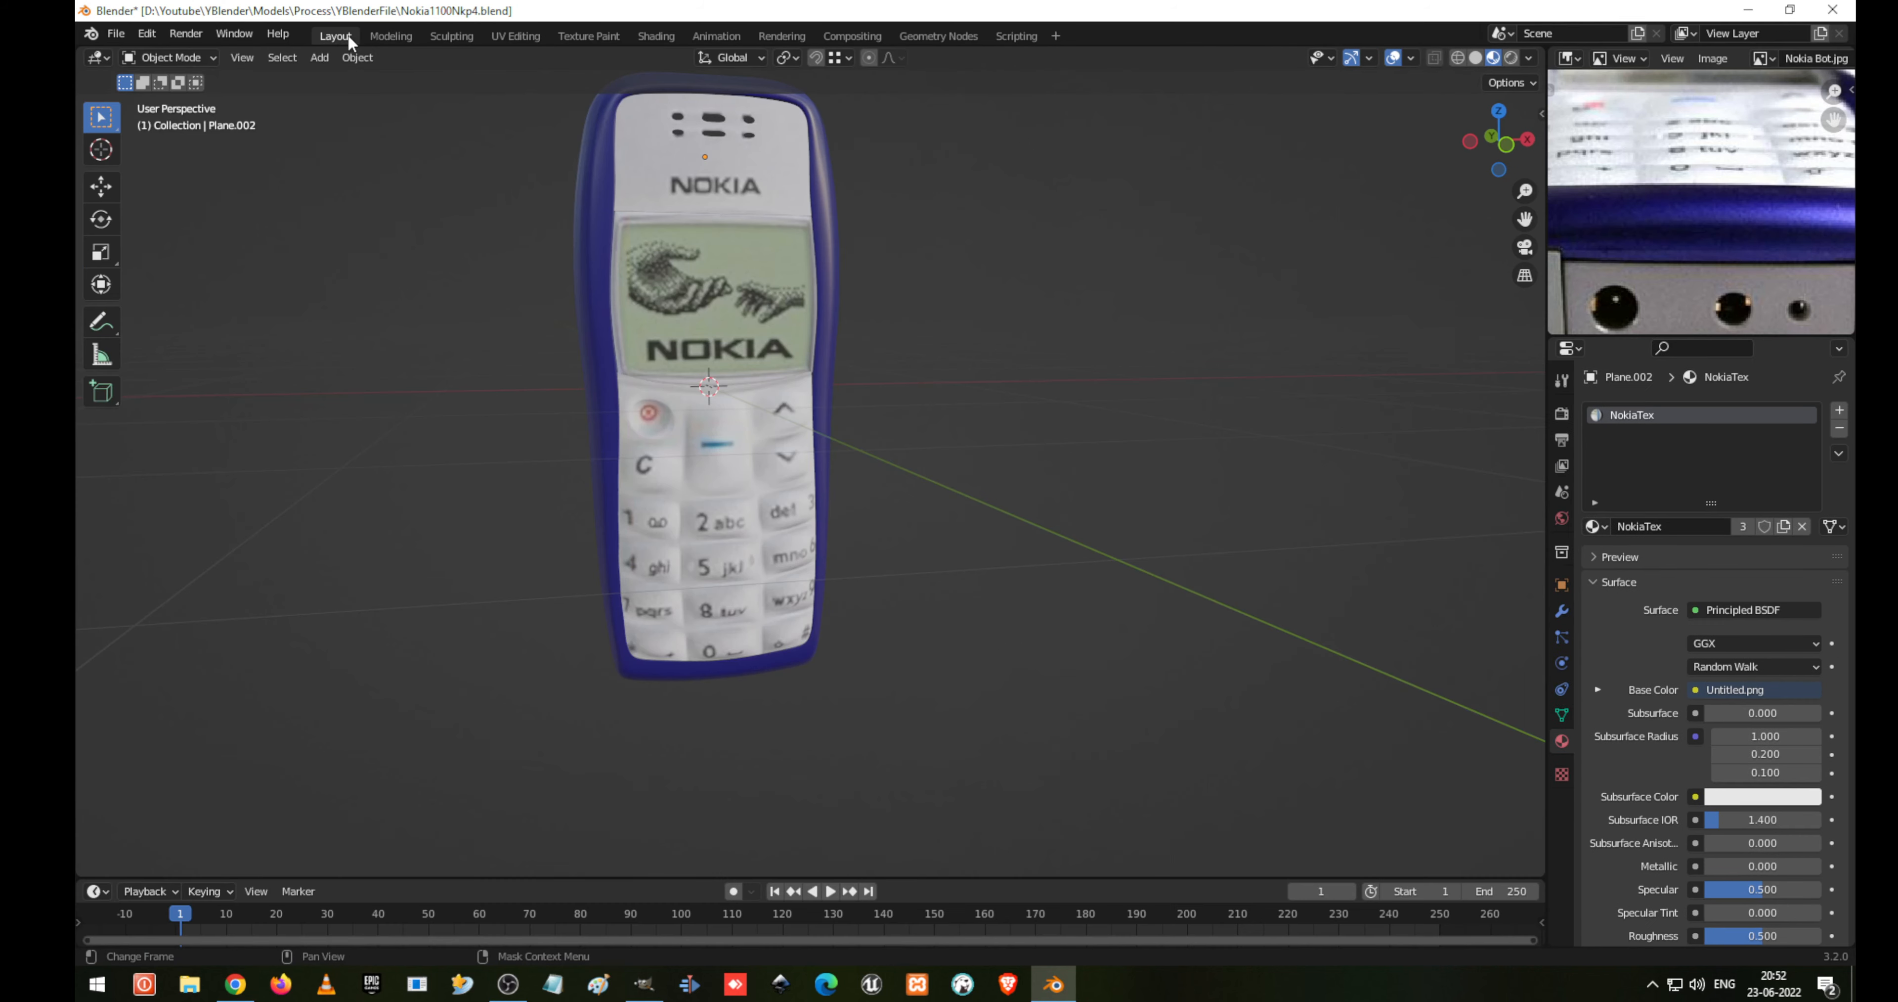
middle_drag(601, 204, 574, 207)
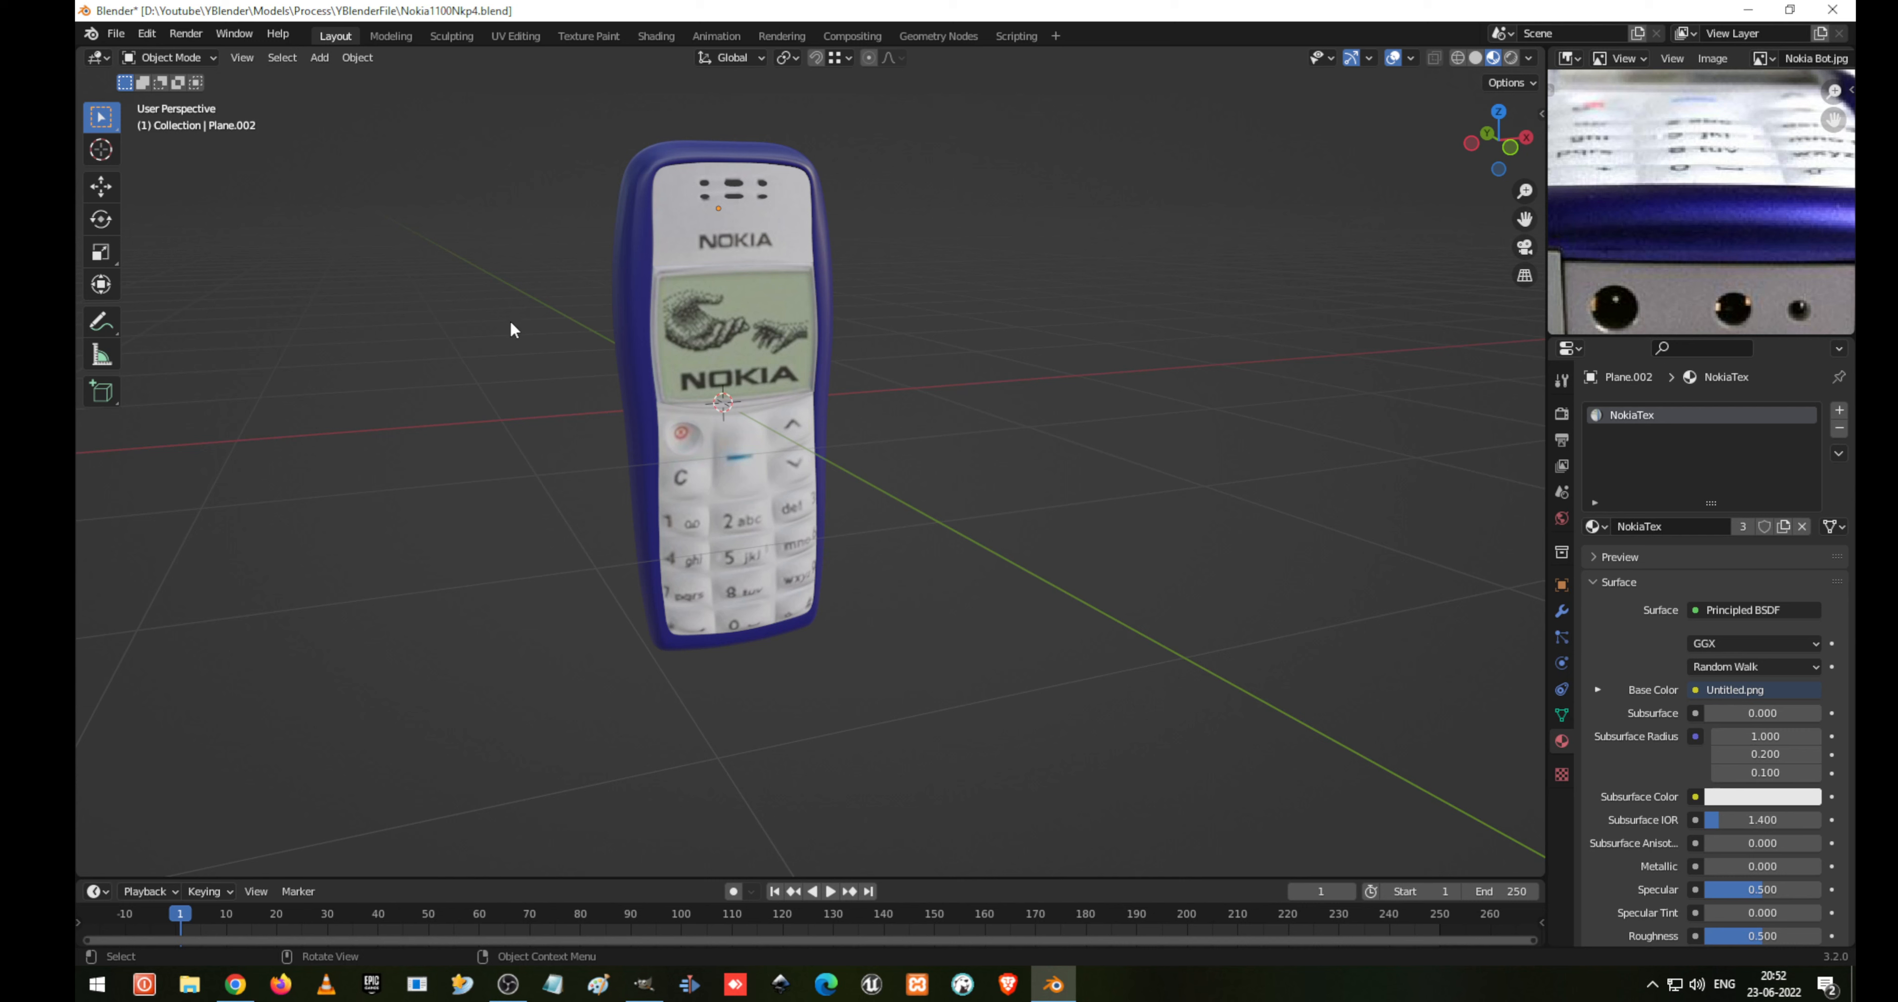
key(alt+Tab)
key(alt+Tab)
key(alt+Tab)
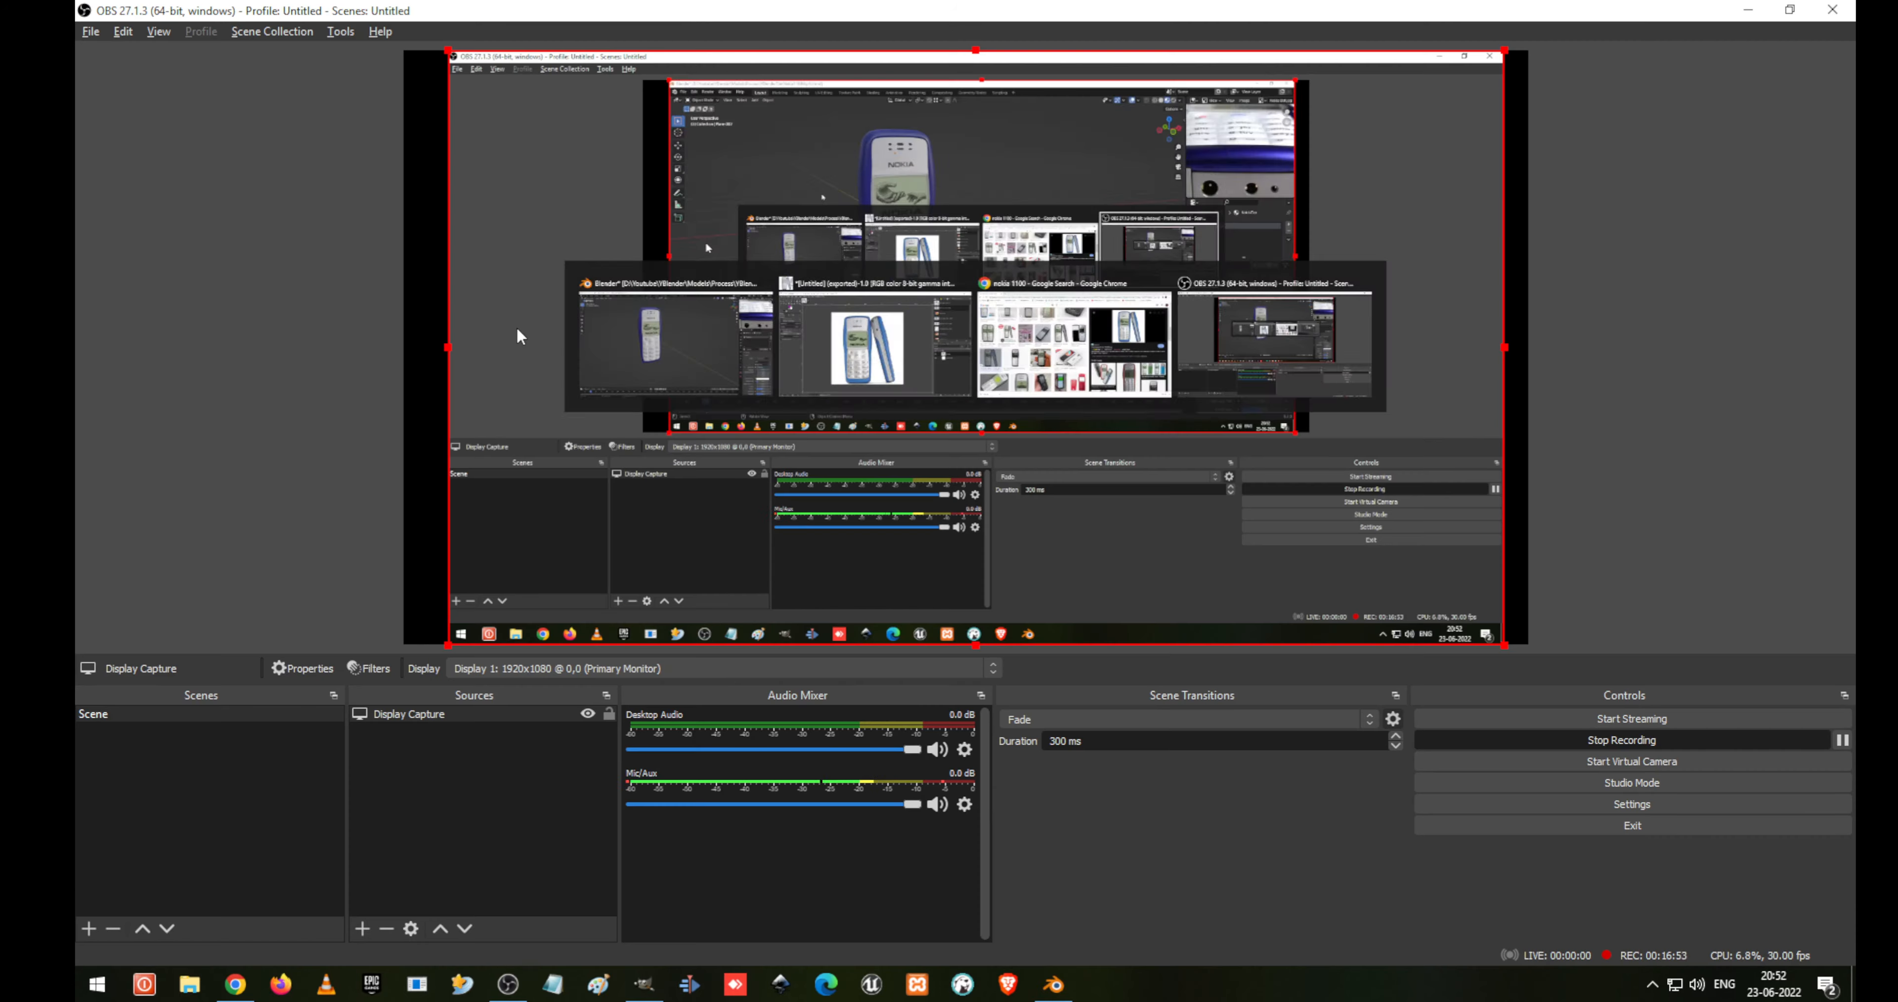